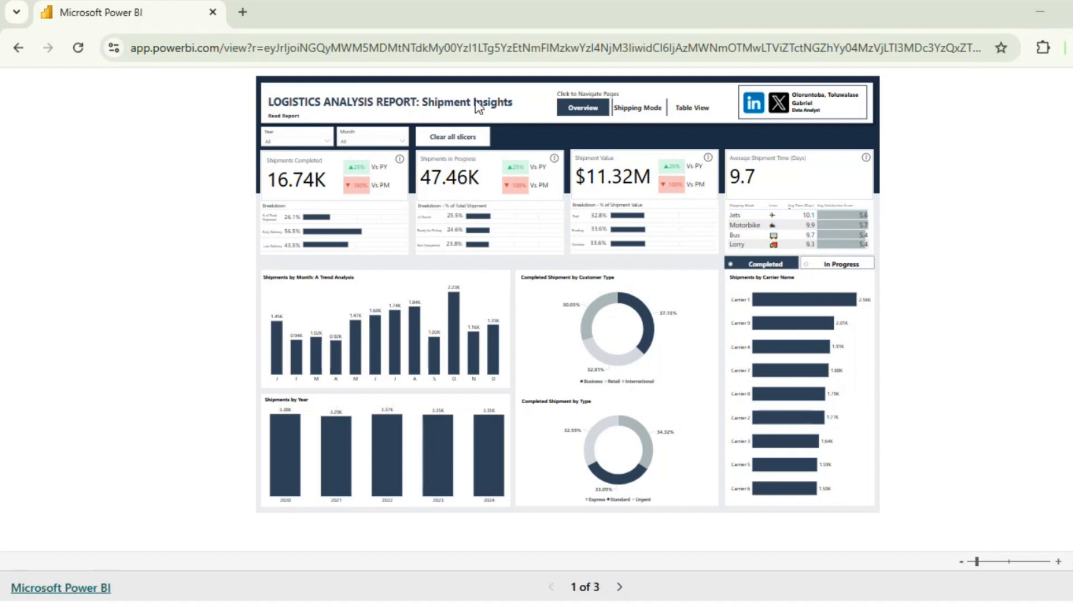
Step: Examine the report summary, then switch the overview page between its In Progress and Completed shipment views
{"action": "left_click", "coordinate": [277, 119]}
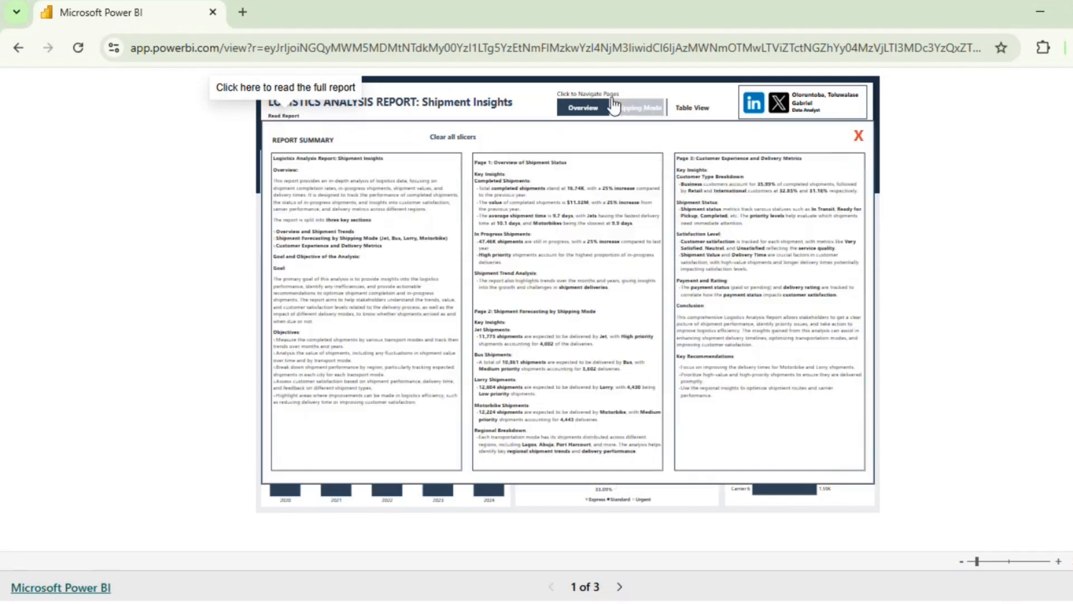
{"action": "left_click", "coordinate": [859, 135]}
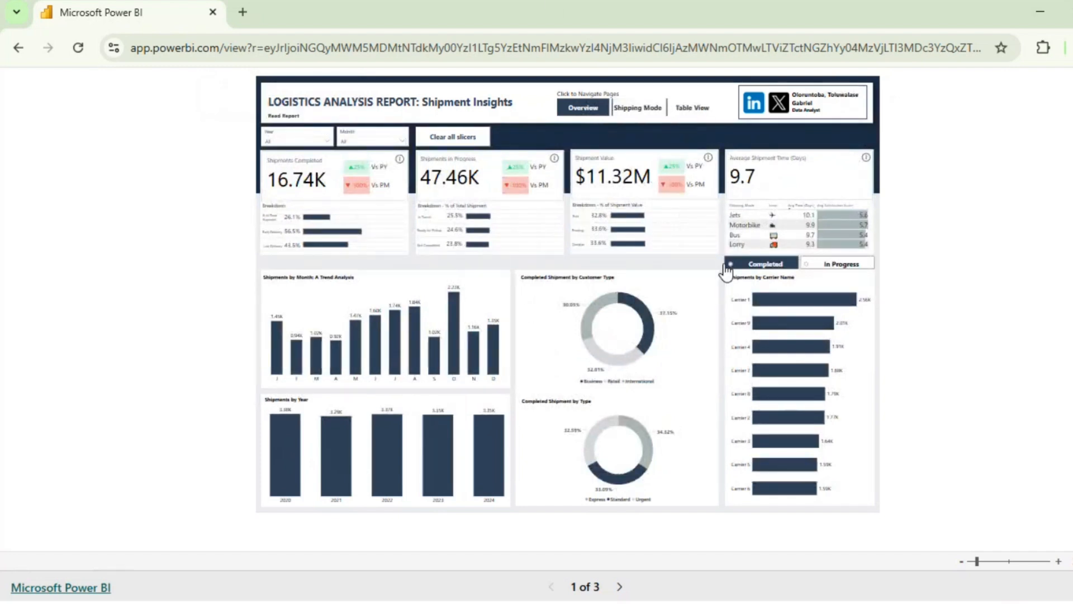
{"action": "left_click", "coordinate": [832, 268]}
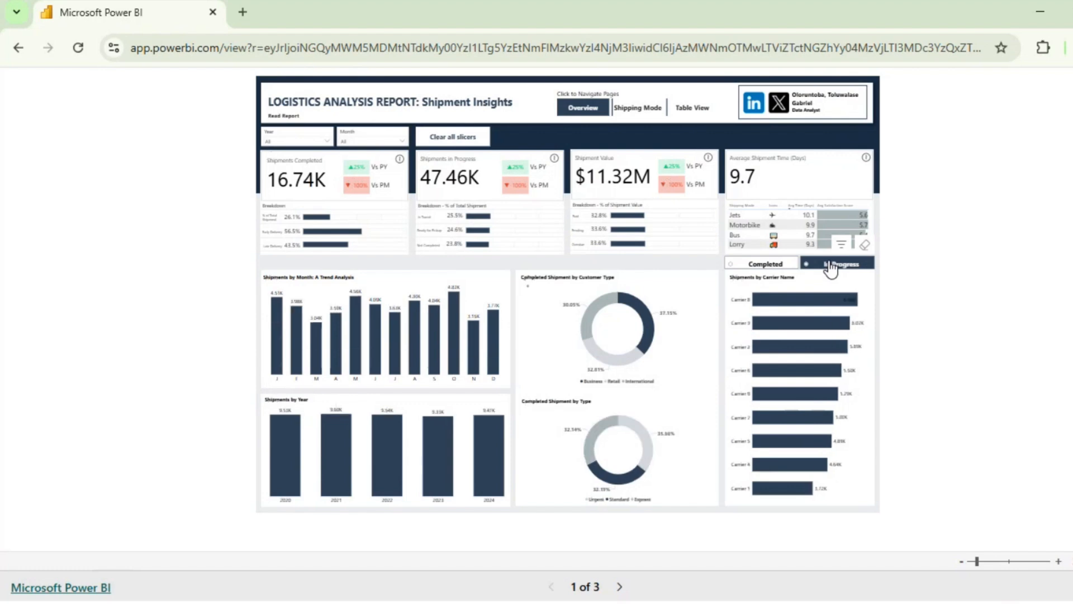
{"action": "left_click", "coordinate": [779, 264]}
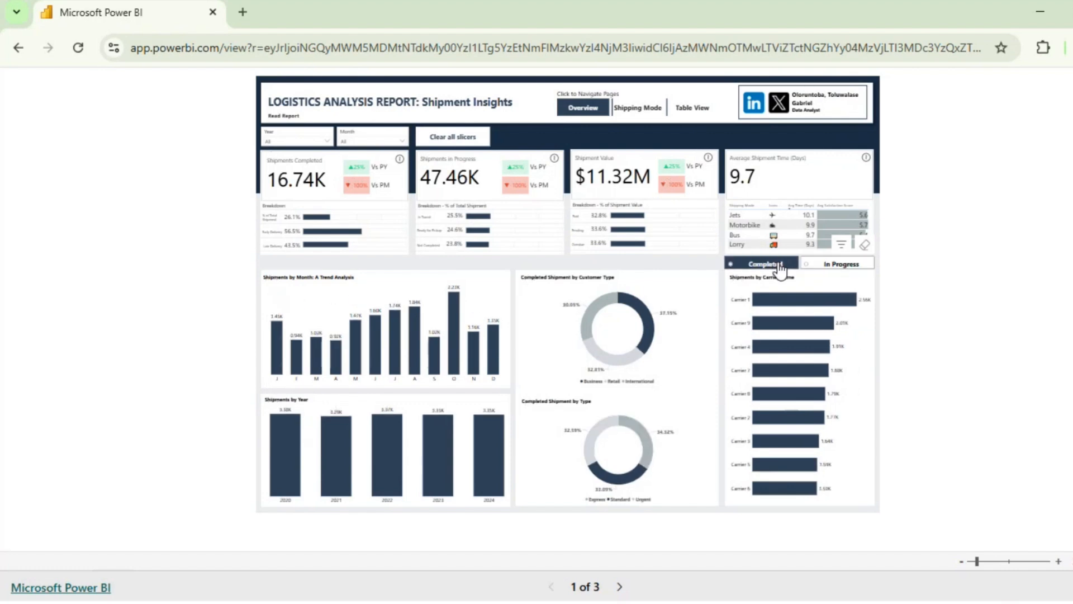
Step: Review the Shipping Mode page for completed and in-progress shipments, then the Table View page, and return to Overview
{"action": "left_click", "coordinate": [641, 112]}
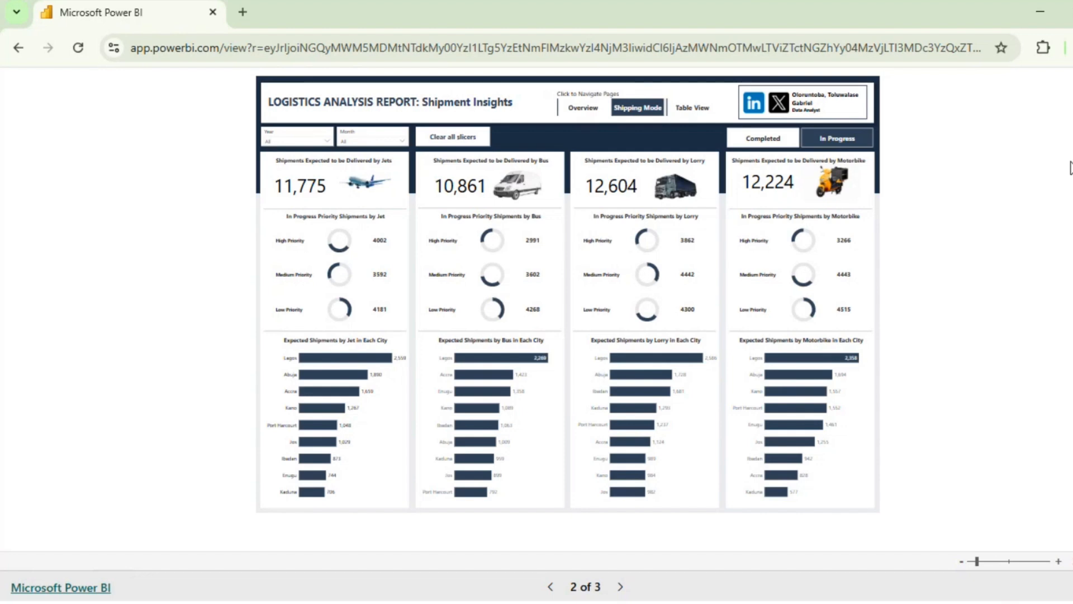
{"action": "left_click", "coordinate": [752, 147]}
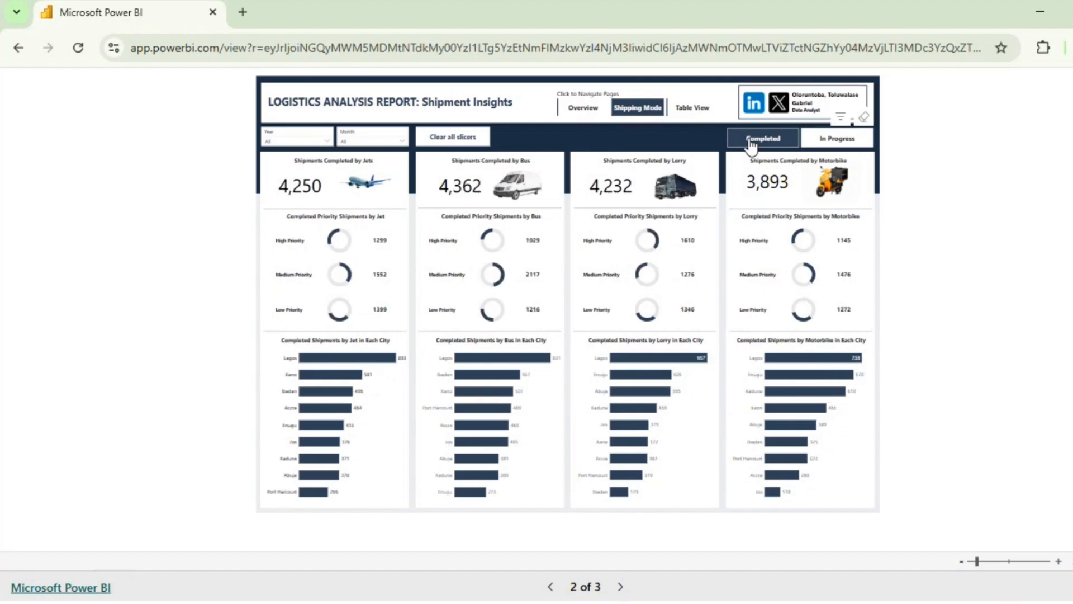
{"action": "left_click", "coordinate": [825, 144]}
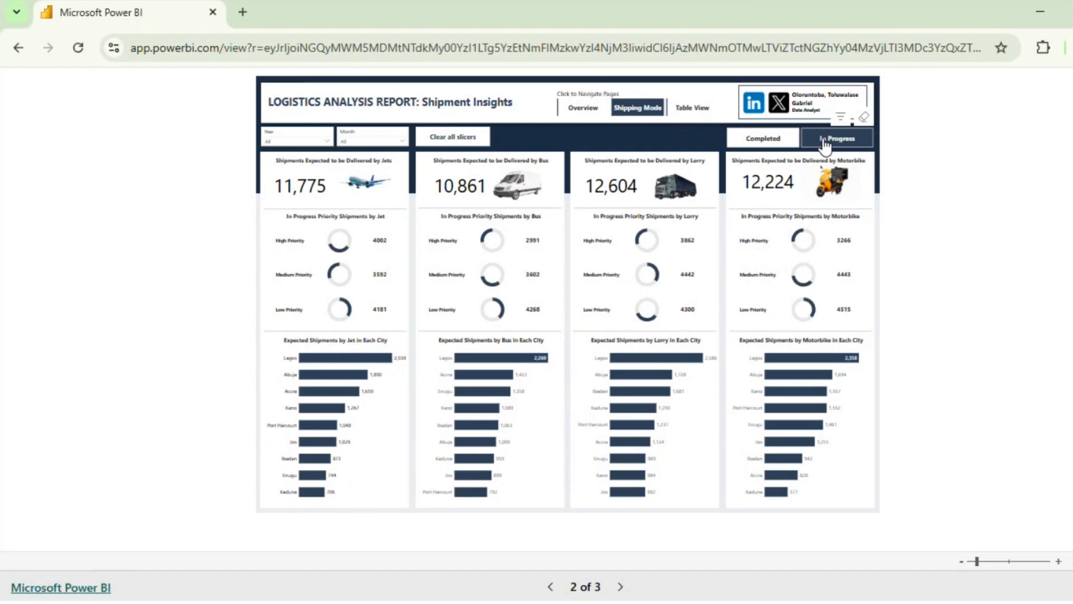
{"action": "left_click", "coordinate": [687, 109]}
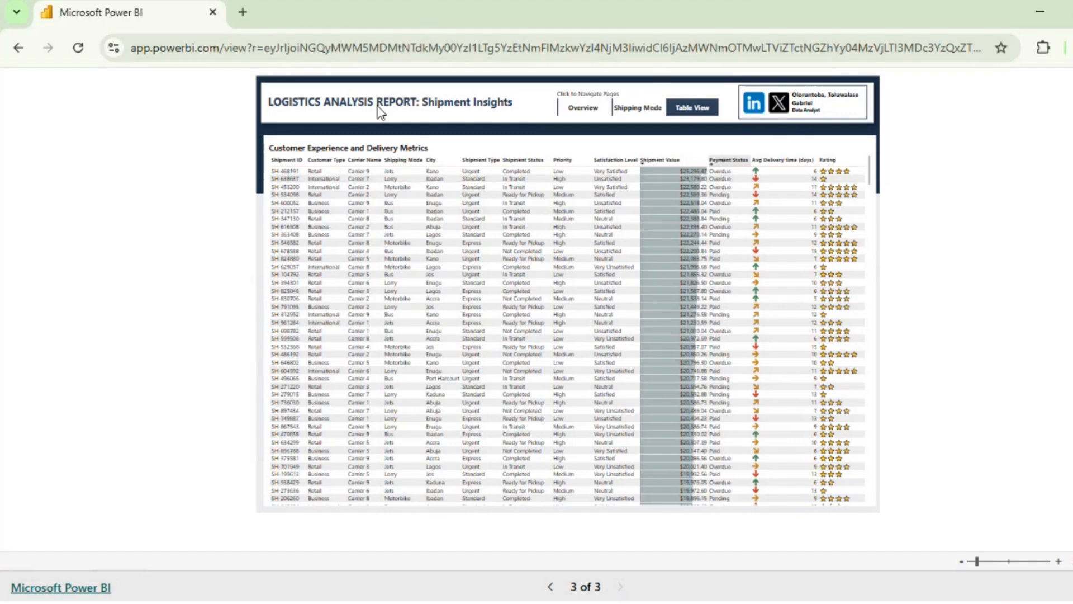
{"action": "left_click", "coordinate": [583, 112]}
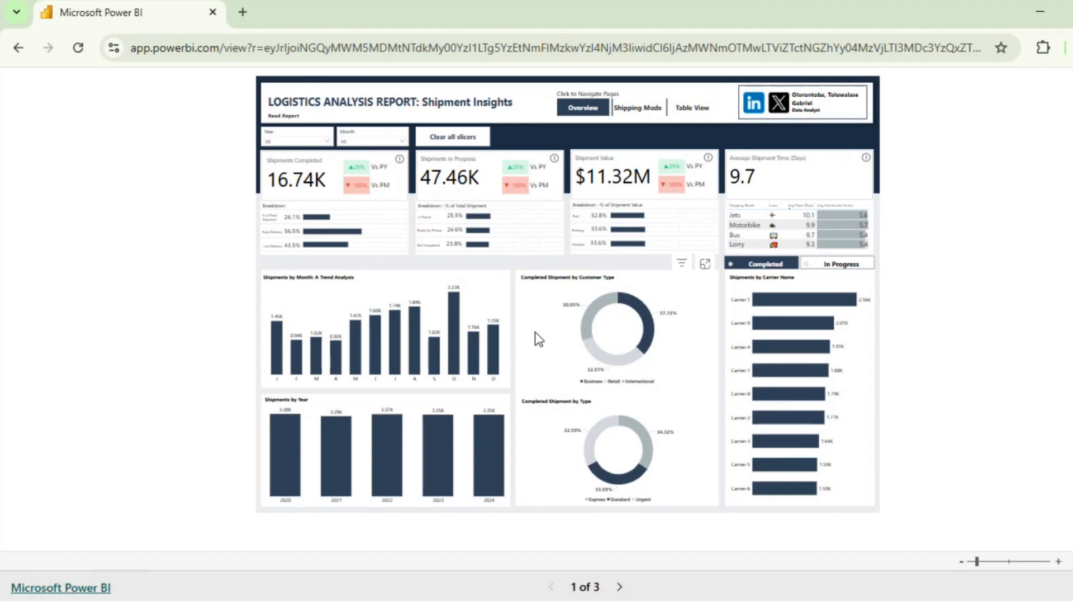
Step: Switch to the blank Power BI Desktop file, then to the Project Brief document in Word
{"action": "left_click", "coordinate": [511, 602]}
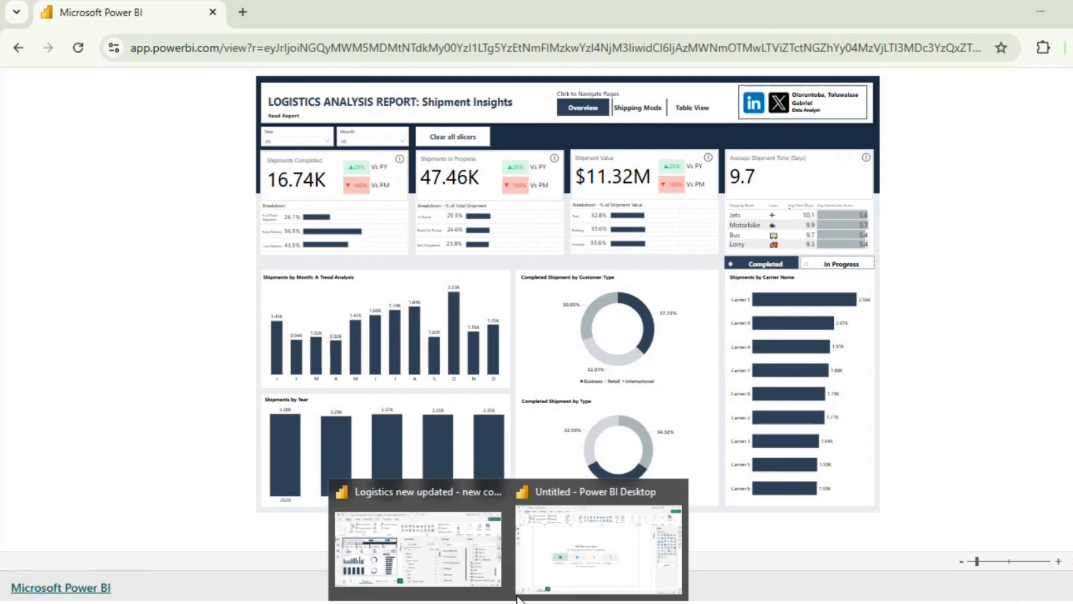
{"action": "left_click", "coordinate": [558, 545]}
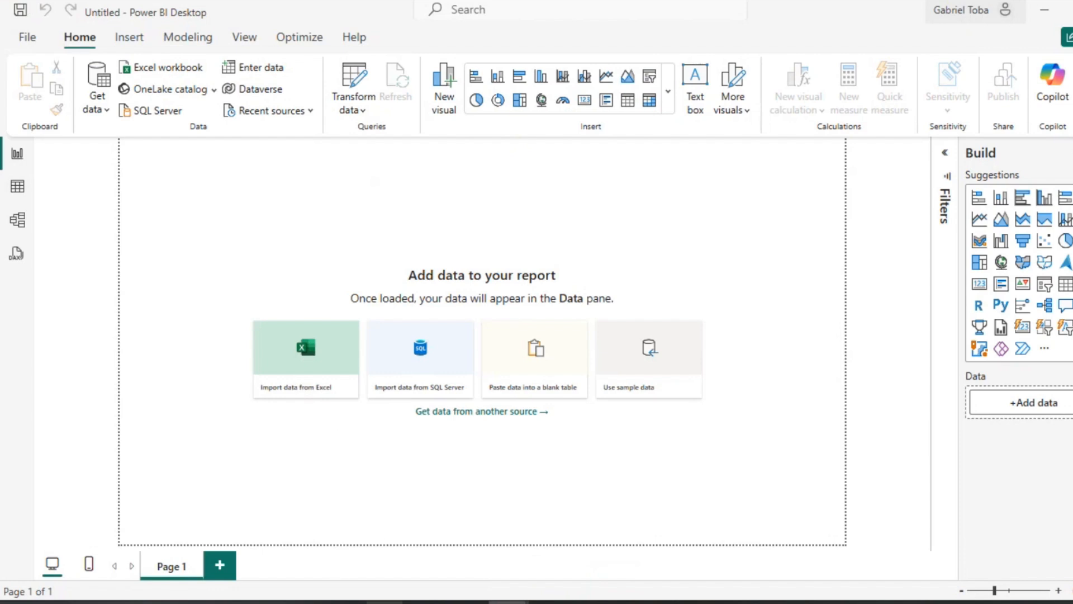
{"action": "mouse_move", "coordinate": [385, 602]}
{"action": "left_click", "coordinate": [445, 565]}
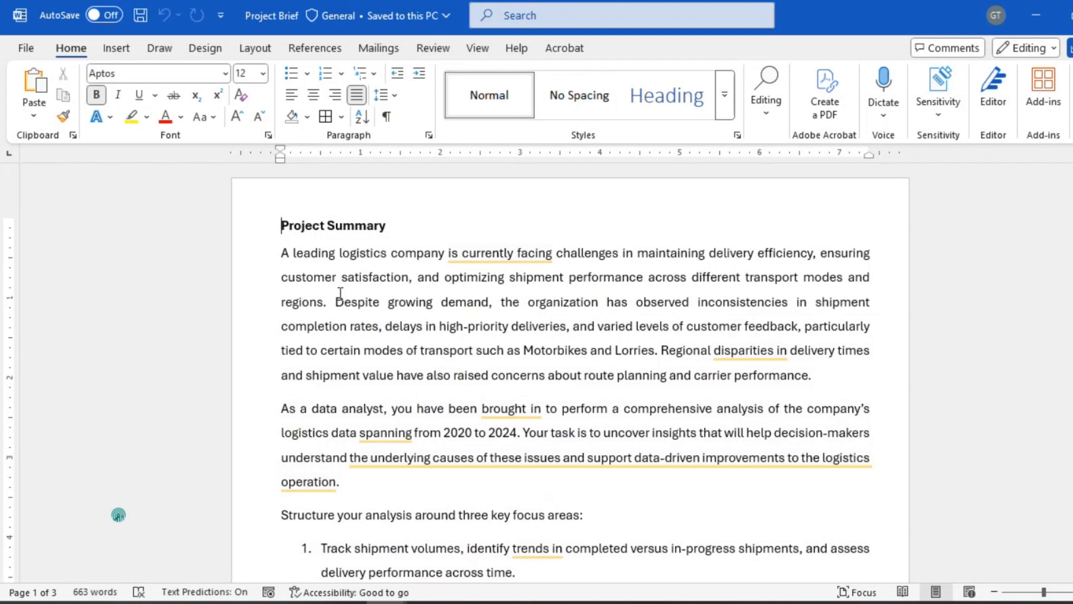
Step: Read through the Project Brief's summary, objectives, data dictionary and deliverables
{"action": "scroll", "coordinate": [392, 296], "scroll_direction": "down", "scroll_amount": 4}
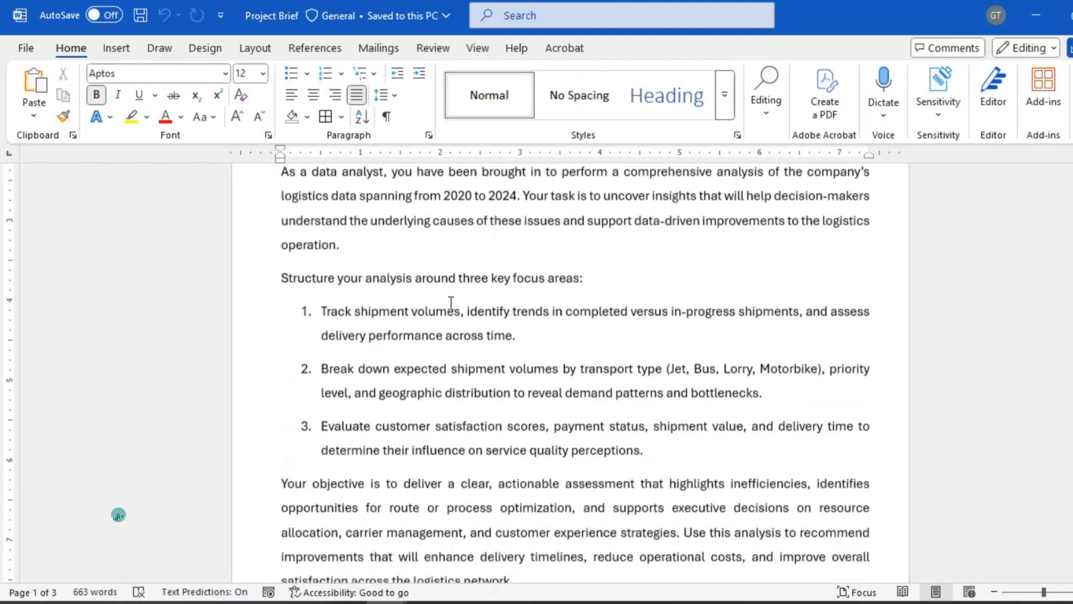
{"action": "scroll", "coordinate": [451, 303], "scroll_direction": "down", "scroll_amount": 2}
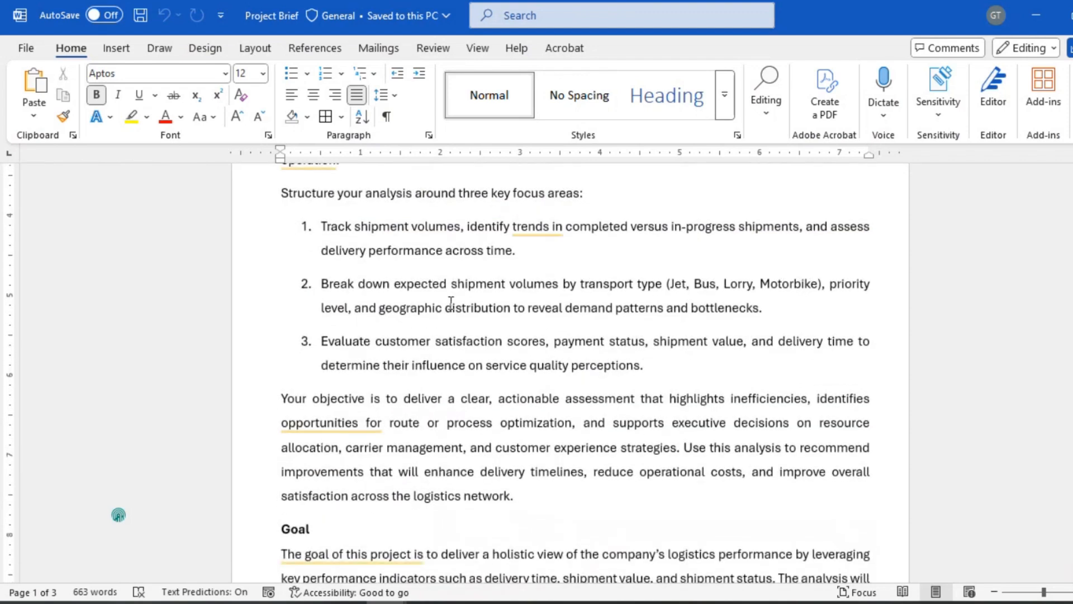
{"action": "scroll", "coordinate": [451, 302], "scroll_direction": "down", "scroll_amount": 10}
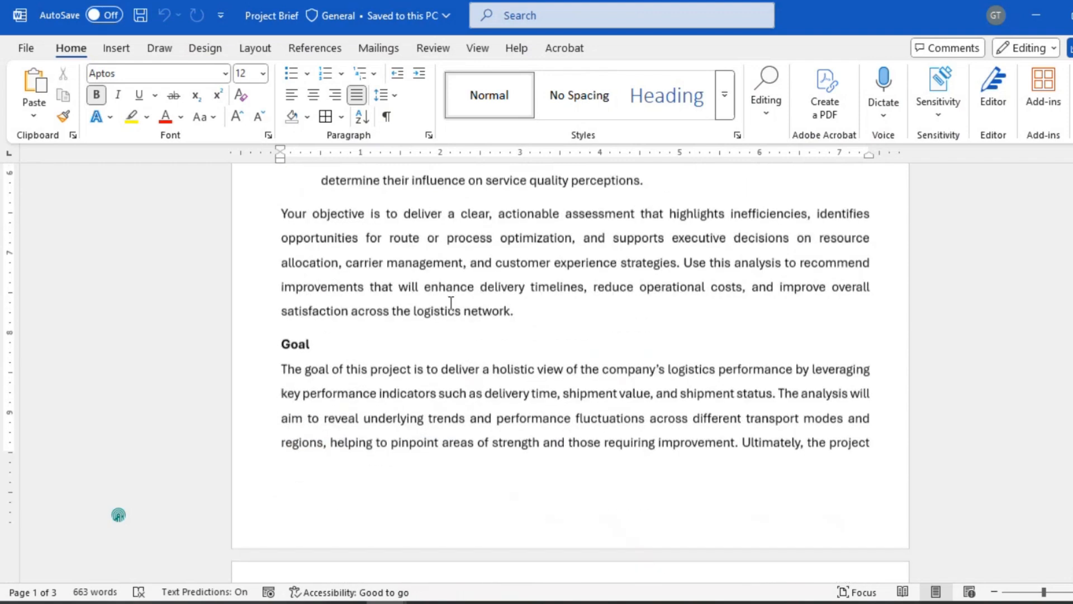
{"action": "scroll", "coordinate": [451, 302], "scroll_direction": "up", "scroll_amount": 2}
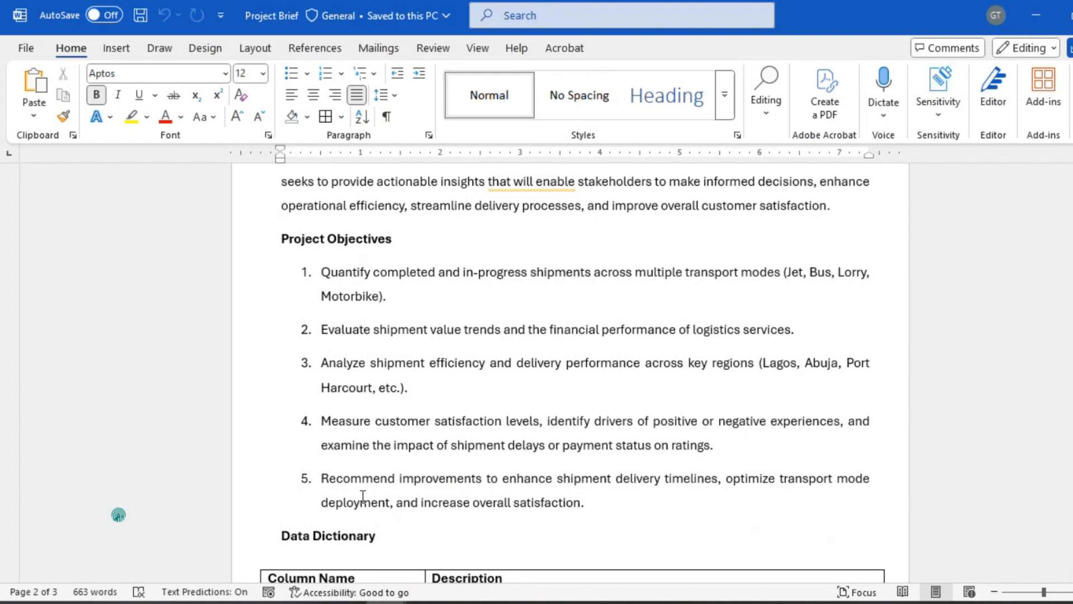
{"action": "scroll", "coordinate": [370, 495], "scroll_direction": "down", "scroll_amount": 1}
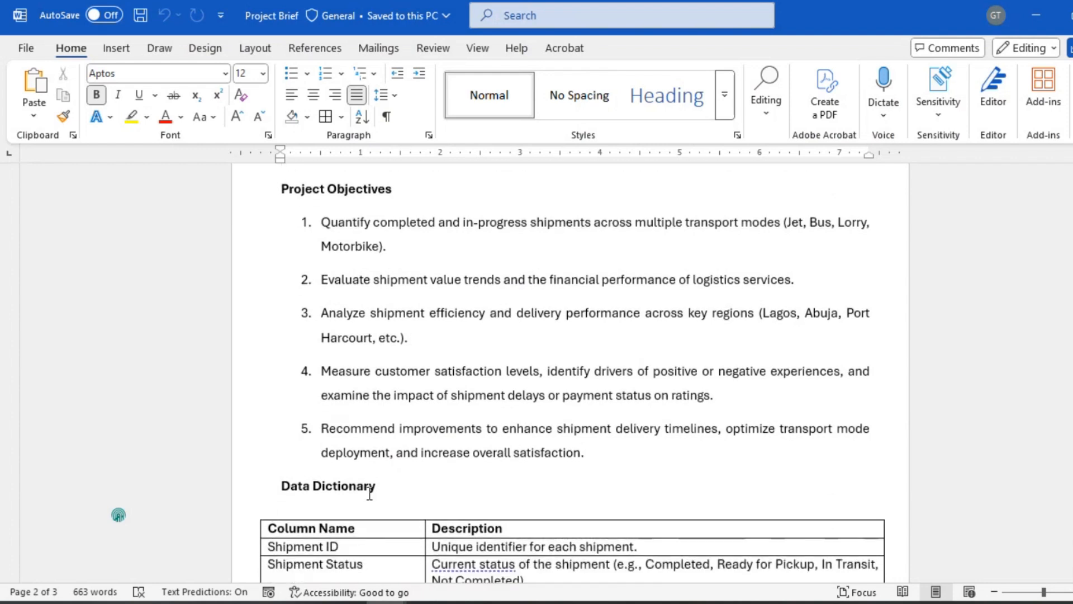
{"action": "scroll", "coordinate": [370, 494], "scroll_direction": "down", "scroll_amount": 6}
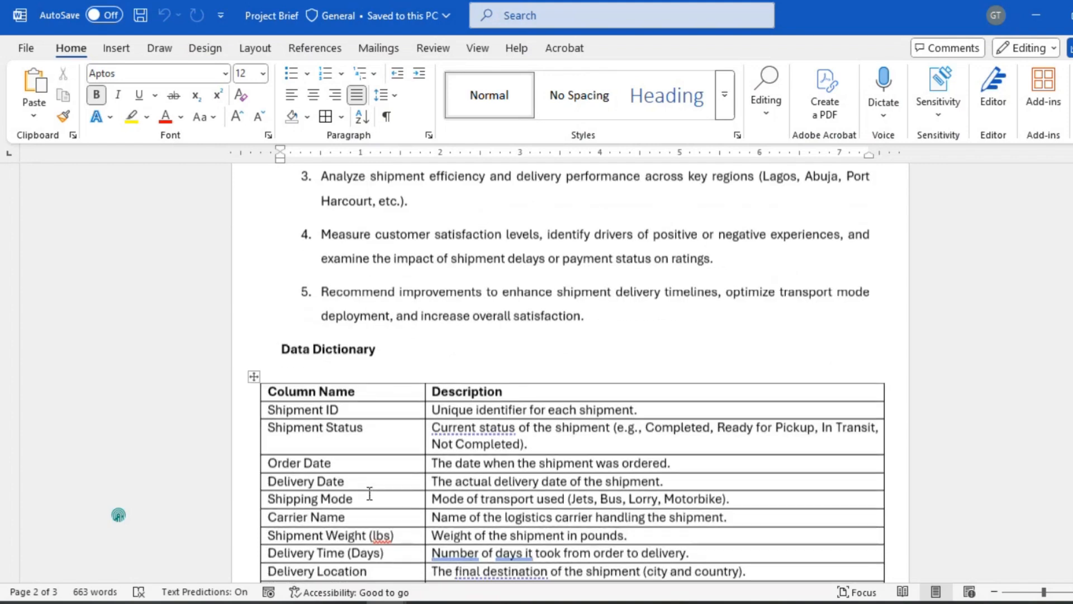
{"action": "scroll", "coordinate": [369, 494], "scroll_direction": "down", "scroll_amount": 7}
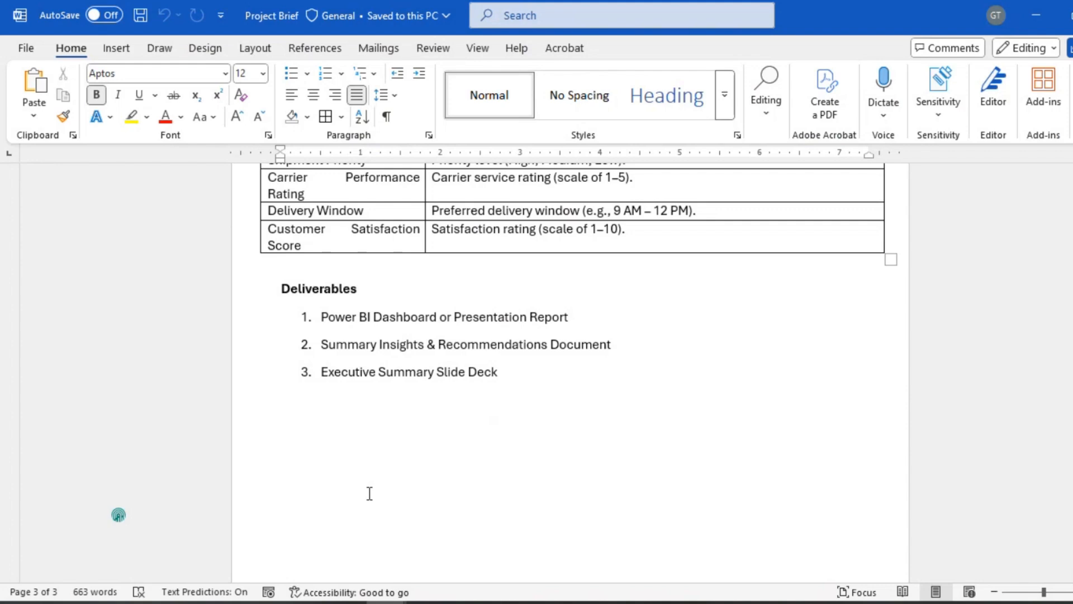
{"action": "scroll", "coordinate": [369, 493], "scroll_direction": "up", "scroll_amount": 15}
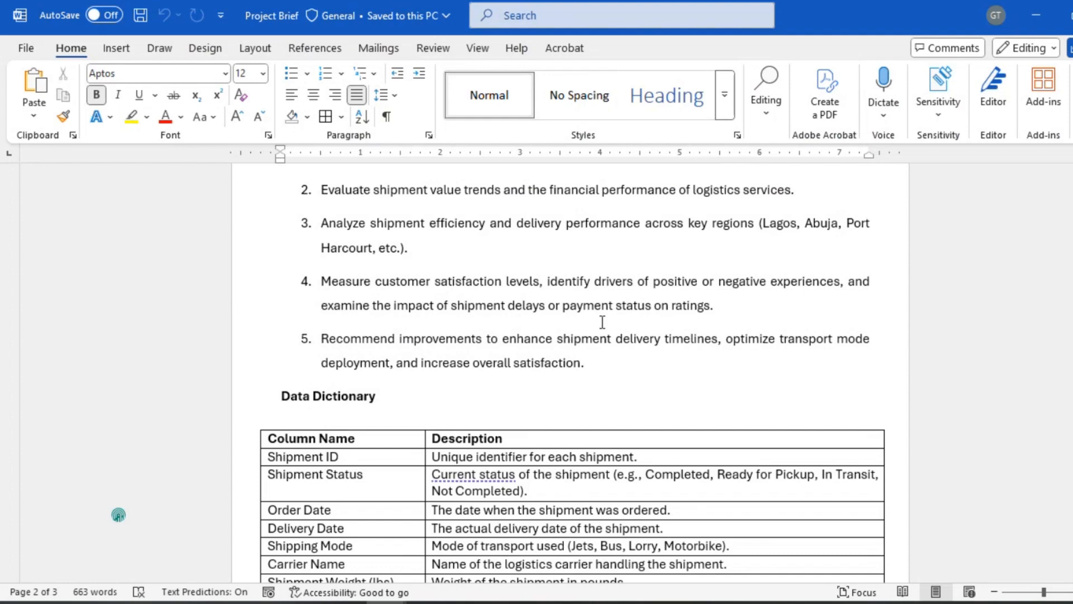
{"action": "scroll", "coordinate": [495, 320], "scroll_direction": "up", "scroll_amount": 10}
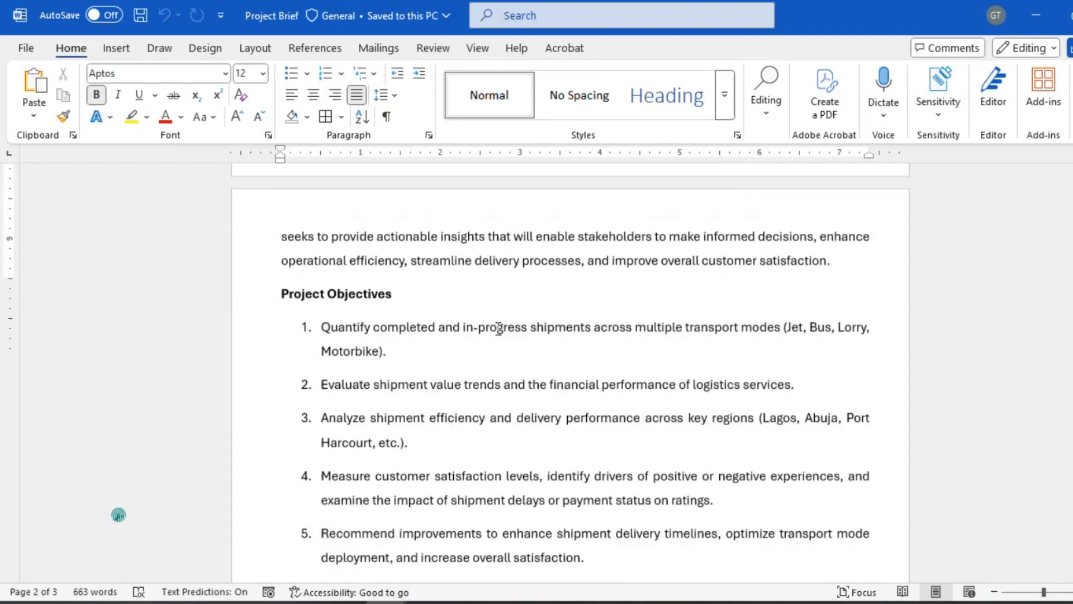
{"action": "scroll", "coordinate": [499, 329], "scroll_direction": "up", "scroll_amount": 5}
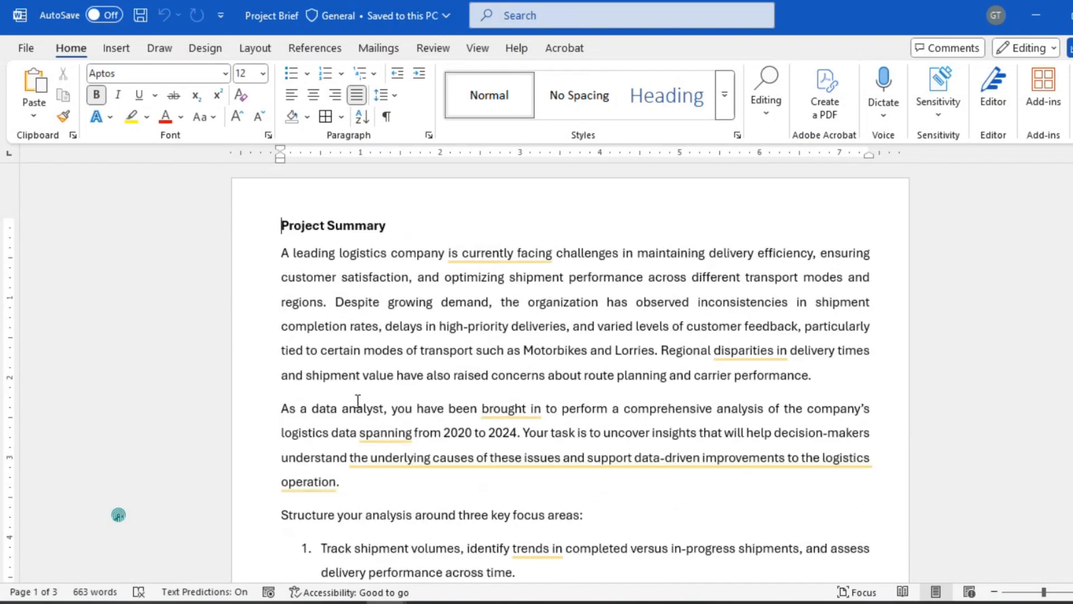
Step: Back in Power BI Desktop, get data from Text/CSV and open logistics_dataset_2020_2024 in the Project folder
{"action": "left_click", "coordinate": [507, 601]}
{"action": "left_click", "coordinate": [542, 545]}
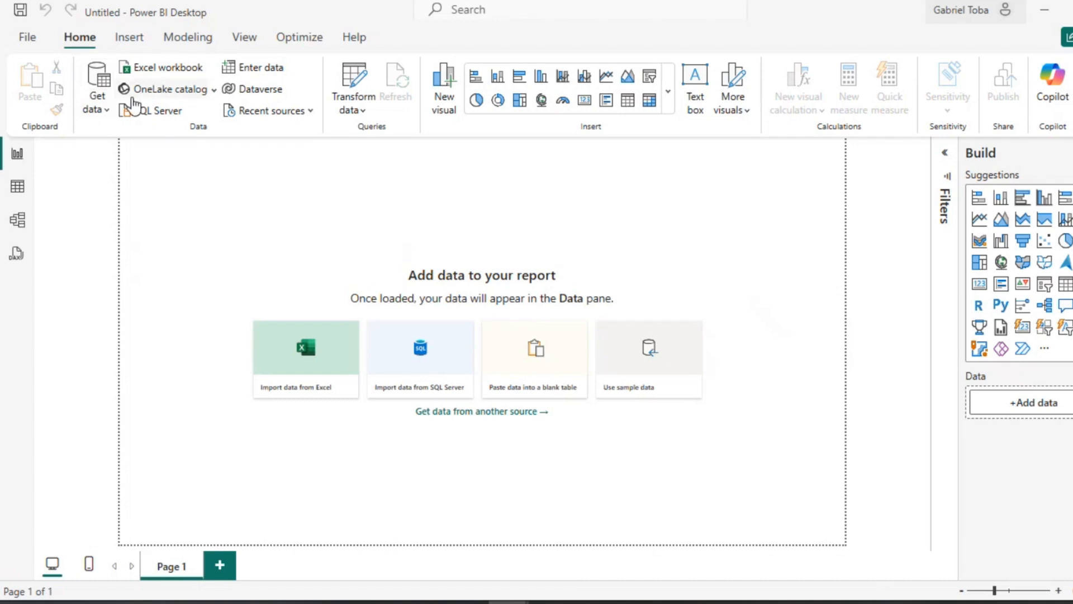
{"action": "left_click", "coordinate": [106, 114]}
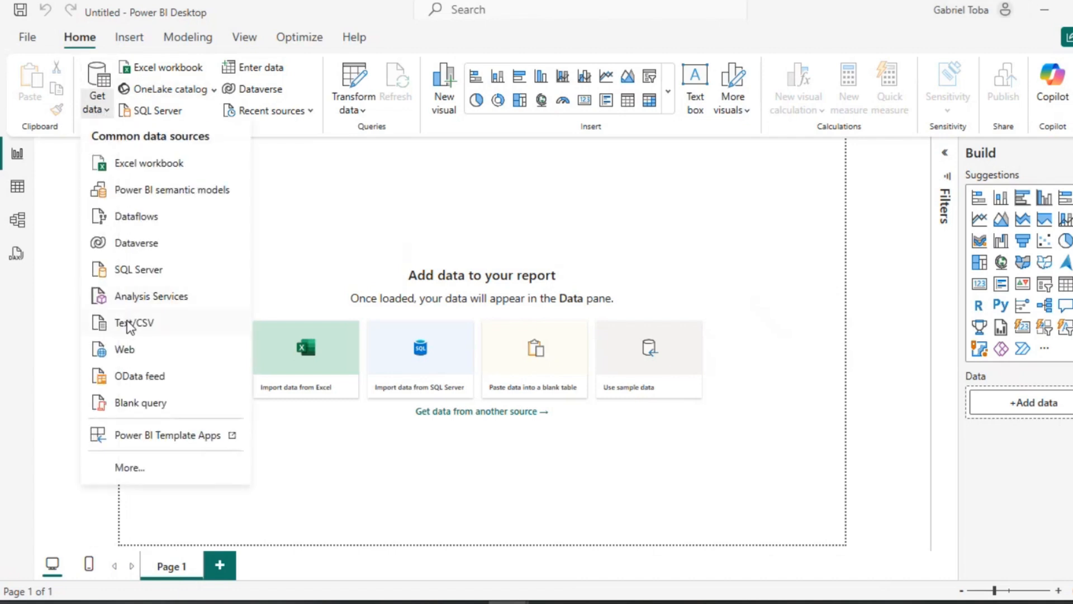
{"action": "left_click", "coordinate": [146, 335]}
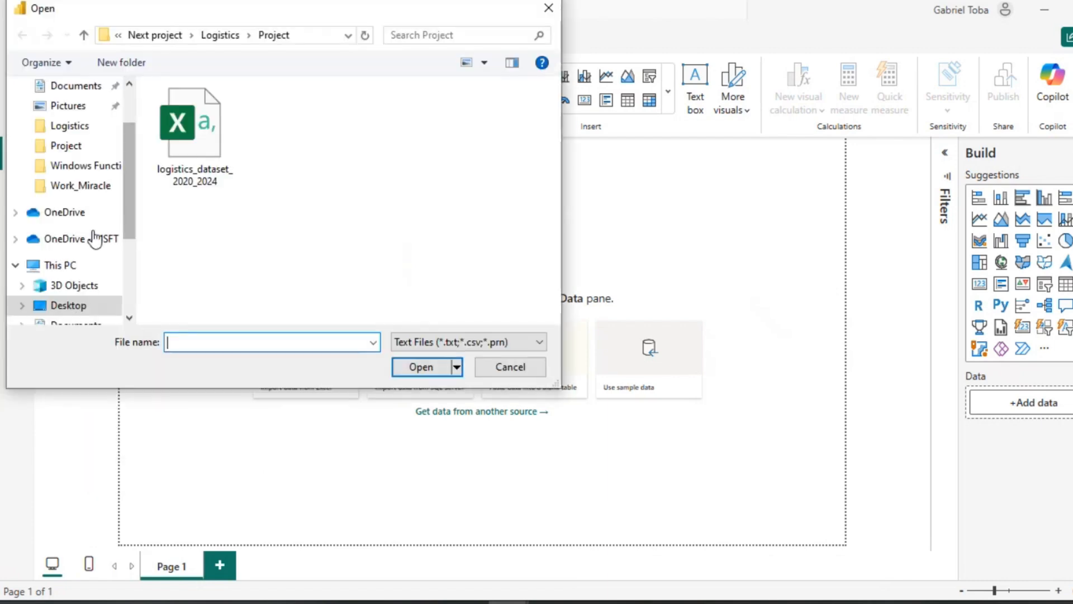
{"action": "left_click", "coordinate": [77, 145]}
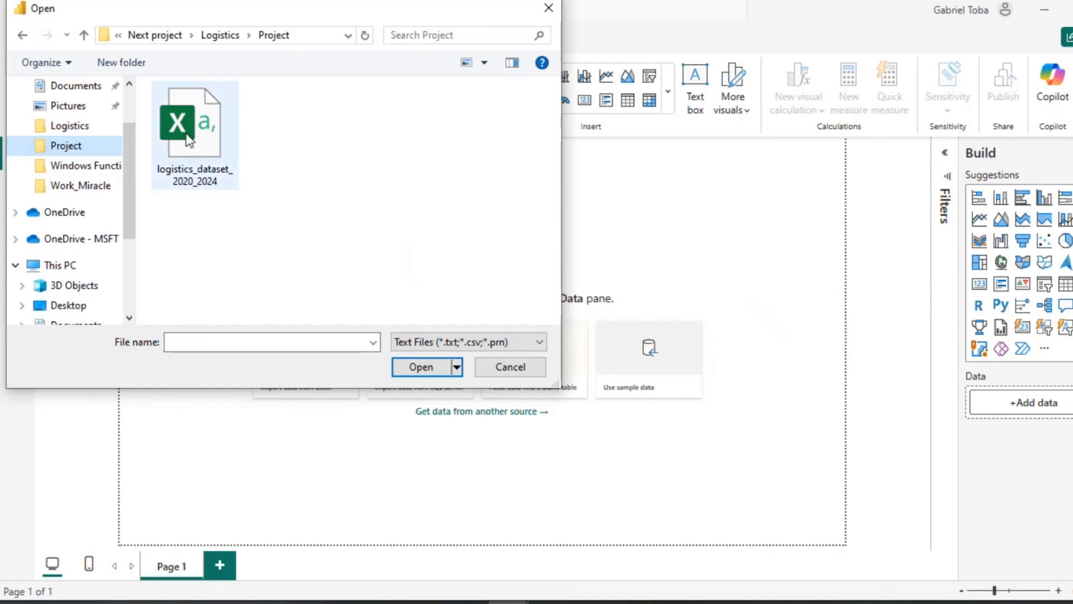
{"action": "left_click", "coordinate": [202, 151]}
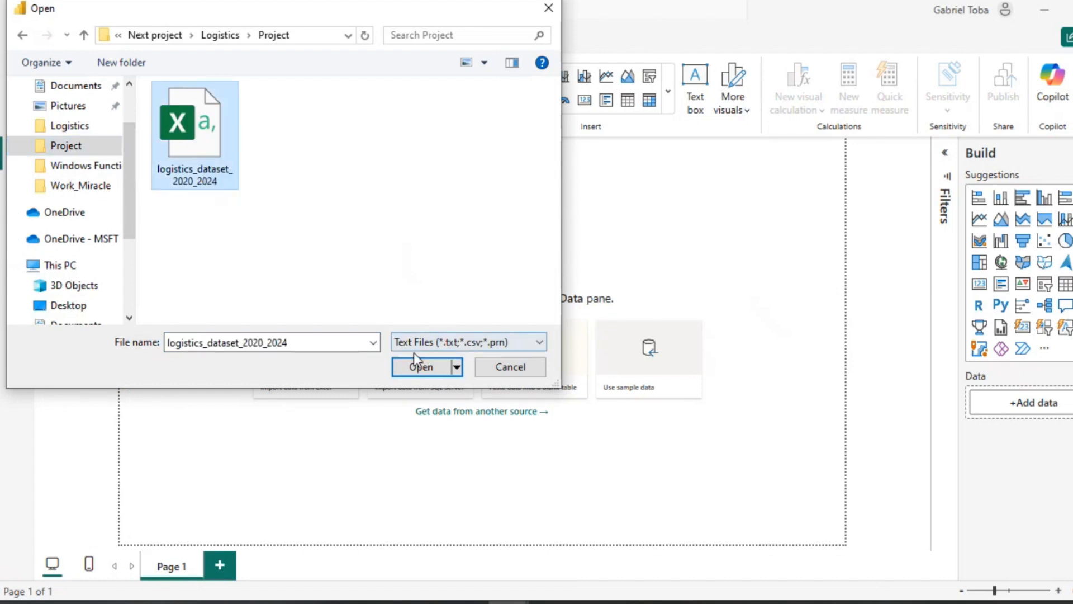
{"action": "left_click", "coordinate": [420, 366]}
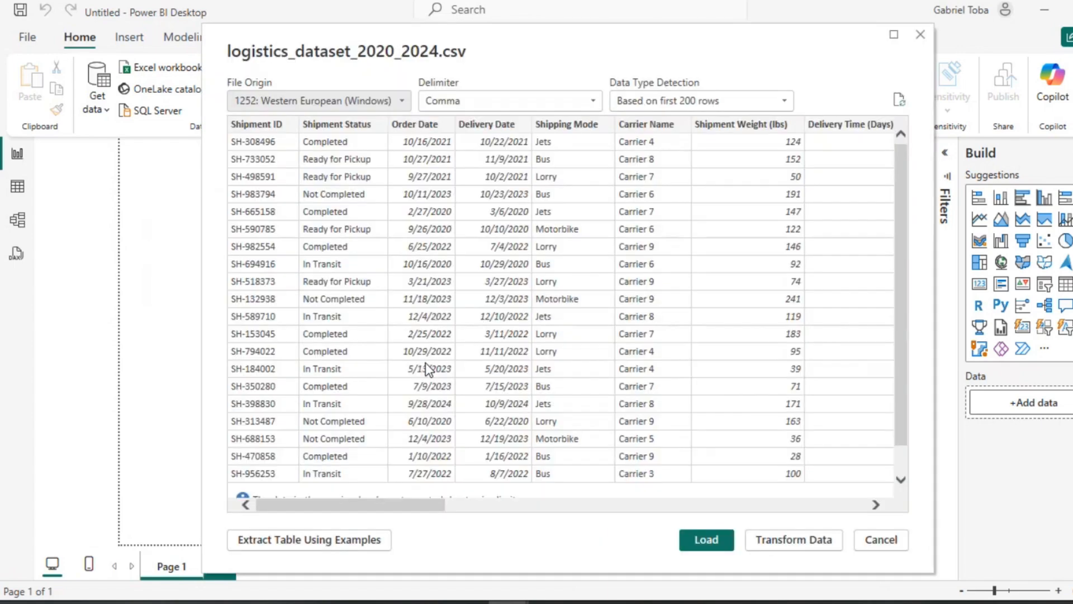
Step: Preview the CSV's columns and open the data for transformation in Power Query Editor
{"action": "scroll", "coordinate": [472, 362], "scroll_direction": "right", "scroll_amount": 10}
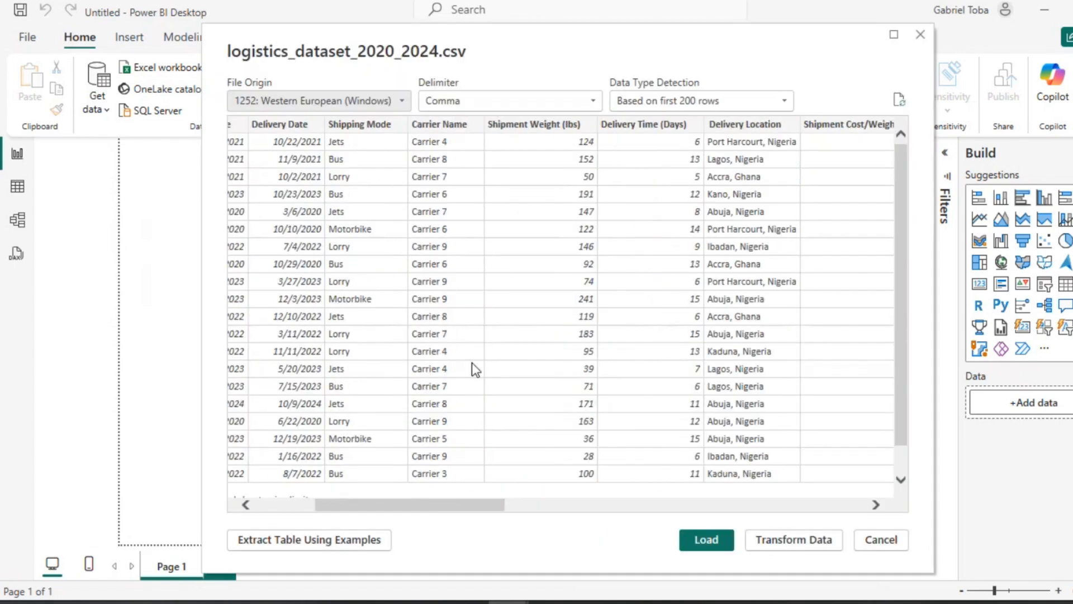
{"action": "scroll", "coordinate": [472, 362], "scroll_direction": "left", "scroll_amount": 2}
{"action": "scroll", "coordinate": [472, 363], "scroll_direction": "left", "scroll_amount": 8}
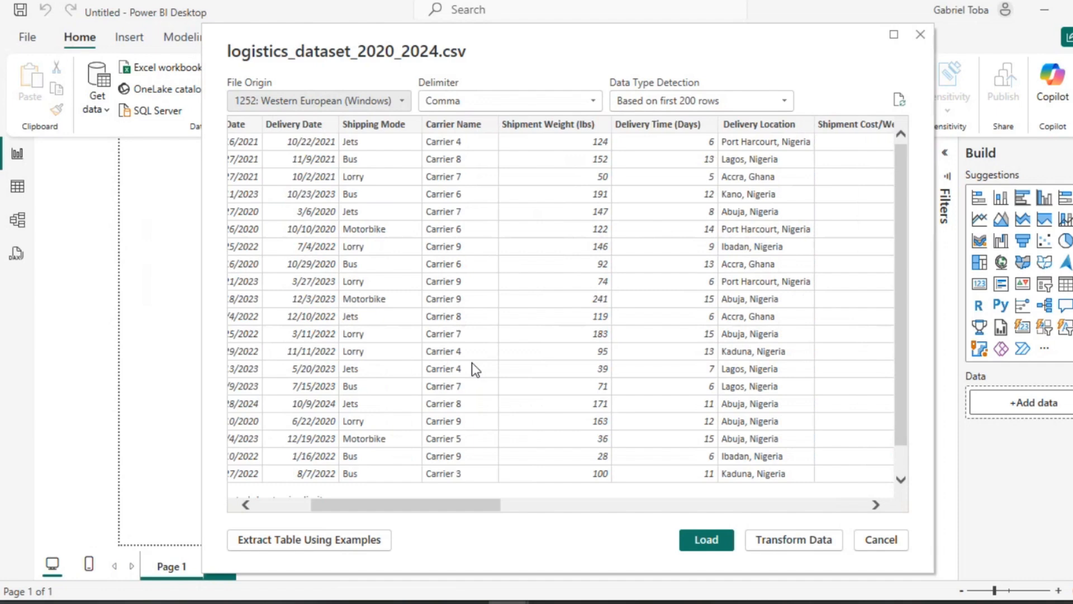
{"action": "left_click", "coordinate": [789, 541]}
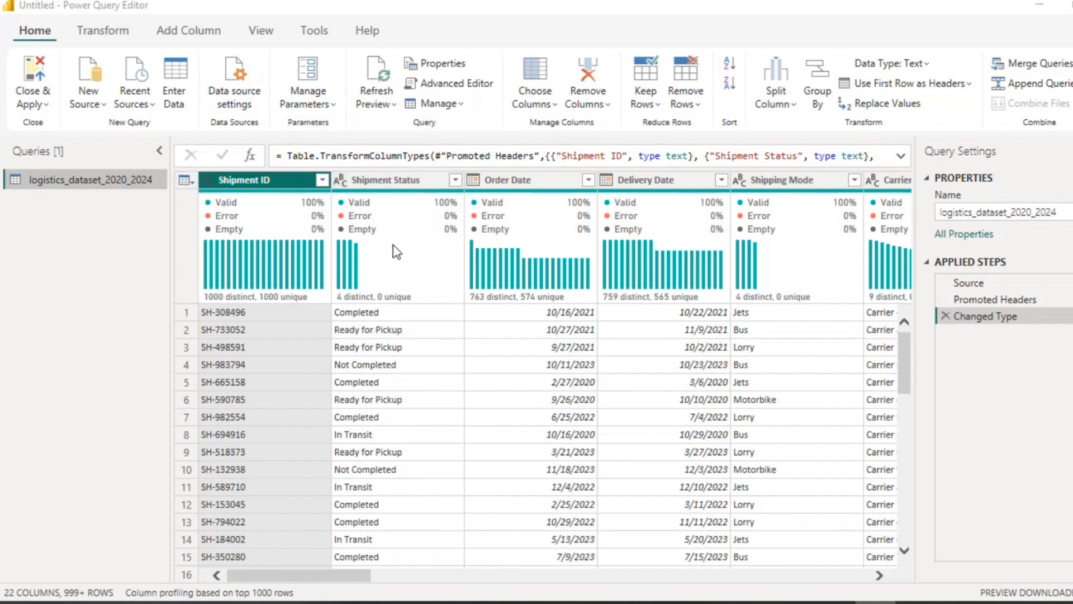
Step: Scroll through all the dataset's columns to inspect their names, data types and values
{"action": "mouse_move", "coordinate": [405, 305]}
{"action": "scroll", "coordinate": [436, 492], "scroll_direction": "right", "scroll_amount": 5}
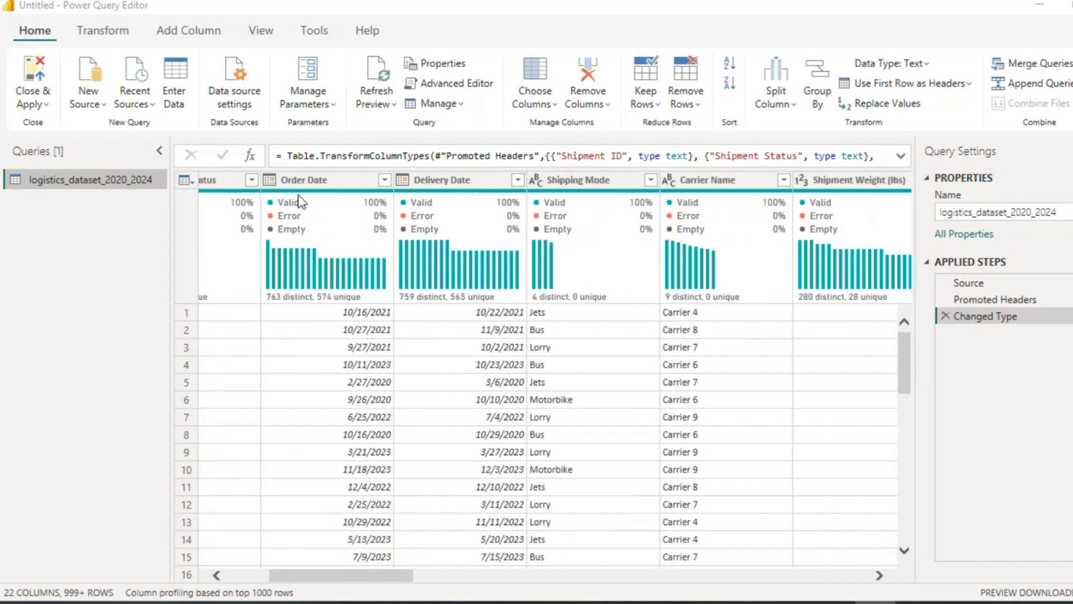
{"action": "left_click", "coordinate": [405, 181]}
{"action": "left_click", "coordinate": [877, 577]}
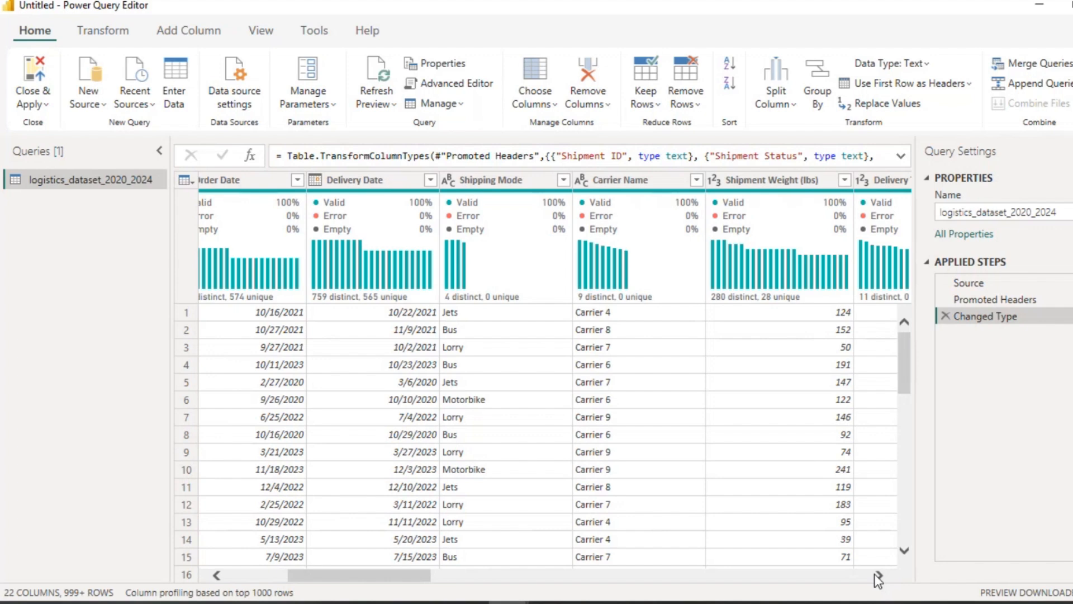
{"action": "left_click", "coordinate": [878, 576]}
{"action": "left_click", "coordinate": [878, 575]}
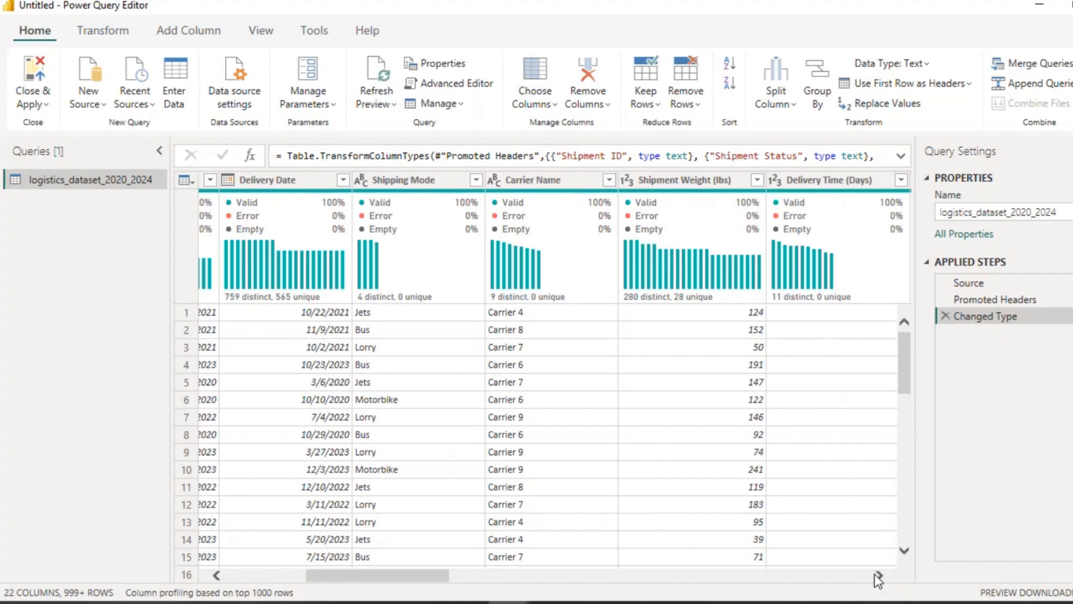
{"action": "left_click", "coordinate": [876, 575]}
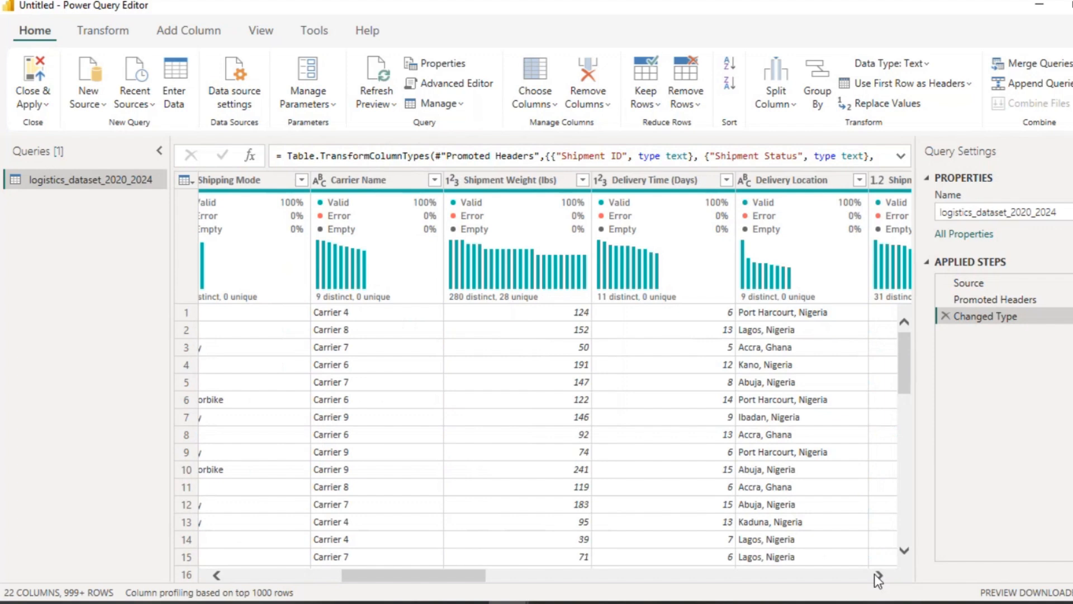
{"action": "left_click", "coordinate": [877, 575]}
{"action": "mouse_move", "coordinate": [686, 280]}
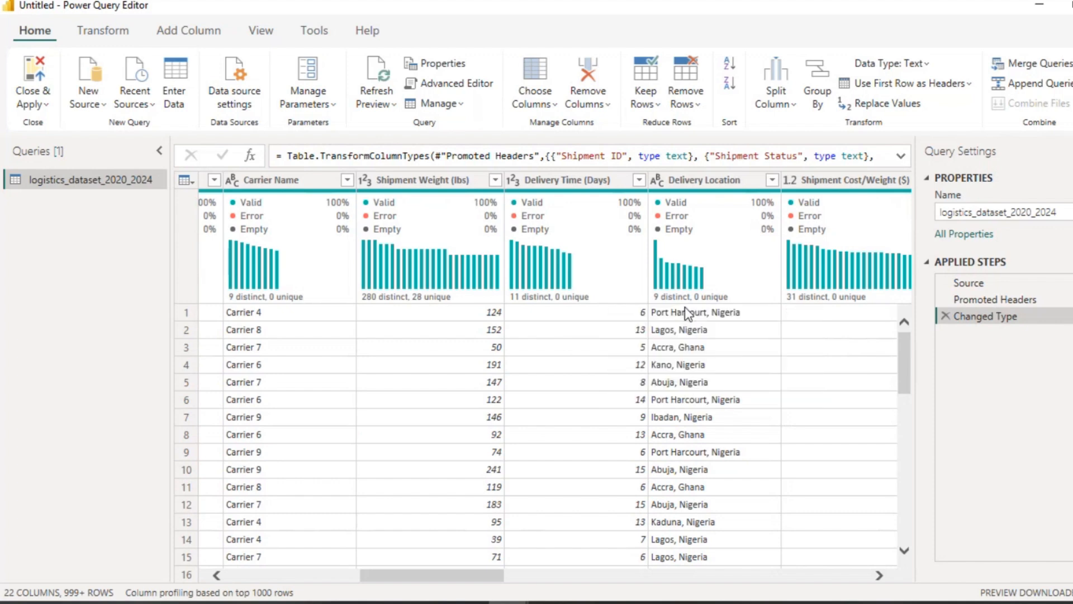
{"action": "left_click", "coordinate": [879, 575]}
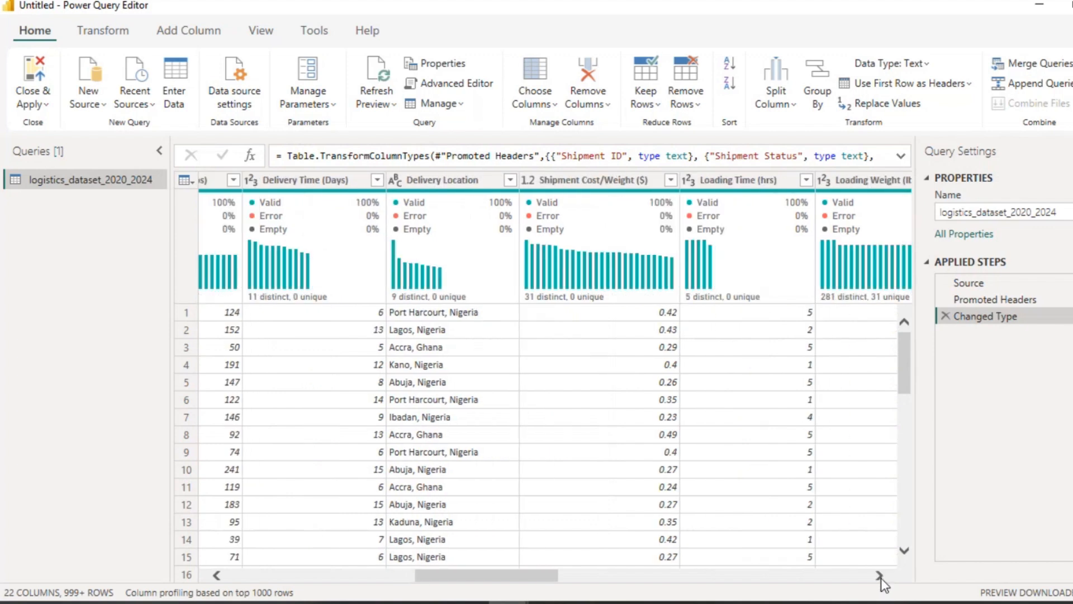
{"action": "left_click", "coordinate": [880, 575]}
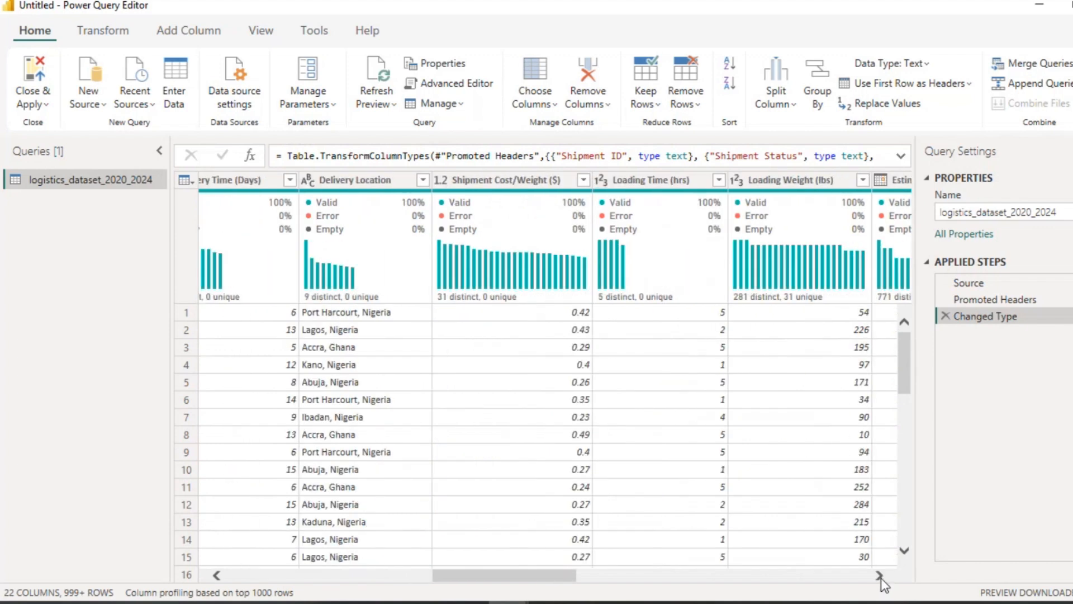
{"action": "left_click", "coordinate": [879, 575]}
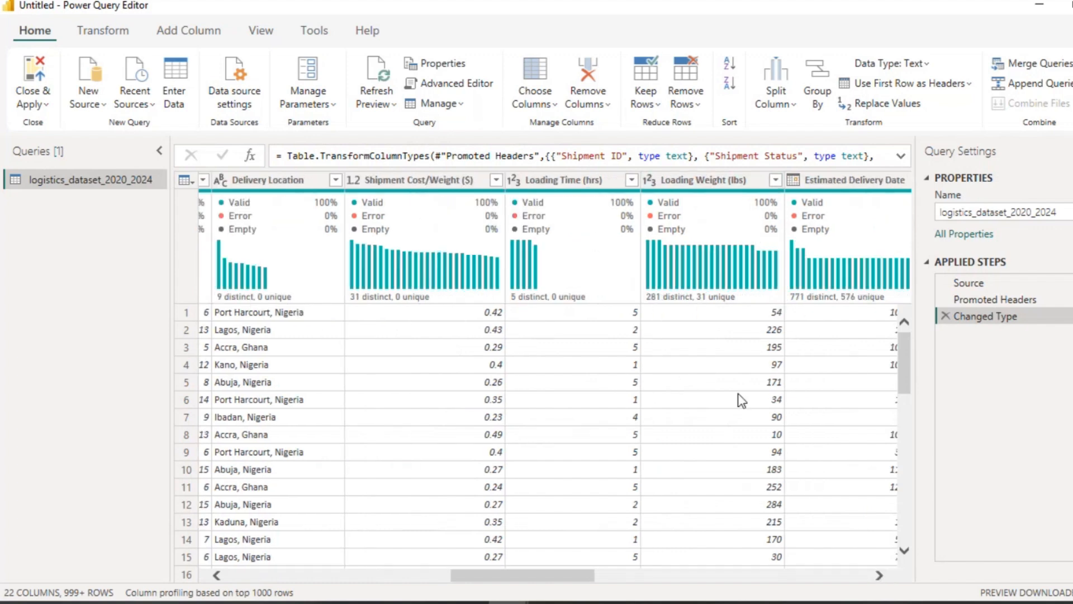
{"action": "left_click", "coordinate": [879, 575]}
{"action": "left_click", "coordinate": [879, 575]}
{"action": "left_click", "coordinate": [879, 575]}
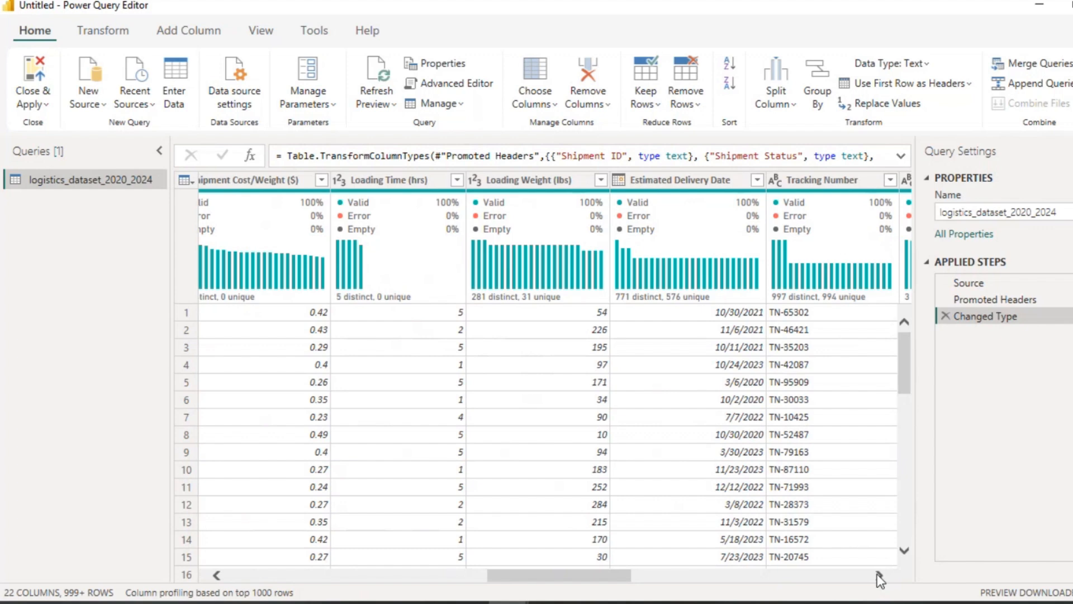
{"action": "left_click", "coordinate": [878, 575]}
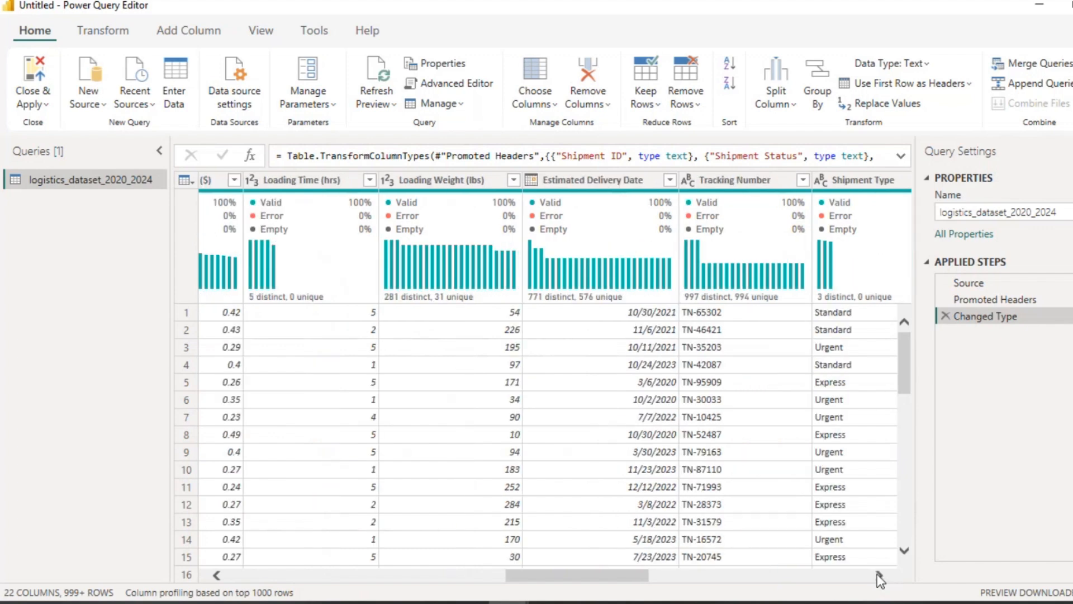
{"action": "left_click", "coordinate": [877, 574]}
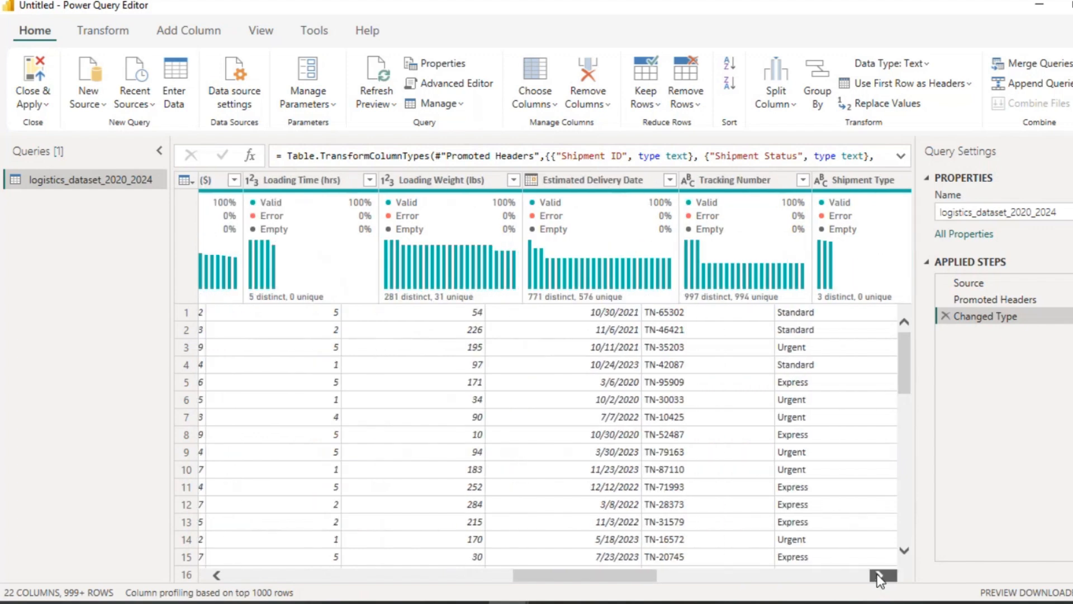
{"action": "left_click", "coordinate": [877, 574]}
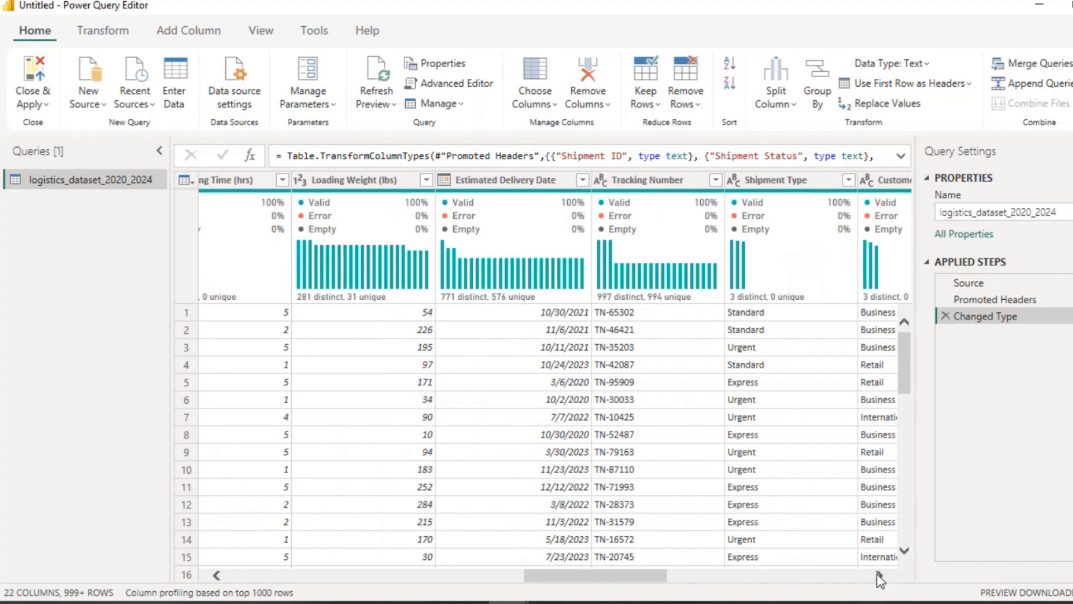
{"action": "left_click", "coordinate": [877, 574]}
{"action": "left_click", "coordinate": [877, 574]}
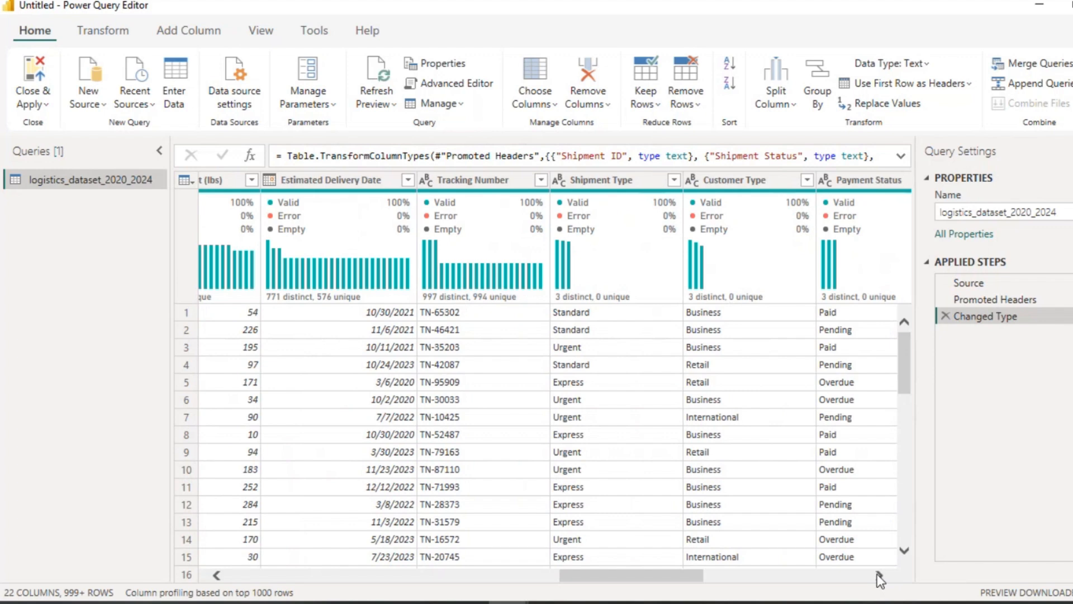
{"action": "left_click", "coordinate": [877, 573]}
{"action": "left_click", "coordinate": [878, 573]}
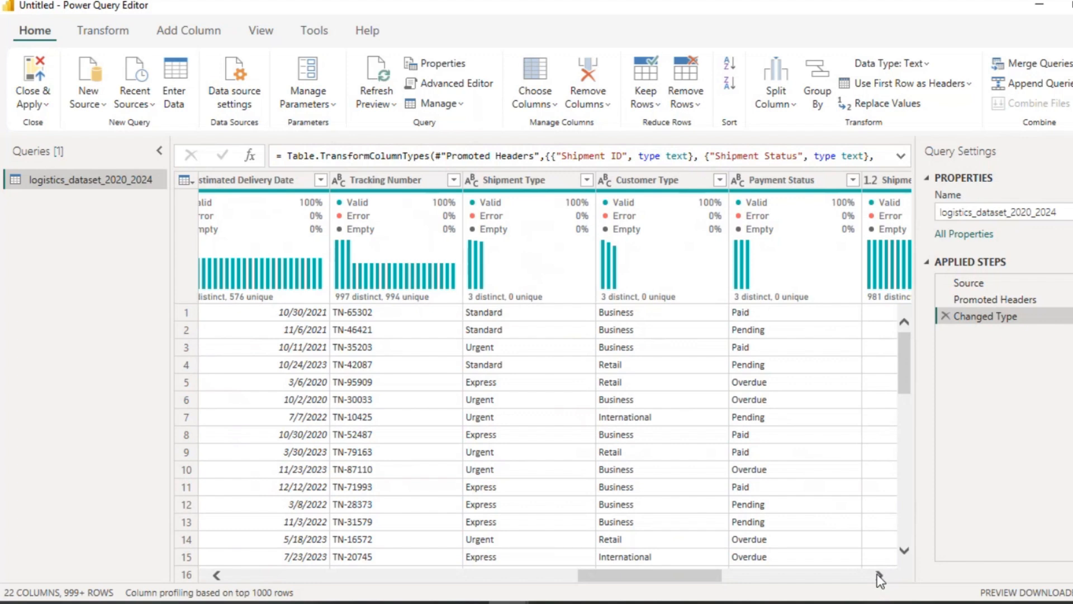
{"action": "left_click", "coordinate": [877, 574]}
{"action": "left_click", "coordinate": [877, 573]}
{"action": "left_click", "coordinate": [877, 574]}
{"action": "left_click", "coordinate": [878, 574]}
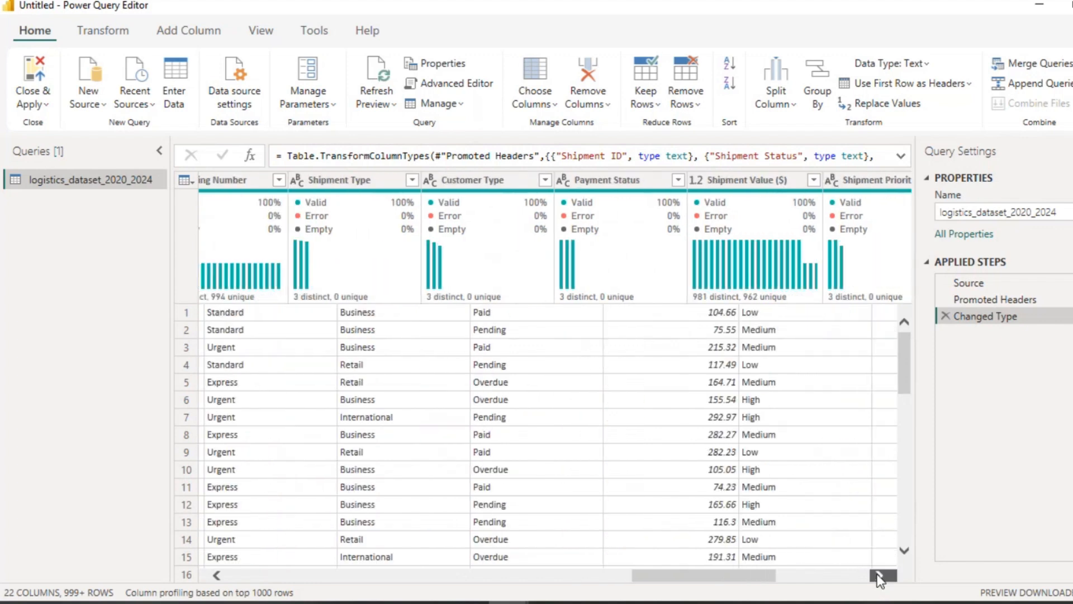
{"action": "left_click", "coordinate": [877, 573]}
{"action": "left_click", "coordinate": [877, 574]}
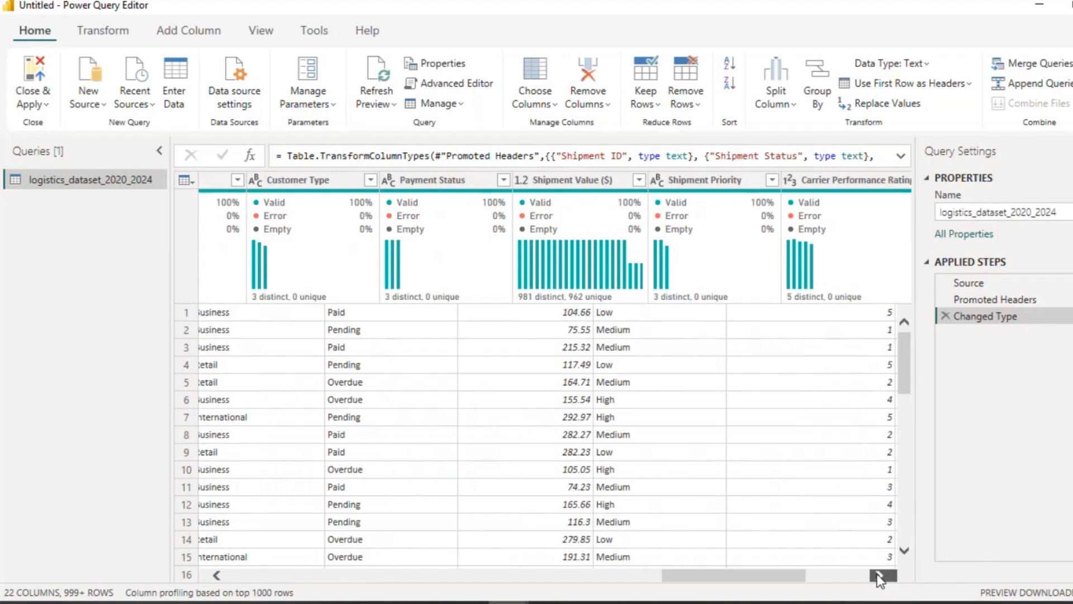
{"action": "left_click", "coordinate": [878, 574]}
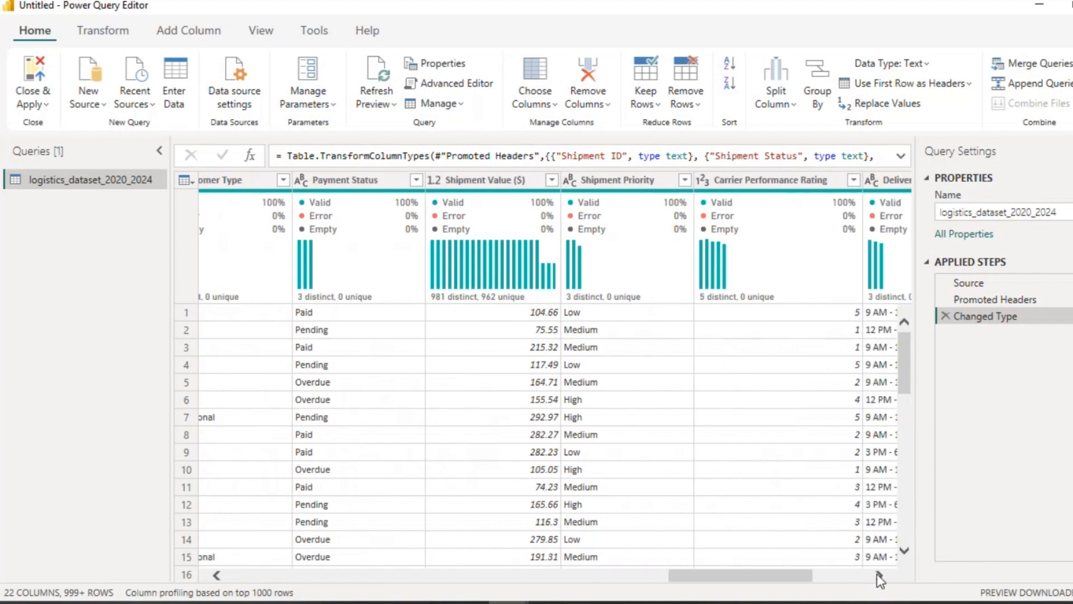
{"action": "left_click", "coordinate": [877, 574]}
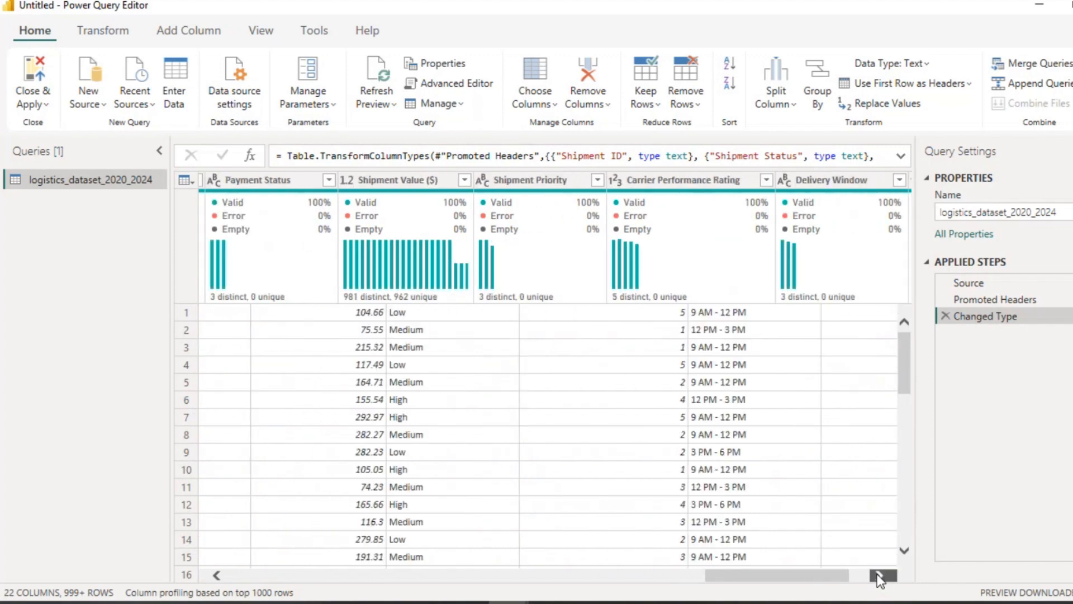
{"action": "left_click", "coordinate": [877, 573]}
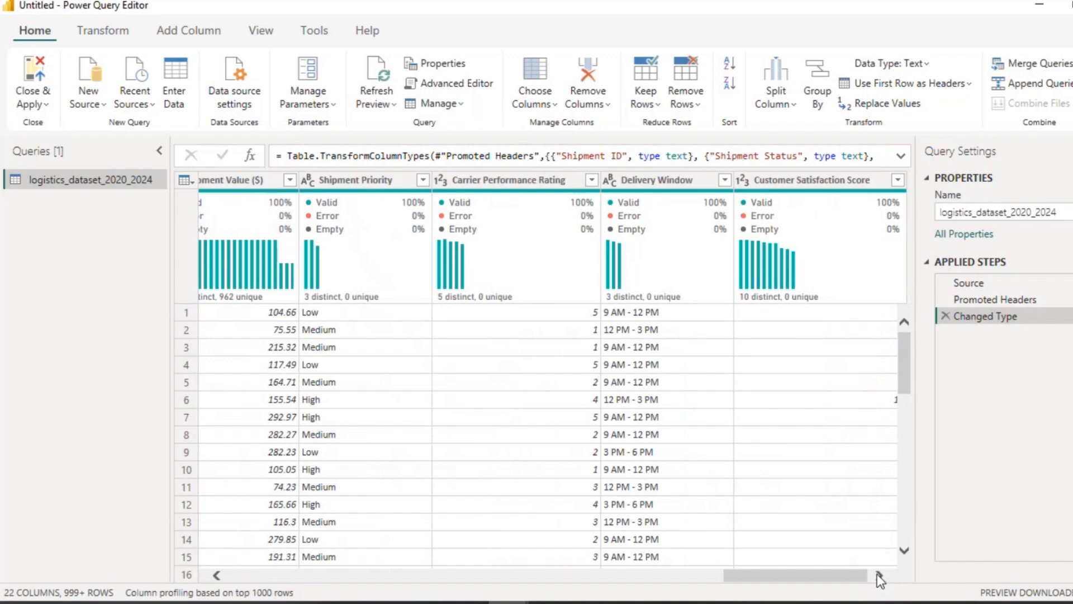
{"action": "left_click", "coordinate": [877, 574]}
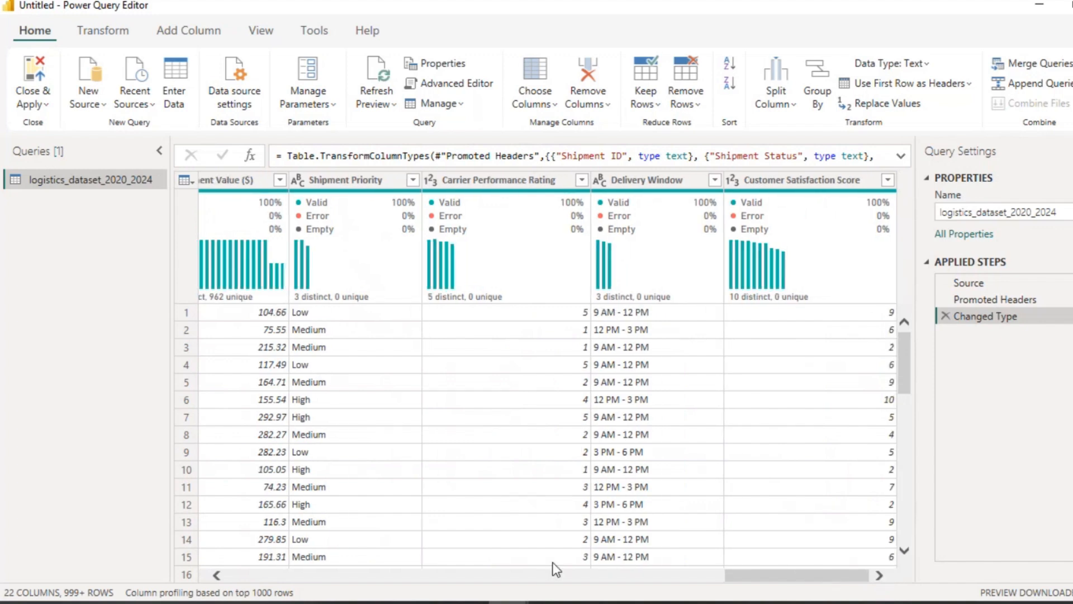
{"action": "left_click", "coordinate": [219, 576]}
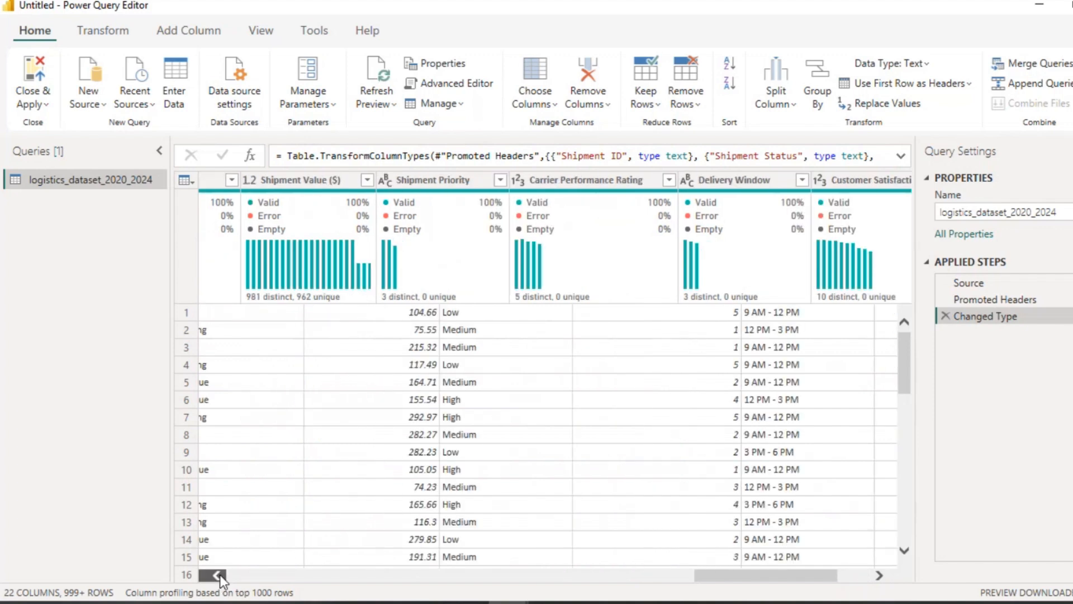
{"action": "left_click_drag", "start_coordinate": [218, 575], "coordinate": [219, 576]}
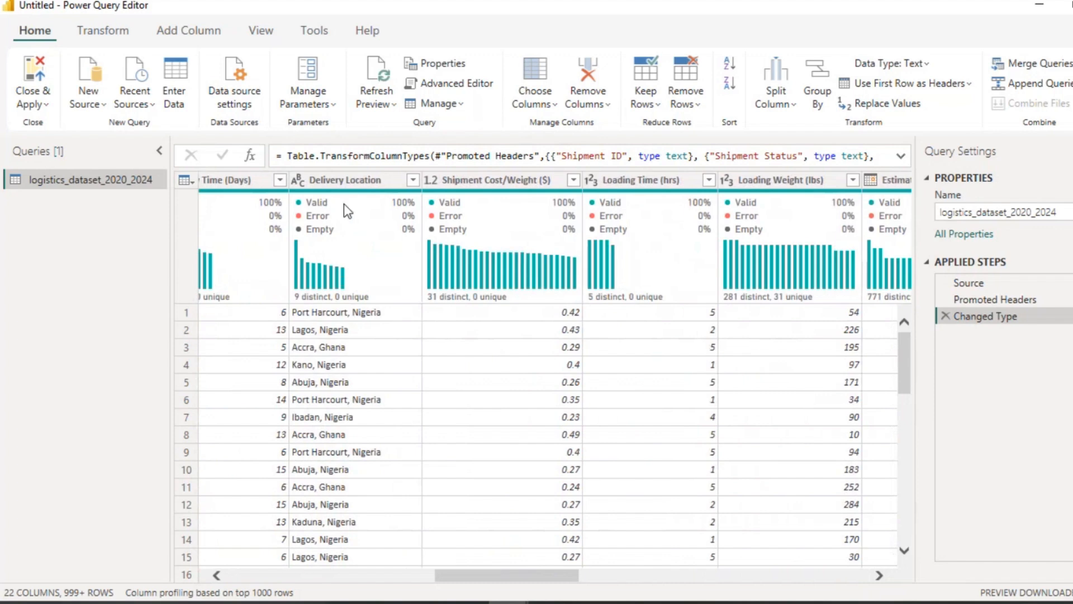
Step: Split the Delivery Location column by comma at each occurrence of the delimiter
{"action": "left_click", "coordinate": [338, 182]}
{"action": "right_click", "coordinate": [338, 187]}
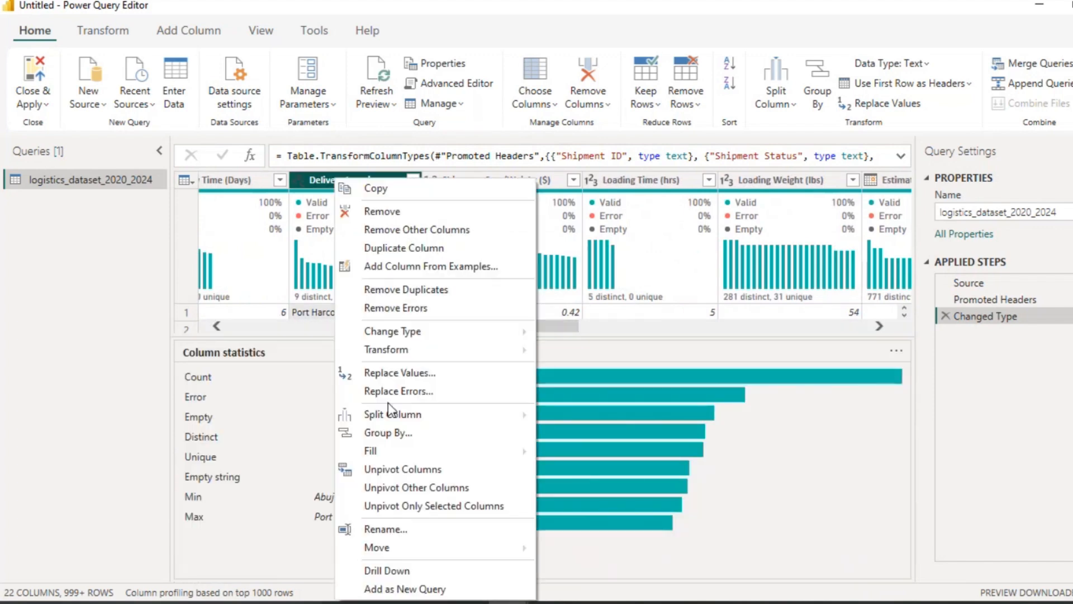
{"action": "mouse_move", "coordinate": [419, 415]}
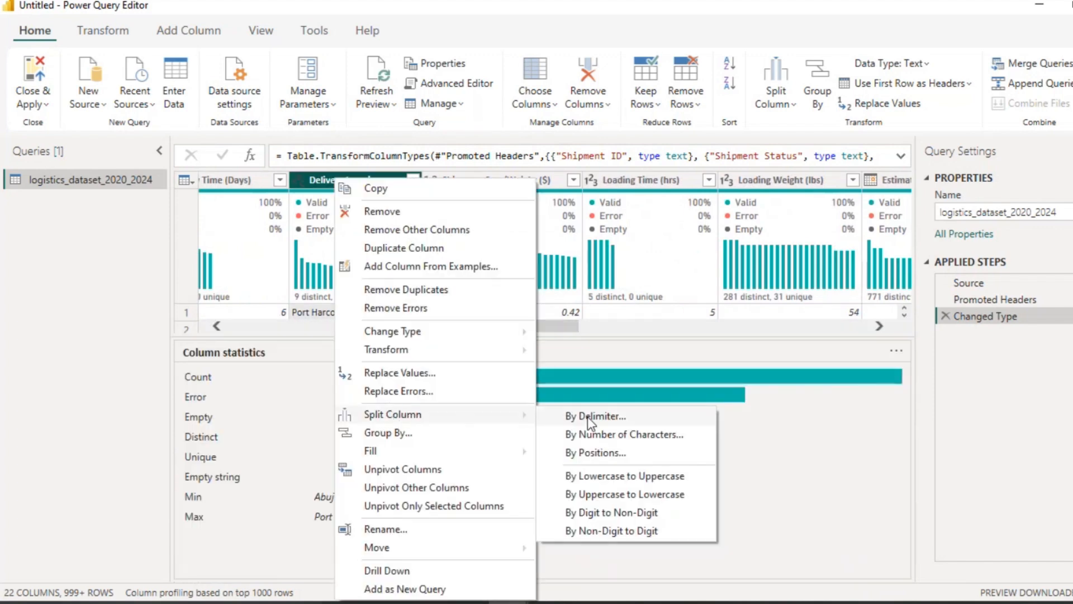
{"action": "left_click", "coordinate": [568, 417]}
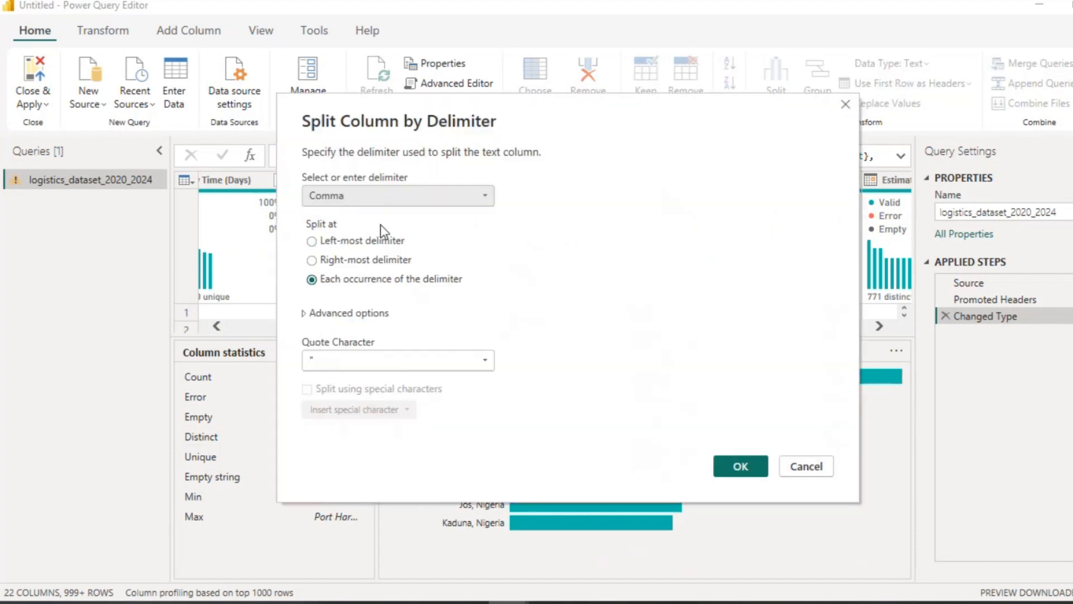
{"action": "left_click", "coordinate": [740, 468]}
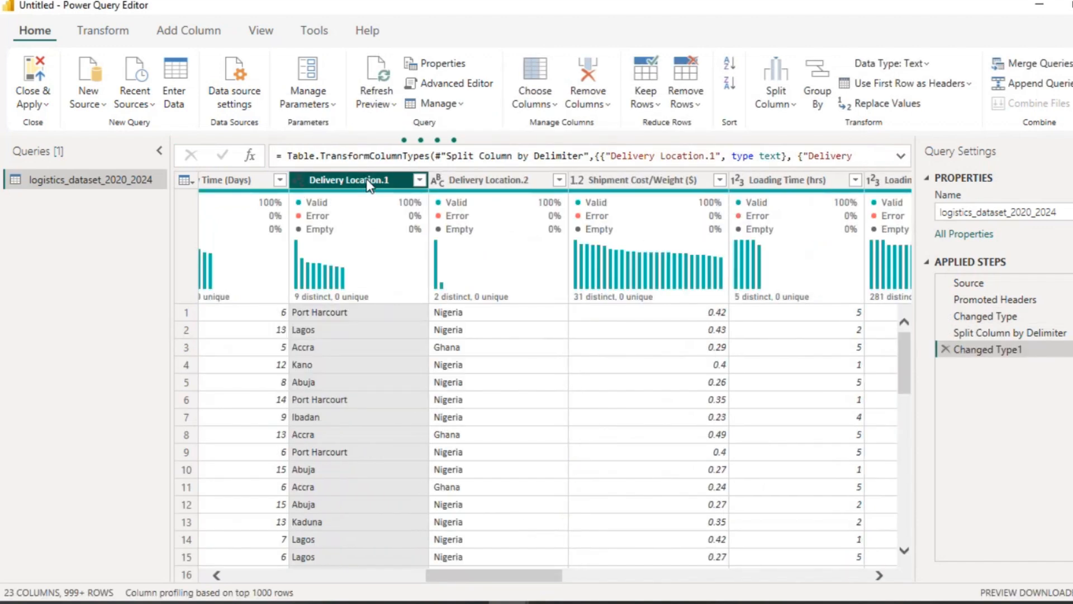
Step: Rename the first split column Delivery Location.1 as Delivery City
{"action": "double_click", "coordinate": [368, 179]}
{"action": "key", "text": "End"}
{"action": "key", "text": "BackSpace"}
{"action": "key", "text": "BackSpace"}
{"action": "key", "text": "BackSpace"}
{"action": "key", "text": "BackSpace"}
{"action": "key", "text": "BackSpace"}
{"action": "key", "text": "BackSpace"}
{"action": "key", "text": "BackSpace"}
{"action": "key", "text": "BackSpace"}
{"action": "key", "text": "BackSpace"}
{"action": "key", "text": "BackSpace"}
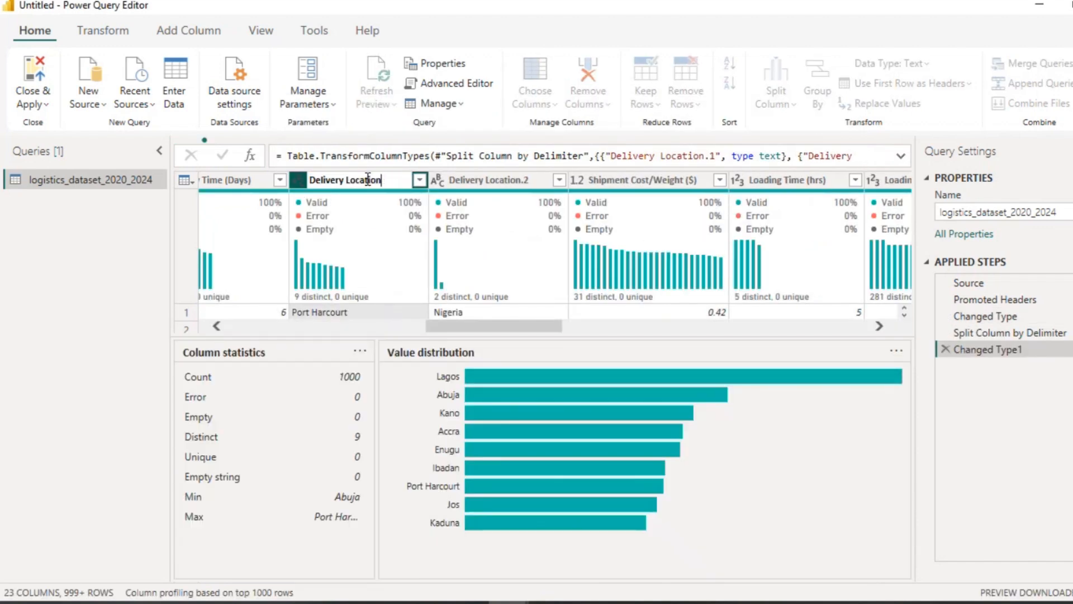
{"action": "type", "text": "c"}
{"action": "key", "text": "BackSpace"}
{"action": "type", "text": "City"}
{"action": "key", "text": "Return"}
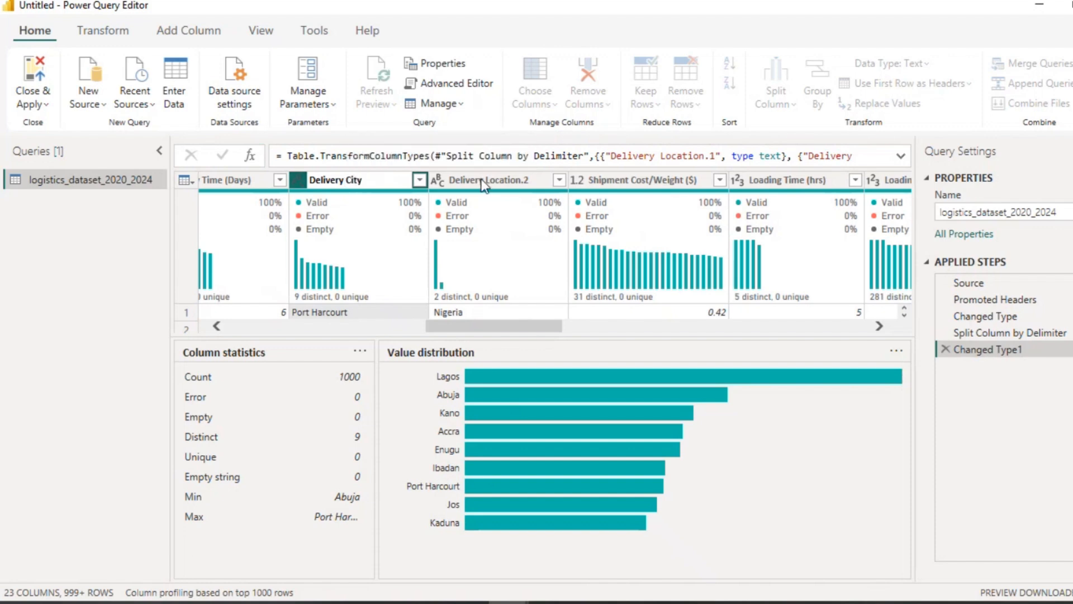
Step: Rename the second split column Delivery Location.2 as Delivery Country
{"action": "left_click", "coordinate": [483, 180]}
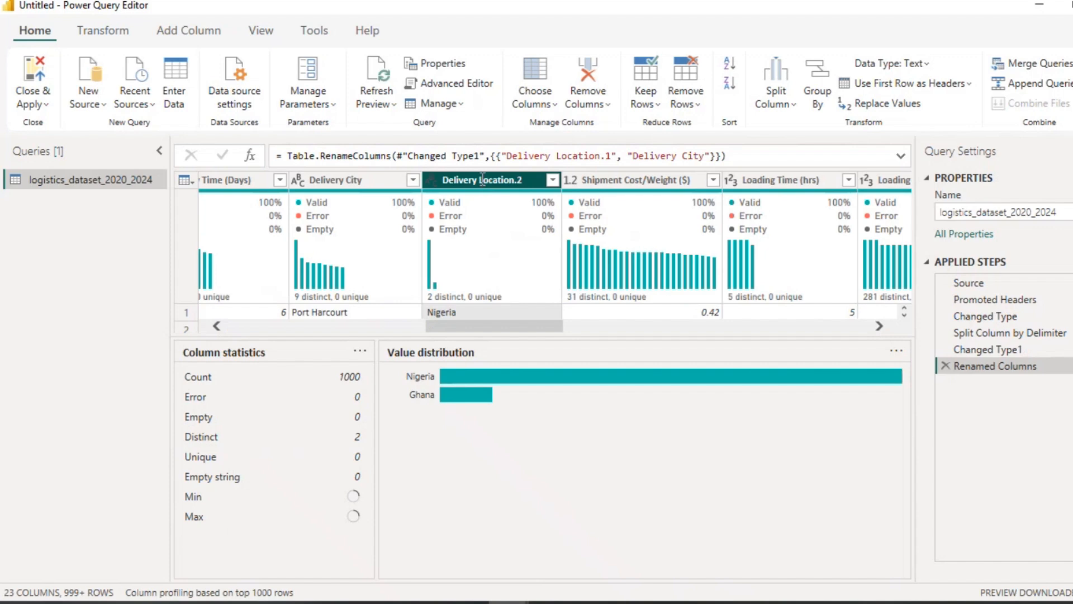
{"action": "double_click", "coordinate": [483, 180]}
{"action": "left_click", "coordinate": [483, 180]}
{"action": "key", "text": "BackSpace"}
{"action": "key", "text": "BackSpace"}
{"action": "key", "text": "BackSpace"}
{"action": "key", "text": "BackSpace"}
{"action": "key", "text": "BackSpace"}
{"action": "key", "text": "BackSpace"}
{"action": "key", "text": "BackSpace"}
{"action": "key", "text": "BackSpace"}
{"action": "key", "text": "BackSpace"}
{"action": "key", "text": "BackSpace"}
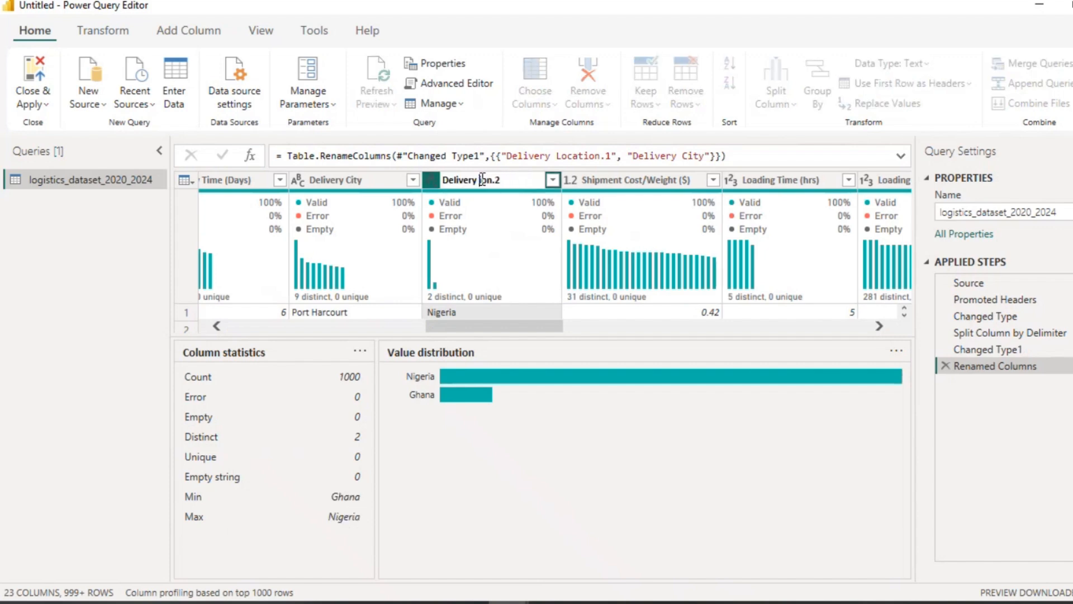
{"action": "type", "text": "Country"}
{"action": "key", "text": "Return"}
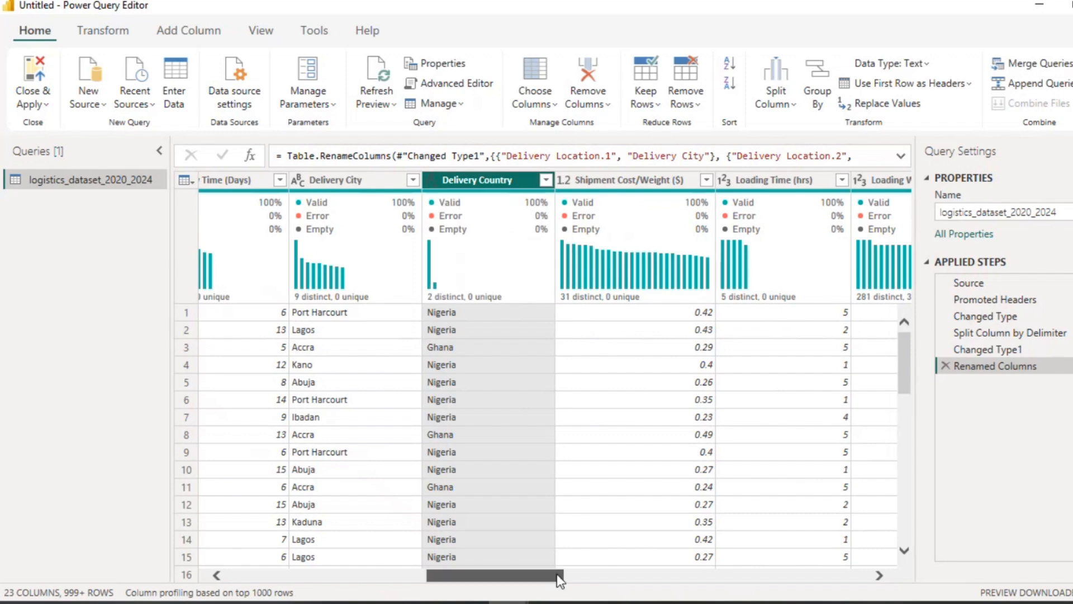
Step: Start a custom column named Carrier Performance Category
{"action": "left_click_drag", "start_coordinate": [557, 575], "coordinate": [874, 569]}
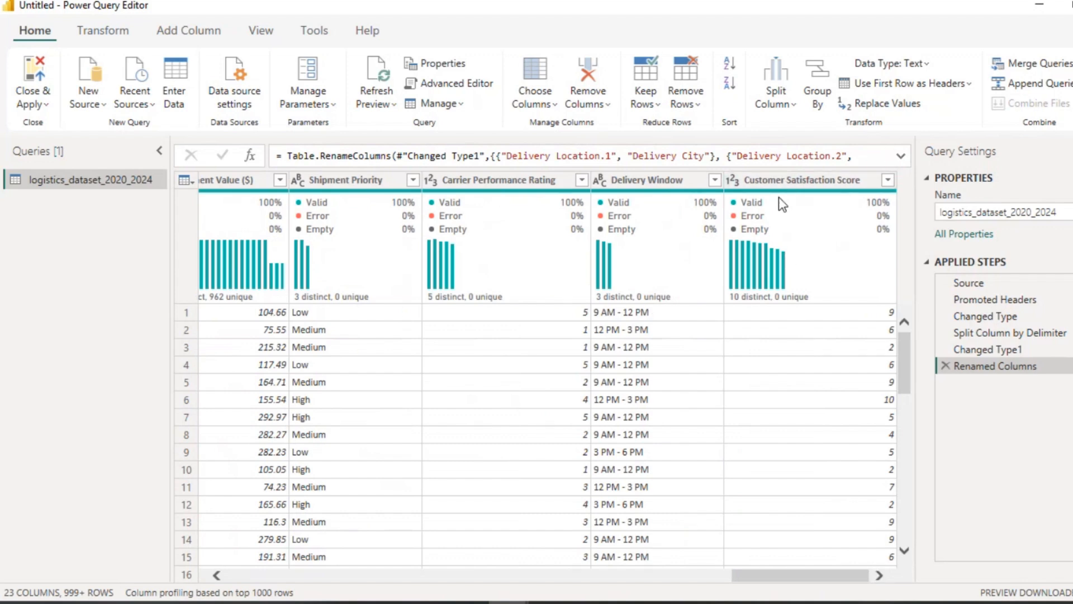
{"action": "left_click", "coordinate": [532, 184]}
{"action": "left_click", "coordinate": [804, 183]}
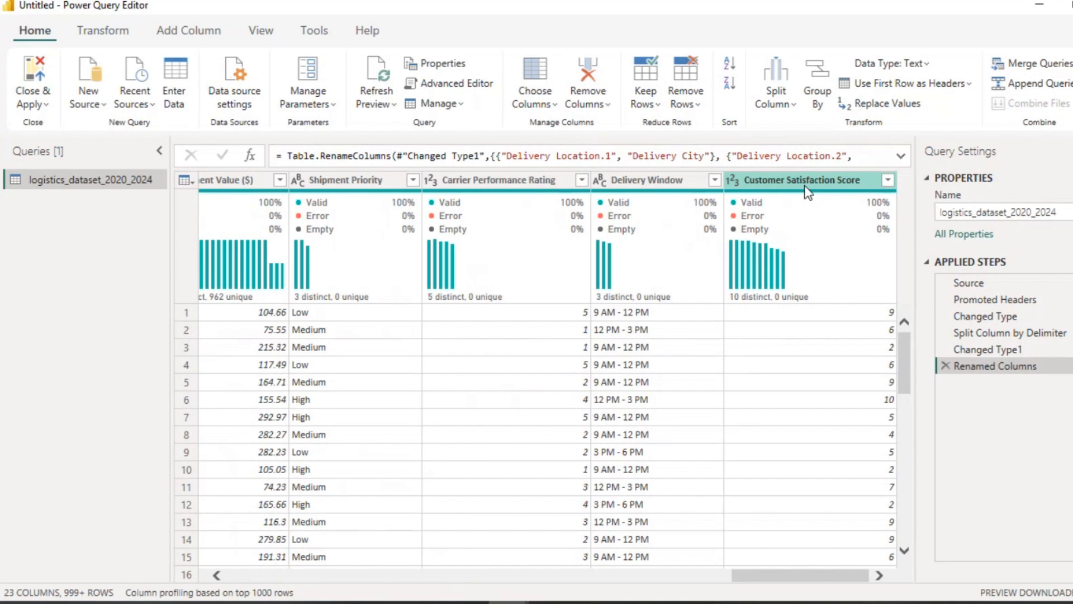
{"action": "left_click", "coordinate": [170, 31]}
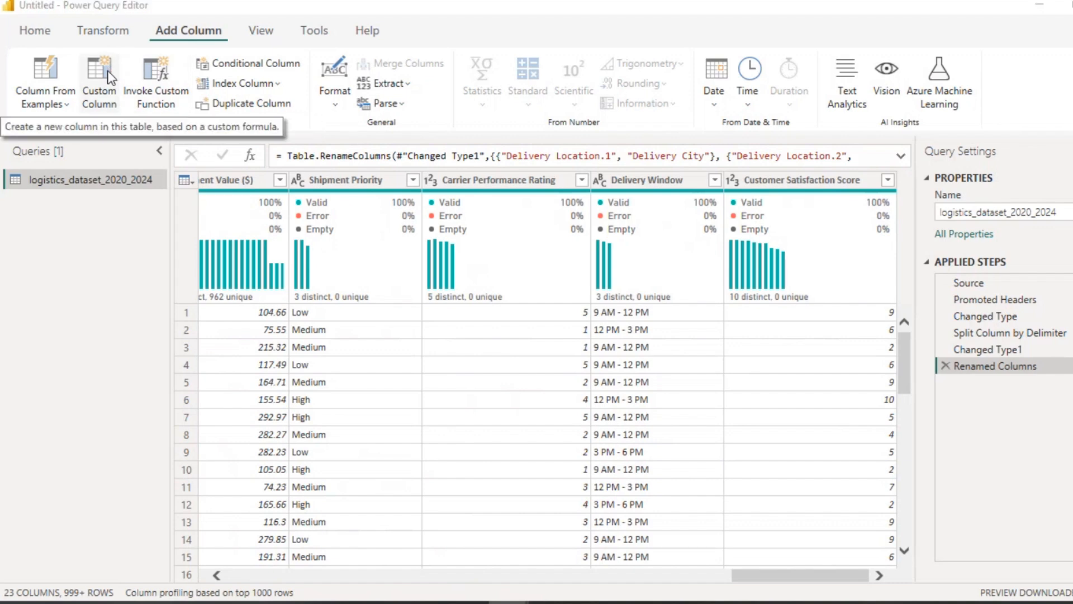
{"action": "left_click", "coordinate": [99, 84]}
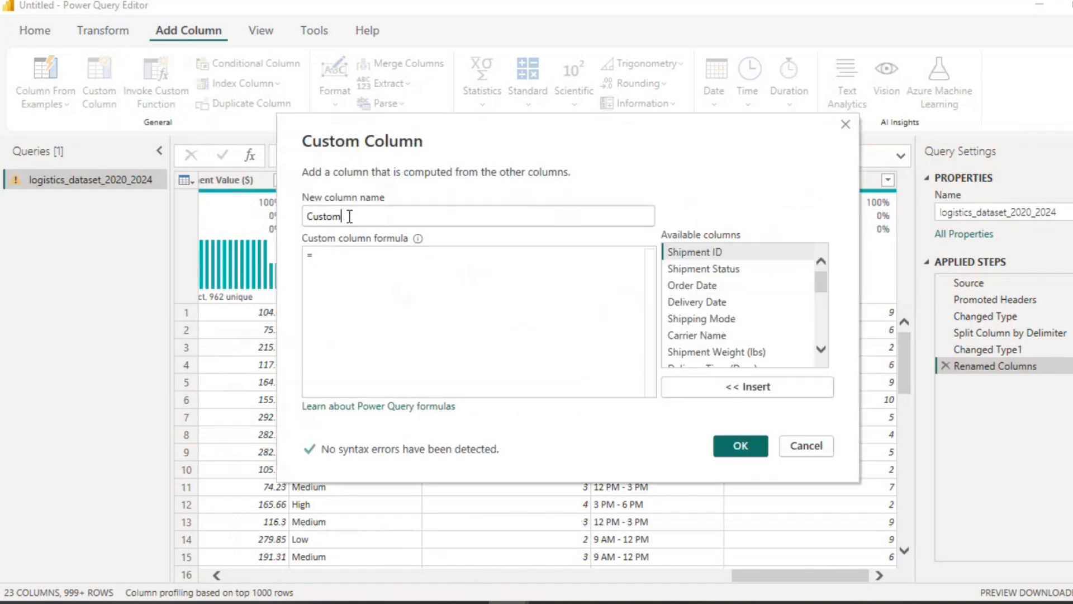
{"action": "left_click_drag", "start_coordinate": [349, 217], "coordinate": [308, 217]}
{"action": "type", "text": "CArrie"}
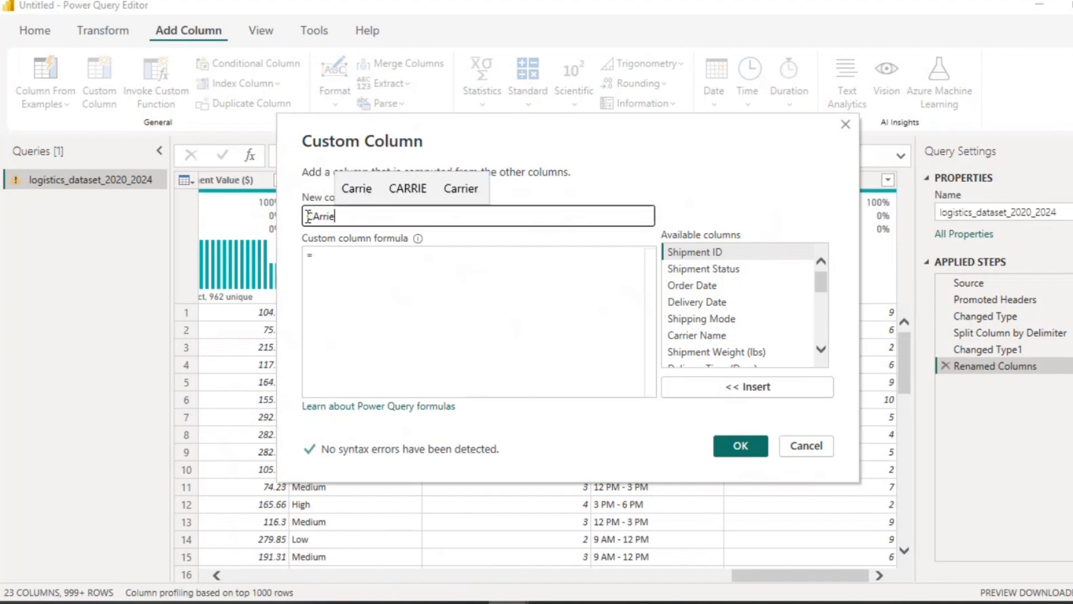
{"action": "key", "text": "BackSpace"}
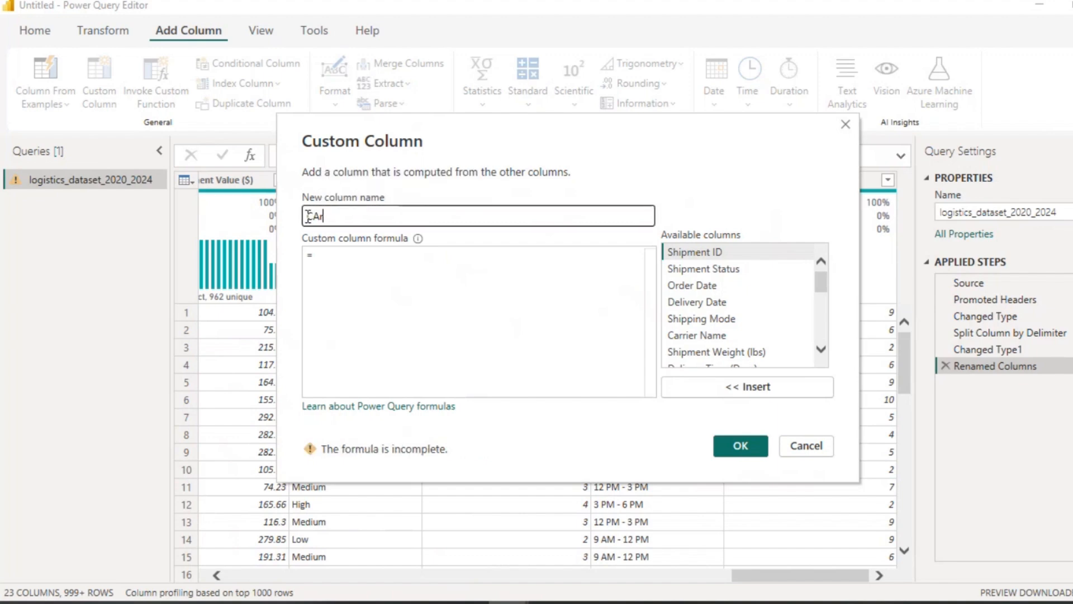
{"action": "key", "text": "BackSpace"}
{"action": "key", "text": "BackSpace"}
{"action": "type", "text": "r"}
{"action": "type", "text": "ar"}
{"action": "key", "text": "BackSpace"}
{"action": "key", "text": "BackSpace"}
{"action": "key", "text": "BackSpace"}
{"action": "type", "text": "arrier P"}
{"action": "key", "text": "BackSpace"}
{"action": "key", "text": "BackSpace"}
{"action": "type", "text": "Performance Cate"}
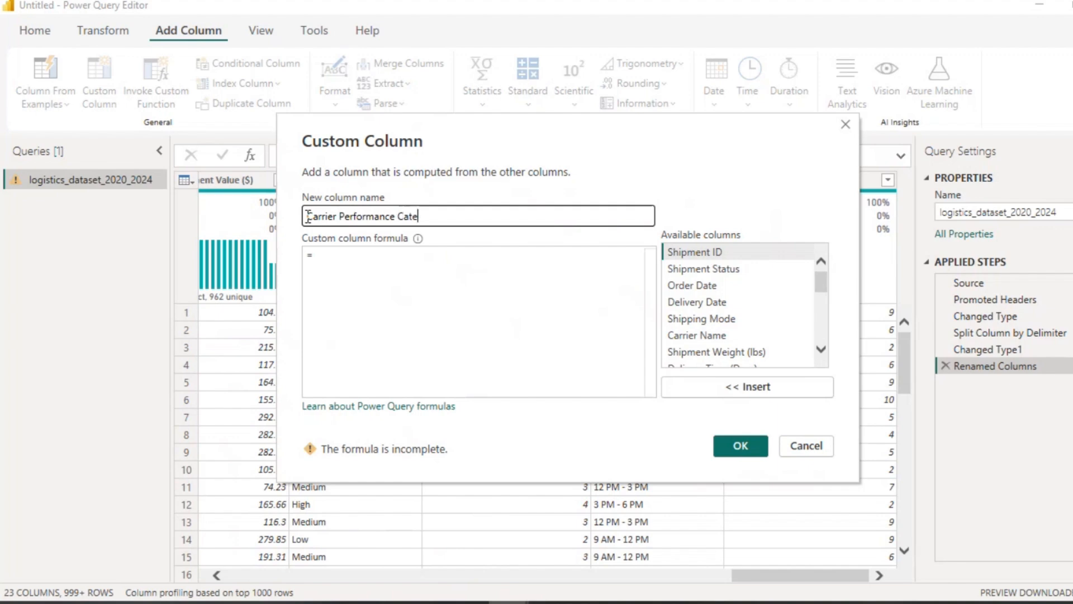
{"action": "type", "text": "gory"}
{"action": "left_click", "coordinate": [327, 260]}
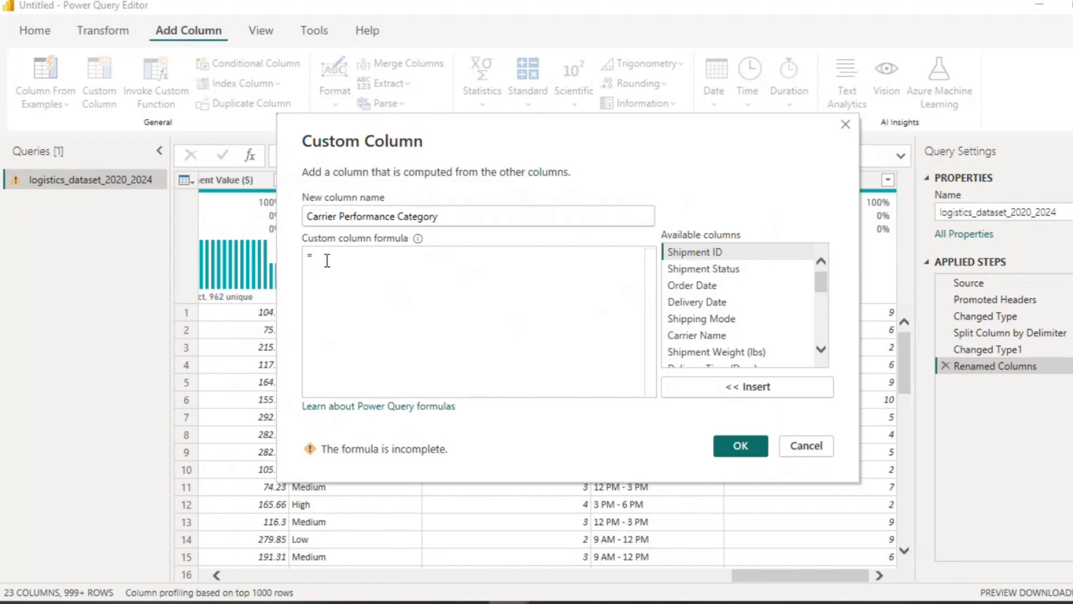
Step: Write the formula's first branch: if Carrier Performance Rating >= 1 and <= 2 then "Low Rating"
{"action": "type", "text": "if"}
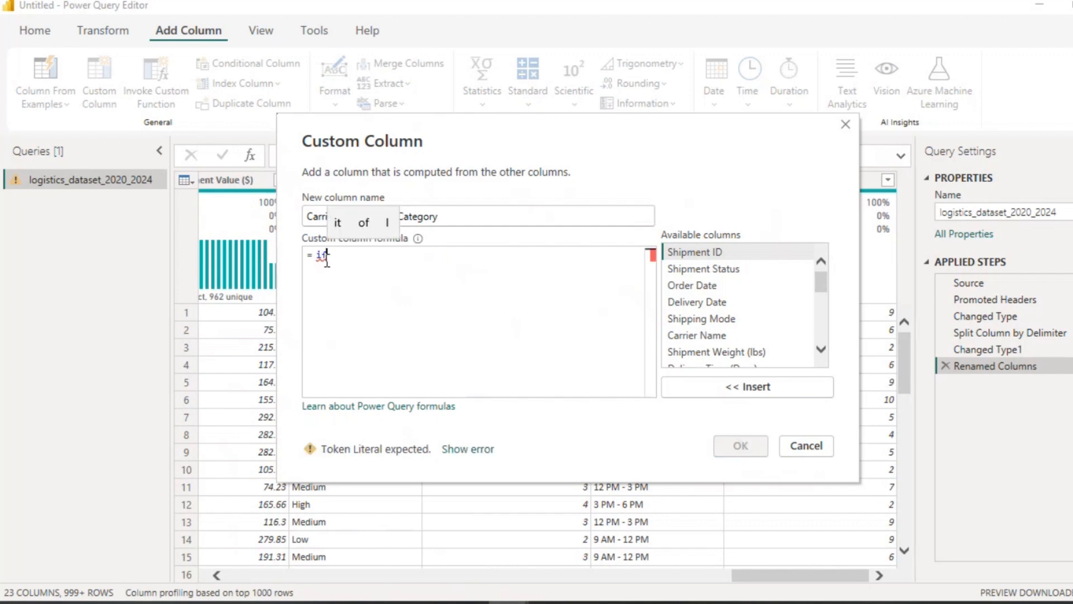
{"action": "scroll", "coordinate": [758, 341], "scroll_direction": "down", "scroll_amount": 3}
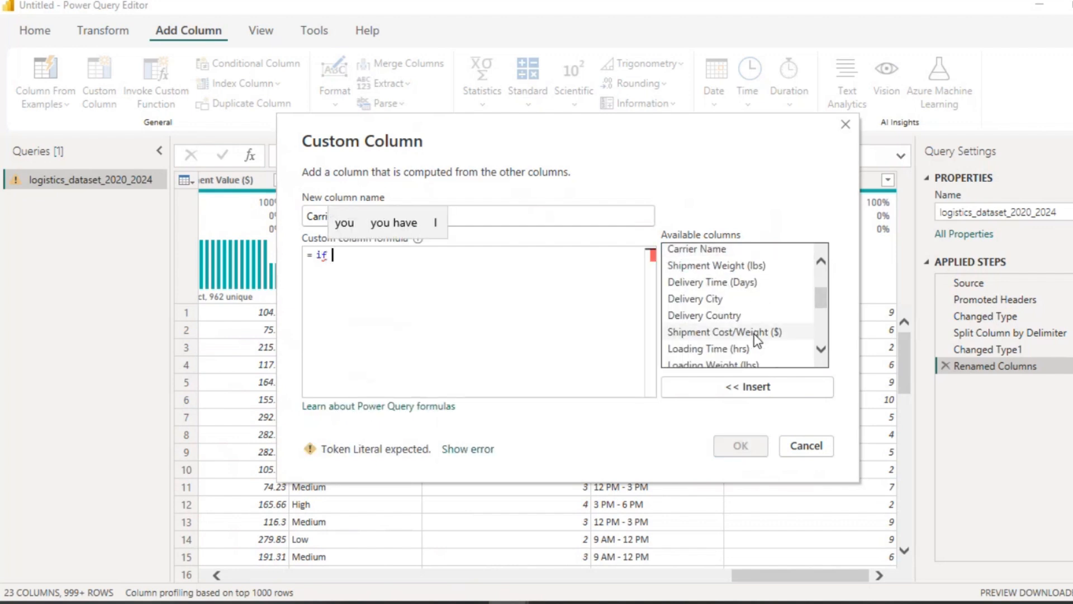
{"action": "scroll", "coordinate": [716, 357], "scroll_direction": "down", "scroll_amount": 3}
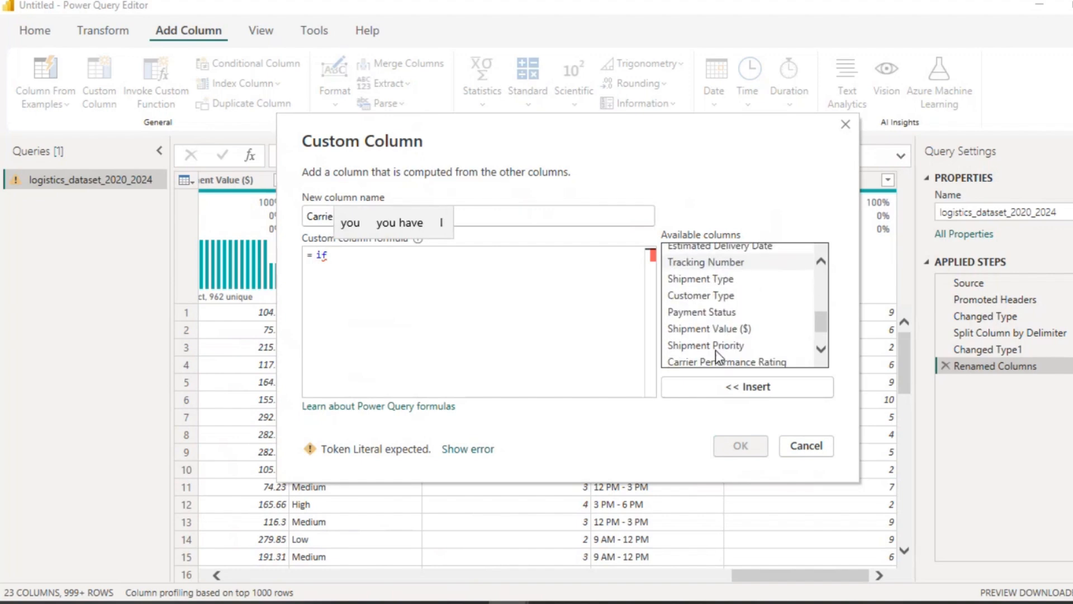
{"action": "scroll", "coordinate": [716, 350], "scroll_direction": "down", "scroll_amount": 1}
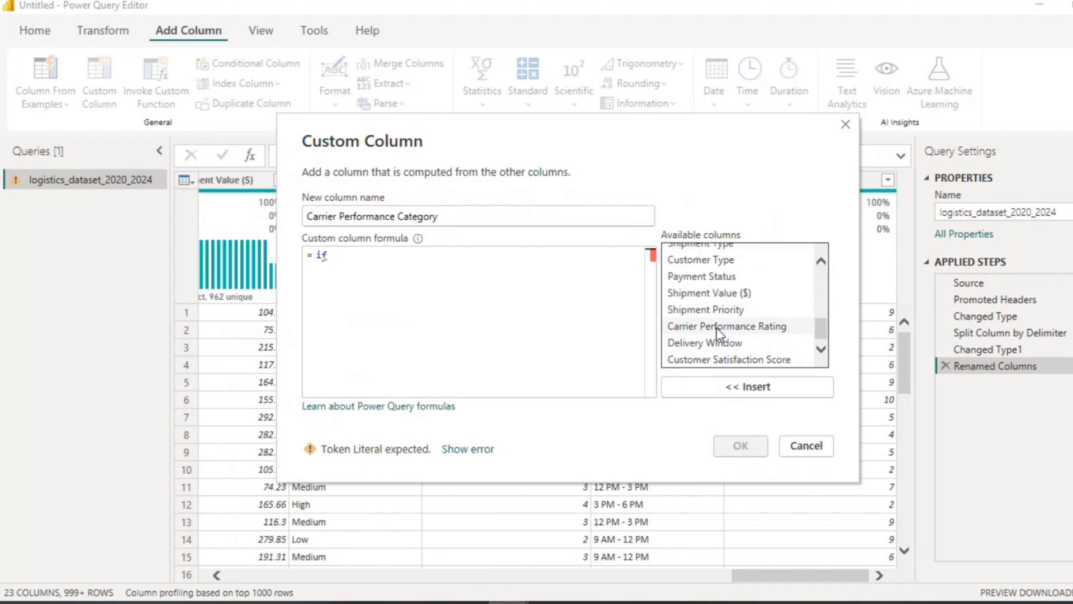
{"action": "left_click", "coordinate": [717, 327]}
{"action": "left_click", "coordinate": [761, 386]}
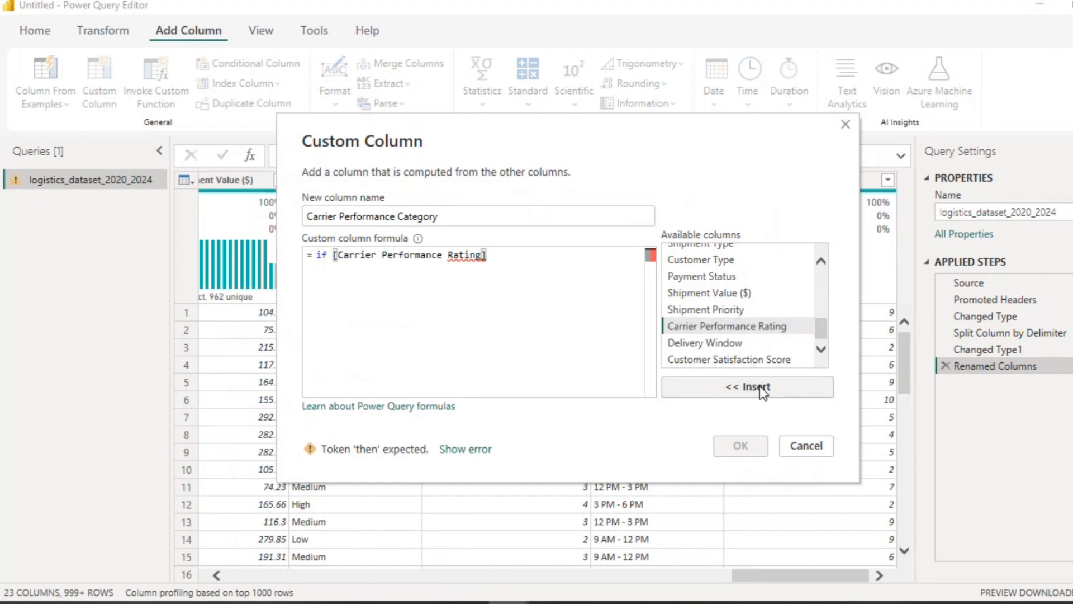
{"action": "type", "text": ">="}
{"action": "type", "text": "1 and"}
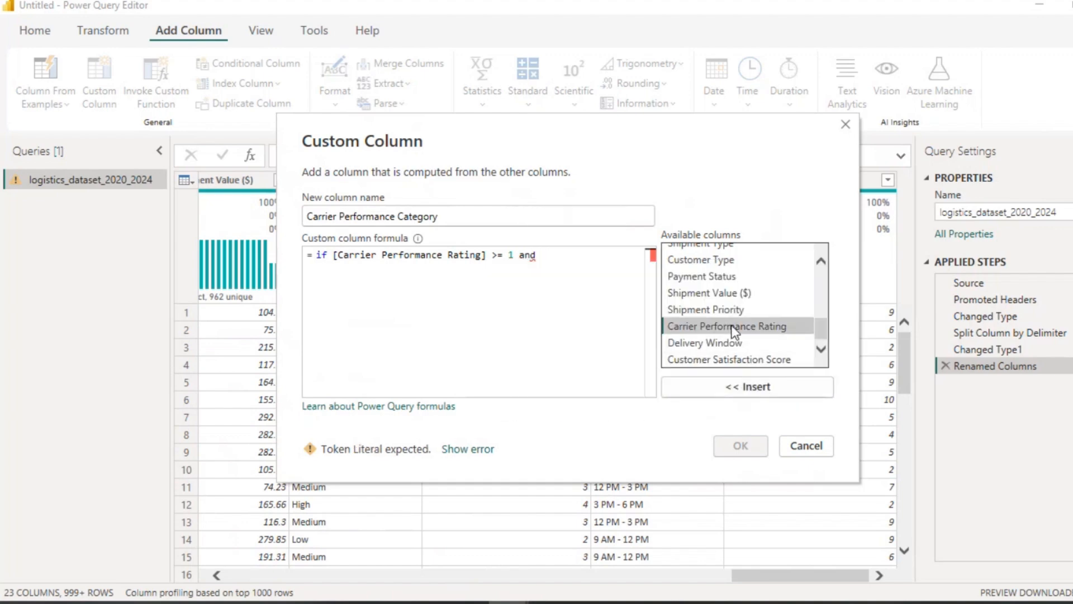
{"action": "left_click", "coordinate": [738, 388]}
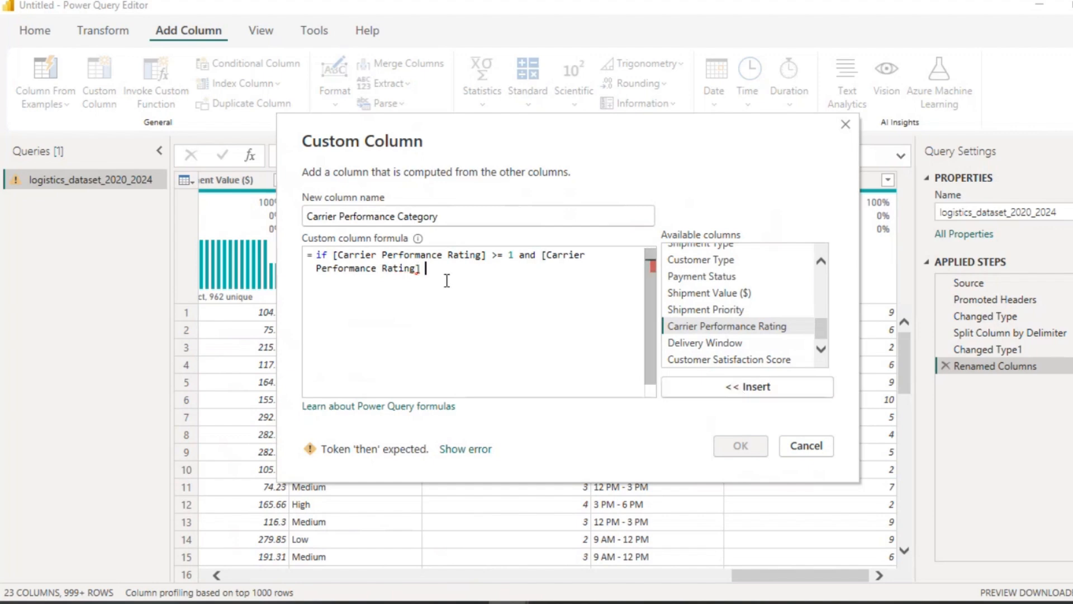
{"action": "type", "text": "<"}
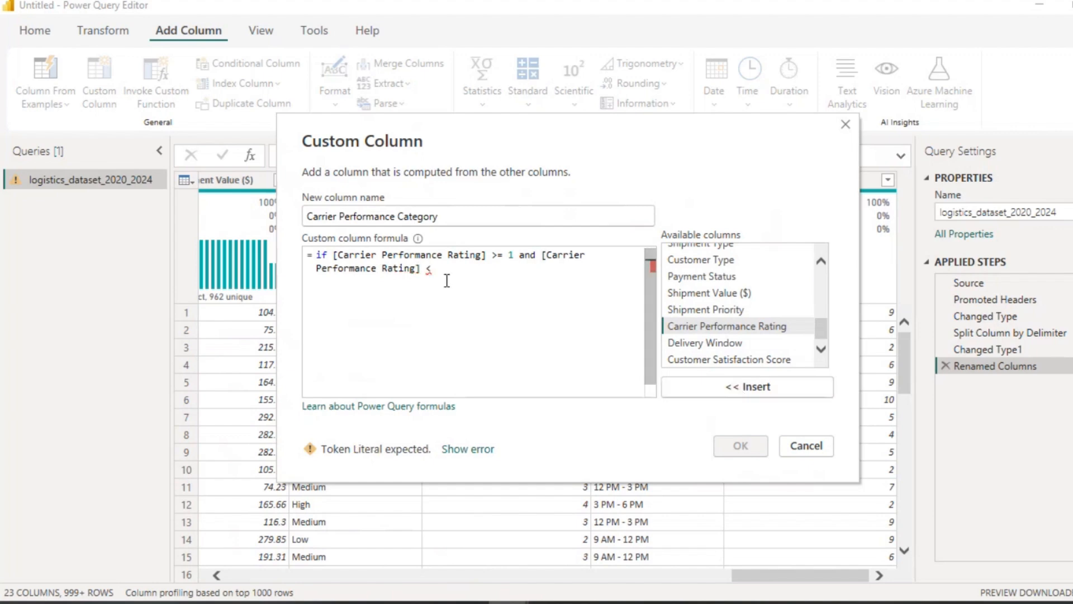
{"action": "type", "text": "=2 hen"}
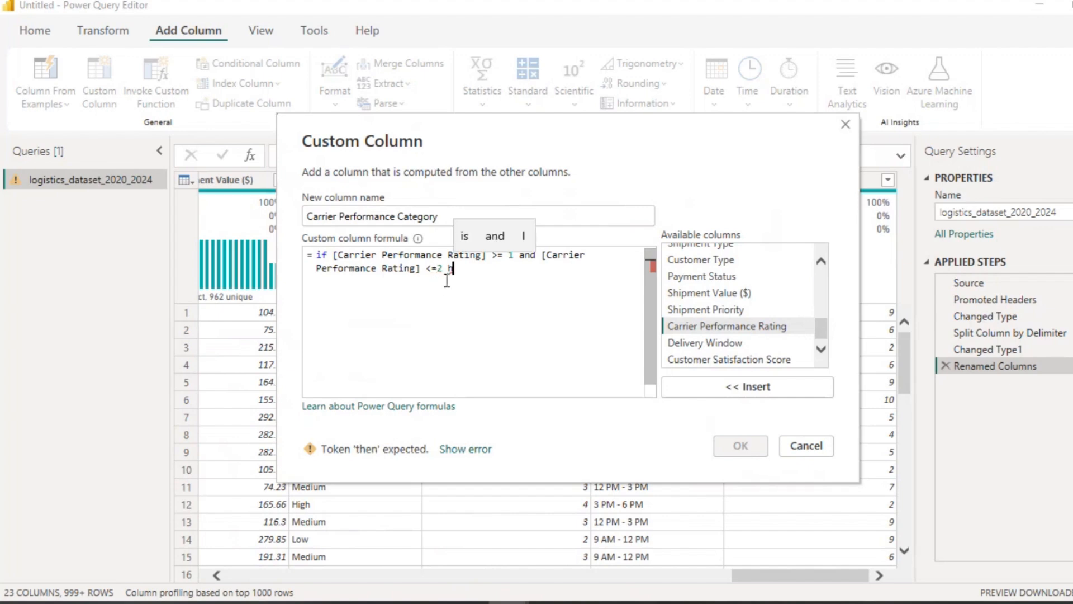
{"action": "key", "text": "BackSpace"}
{"action": "key", "text": "BackSpace"}
{"action": "key", "text": "BackSpace"}
{"action": "key", "text": "BackSpace"}
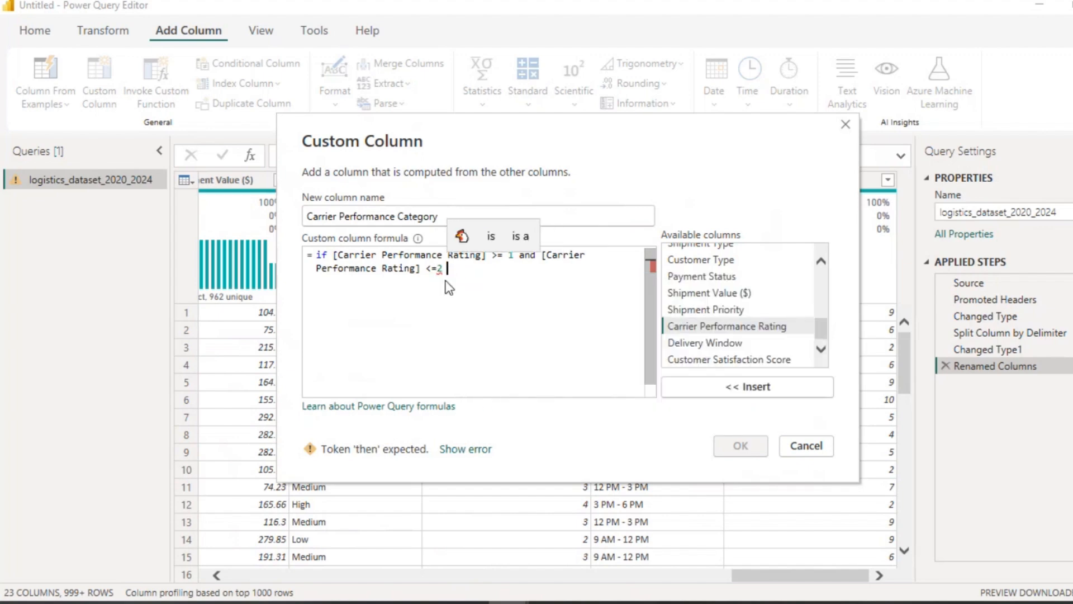
{"action": "type", "text": "then \""}
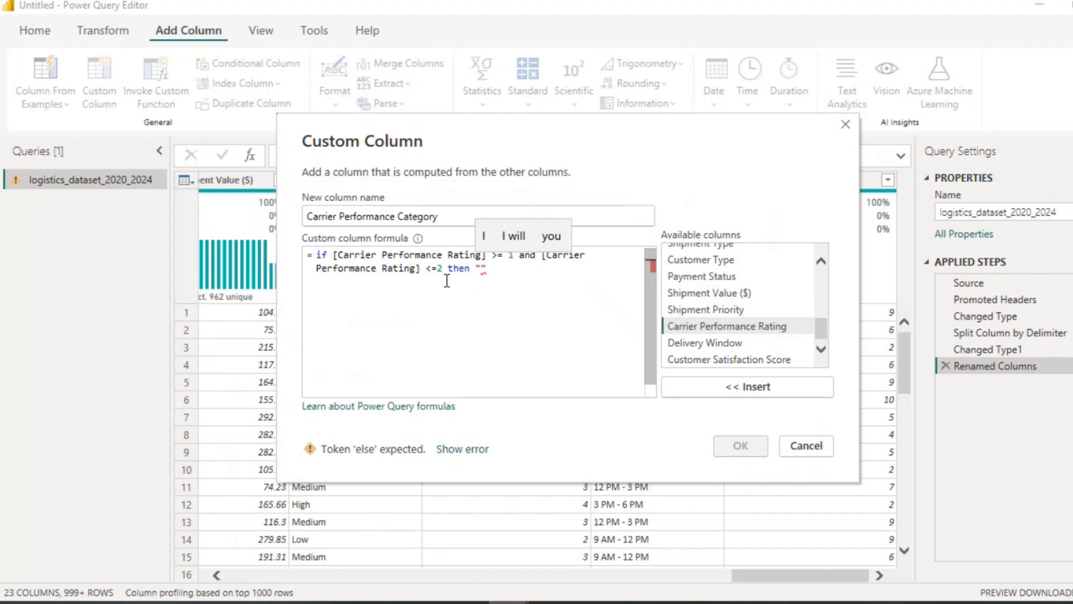
{"action": "type", "text": "Loww"}
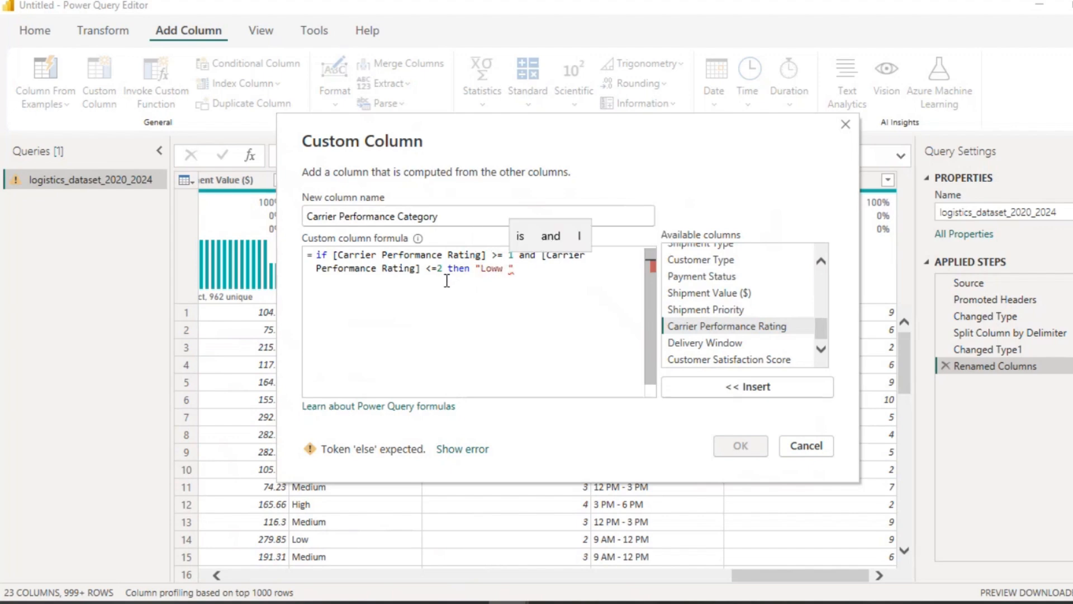
{"action": "key", "text": "BackSpace"}
{"action": "type", "text": "Rating"}
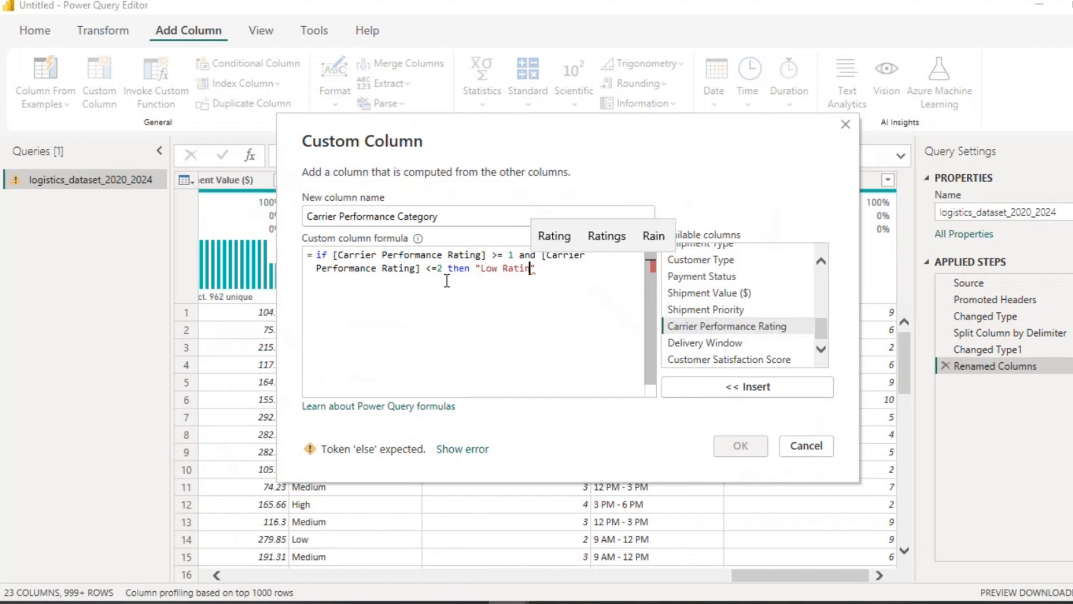
{"action": "type", "text": "\""}
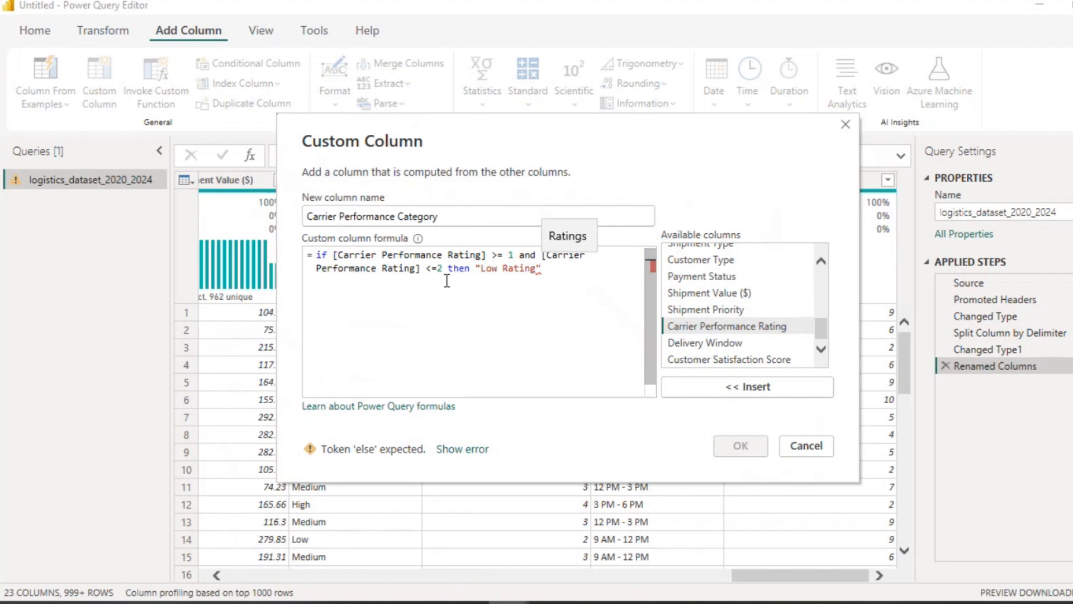
{"action": "key", "text": "Return"}
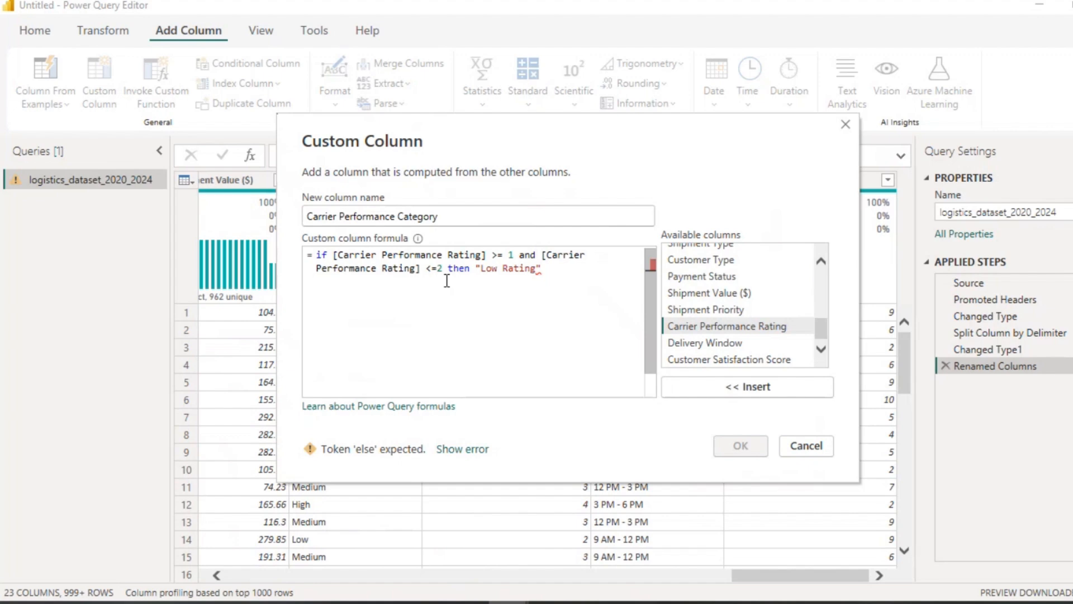
Step: Add an else if branch, reusing the first condition, for ratings >= 3 returning "Medium Rating"
{"action": "type", "text": "else "}
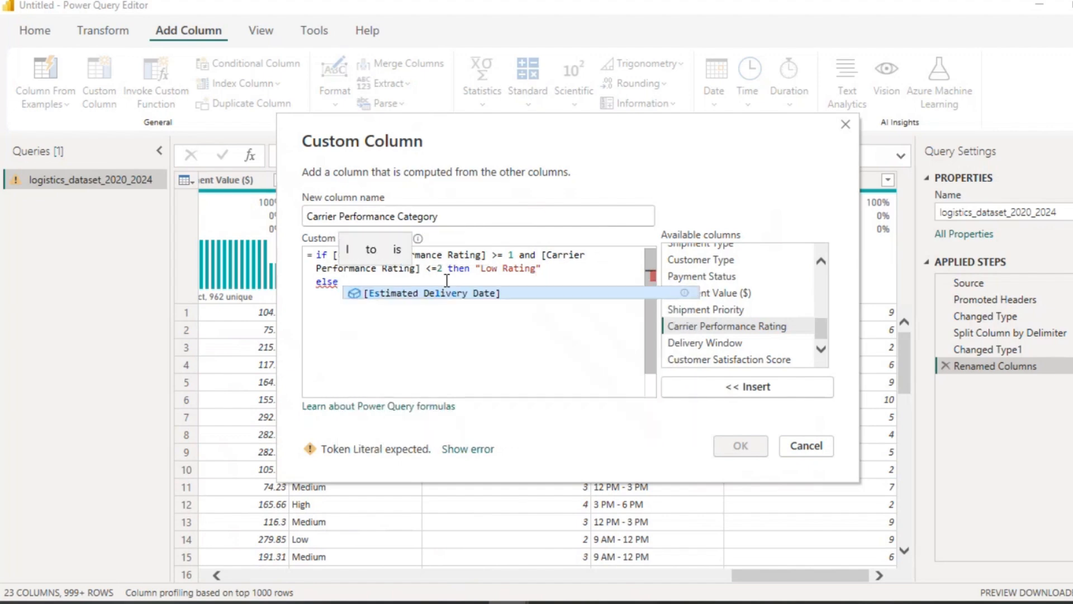
{"action": "type", "text": "if"}
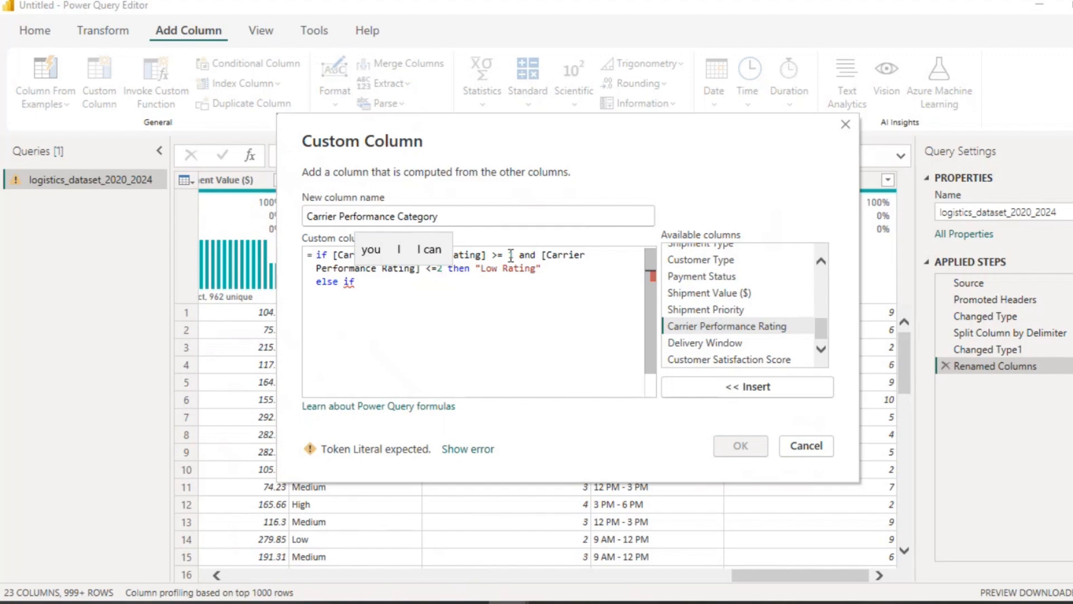
{"action": "left_click", "coordinate": [542, 255]}
{"action": "left_click_drag", "start_coordinate": [542, 256], "coordinate": [546, 268]}
{"action": "key", "text": "ctrl+c"}
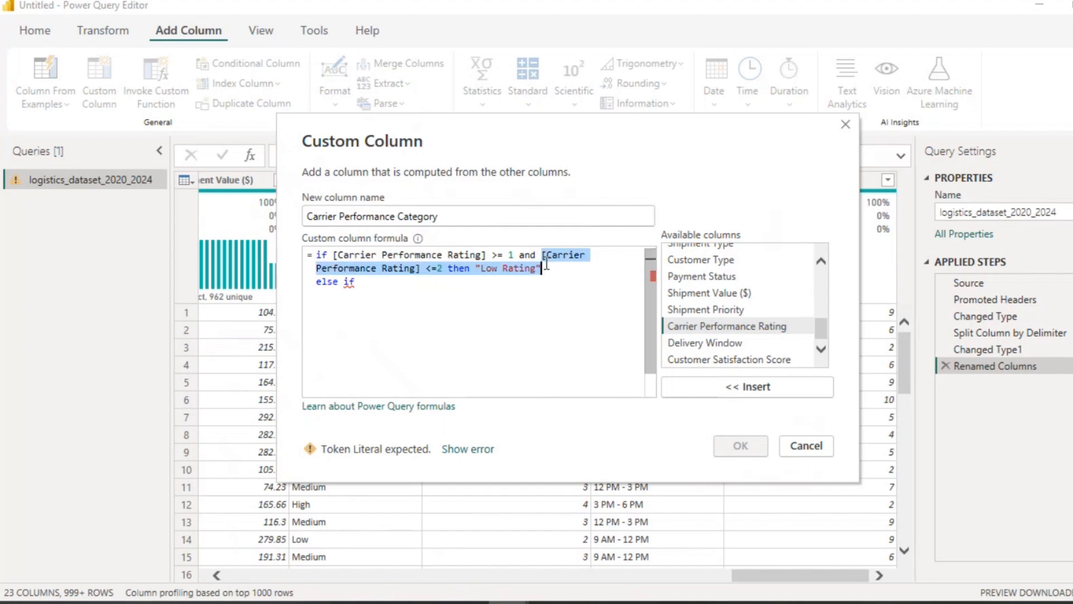
{"action": "left_click", "coordinate": [380, 281]}
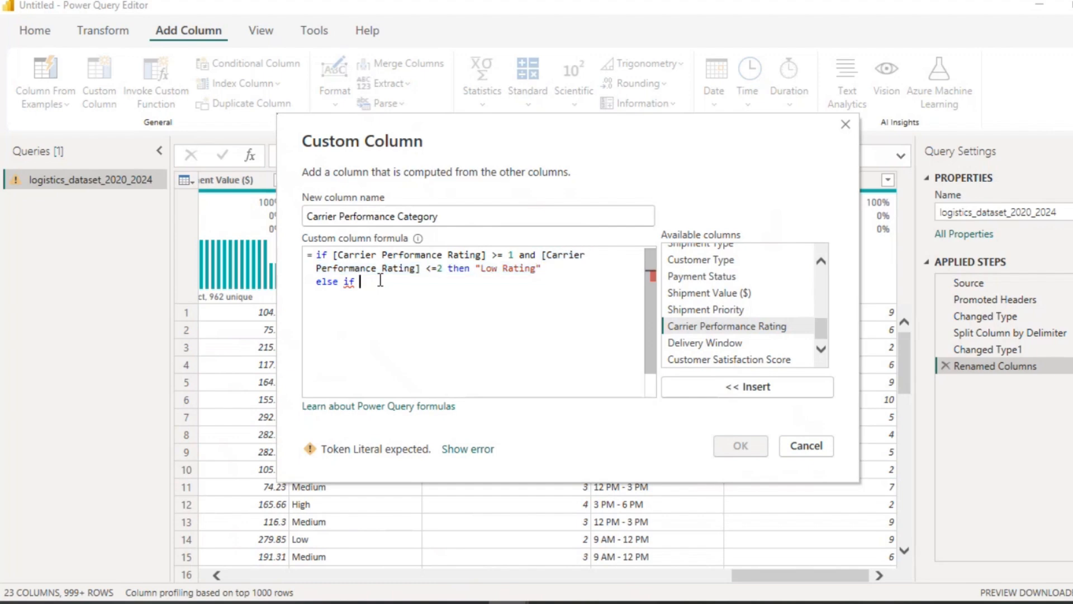
{"action": "key", "text": "ctrl+v"}
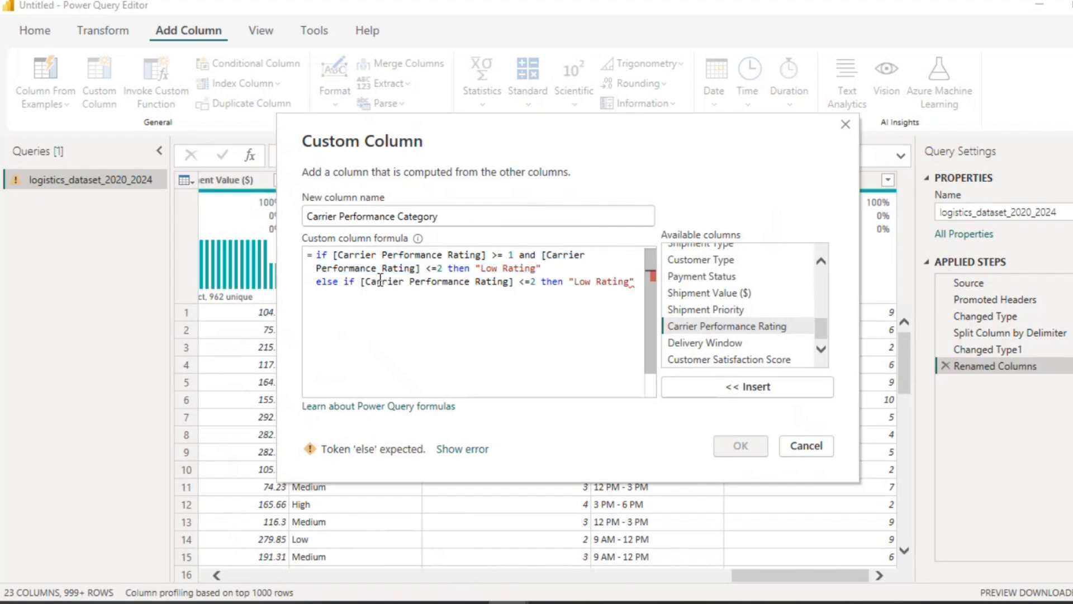
{"action": "left_click", "coordinate": [527, 281]}
{"action": "key", "text": "BackSpace"}
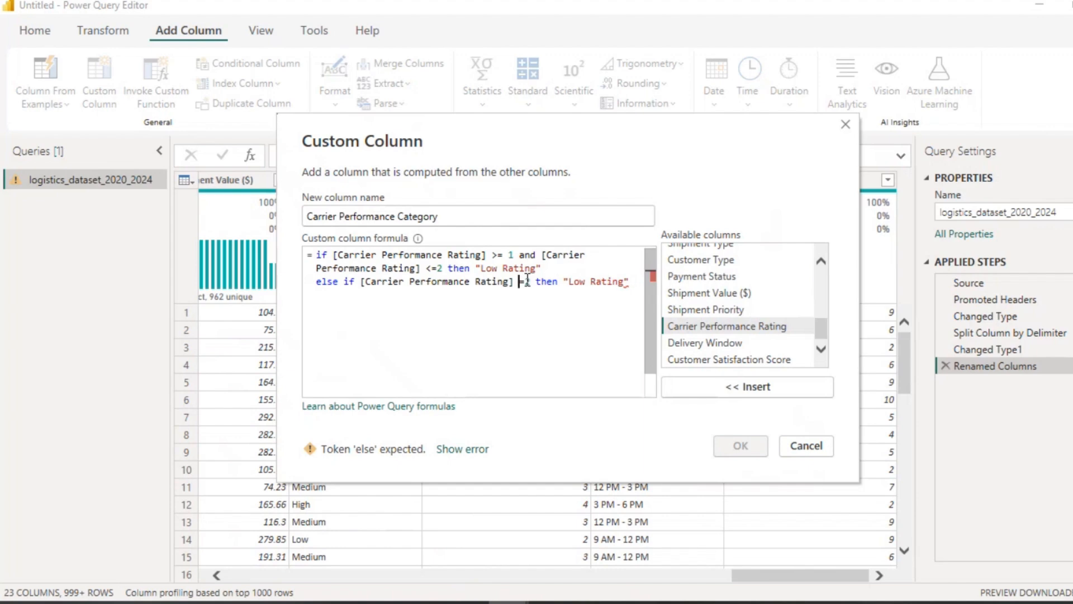
{"action": "type", "text": ">"}
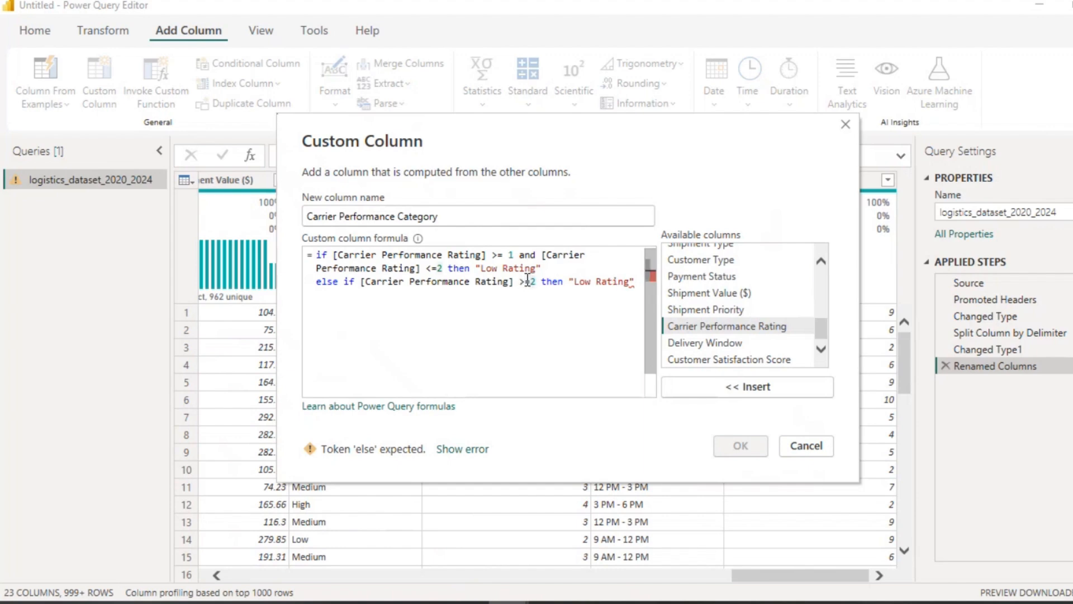
{"action": "key", "text": "Delete"}
{"action": "type", "text": "3"}
{"action": "double_click", "coordinate": [585, 282]}
{"action": "key", "text": "BackSpace"}
{"action": "type", "text": "Medium"}
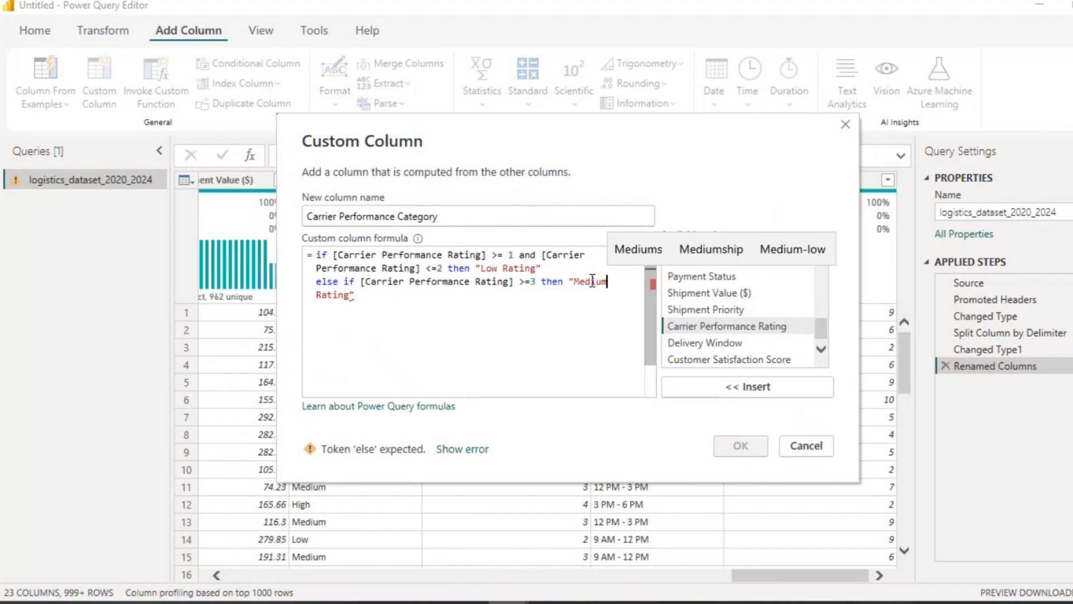
Step: Change the else if lower bound to >= 2 and append an and clause with the pasted upper-bound rating condition
{"action": "left_click", "coordinate": [537, 281]}
{"action": "key", "text": "BackSpace"}
{"action": "type", "text": "2"}
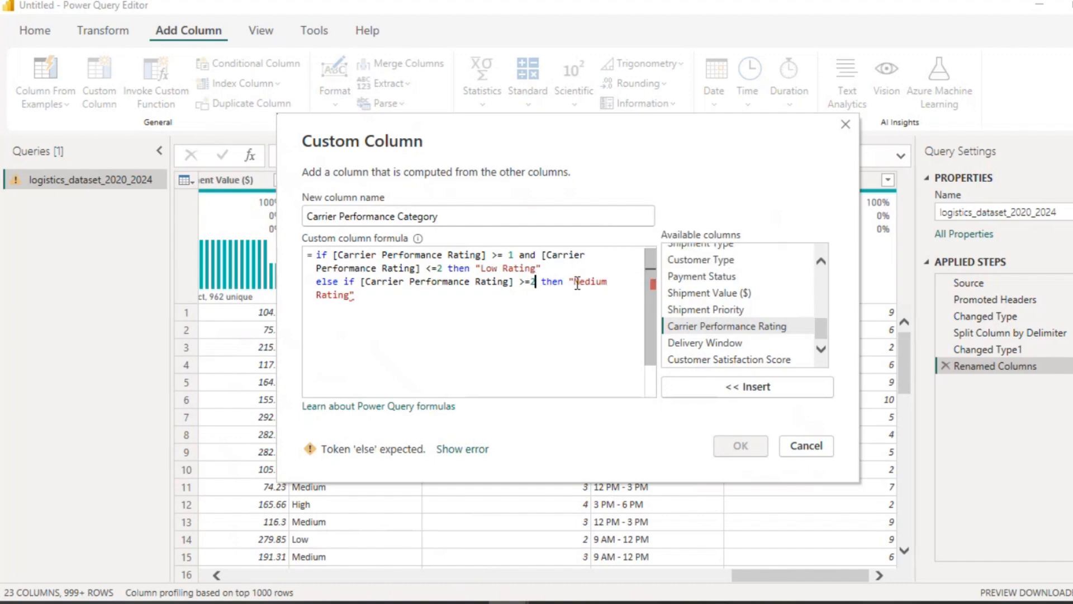
{"action": "key", "text": "Left"}
{"action": "double_click", "coordinate": [549, 281]}
{"action": "type", "text": "and"}
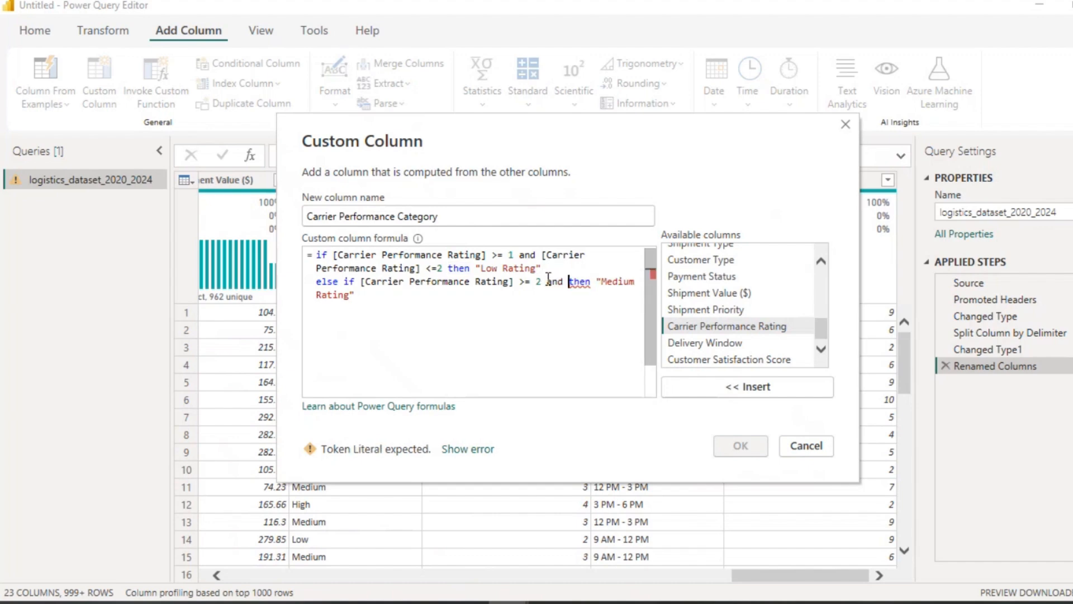
{"action": "key", "text": "ctrl+v"}
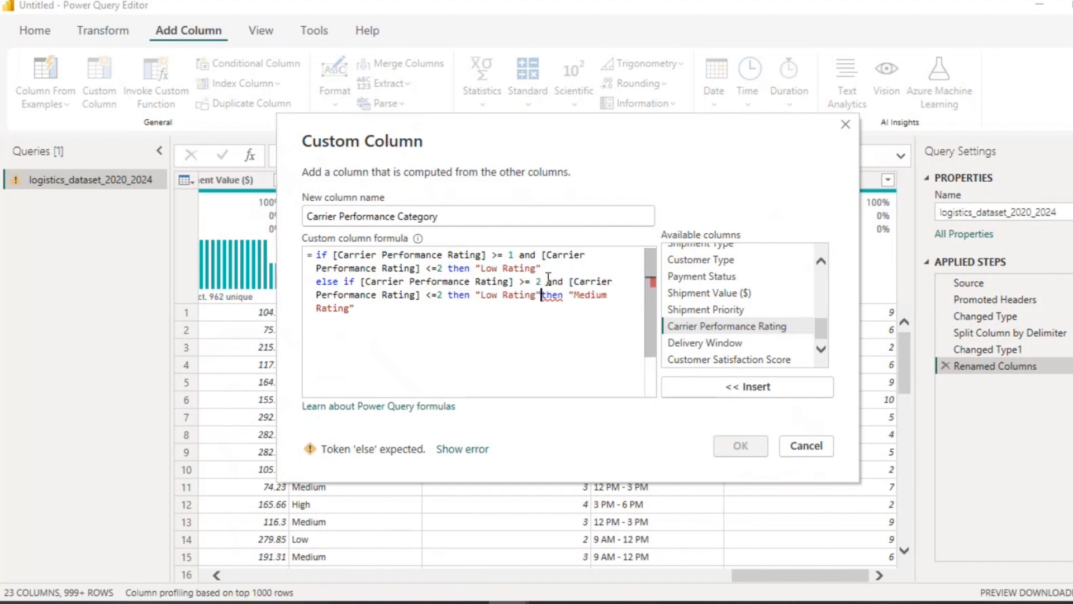
Step: Set the second branch's upper bound to Carrier Performance Rating = 3 and remove the duplicated "Low Rating" then text
{"action": "left_click", "coordinate": [439, 295]}
{"action": "key", "text": "BackSpace"}
{"action": "key", "text": "BackSpace"}
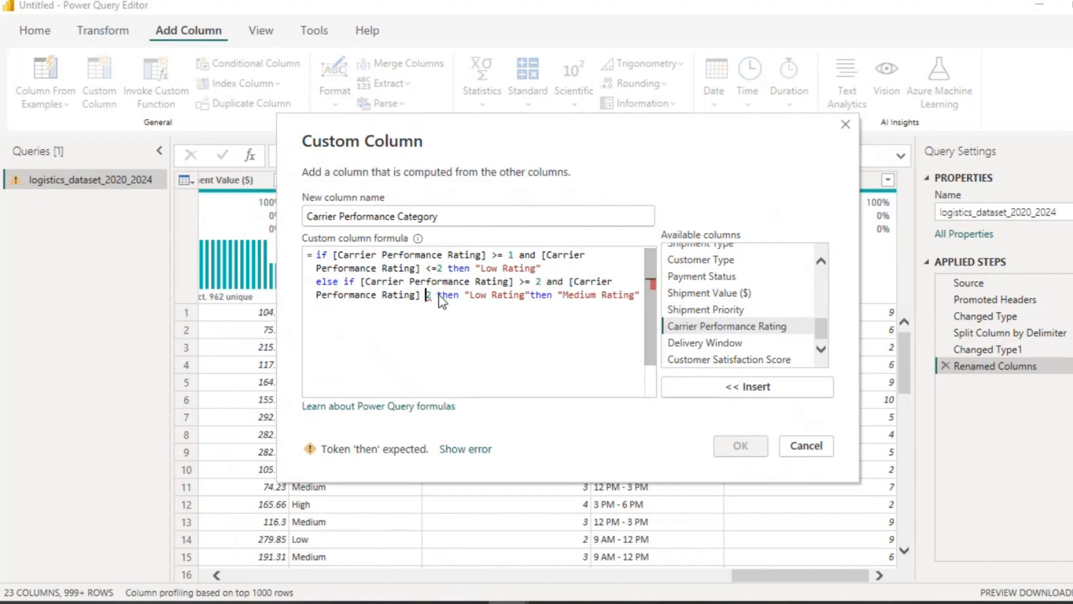
{"action": "type", "text": "="}
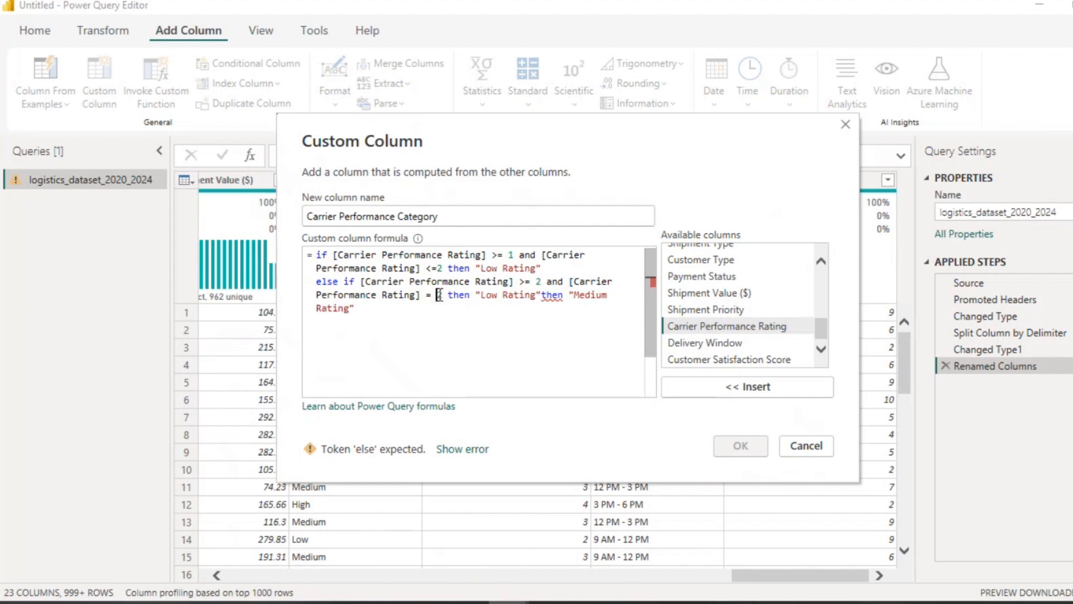
{"action": "key", "text": "Delete"}
{"action": "type", "text": "3"}
{"action": "left_click", "coordinate": [564, 296]}
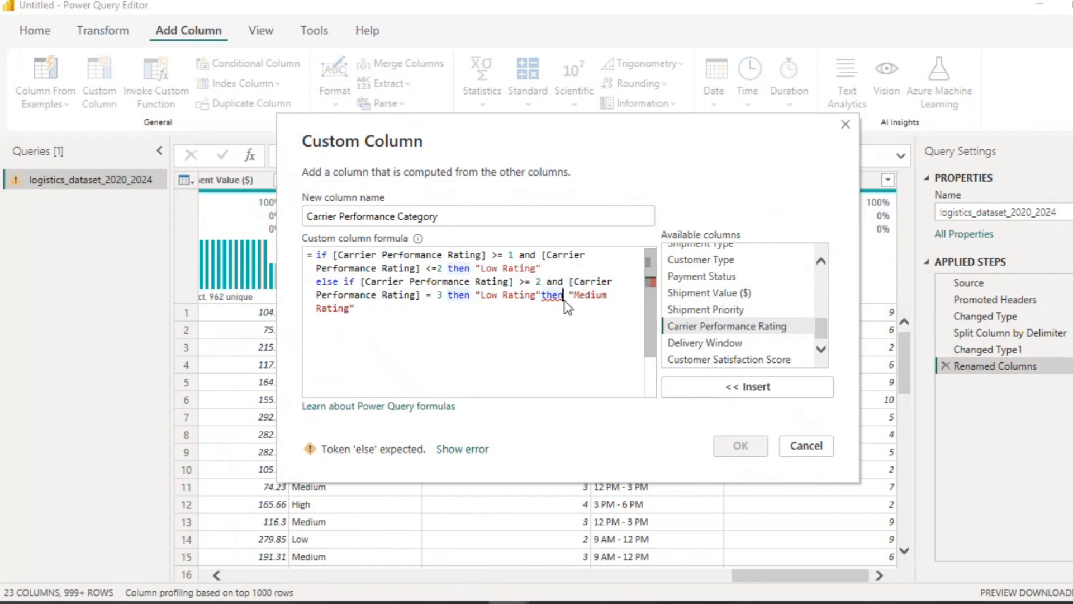
{"action": "key", "text": "BackSpace"}
{"action": "key", "text": "BackSpace"}
{"action": "key", "text": "BackSpace"}
{"action": "key", "text": "BackSpace"}
{"action": "key", "text": "BackSpace"}
{"action": "key", "text": "BackSpace"}
{"action": "key", "text": "BackSpace"}
{"action": "key", "text": "BackSpace"}
{"action": "key", "text": "BackSpace"}
{"action": "key", "text": "BackSpace"}
{"action": "key", "text": "BackSpace"}
{"action": "key", "text": "BackSpace"}
{"action": "key", "text": "BackSpace"}
{"action": "key", "text": "BackSpace"}
{"action": "key", "text": "BackSpace"}
{"action": "key", "text": "BackSpace"}
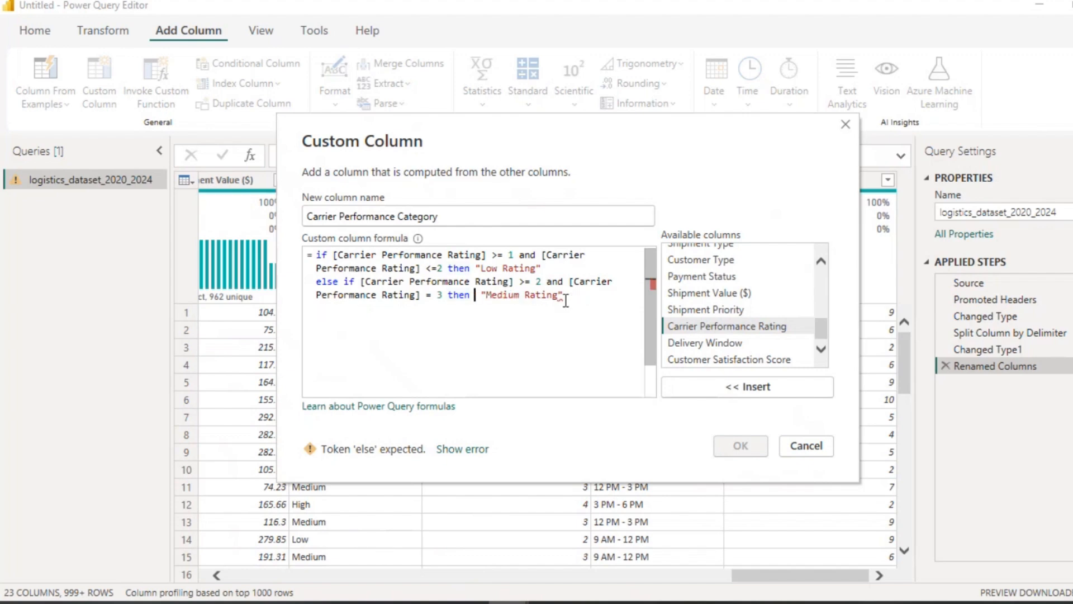
{"action": "key", "text": "Delete"}
Step: Finish the formula with else "High Rating" on a new line and add the custom column
{"action": "left_click", "coordinate": [566, 300]}
{"action": "key", "text": "Return"}
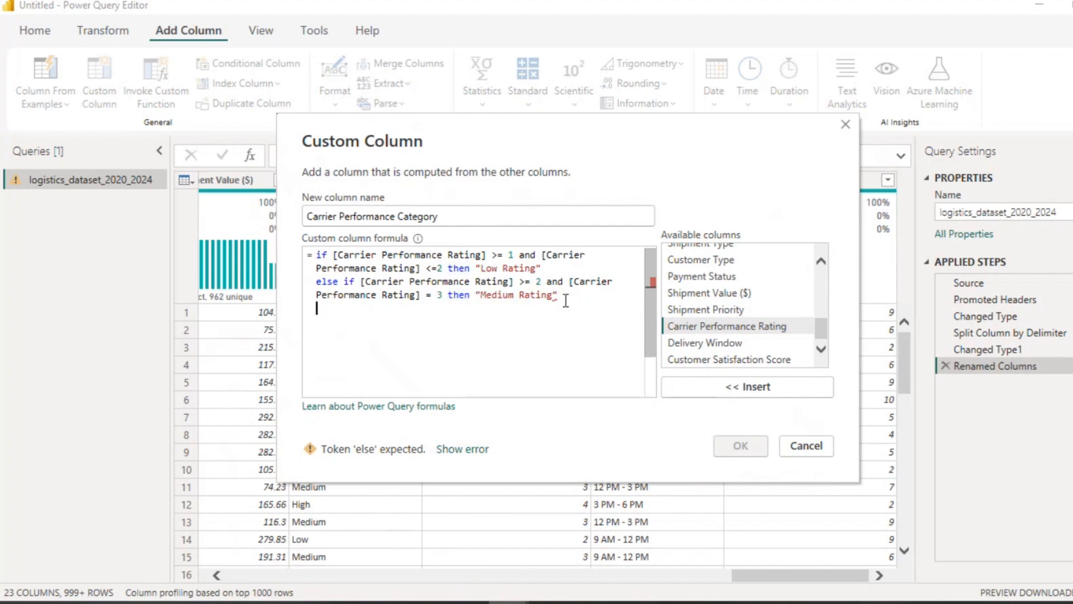
{"action": "type", "text": "else "}
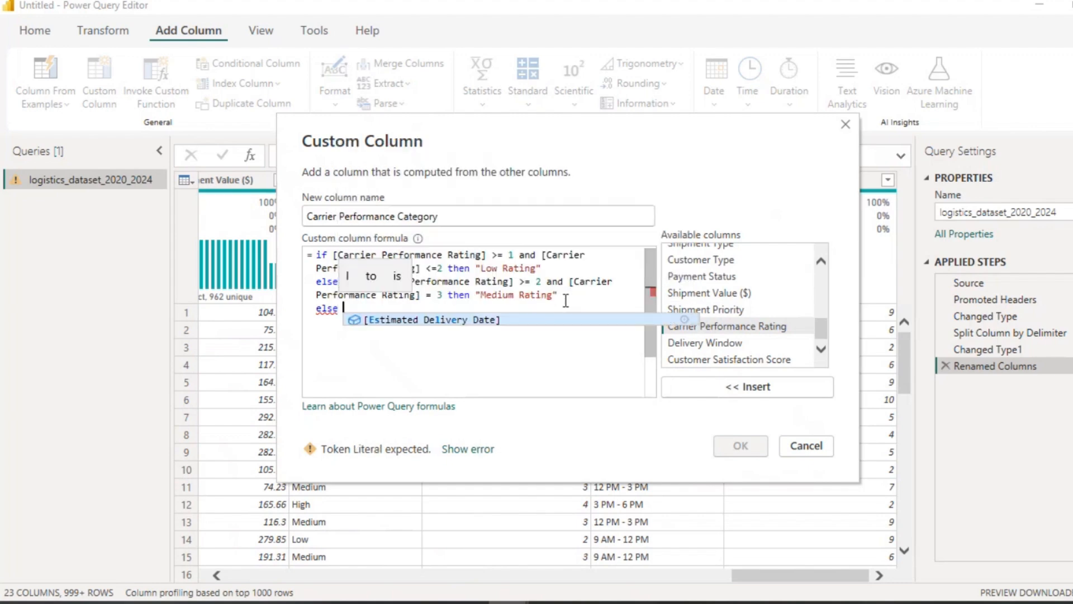
{"action": "type", "text": "\""}
{"action": "type", "text": "High R"}
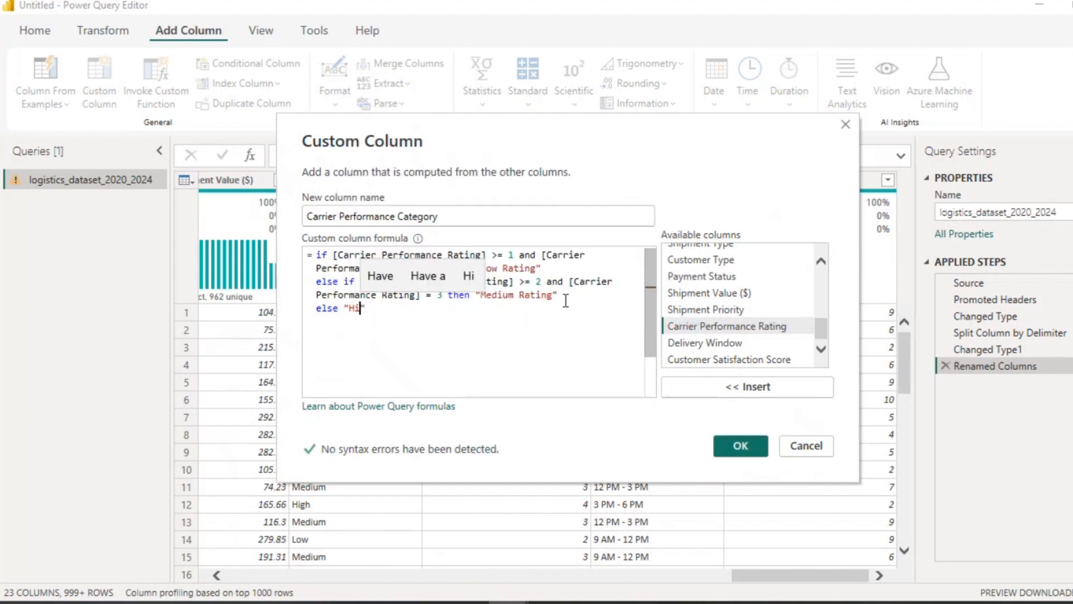
{"action": "type", "text": "ating"}
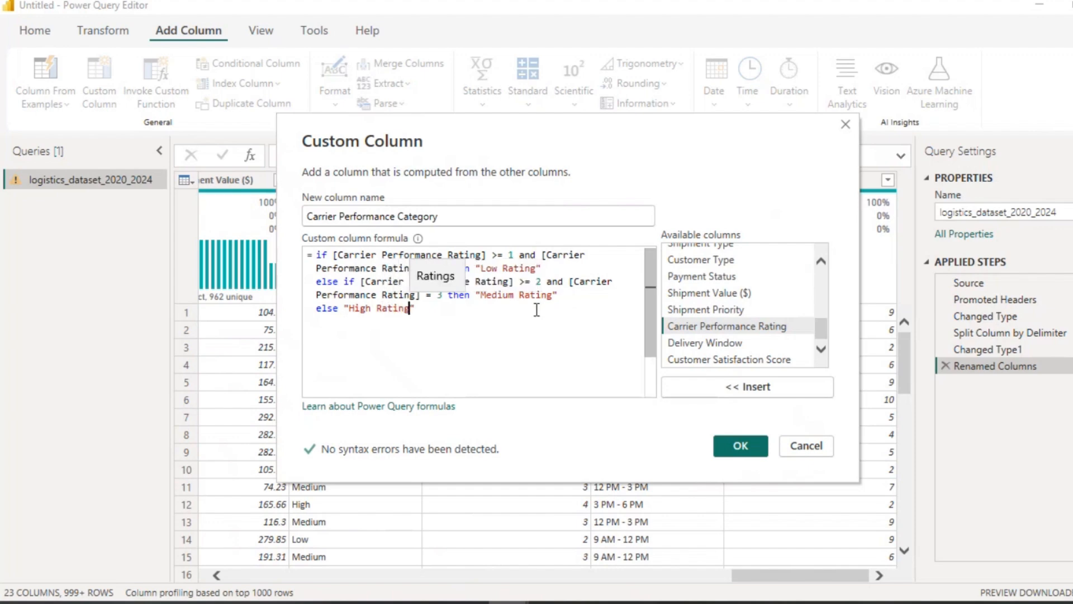
{"action": "left_click", "coordinate": [446, 310]}
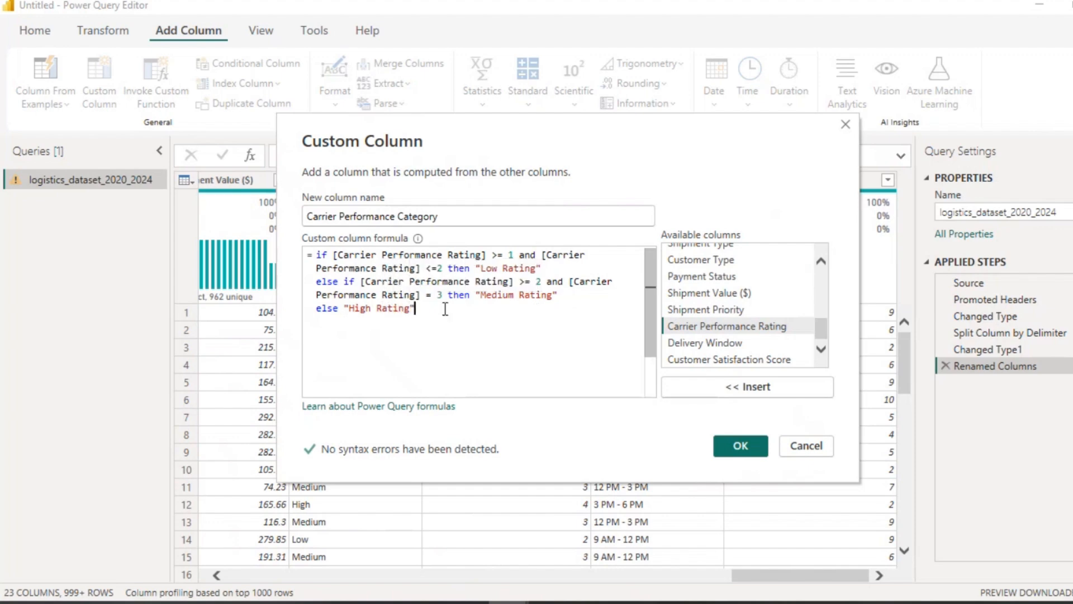
{"action": "left_click", "coordinate": [737, 448]}
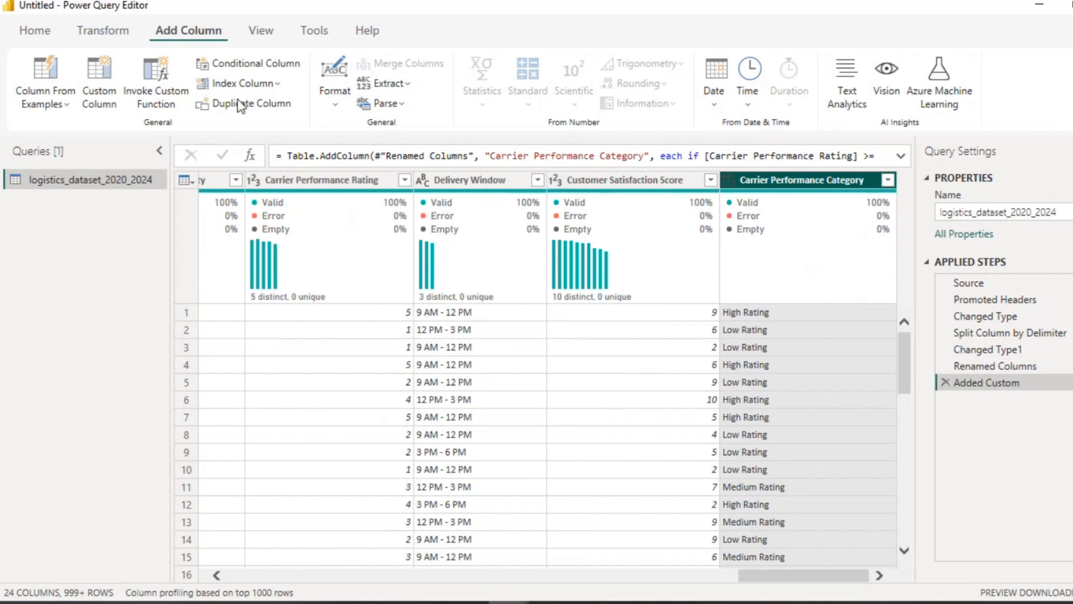
Step: Start another custom column named Customer Satisfaction Category
{"action": "left_click", "coordinate": [106, 84]}
{"action": "double_click", "coordinate": [350, 216]}
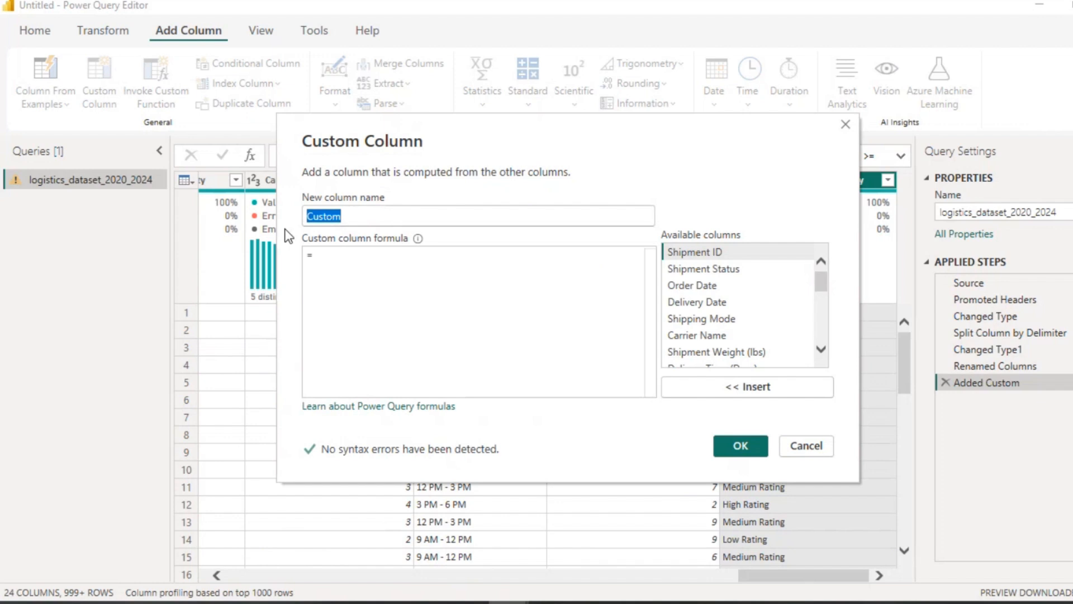
{"action": "type", "text": "Customer "}
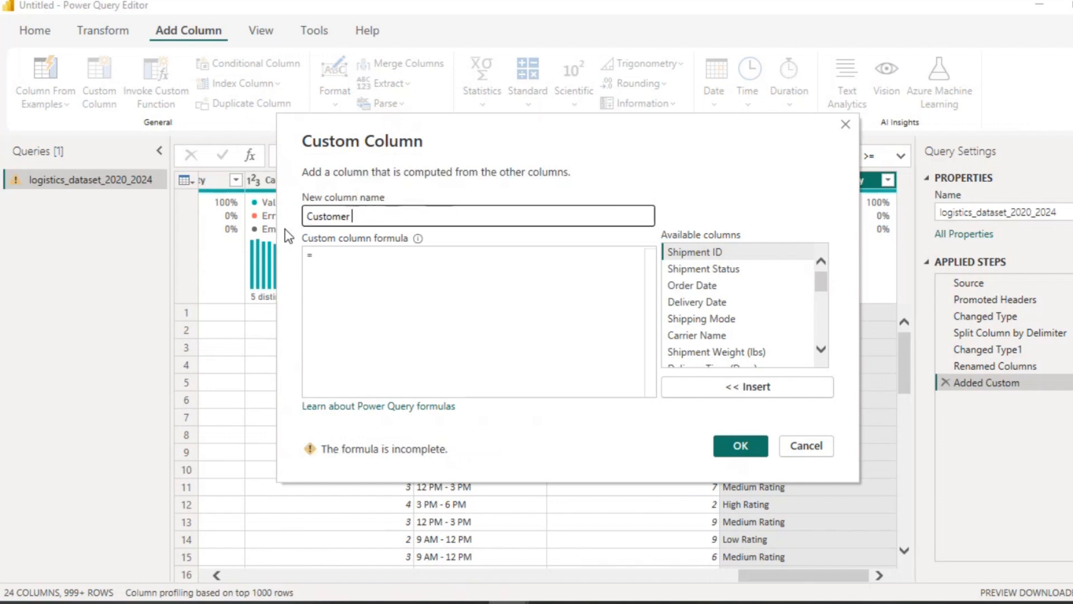
{"action": "type", "text": "Satisfa"}
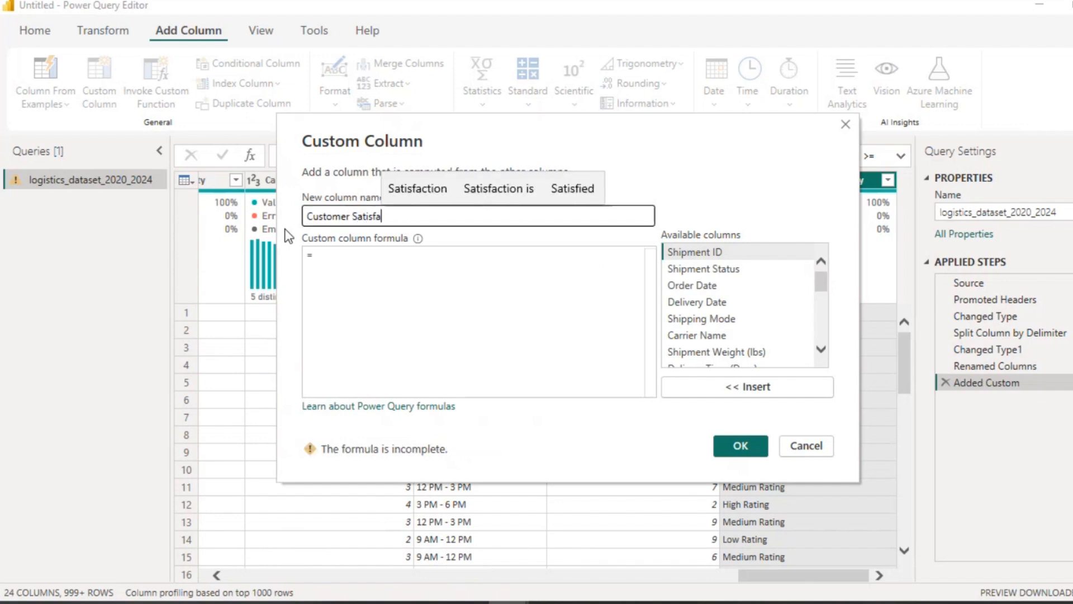
{"action": "type", "text": "ction Ca"}
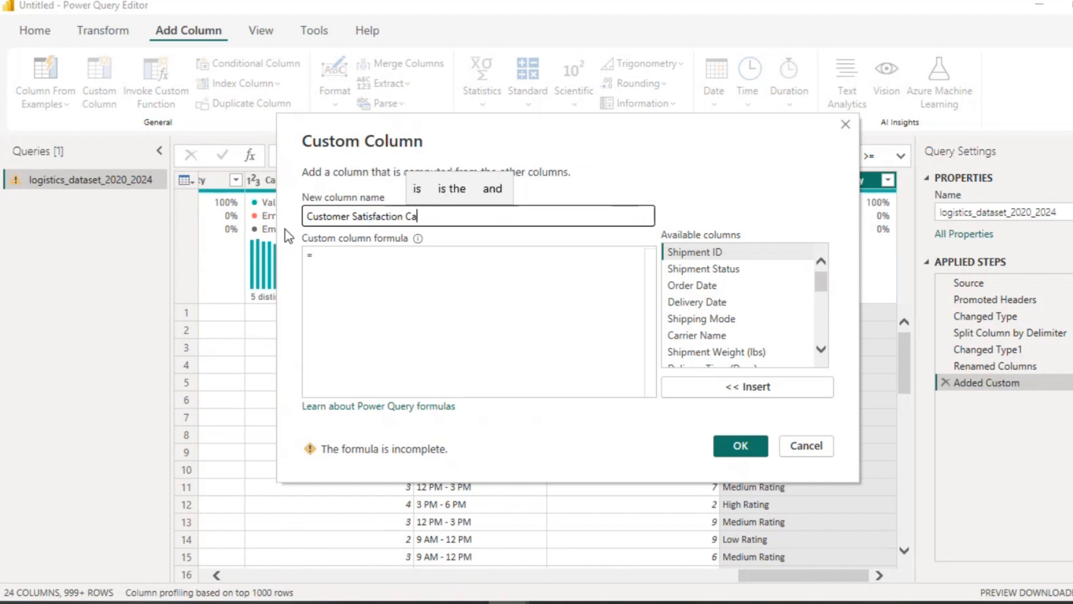
{"action": "type", "text": "tegory"}
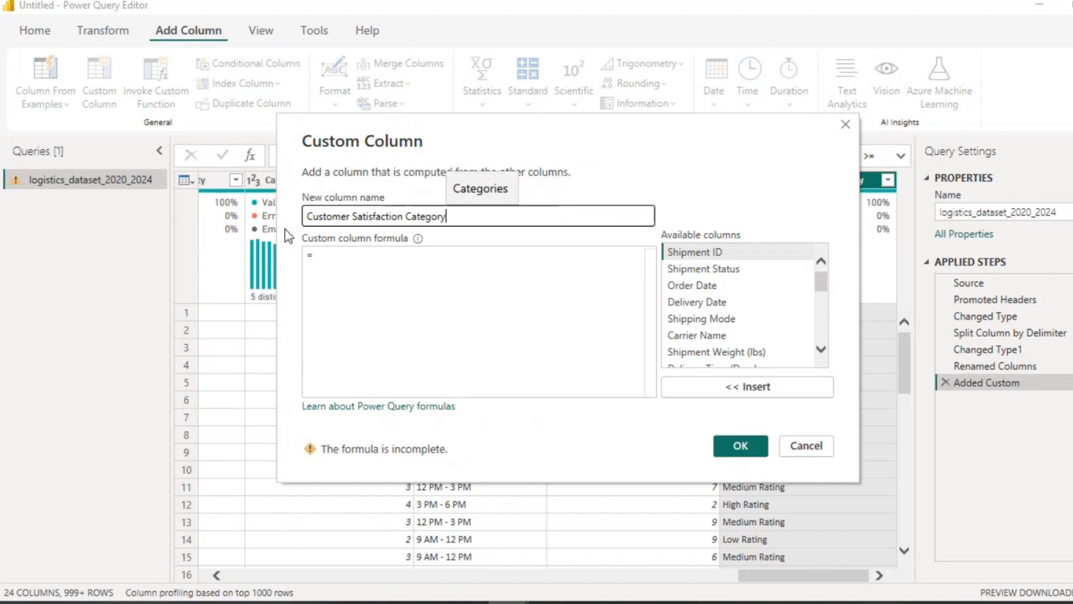
Step: Begin its formula with if [Customer Satisfaction Score] >= 1 and, inserting the column from the available list
{"action": "left_click", "coordinate": [325, 252]}
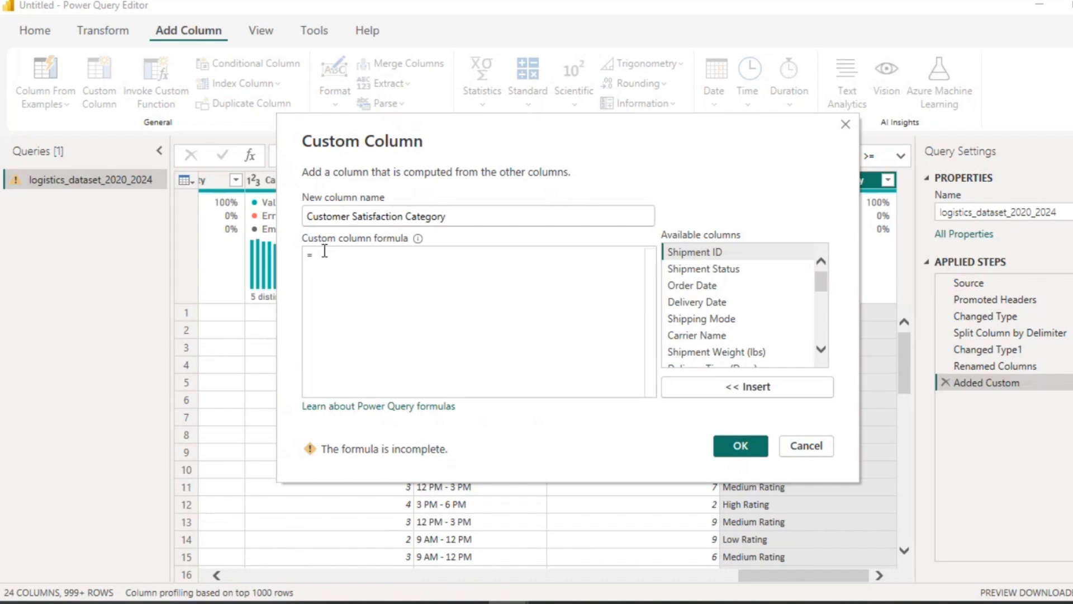
{"action": "type", "text": "if"}
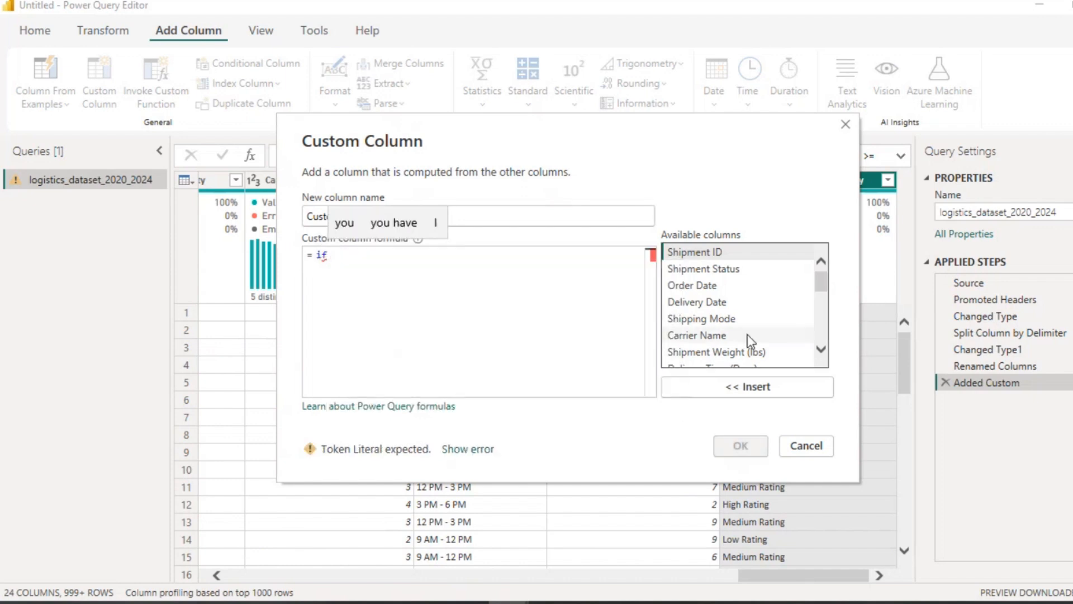
{"action": "scroll", "coordinate": [747, 334], "scroll_direction": "down", "scroll_amount": 5}
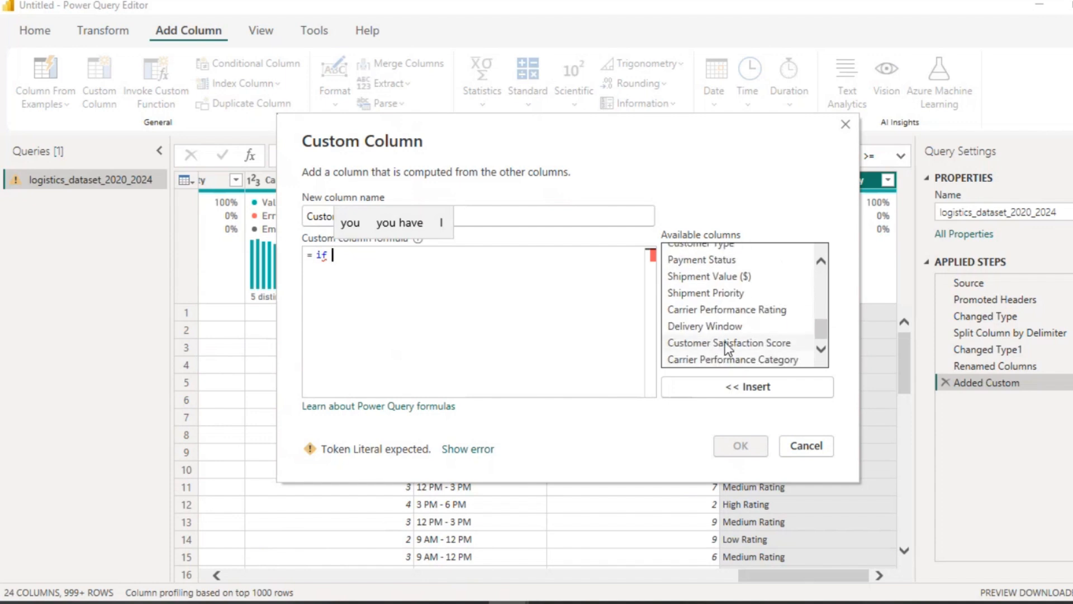
{"action": "left_click", "coordinate": [718, 344]}
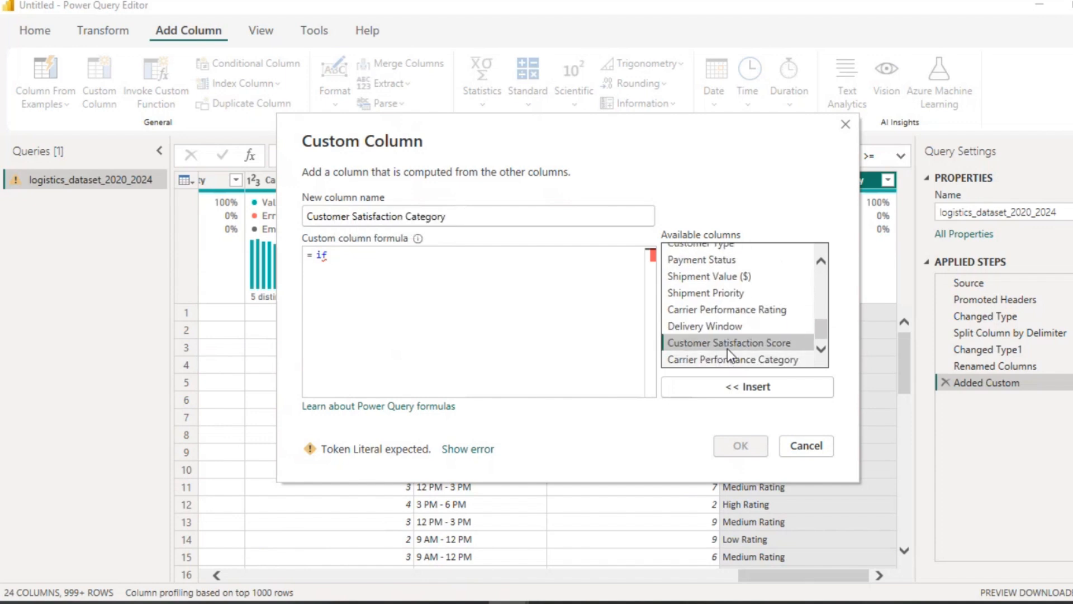
{"action": "double_click", "coordinate": [727, 347]}
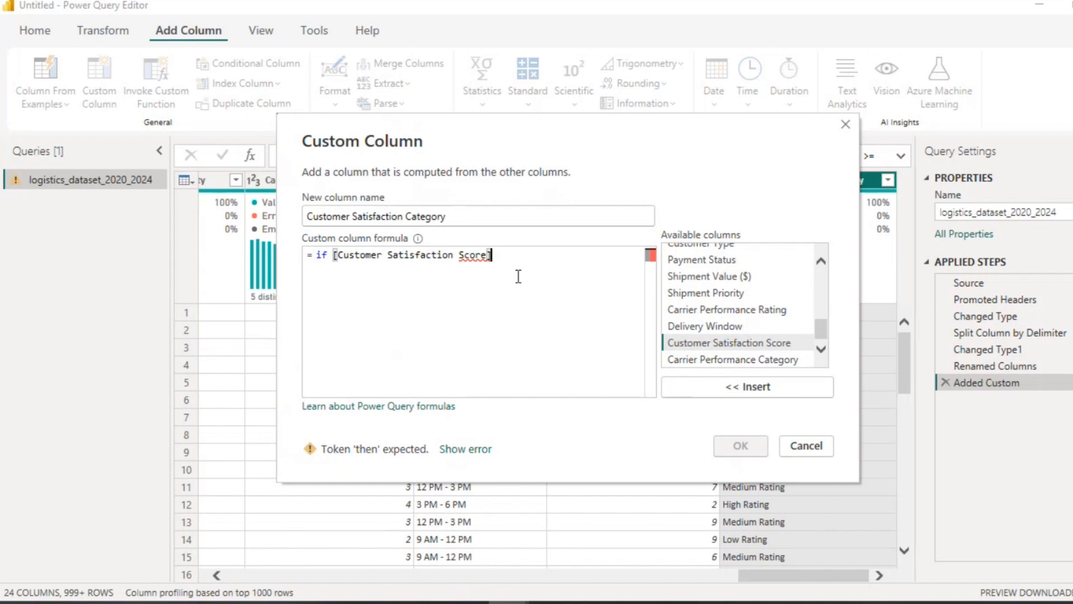
{"action": "type", "text": "> ="}
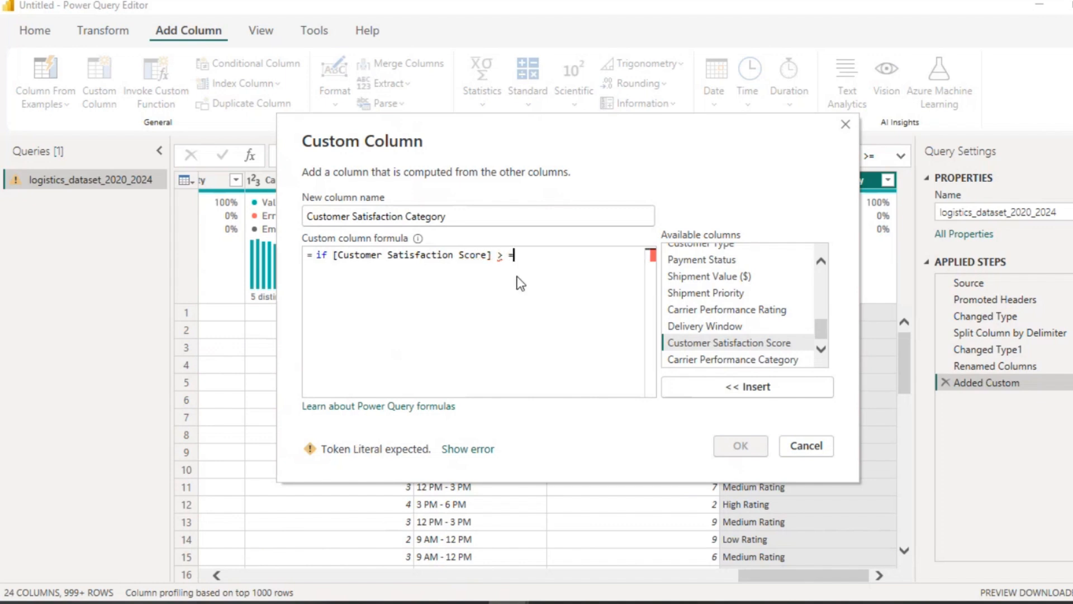
{"action": "key", "text": "BackSpace"}
{"action": "key", "text": "BackSpace"}
{"action": "type", "text": "= 1 a"}
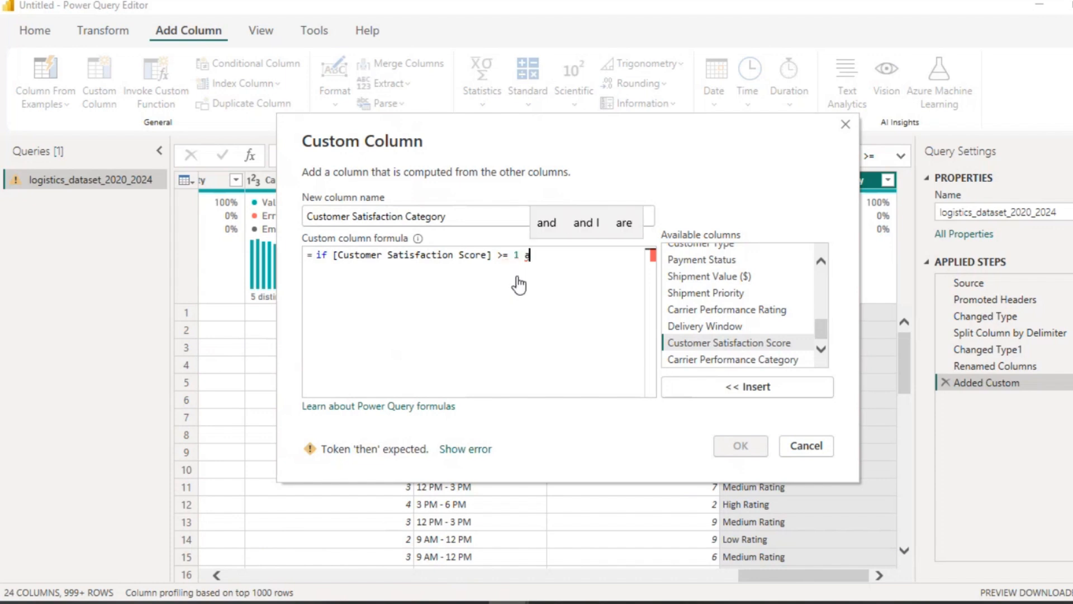
{"action": "type", "text": "nd"}
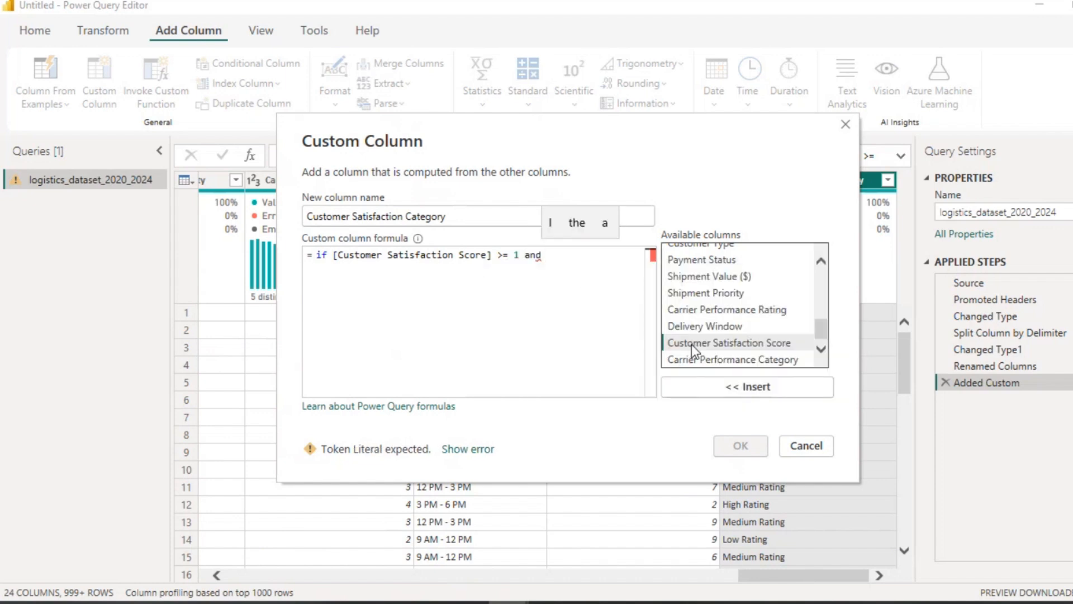
Step: Complete the first branch with [Customer Satisfaction Score] <= 2 then "Very Dissatisfied"
{"action": "double_click", "coordinate": [692, 344]}
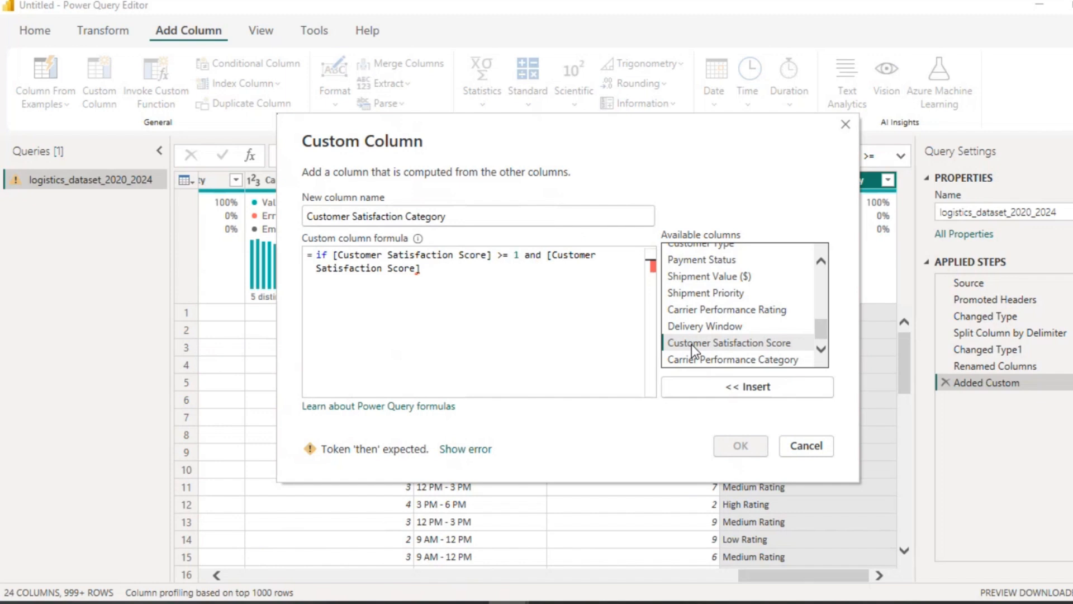
{"action": "type", "text": "<="}
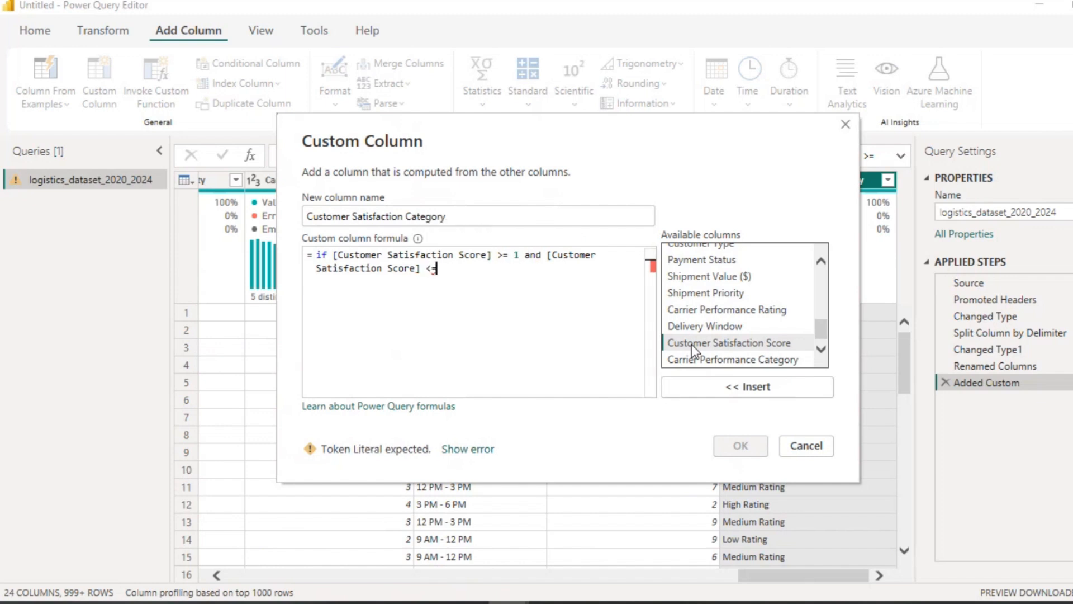
{"action": "type", "text": " 2 then"}
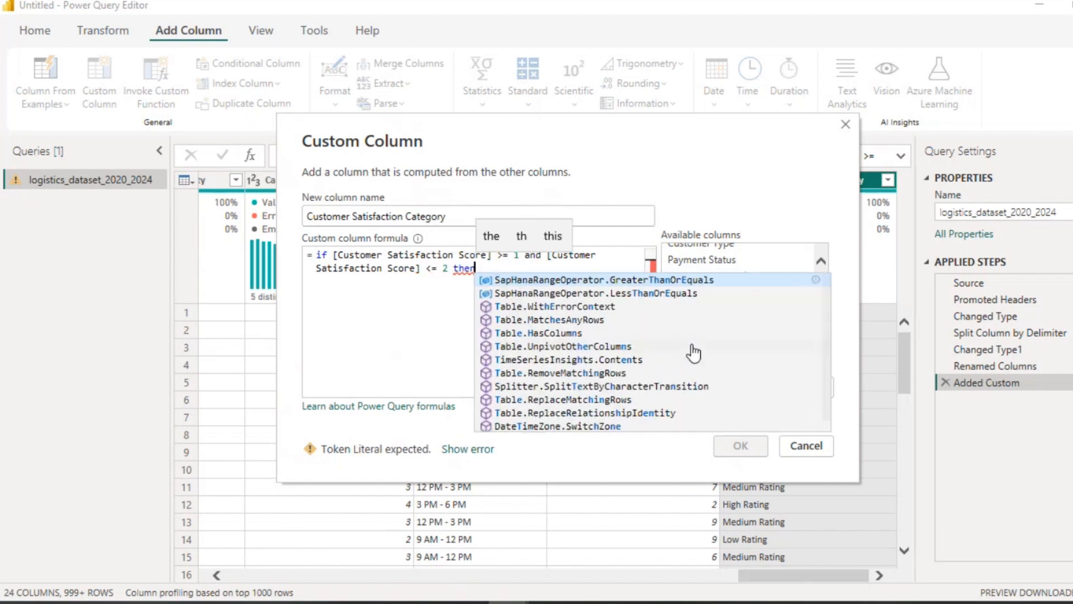
{"action": "type", "text": " \"Very D"}
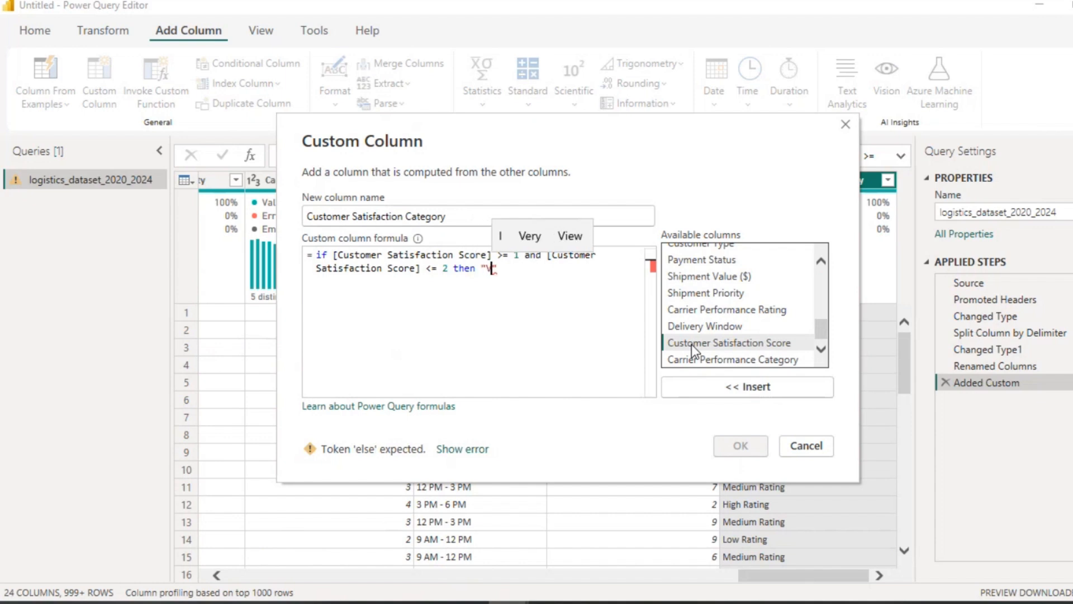
{"action": "type", "text": "issati"}
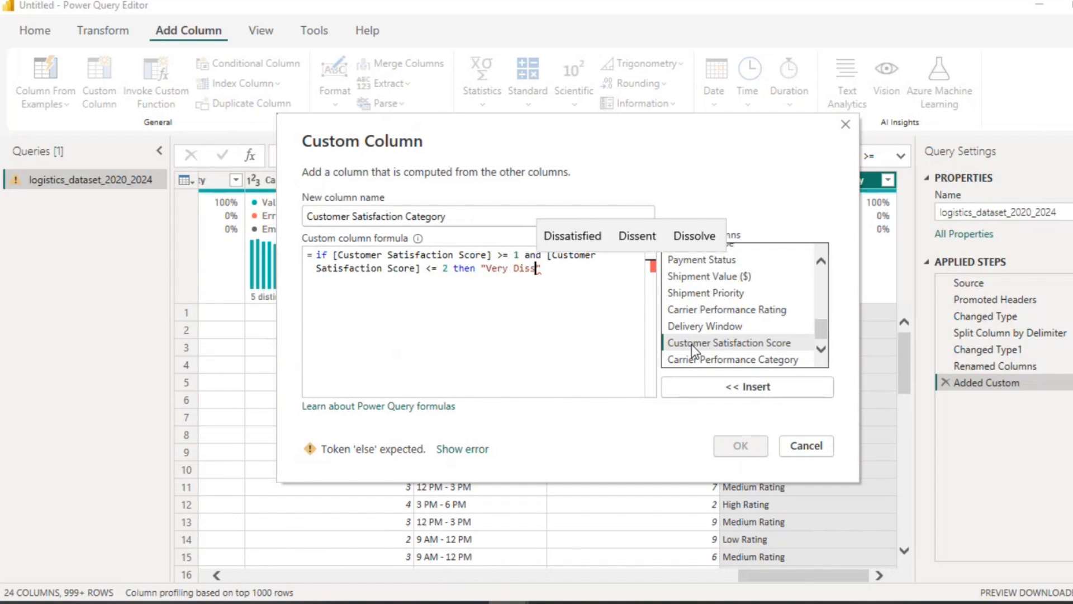
{"action": "type", "text": "sfied"}
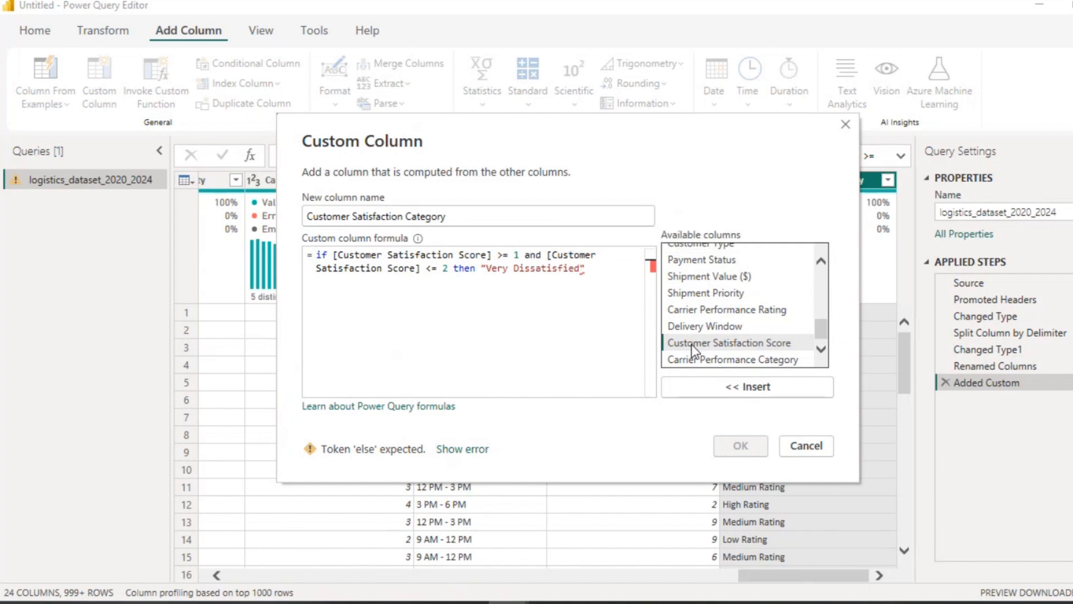
Step: Copy the first if branch of the formula and paste it onto a new line
{"action": "left_click", "coordinate": [596, 267]}
{"action": "left_click_drag", "start_coordinate": [596, 267], "coordinate": [334, 254]}
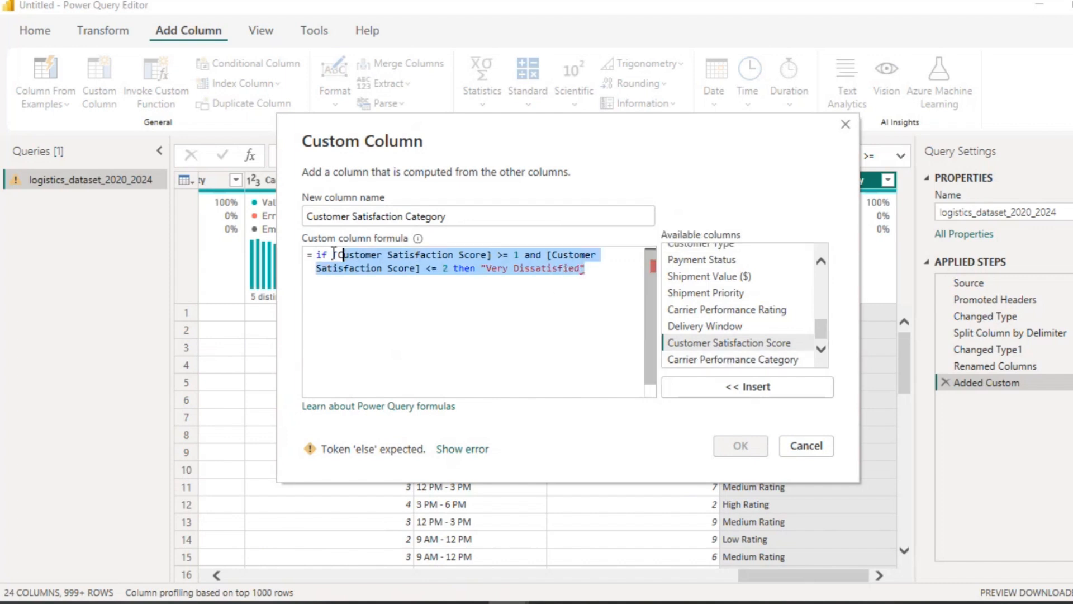
{"action": "left_click", "coordinate": [595, 272]}
{"action": "key", "text": "Return"}
{"action": "type", "text": "if [Customer Satisfaction Score] >= 1 and [Customer Satisfaction Score] <= 2 then \"Very Dissatisfied\""}
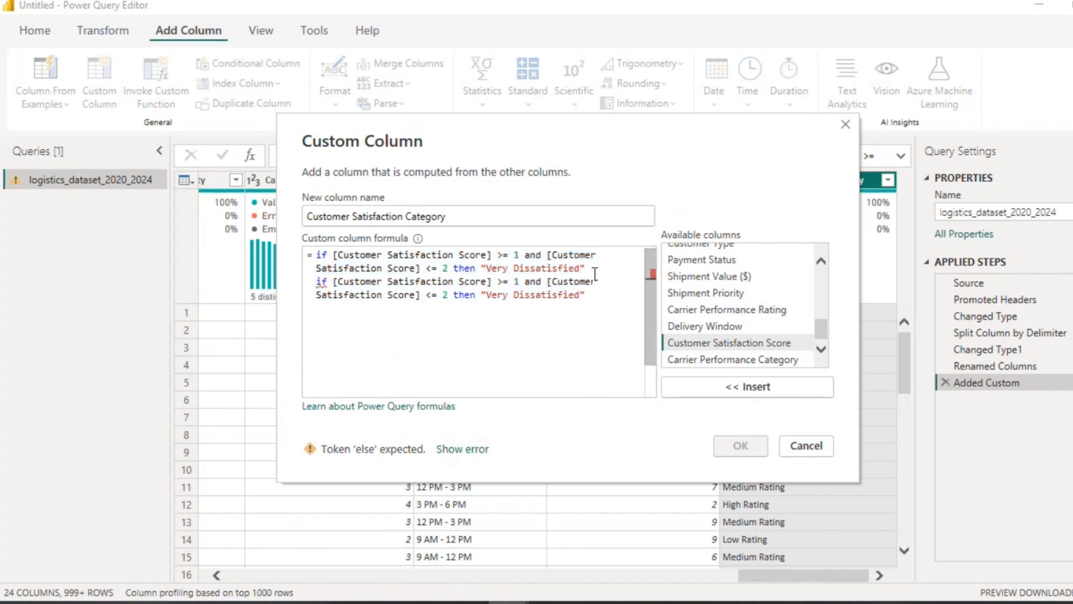
Step: Edit the pasted line into else if [Customer Satisfaction Score] >= 3 and [Customer Satisfaction Score] <= 4 then "Dissatisfied"
{"action": "left_click", "coordinate": [316, 285]}
{"action": "type", "text": "el"}
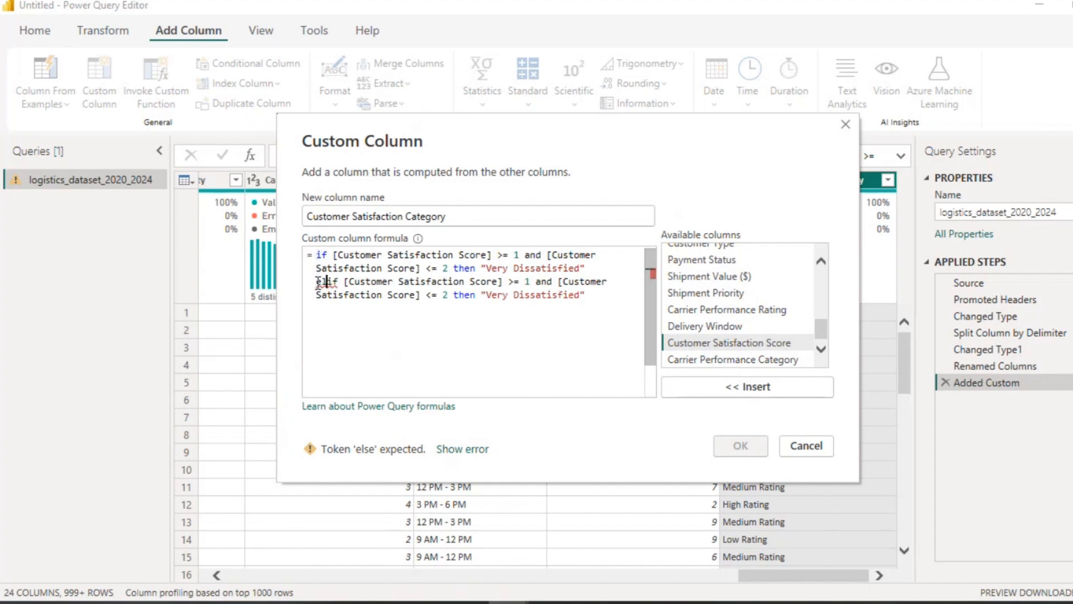
{"action": "type", "text": "se"}
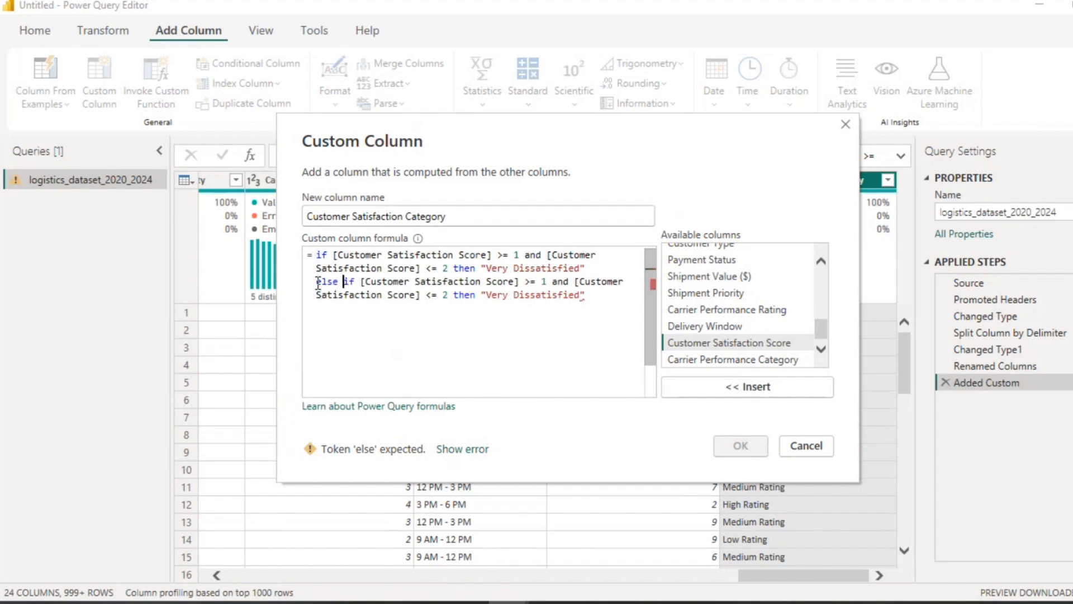
{"action": "left_click", "coordinate": [543, 283]}
{"action": "key", "text": "Delete"}
{"action": "type", "text": "3"}
{"action": "left_click", "coordinate": [438, 296]}
{"action": "key", "text": "Delete"}
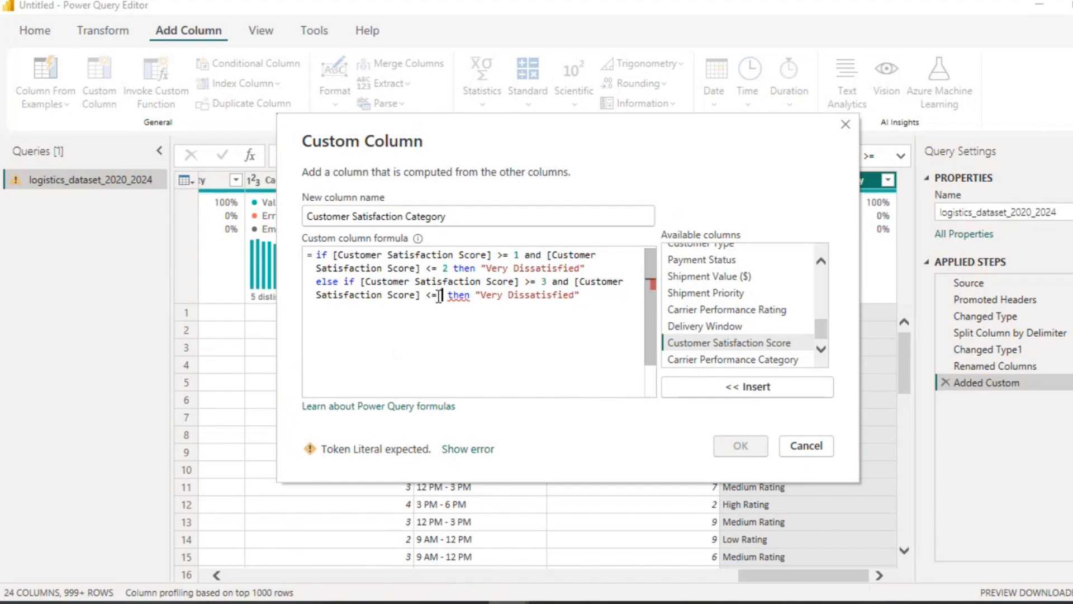
{"action": "type", "text": "4"}
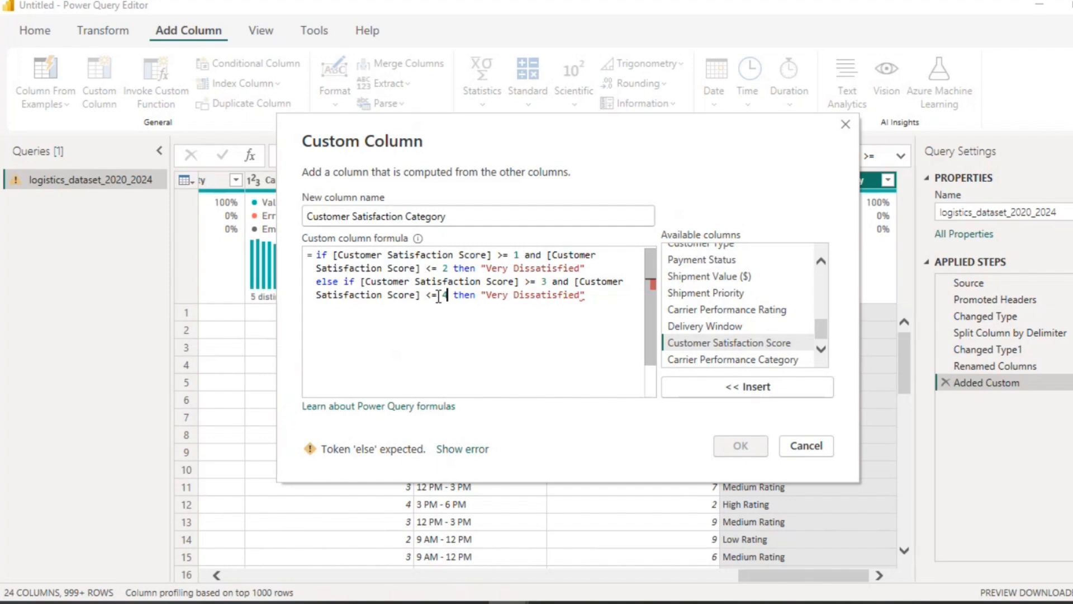
{"action": "left_click", "coordinate": [513, 296]}
{"action": "key", "text": "BackSpace"}
{"action": "key", "text": "BackSpace"}
{"action": "key", "text": "BackSpace"}
{"action": "key", "text": "BackSpace"}
{"action": "key", "text": "BackSpace"}
Step: Copy the Dissatisfied branch and paste it onto a new line
{"action": "left_click_drag", "start_coordinate": [558, 295], "coordinate": [314, 283]}
{"action": "key", "text": "ctrl+c"}
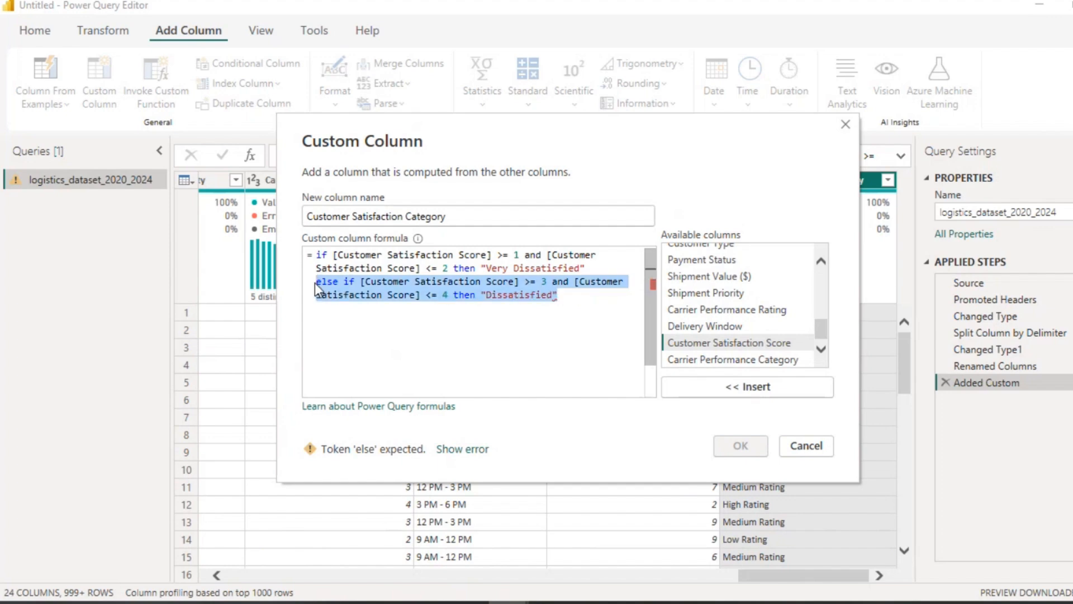
{"action": "left_click", "coordinate": [563, 302]}
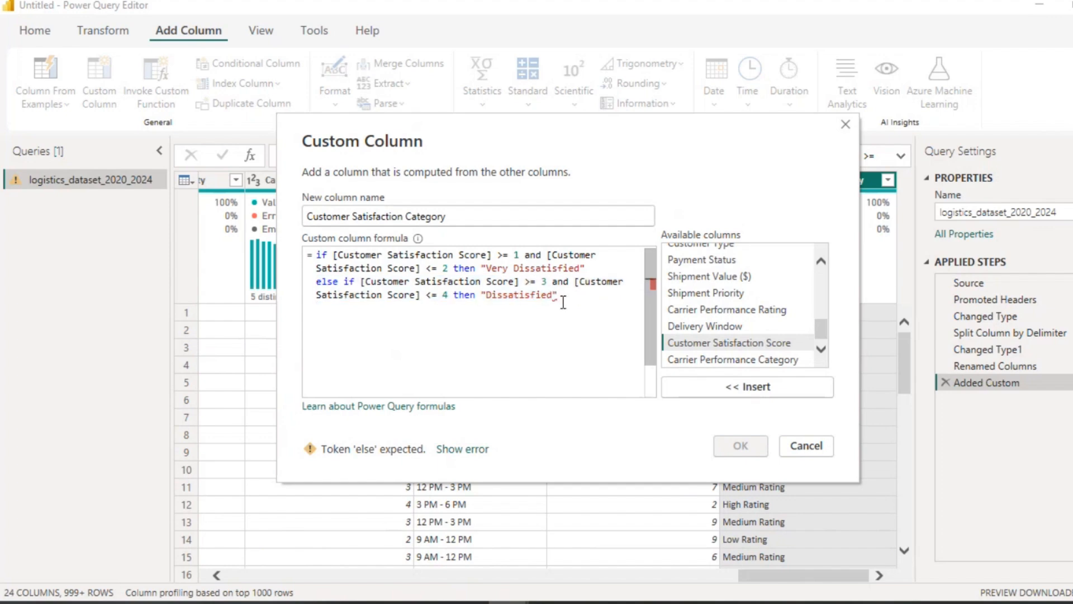
{"action": "key", "text": "Return"}
{"action": "key", "text": "ctrl+v"}
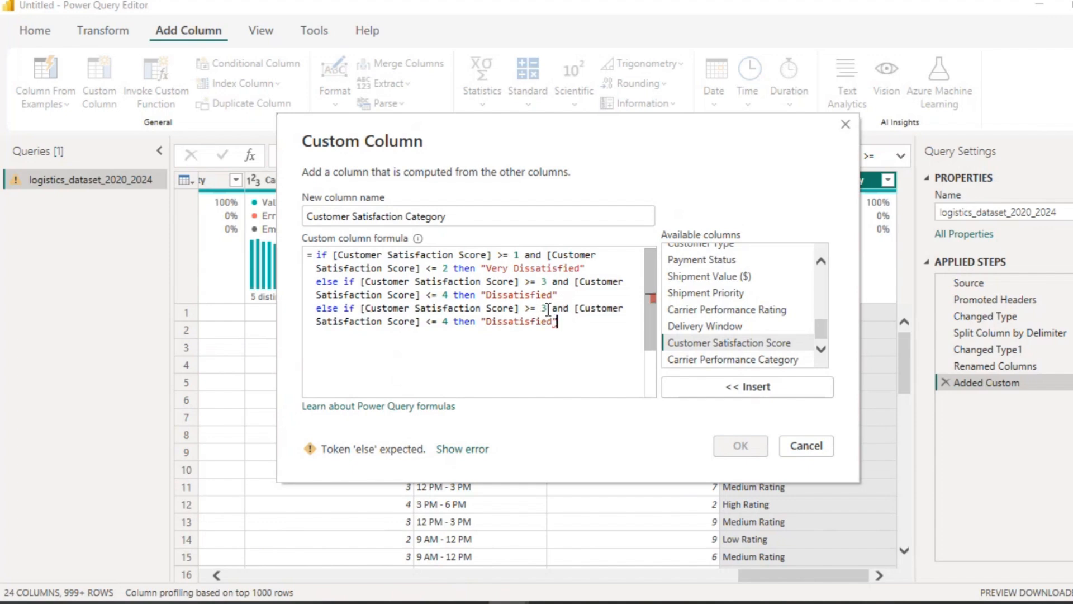
Step: Edit the new line into else if [Customer Satisfaction Score] >= 5 and [Customer Satisfaction Score] <= 6 then "Neutral"
{"action": "left_click", "coordinate": [548, 309]}
{"action": "key", "text": "BackSpace"}
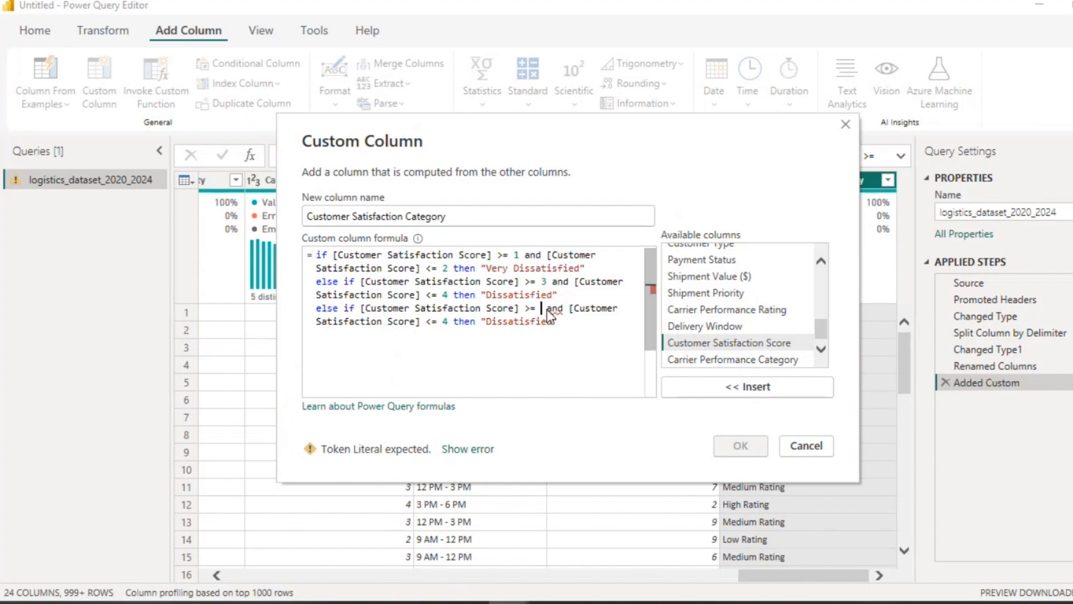
{"action": "type", "text": "5"}
{"action": "key", "text": "BackSpace"}
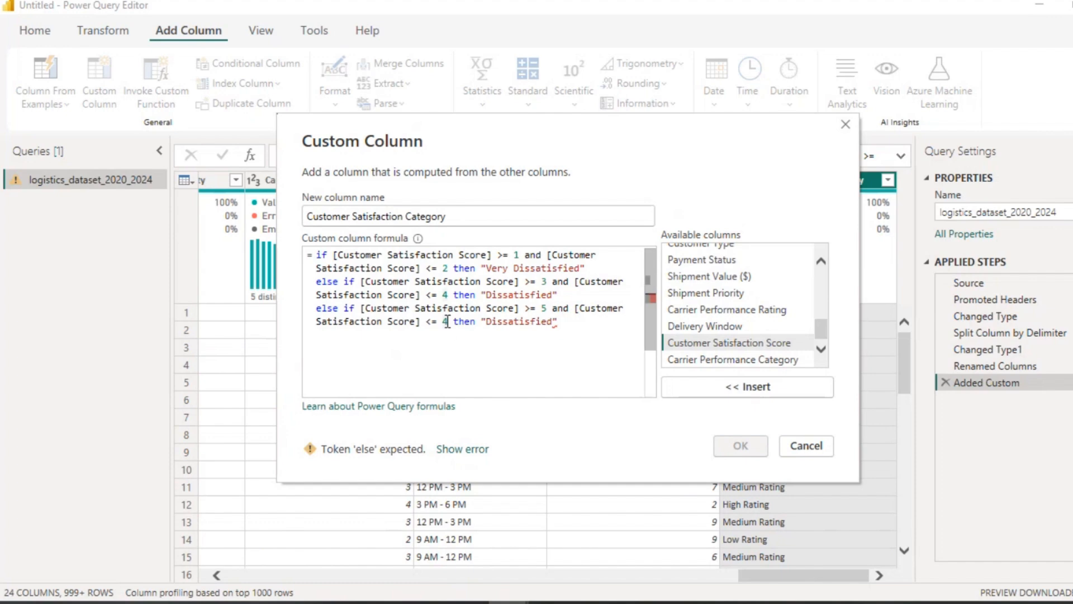
{"action": "type", "text": "6"}
{"action": "left_click", "coordinate": [510, 322]}
{"action": "key", "text": "shift+End"}
{"action": "key", "text": "Delete"}
{"action": "key", "text": "BackSpace"}
{"action": "key", "text": "BackSpace"}
{"action": "key", "text": "BackSpace"}
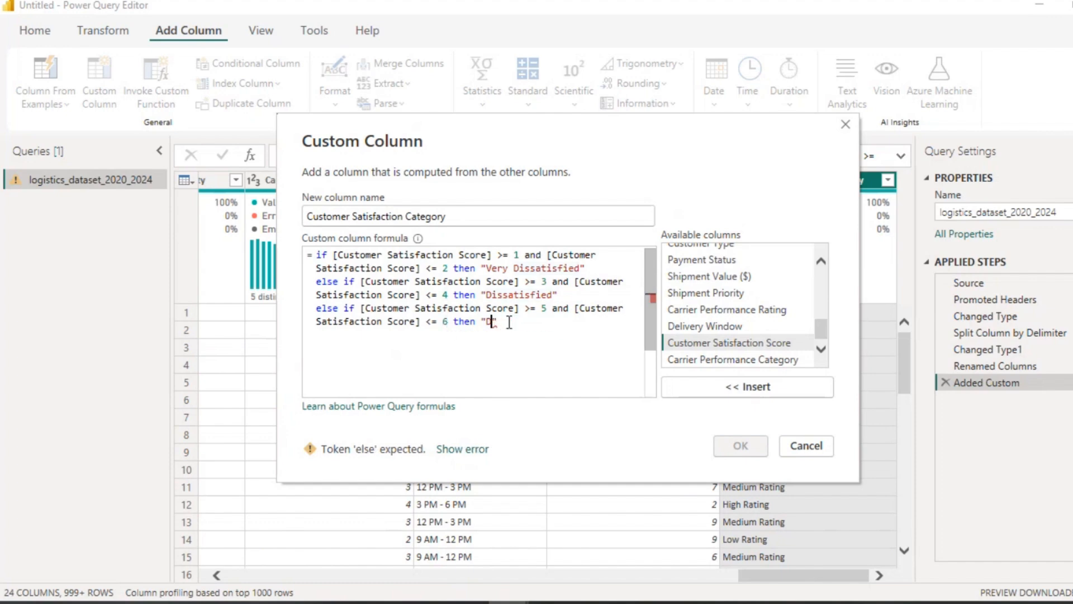
{"action": "key", "text": "BackSpace"}
{"action": "type", "text": "Neutral"}
Step: Paste another copy of the Dissatisfied branch onto a new line after the Neutral branch
{"action": "left_click", "coordinate": [551, 322]}
{"action": "key", "text": "Return"}
{"action": "key", "text": "ctrl+v"}
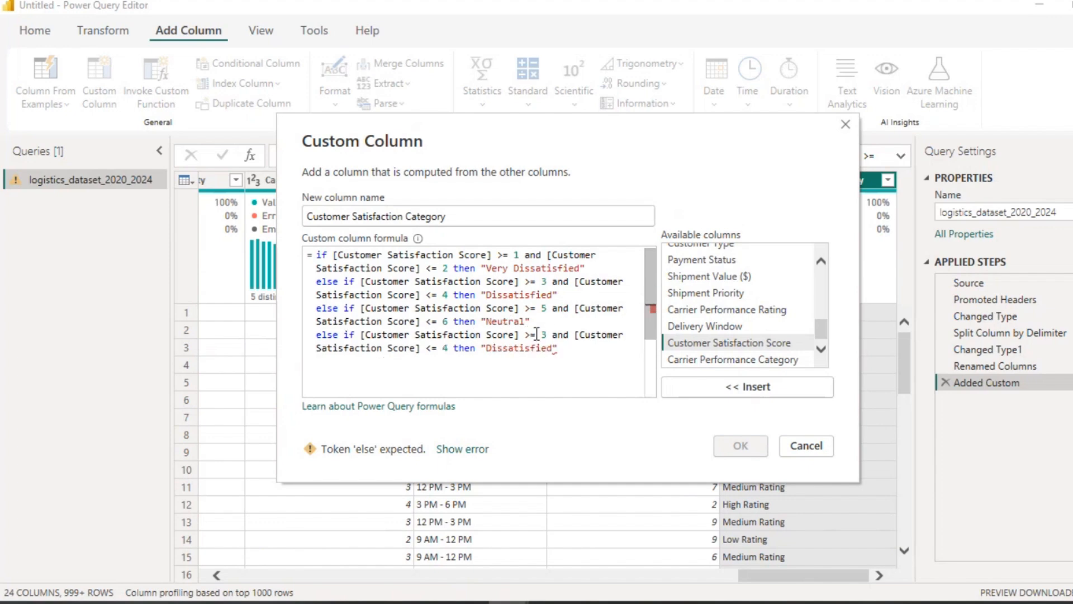
Step: Edit that line into else if [Customer Satisfaction Score] >= 7 and [Customer Satisfaction Score] <= 8 then "Satisfied"
{"action": "left_click", "coordinate": [547, 334]}
{"action": "key", "text": "BackSpace"}
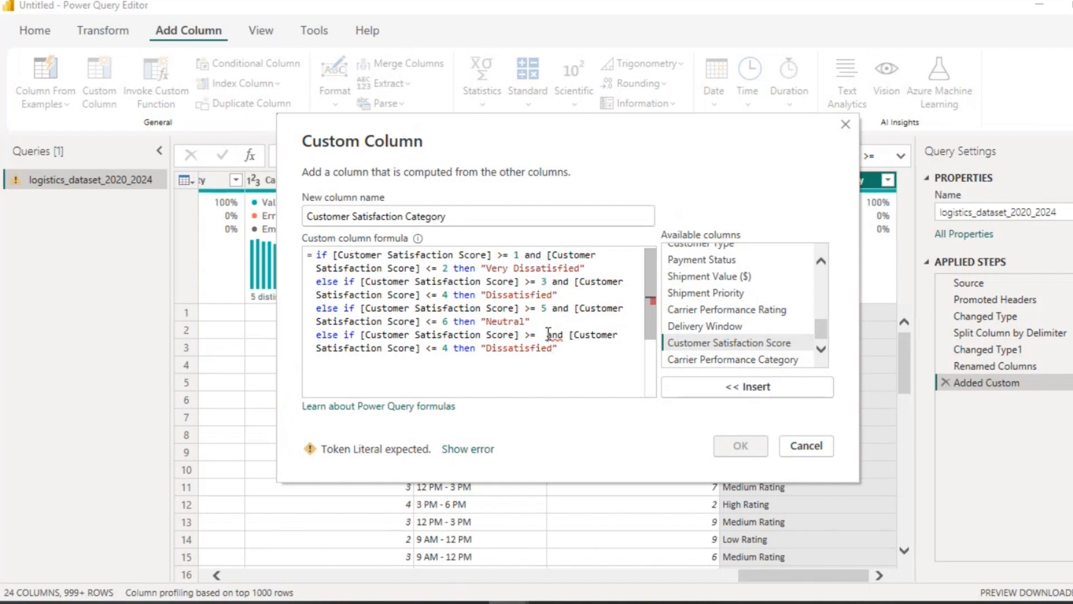
{"action": "type", "text": "7"}
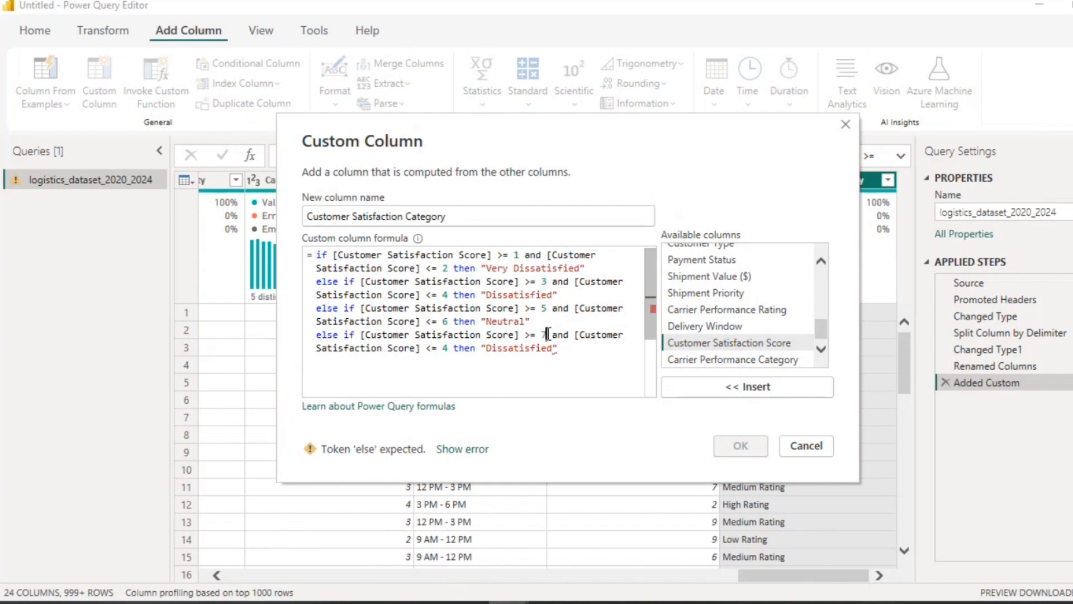
{"action": "left_click", "coordinate": [449, 350]}
{"action": "key", "text": "BackSpace"}
{"action": "type", "text": "8"}
{"action": "left_click", "coordinate": [503, 348]}
{"action": "key", "text": "BackSpace"}
{"action": "key", "text": "BackSpace"}
{"action": "key", "text": "BackSpace"}
{"action": "key", "text": "BackSpace"}
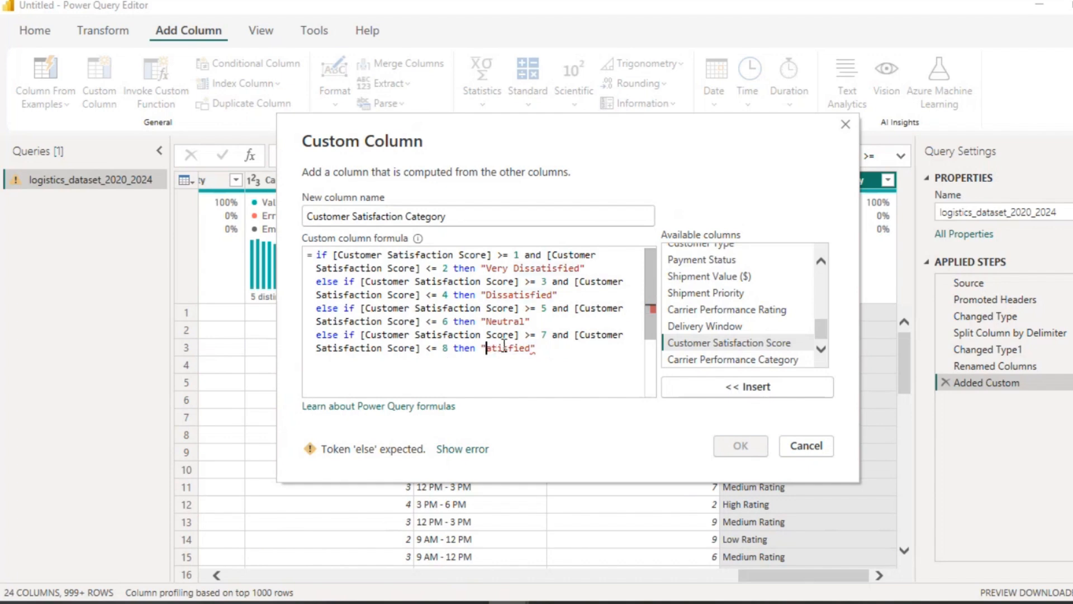
{"action": "type", "text": "S"}
Step: Finish the formula with else "Very Satisfied" on a new line and add the custom column
{"action": "left_click", "coordinate": [542, 349]}
{"action": "key", "text": "Return"}
{"action": "type", "text": "els"}
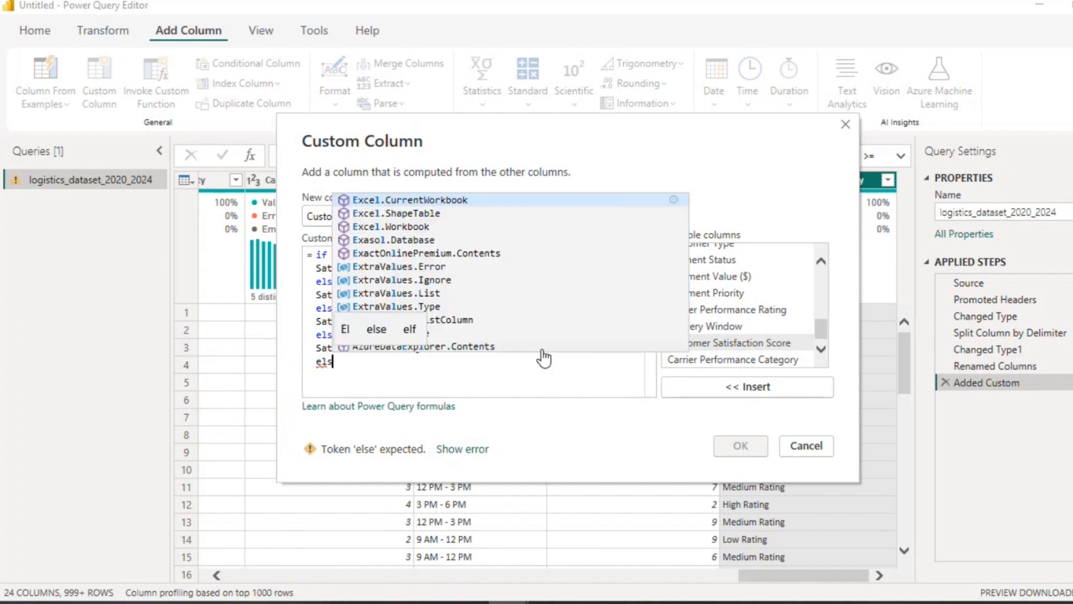
{"action": "type", "text": "e \"Very S"}
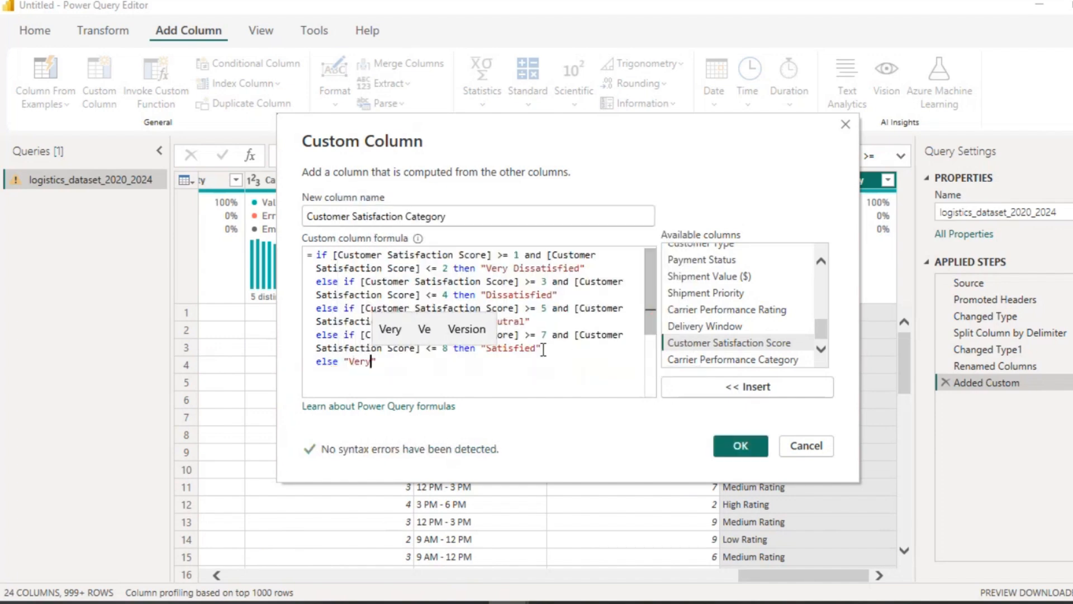
{"action": "type", "text": "atisfie"}
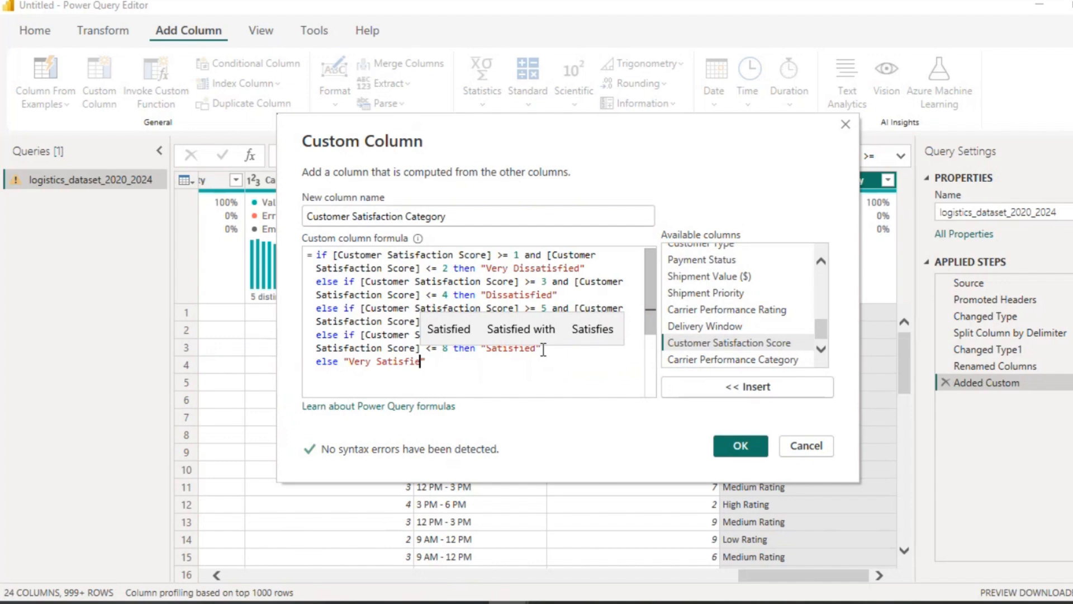
{"action": "type", "text": "d"}
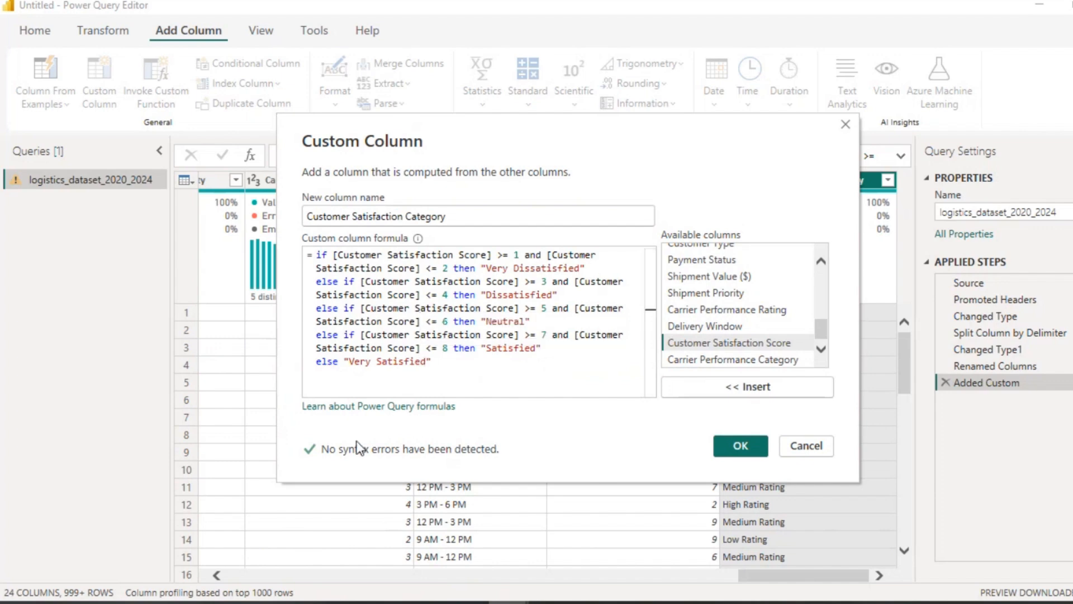
{"action": "left_click", "coordinate": [724, 448]}
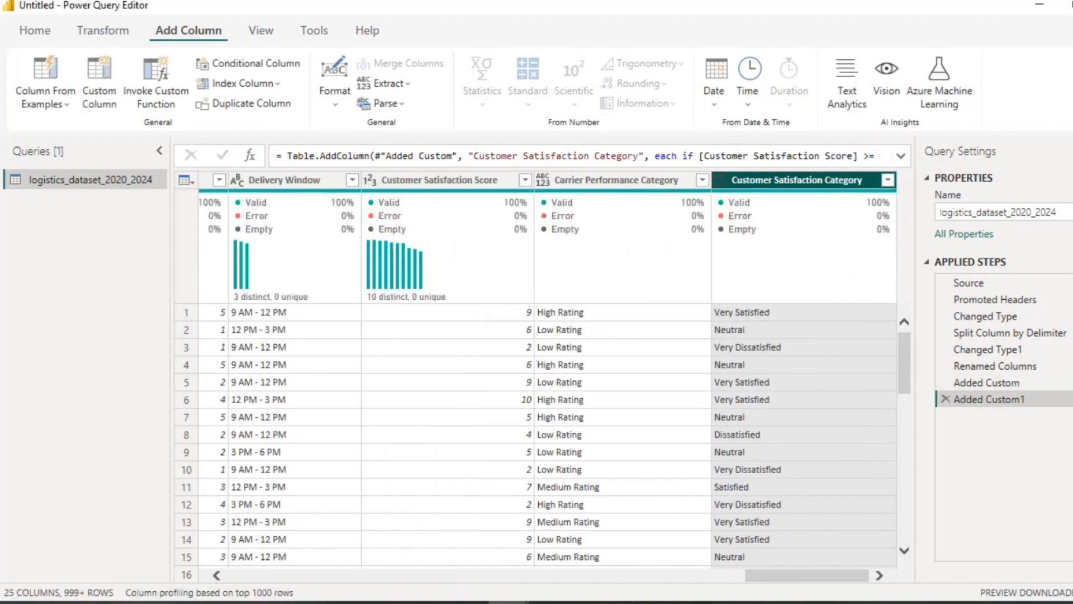
{"action": "scroll", "coordinate": [704, 454], "scroll_direction": "left", "scroll_amount": 10}
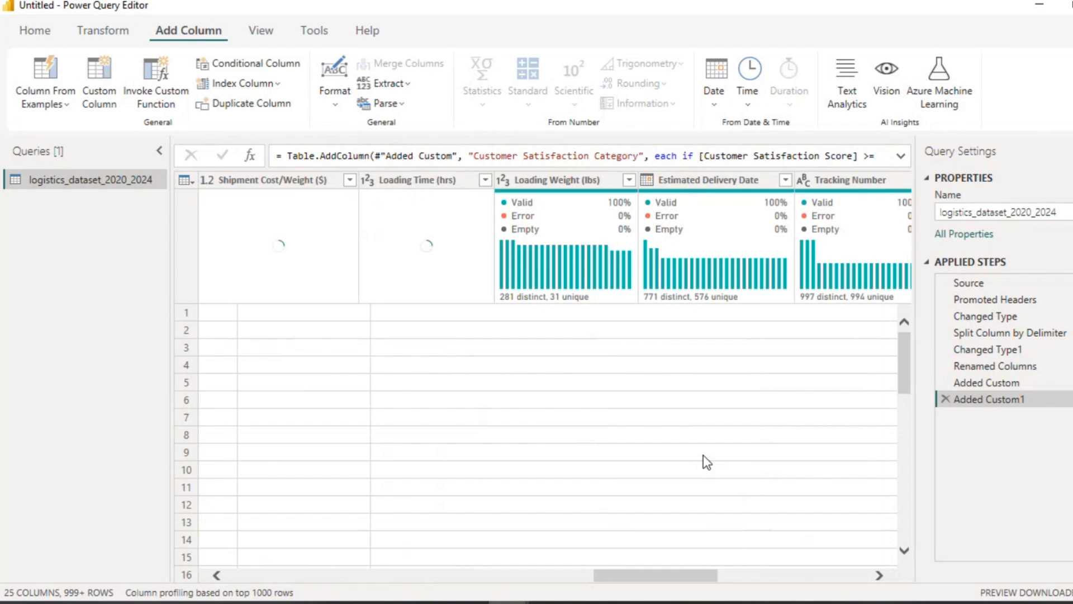
{"action": "scroll", "coordinate": [703, 454], "scroll_direction": "right", "scroll_amount": 10}
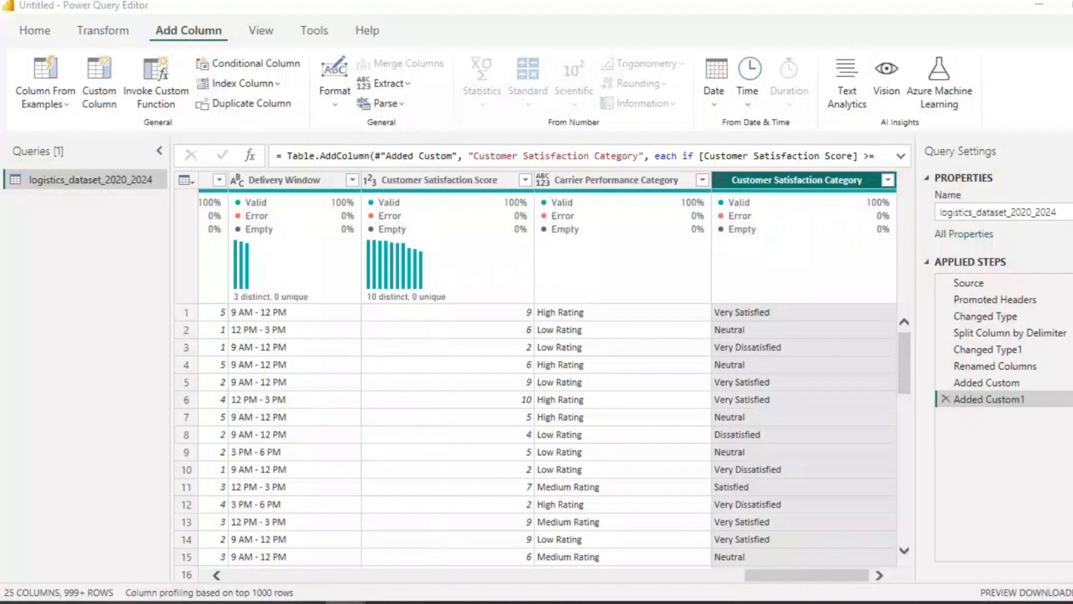
{"action": "scroll", "coordinate": [322, 415], "scroll_direction": "left", "scroll_amount": 15}
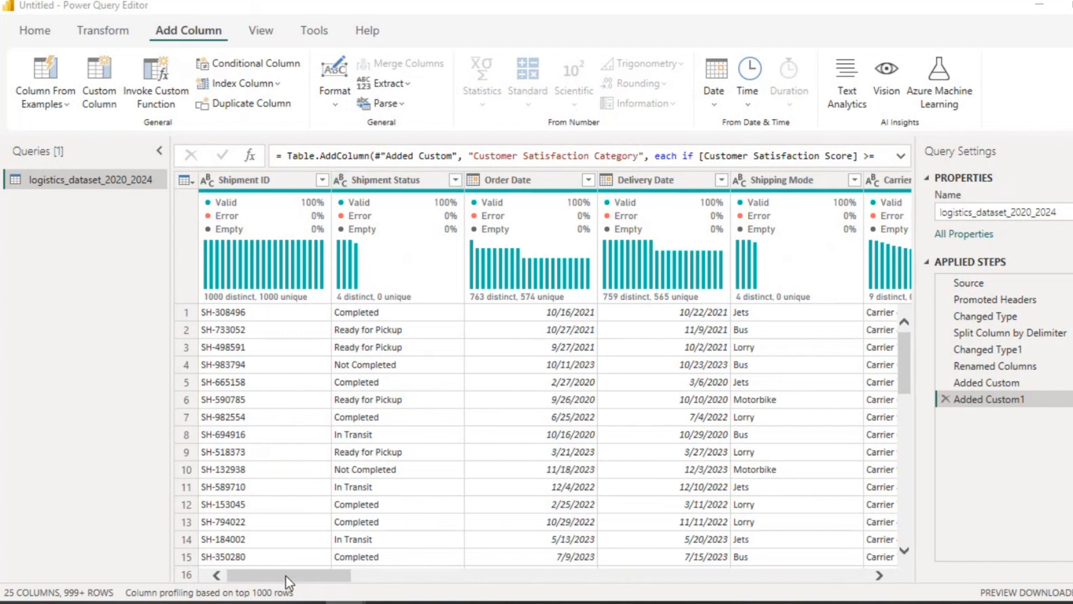
{"action": "left_click_drag", "start_coordinate": [286, 575], "coordinate": [399, 579]}
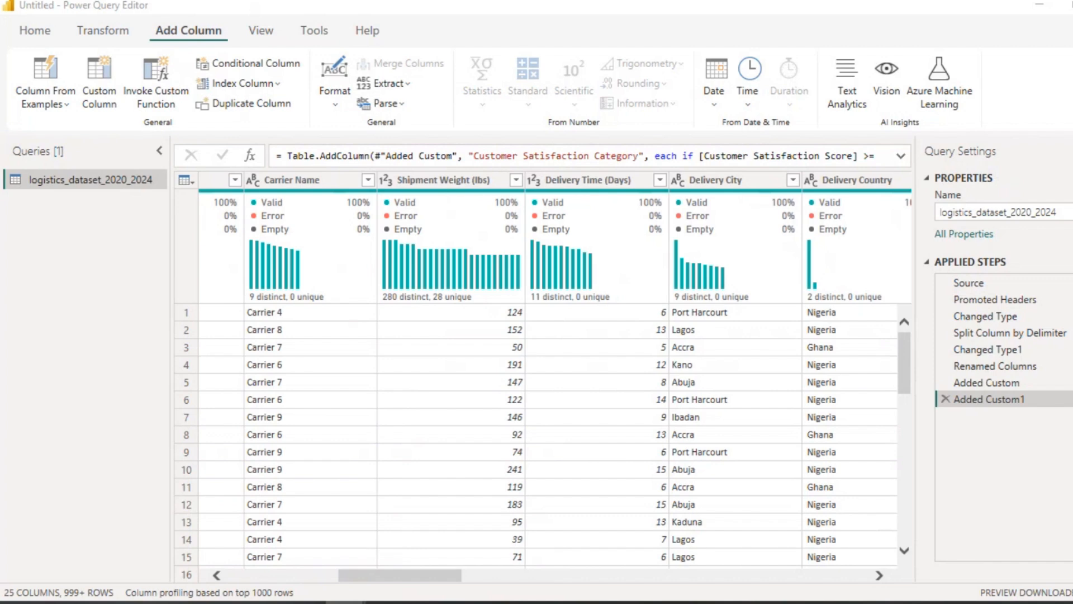
{"action": "scroll", "coordinate": [360, 367], "scroll_direction": "left", "scroll_amount": 5}
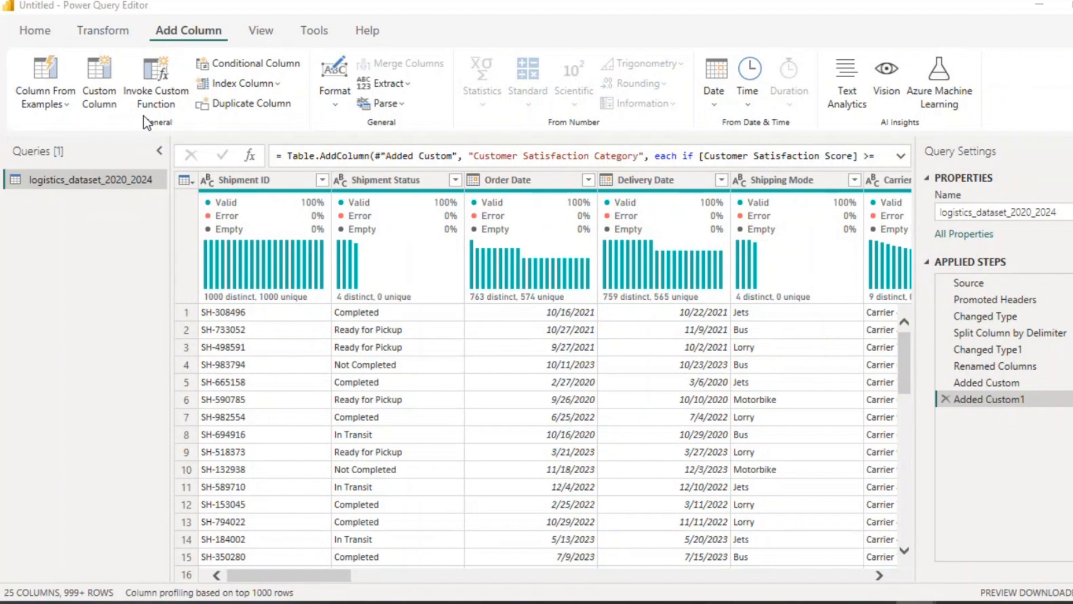
Step: Duplicate the logistics_dataset_2020_2024 query three times, creating copies (2), (3) and (4)
{"action": "right_click", "coordinate": [100, 181]}
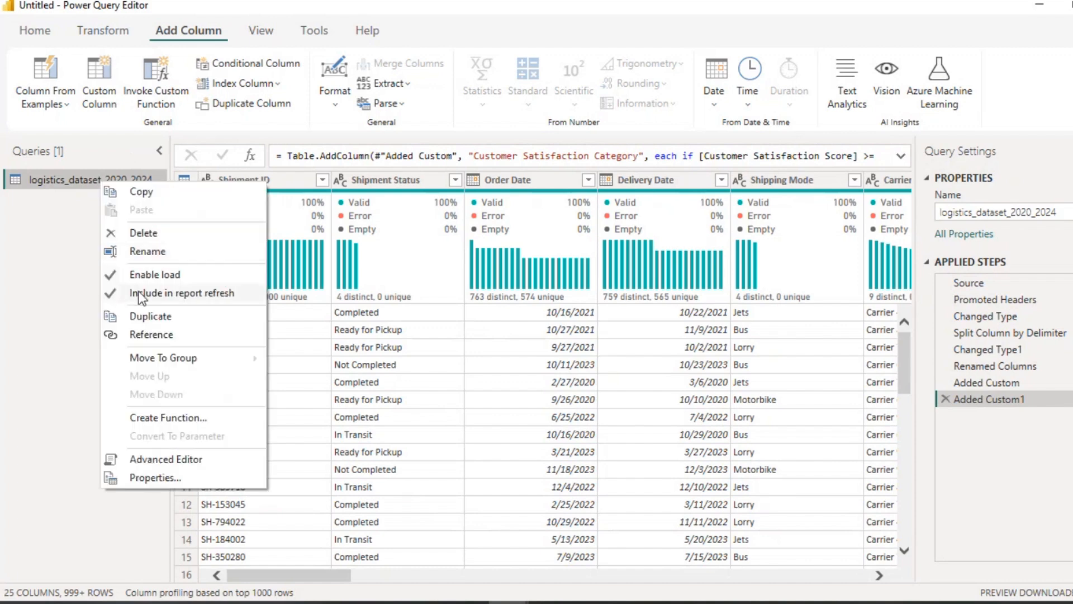
{"action": "left_click", "coordinate": [145, 314]}
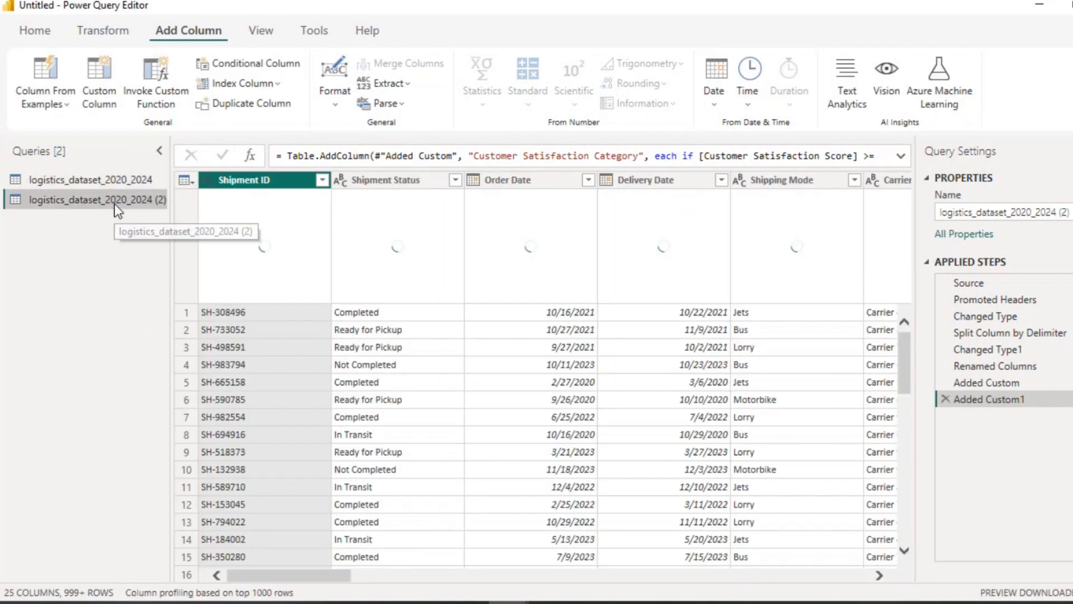
{"action": "right_click", "coordinate": [115, 202]}
{"action": "left_click", "coordinate": [154, 332]}
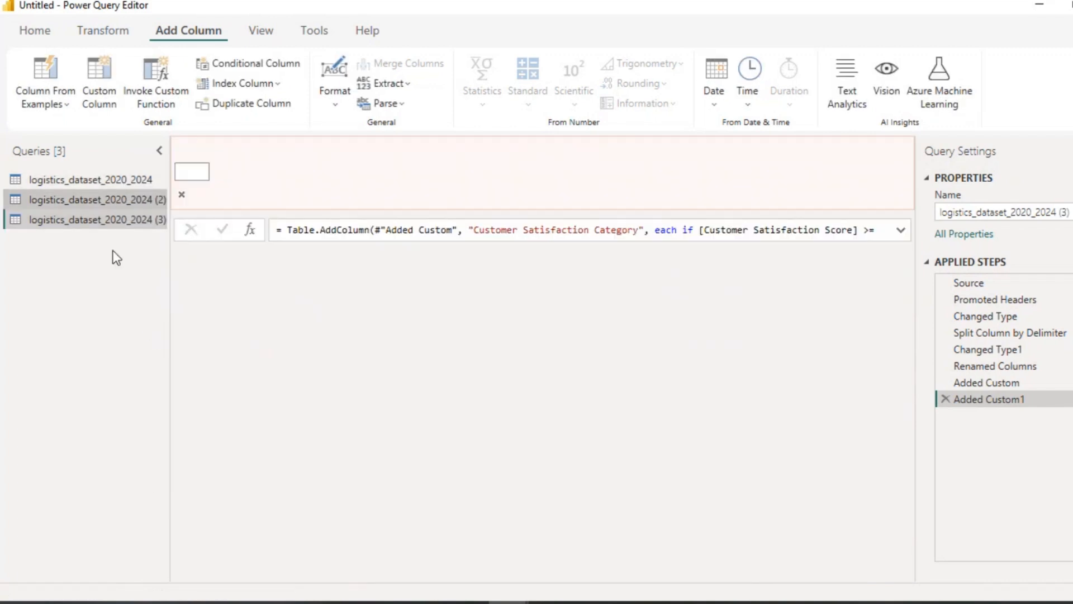
{"action": "right_click", "coordinate": [107, 224]}
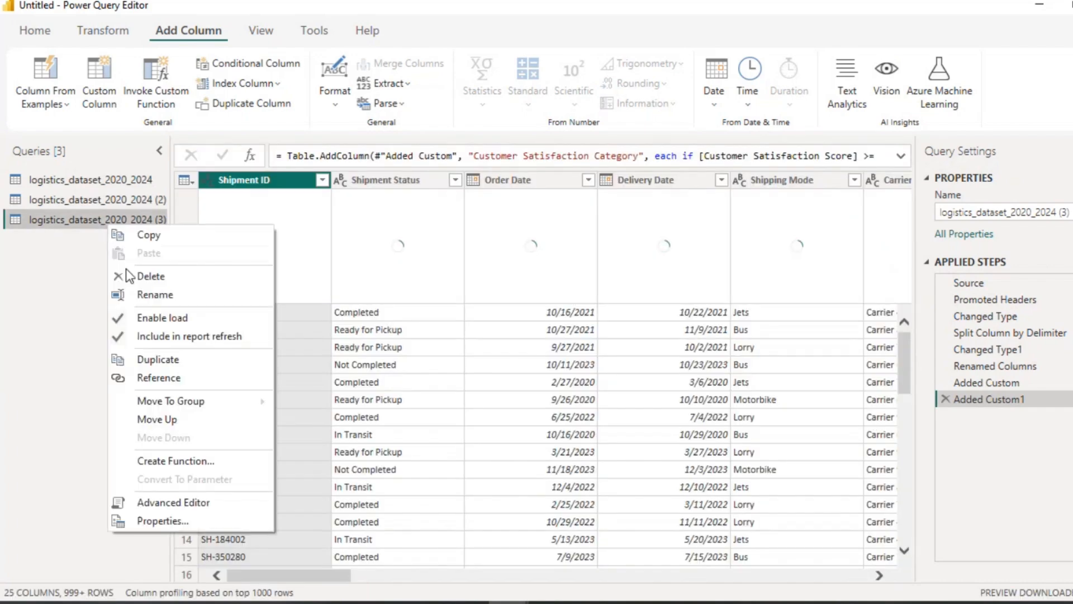
{"action": "left_click", "coordinate": [146, 359]}
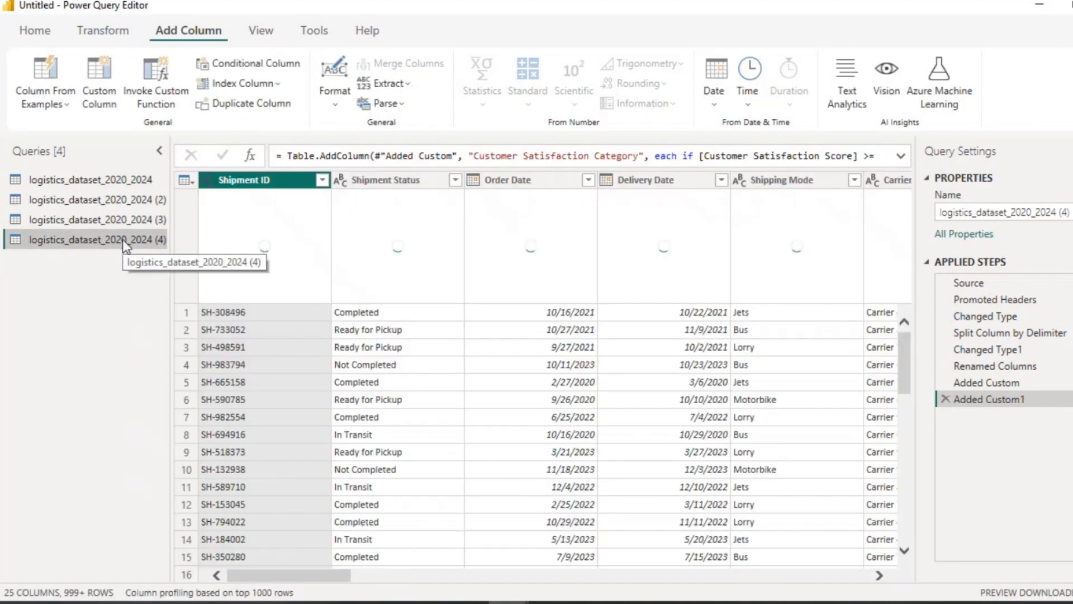
Step: Delete the duplicate queries logistics_dataset_2020_2024 (3) and (4)
{"action": "left_click", "coordinate": [117, 183]}
{"action": "right_click", "coordinate": [117, 184]}
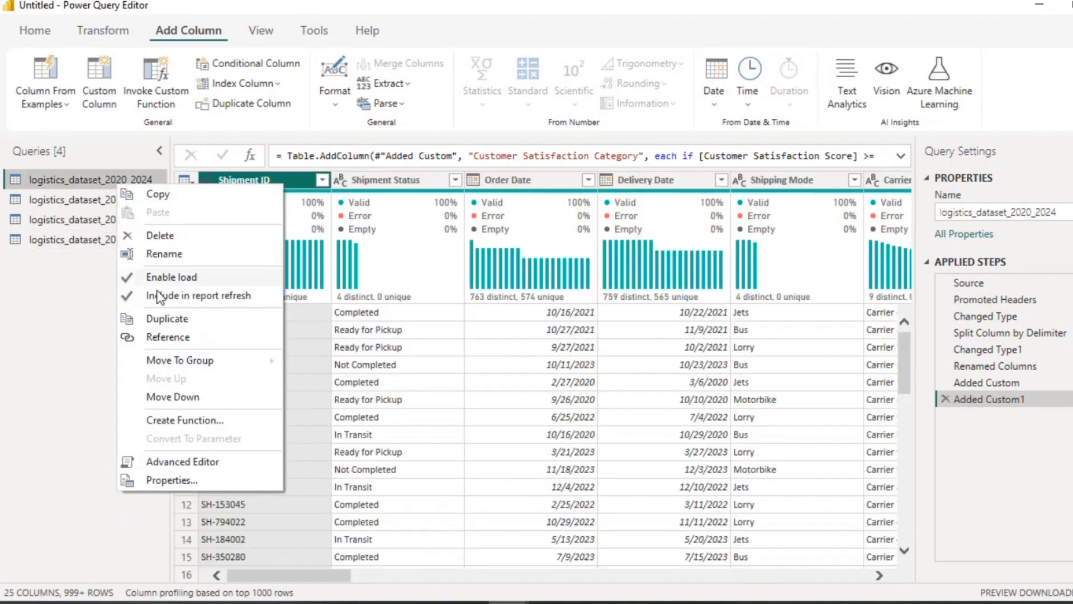
{"action": "left_click", "coordinate": [92, 234]}
{"action": "left_click", "coordinate": [92, 233]}
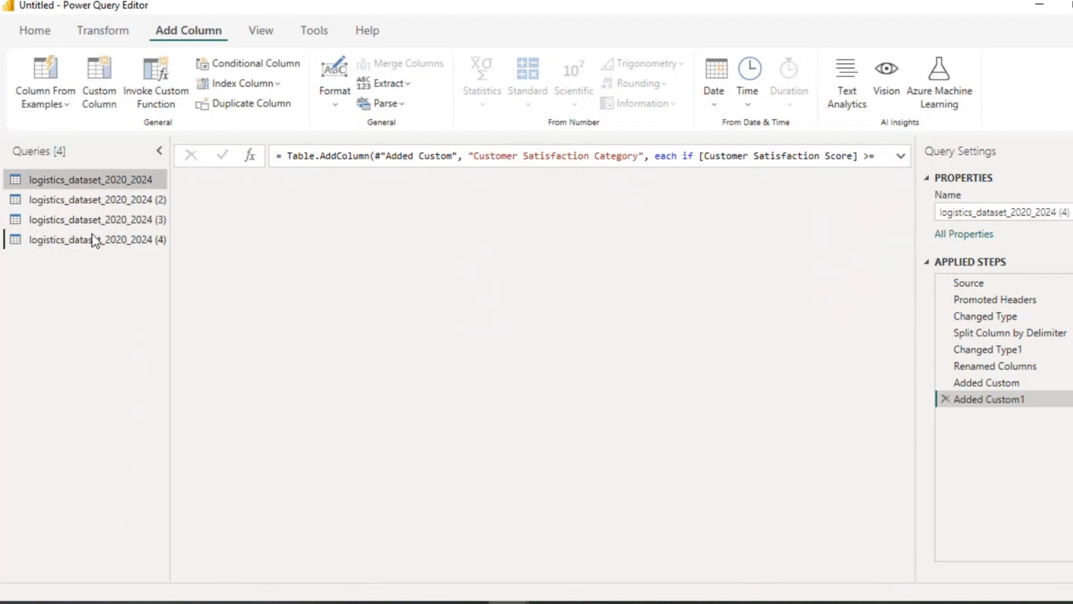
{"action": "left_click", "coordinate": [92, 226]}
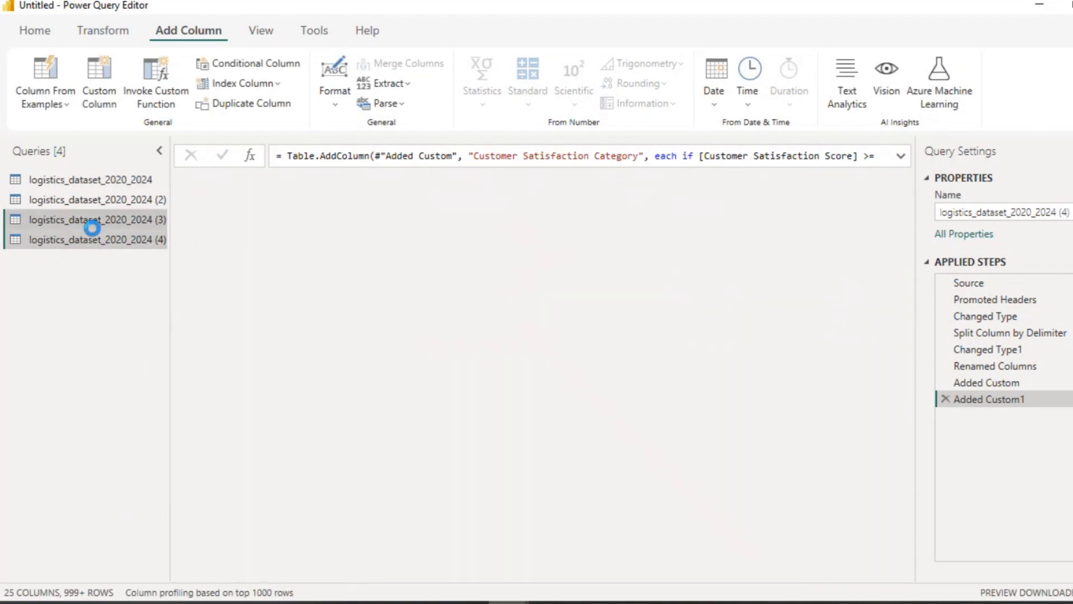
{"action": "right_click", "coordinate": [93, 229]}
{"action": "left_click", "coordinate": [133, 281]}
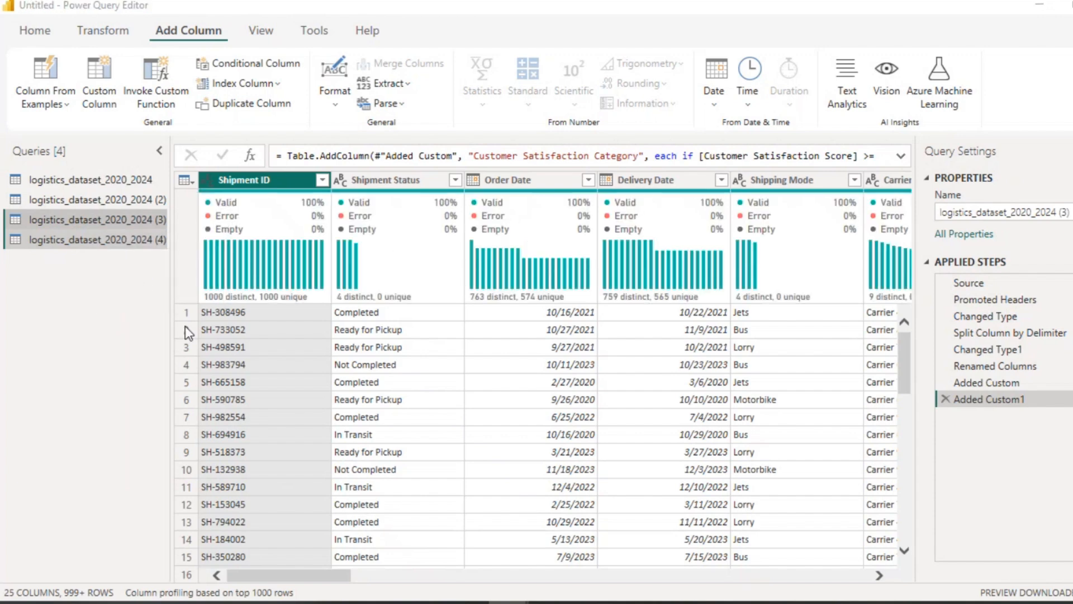
{"action": "left_click", "coordinate": [623, 337]}
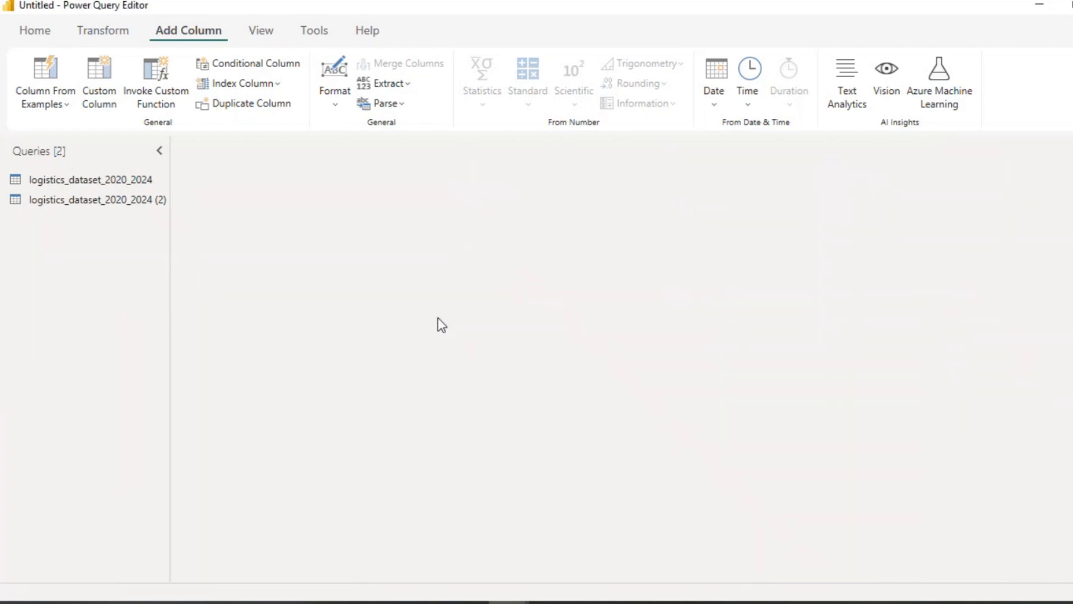
Step: Duplicate the logistics_dataset_2020_2024 queries four more times, creating copies (3) through (6)
{"action": "right_click", "coordinate": [126, 180]}
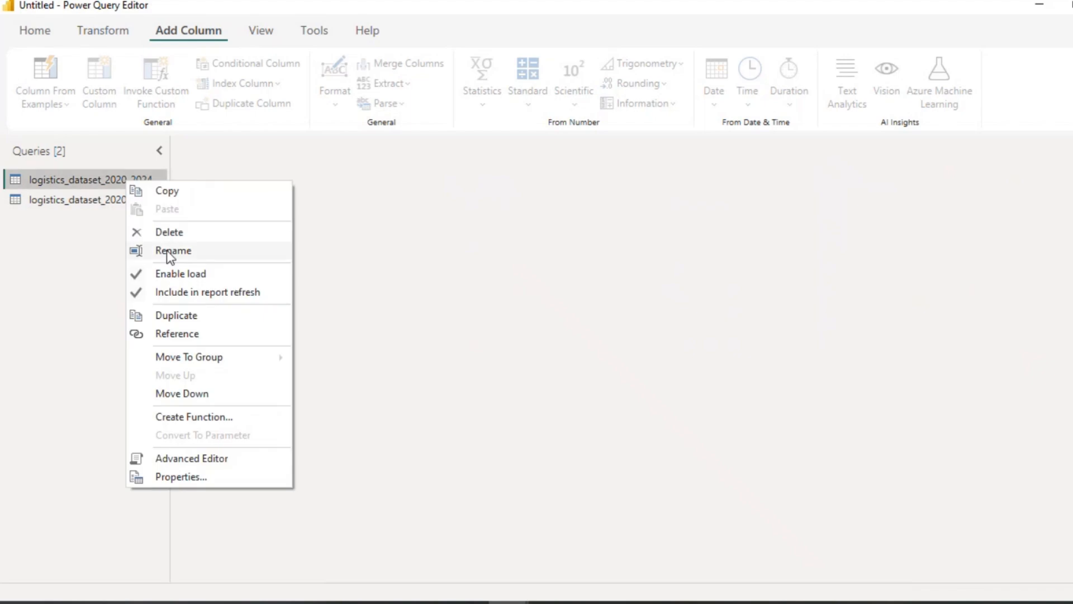
{"action": "left_click", "coordinate": [162, 315]}
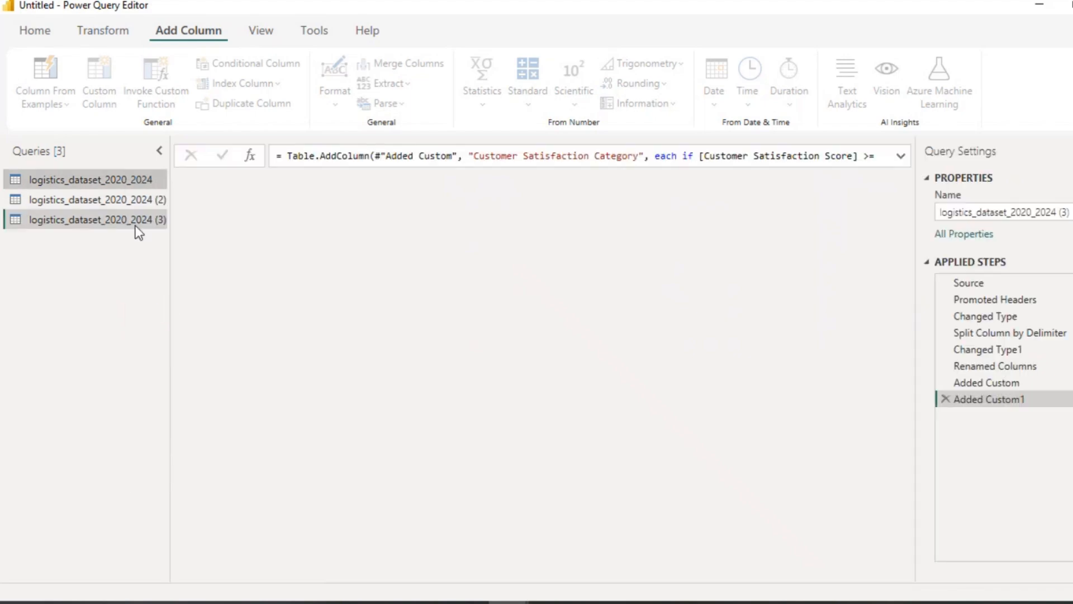
{"action": "left_click", "coordinate": [122, 180]}
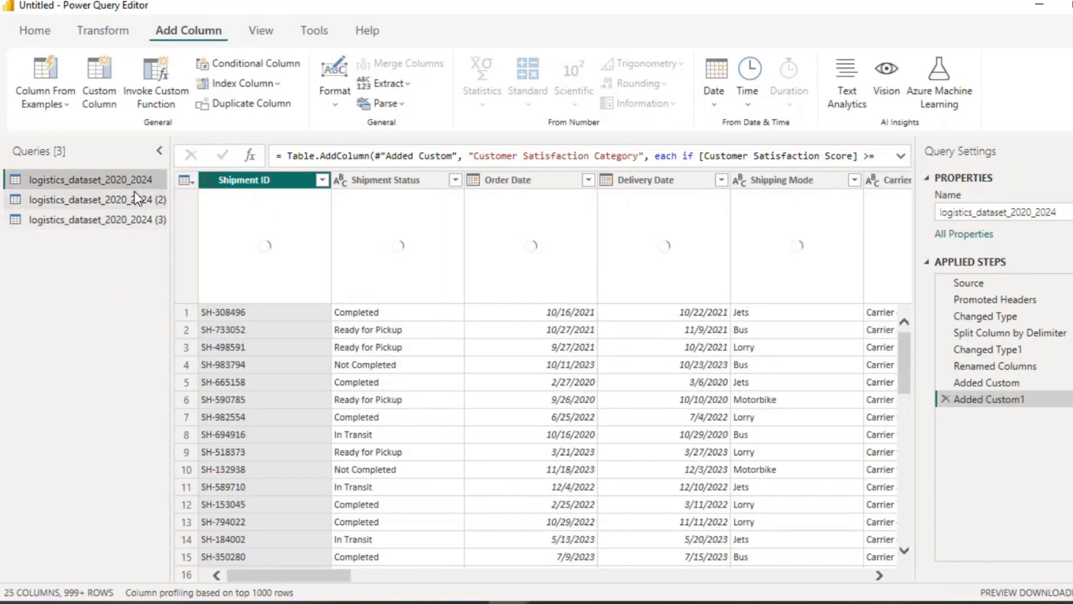
{"action": "right_click", "coordinate": [133, 183]}
{"action": "left_click", "coordinate": [171, 316]}
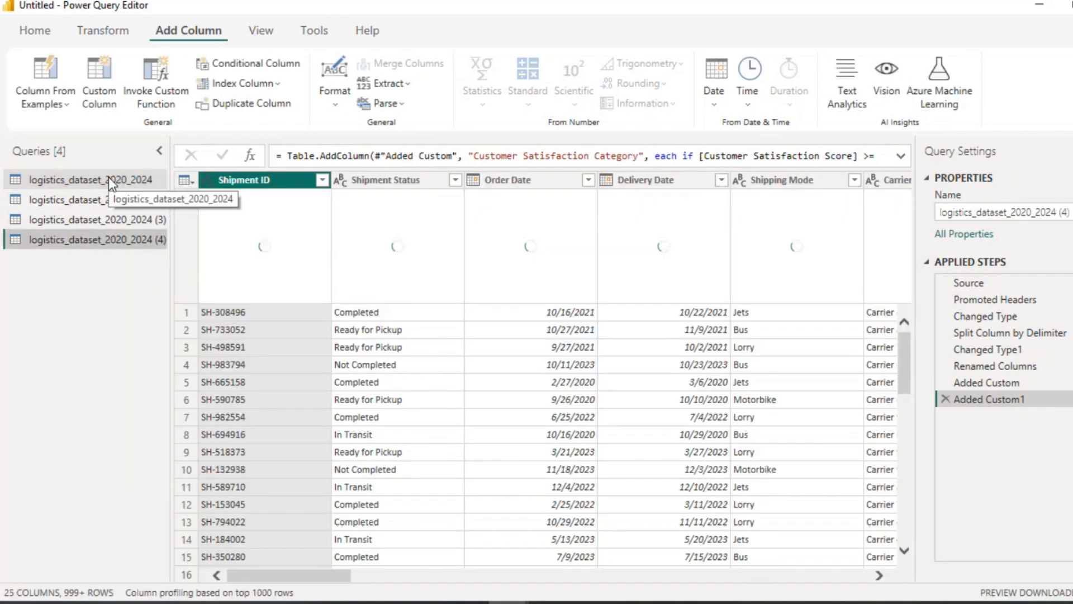
{"action": "right_click", "coordinate": [109, 177]}
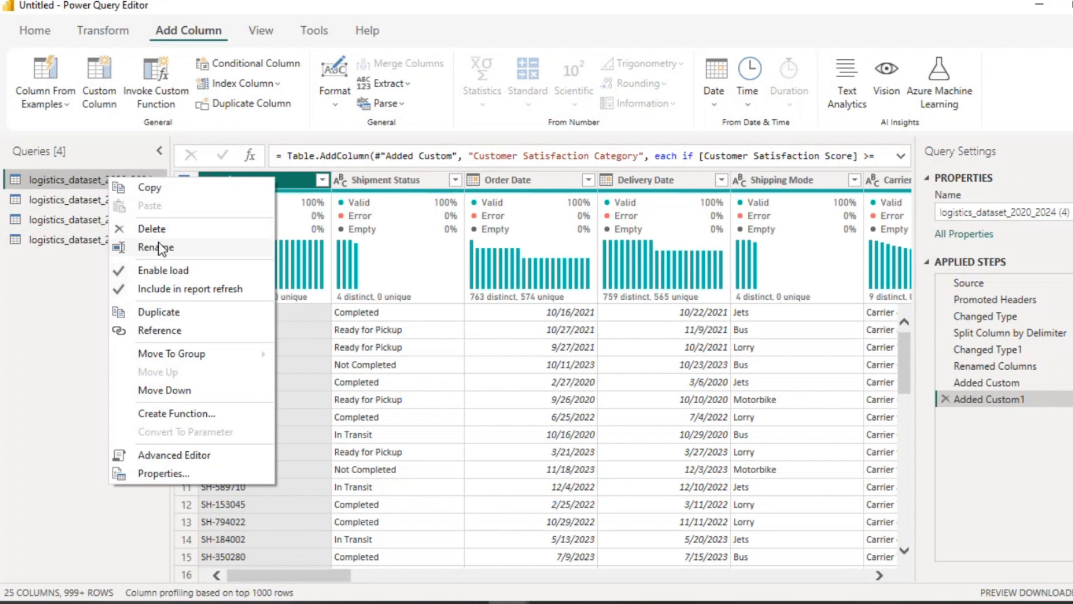
{"action": "left_click", "coordinate": [165, 313]}
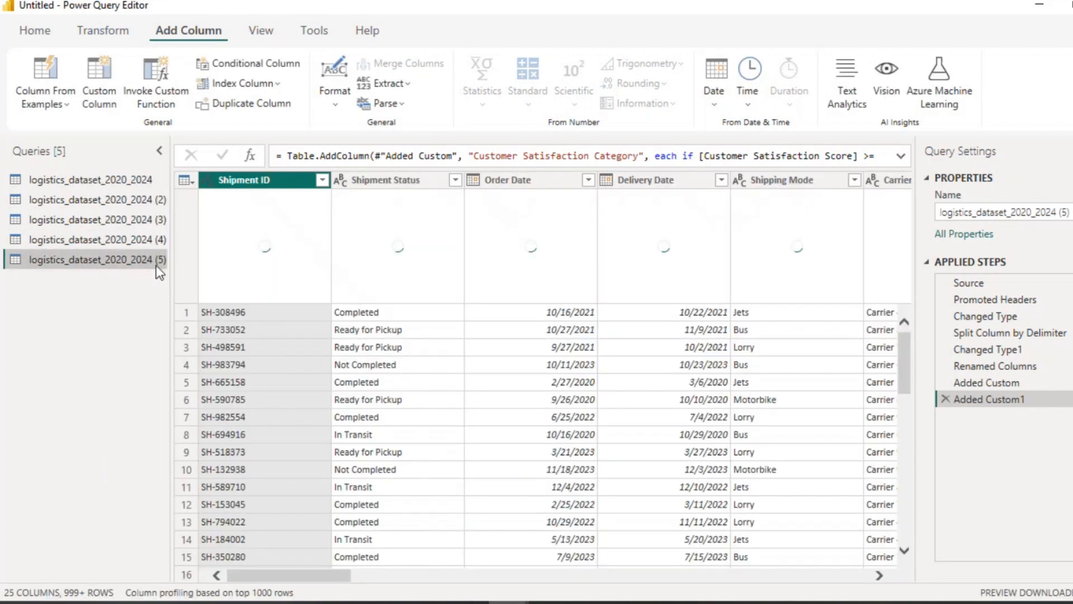
{"action": "right_click", "coordinate": [139, 205]}
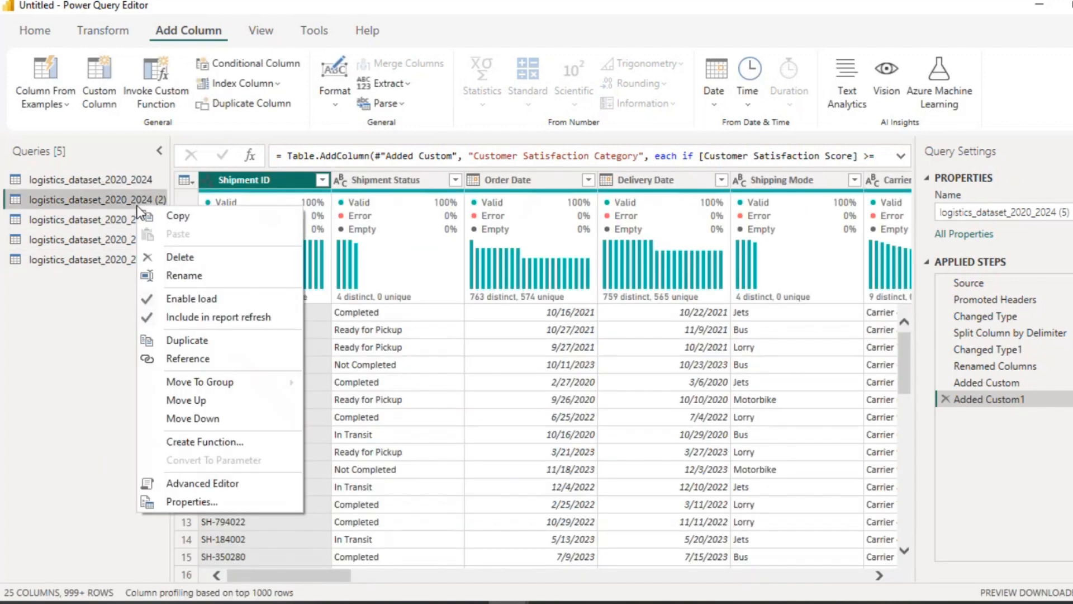
{"action": "left_click", "coordinate": [176, 338]}
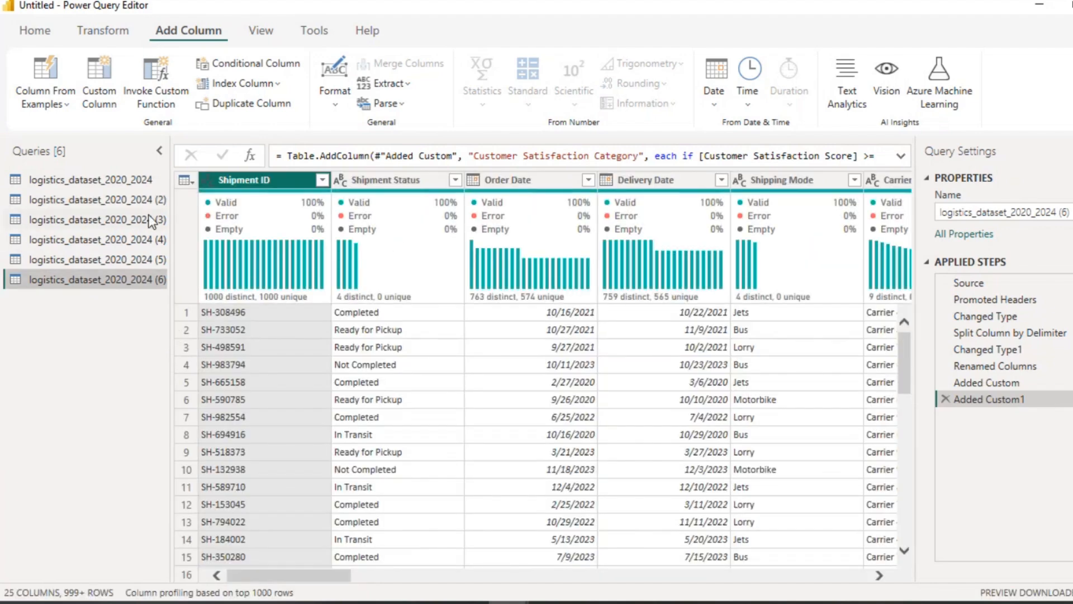
Step: Rename the logistics_dataset_2020_2024 (2) query as DimCarrier
{"action": "left_click", "coordinate": [136, 199]}
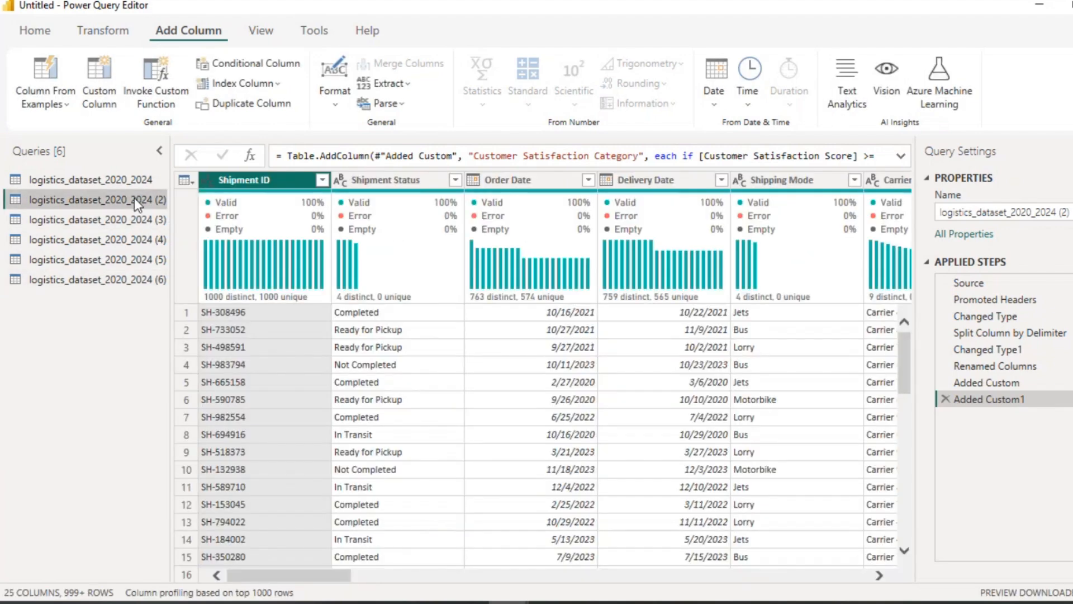
{"action": "double_click", "coordinate": [136, 199]}
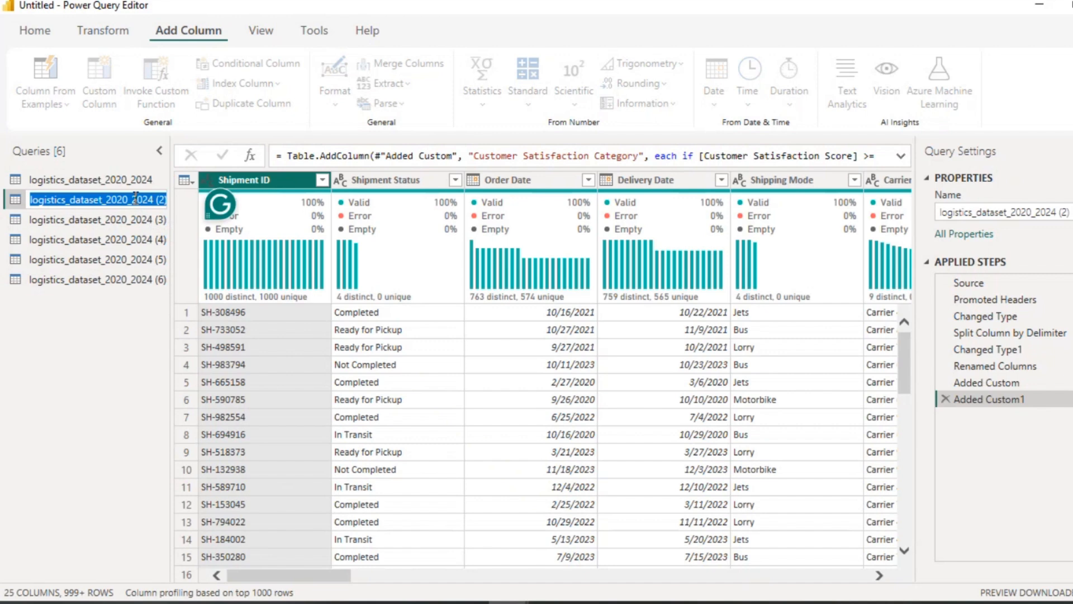
{"action": "type", "text": "Dim"}
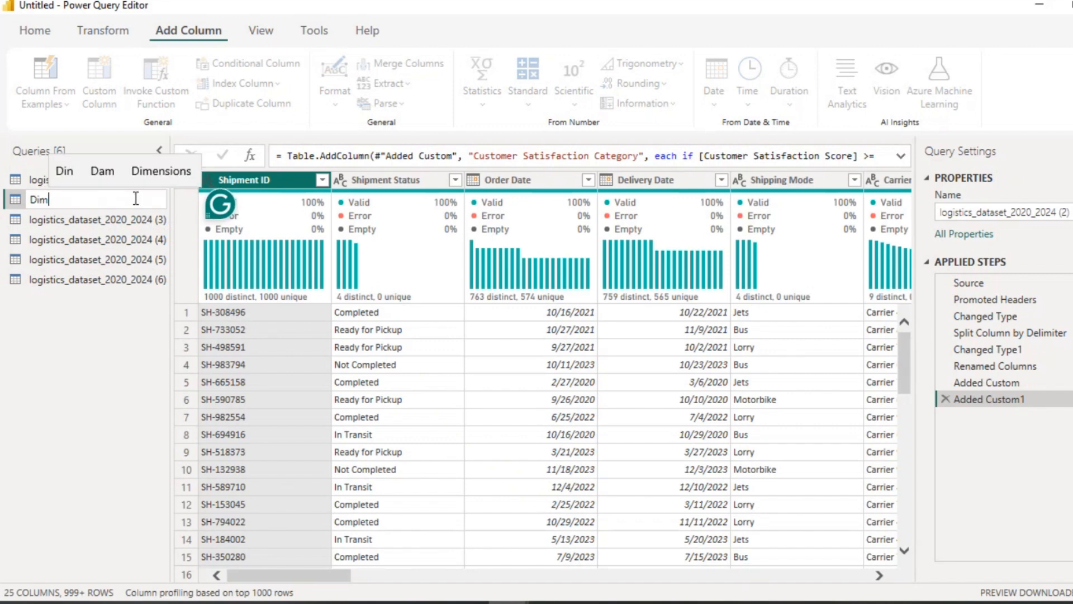
{"action": "type", "text": "Carri"}
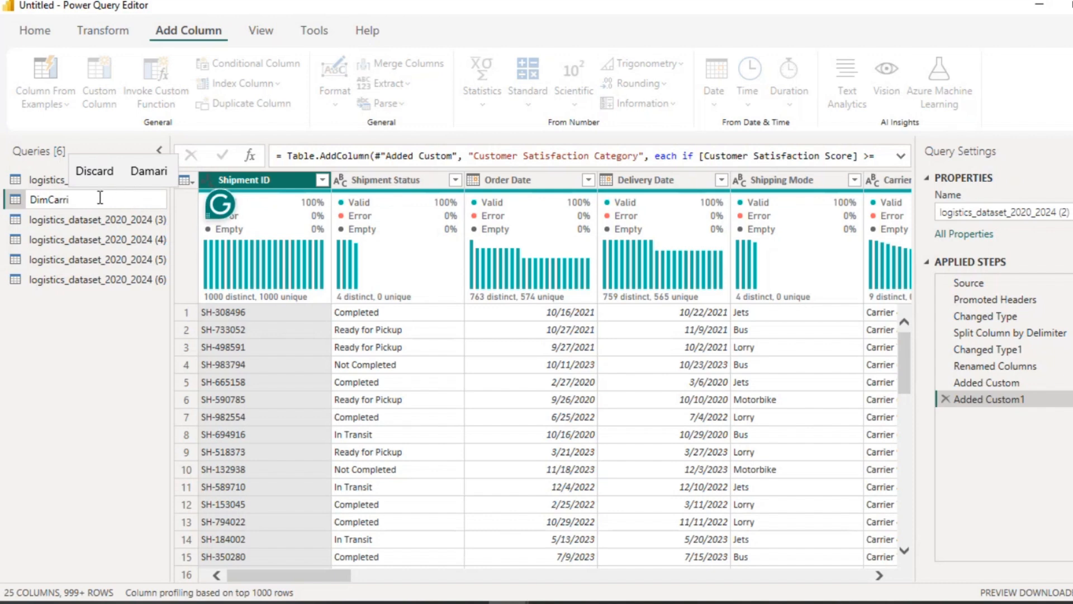
{"action": "type", "text": "er"}
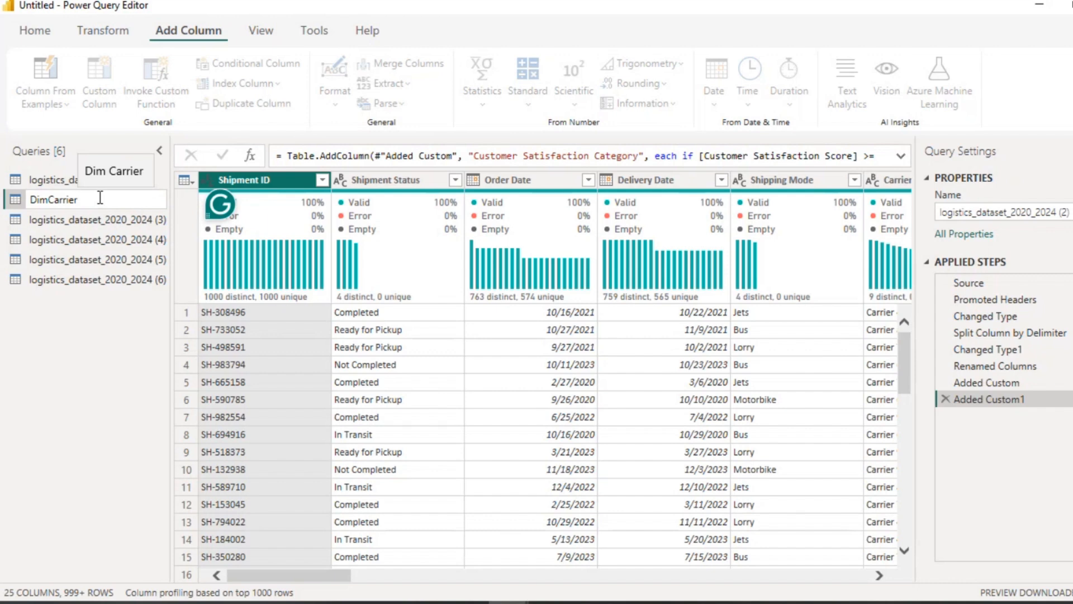
{"action": "key", "text": "Return"}
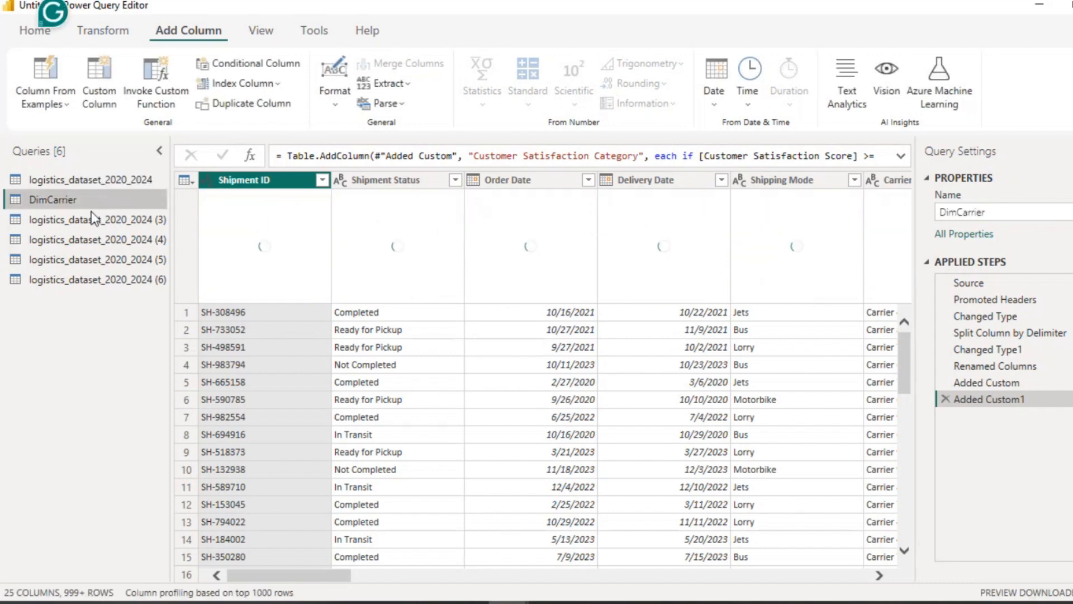
Step: Rename the logistics_dataset_2020_2024 (3) query as DimCustomer
{"action": "left_click", "coordinate": [91, 218]}
{"action": "left_click", "coordinate": [91, 219]}
{"action": "type", "text": "D"}
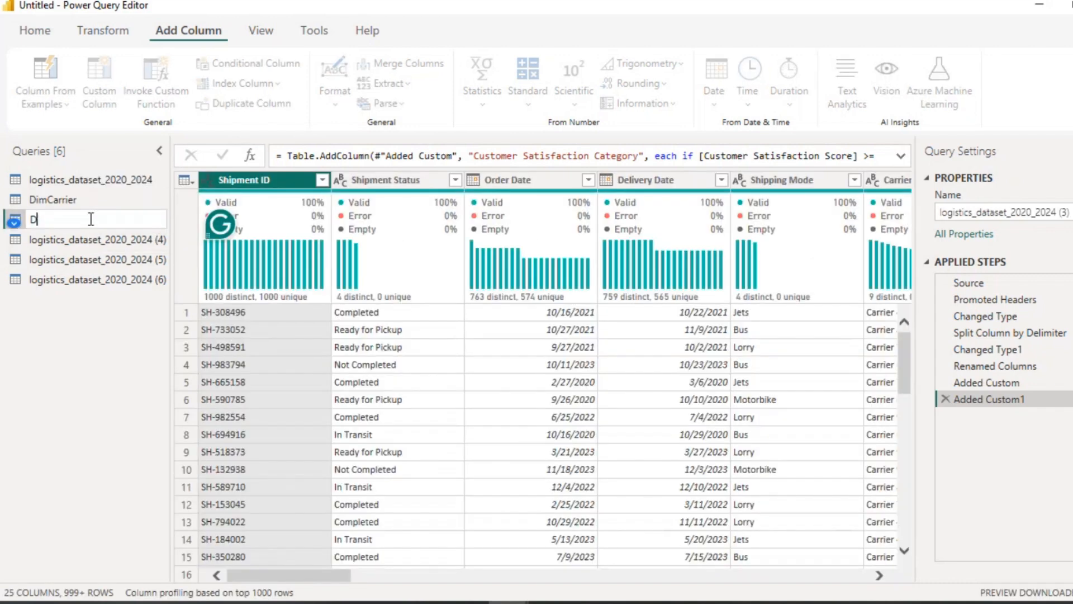
{"action": "type", "text": "imCustomer"}
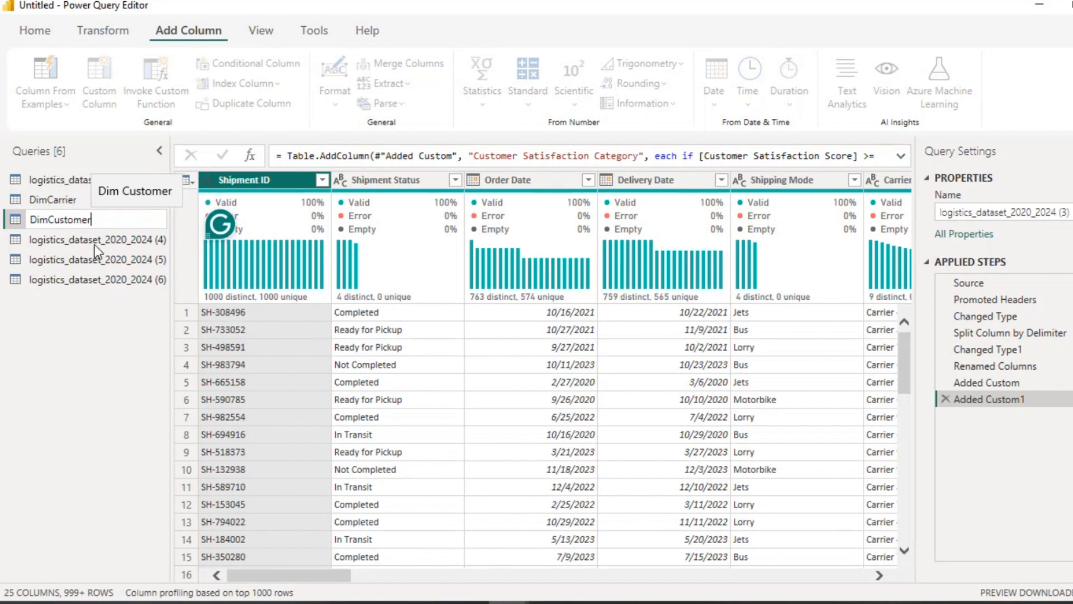
{"action": "key", "text": "Return"}
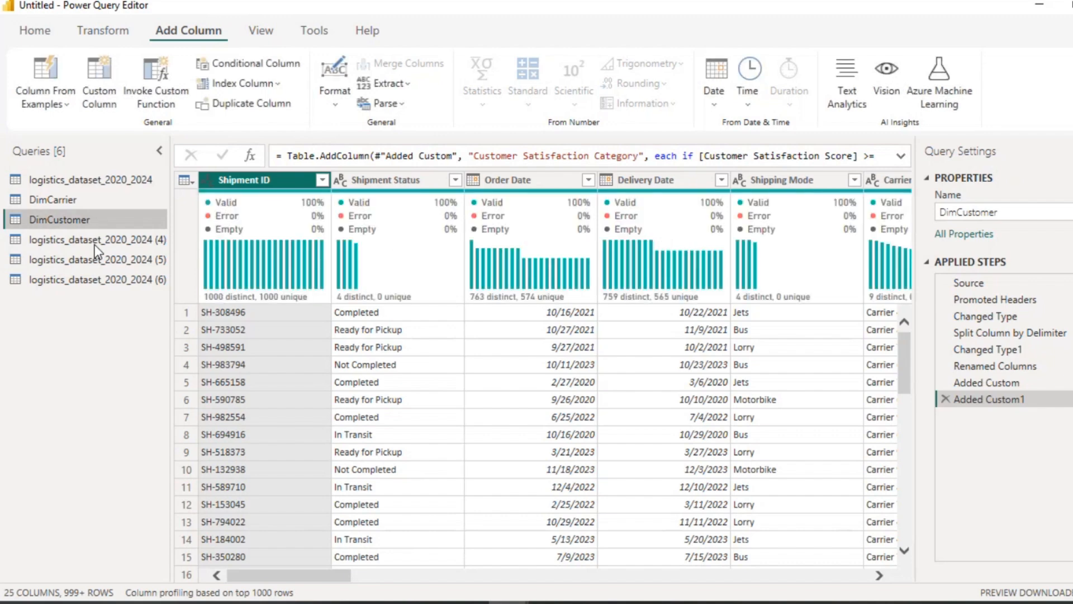
Step: Rename the logistics_dataset_2020_2024 (4) query as DimLocation
{"action": "left_click", "coordinate": [95, 240]}
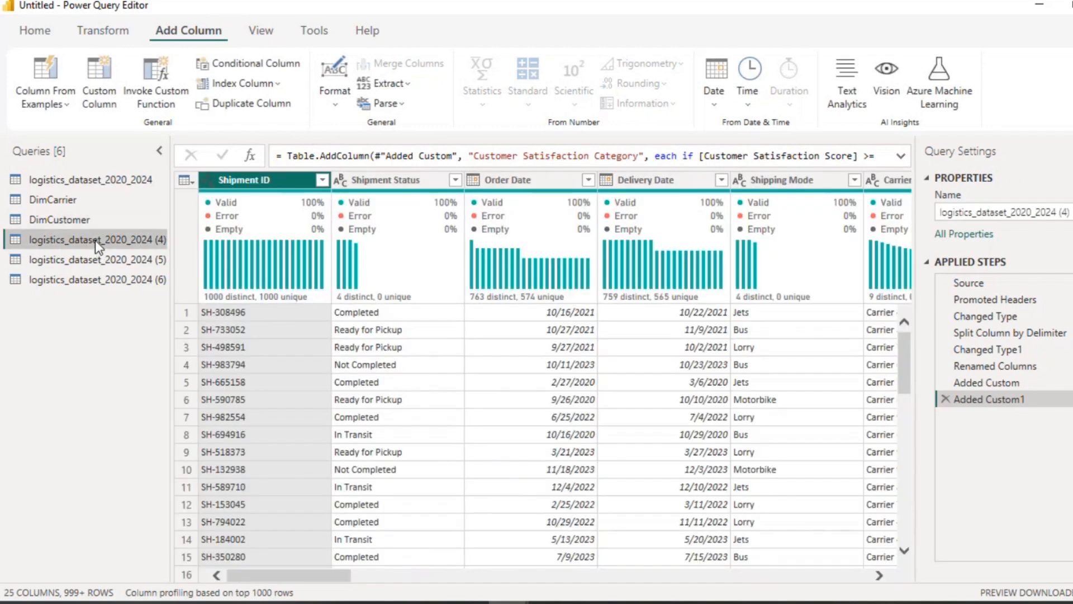
{"action": "double_click", "coordinate": [95, 240]}
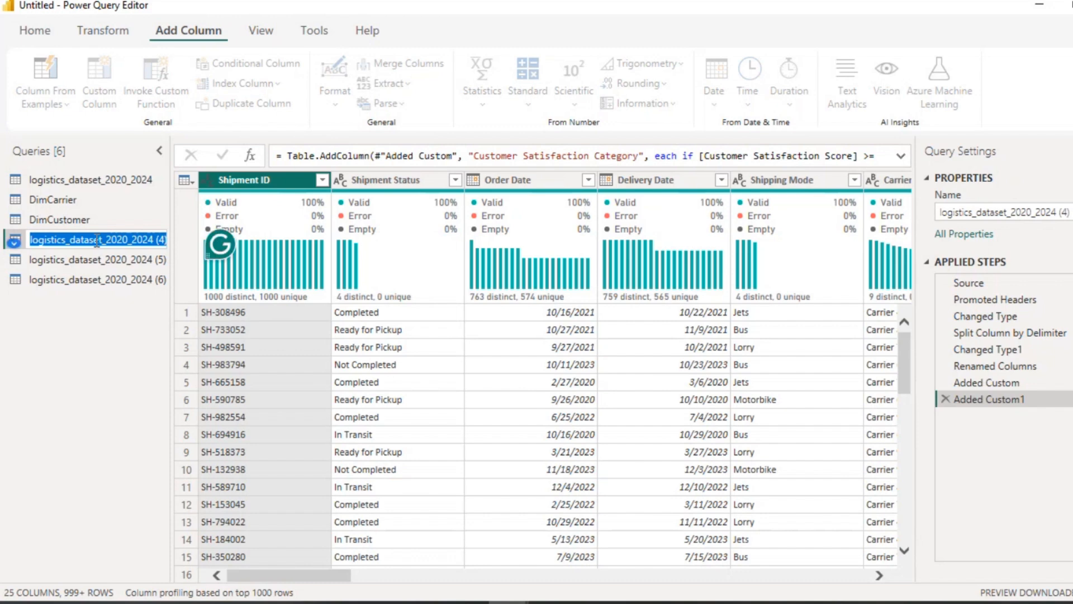
{"action": "type", "text": "Dim"}
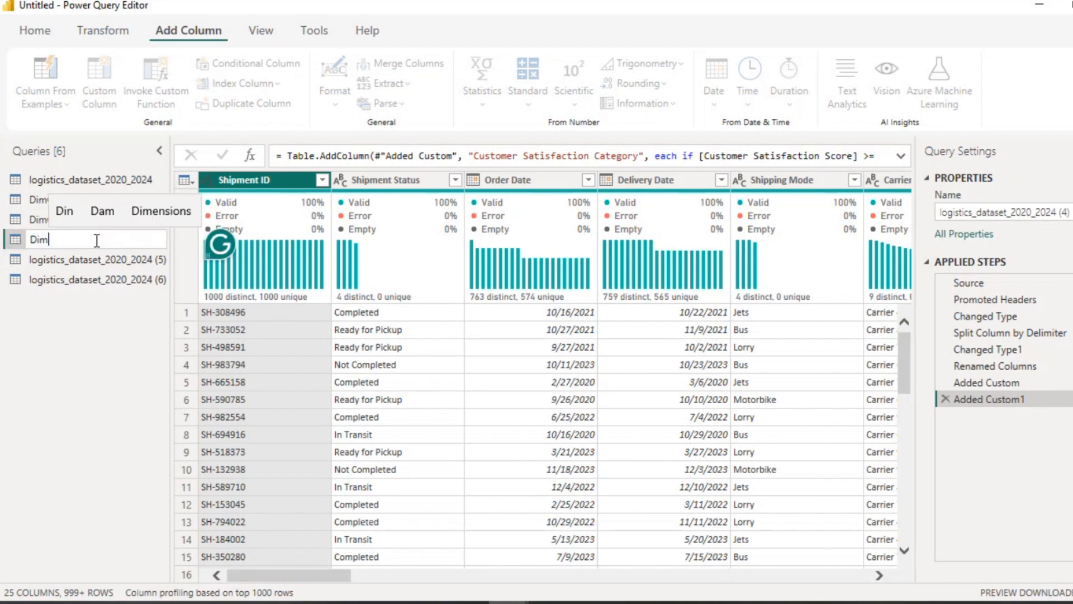
{"action": "type", "text": "Location"}
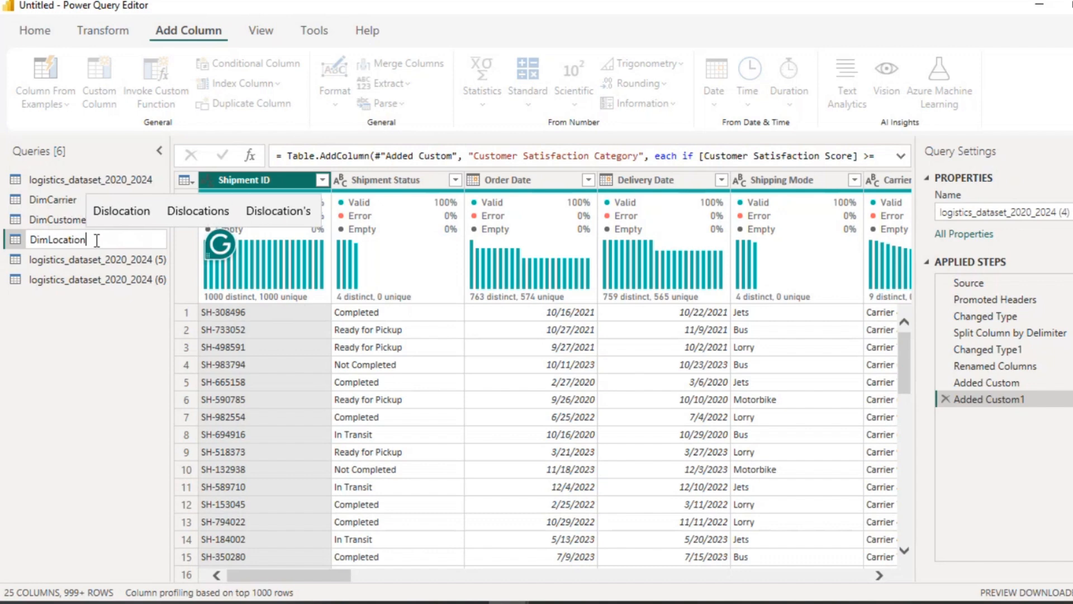
{"action": "key", "text": "Return"}
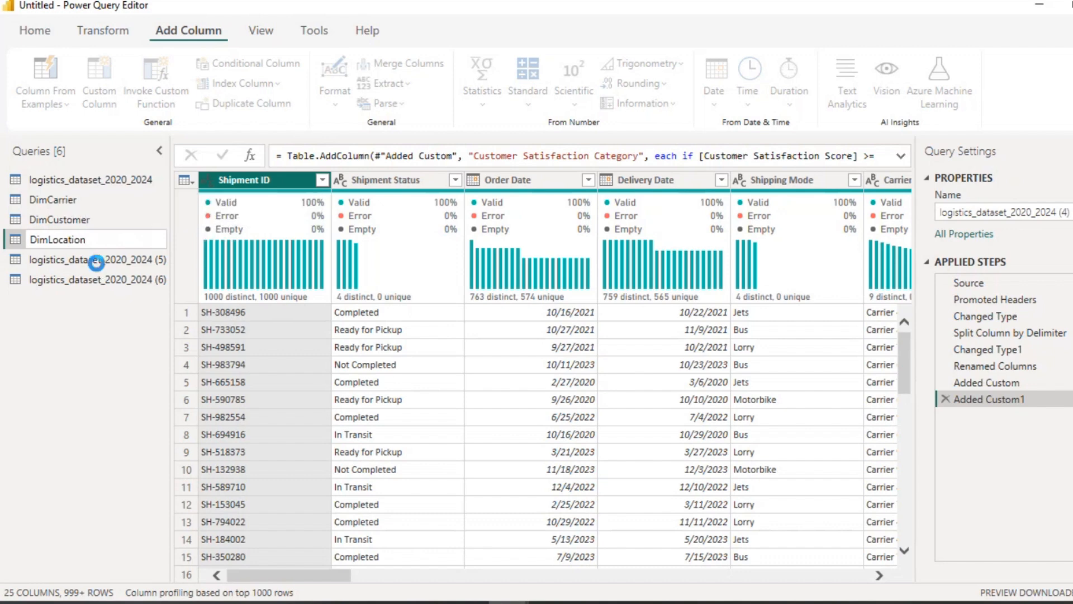
Step: Rename the logistics_dataset_2020_2024 (5) query as DimPayment
{"action": "left_click", "coordinate": [96, 263]}
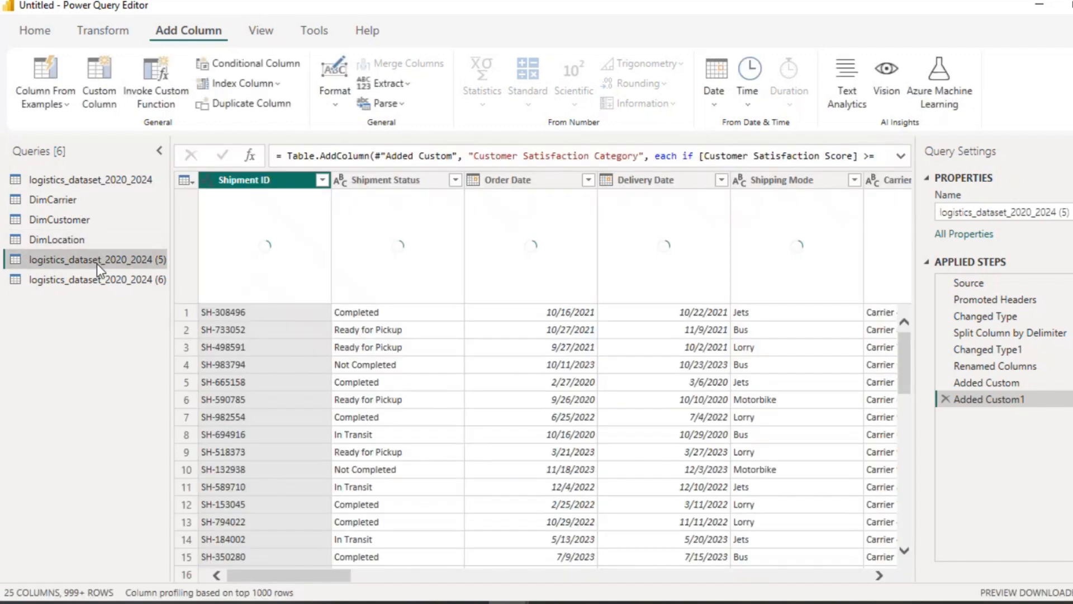
{"action": "double_click", "coordinate": [96, 260]}
{"action": "type", "text": "DimPayment"}
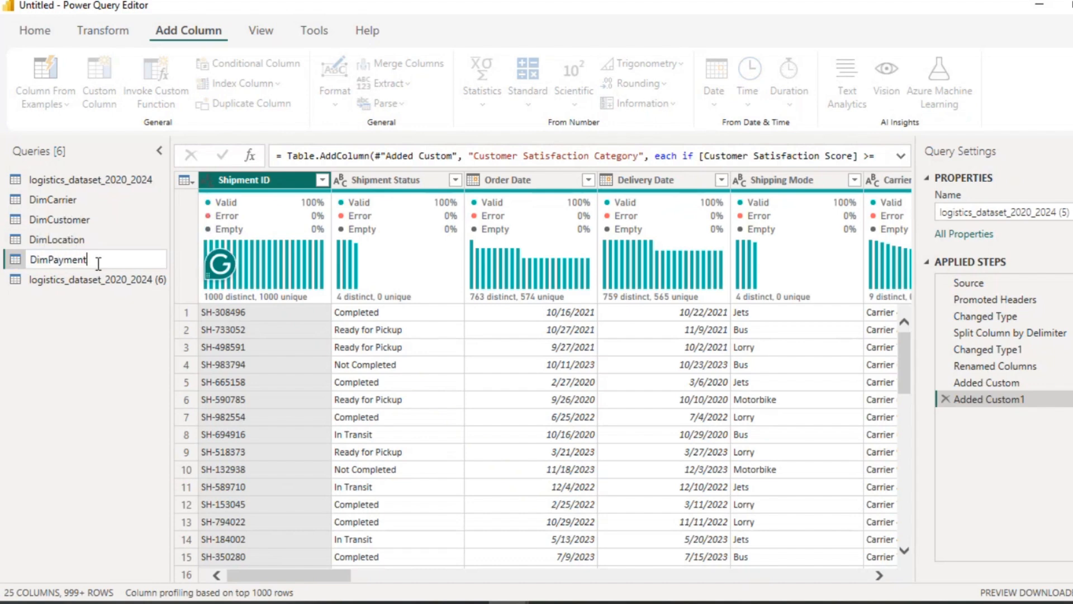
{"action": "key", "text": "Return"}
Step: Rename the logistics_dataset_2020_2024 (6) query as DimShipment
{"action": "left_click", "coordinate": [82, 280]}
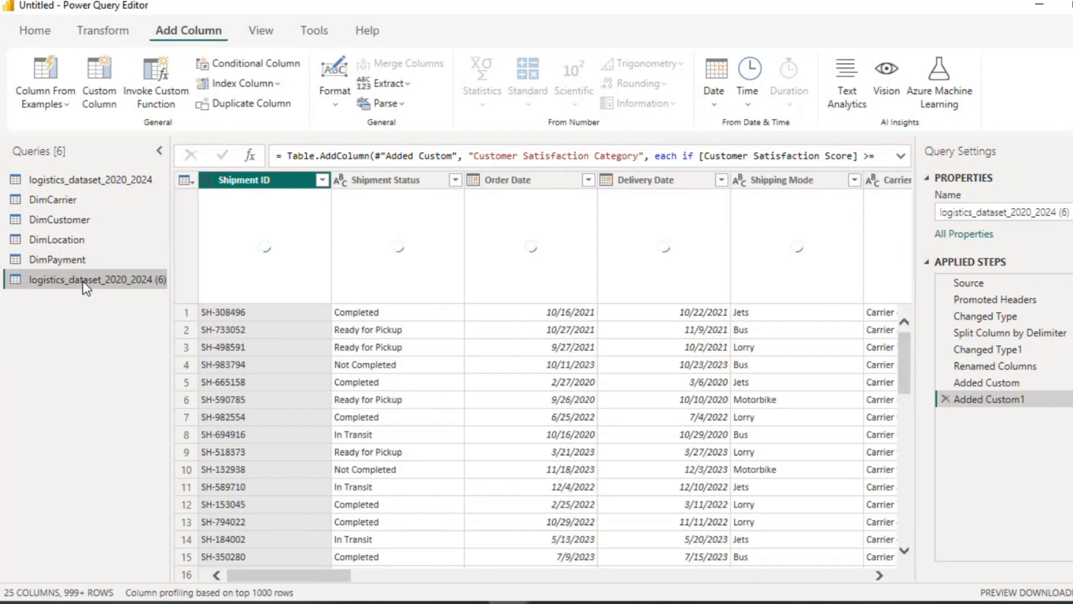
{"action": "double_click", "coordinate": [114, 275]}
{"action": "type", "text": "DimShopment"}
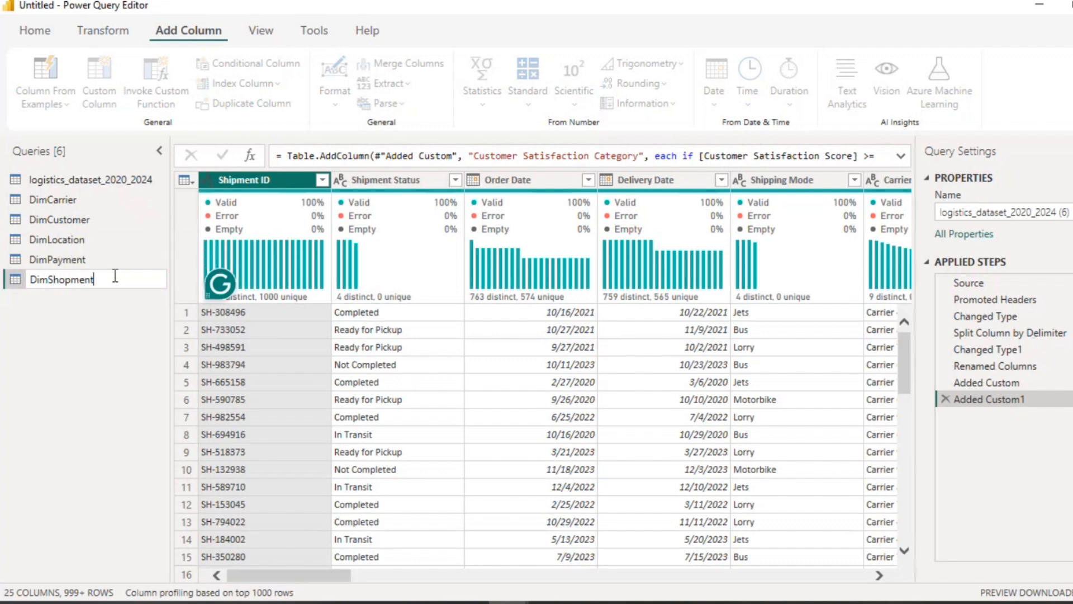
{"action": "key", "text": "BackSpace"}
{"action": "key", "text": "BackSpace"}
{"action": "key", "text": "BackSpace"}
{"action": "key", "text": "BackSpace"}
{"action": "type", "text": "ipment"}
Step: Duplicate the original logistics_dataset_2020_2024 query once more
{"action": "left_click", "coordinate": [126, 179]}
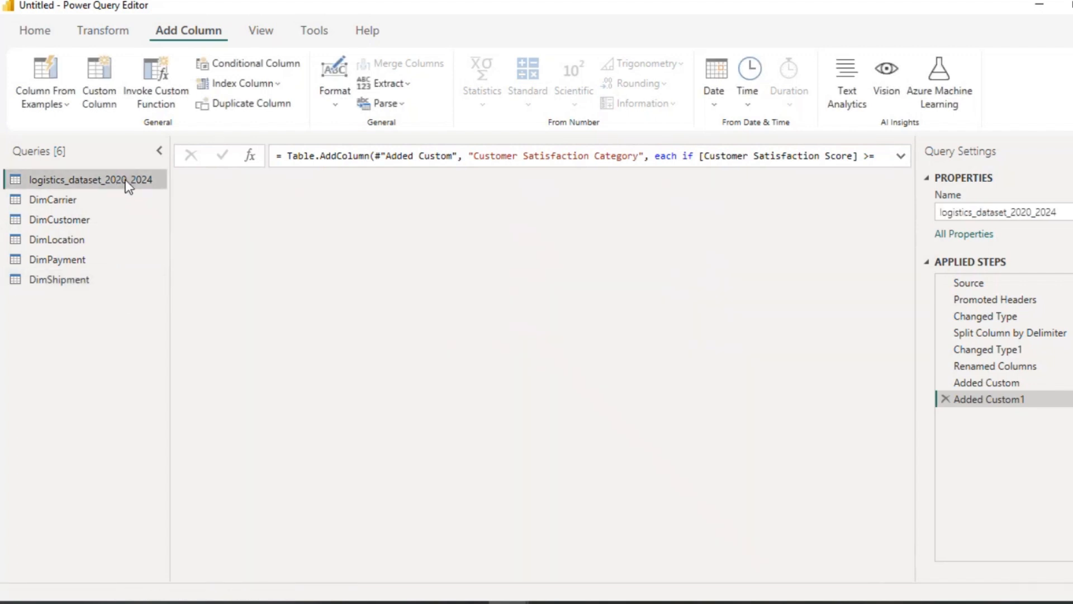
{"action": "right_click", "coordinate": [126, 179]}
{"action": "left_click", "coordinate": [160, 313]}
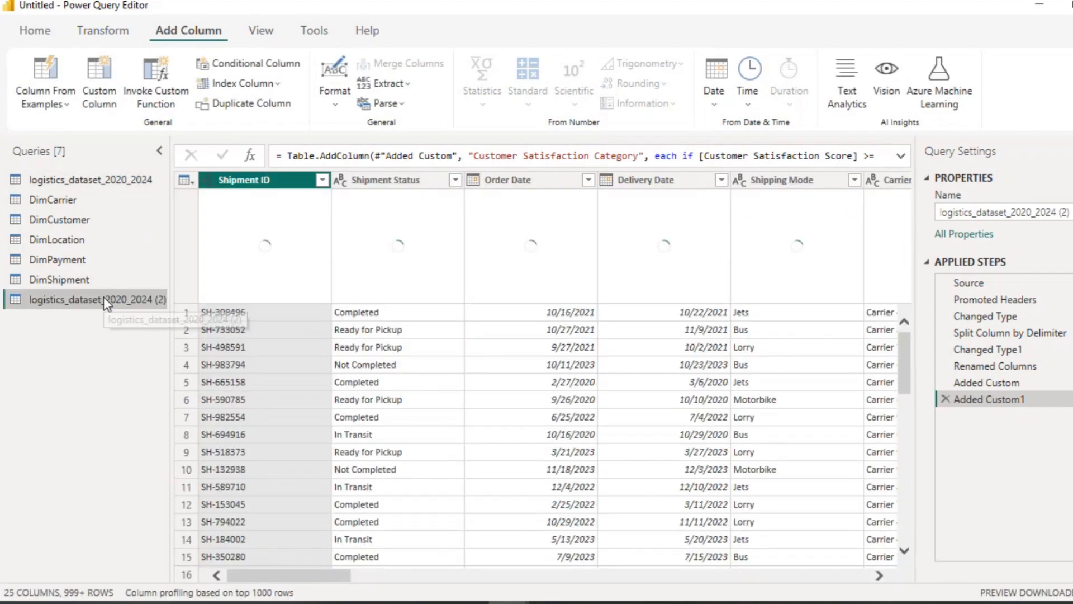
Step: Rename the new logistics_dataset_2020_2024 (2) copy as DimShippingMode
{"action": "double_click", "coordinate": [105, 299]}
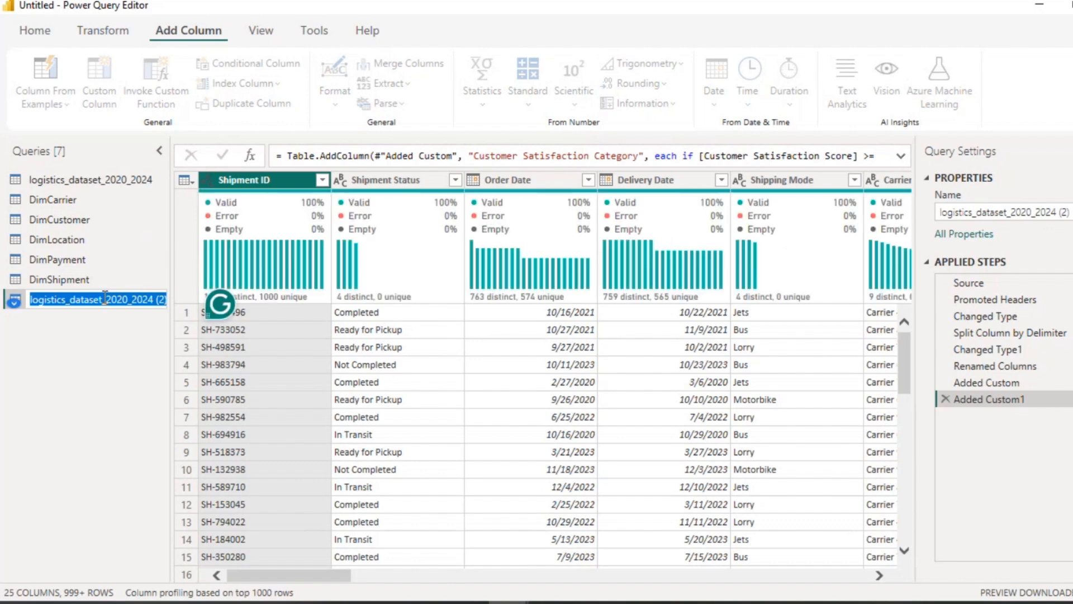
{"action": "type", "text": "DimShipp"}
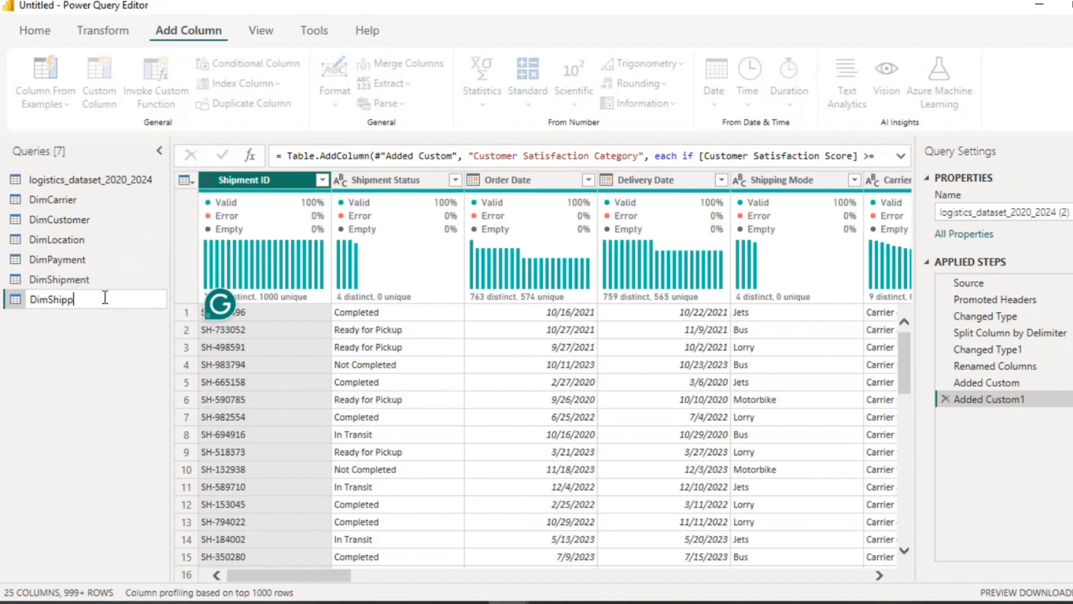
{"action": "type", "text": "ingMode"}
{"action": "key", "text": "Return"}
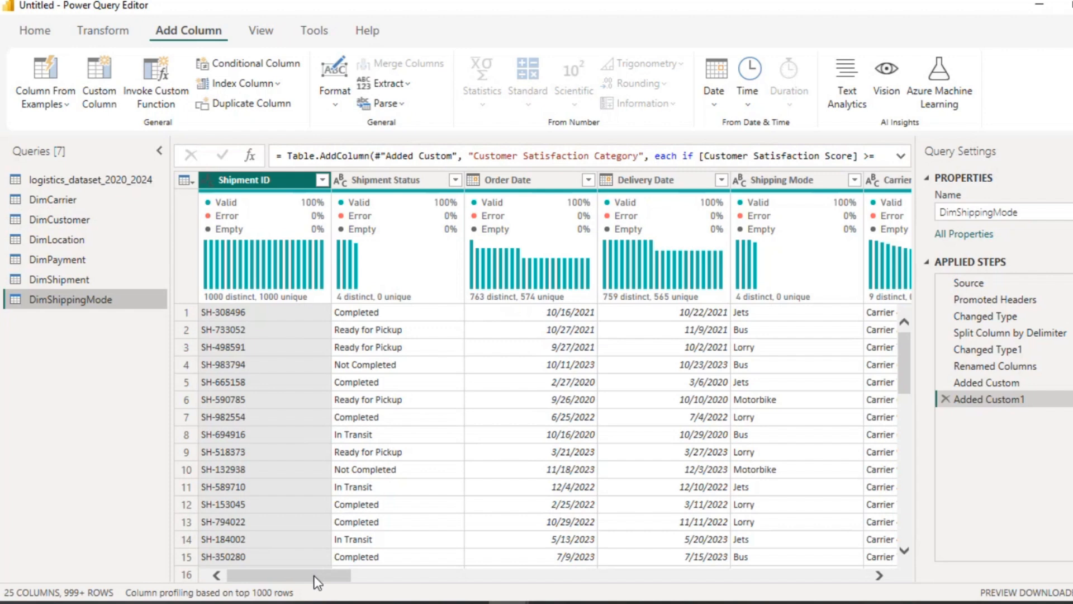
Step: Open the DimCarrier query
{"action": "left_click_drag", "start_coordinate": [324, 574], "coordinate": [370, 568]}
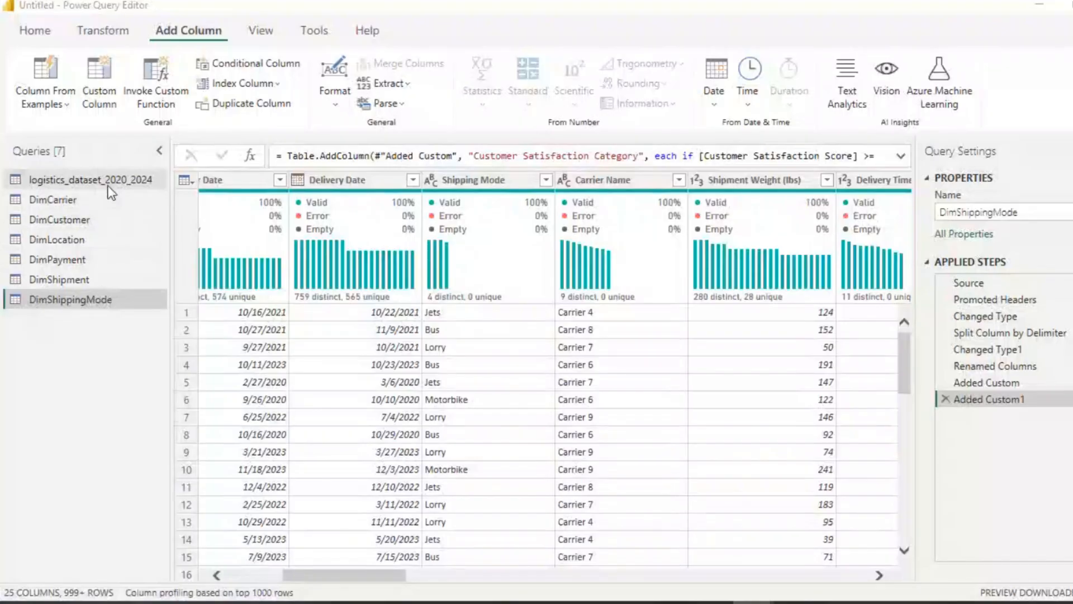
{"action": "left_click", "coordinate": [102, 199]}
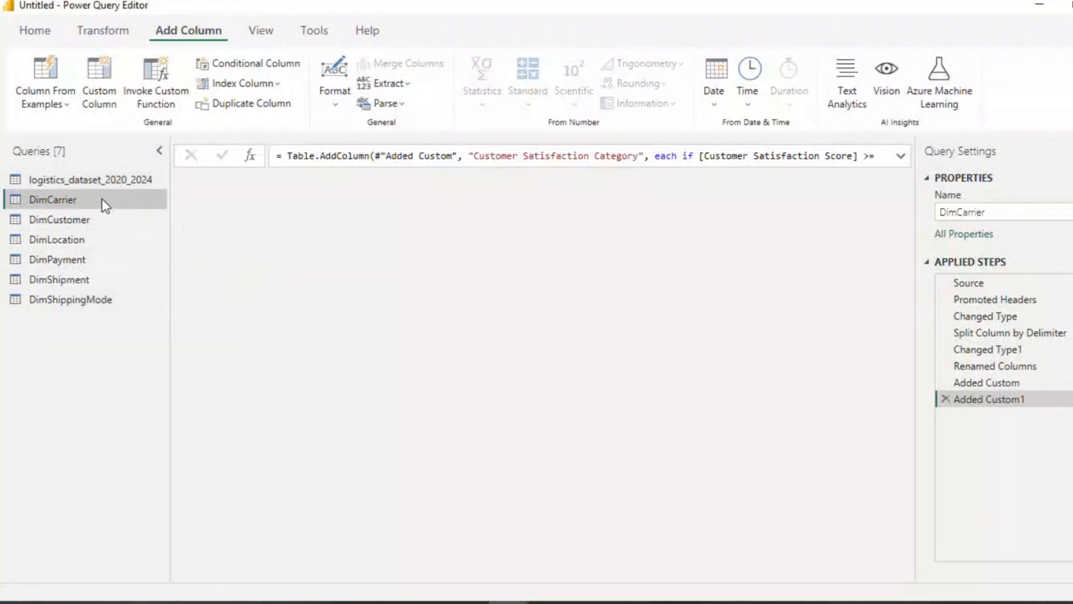
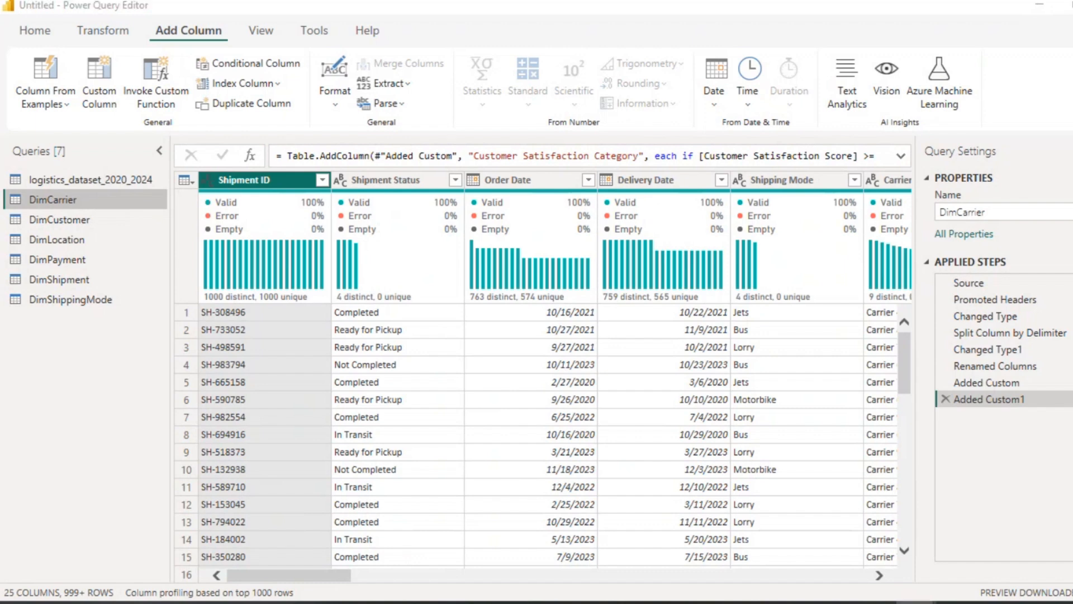
Step: Keep only the Carrier Name and Carrier Performance Category columns in the DimCarrier query
{"action": "left_click", "coordinate": [47, 27]}
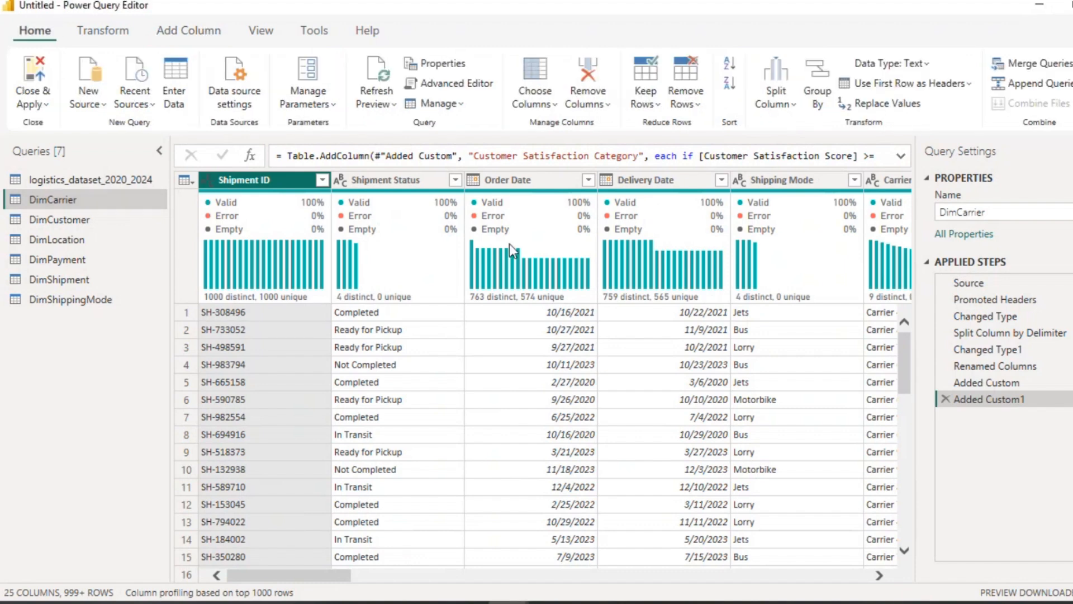
{"action": "left_click", "coordinate": [877, 575]}
{"action": "left_click", "coordinate": [877, 576]}
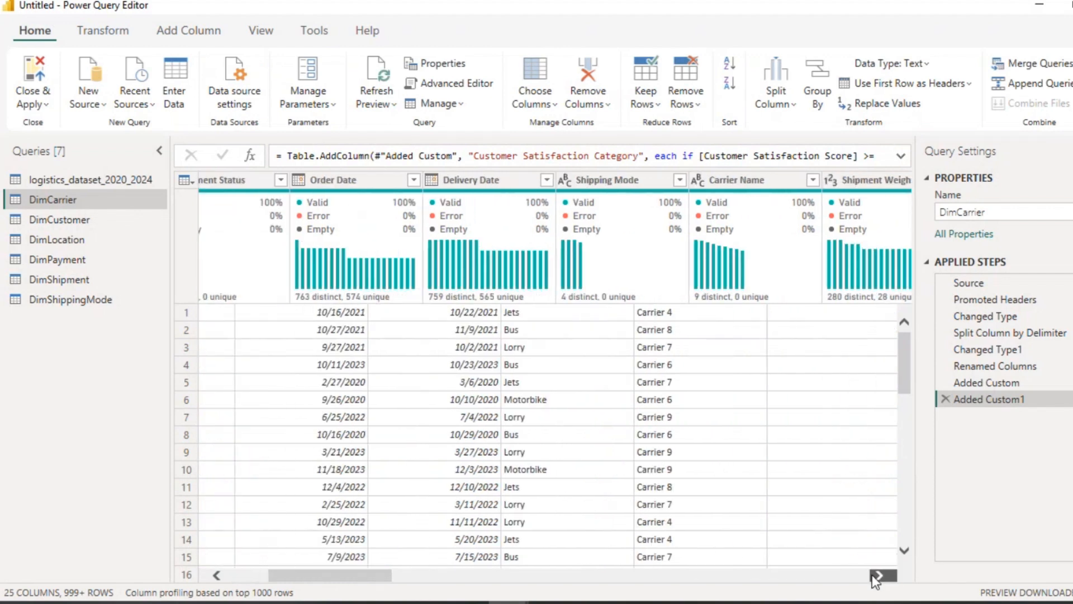
{"action": "left_click", "coordinate": [878, 575]}
{"action": "left_click", "coordinate": [916, 603]}
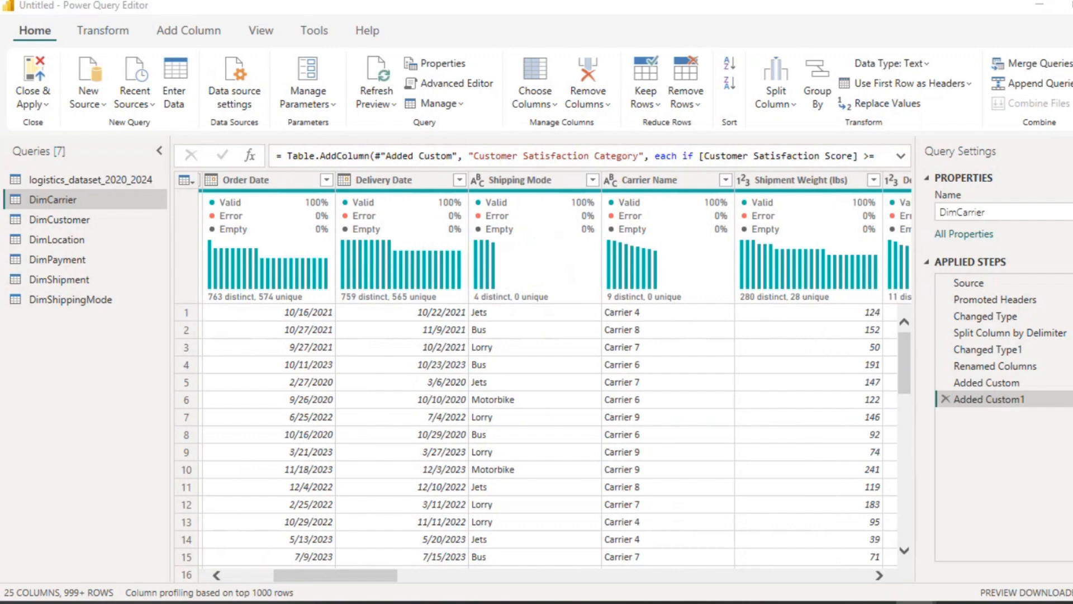
{"action": "left_click", "coordinate": [698, 189]}
{"action": "left_click", "coordinate": [697, 189]}
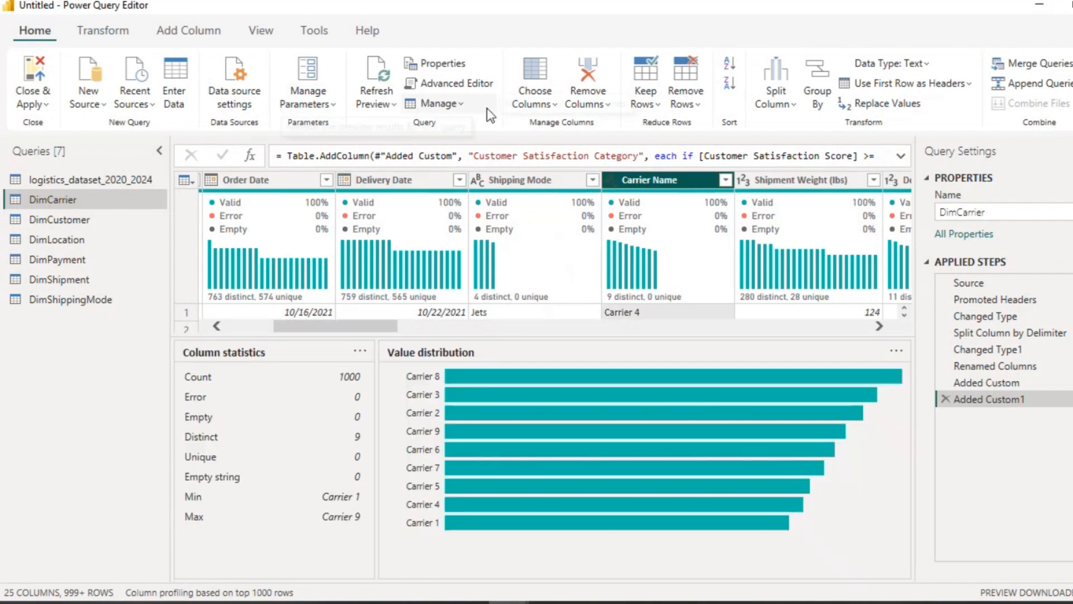
{"action": "left_click", "coordinate": [553, 109]}
{"action": "left_click", "coordinate": [559, 128]}
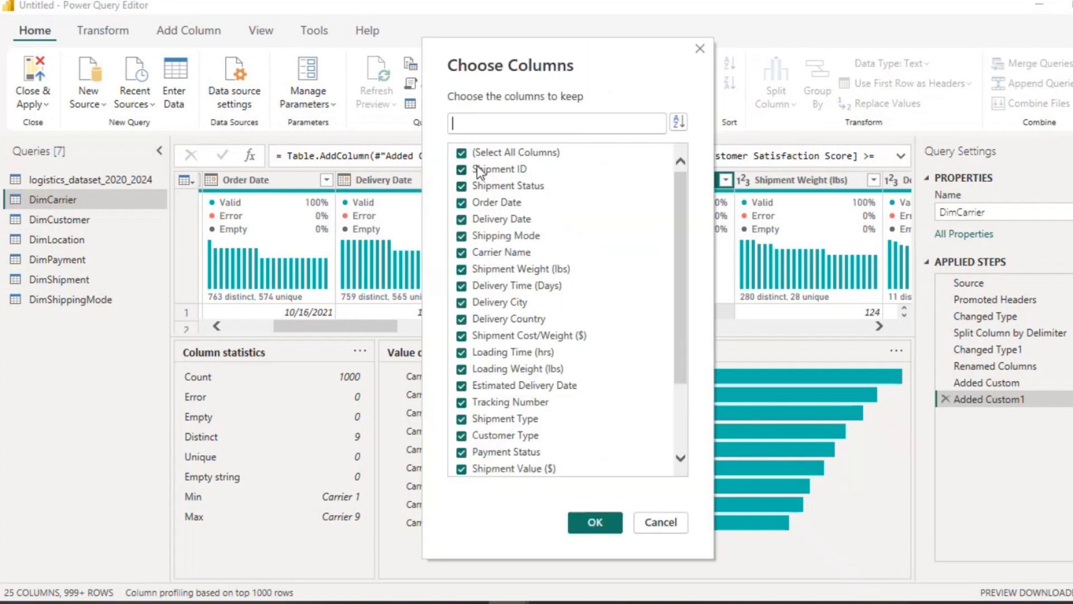
{"action": "scroll", "coordinate": [529, 302], "scroll_direction": "down", "scroll_amount": 3}
{"action": "scroll", "coordinate": [529, 302], "scroll_direction": "up", "scroll_amount": 3}
{"action": "left_click", "coordinate": [461, 153]}
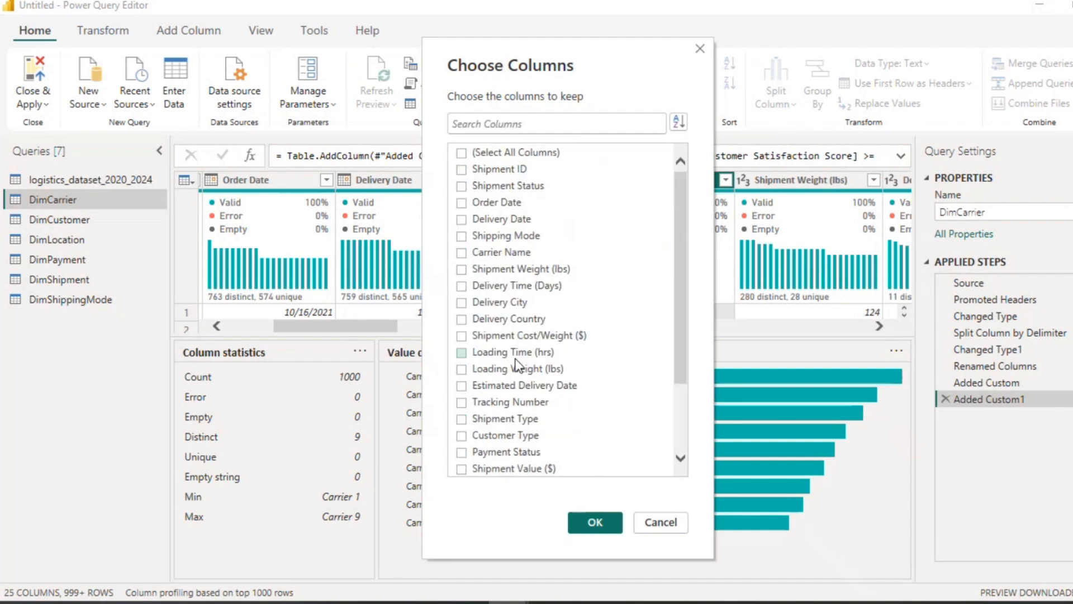
{"action": "scroll", "coordinate": [516, 361], "scroll_direction": "down", "scroll_amount": 2}
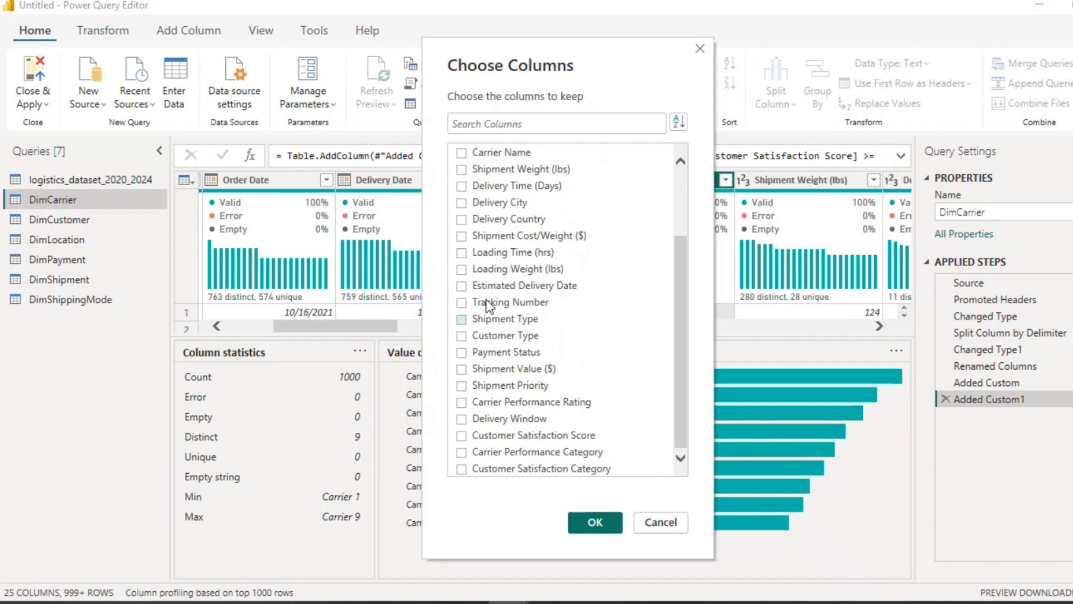
{"action": "left_click", "coordinate": [462, 153]}
{"action": "left_click", "coordinate": [461, 405]}
{"action": "left_click", "coordinate": [461, 407]}
{"action": "left_click", "coordinate": [464, 453]}
{"action": "left_click", "coordinate": [595, 524]}
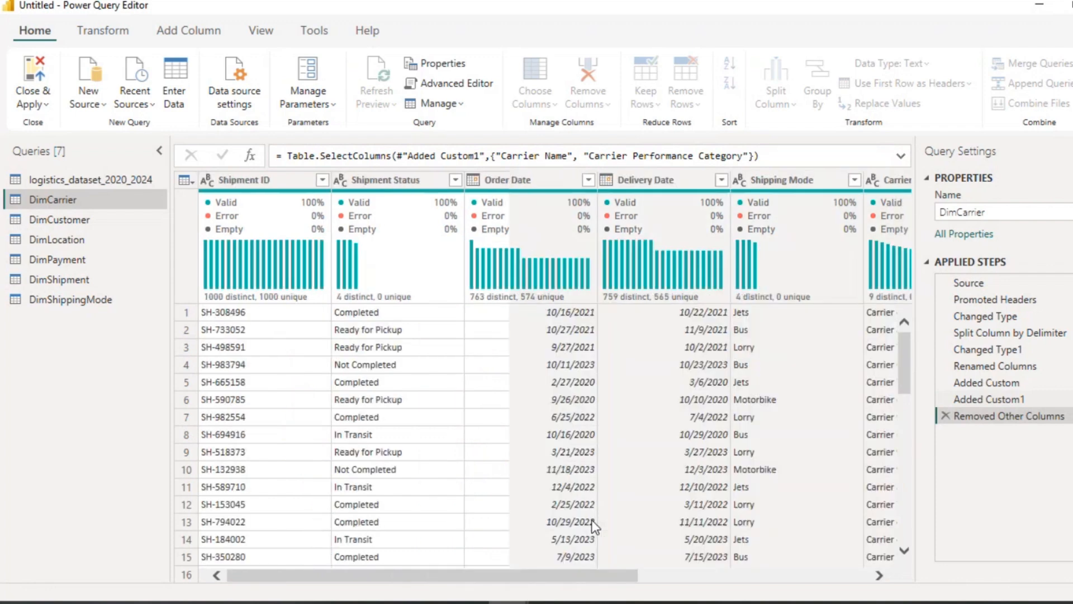
Step: Remove duplicate rows based on Carrier Name, then delete that applied step
{"action": "scroll", "coordinate": [370, 445], "scroll_direction": "down", "scroll_amount": 18}
{"action": "scroll", "coordinate": [370, 446], "scroll_direction": "up", "scroll_amount": 12}
{"action": "scroll", "coordinate": [373, 451], "scroll_direction": "up", "scroll_amount": 7}
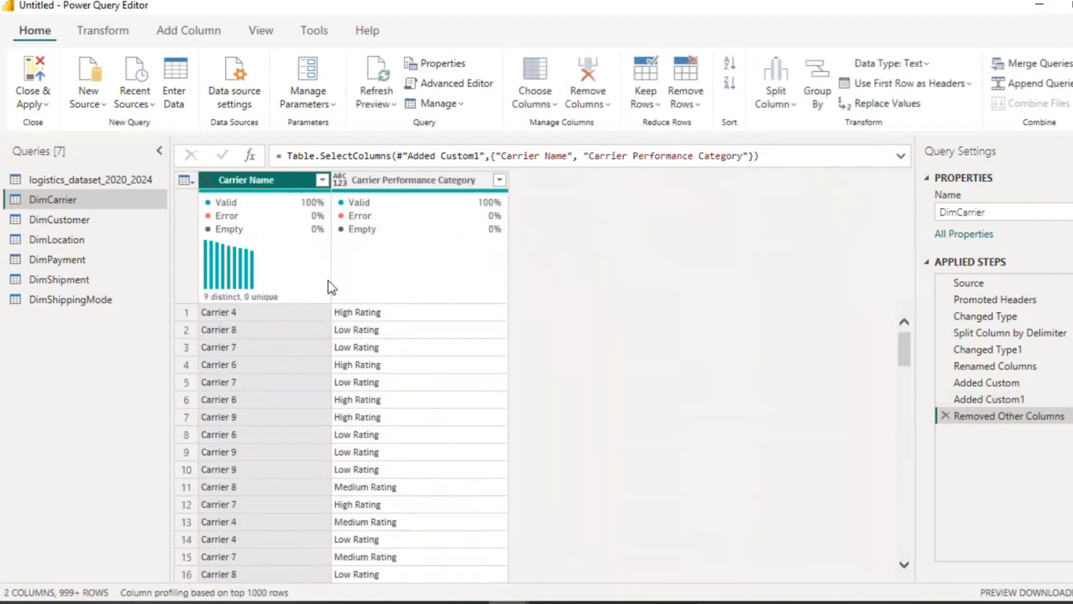
{"action": "right_click", "coordinate": [265, 185]}
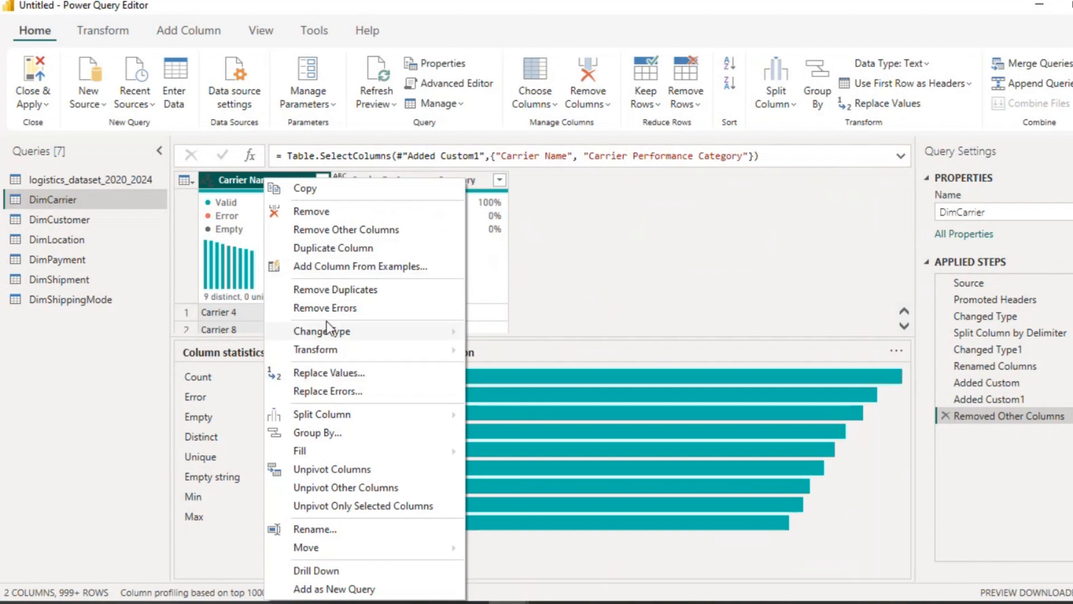
{"action": "left_click", "coordinate": [333, 293]}
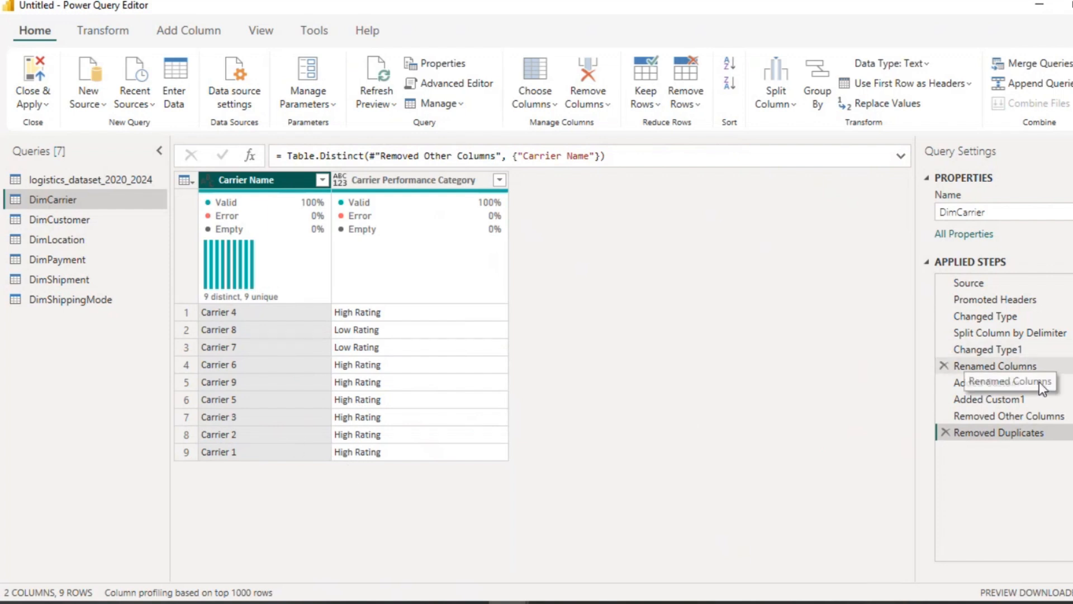
{"action": "left_click", "coordinate": [946, 433]}
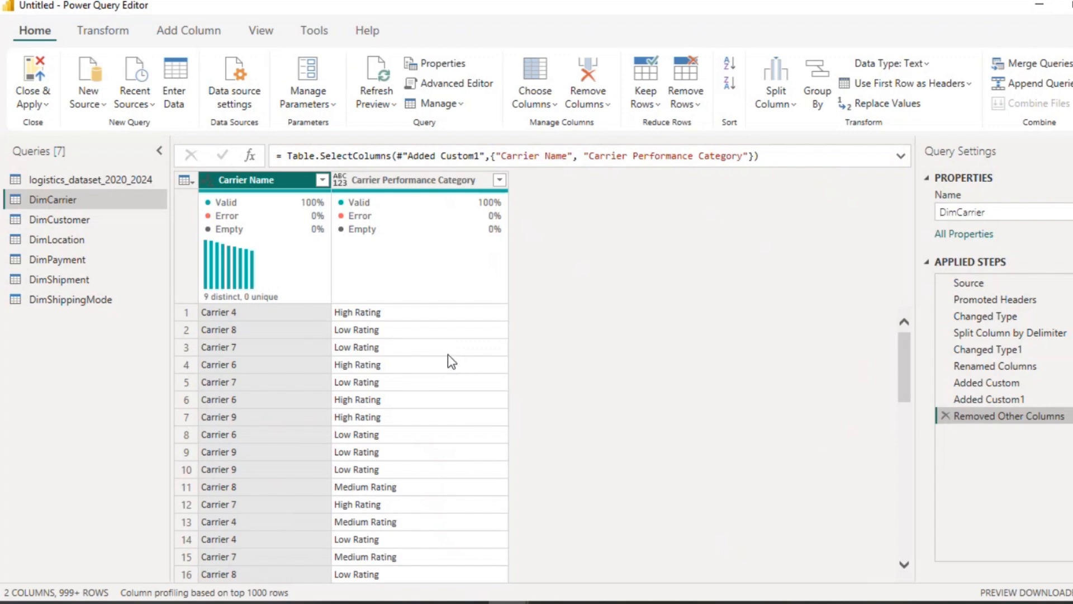
Step: Remove the Carrier Performance Category column and remove duplicate carrier names
{"action": "right_click", "coordinate": [404, 186]}
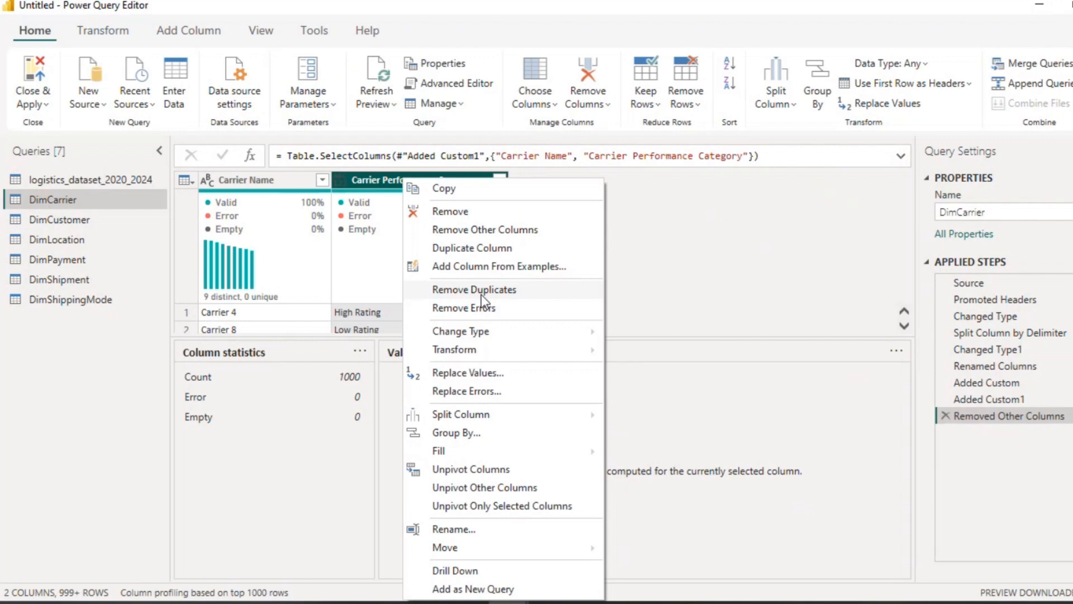
{"action": "left_click", "coordinate": [458, 212]}
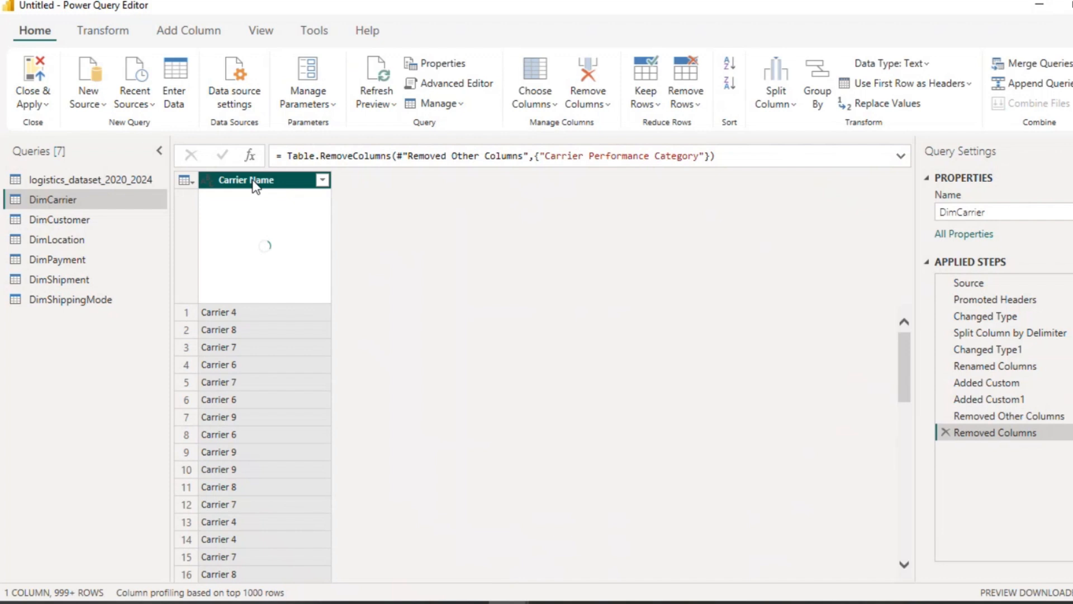
{"action": "right_click", "coordinate": [256, 181]}
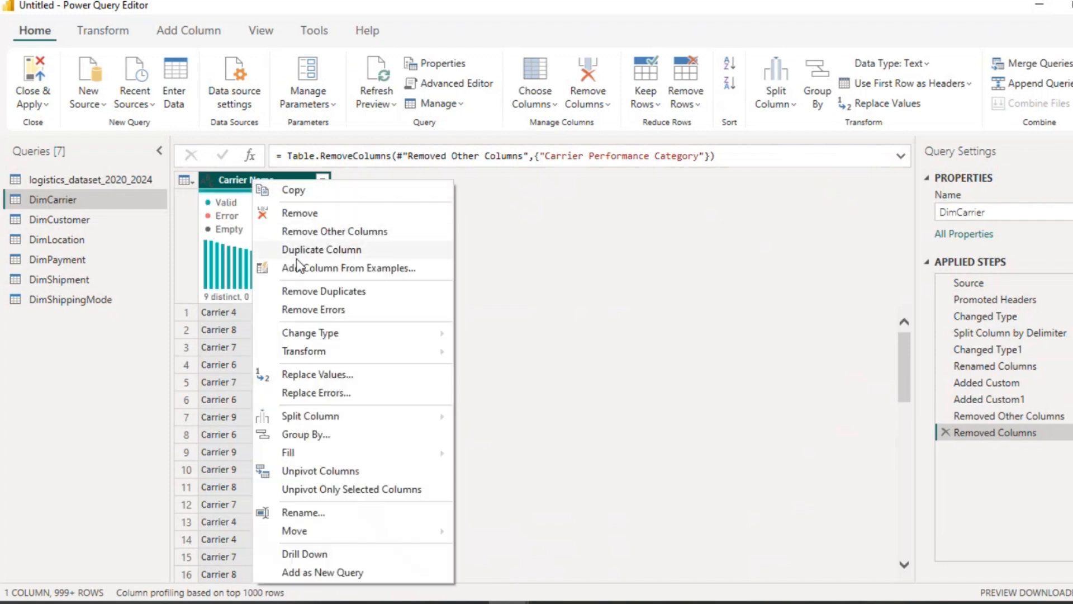
{"action": "left_click", "coordinate": [294, 292]}
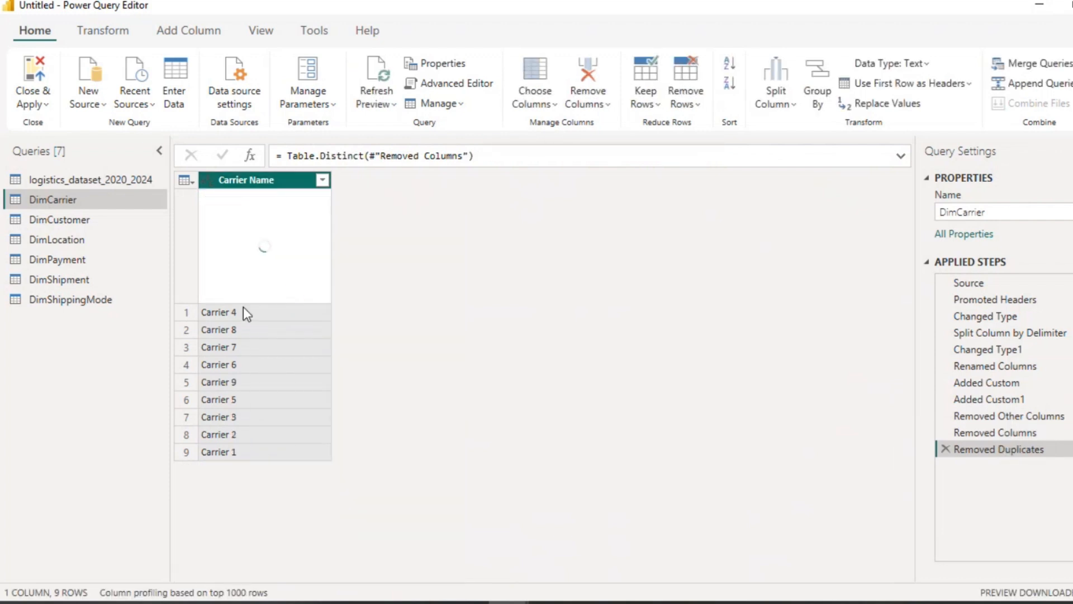
{"action": "mouse_move", "coordinate": [224, 302]}
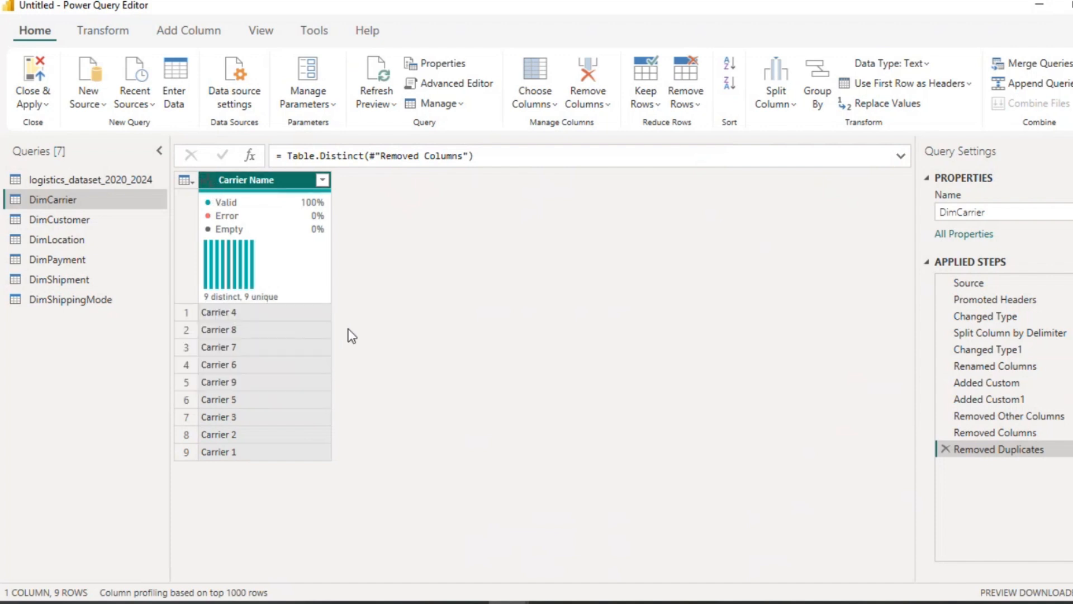
Step: Add an index column starting from 1 and rename it Carrier ID
{"action": "left_click", "coordinate": [176, 24]}
{"action": "left_click", "coordinate": [276, 85]}
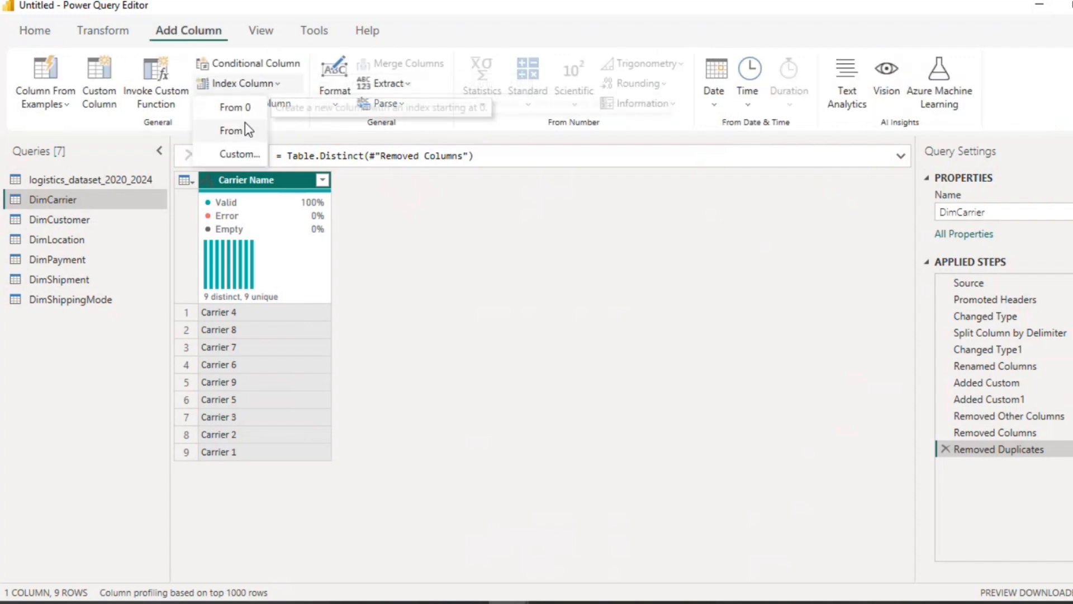
{"action": "left_click", "coordinate": [245, 128]}
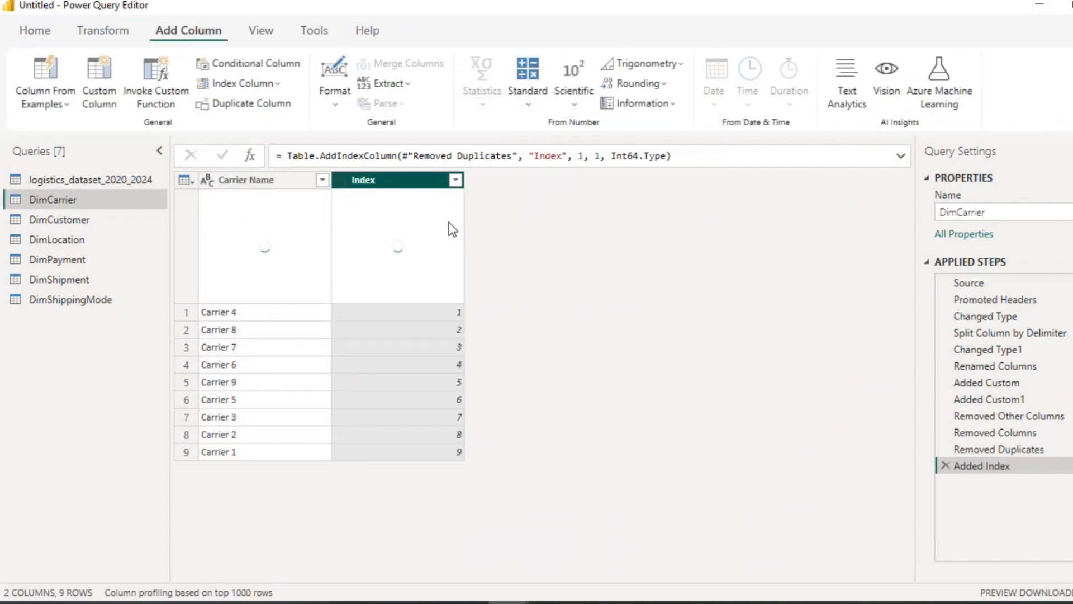
{"action": "double_click", "coordinate": [386, 179]}
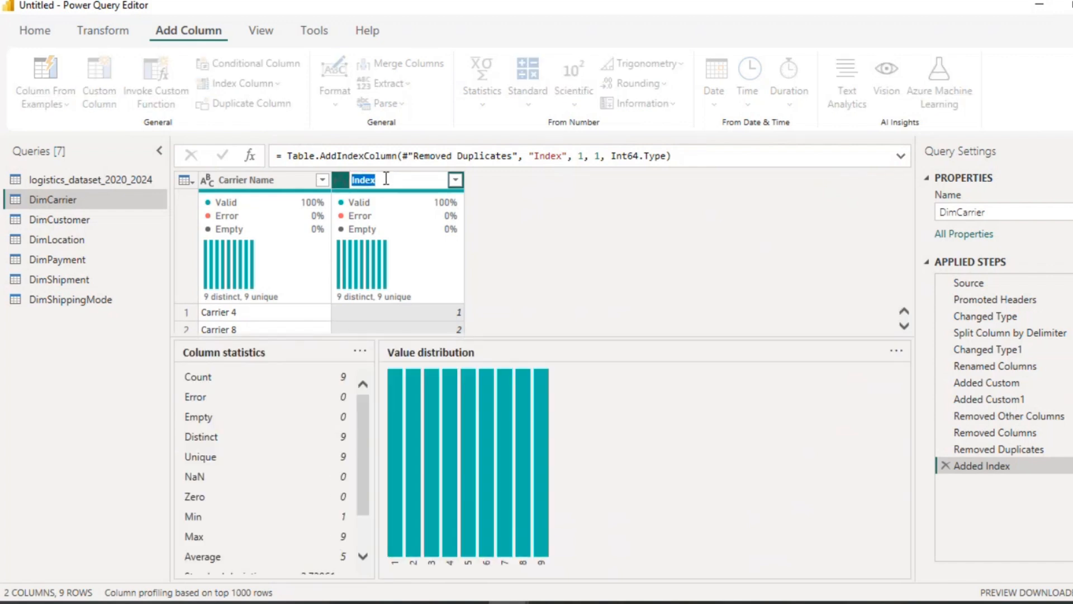
{"action": "type", "text": "C"}
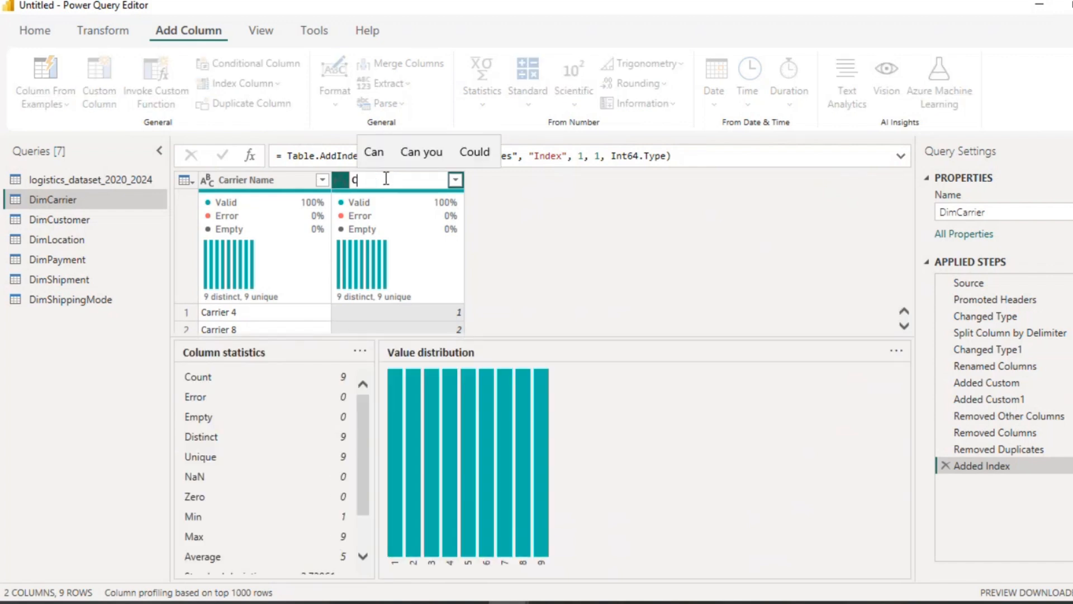
{"action": "type", "text": "arrie"}
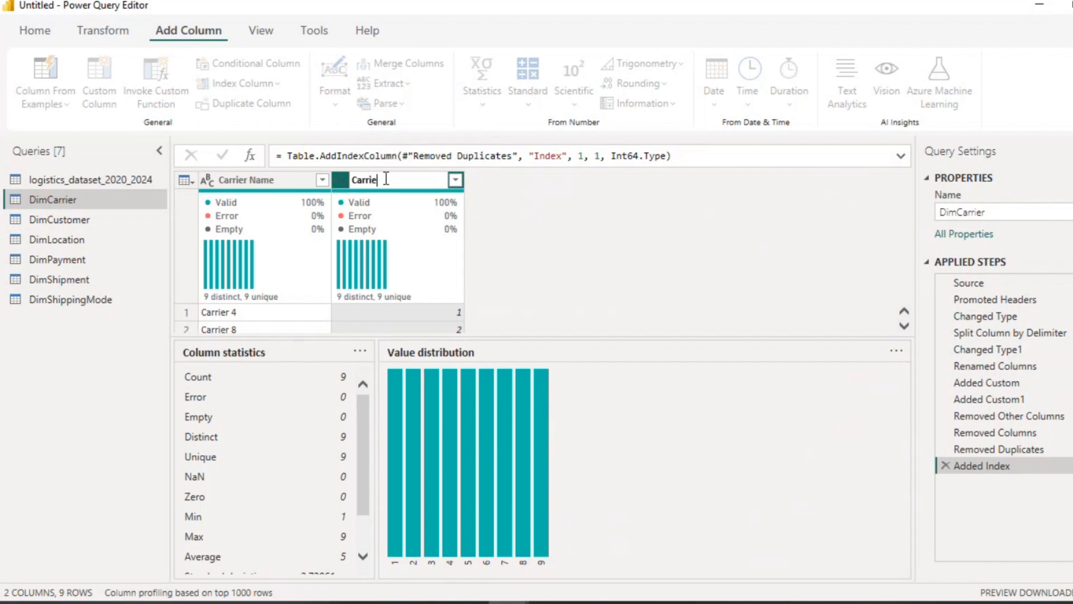
{"action": "type", "text": "r ID"}
{"action": "key", "text": "Return"}
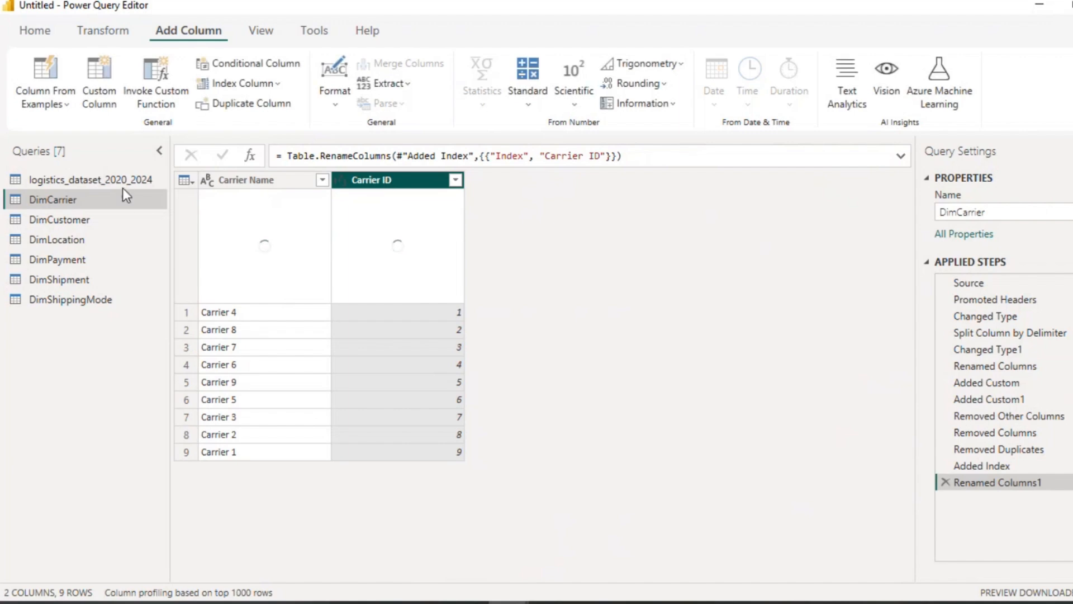
{"action": "left_click", "coordinate": [123, 180]}
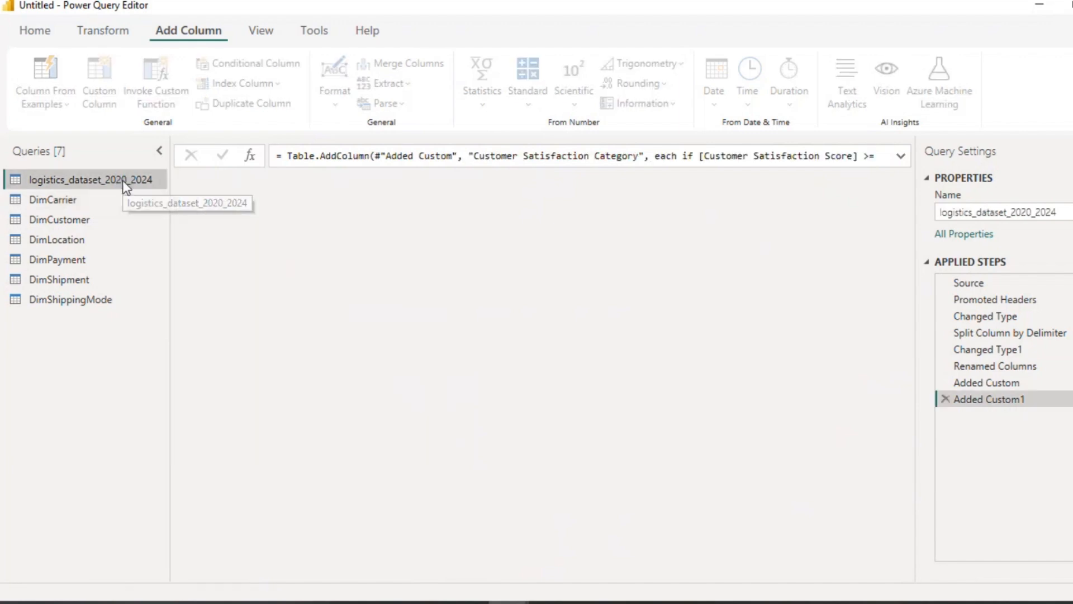
{"action": "right_click", "coordinate": [123, 180]}
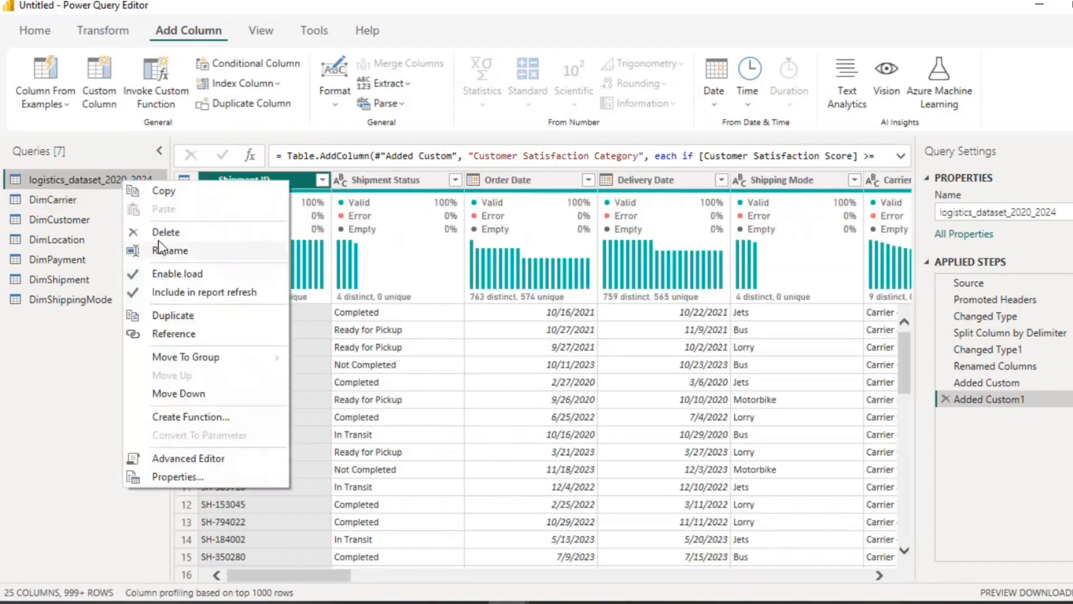
{"action": "left_click", "coordinate": [161, 233]}
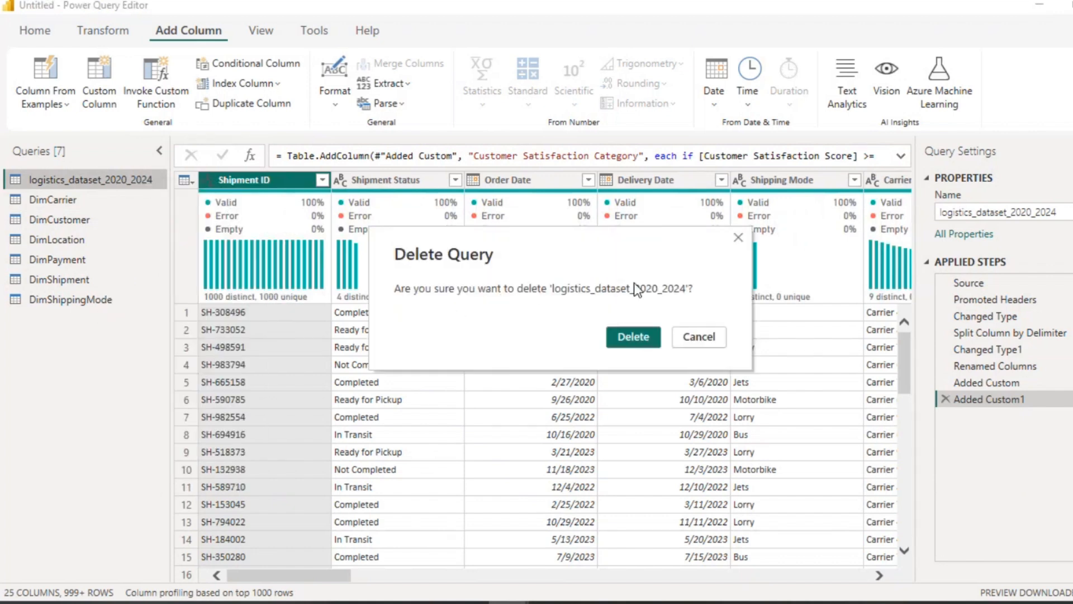
{"action": "left_click", "coordinate": [738, 240]}
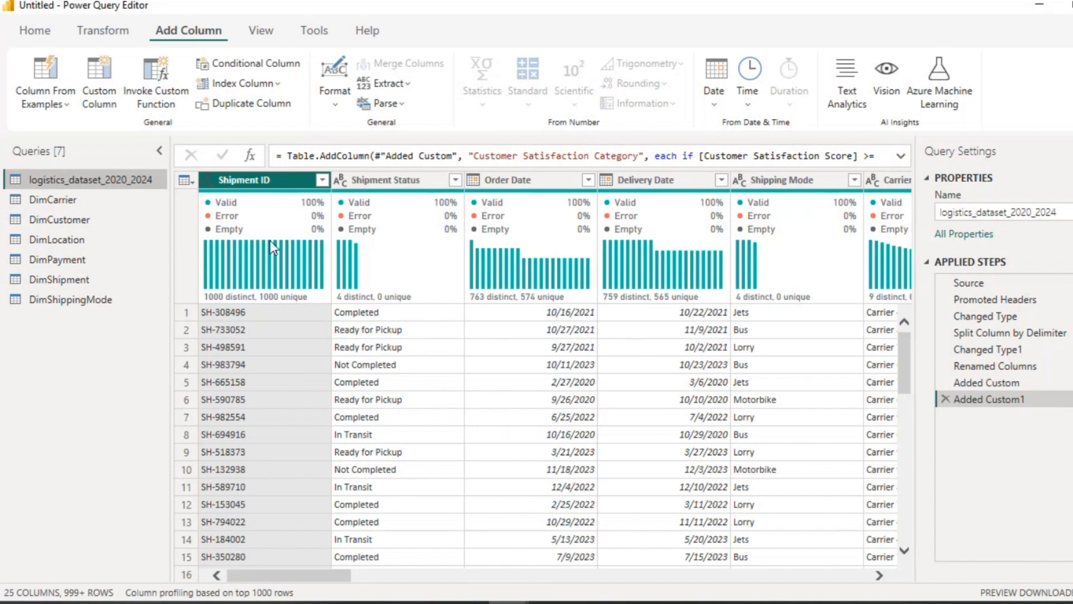
Step: Duplicate the original logistics_dataset_2020_2024 query and move the copy below DimCarrier
{"action": "right_click", "coordinate": [109, 173]}
{"action": "left_click", "coordinate": [150, 306]}
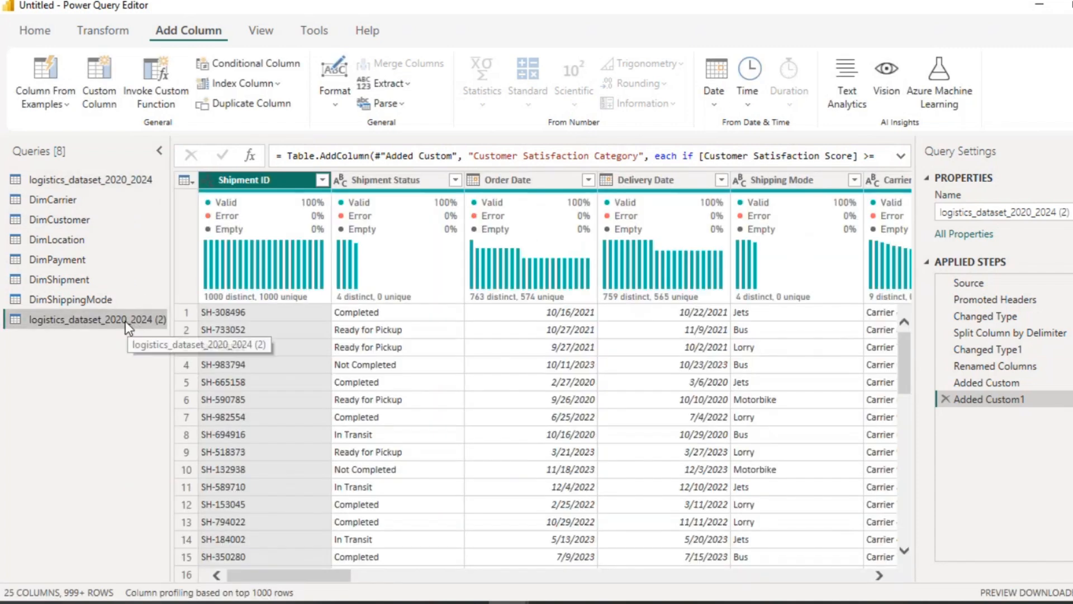
{"action": "left_click_drag", "start_coordinate": [125, 321], "coordinate": [77, 224]}
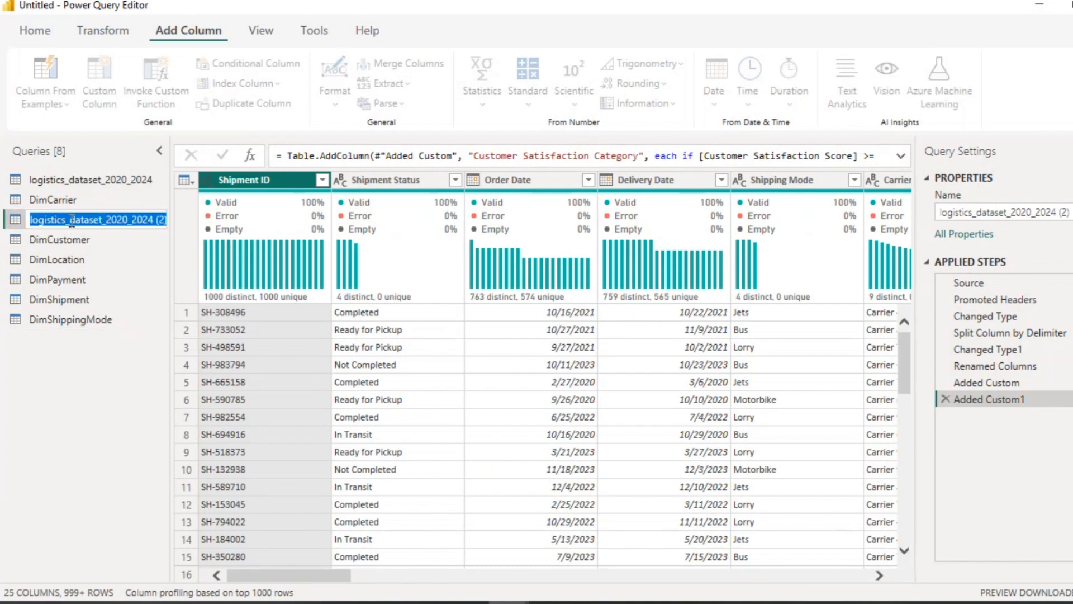
Step: Rename the new copy as DimCarrier Rating Category
{"action": "double_click", "coordinate": [73, 221]}
{"action": "type", "text": "DimCa"}
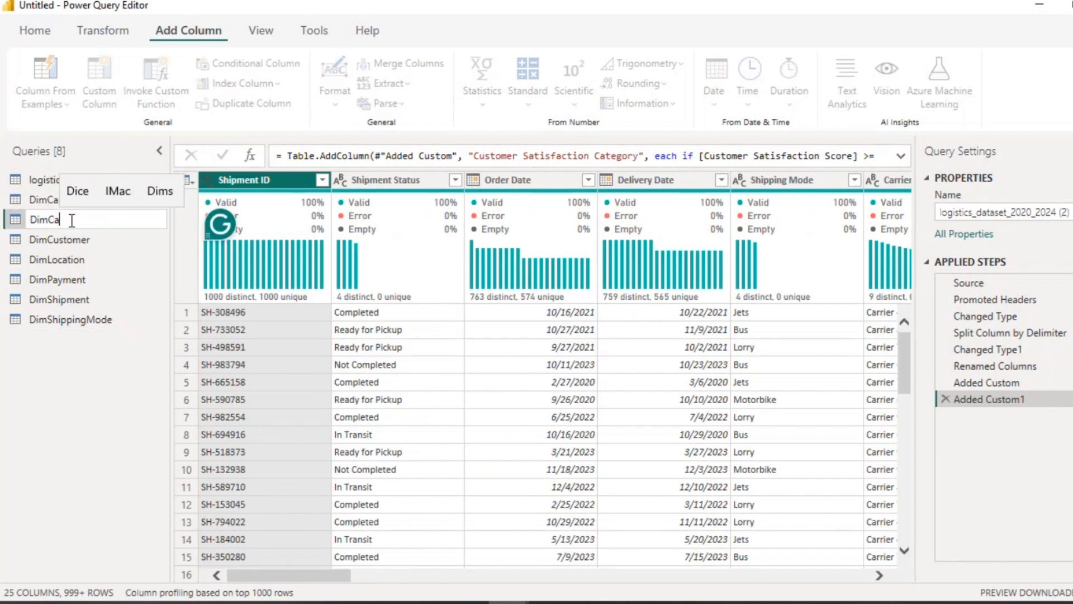
{"action": "type", "text": "rrier "}
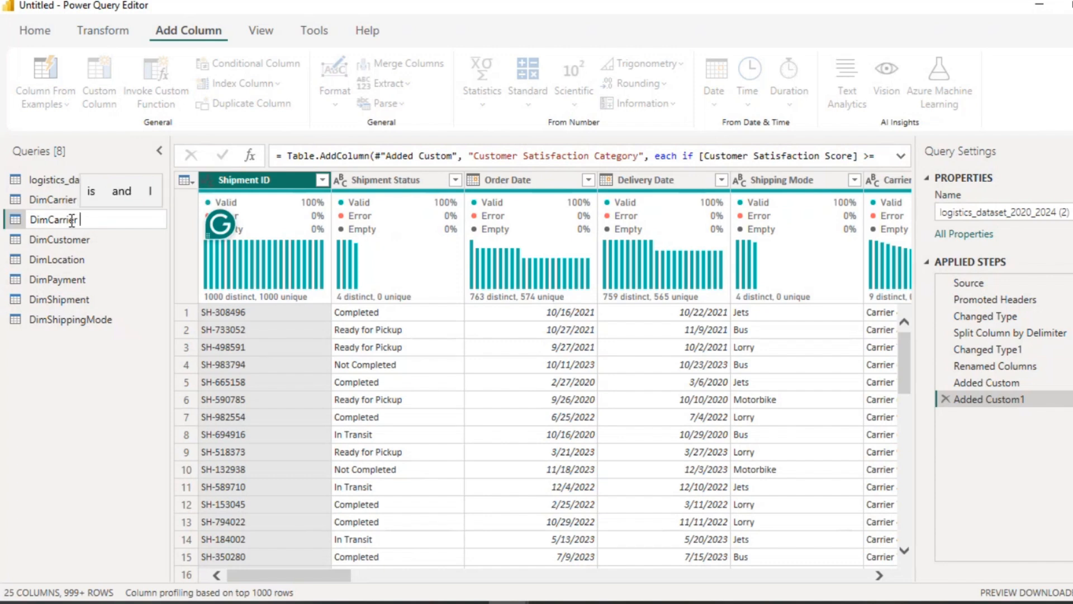
{"action": "type", "text": "Ratin CAT"}
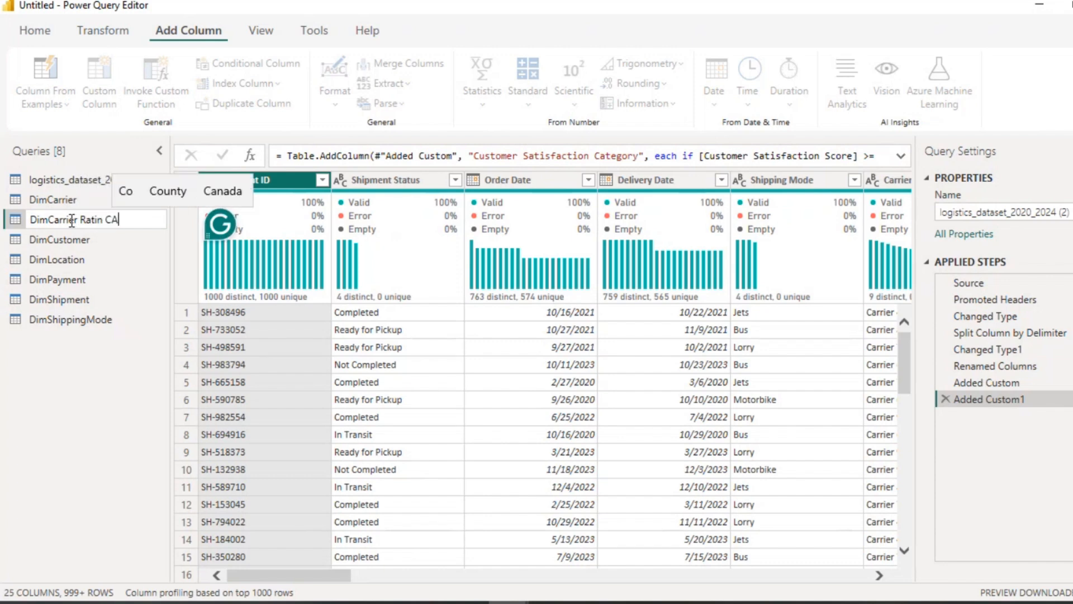
{"action": "key", "text": "BackSpace"}
{"action": "key", "text": "BackSpace"}
{"action": "key", "text": "BackSpace"}
{"action": "key", "text": "BackSpace"}
{"action": "type", "text": "g"}
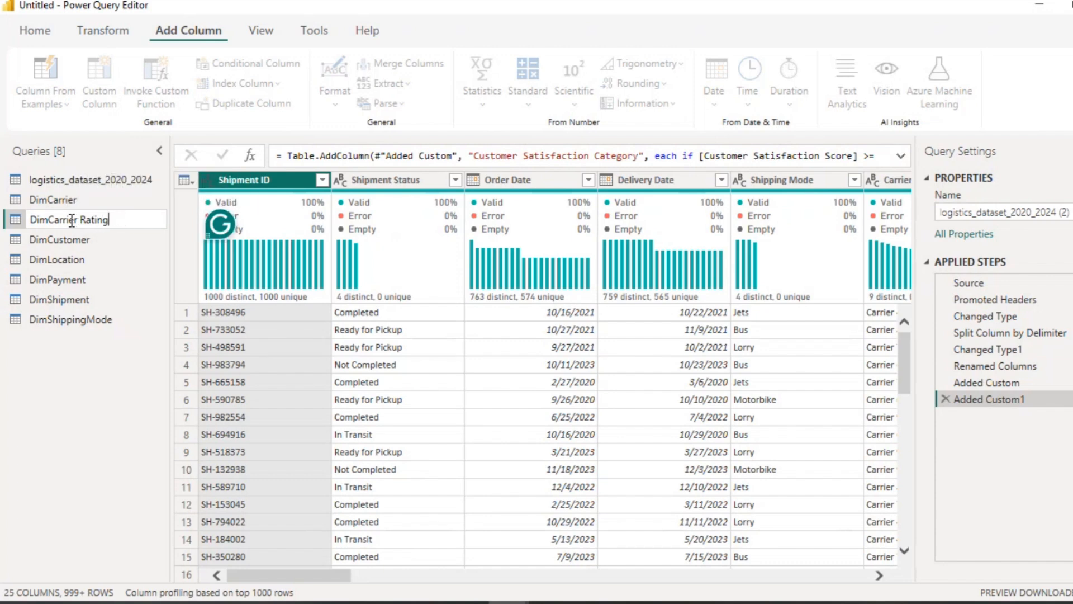
{"action": "type", "text": " Category"}
{"action": "key", "text": "Return"}
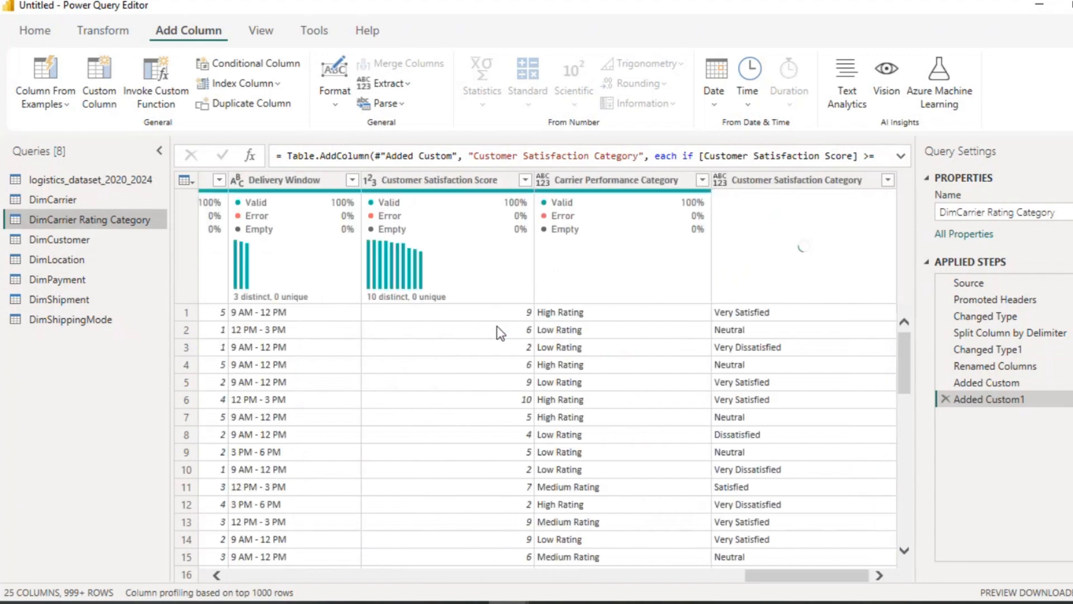
Step: Keep only the Carrier Performance Category column and remove its duplicate values
{"action": "left_click", "coordinate": [621, 180]}
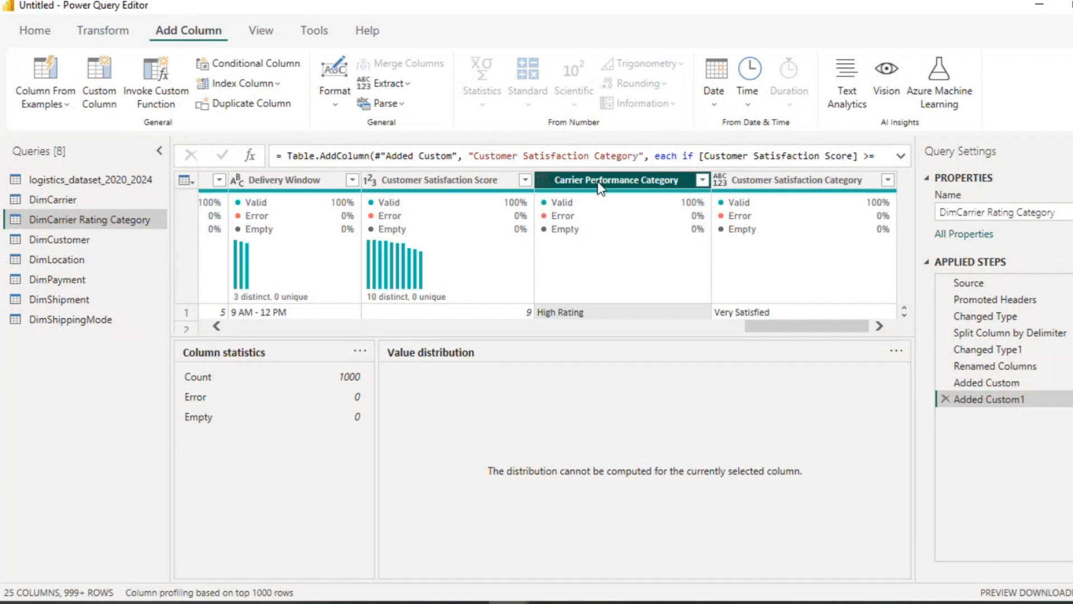
{"action": "right_click", "coordinate": [601, 189]}
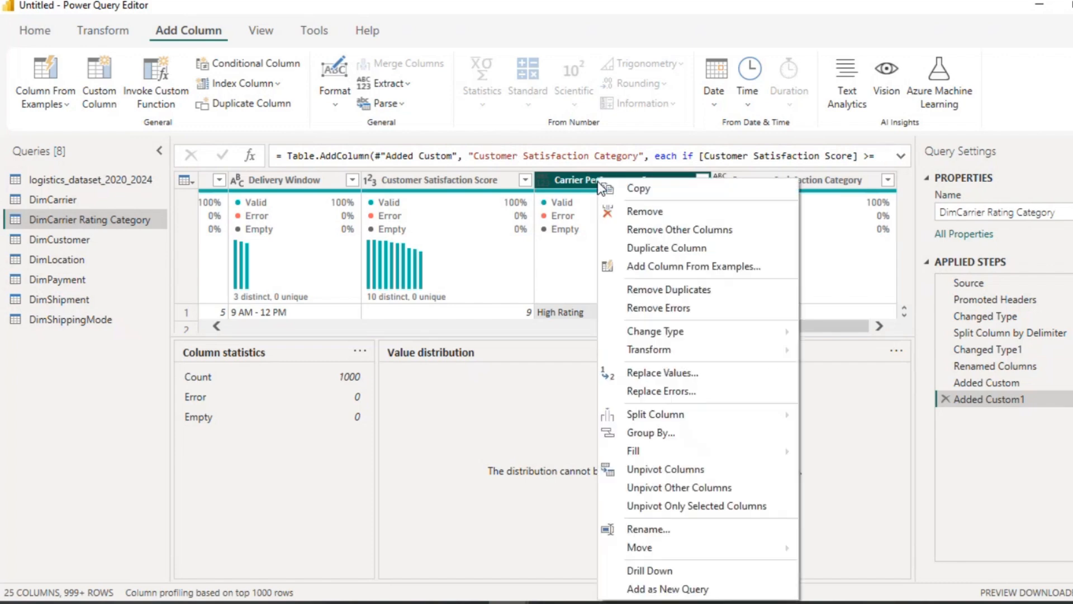
{"action": "left_click", "coordinate": [657, 230]}
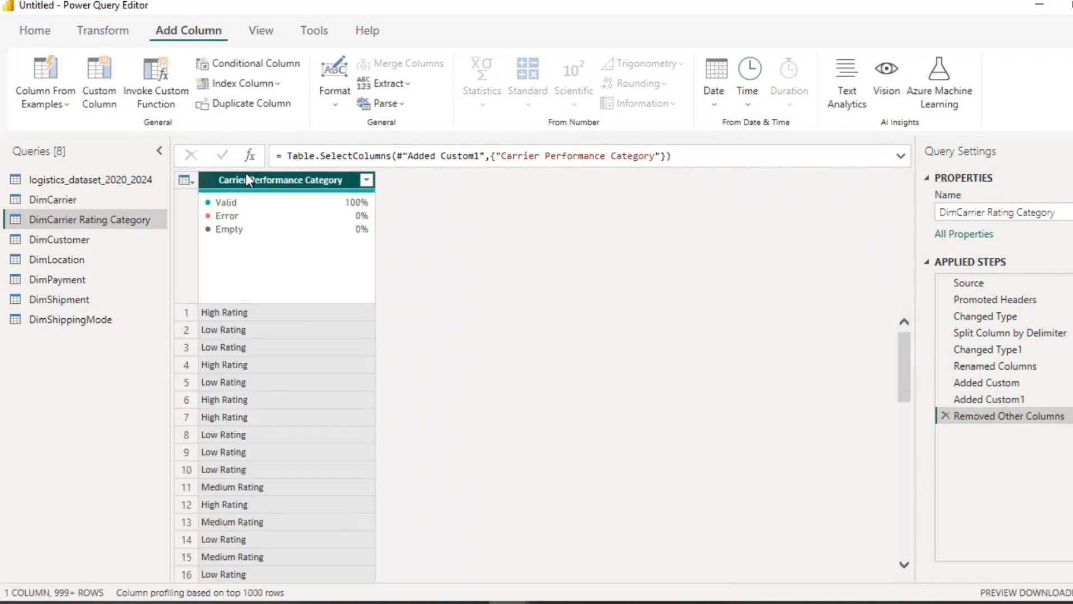
{"action": "right_click", "coordinate": [246, 175]}
{"action": "left_click", "coordinate": [287, 286]}
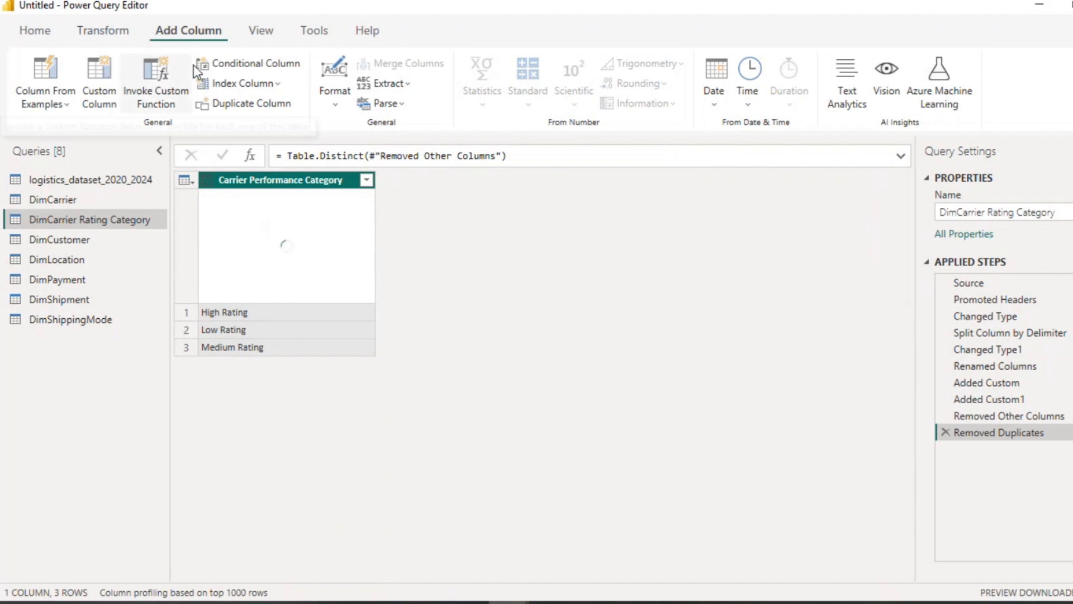
Step: Add an index column starting from 1, named CarPerf Category ID, with Text data type
{"action": "left_click", "coordinate": [280, 86]}
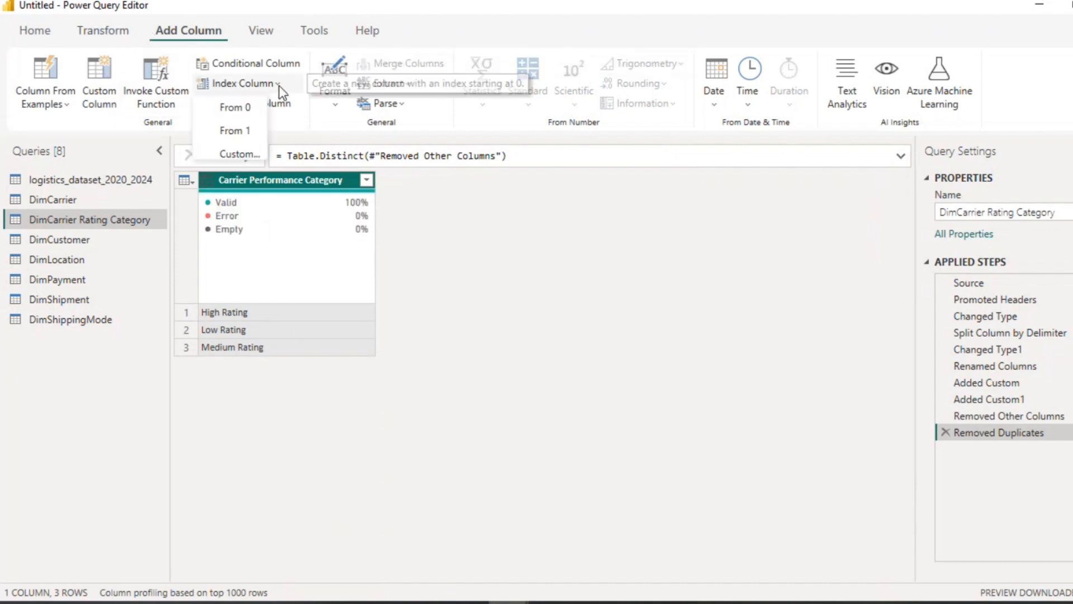
{"action": "left_click", "coordinate": [236, 133]}
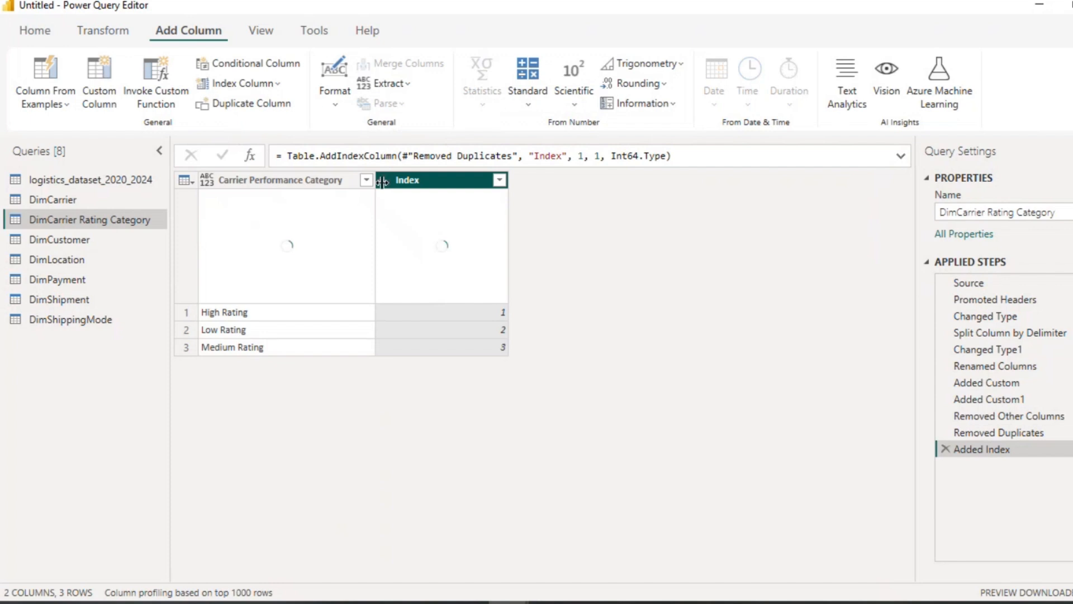
{"action": "left_click", "coordinate": [408, 183]}
{"action": "double_click", "coordinate": [409, 181]}
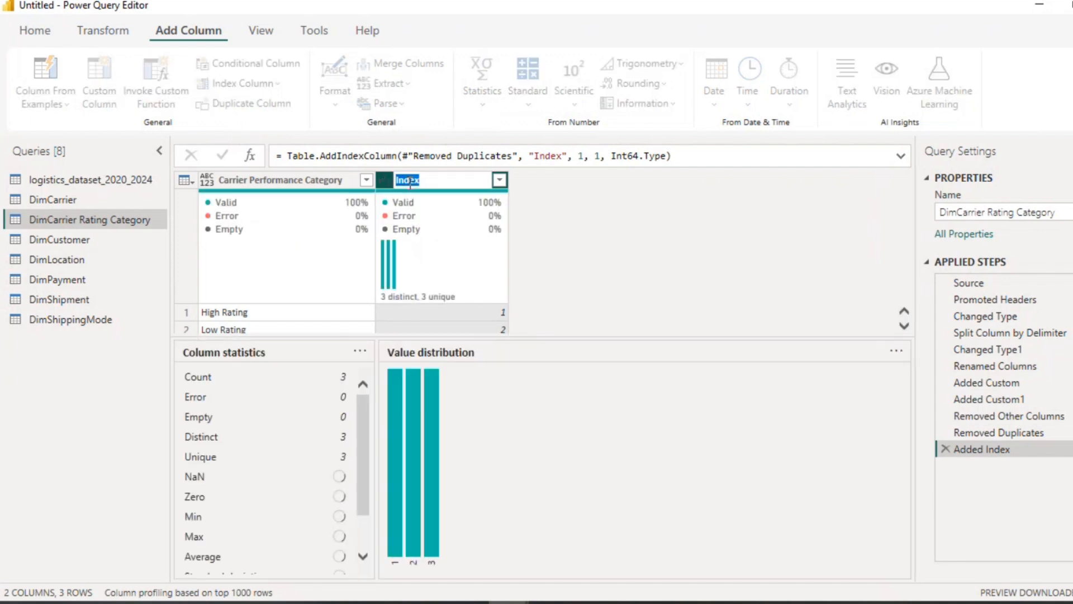
{"action": "type", "text": "Carr"}
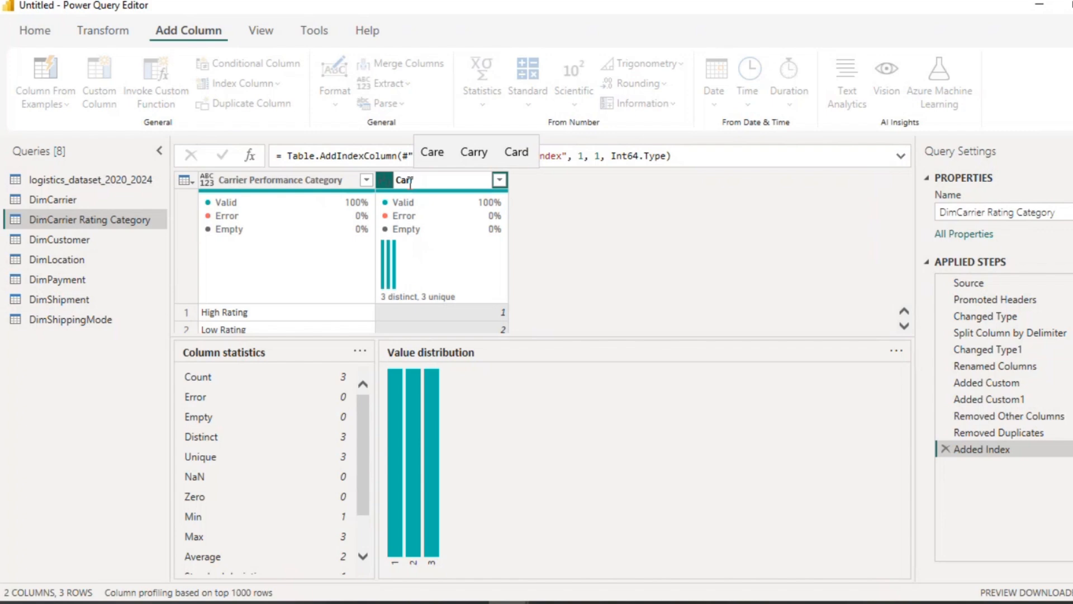
{"action": "type", "text": "ie"}
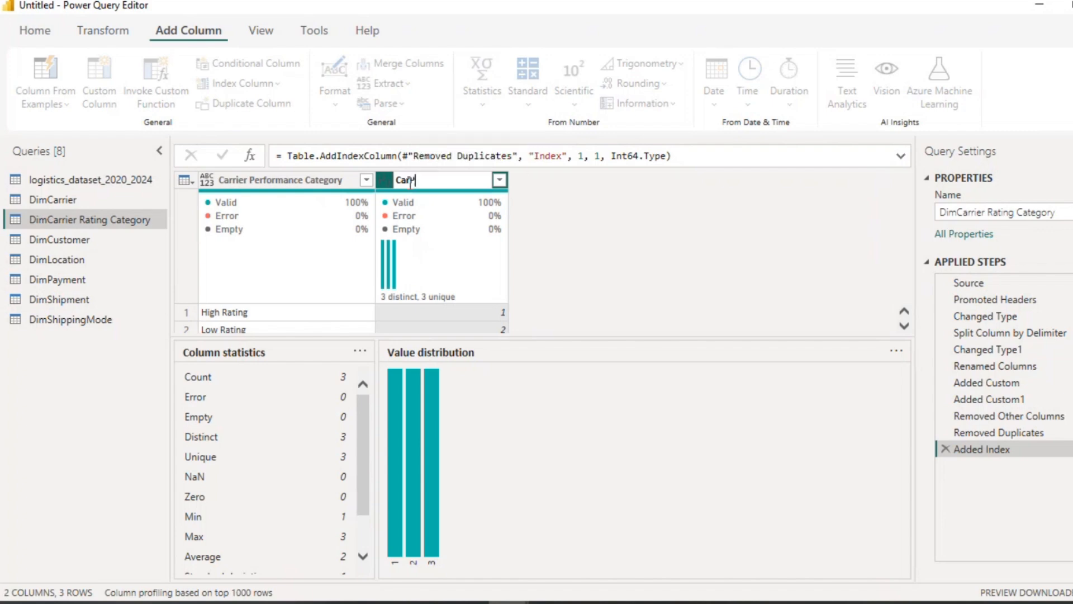
{"action": "type", "text": "r"}
{"action": "type", "text": " ID"}
{"action": "type", "text": "Ca"}
{"action": "type", "text": "tegory"}
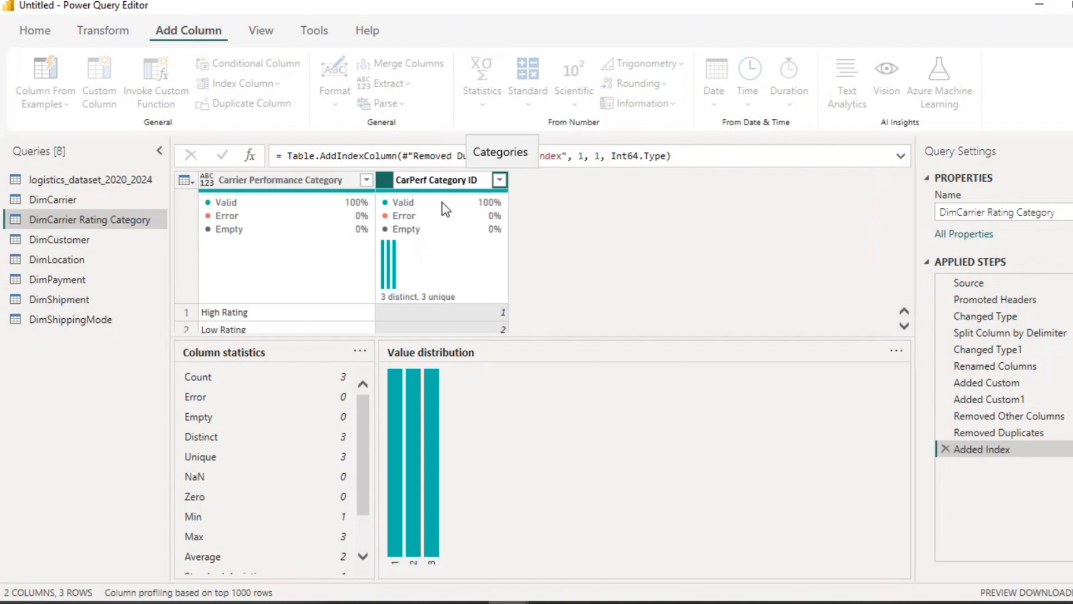
{"action": "key", "text": "Return"}
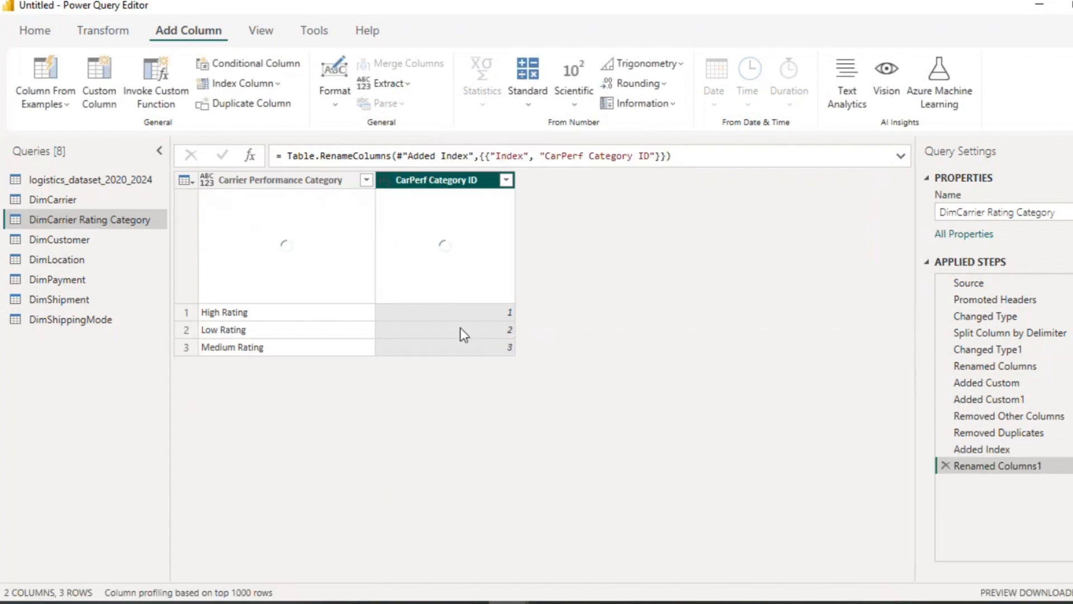
{"action": "left_click", "coordinate": [385, 184]}
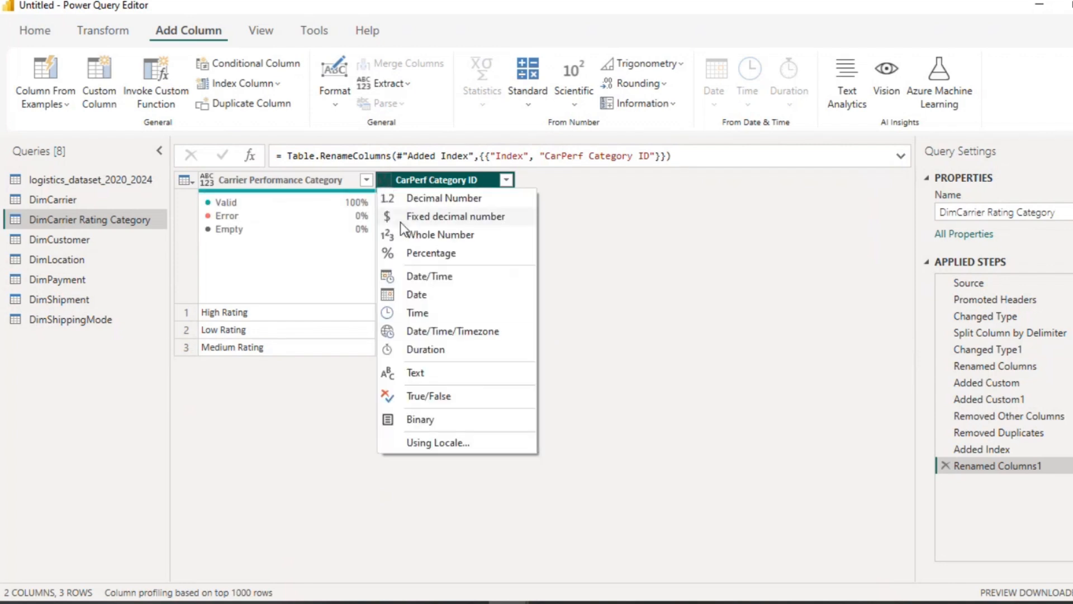
{"action": "left_click", "coordinate": [434, 373]}
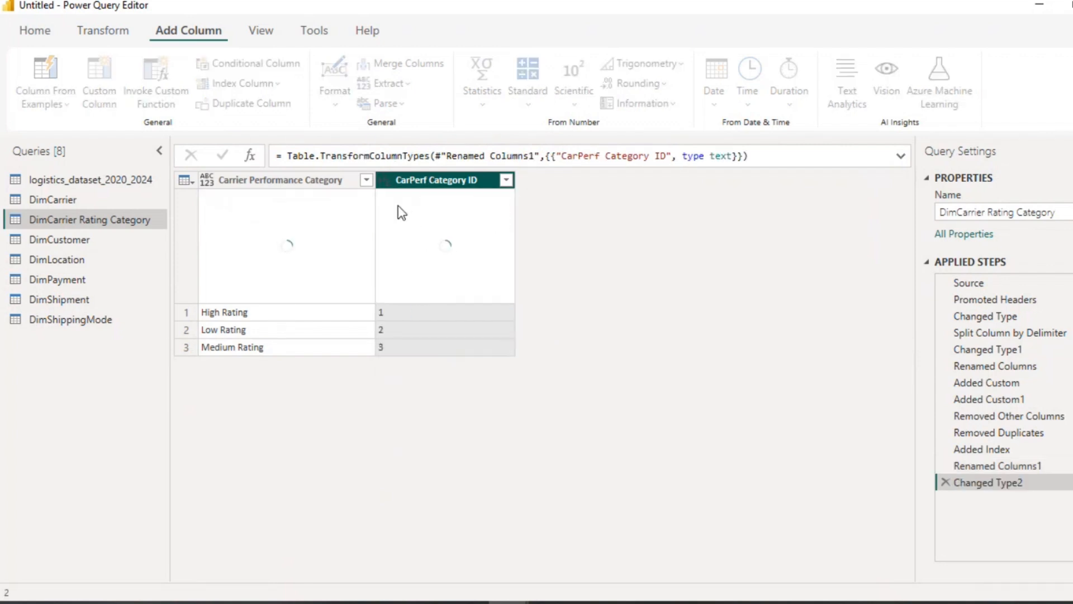
Step: In DimCarrier, set the Carrier ID column's data type to Text
{"action": "left_click", "coordinate": [61, 194]}
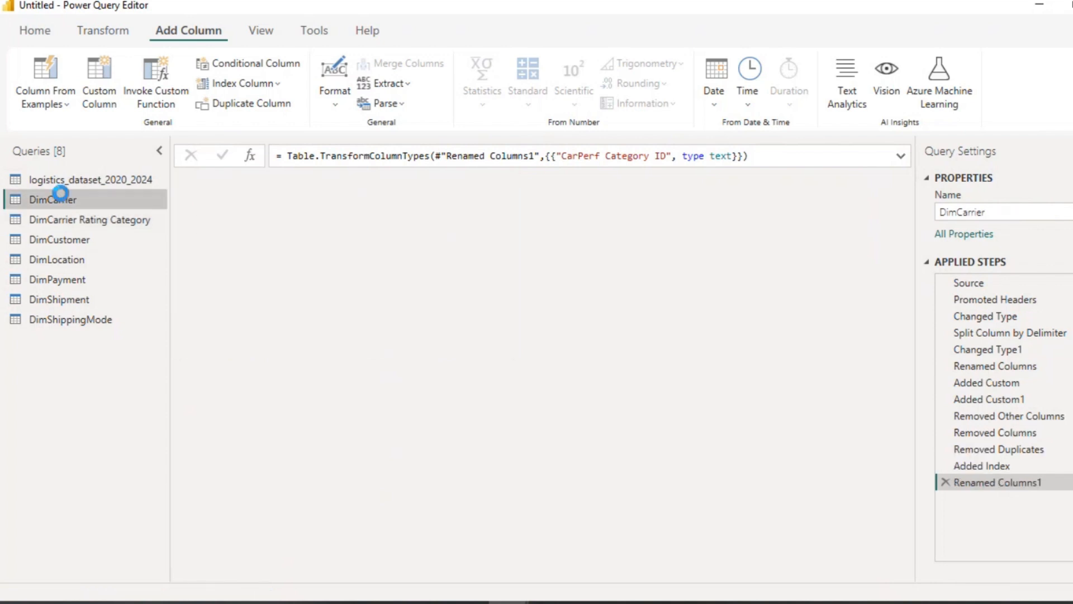
{"action": "left_click", "coordinate": [341, 179]}
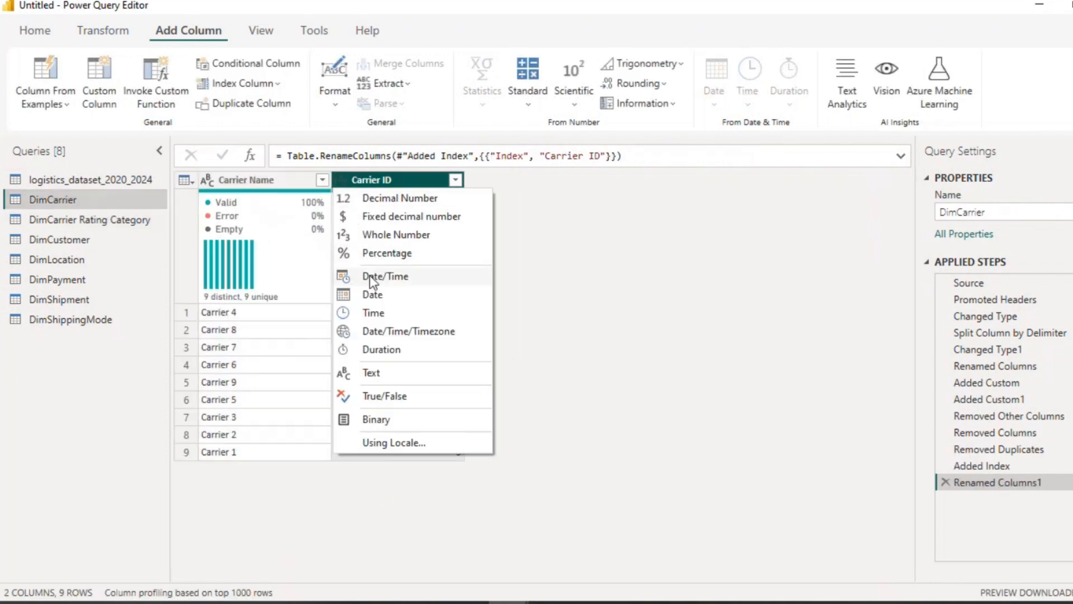
{"action": "left_click", "coordinate": [372, 372]}
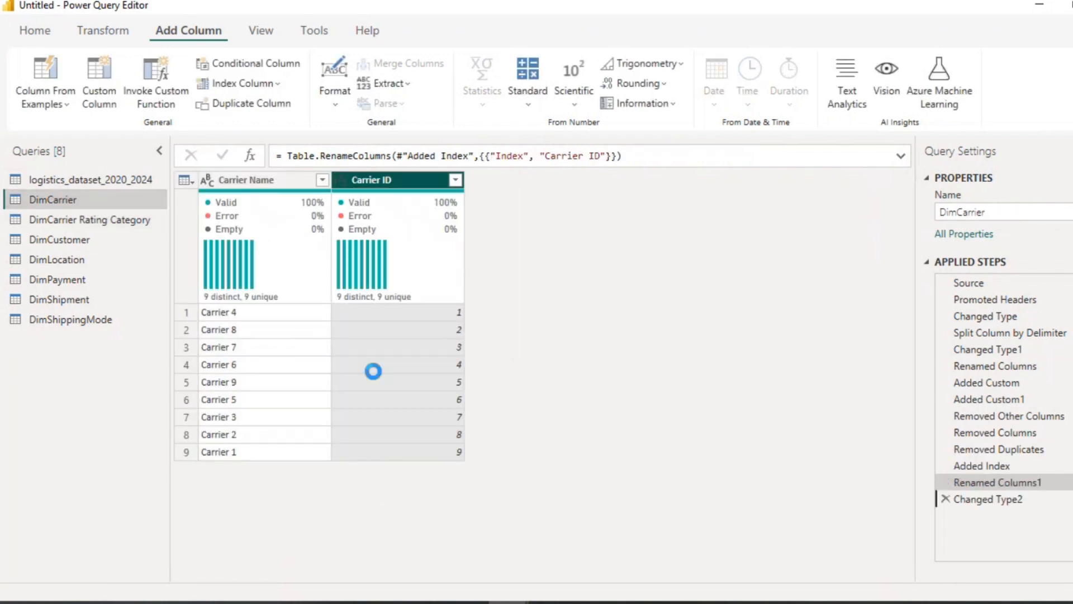
Step: In DimCustomer, keep only the Customer Type column and remove its duplicate values
{"action": "left_click", "coordinate": [66, 224]}
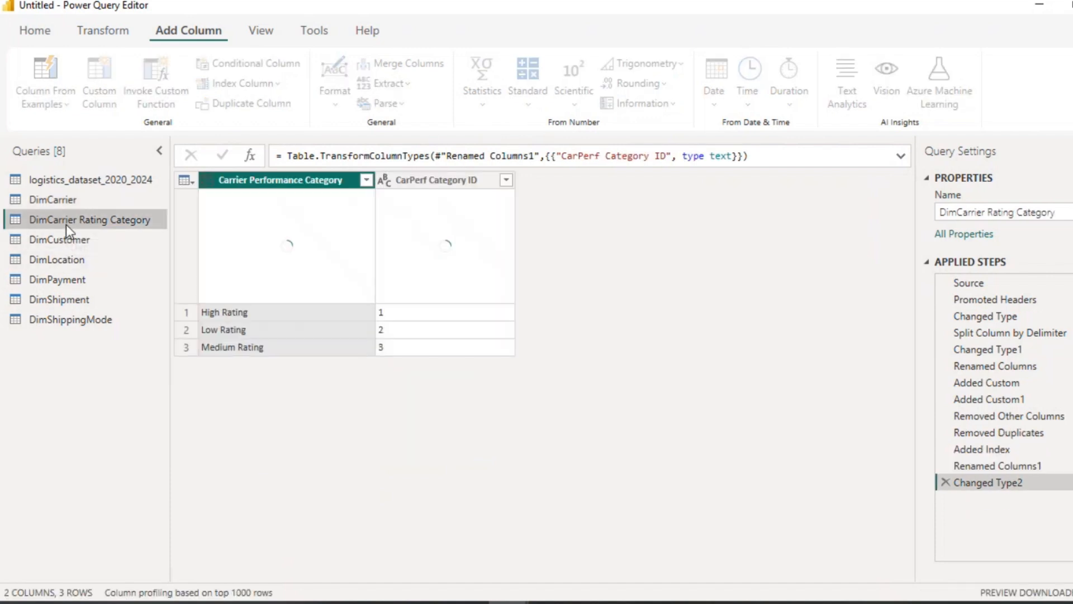
{"action": "left_click", "coordinate": [73, 240]}
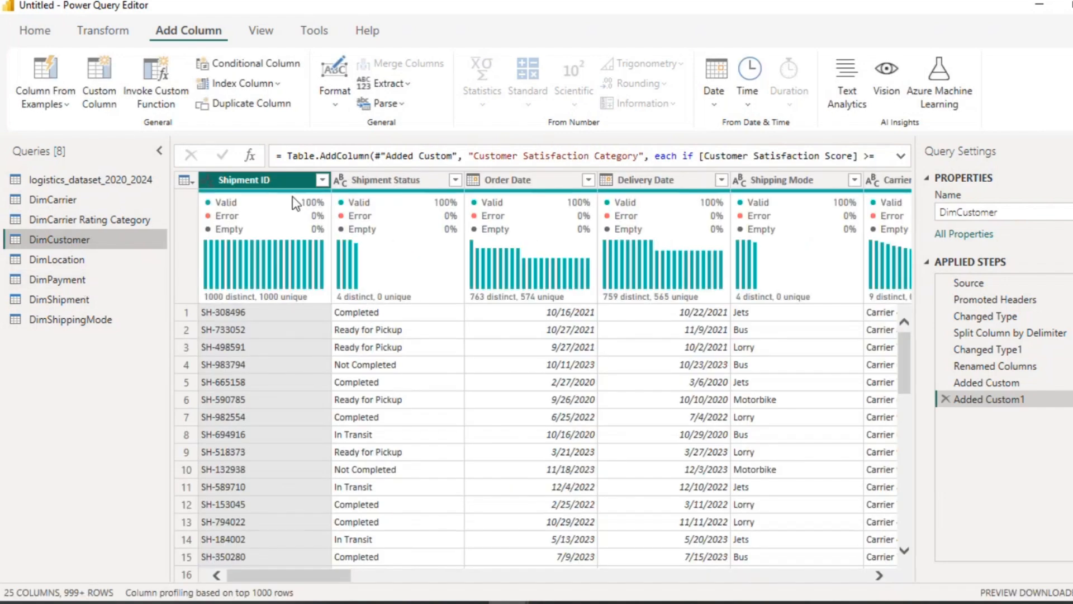
{"action": "left_click", "coordinate": [45, 34]}
{"action": "left_click", "coordinate": [554, 104]}
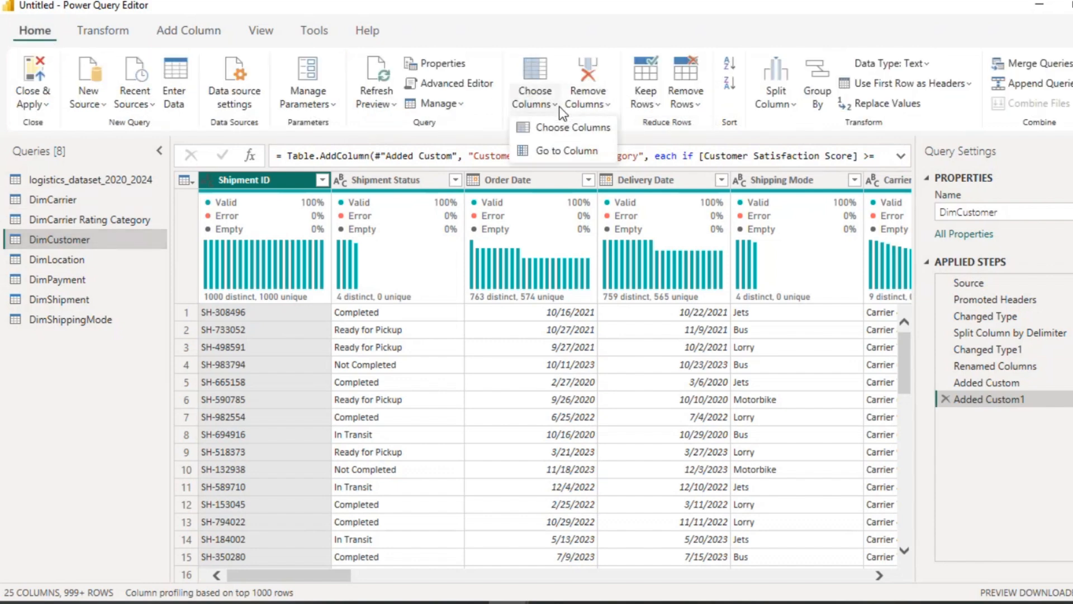
{"action": "left_click", "coordinate": [562, 130]}
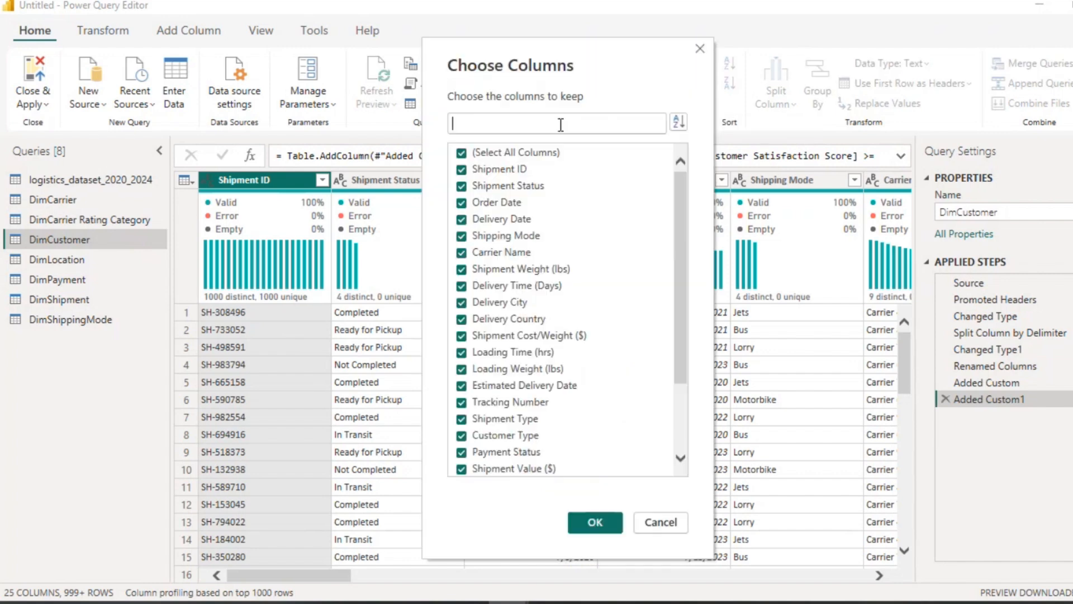
{"action": "left_click", "coordinate": [462, 153]}
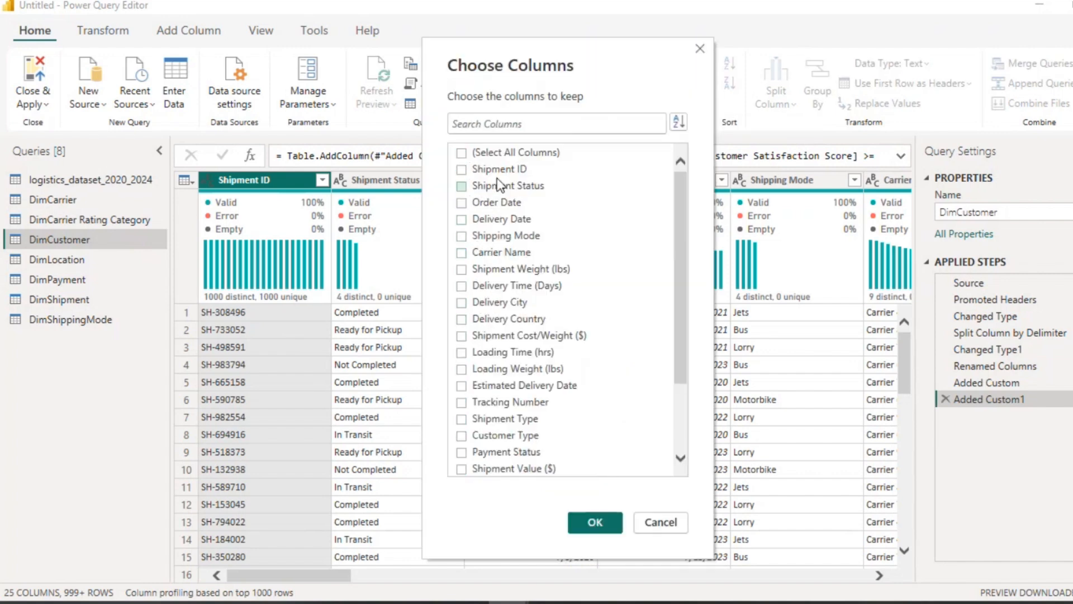
{"action": "scroll", "coordinate": [524, 400], "scroll_direction": "down", "scroll_amount": 2}
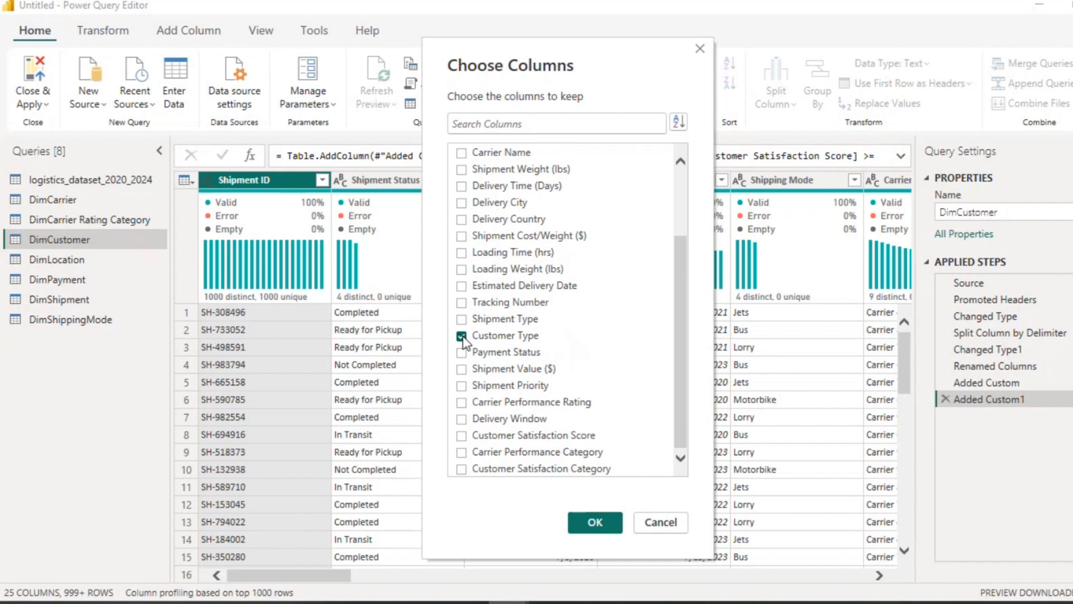
{"action": "left_click", "coordinate": [594, 523]}
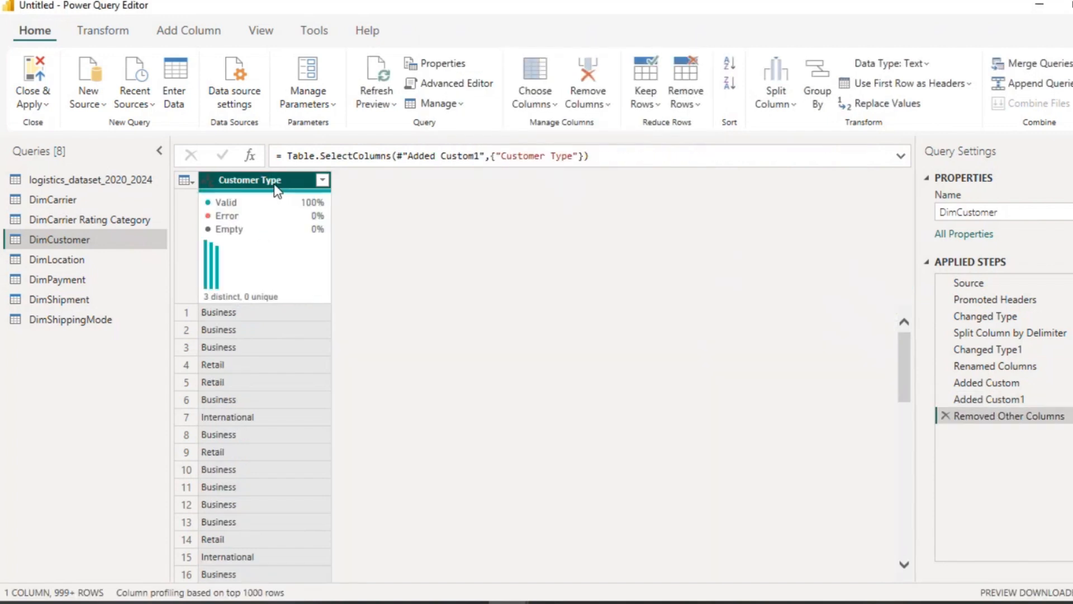
{"action": "right_click", "coordinate": [274, 185]}
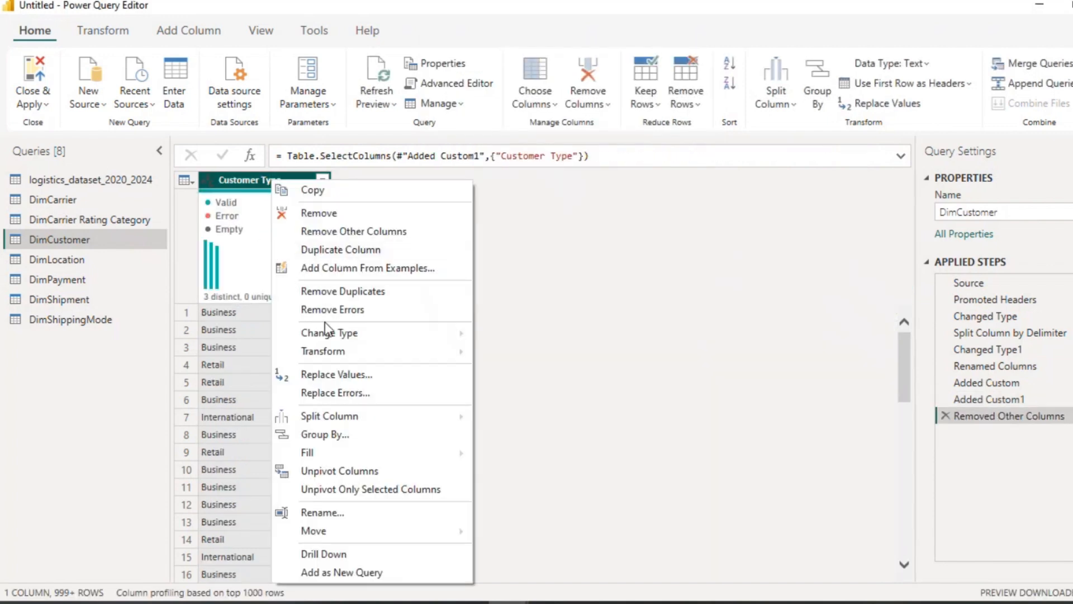
{"action": "left_click", "coordinate": [337, 292]}
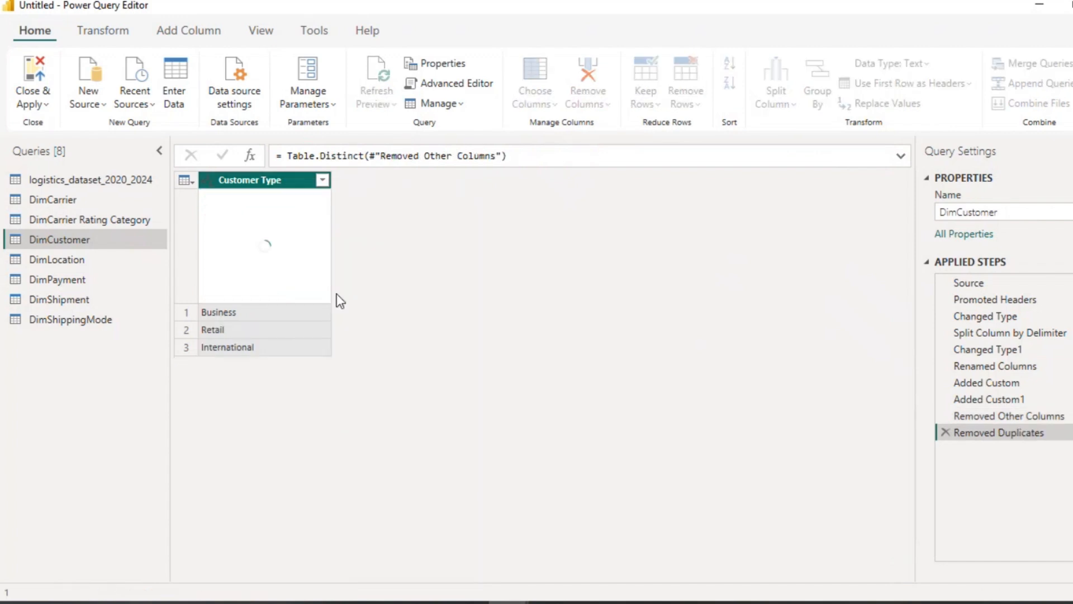
Step: Add an index column starting from 1, named Customer ID, with Text data type
{"action": "left_click", "coordinate": [188, 33]}
{"action": "left_click", "coordinate": [282, 88]}
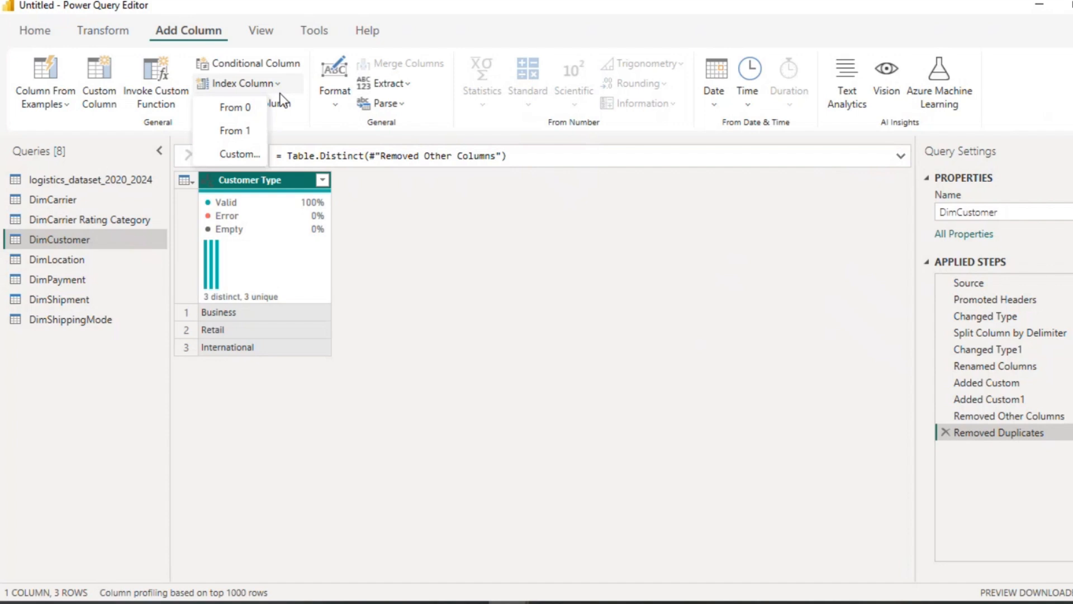
{"action": "left_click", "coordinate": [246, 131]}
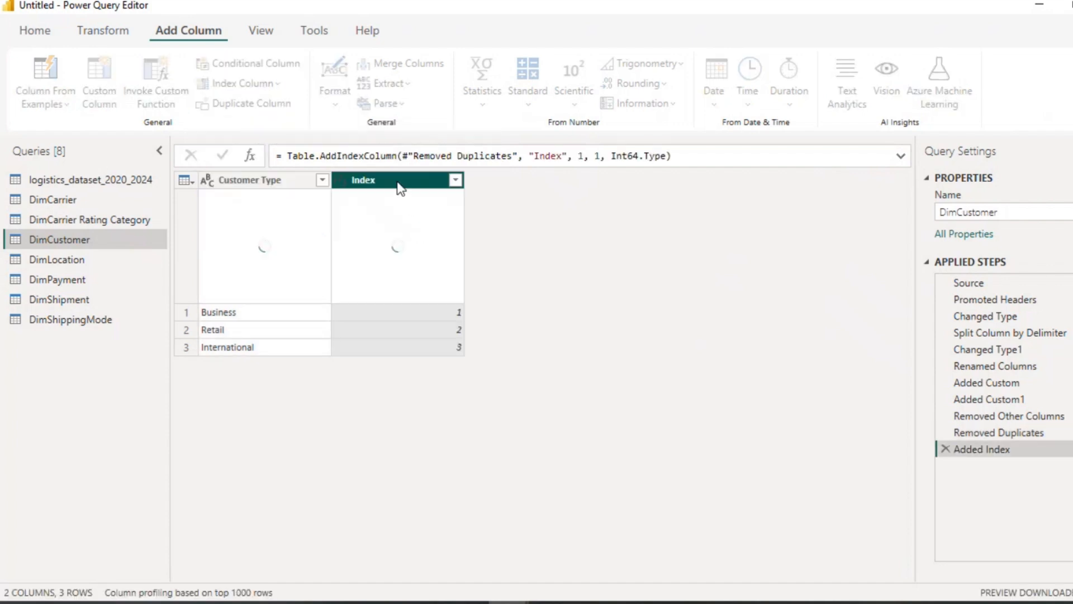
{"action": "double_click", "coordinate": [398, 180]}
{"action": "key", "text": "BackSpace"}
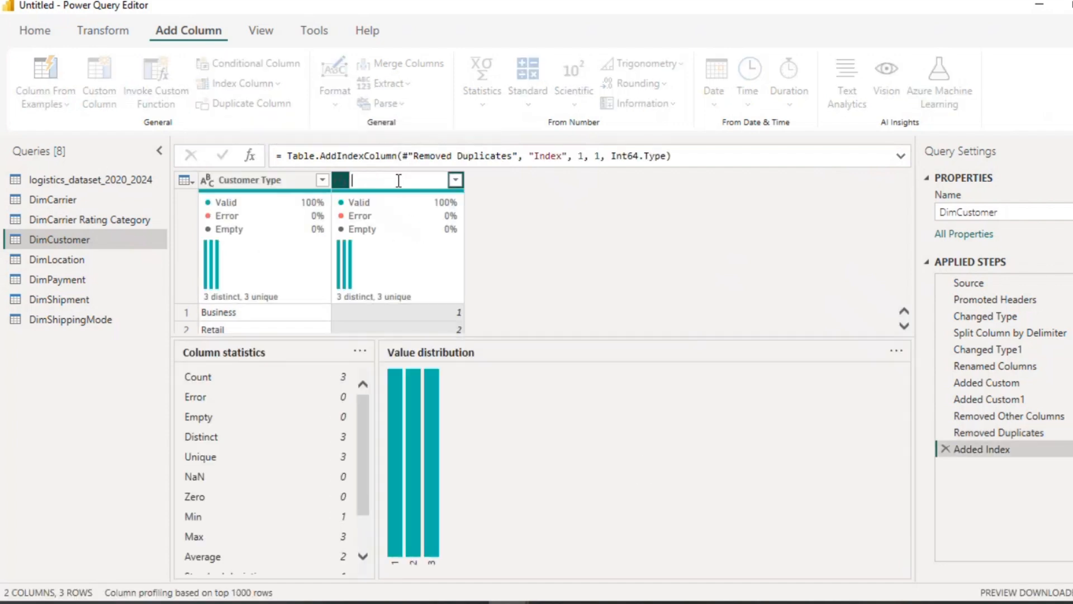
{"action": "type", "text": "Customer ID"}
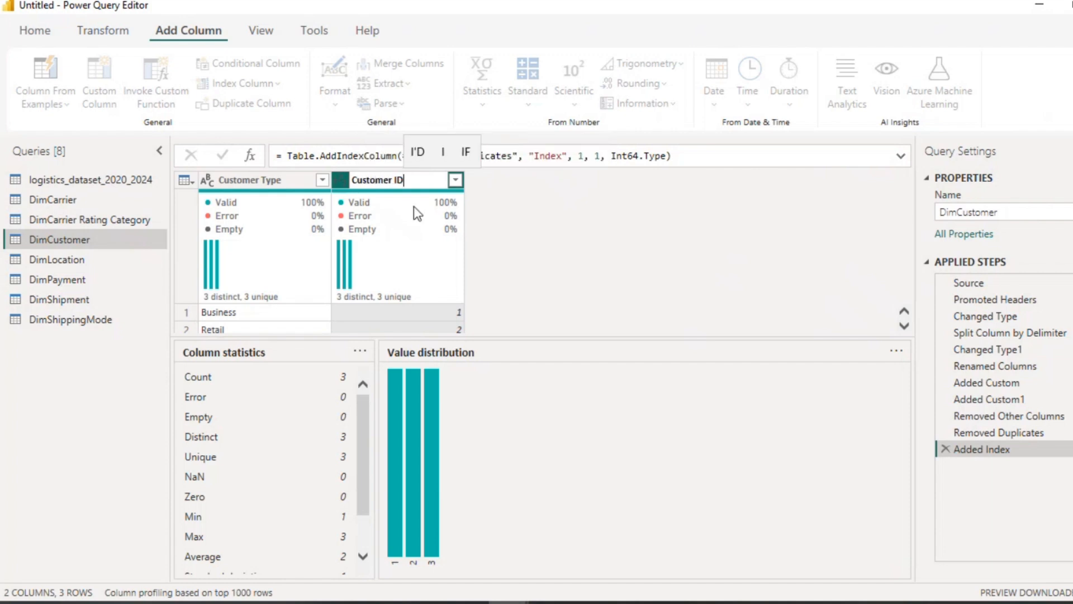
{"action": "key", "text": "Return"}
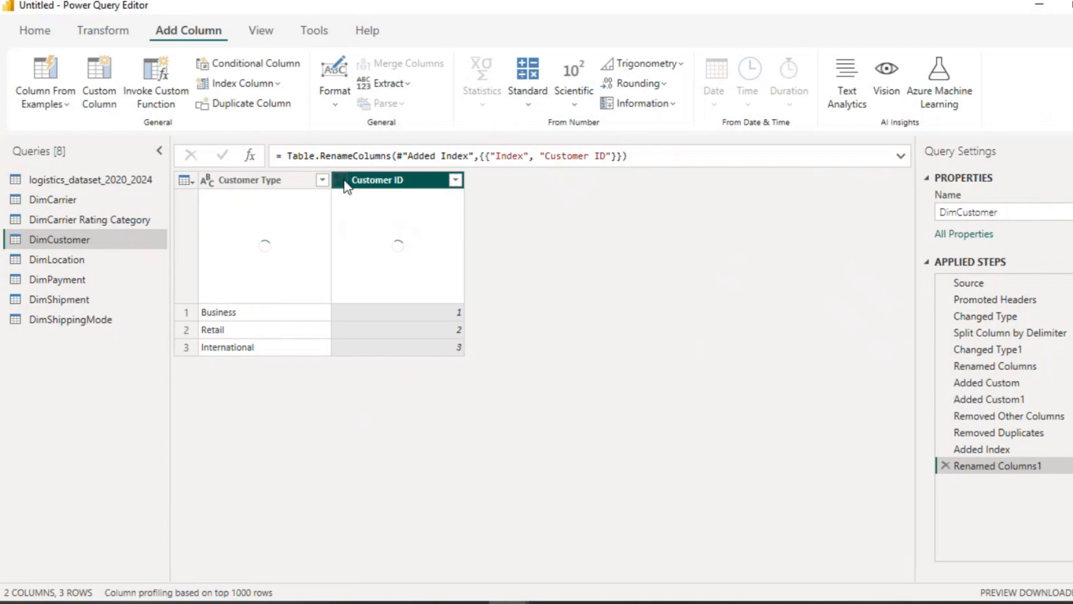
{"action": "left_click", "coordinate": [342, 180]}
{"action": "left_click", "coordinate": [372, 372]}
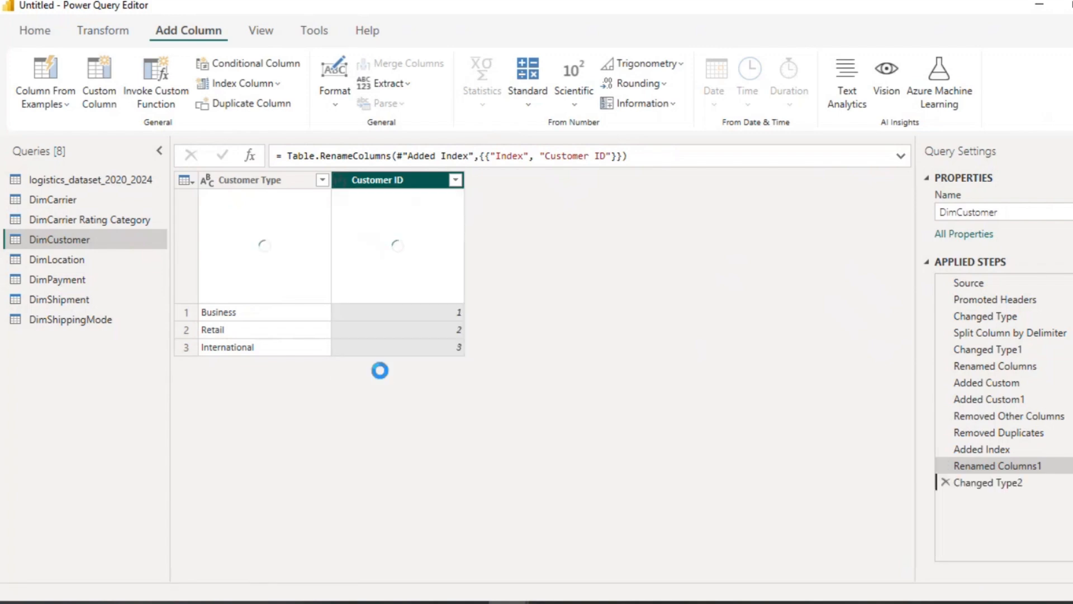
Step: Duplicate the logistics_dataset_2020_2024 query and move the copy below DimCustomer
{"action": "left_click", "coordinate": [89, 182]}
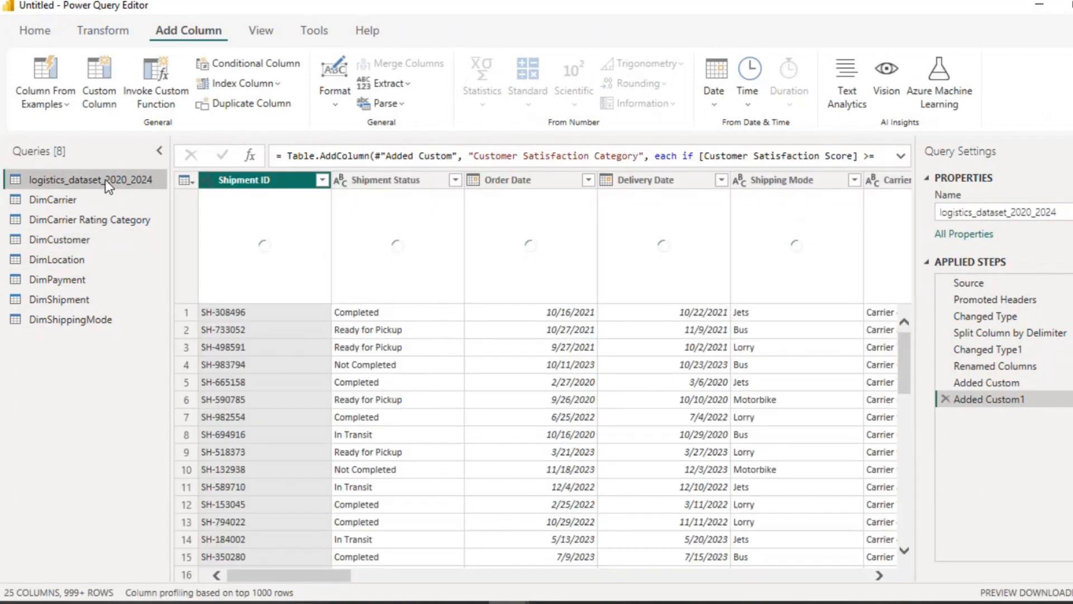
{"action": "right_click", "coordinate": [105, 179]}
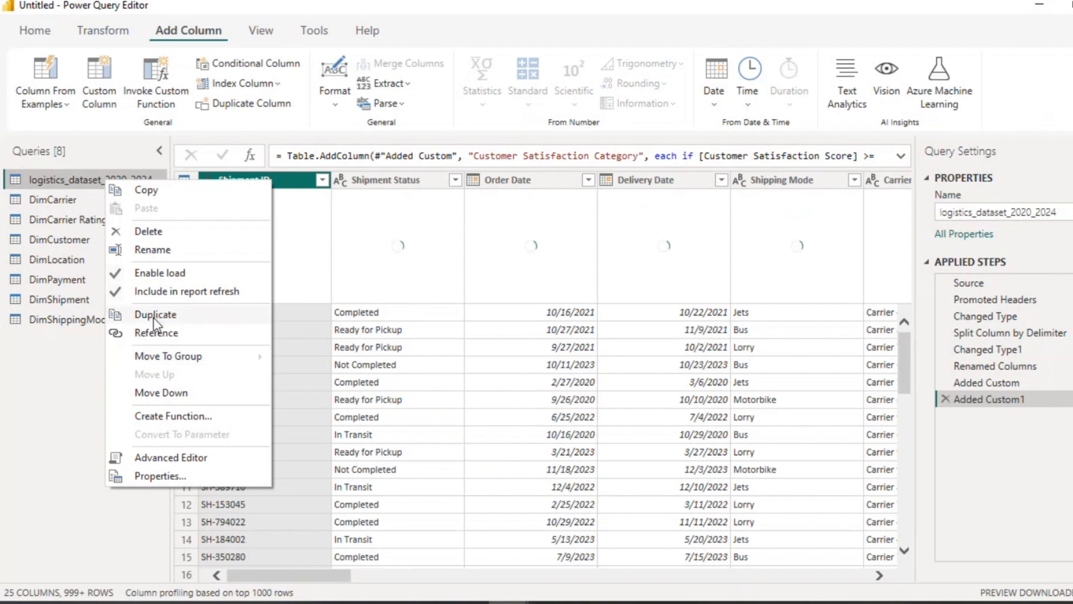
{"action": "left_click", "coordinate": [153, 316]}
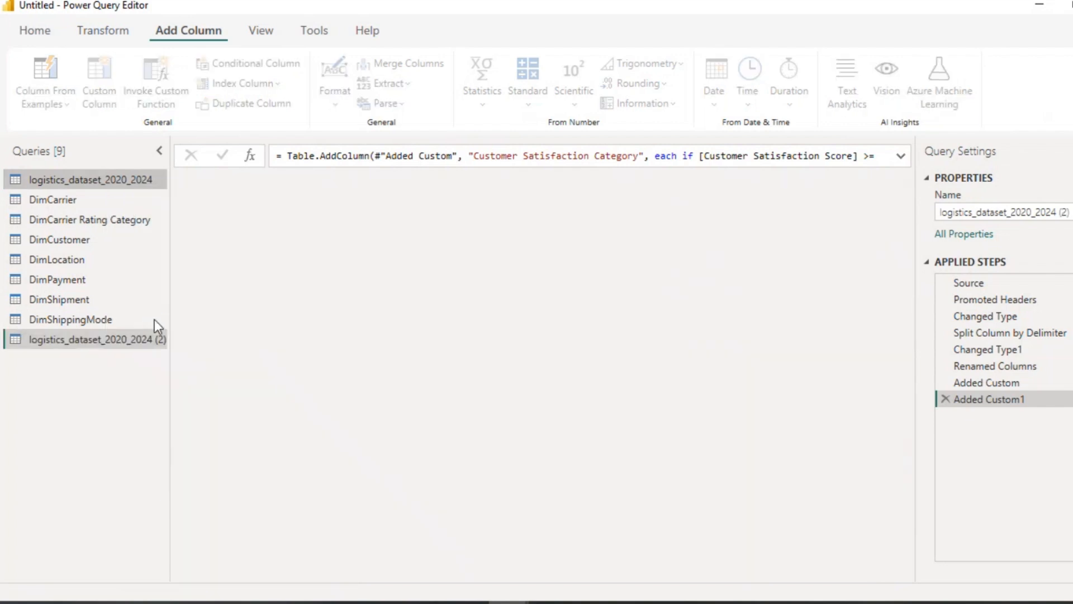
{"action": "left_click_drag", "start_coordinate": [151, 338], "coordinate": [112, 256]}
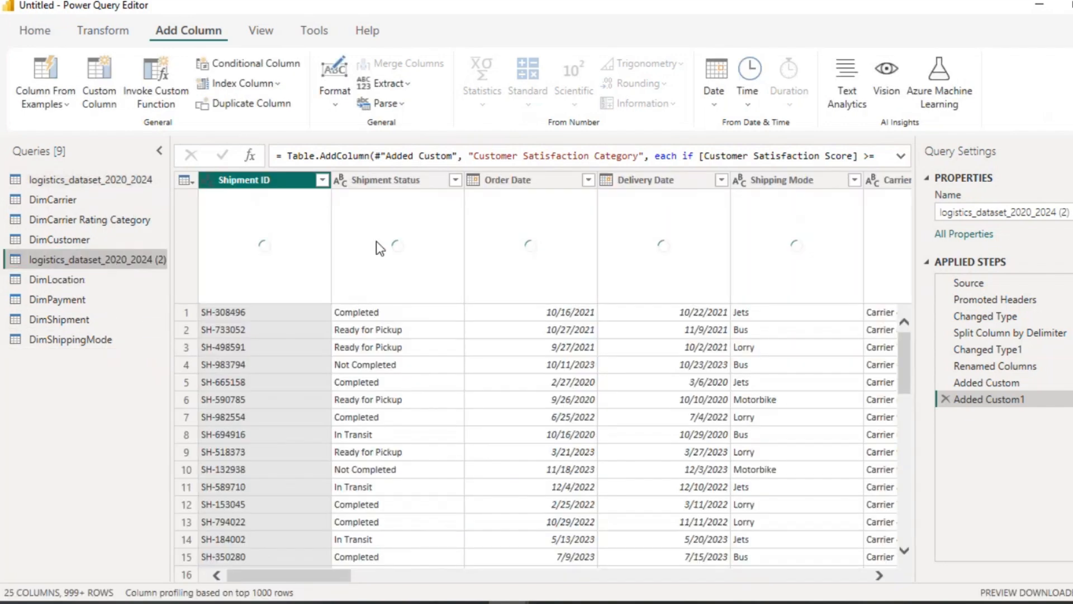
Step: In the duplicated query, keep only the Customer Satisfaction Category column and remove its duplicate values
{"action": "left_click_drag", "start_coordinate": [301, 577], "coordinate": [871, 576]}
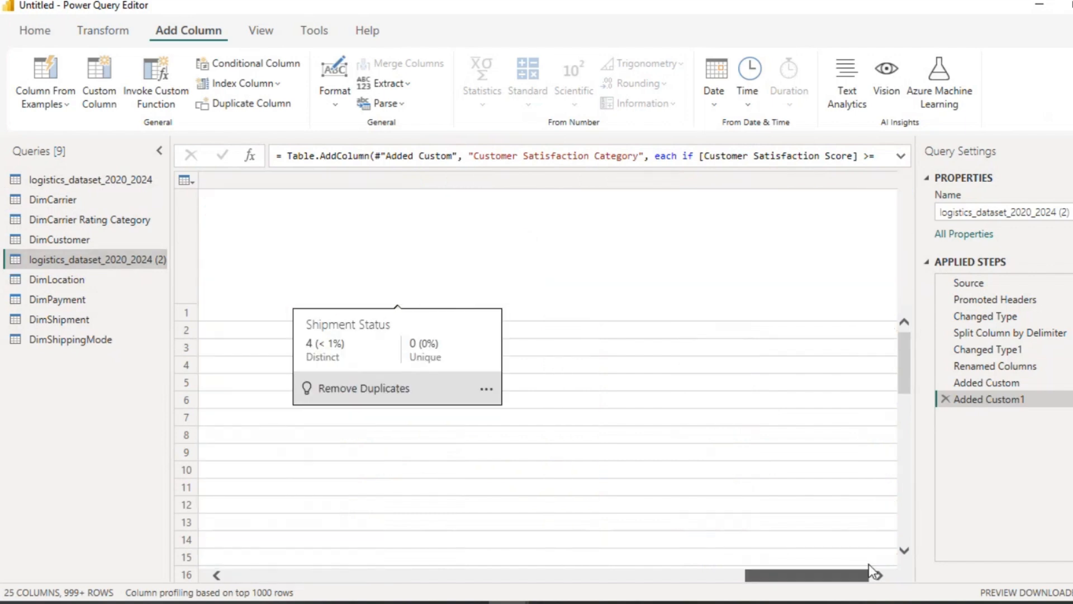
{"action": "left_click", "coordinate": [743, 179]}
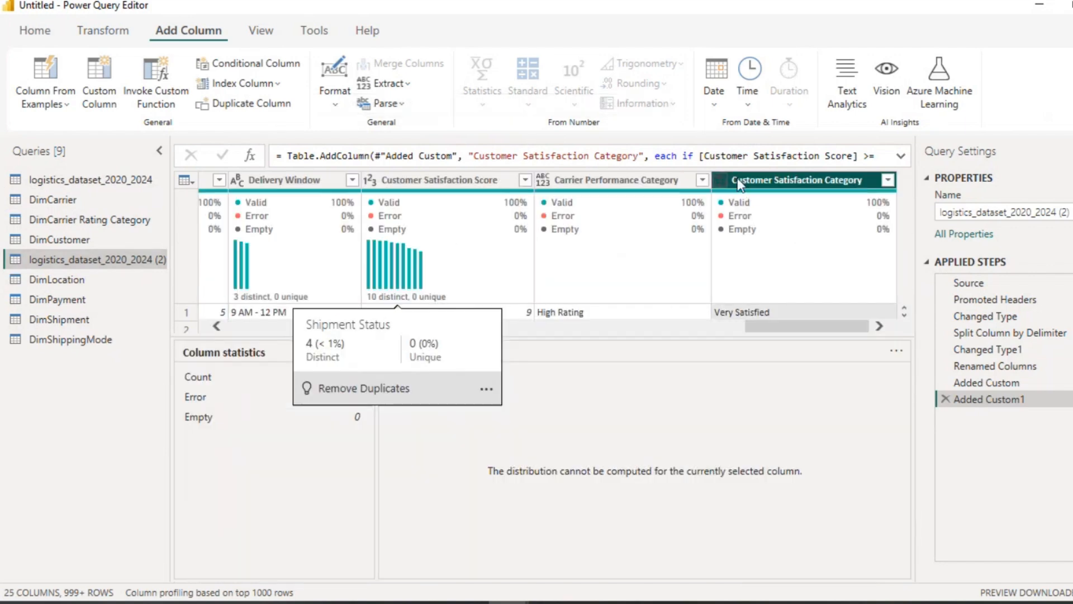
{"action": "right_click", "coordinate": [756, 185]}
{"action": "left_click", "coordinate": [800, 231]}
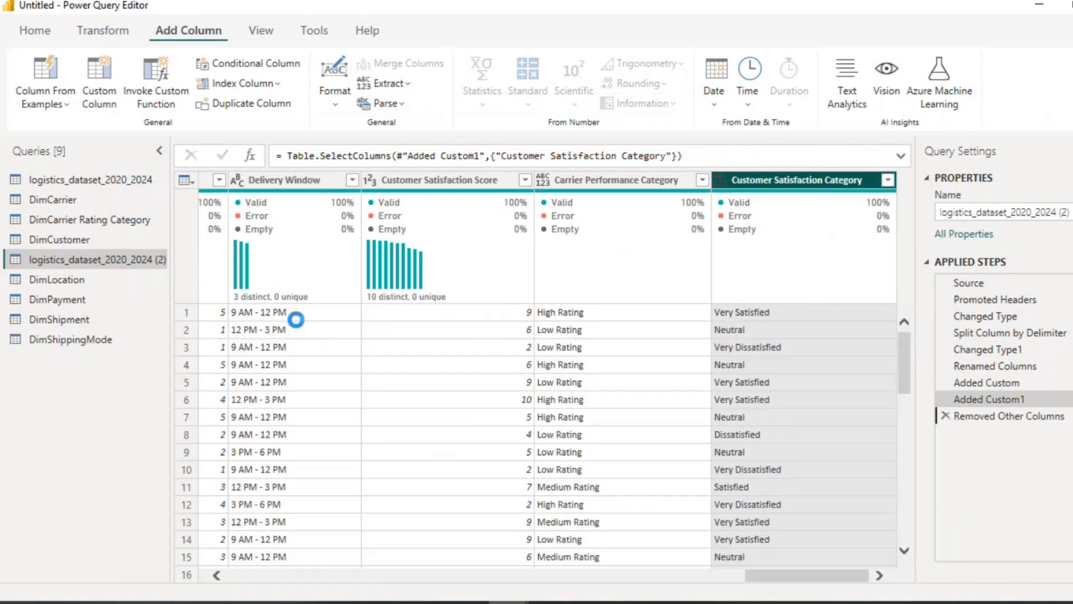
{"action": "right_click", "coordinate": [259, 175]}
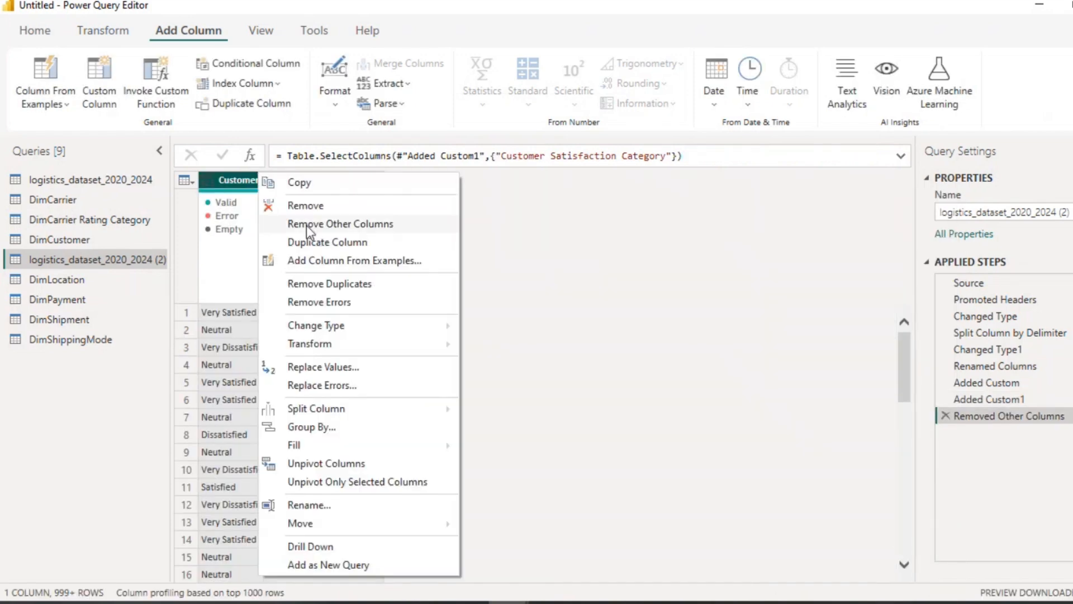
{"action": "left_click", "coordinate": [319, 284]}
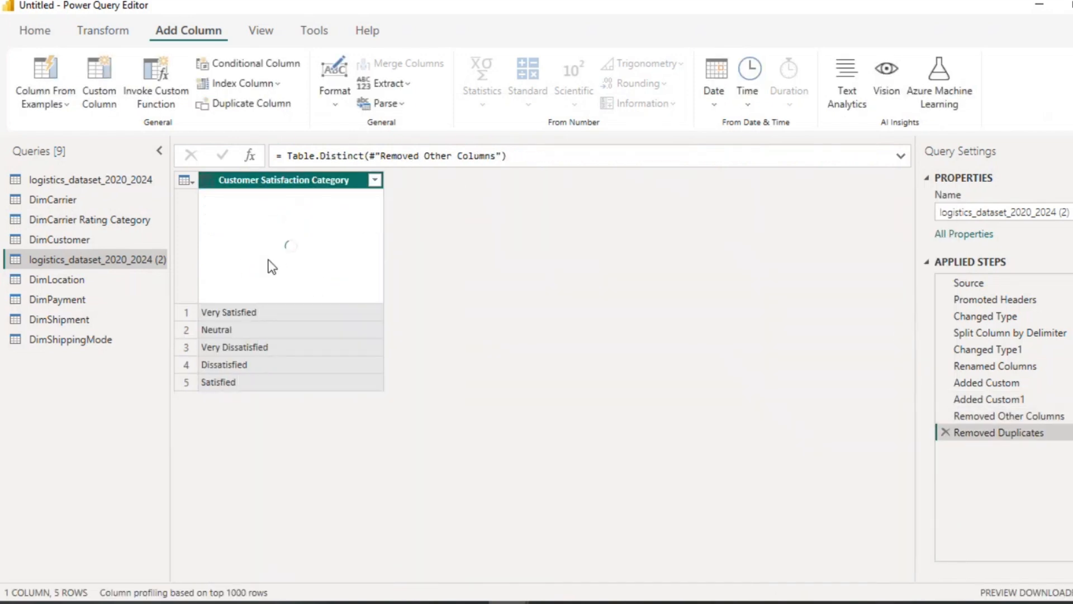
Step: Add an index column starting from 1, named CusSat Category ID, and set its data type to Text
{"action": "left_click", "coordinate": [278, 83]}
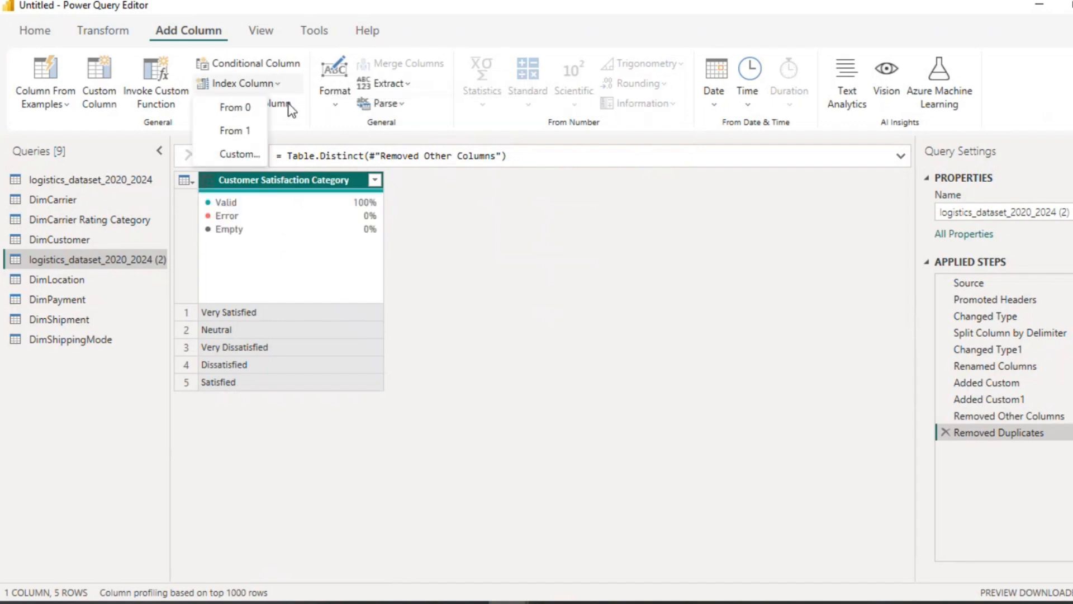
{"action": "left_click", "coordinate": [251, 134]}
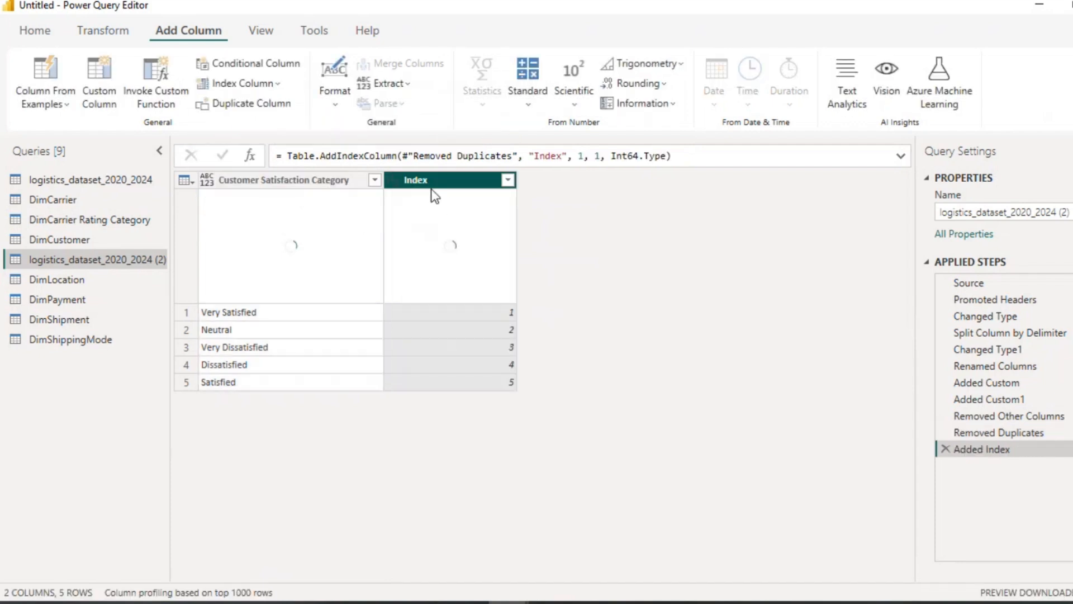
{"action": "double_click", "coordinate": [434, 180]}
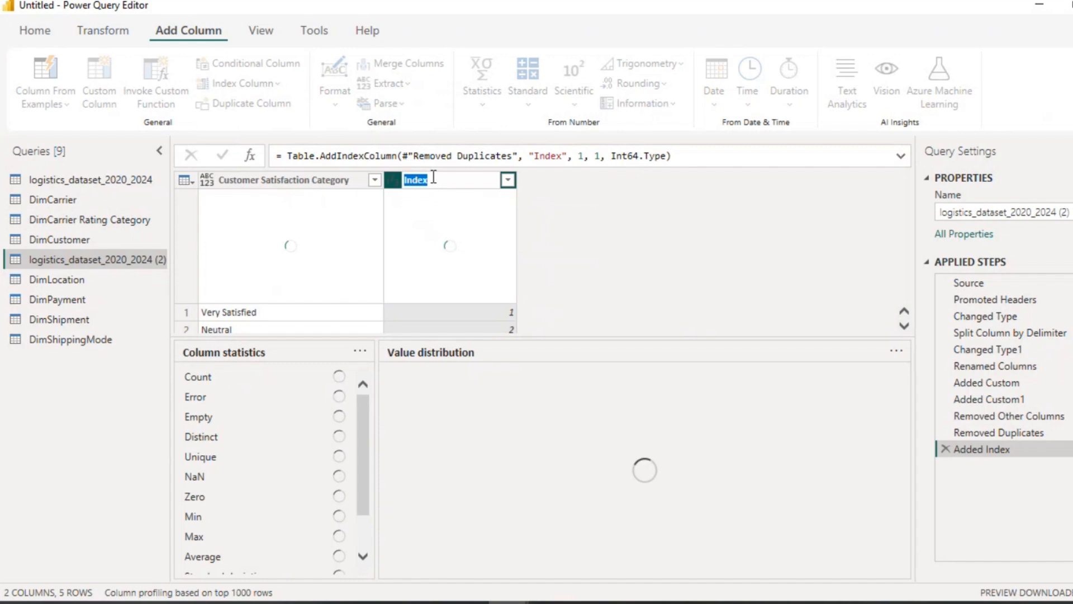
{"action": "type", "text": "CusSat "}
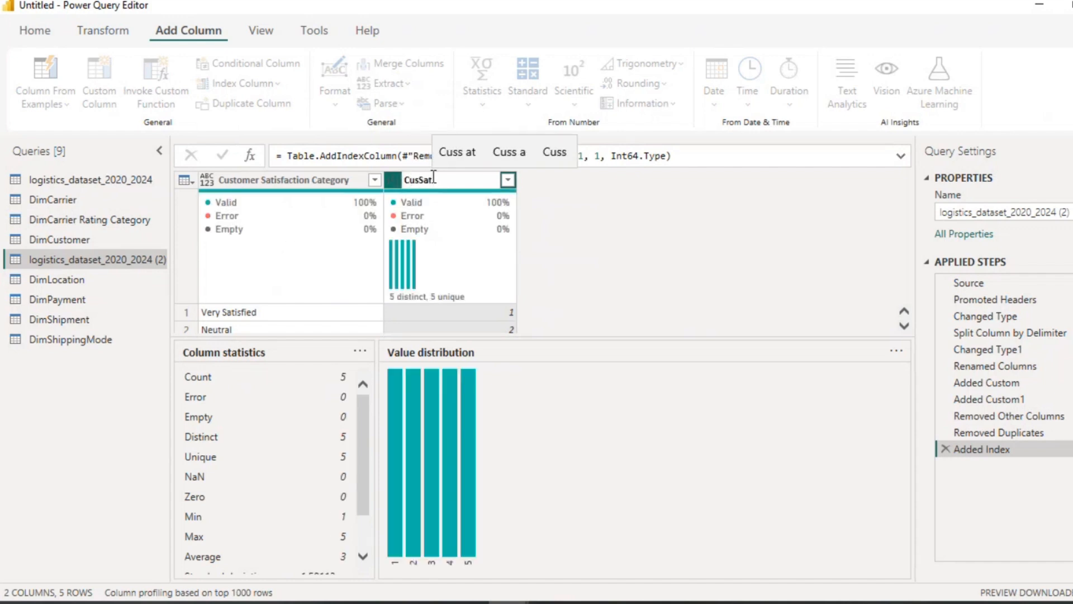
{"action": "type", "text": "Categ"}
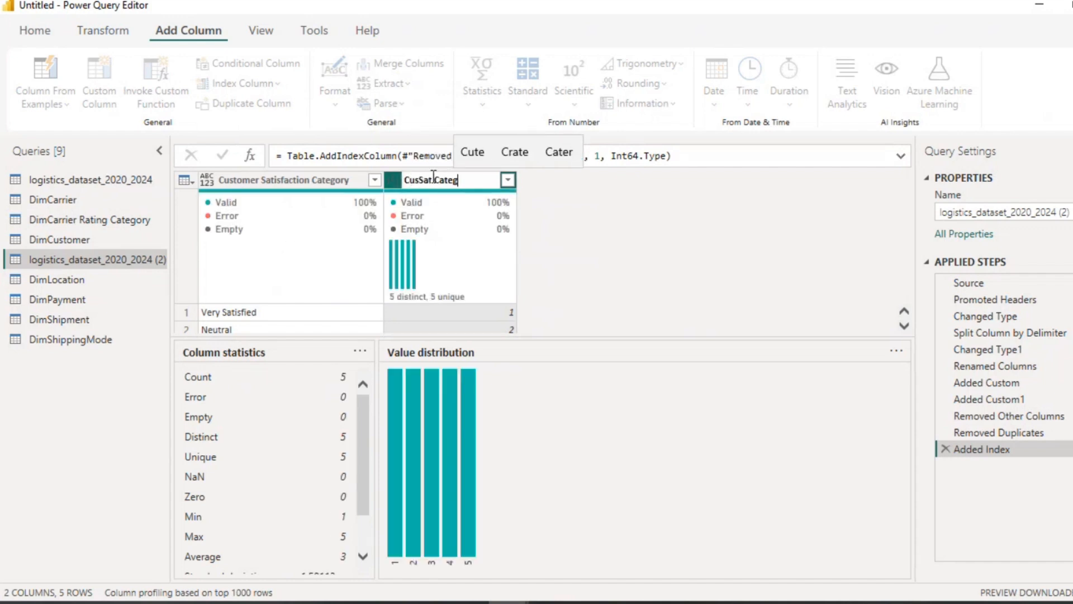
{"action": "type", "text": "ory"}
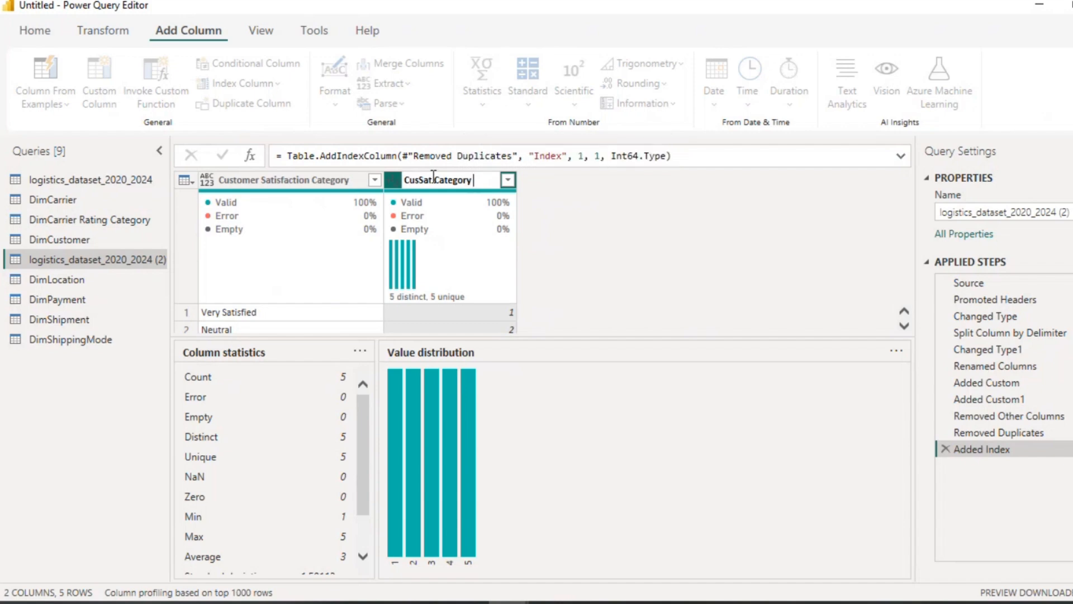
{"action": "type", "text": " ID"}
{"action": "key", "text": "Return"}
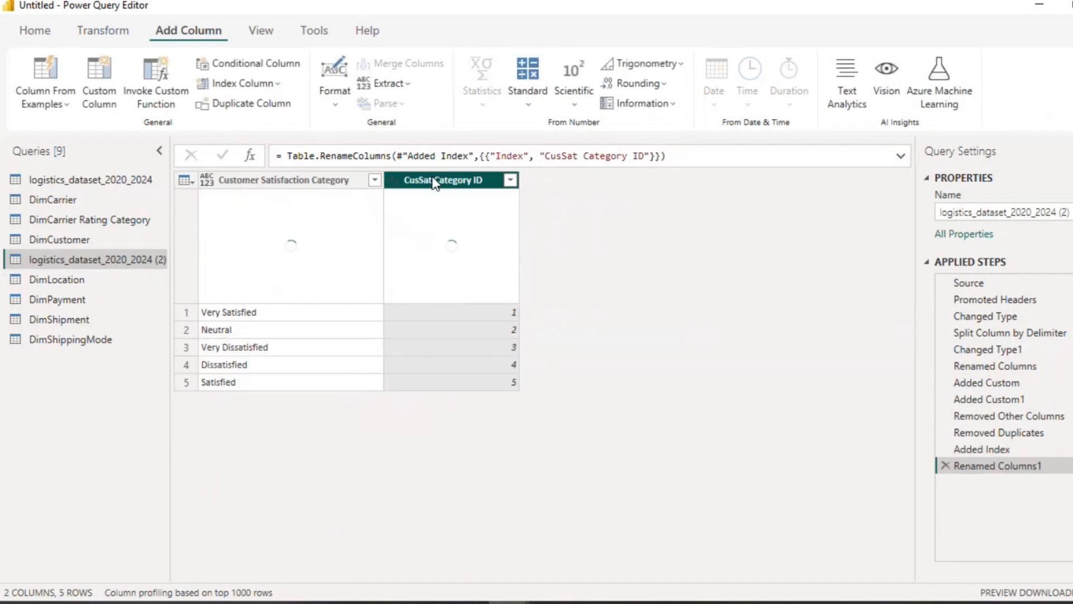
{"action": "left_click", "coordinate": [394, 180]}
{"action": "left_click", "coordinate": [433, 372]}
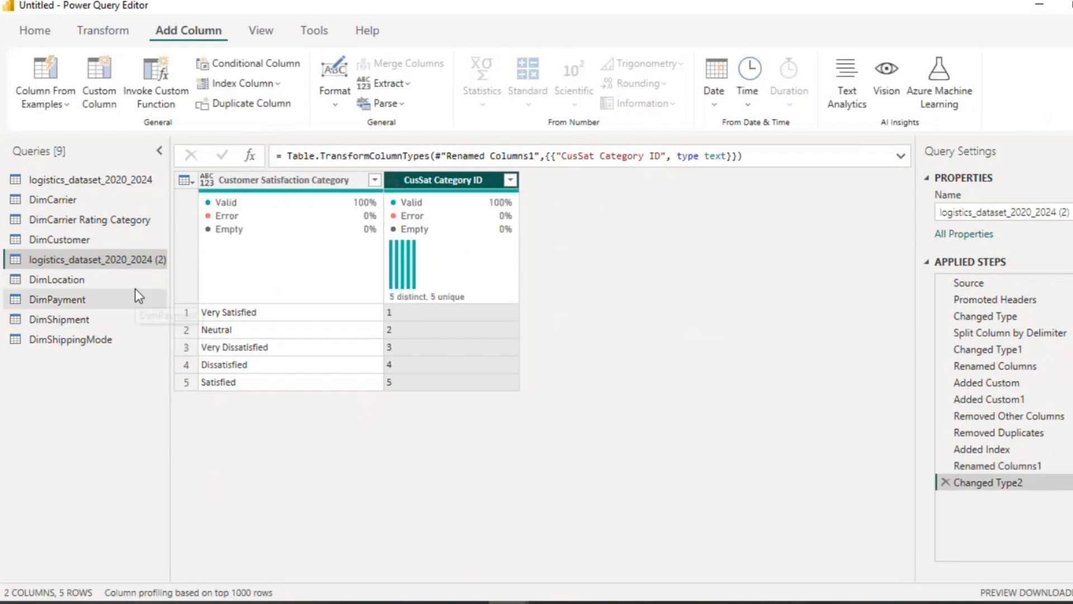
Step: Rename the duplicated query to DimCustSat Category
{"action": "double_click", "coordinate": [132, 259]}
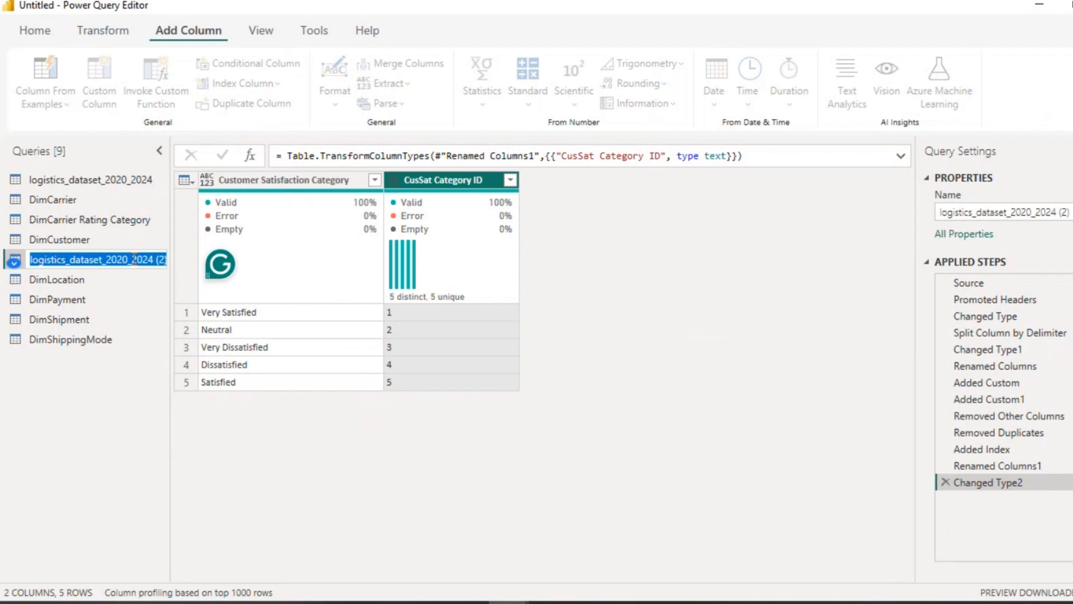
{"action": "type", "text": "Dim"}
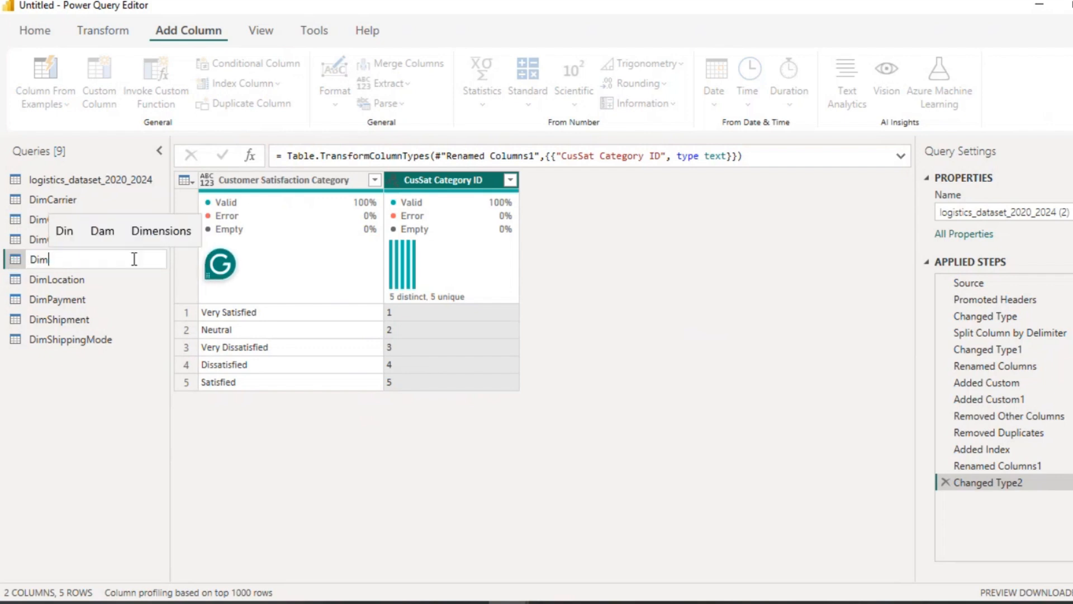
{"action": "type", "text": "Cust"}
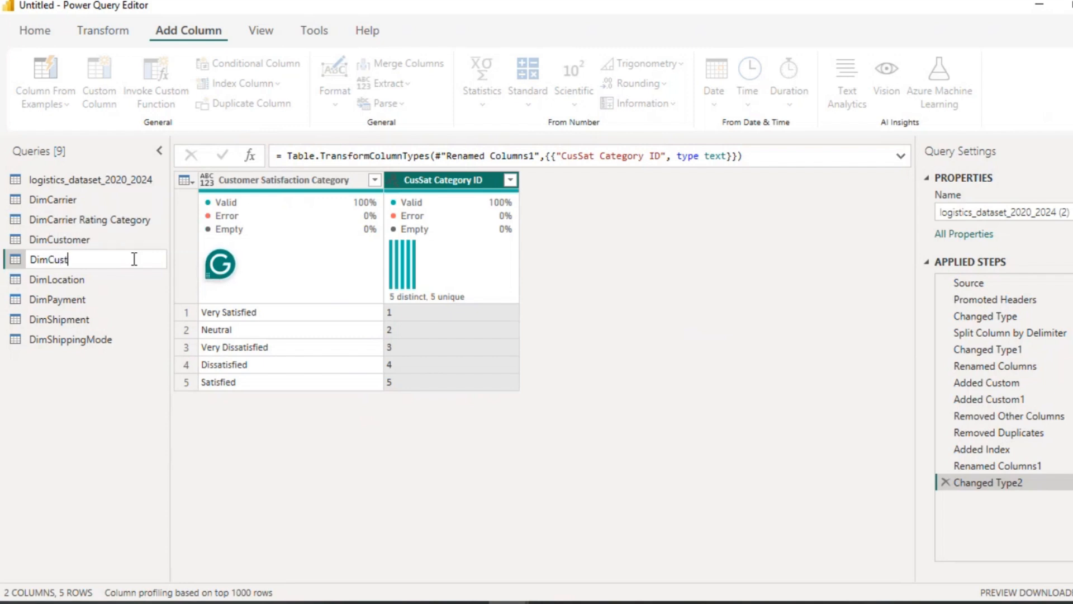
{"action": "type", "text": "Sat Category"}
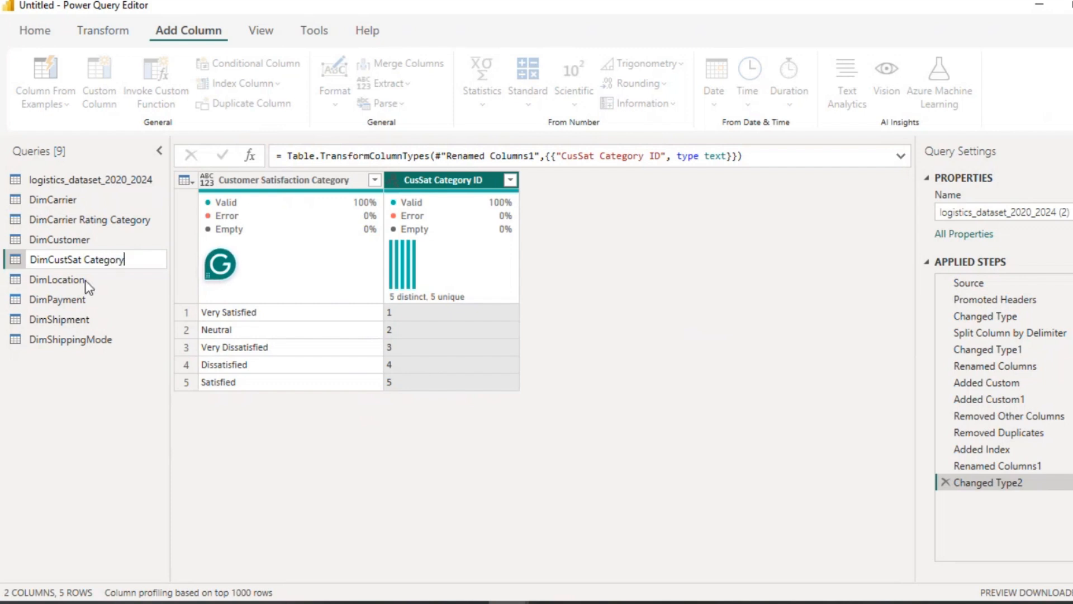
{"action": "key", "text": "Return"}
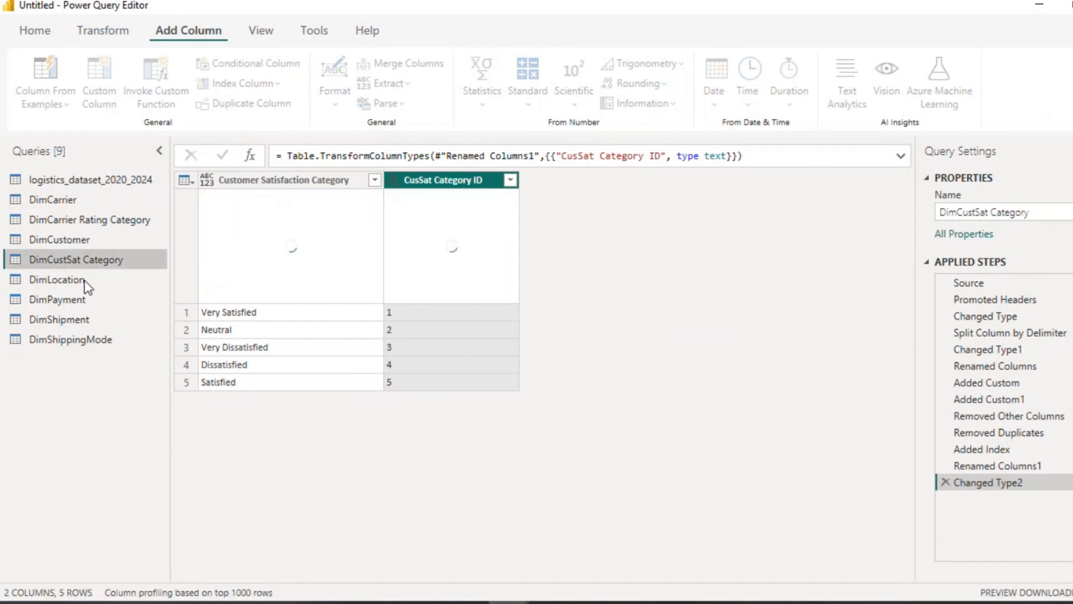
Step: In DimLocation, keep only the Delivery City and Delivery Country columns and remove duplicate Delivery City values
{"action": "left_click", "coordinate": [85, 280]}
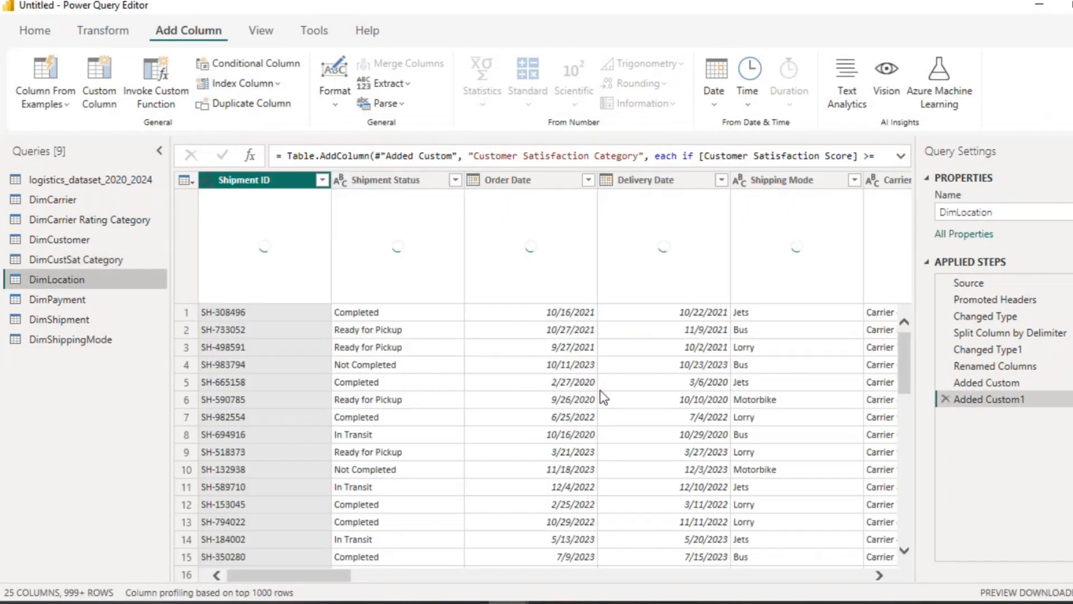
{"action": "left_click", "coordinate": [261, 32]}
{"action": "left_click", "coordinate": [48, 33]}
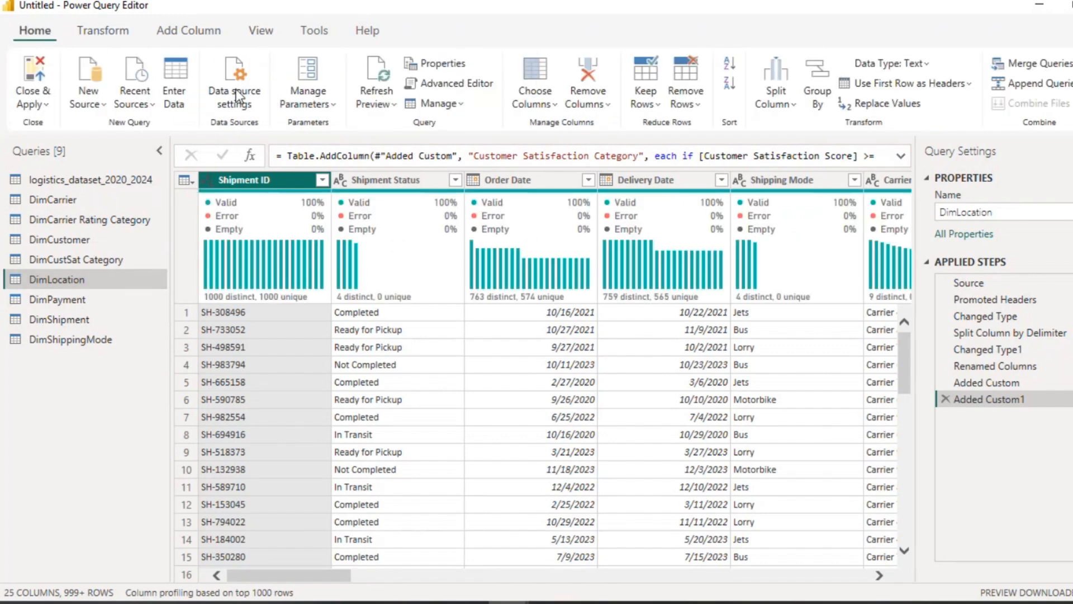
{"action": "left_click", "coordinate": [557, 105]}
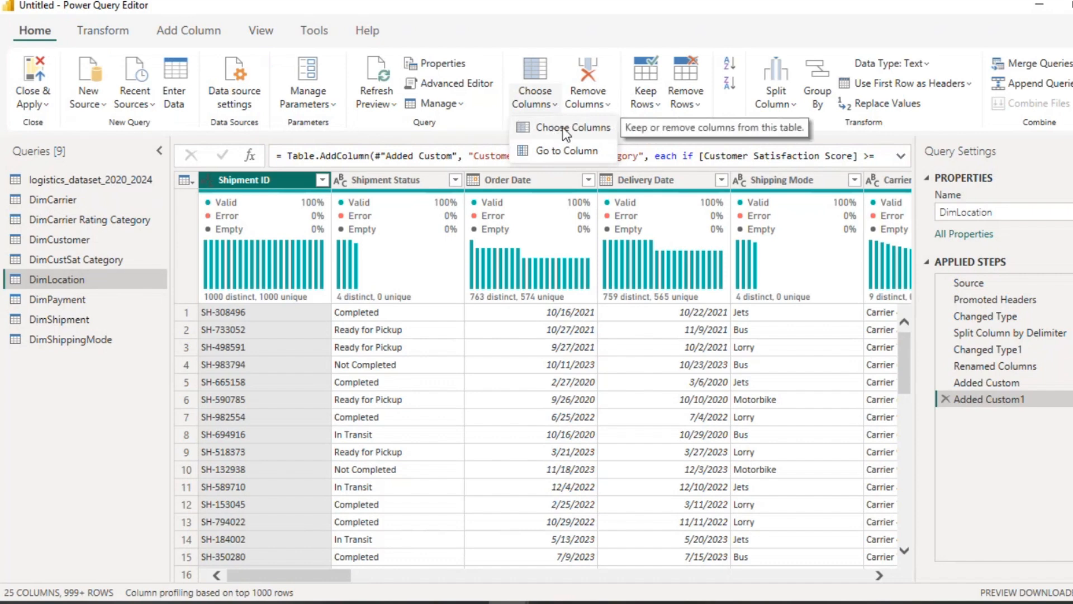
{"action": "left_click", "coordinate": [554, 125]}
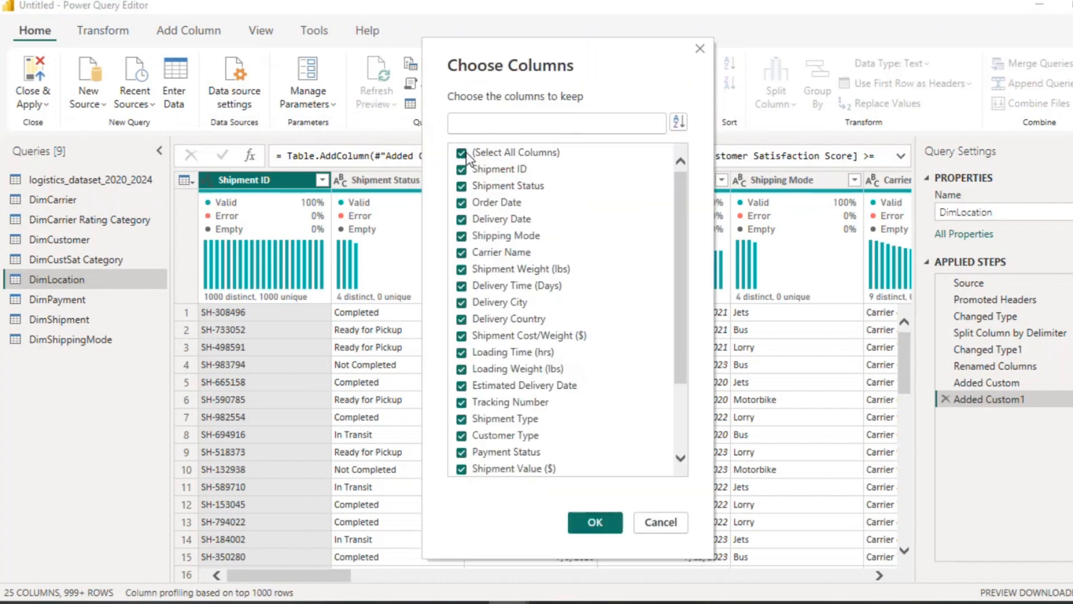
{"action": "left_click", "coordinate": [462, 153]}
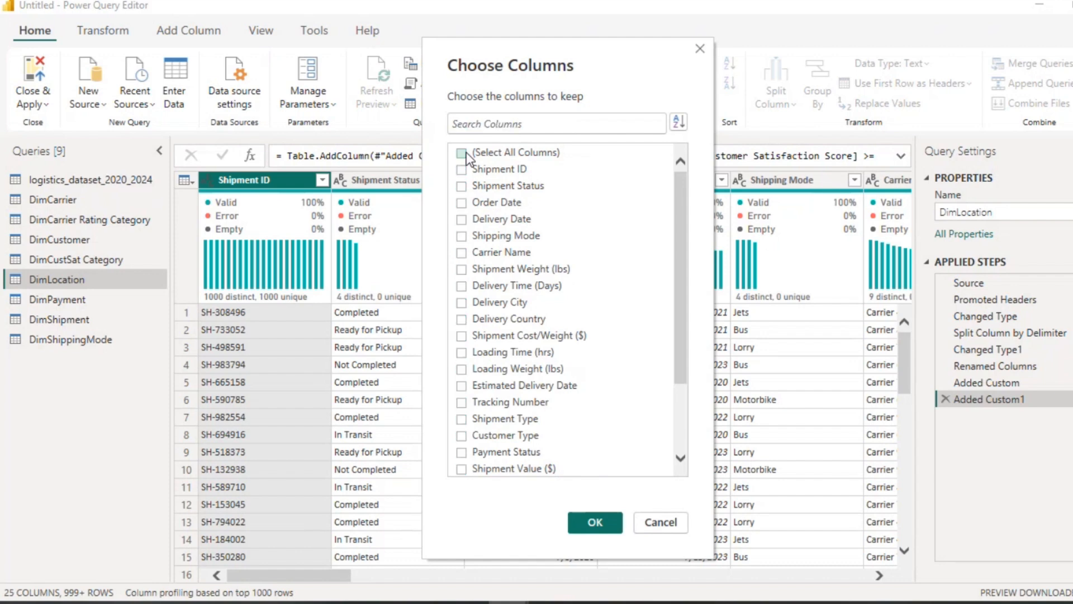
{"action": "left_click", "coordinate": [462, 303]}
{"action": "left_click", "coordinate": [462, 319]}
{"action": "left_click", "coordinate": [594, 523]}
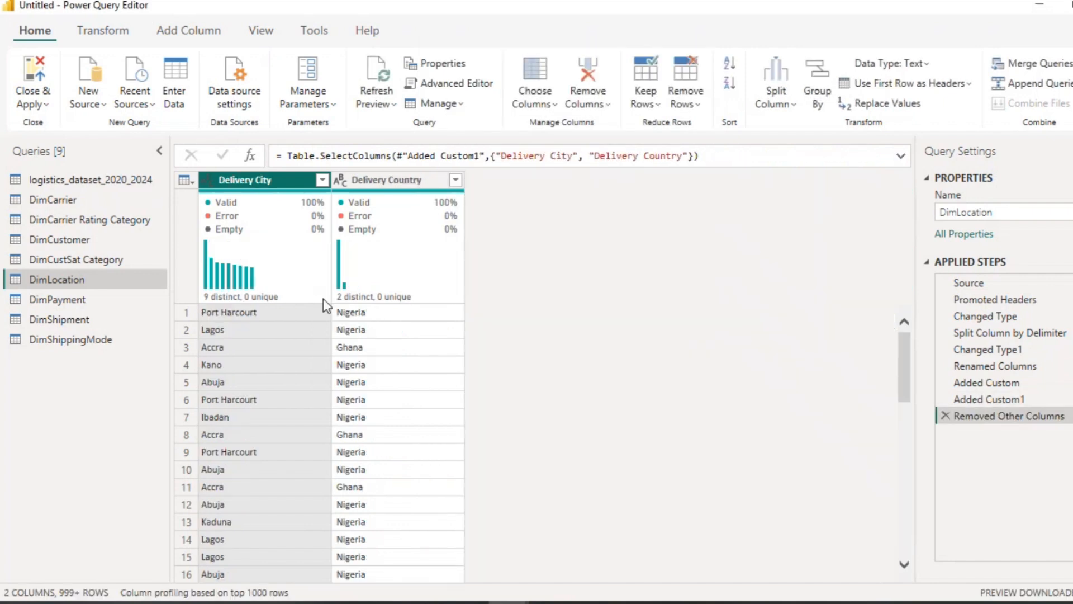
{"action": "right_click", "coordinate": [264, 188]}
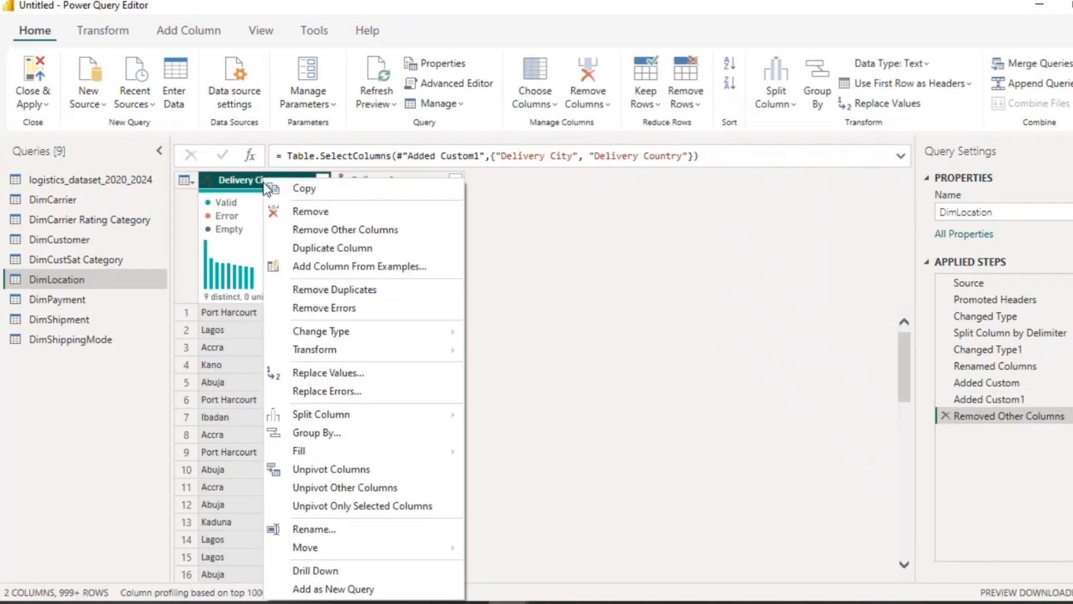
{"action": "left_click", "coordinate": [302, 290]}
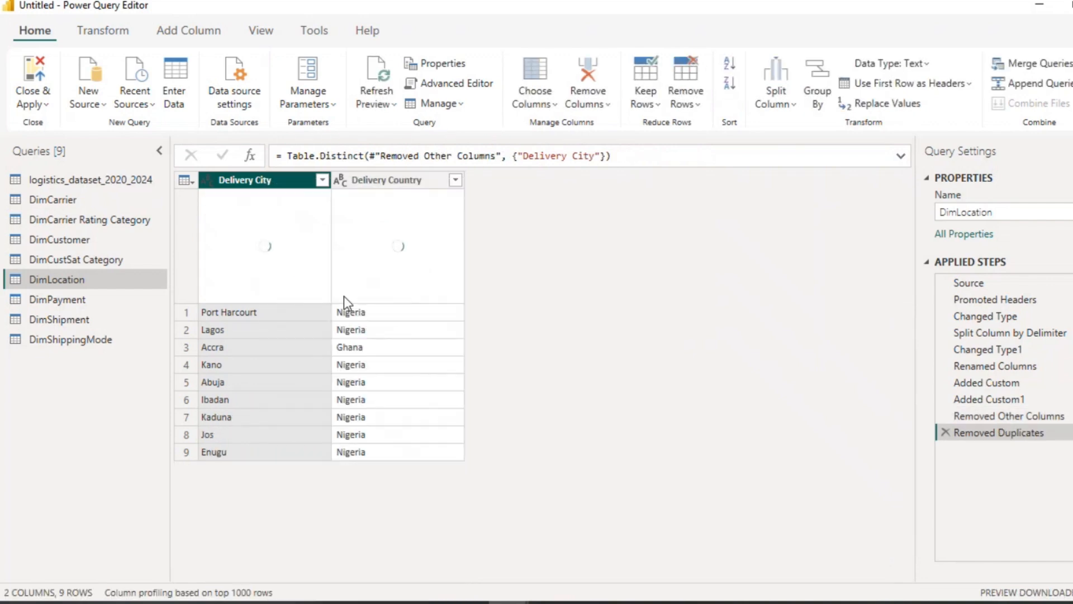
Step: Add an index column starting from 1 to DimLocation and set its data type to Text
{"action": "left_click", "coordinate": [184, 35]}
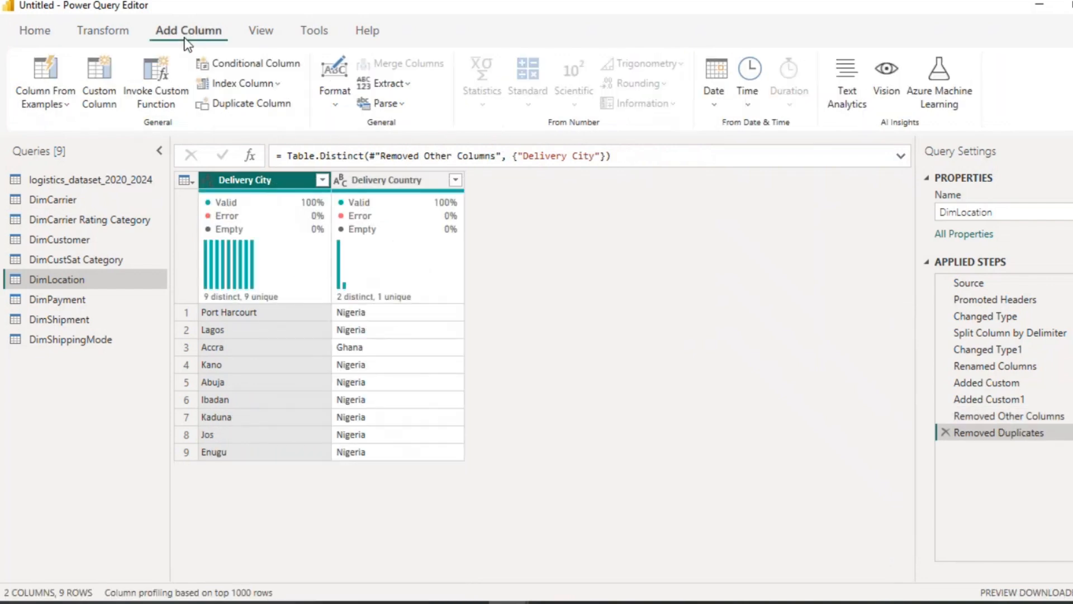
{"action": "left_click", "coordinate": [277, 86]}
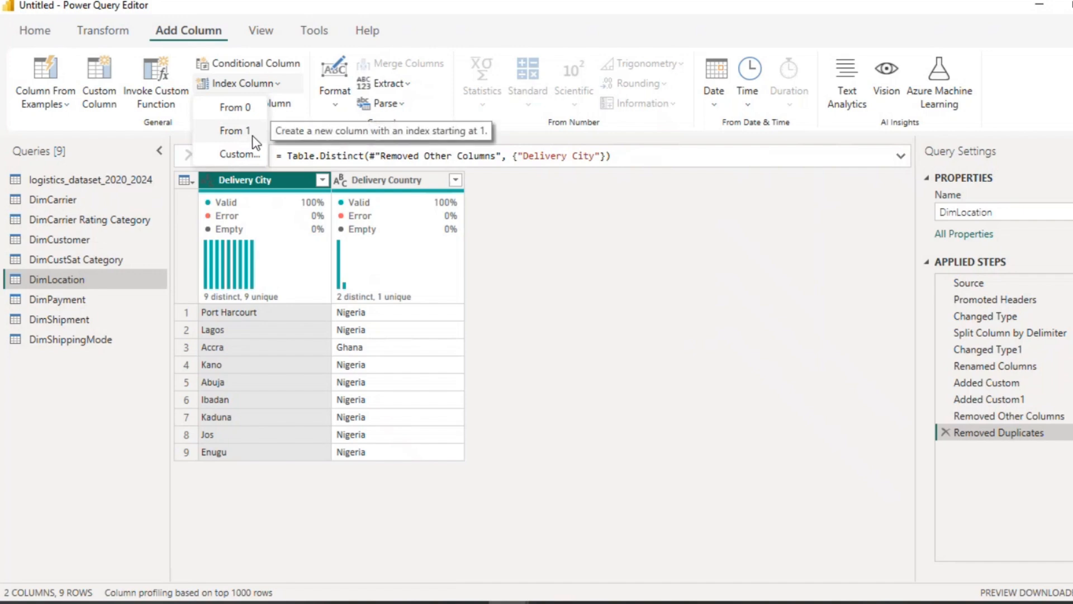
{"action": "left_click", "coordinate": [254, 133]}
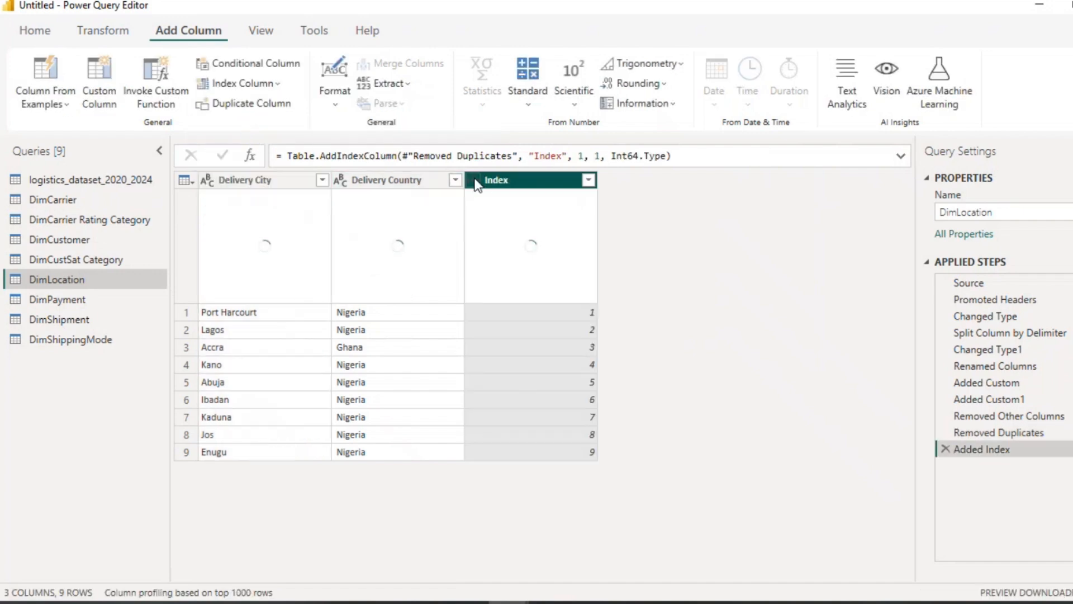
{"action": "left_click", "coordinate": [475, 180]}
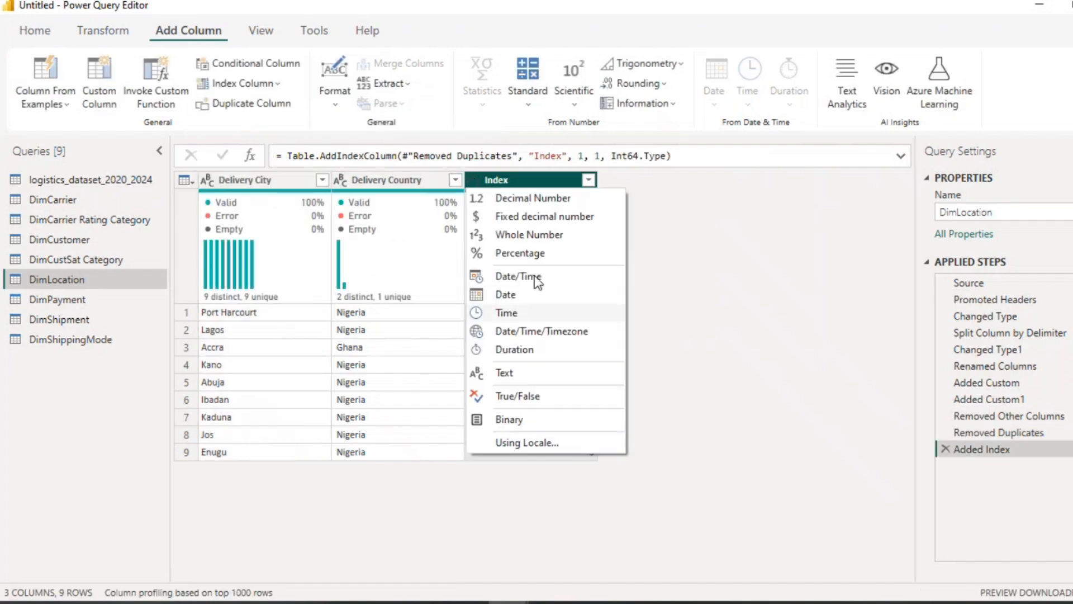
{"action": "left_click", "coordinate": [511, 372]}
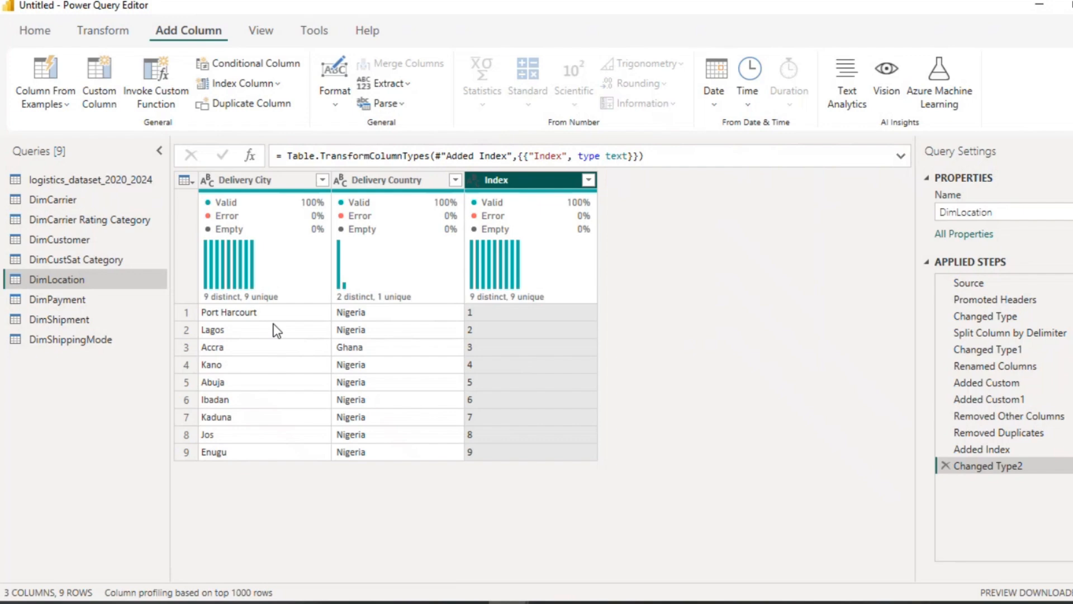
Step: In DimPayment, keep only the Payment Status column and remove its duplicate values
{"action": "left_click", "coordinate": [82, 305]}
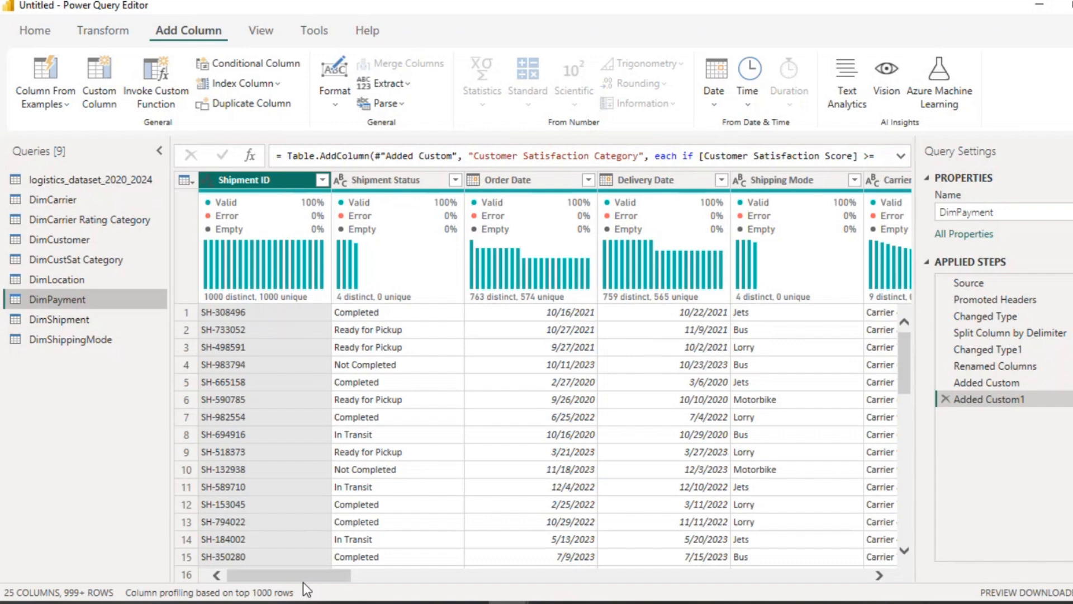
{"action": "left_click_drag", "start_coordinate": [305, 575], "coordinate": [552, 601]}
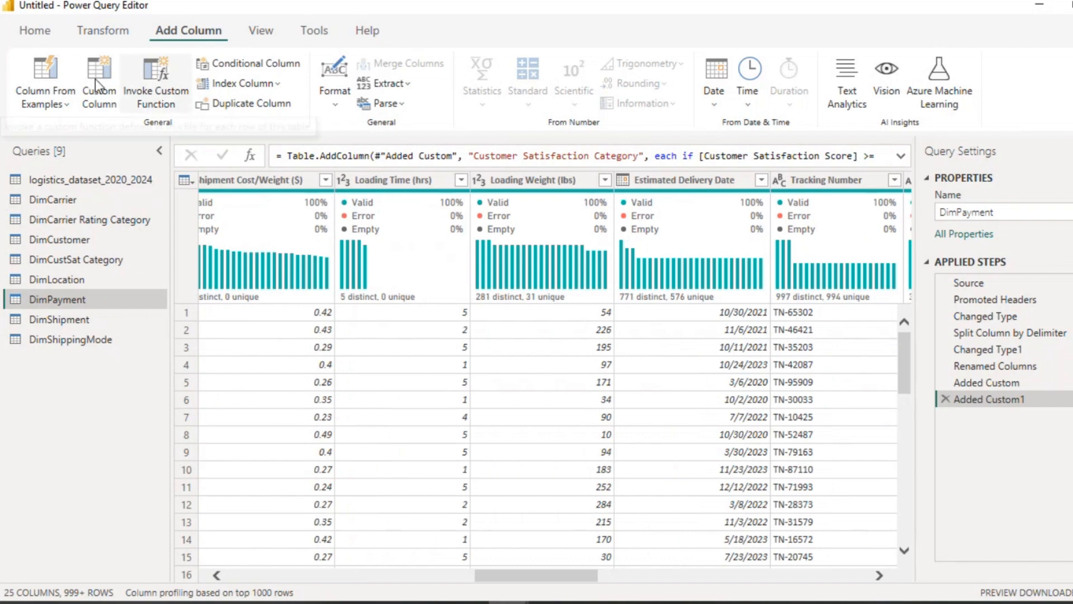
{"action": "left_click", "coordinate": [48, 35]}
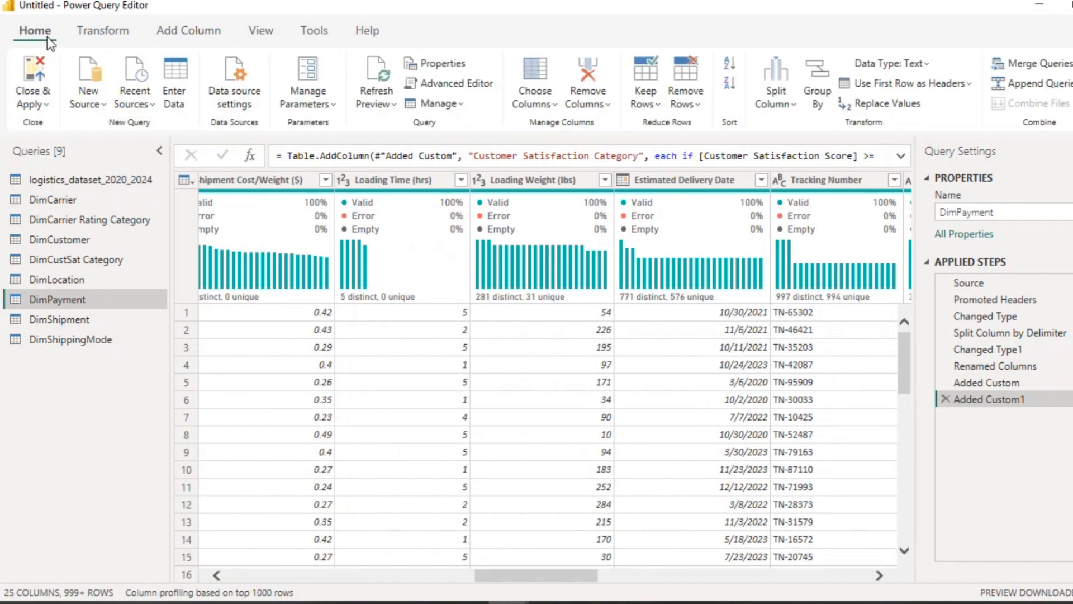
{"action": "left_click", "coordinate": [559, 102]}
{"action": "left_click", "coordinate": [556, 129]}
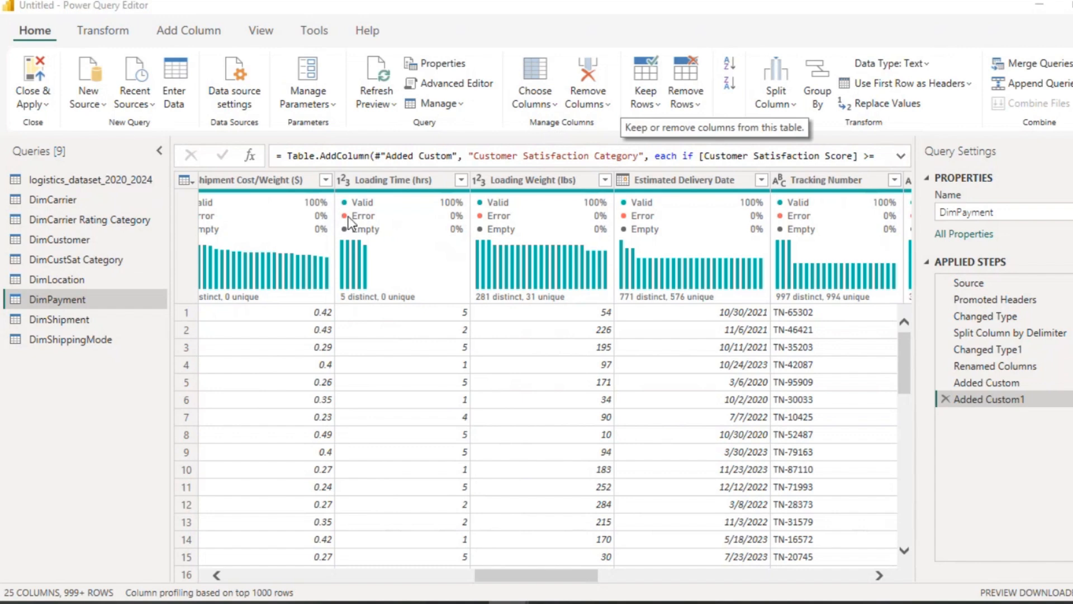
{"action": "left_click", "coordinate": [462, 154]}
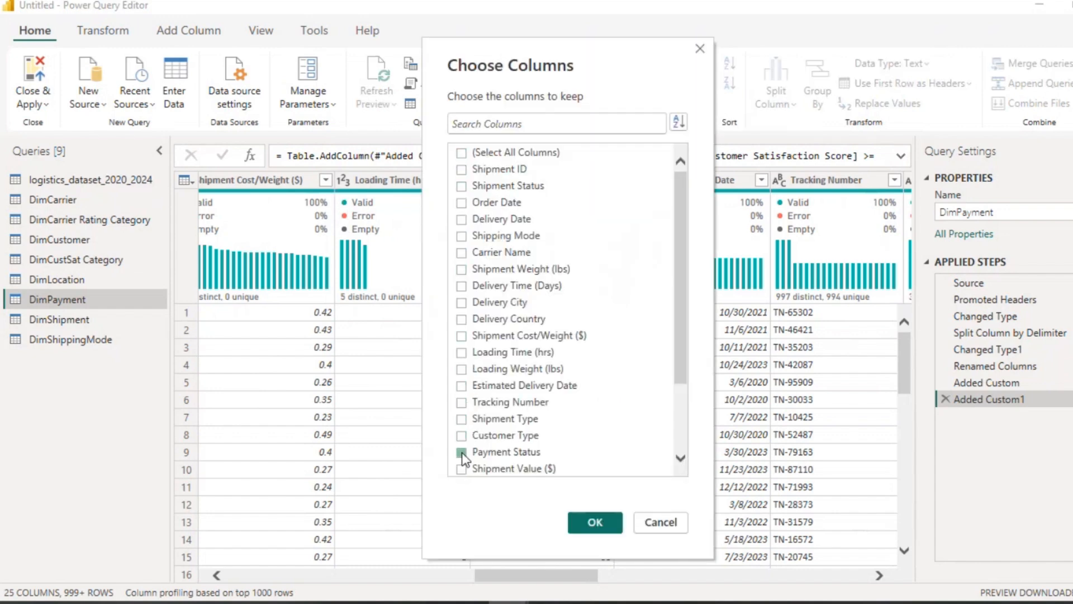
{"action": "left_click", "coordinate": [462, 452]}
{"action": "left_click", "coordinate": [594, 523]}
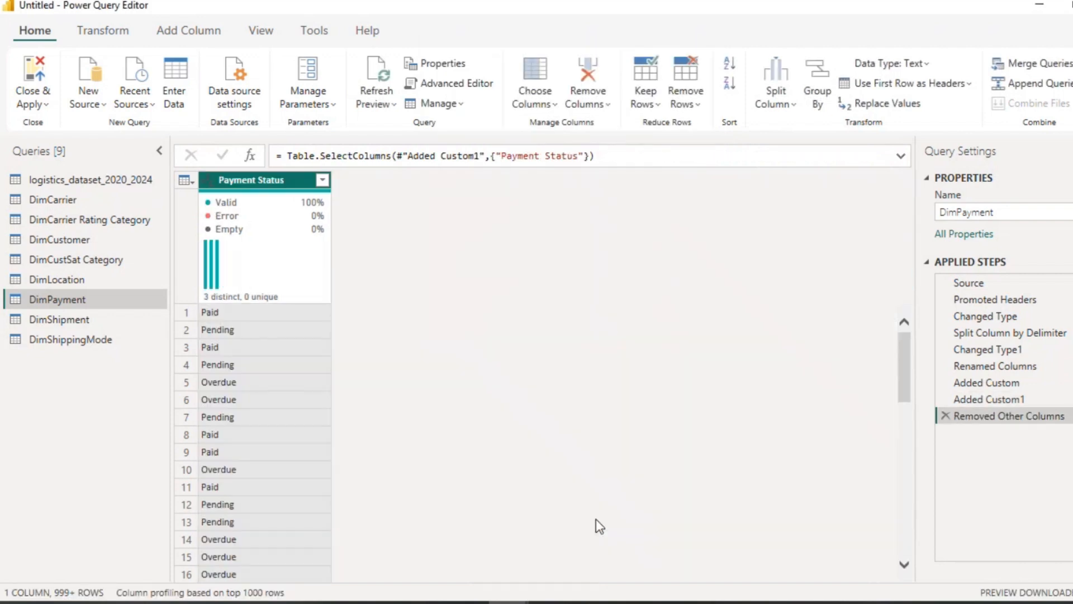
{"action": "right_click", "coordinate": [261, 179]}
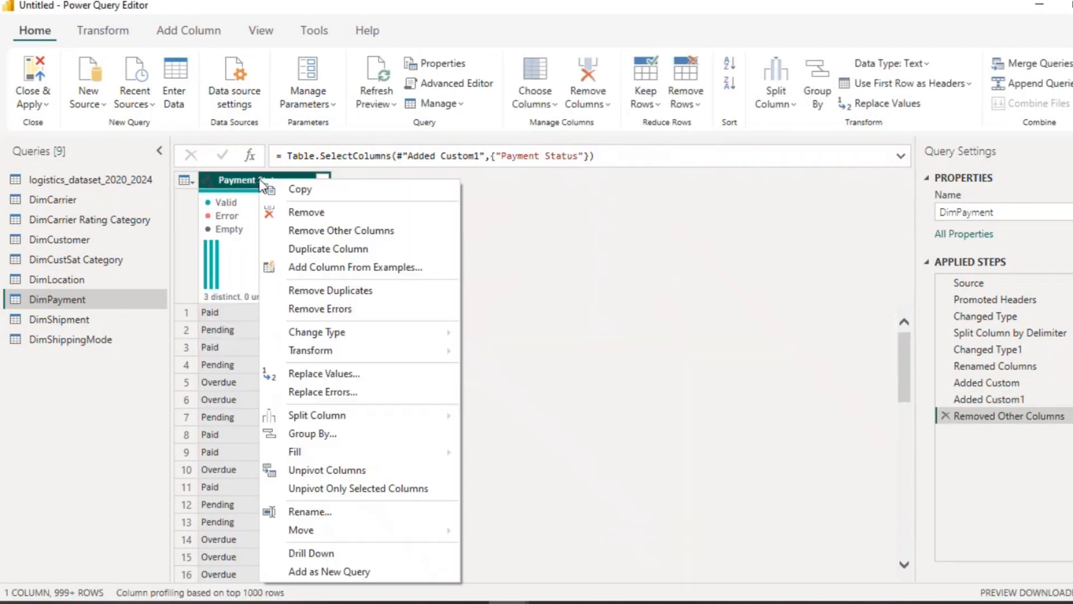
{"action": "left_click", "coordinate": [311, 291]}
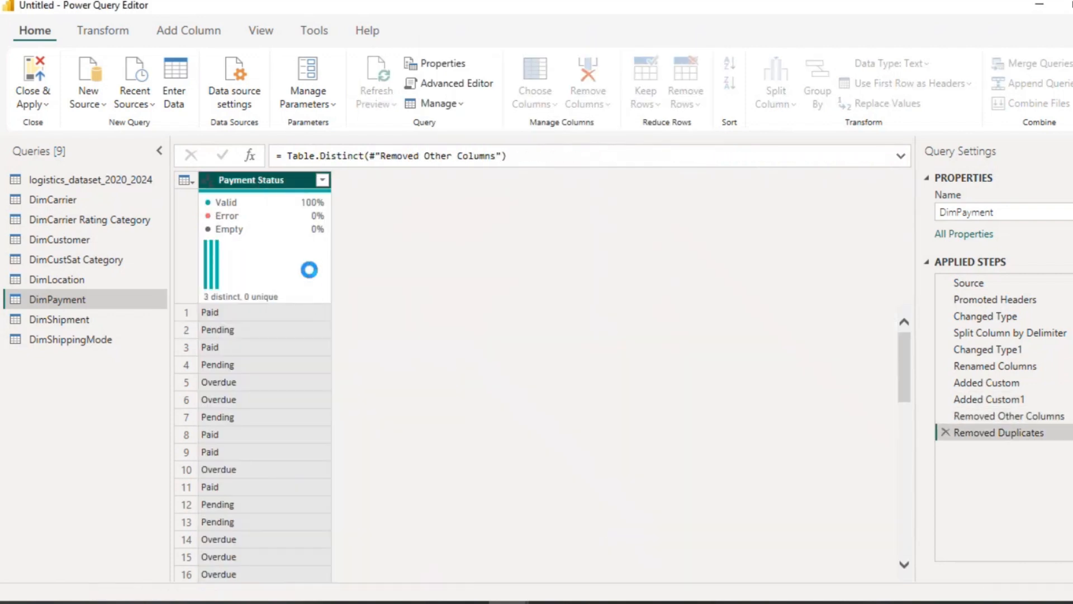
Step: Add an index column starting from 1 to DimPayment, named Payment ID, and set its data type to Text
{"action": "left_click", "coordinate": [170, 31]}
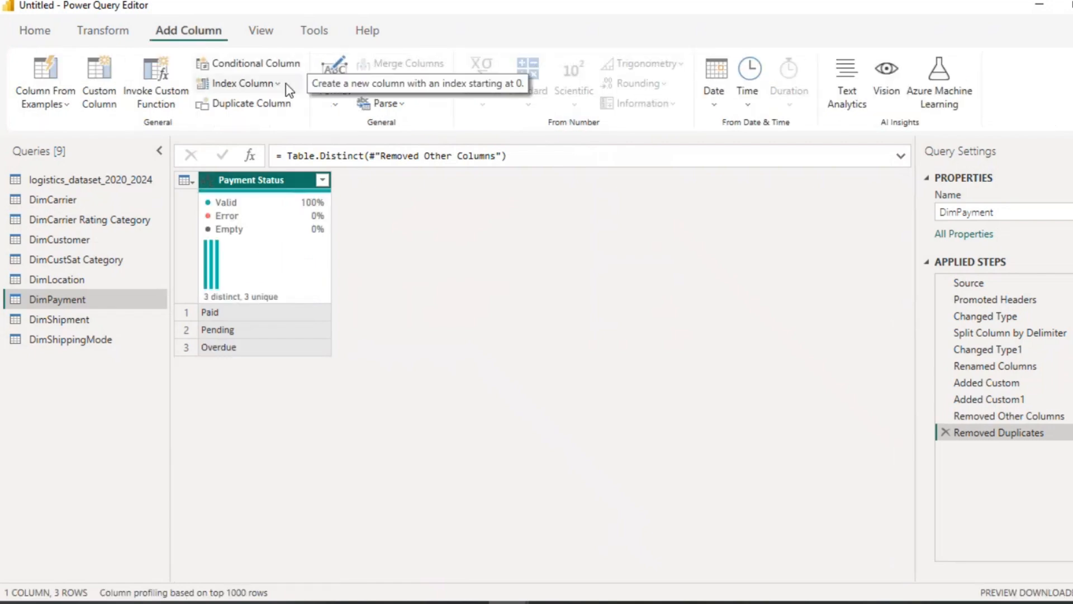
{"action": "left_click", "coordinate": [284, 83]}
{"action": "left_click", "coordinate": [235, 130]}
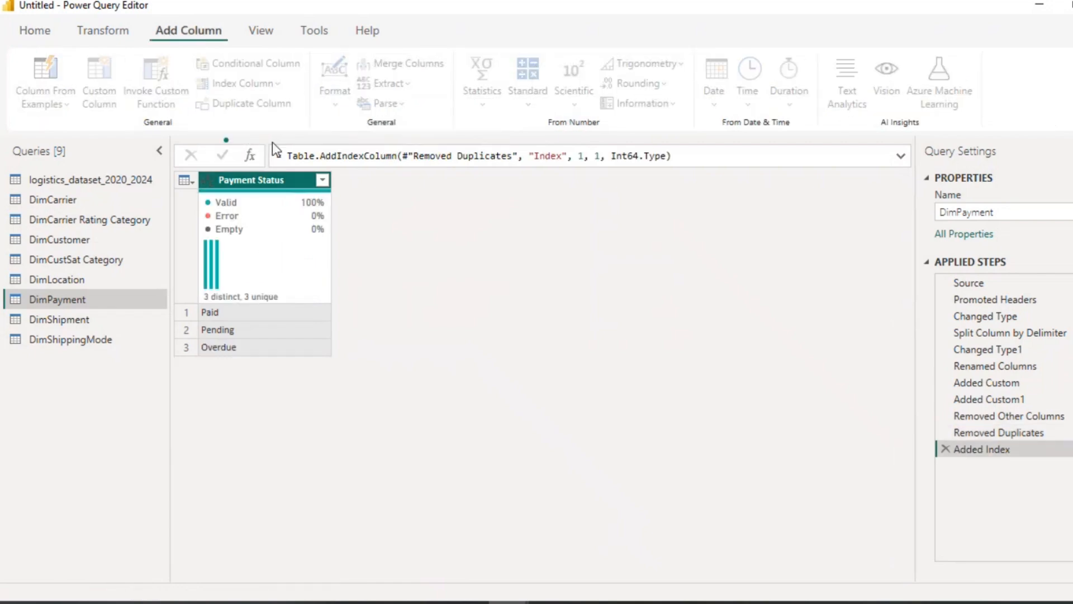
{"action": "double_click", "coordinate": [373, 181]}
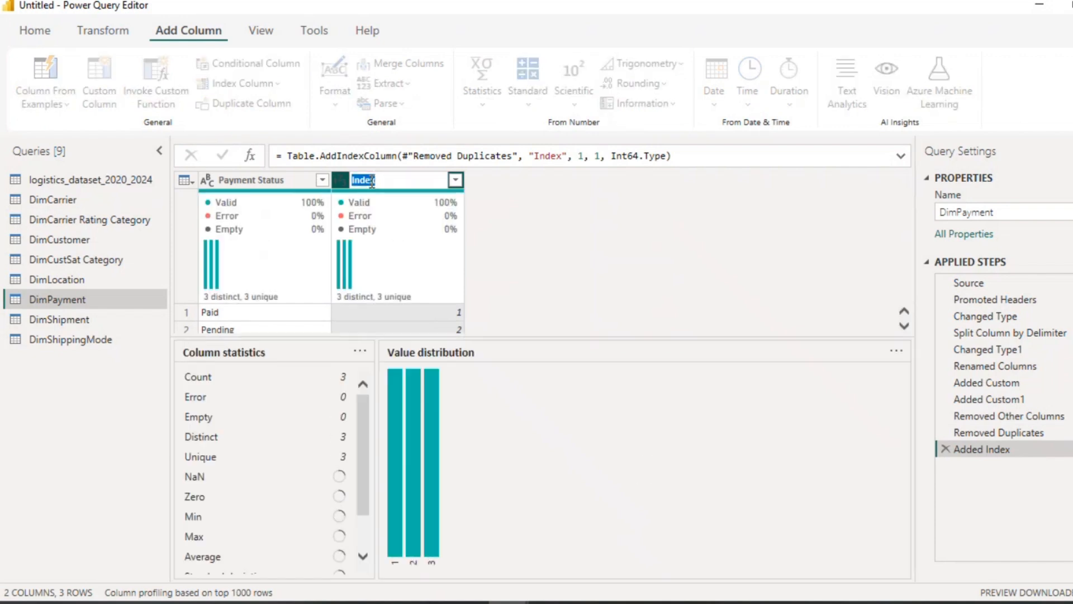
{"action": "type", "text": "Payment I"}
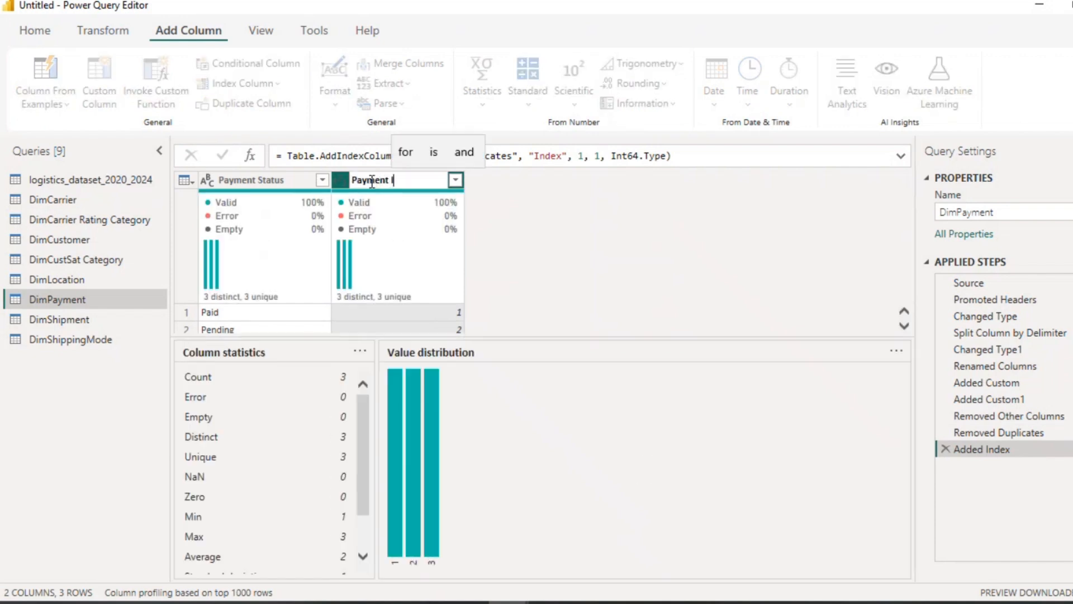
{"action": "type", "text": "D"}
{"action": "key", "text": "Return"}
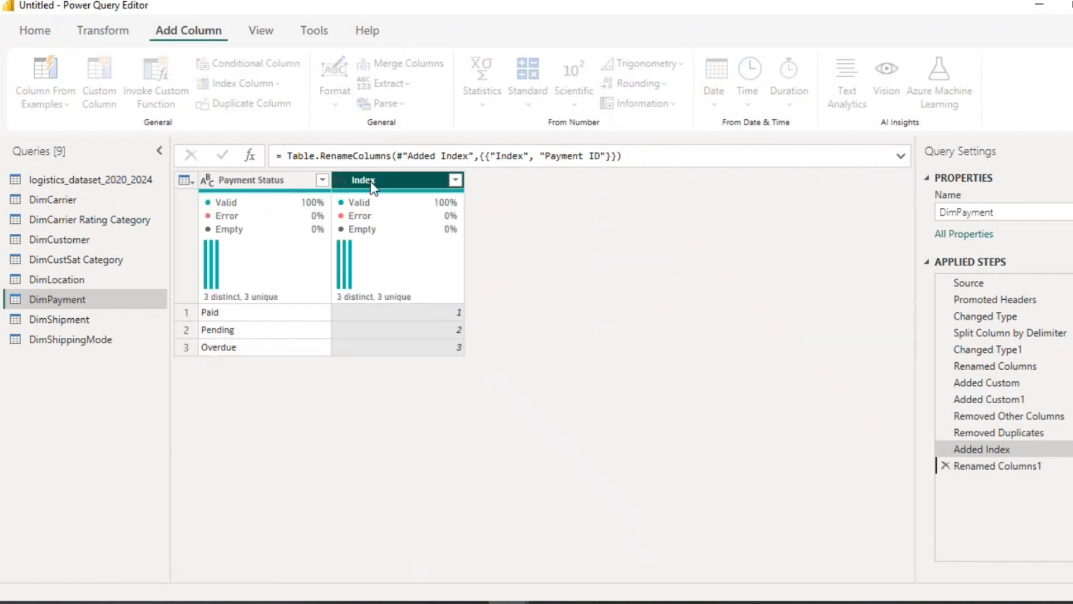
{"action": "left_click", "coordinate": [341, 181]}
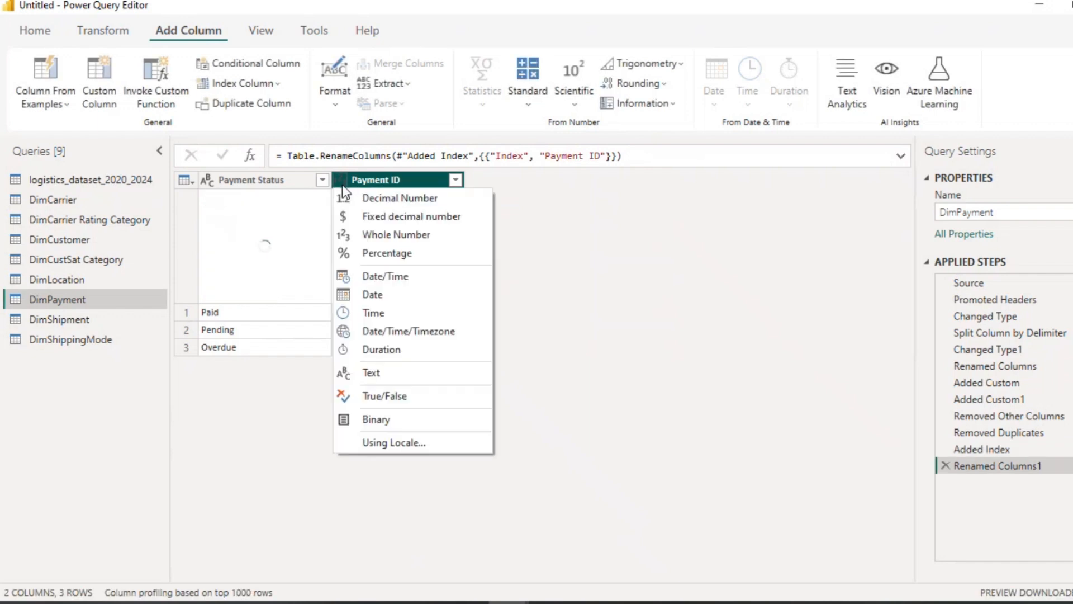
{"action": "left_click", "coordinate": [398, 374]}
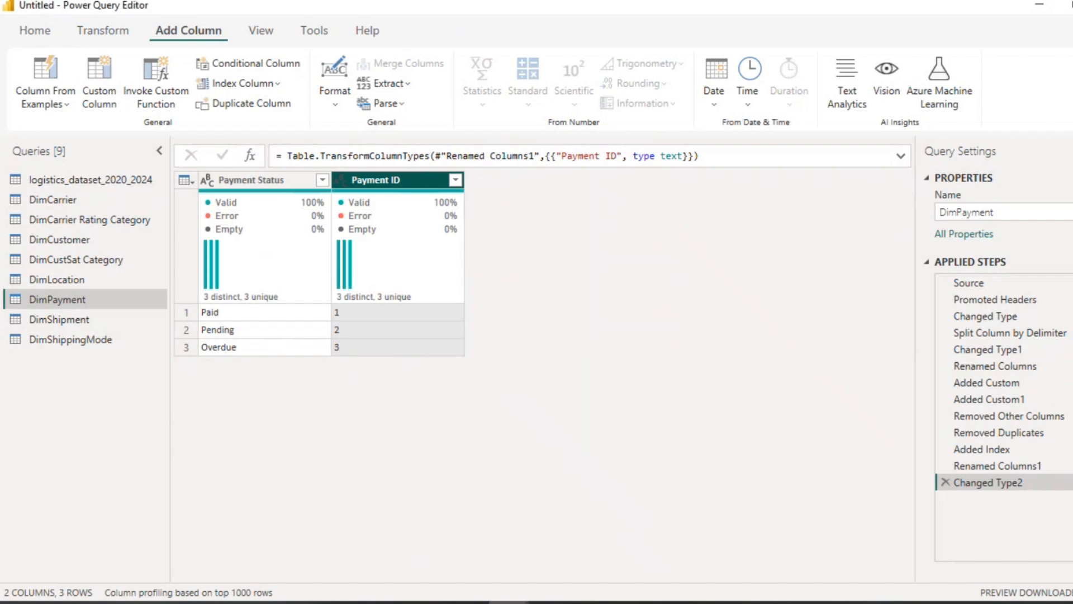
{"action": "left_click", "coordinate": [916, 602]}
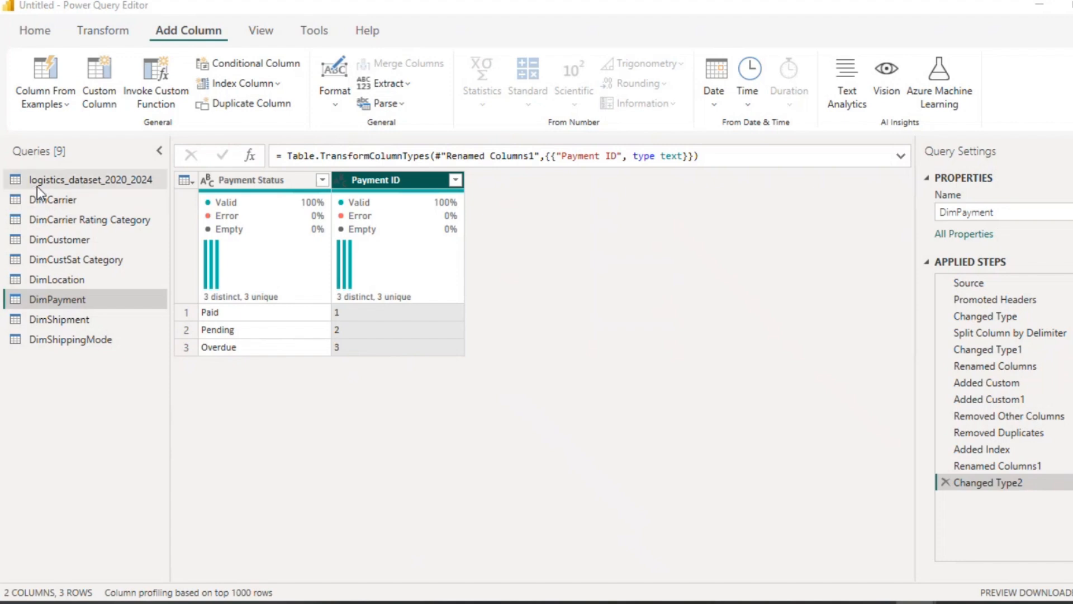
Step: In DimShippingMode, keep only the Shipping Mode column and remove its duplicate values
{"action": "left_click", "coordinate": [55, 336]}
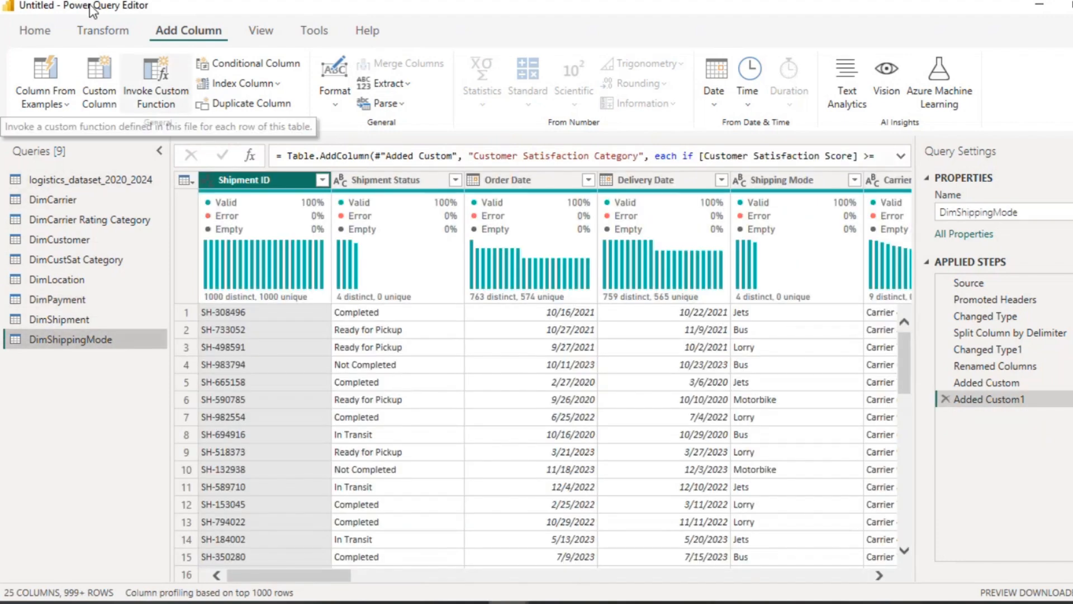
{"action": "left_click", "coordinate": [47, 32]}
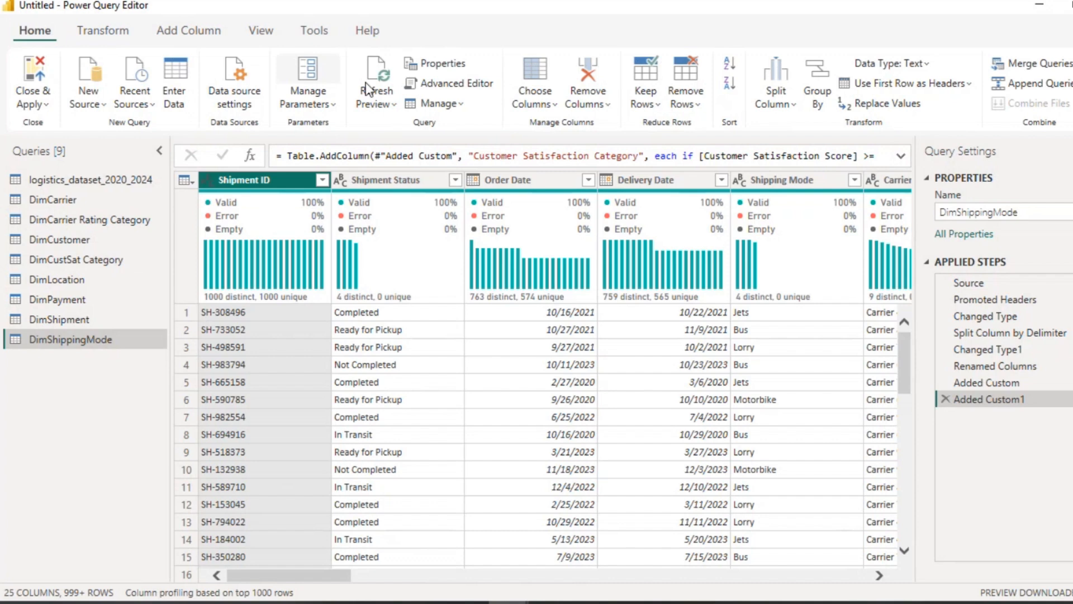
{"action": "left_click", "coordinate": [552, 104]}
{"action": "left_click", "coordinate": [566, 129]}
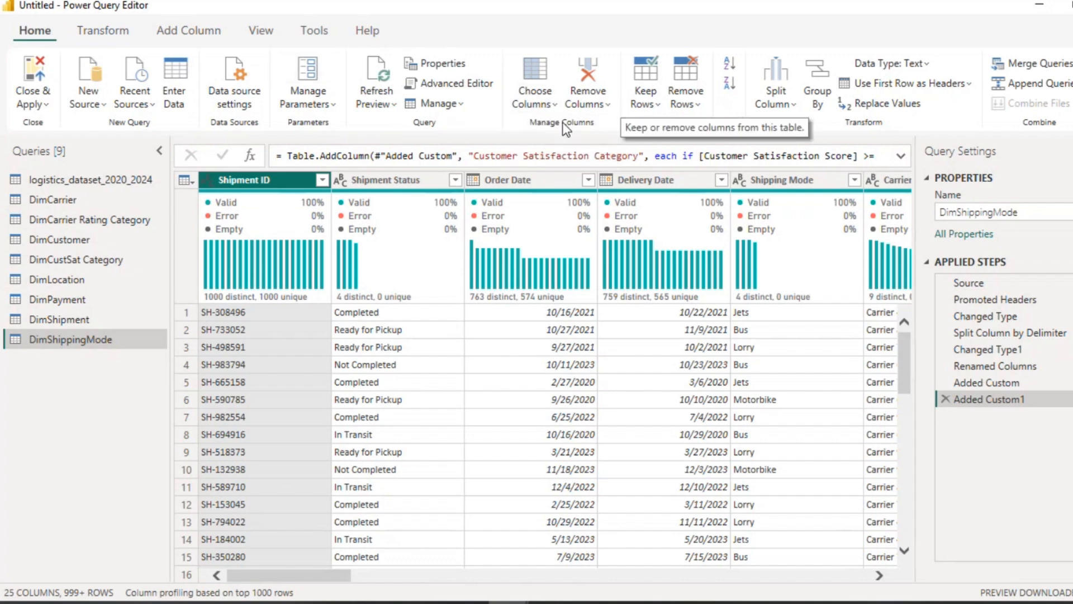
{"action": "left_click", "coordinate": [462, 154]}
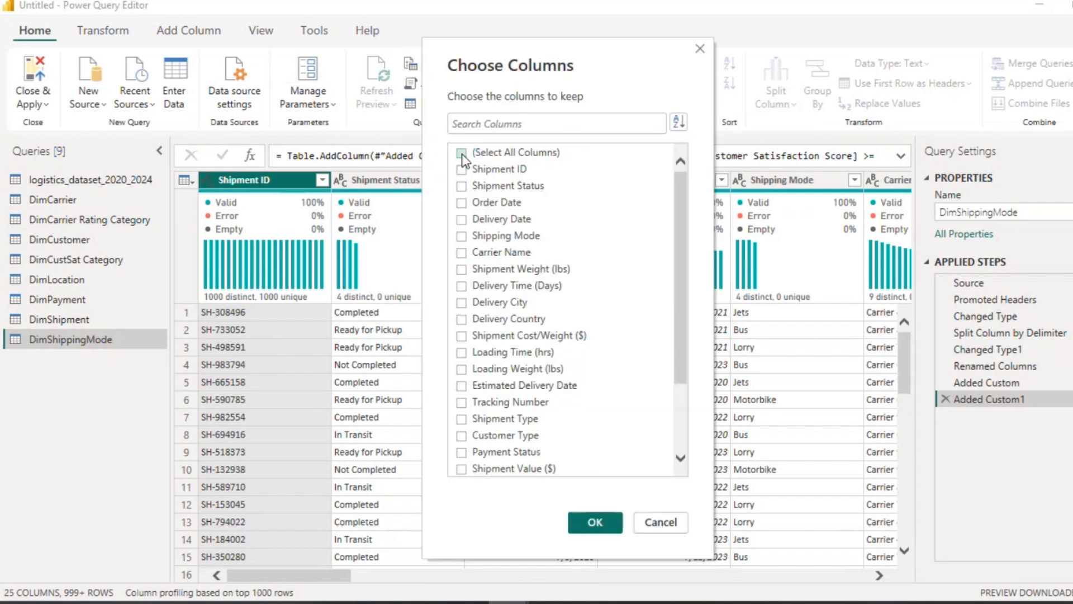
{"action": "left_click", "coordinate": [461, 235]}
{"action": "left_click", "coordinate": [578, 518]}
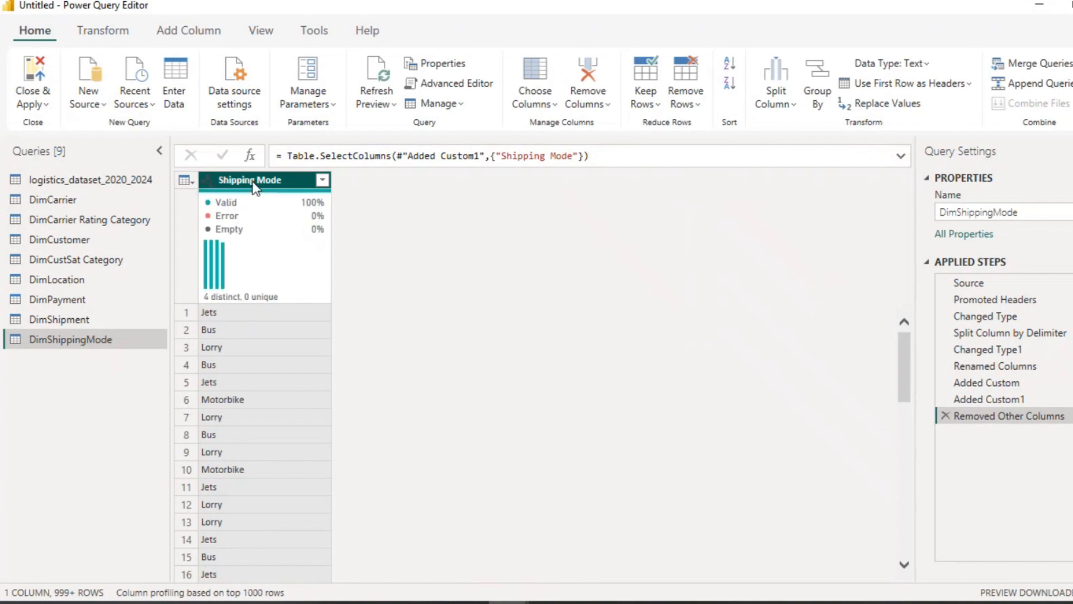
{"action": "right_click", "coordinate": [254, 188]}
{"action": "left_click", "coordinate": [310, 292]}
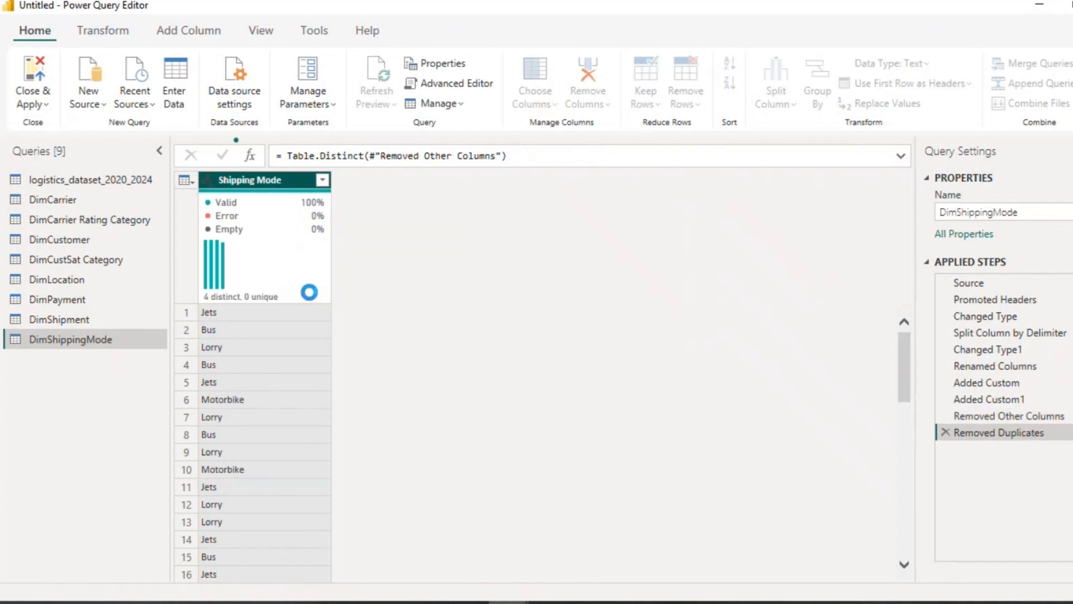
Step: Add an index column starting from 1 to DimShippingMode, named ShippingMode ID, and set its data type to Text
{"action": "left_click", "coordinate": [178, 31]}
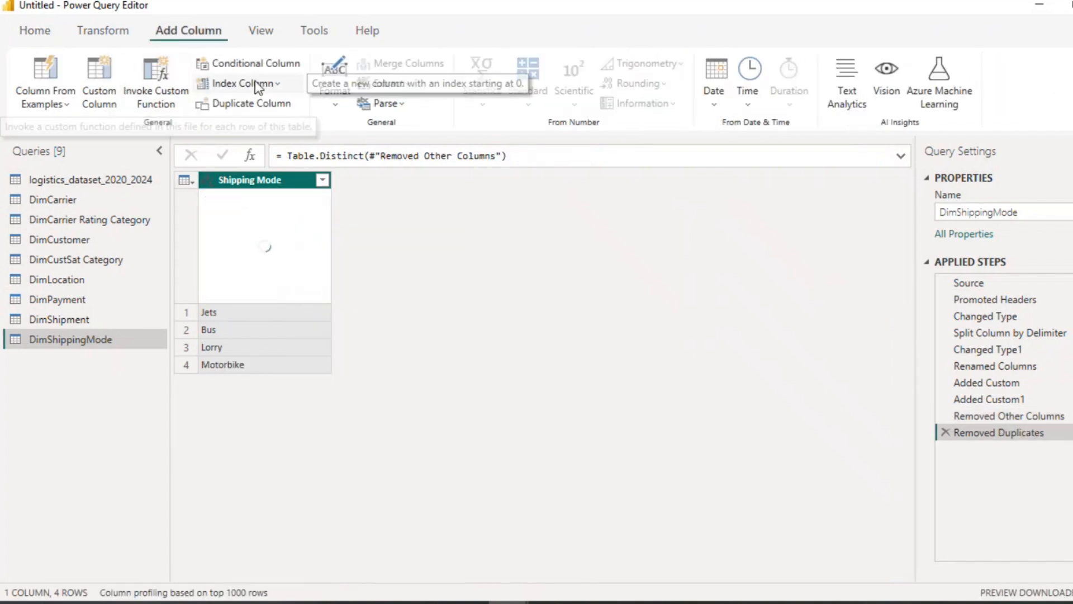
{"action": "left_click", "coordinate": [275, 84]}
{"action": "left_click", "coordinate": [247, 133]}
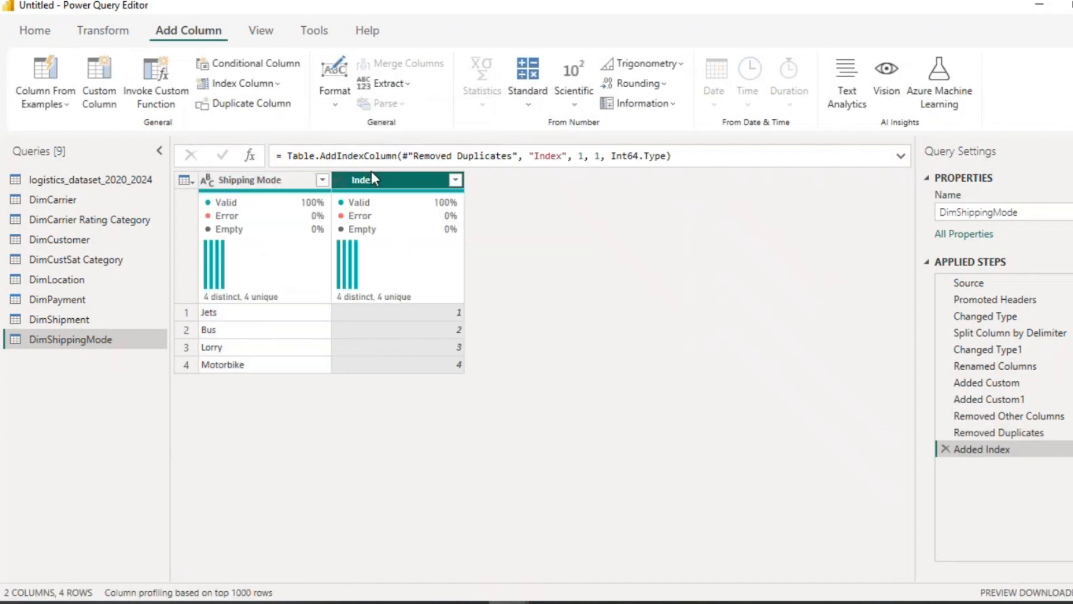
{"action": "double_click", "coordinate": [374, 178]}
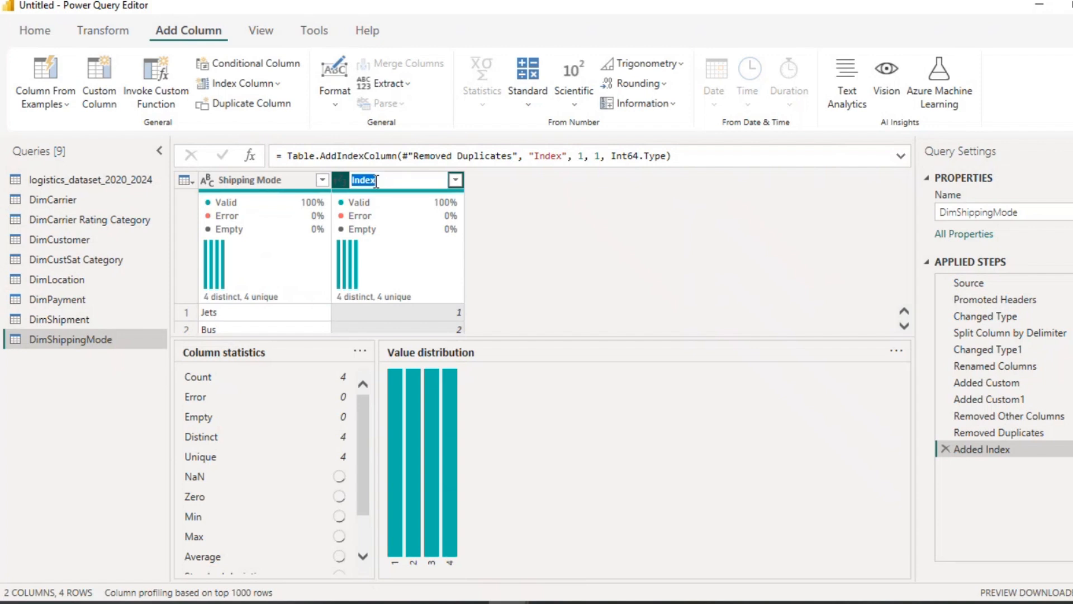
{"action": "type", "text": "Shipping"}
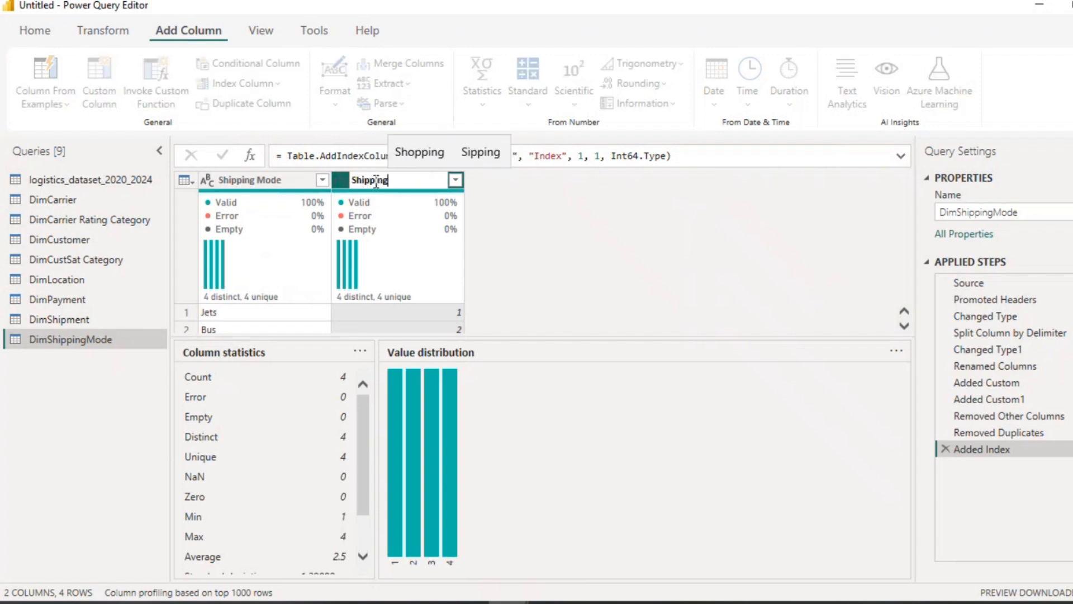
{"action": "type", "text": "Mode ID"}
{"action": "key", "text": "Return"}
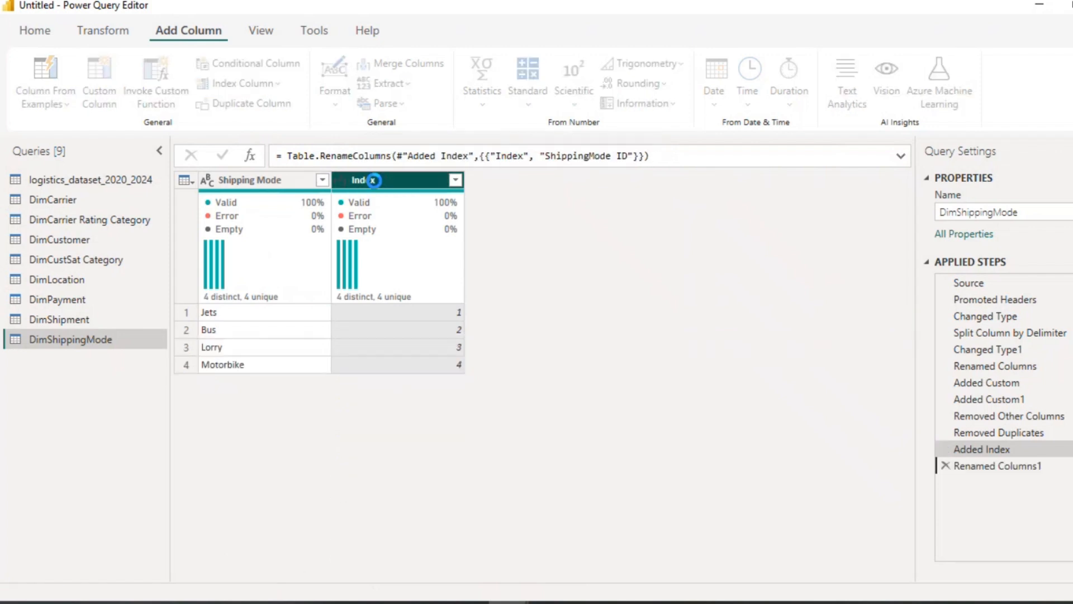
{"action": "left_click", "coordinate": [339, 180]}
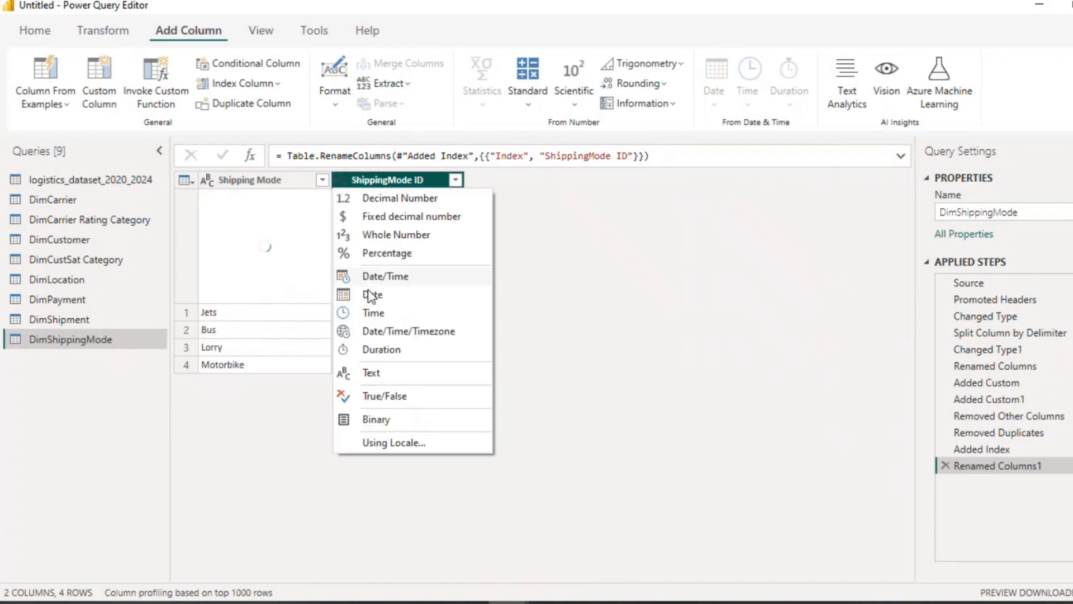
{"action": "left_click", "coordinate": [371, 376]}
Step: In DimShipment, keep only Shipment ID, Shipment Status, Shipment Type and Shipment Priority, and remove duplicate Shipment IDs
{"action": "left_click", "coordinate": [86, 318]}
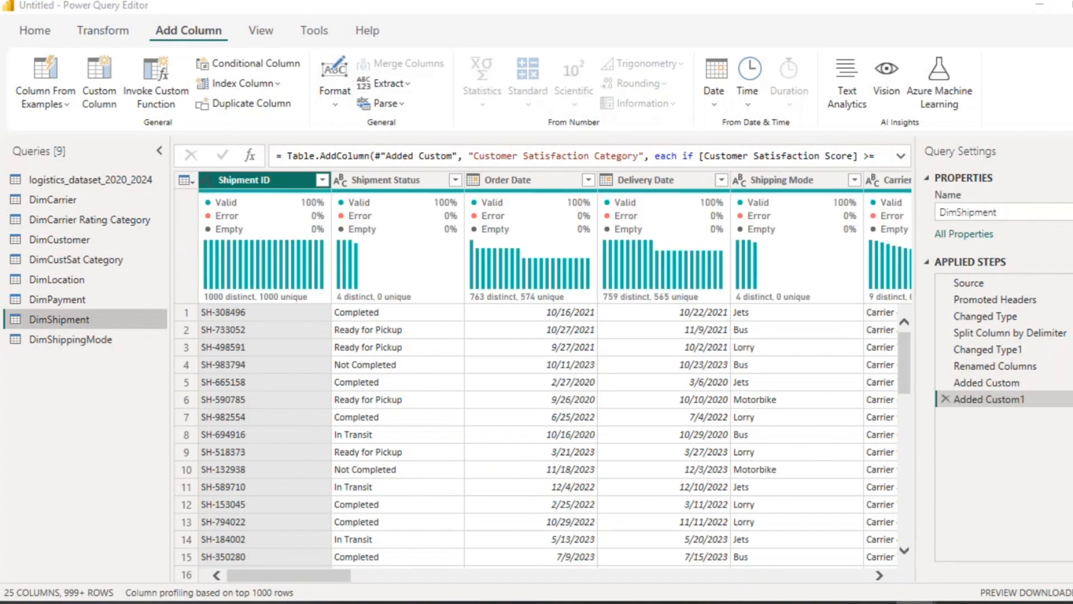
{"action": "left_click", "coordinate": [34, 33]}
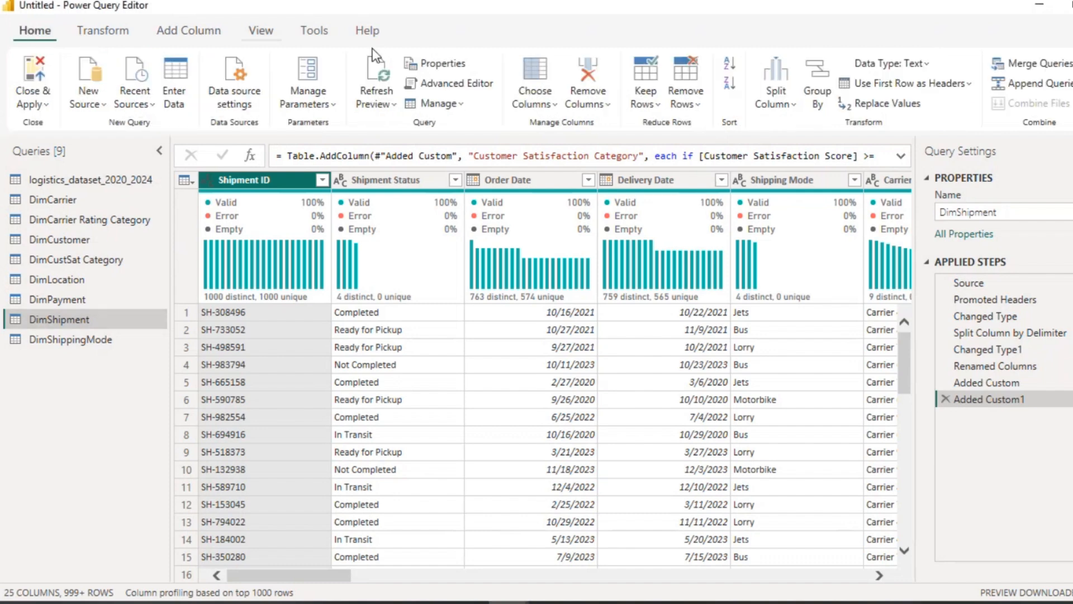
{"action": "left_click", "coordinate": [557, 106]}
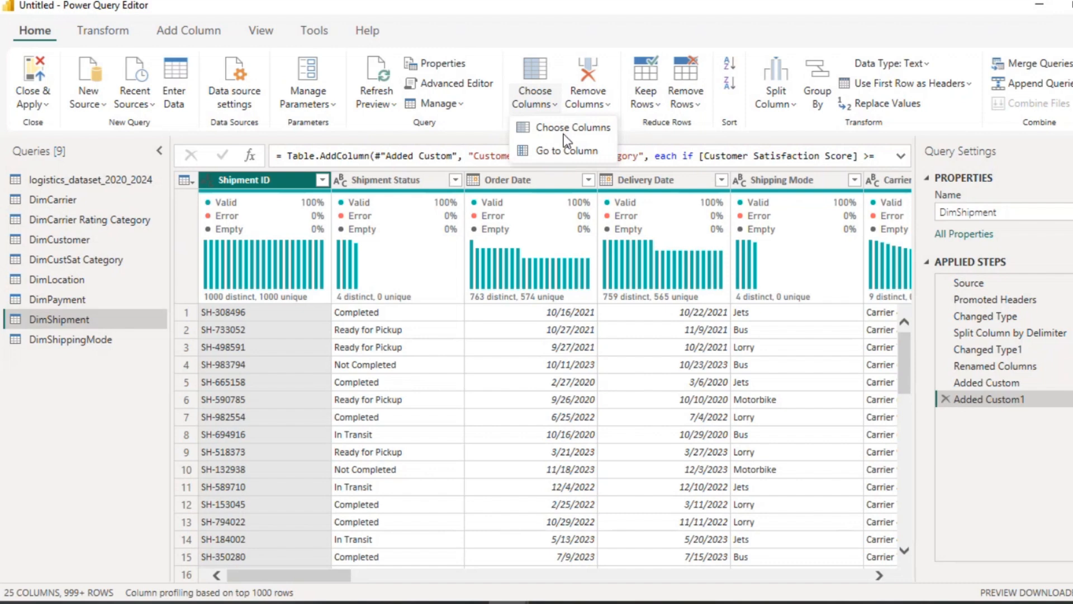
{"action": "left_click", "coordinate": [564, 133]}
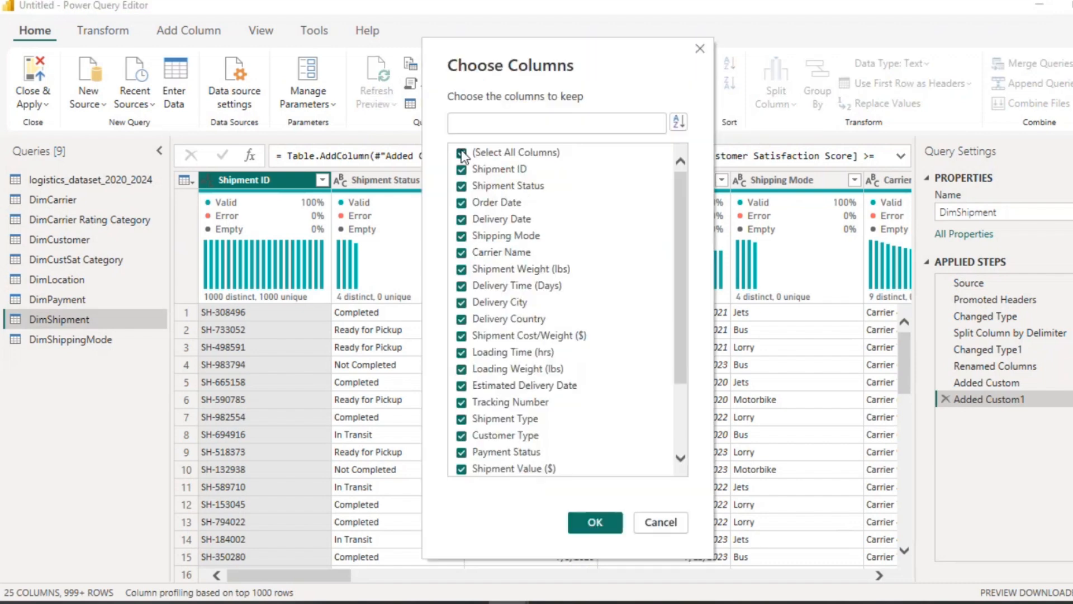
{"action": "left_click", "coordinate": [462, 152]}
{"action": "left_click", "coordinate": [462, 169]}
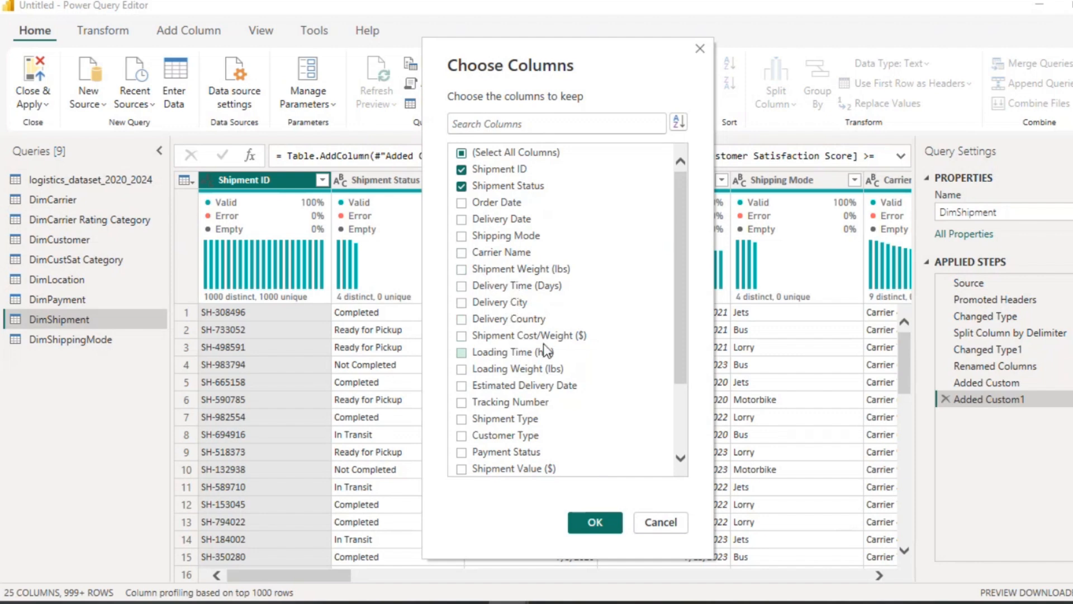
{"action": "scroll", "coordinate": [545, 351], "scroll_direction": "down", "scroll_amount": 2}
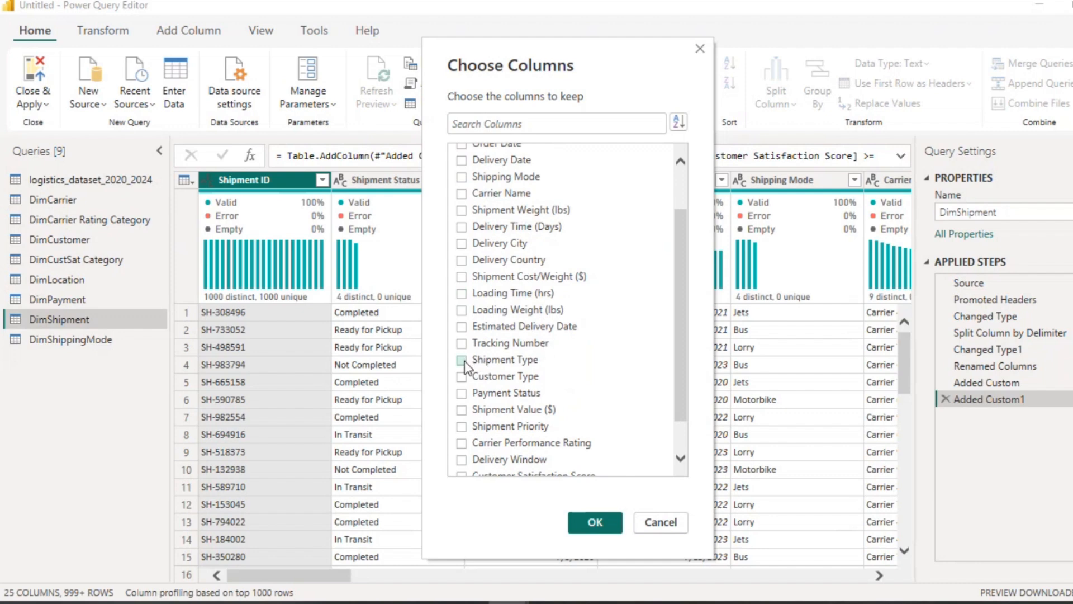
{"action": "left_click", "coordinate": [462, 360]}
{"action": "scroll", "coordinate": [465, 361], "scroll_direction": "up", "scroll_amount": 2}
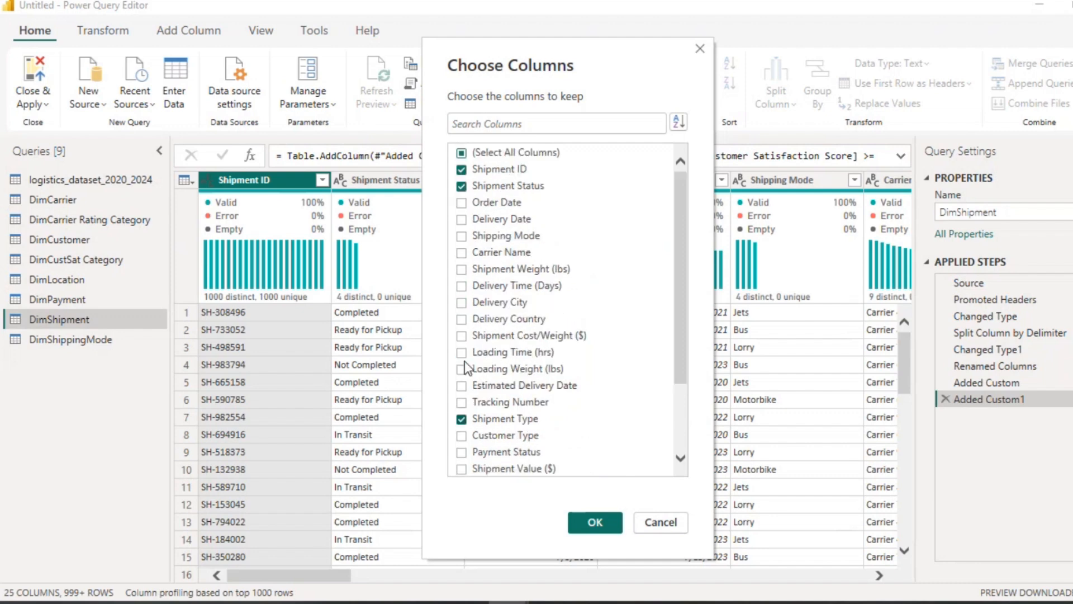
{"action": "scroll", "coordinate": [465, 360], "scroll_direction": "down", "scroll_amount": 3}
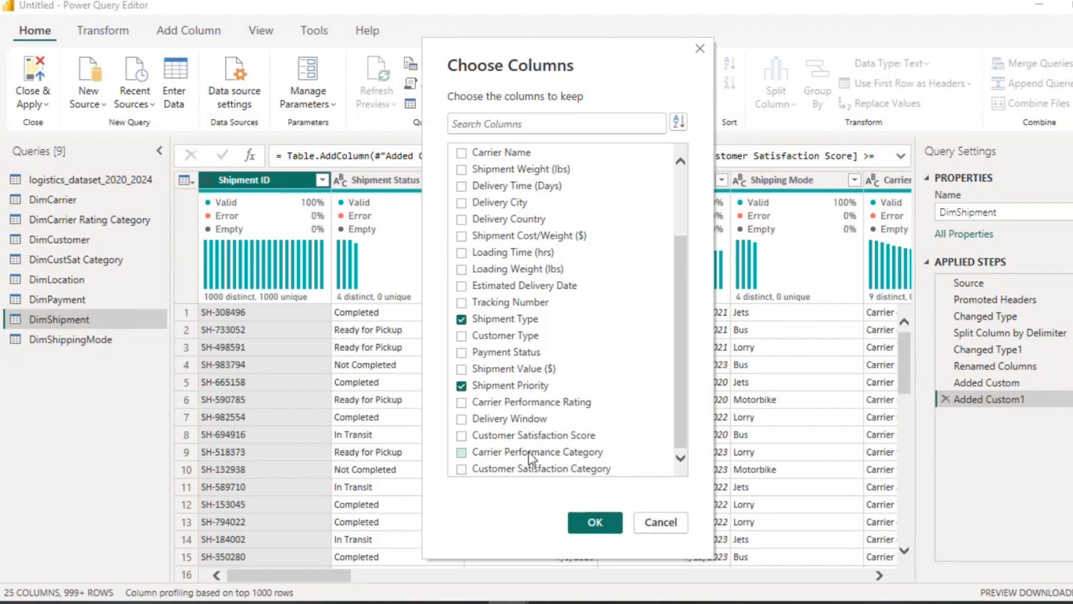
{"action": "left_click", "coordinate": [595, 524]}
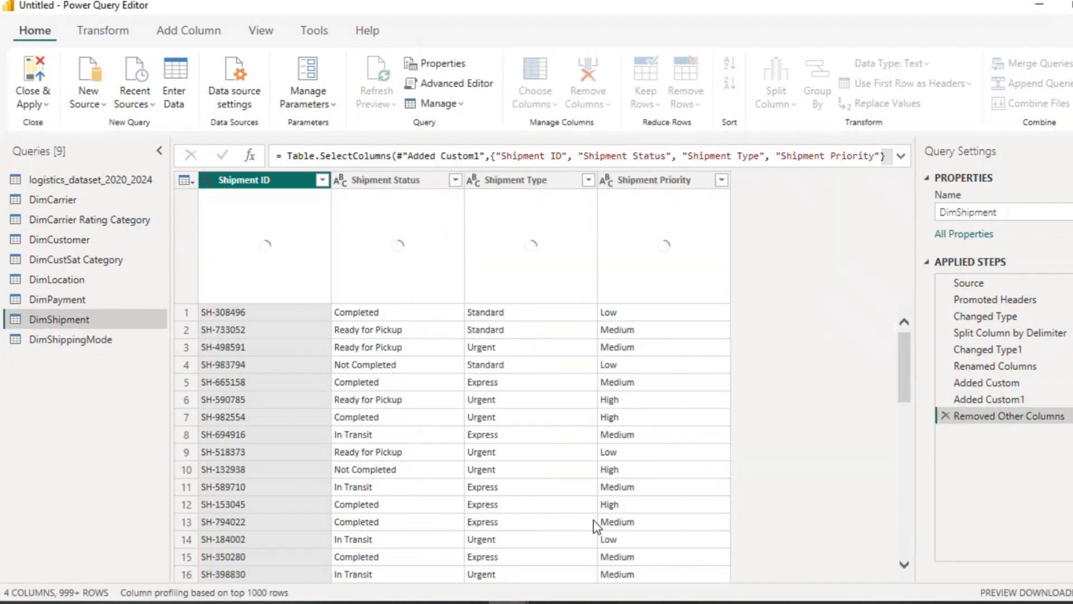
{"action": "right_click", "coordinate": [260, 184]}
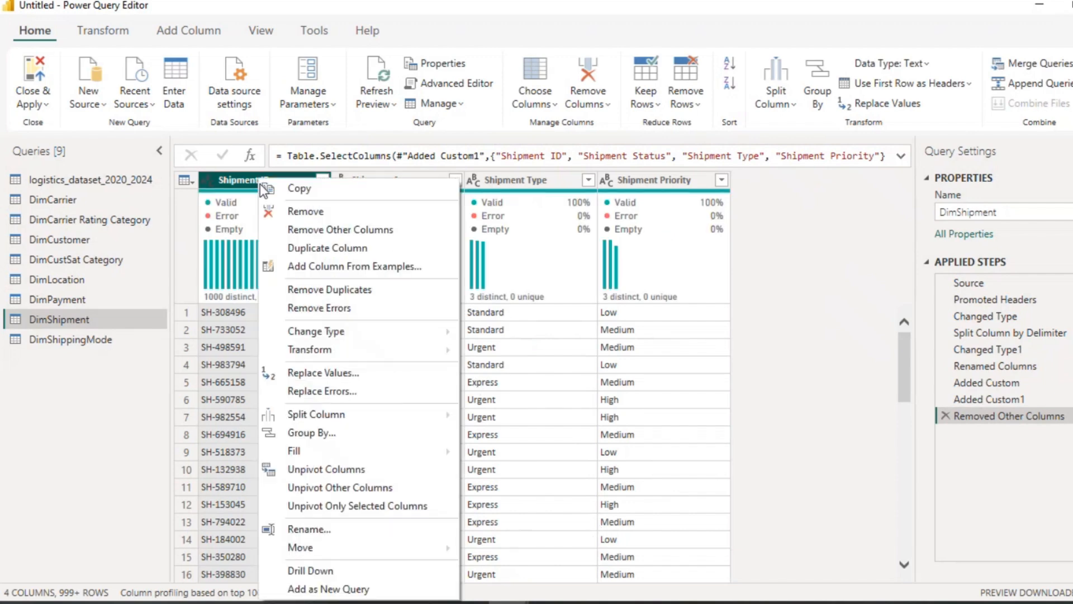
{"action": "left_click", "coordinate": [310, 291]}
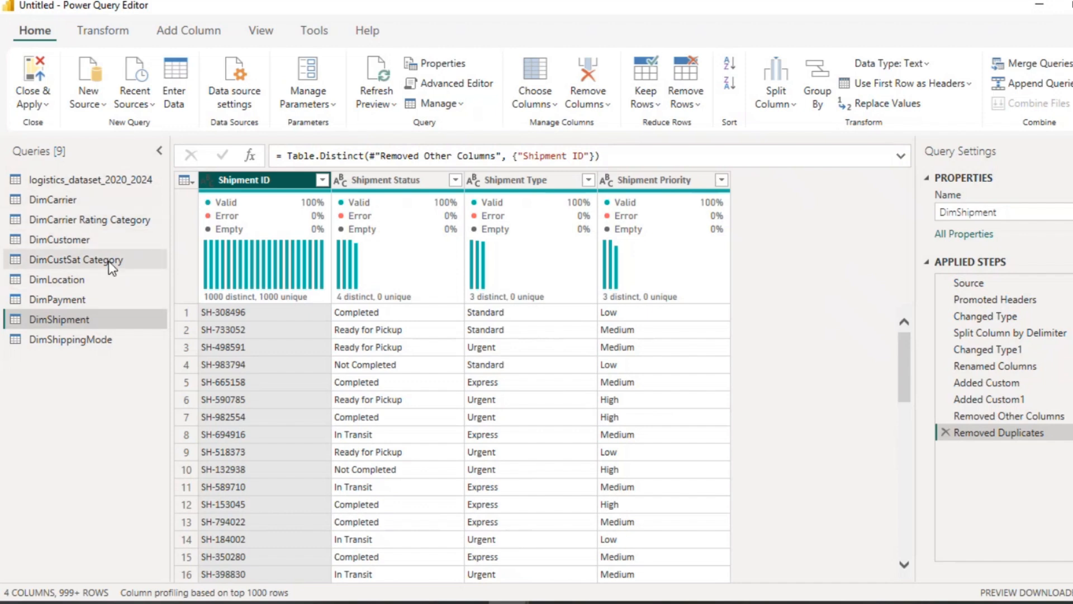
Step: Merge logistics_dataset_2020_2024 with DimCarrier as a new query, matching on Carrier Name with an inner join
{"action": "left_click", "coordinate": [123, 182]}
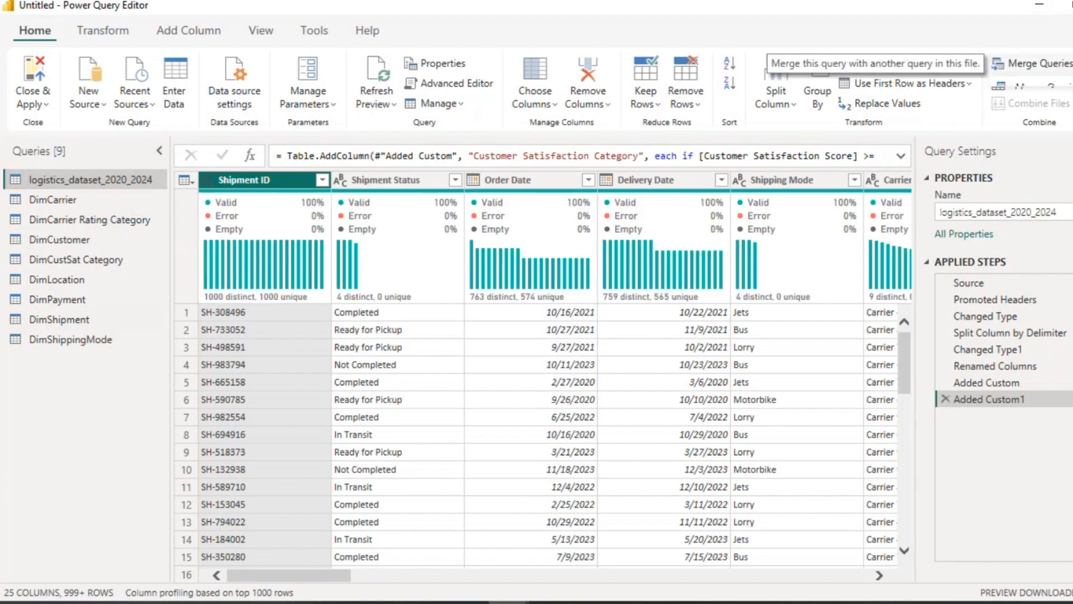
{"action": "left_click", "coordinate": [1063, 63]}
{"action": "left_click", "coordinate": [1069, 111]}
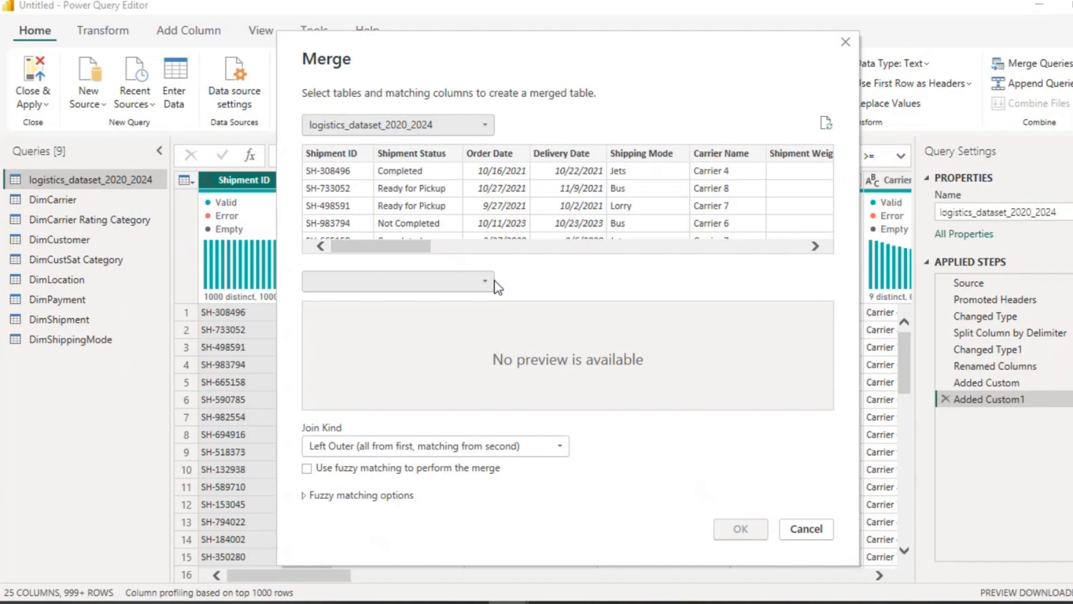
{"action": "left_click", "coordinate": [487, 282]}
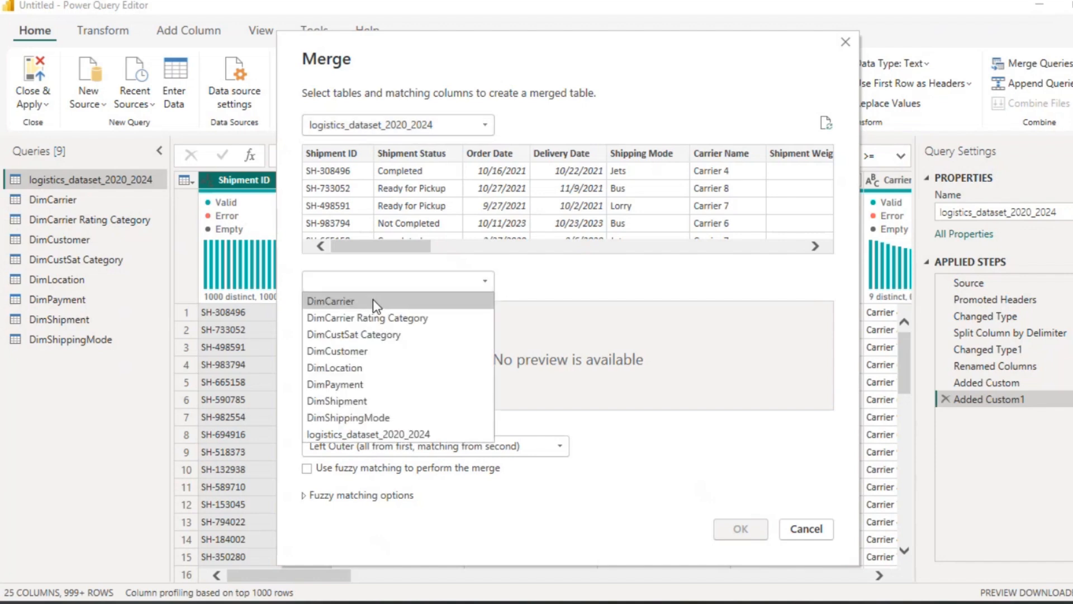
{"action": "left_click", "coordinate": [373, 300]}
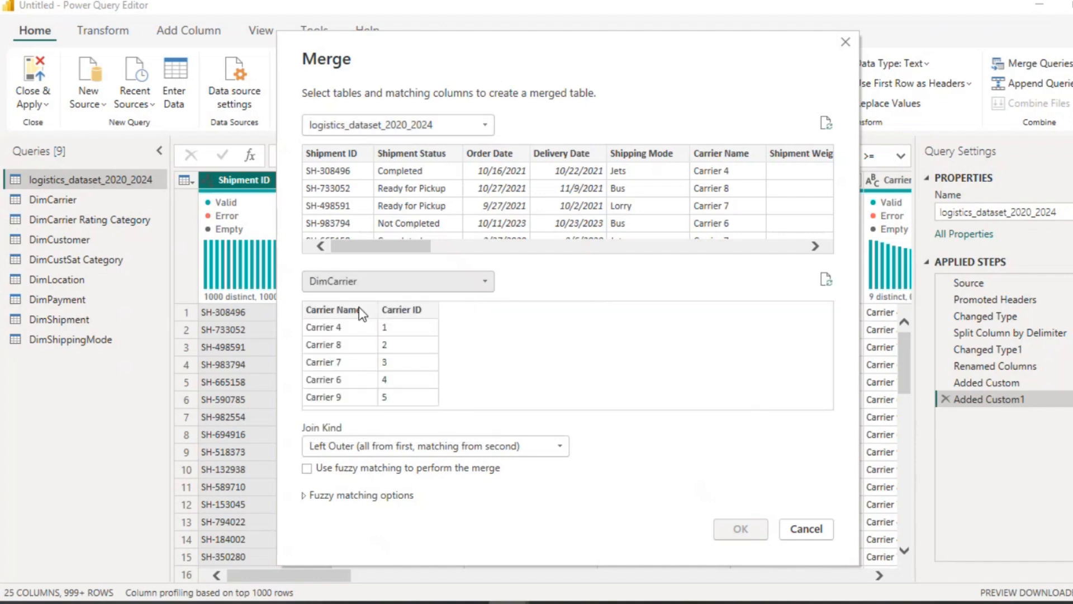
{"action": "left_click", "coordinate": [360, 311]}
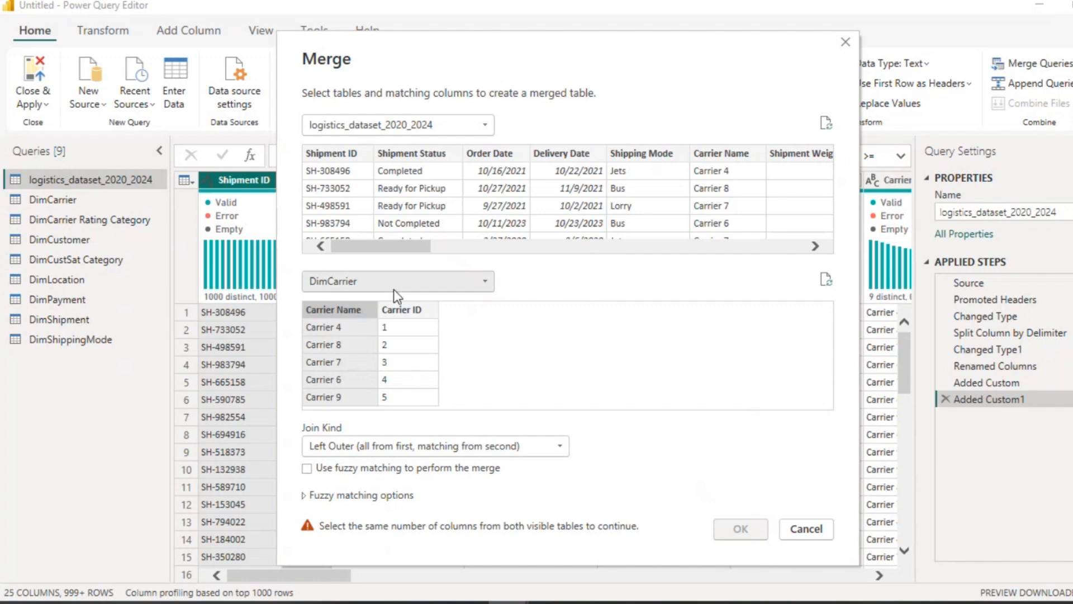
{"action": "left_click", "coordinate": [733, 148]}
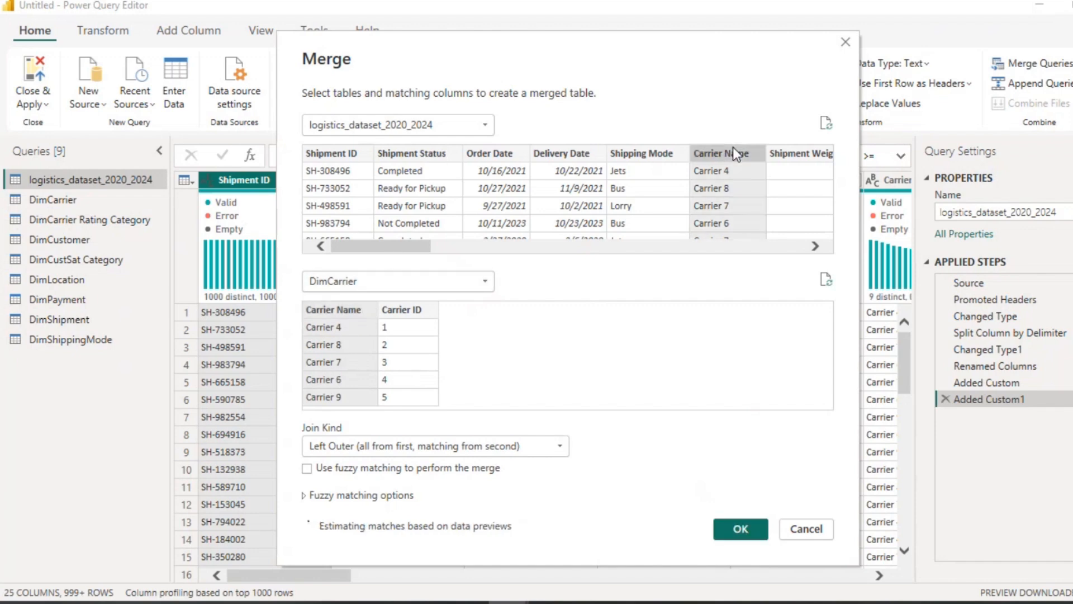
{"action": "left_click", "coordinate": [562, 444]}
{"action": "left_click", "coordinate": [434, 517]}
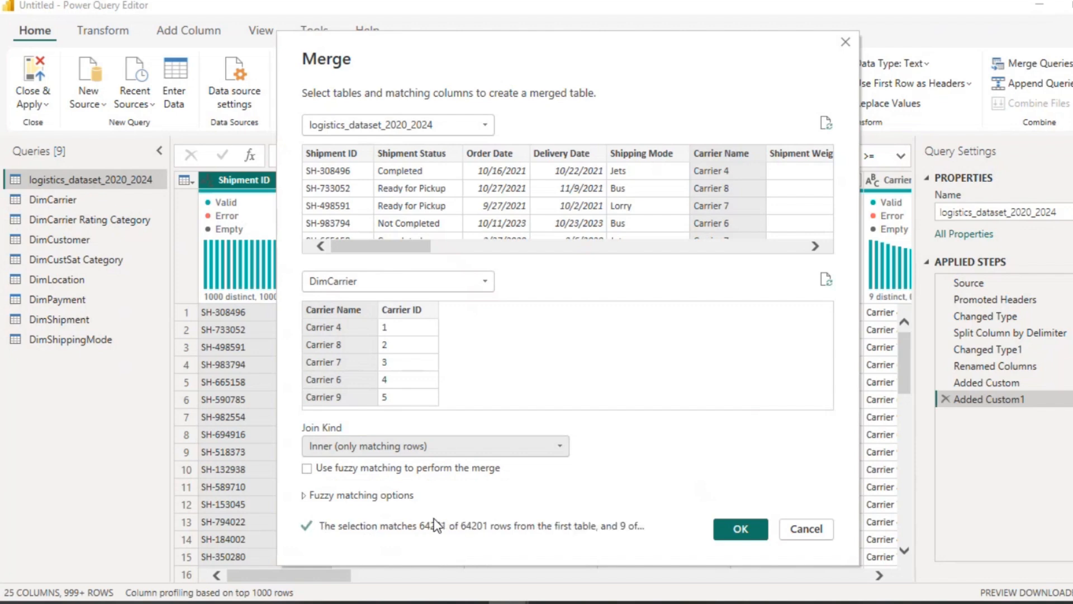
{"action": "left_click", "coordinate": [742, 531]}
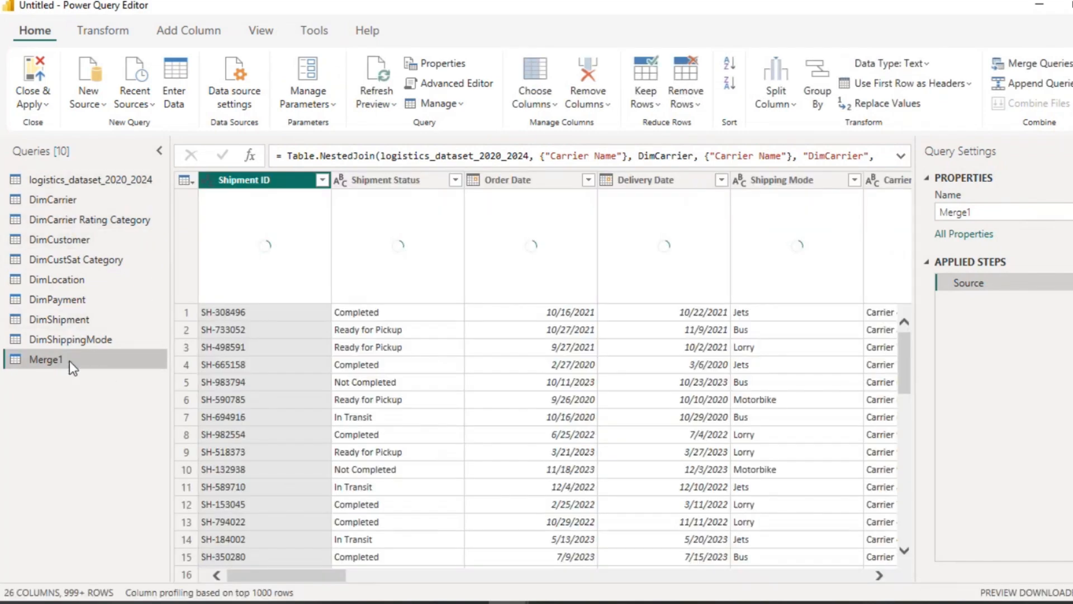
Step: Rename the merged query as FactLogistics Table
{"action": "double_click", "coordinate": [70, 360]}
{"action": "type", "text": "Fact"}
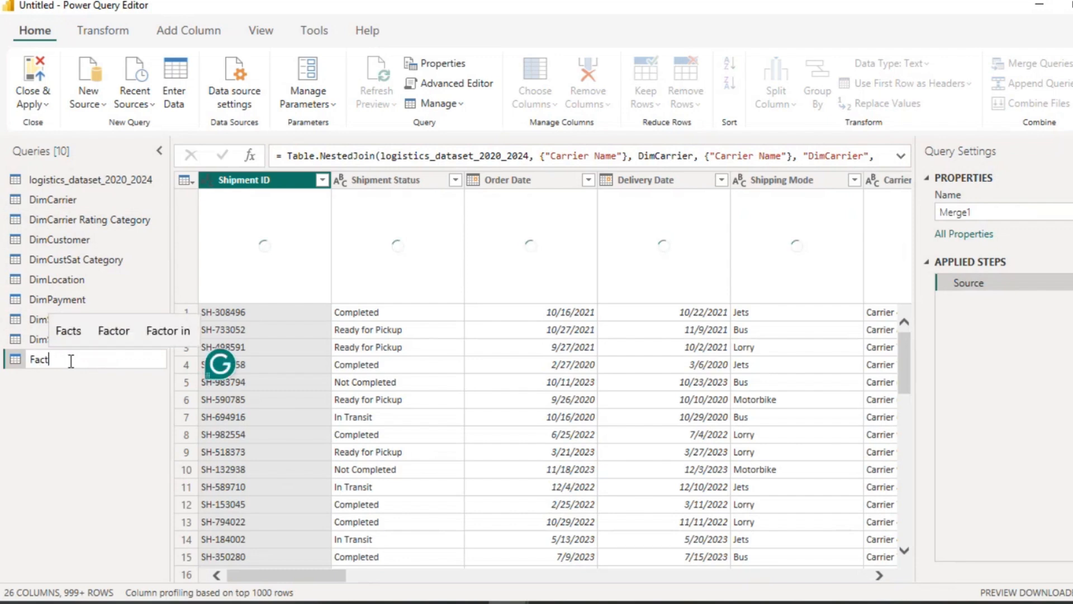
{"action": "type", "text": "Log"}
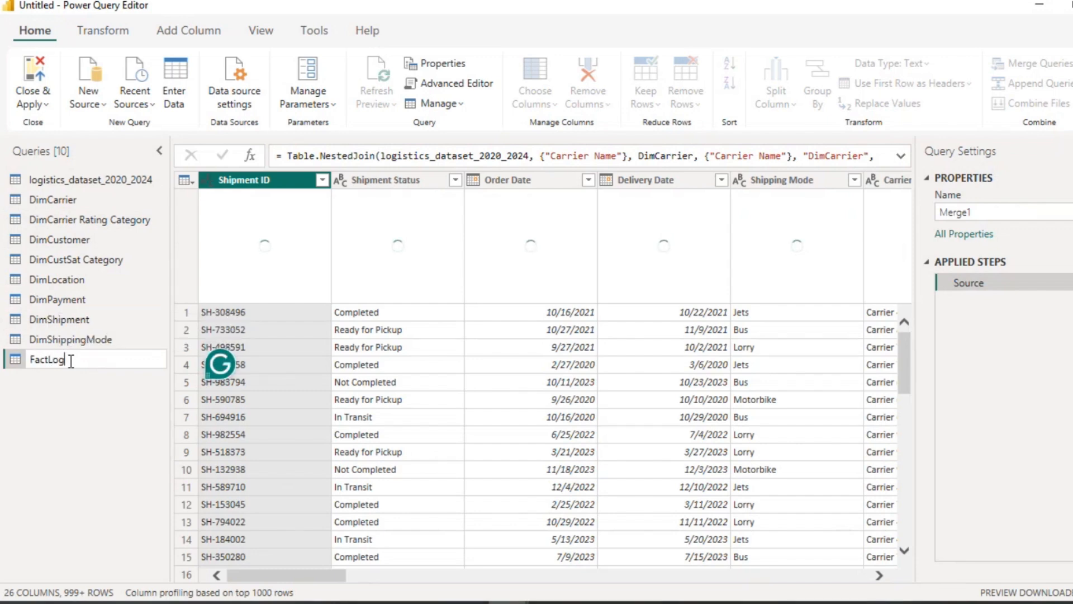
{"action": "type", "text": "istic"}
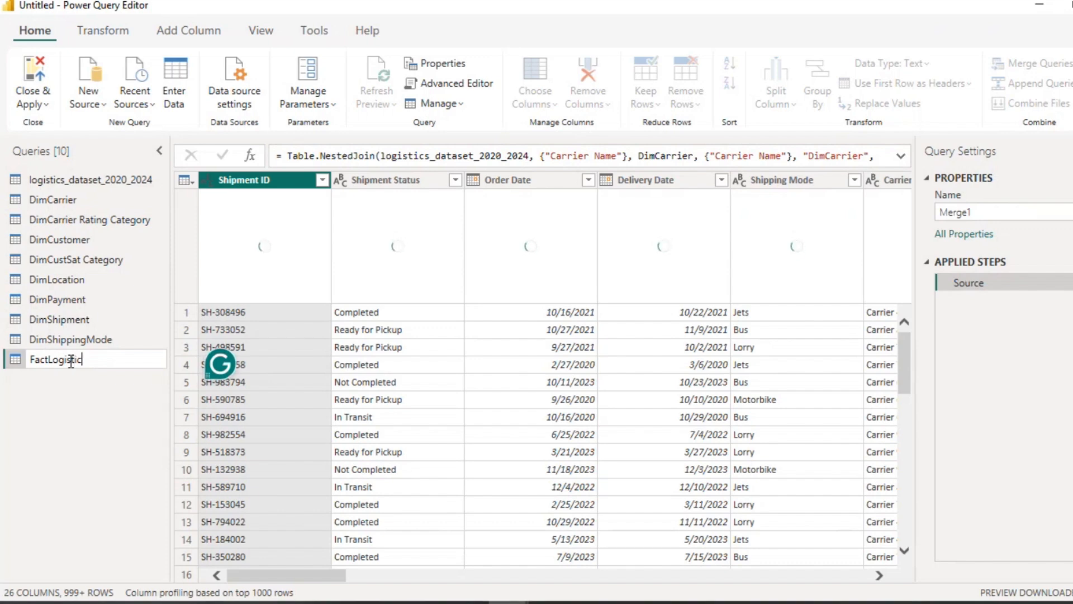
{"action": "type", "text": "s T"}
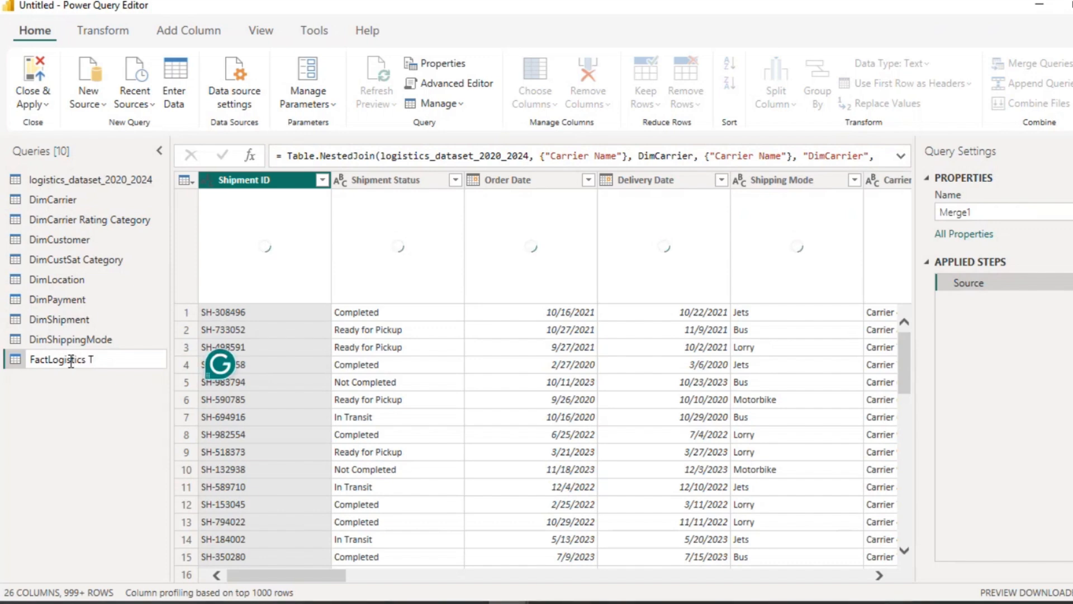
{"action": "type", "text": "able"}
{"action": "key", "text": "Return"}
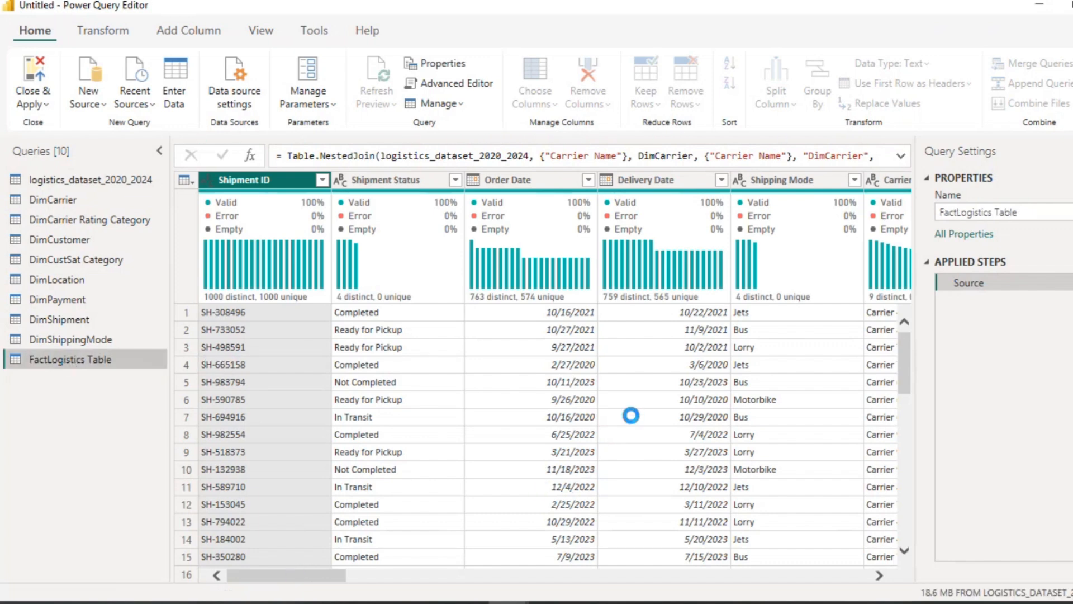
Step: Expand the DimCarrier column to only Carrier ID, without the original column name as prefix
{"action": "left_click_drag", "start_coordinate": [327, 571], "coordinate": [851, 561]}
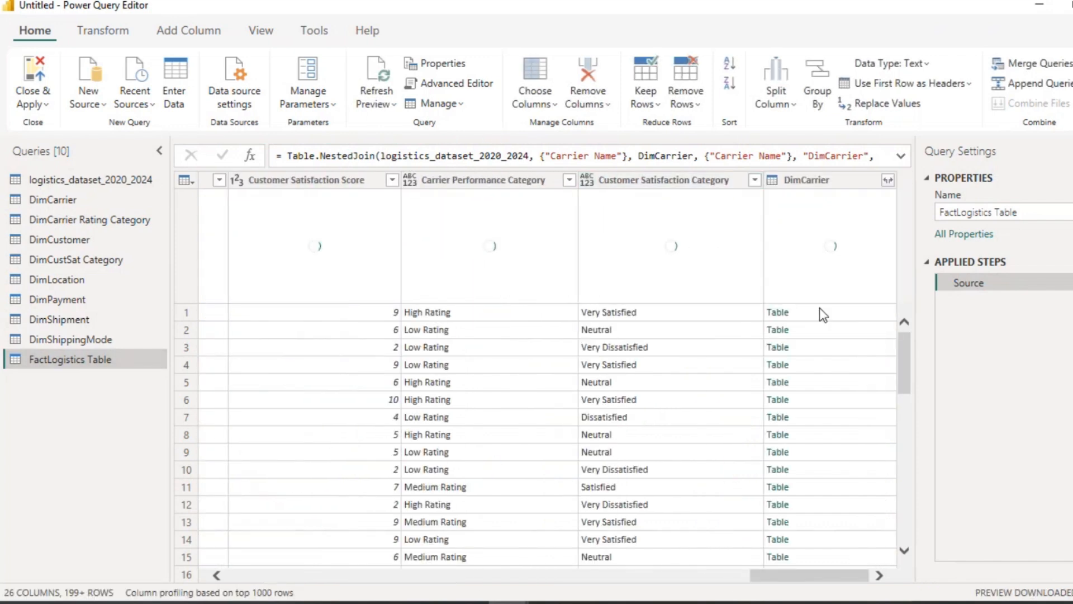
{"action": "left_click", "coordinate": [888, 179]}
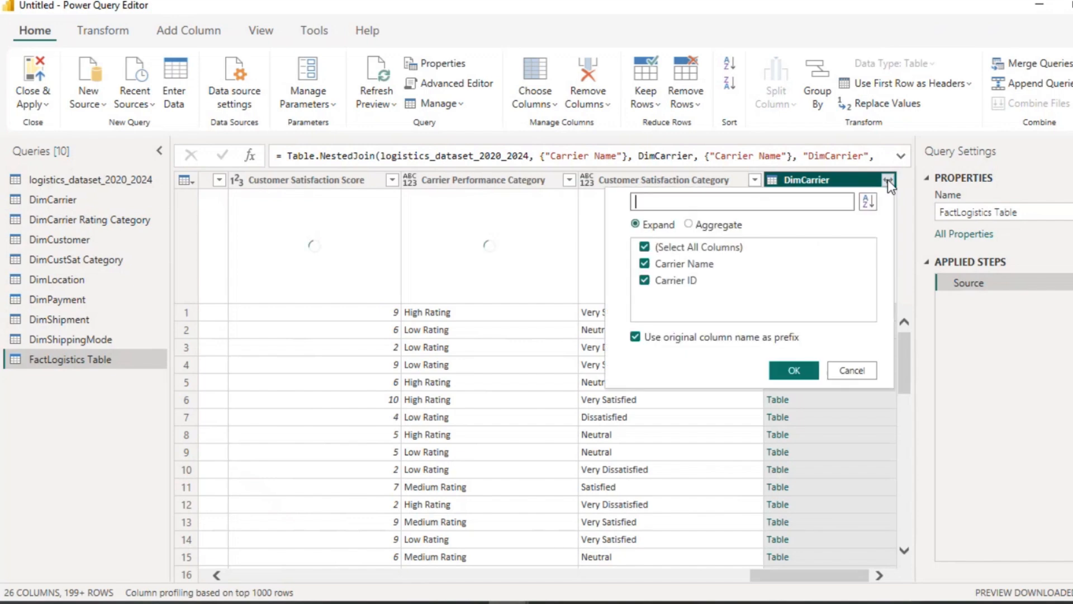
{"action": "left_click", "coordinate": [635, 337]}
{"action": "left_click", "coordinate": [645, 248]}
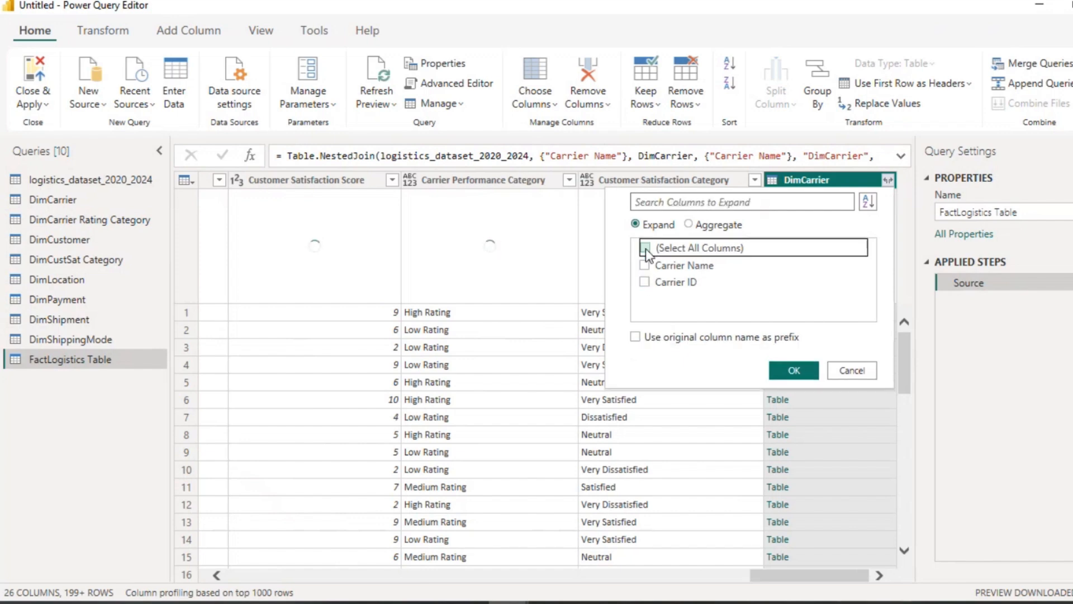
{"action": "left_click", "coordinate": [645, 281]}
{"action": "left_click", "coordinate": [794, 370]}
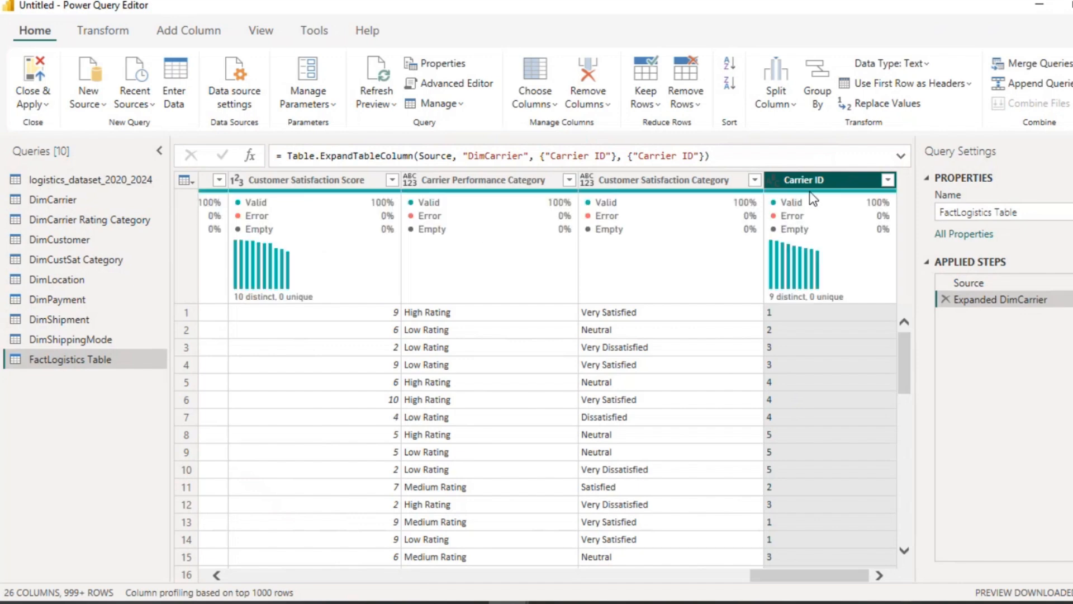
Step: Merge FactLogistics Table with DimCarrier Rating Category, matching on Carrier Performance Category with an inner join
{"action": "mouse_move", "coordinate": [812, 199]}
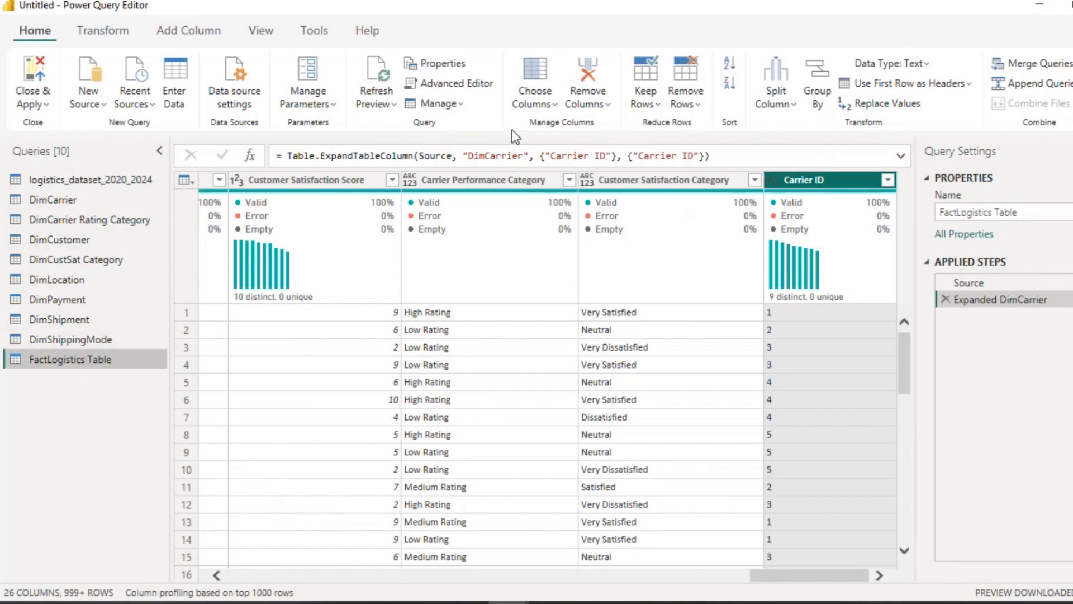
{"action": "left_click", "coordinate": [1062, 64]}
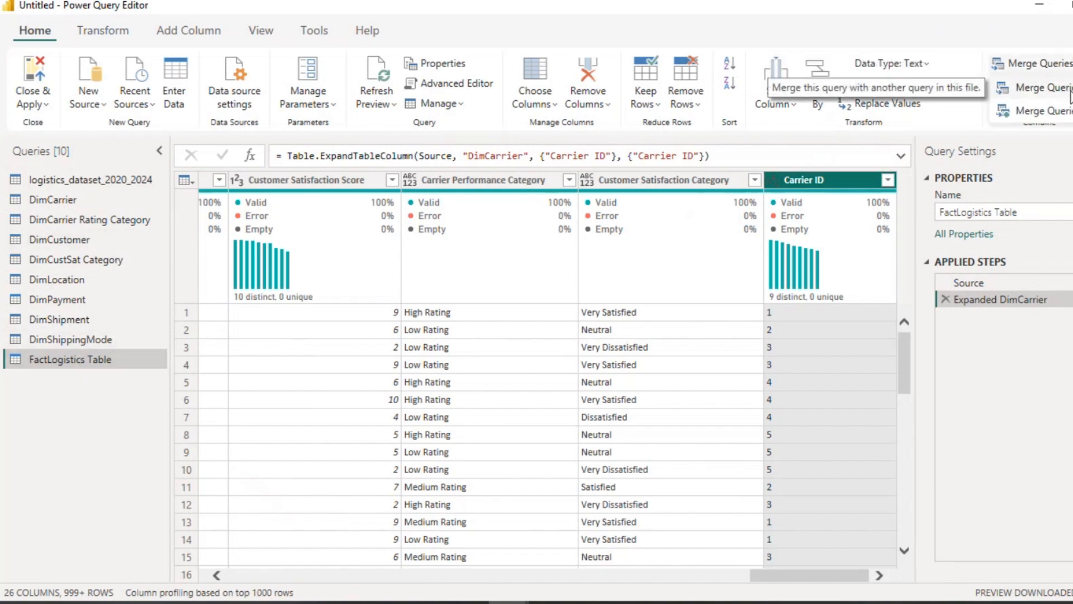
{"action": "left_click", "coordinate": [1063, 88]}
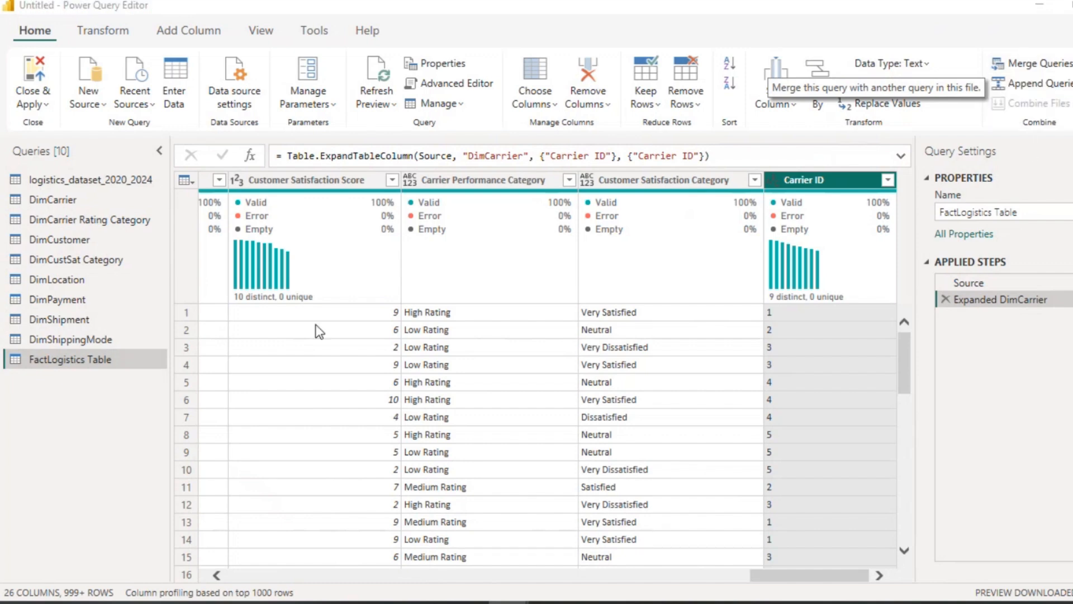
{"action": "left_click", "coordinate": [485, 278]}
{"action": "left_click", "coordinate": [398, 314]}
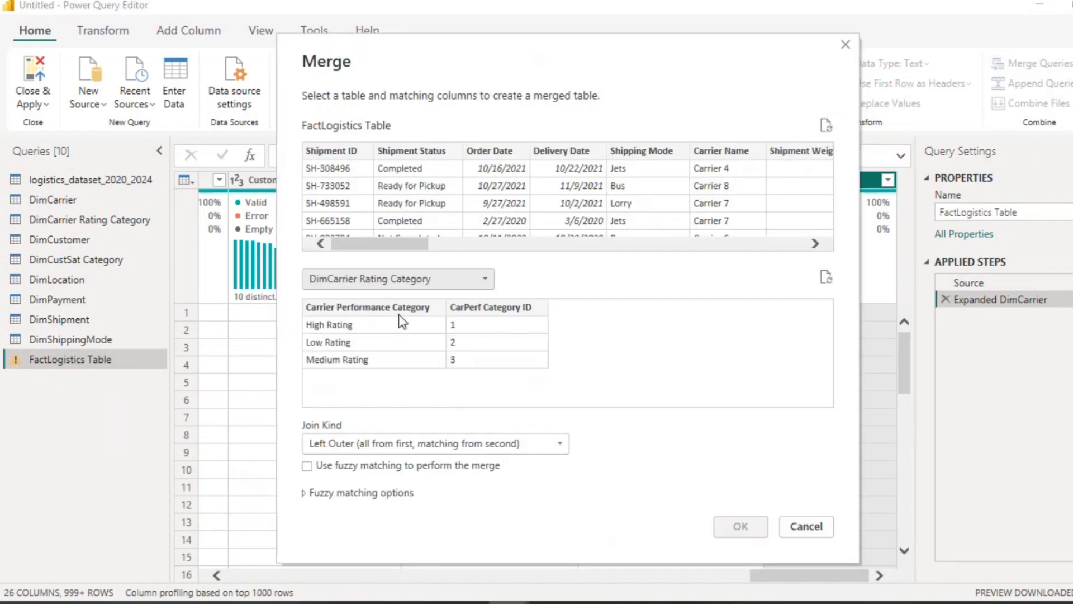
{"action": "left_click", "coordinate": [383, 306]}
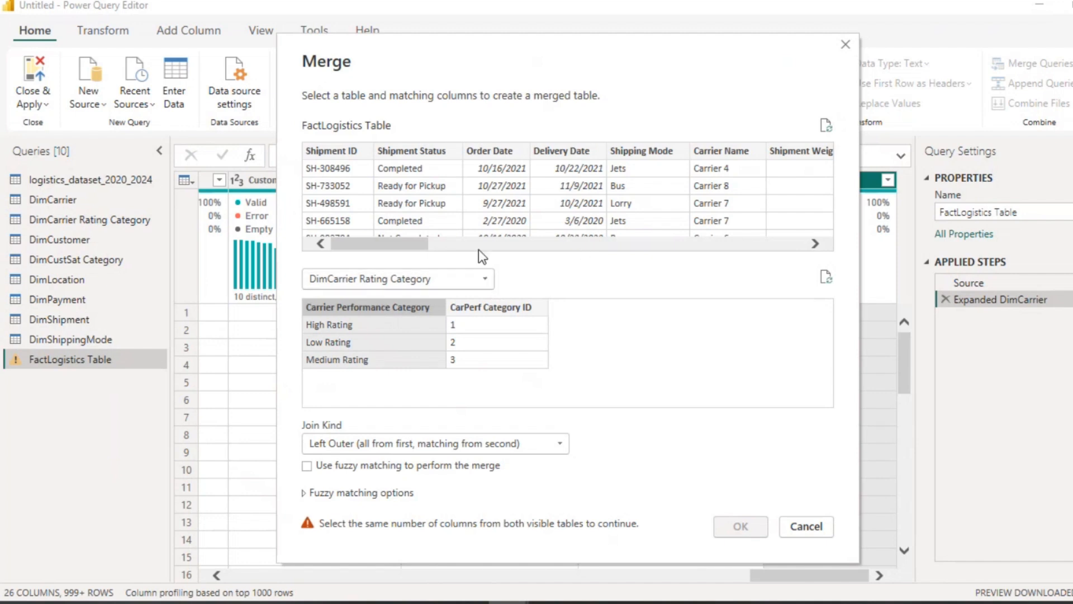
{"action": "left_click_drag", "start_coordinate": [401, 250], "coordinate": [826, 262]}
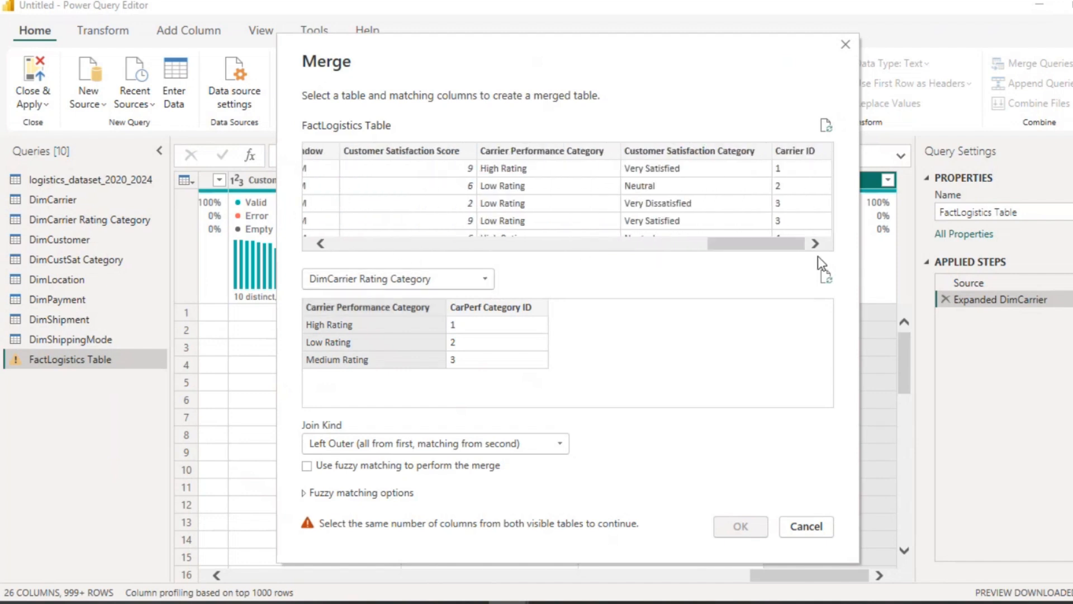
{"action": "left_click", "coordinate": [505, 151]}
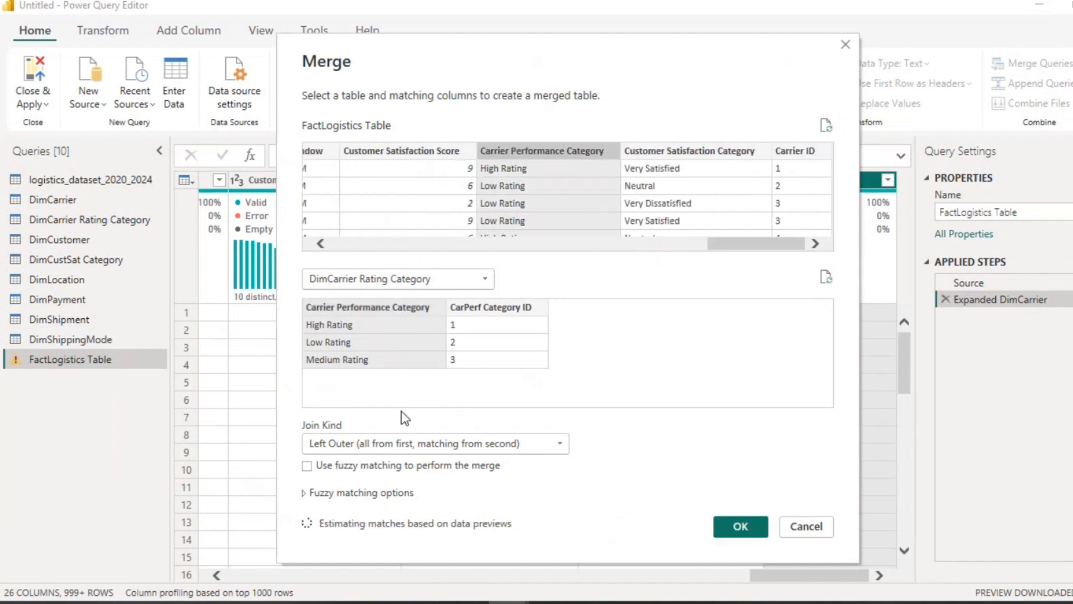
{"action": "left_click", "coordinate": [556, 443]}
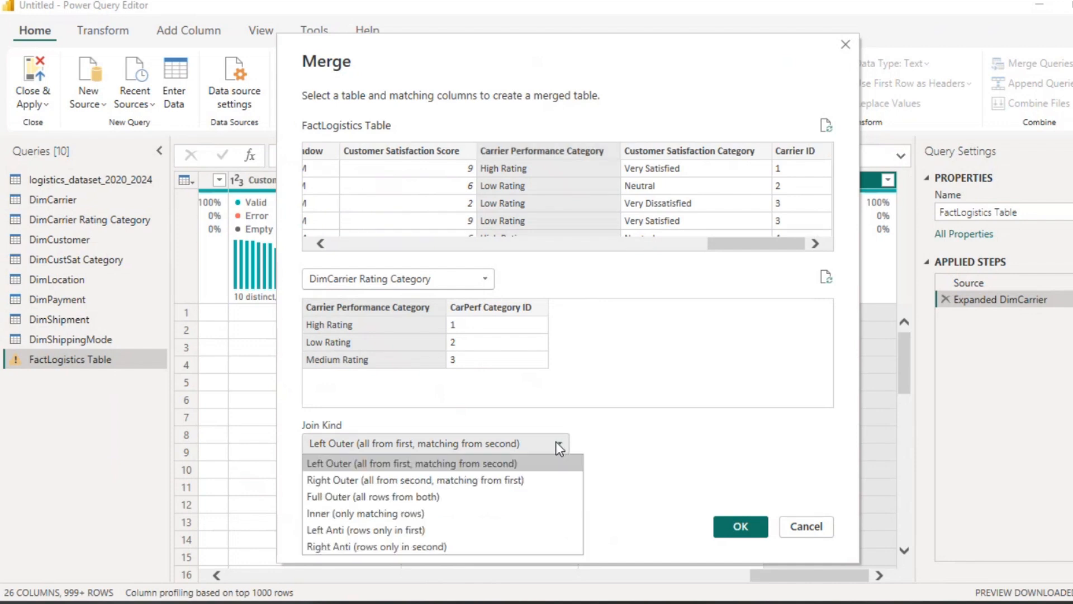
{"action": "left_click", "coordinate": [412, 512]}
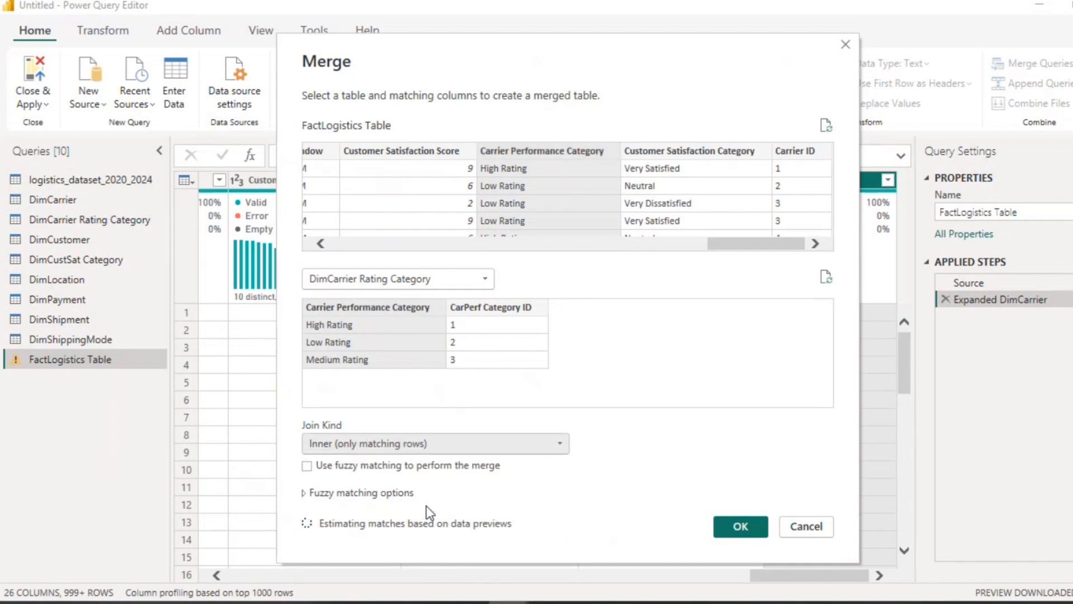
{"action": "left_click", "coordinate": [730, 528]}
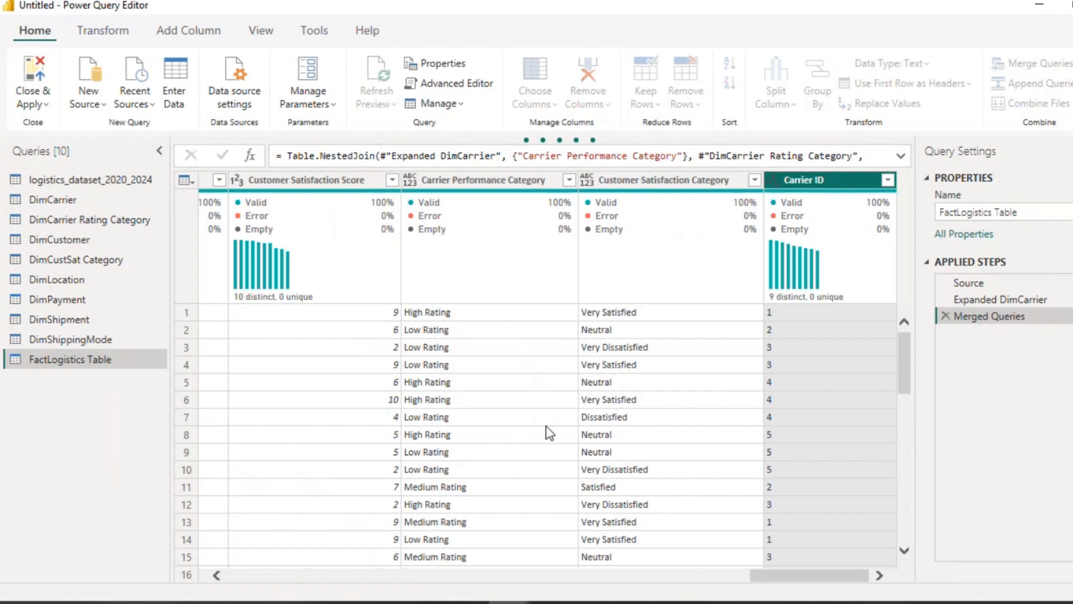
Step: Expand the DimCarrier Rating Category column to only CarPerf Category ID, without the original column name as prefix
{"action": "left_click", "coordinate": [809, 274]}
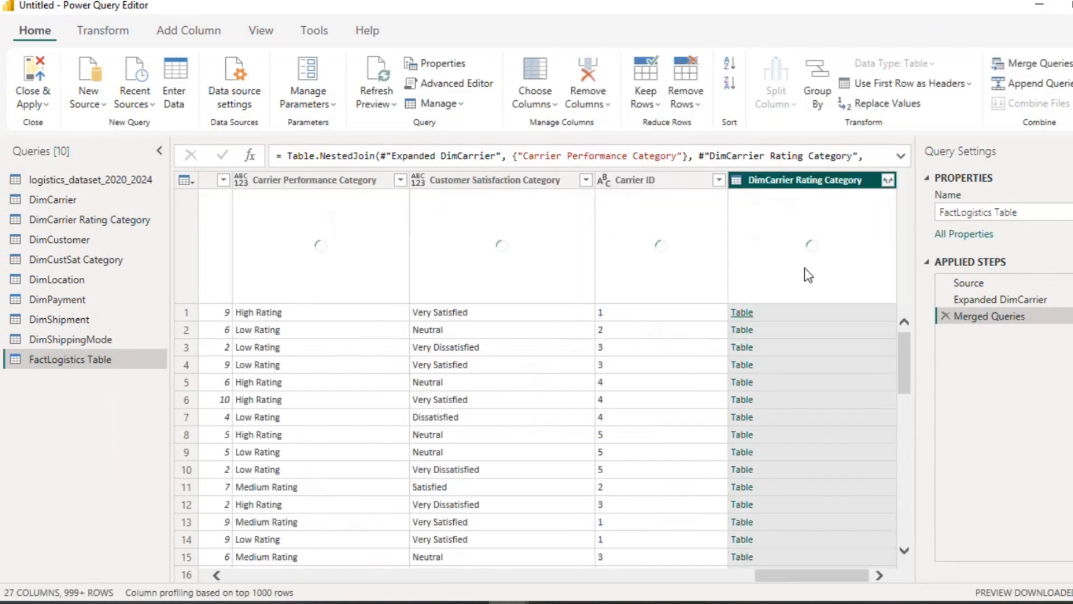
{"action": "left_click", "coordinate": [888, 181]}
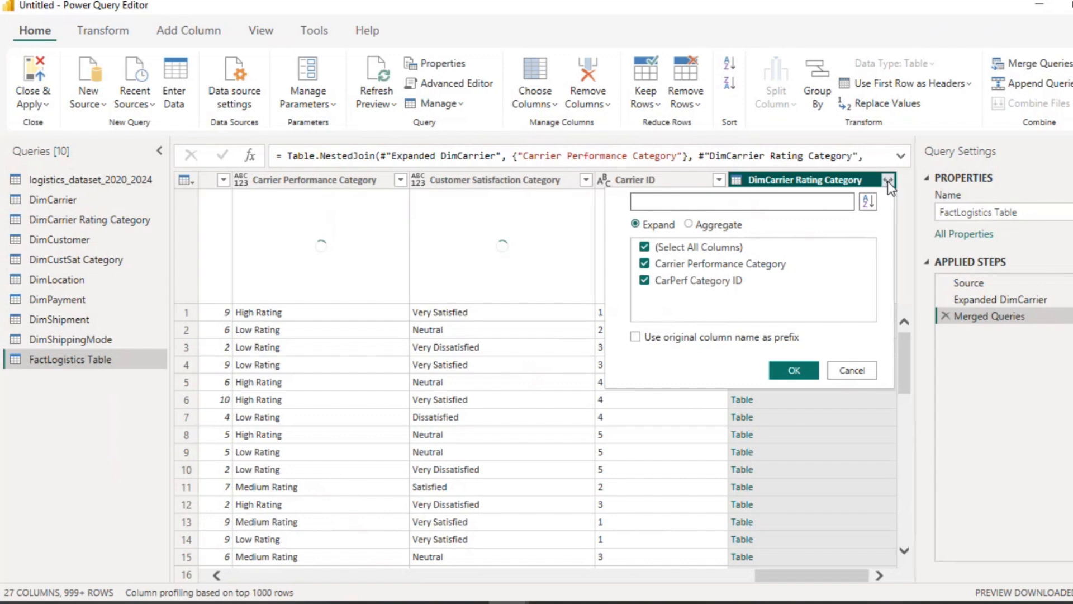
{"action": "left_click", "coordinate": [645, 247]}
{"action": "left_click", "coordinate": [644, 280]}
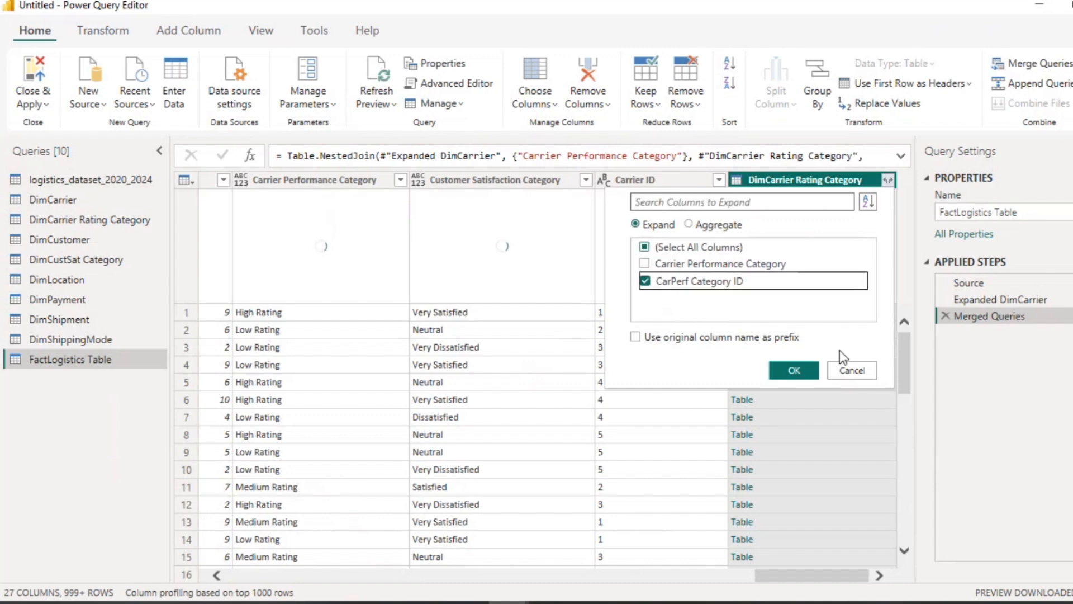
{"action": "left_click", "coordinate": [802, 372]}
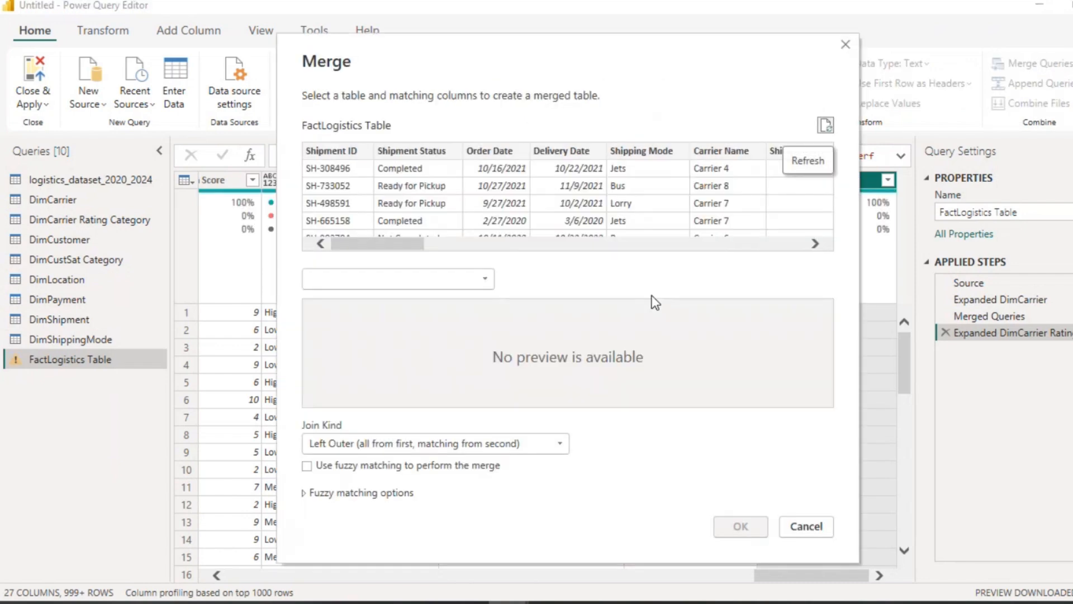
Step: Merge FactLogistics Table with DimCustSat Category, matching on Customer Satisfaction Category with an inner join
{"action": "left_click", "coordinate": [491, 280]}
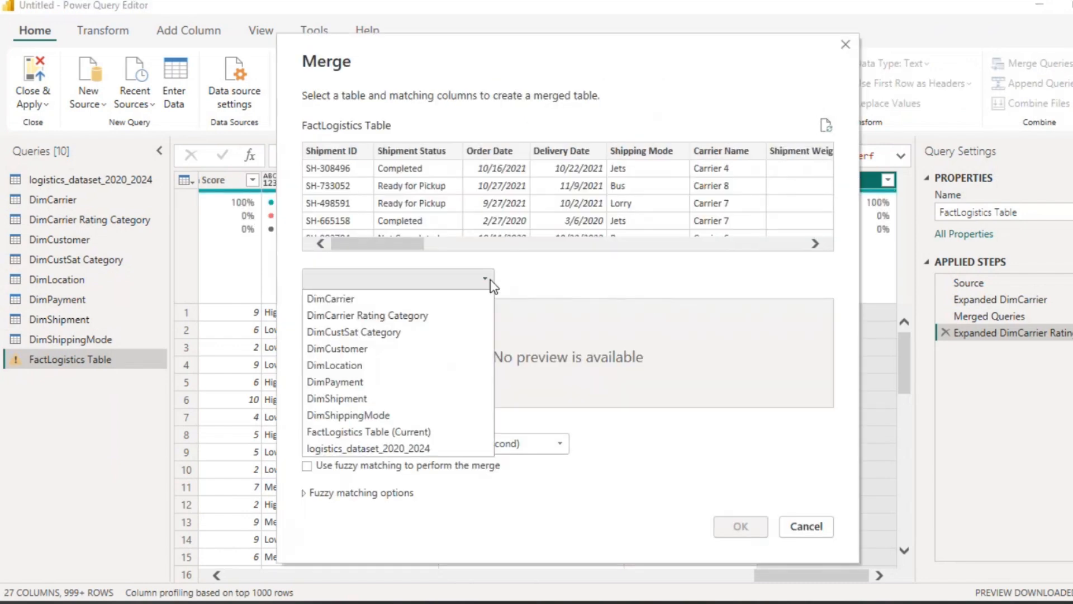
{"action": "left_click", "coordinate": [361, 334]}
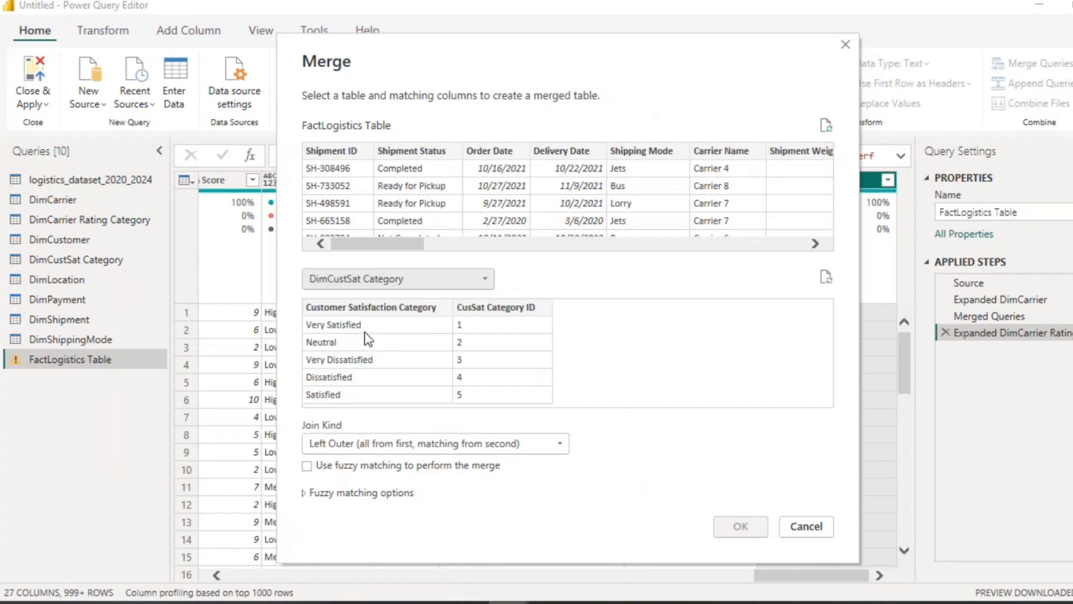
{"action": "left_click", "coordinate": [380, 307]}
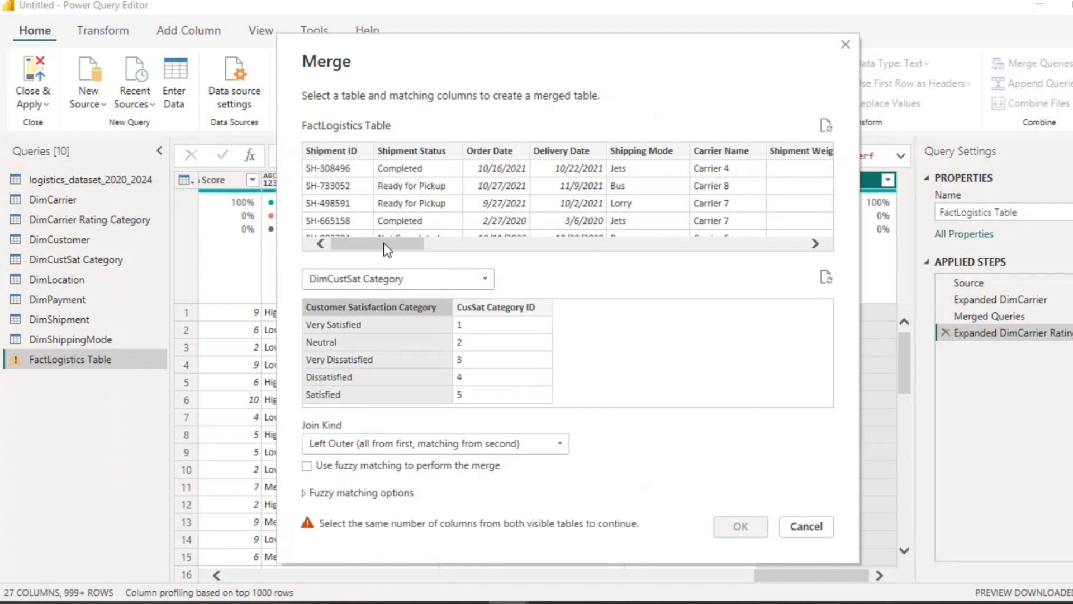
{"action": "left_click_drag", "start_coordinate": [384, 245], "coordinate": [750, 226]}
{"action": "left_click", "coordinate": [579, 161]}
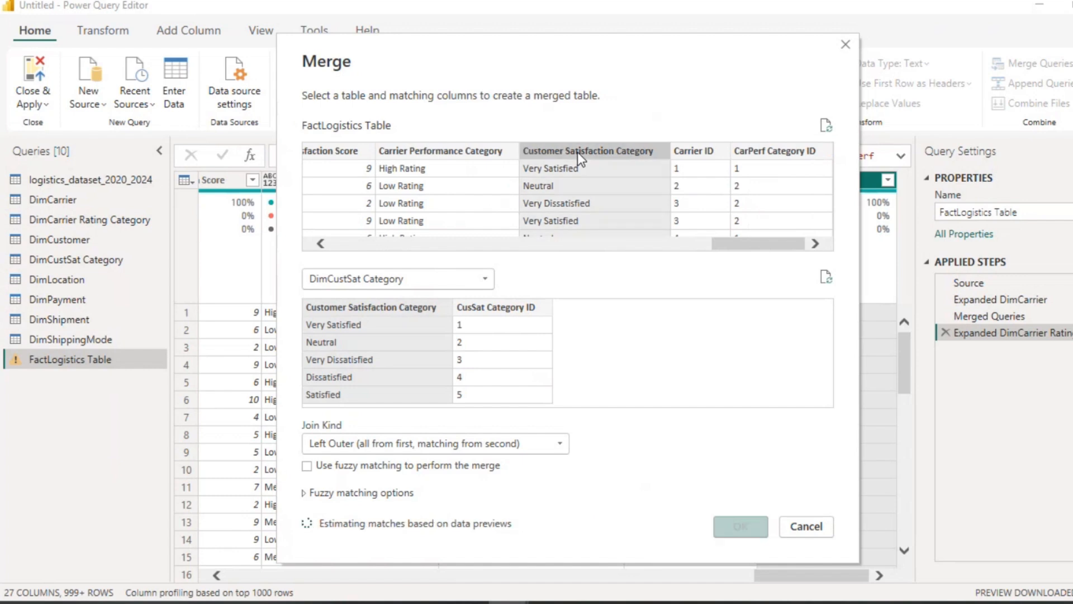
{"action": "left_click", "coordinate": [563, 447]}
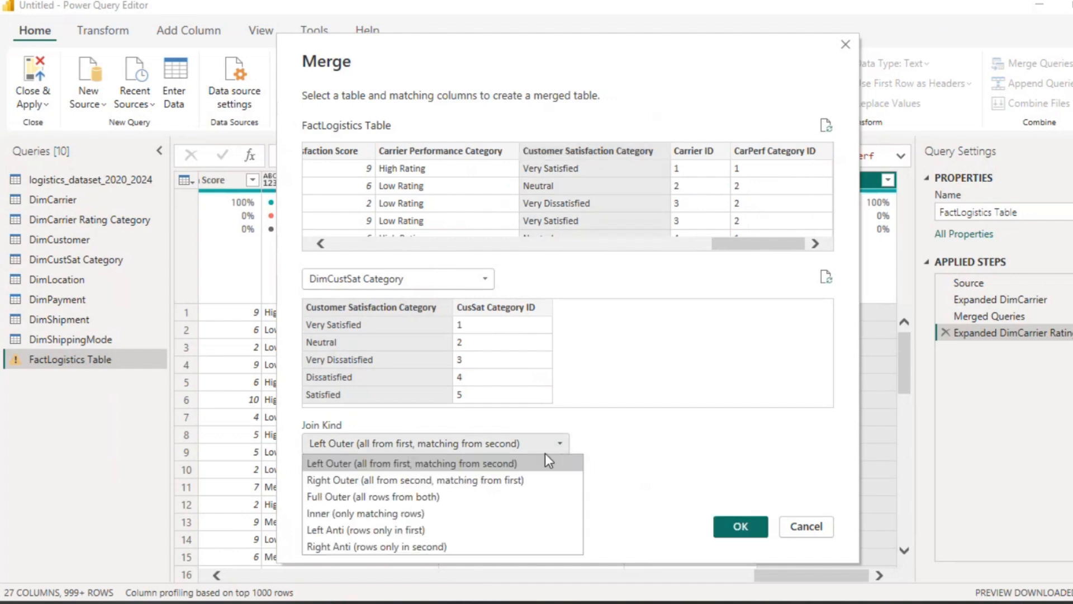
{"action": "left_click", "coordinate": [446, 516]}
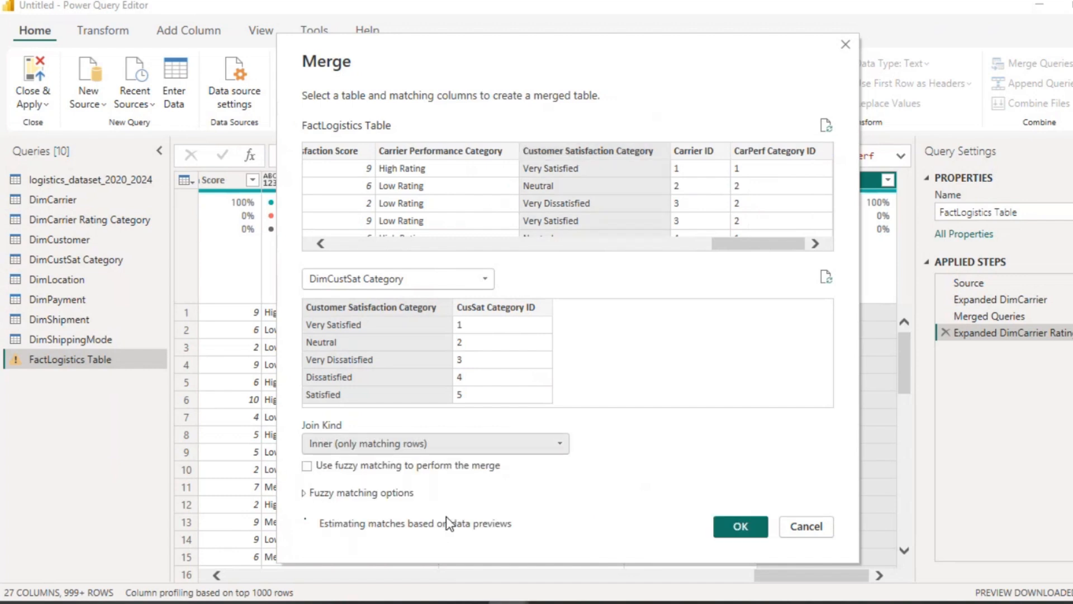
{"action": "left_click", "coordinate": [739, 527]}
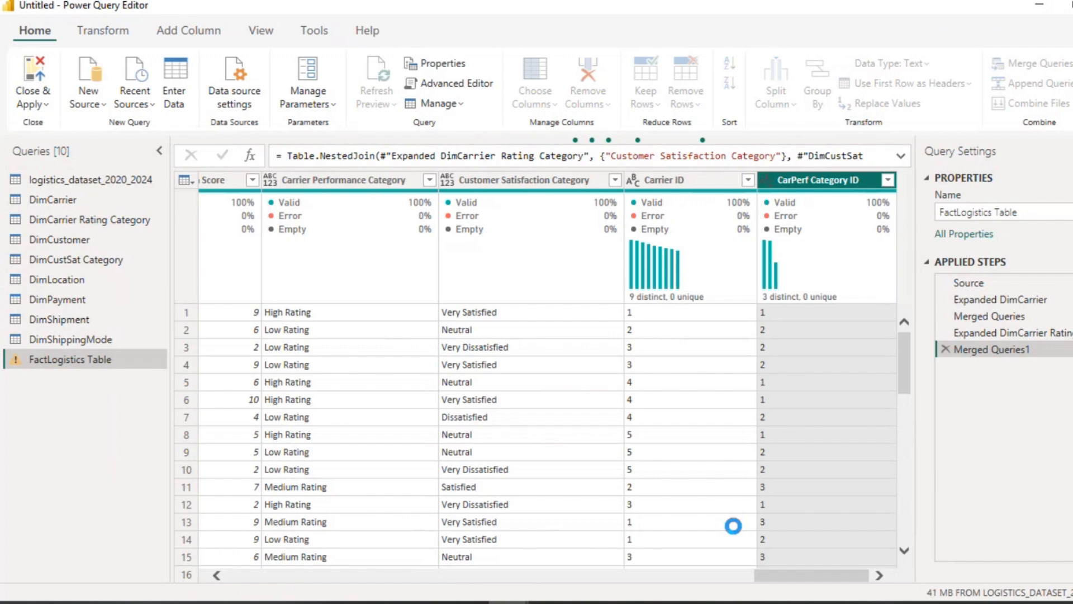
Step: Expand the DimCustSat Category column to only CusSat Category ID, without the original column name as prefix
{"action": "left_click", "coordinate": [889, 180]}
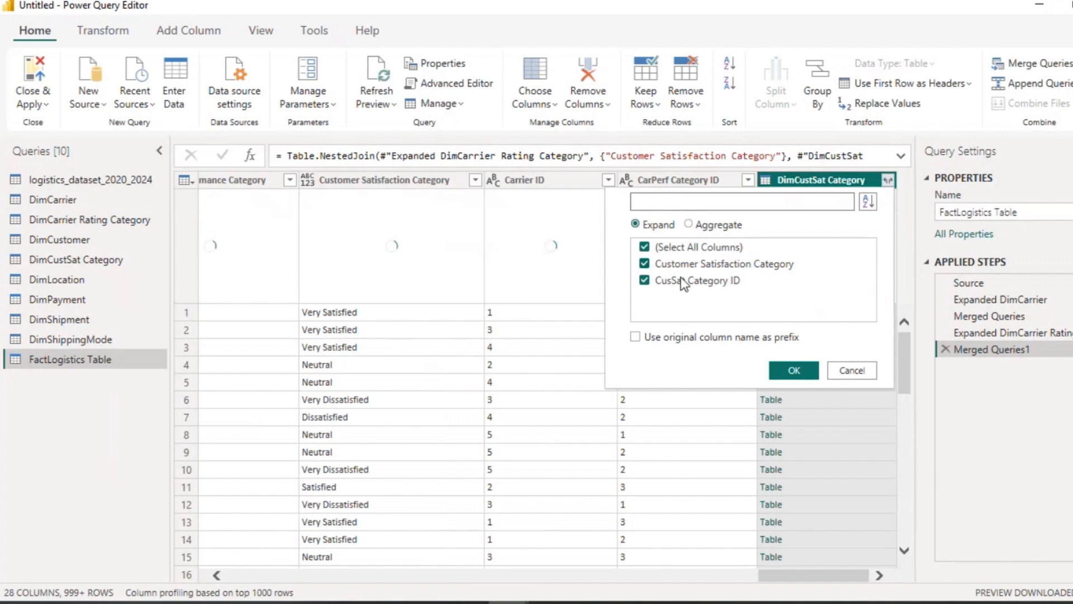
{"action": "left_click", "coordinate": [645, 247]}
{"action": "left_click", "coordinate": [644, 280]}
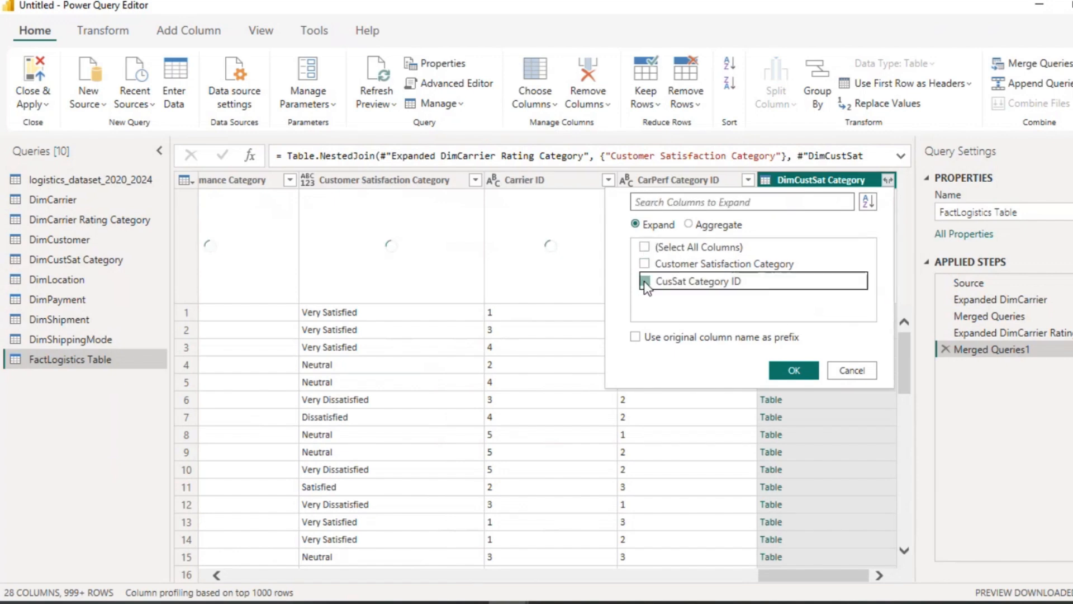
{"action": "left_click", "coordinate": [794, 370]}
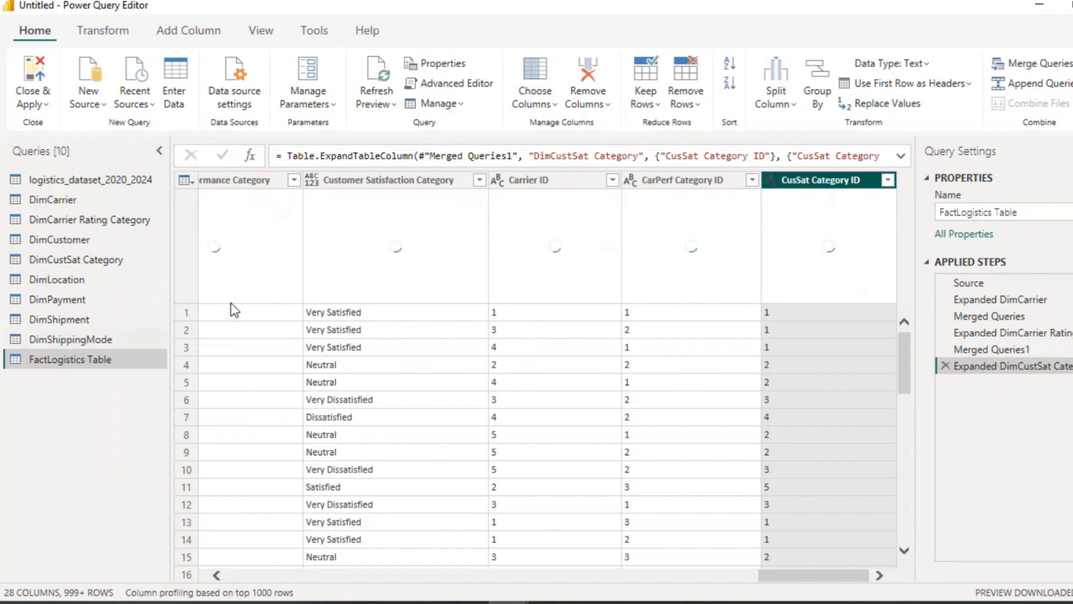
Step: Merge FactLogistics Table with DimCustomer, matching on Customer Type with an inner join
{"action": "left_click", "coordinate": [1060, 63]}
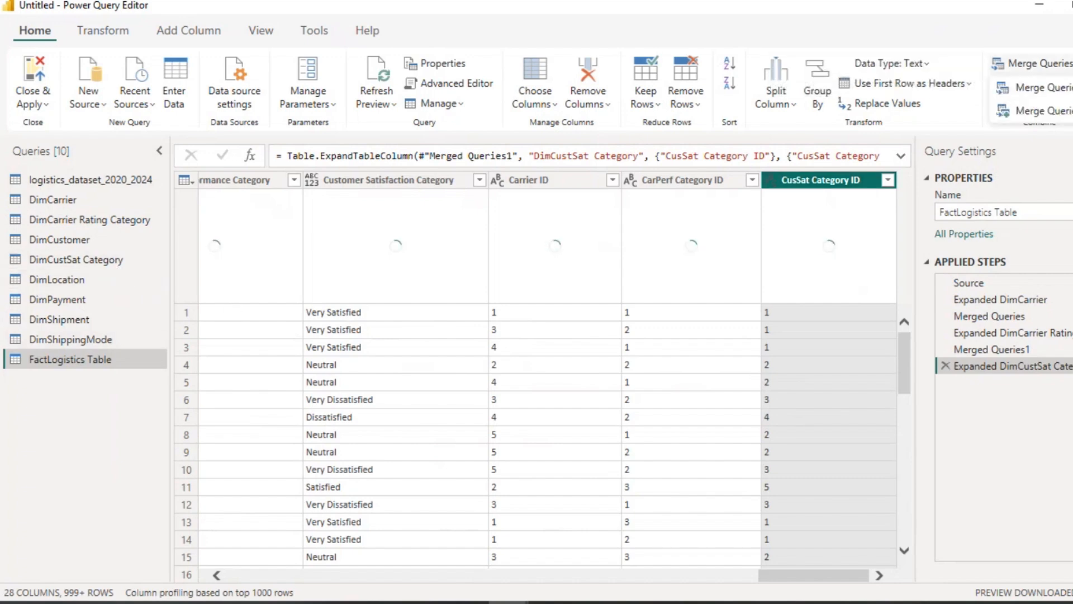
{"action": "left_click", "coordinate": [1069, 87]}
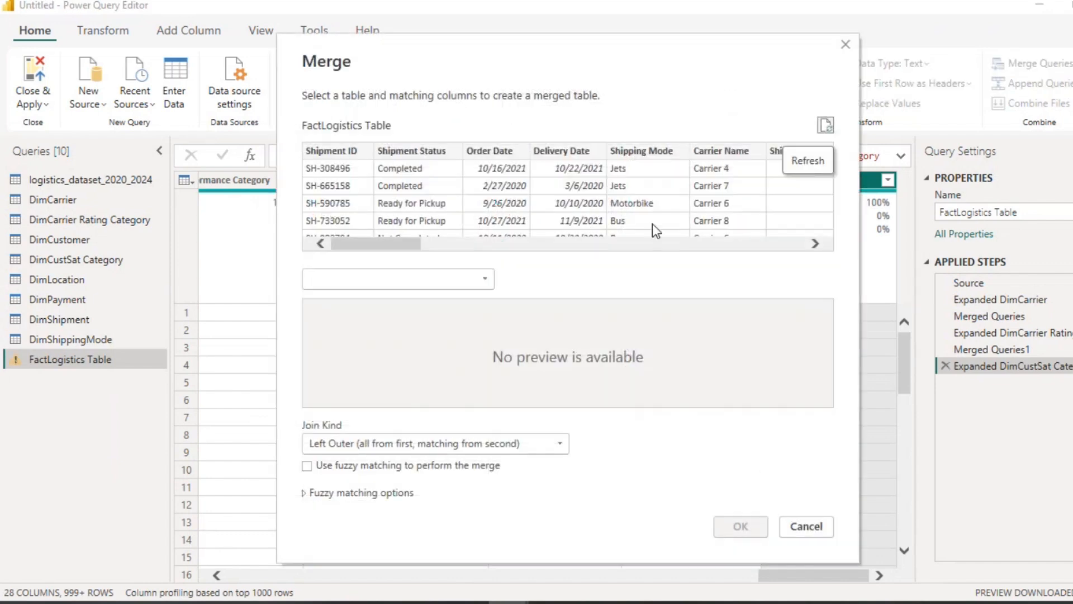
{"action": "left_click", "coordinate": [485, 278]}
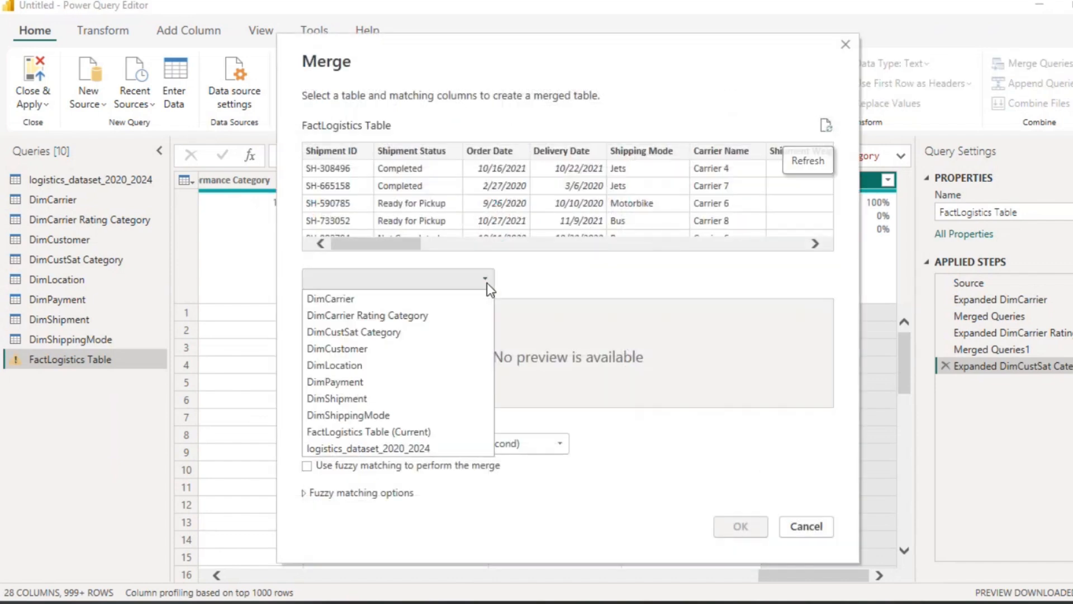
{"action": "left_click", "coordinate": [371, 348]}
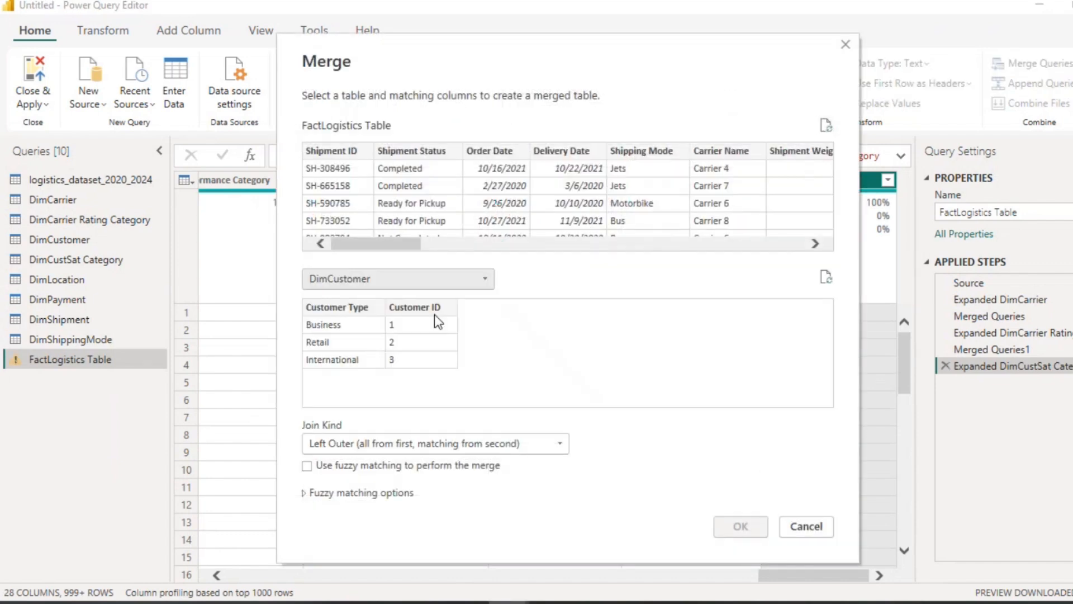
{"action": "left_click", "coordinate": [359, 313]}
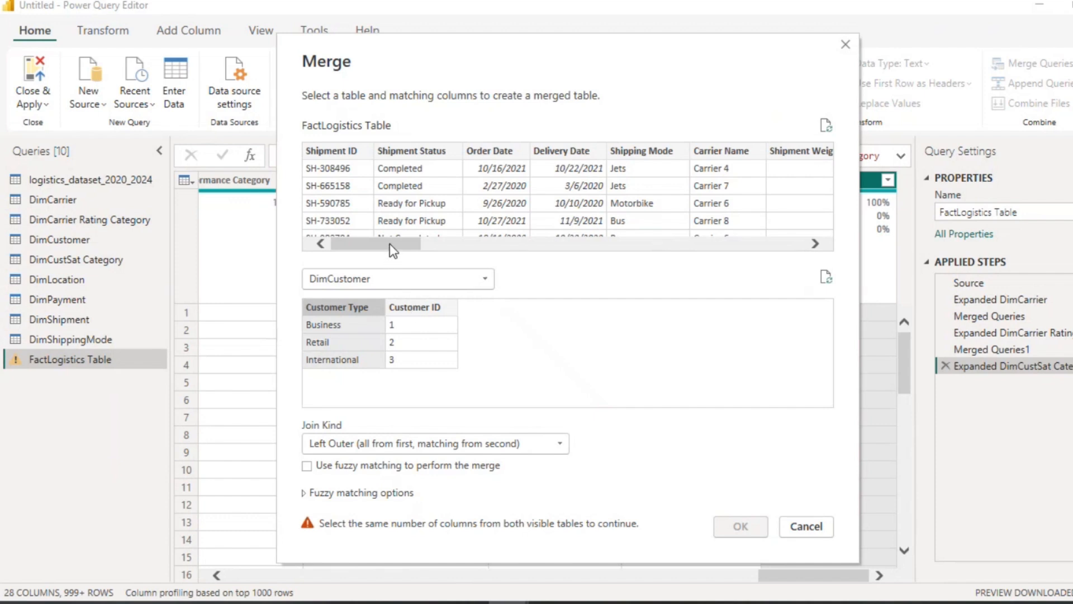
{"action": "left_click_drag", "start_coordinate": [390, 243], "coordinate": [577, 232]}
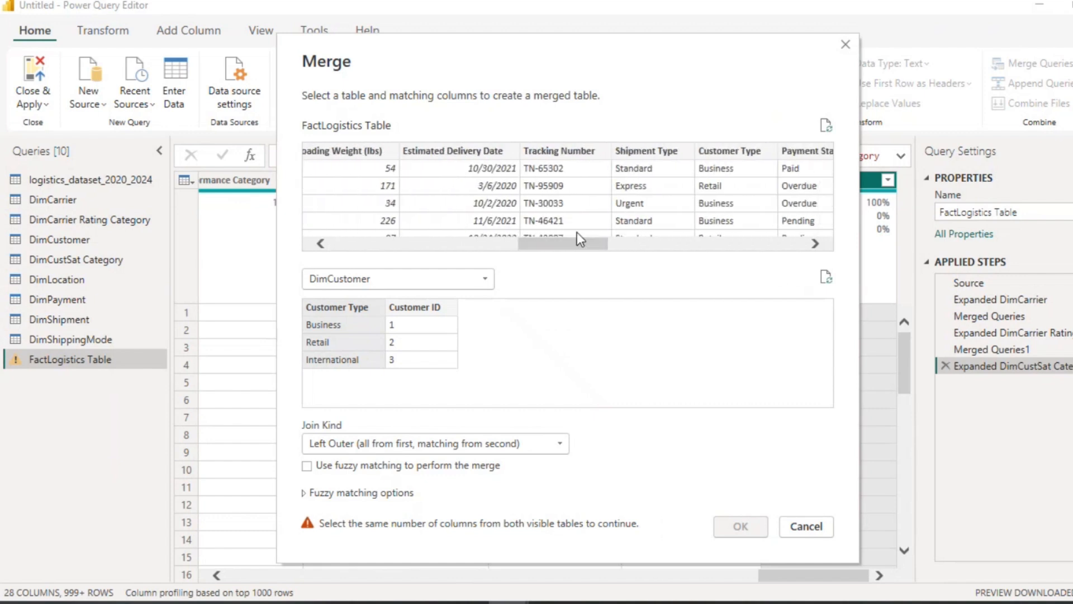
{"action": "left_click", "coordinate": [730, 157]}
{"action": "left_click", "coordinate": [557, 447]}
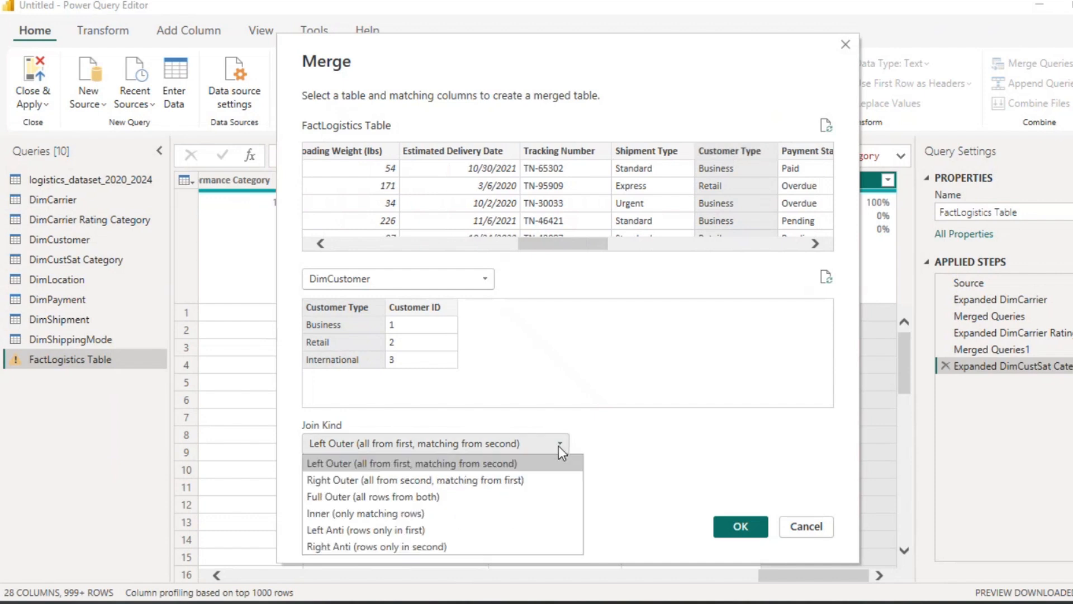
{"action": "left_click", "coordinate": [402, 513]}
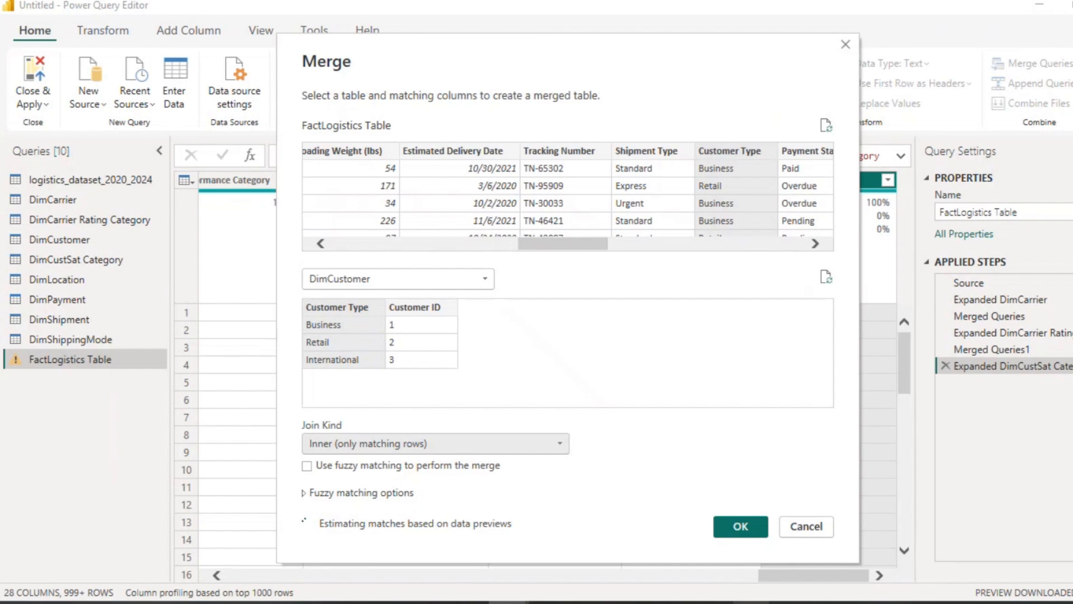
{"action": "mouse_move", "coordinate": [712, 562]}
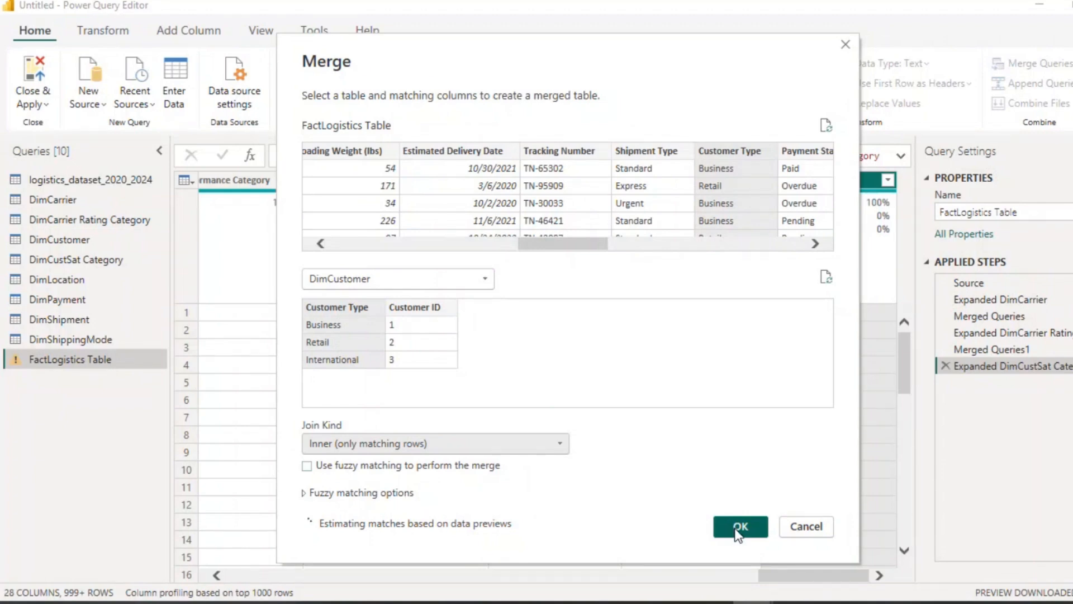
{"action": "left_click", "coordinate": [738, 531]}
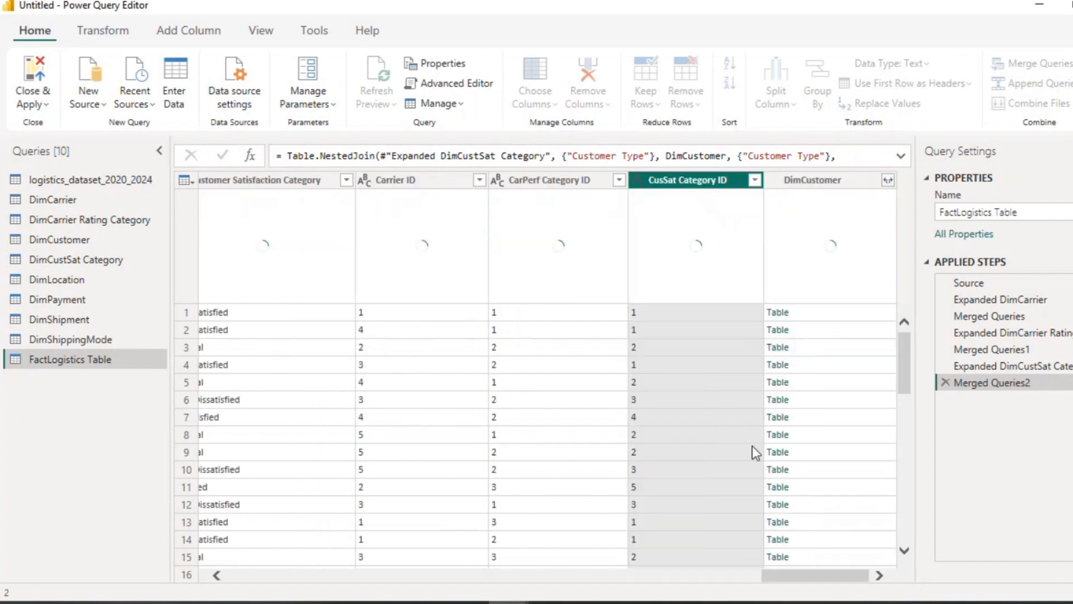
Step: Expand the DimCustomer column to only Customer ID, without the original column name as prefix
{"action": "left_click", "coordinate": [888, 180]}
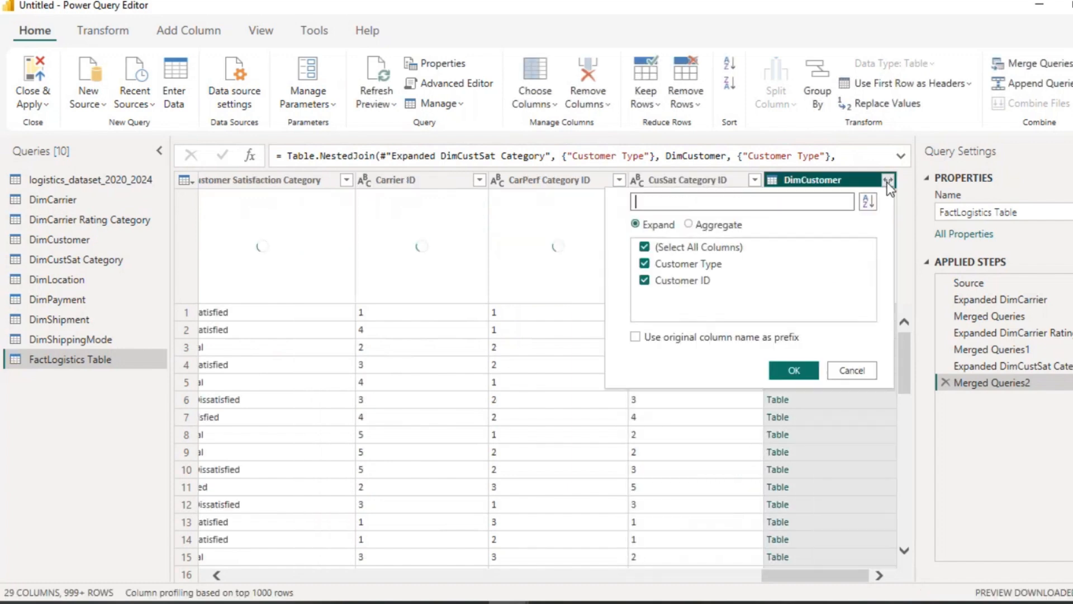
{"action": "left_click", "coordinate": [646, 248]}
{"action": "left_click", "coordinate": [644, 281]}
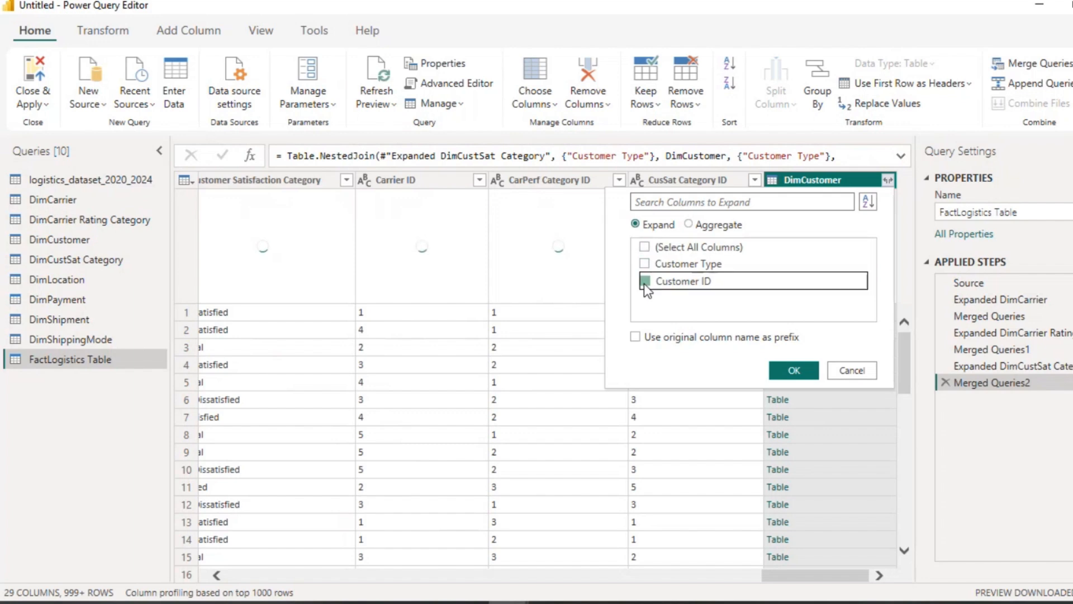
{"action": "left_click", "coordinate": [794, 371]}
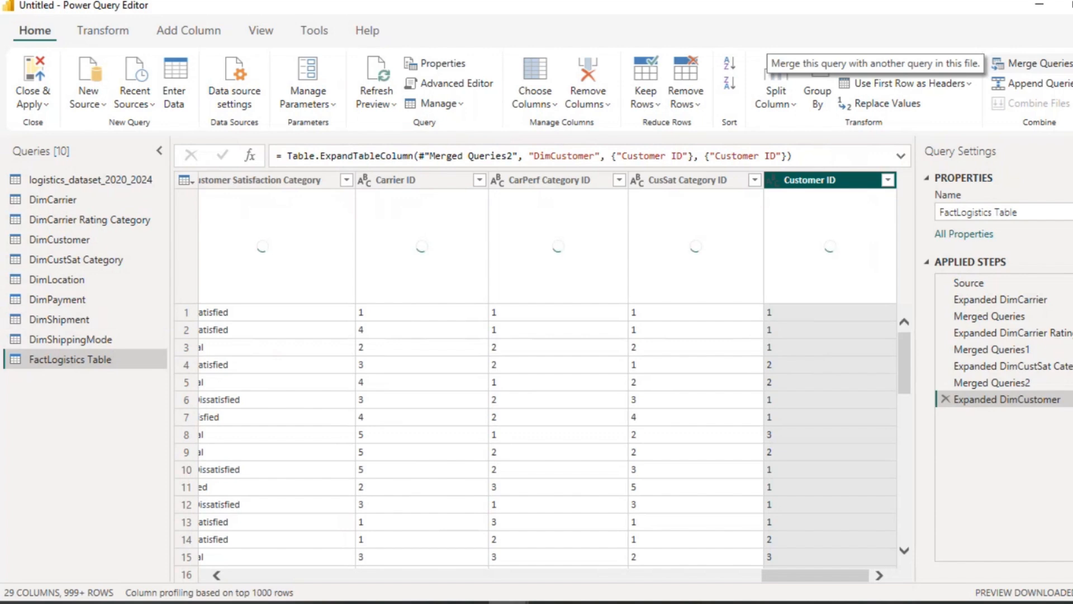
Step: Merge FactLogistics Table with DimLocation, matching on Delivery City with an inner join
{"action": "left_click", "coordinate": [1069, 64]}
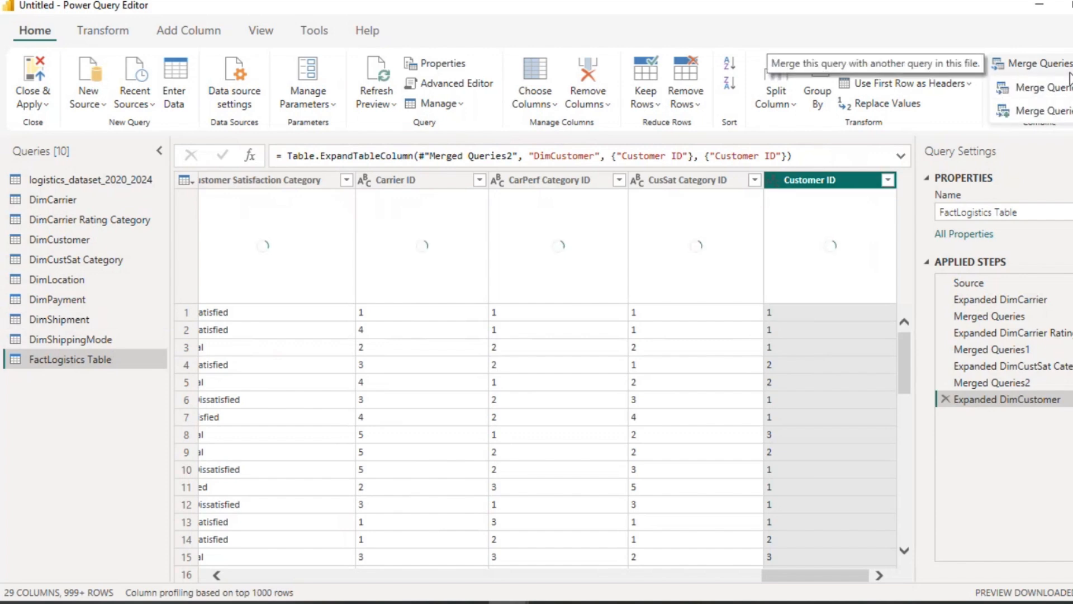
{"action": "left_click", "coordinate": [1062, 87]}
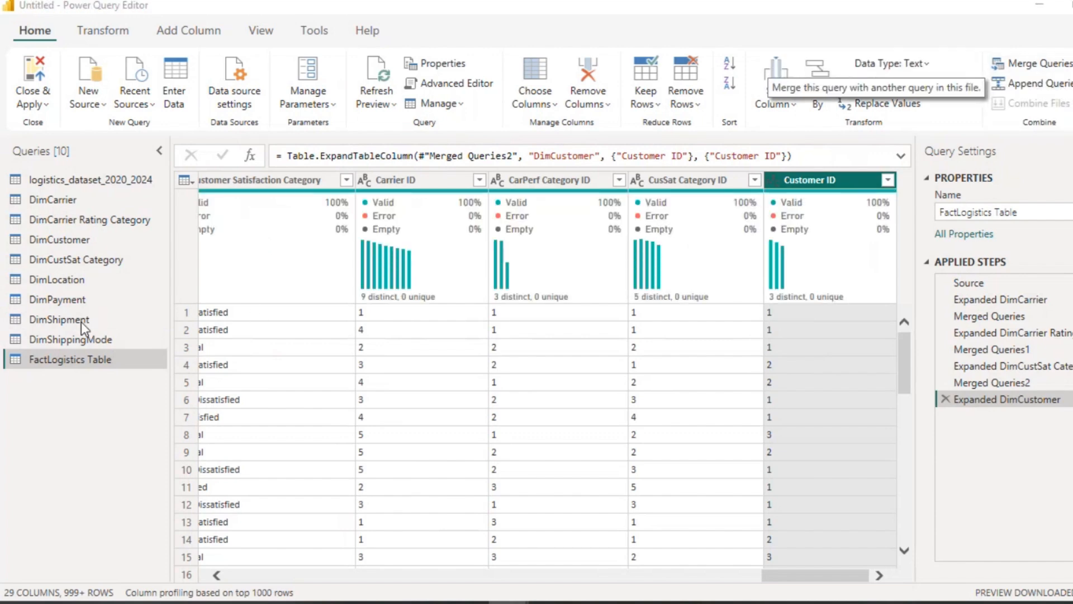
{"action": "left_click", "coordinate": [492, 277]}
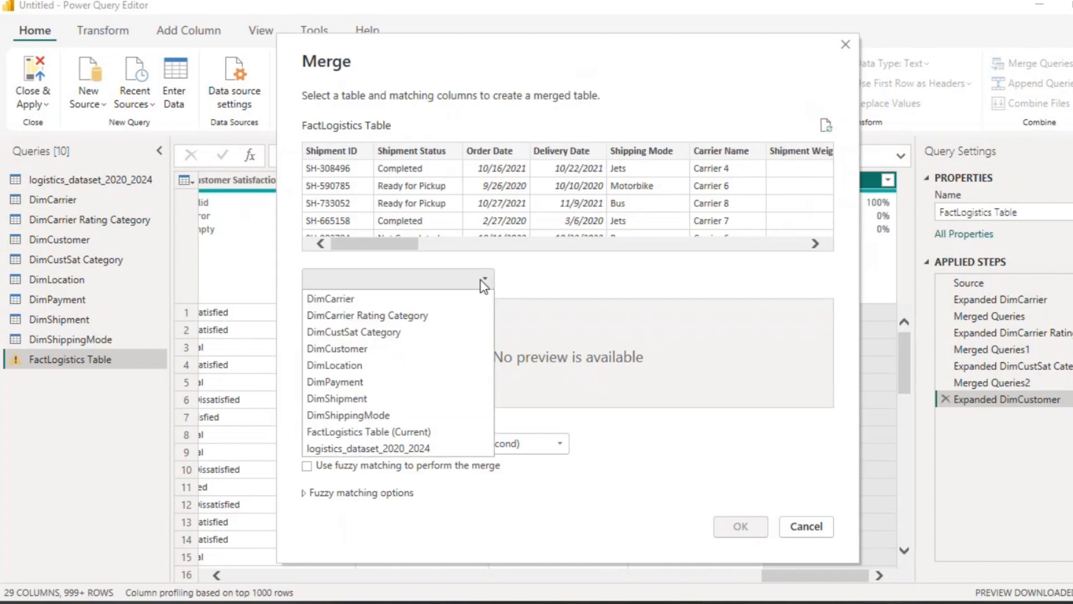
{"action": "left_click", "coordinate": [334, 365]}
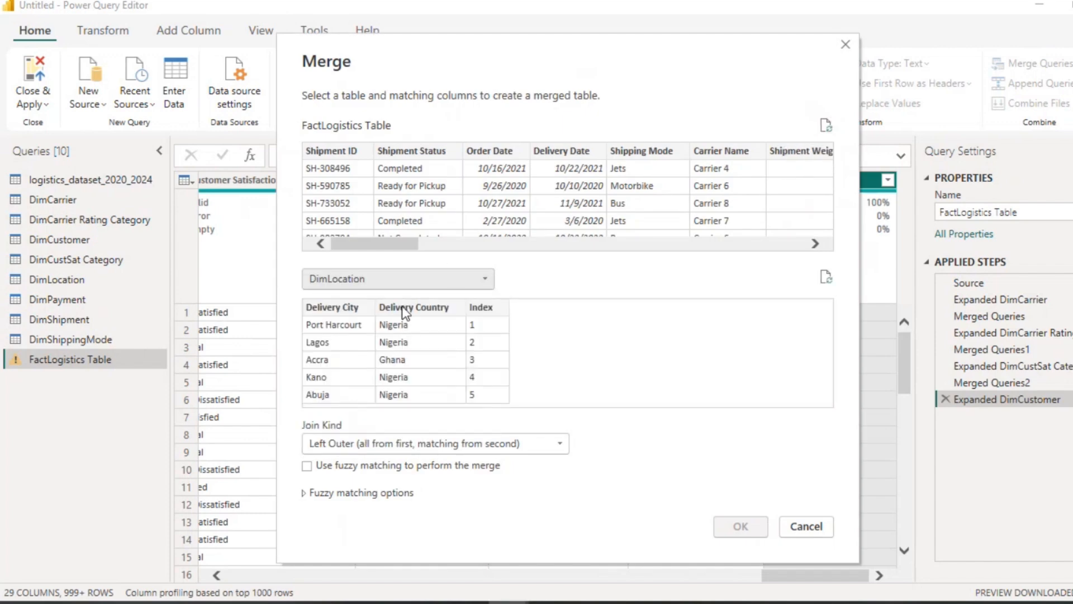
{"action": "left_click", "coordinate": [352, 308]}
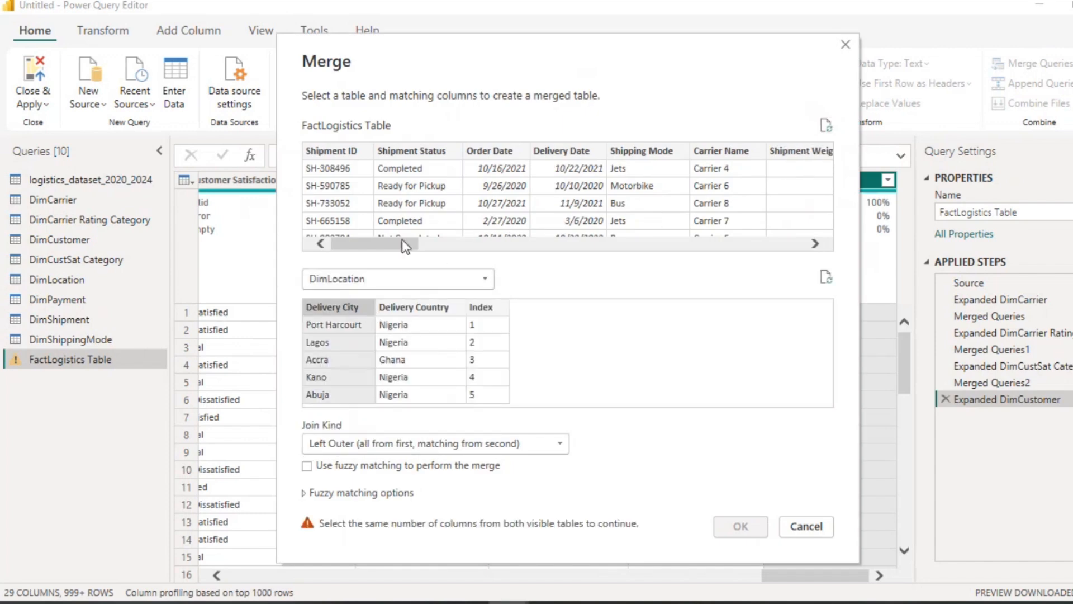
{"action": "left_click_drag", "start_coordinate": [401, 240], "coordinate": [511, 246]}
{"action": "left_click", "coordinate": [357, 153]}
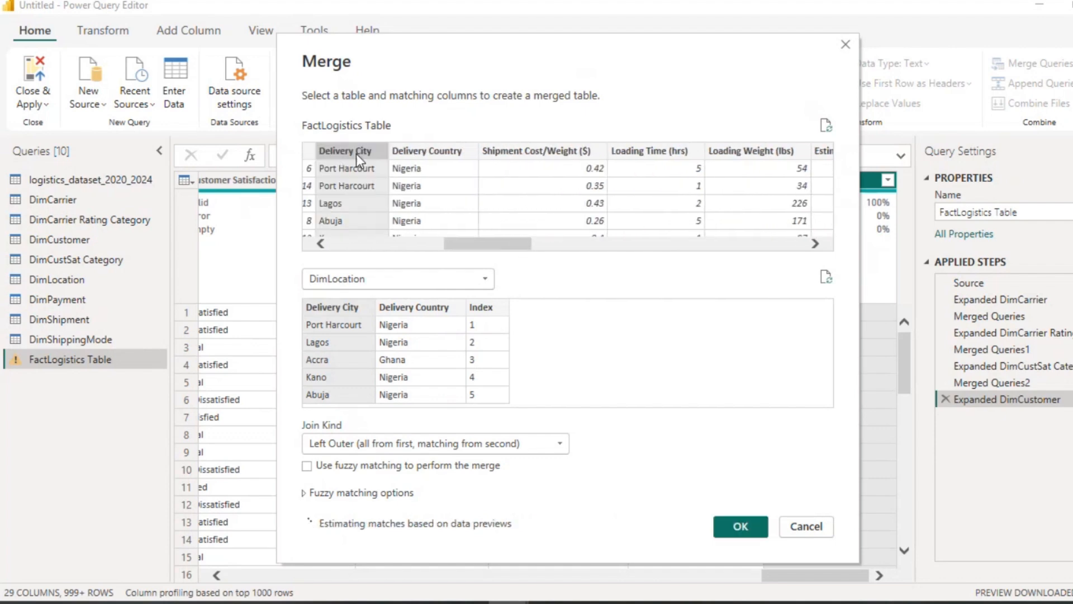
{"action": "left_click", "coordinate": [565, 451]}
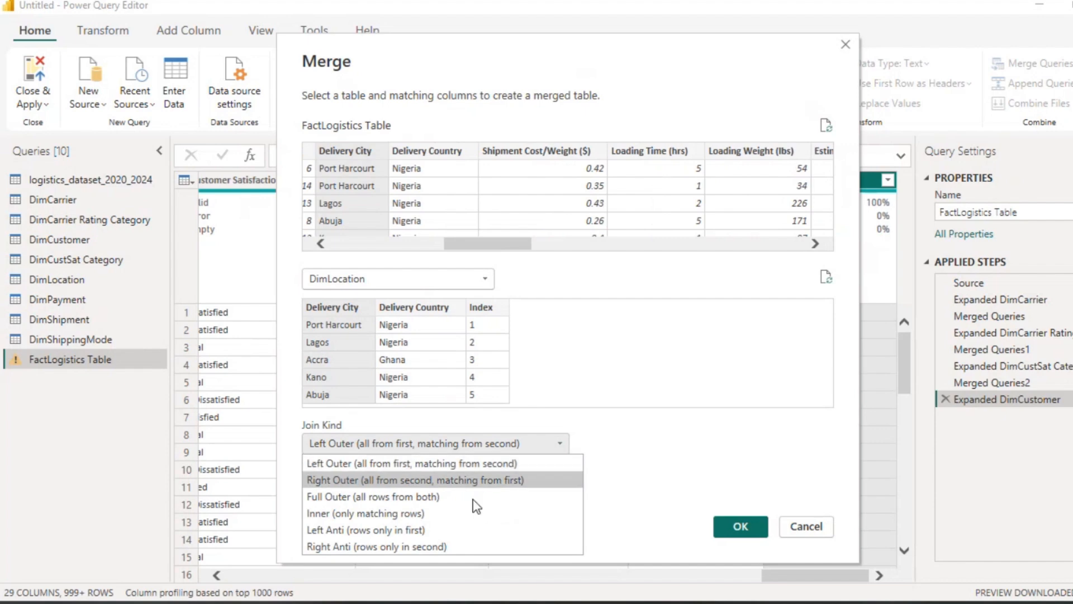
{"action": "left_click", "coordinate": [443, 511]}
{"action": "left_click", "coordinate": [741, 527]}
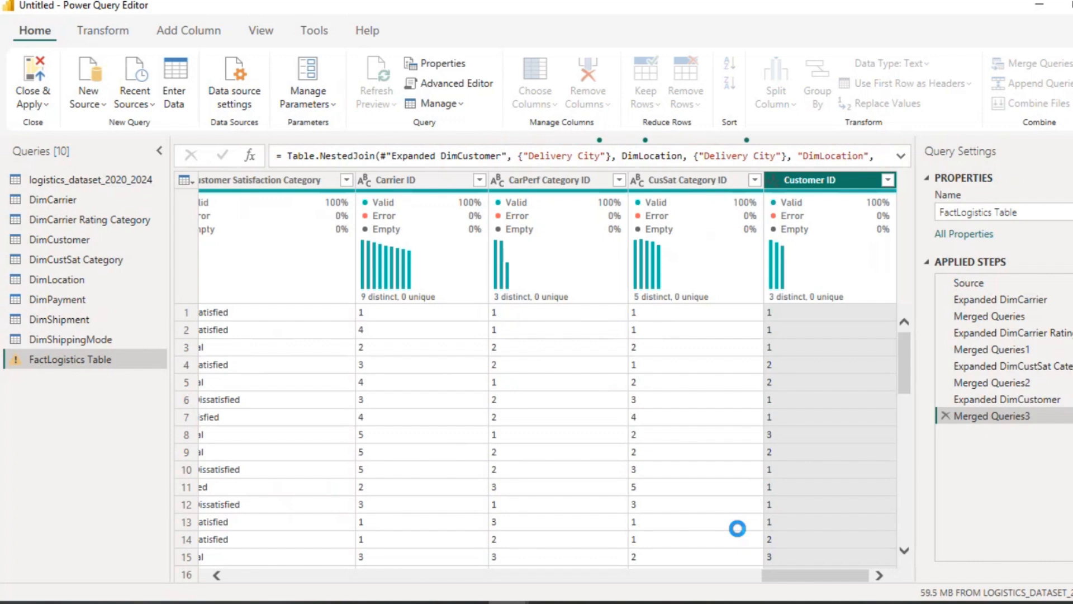
Step: Cancel expanding the DimLocation column and delete the DimLocation merge step
{"action": "left_click", "coordinate": [888, 179]}
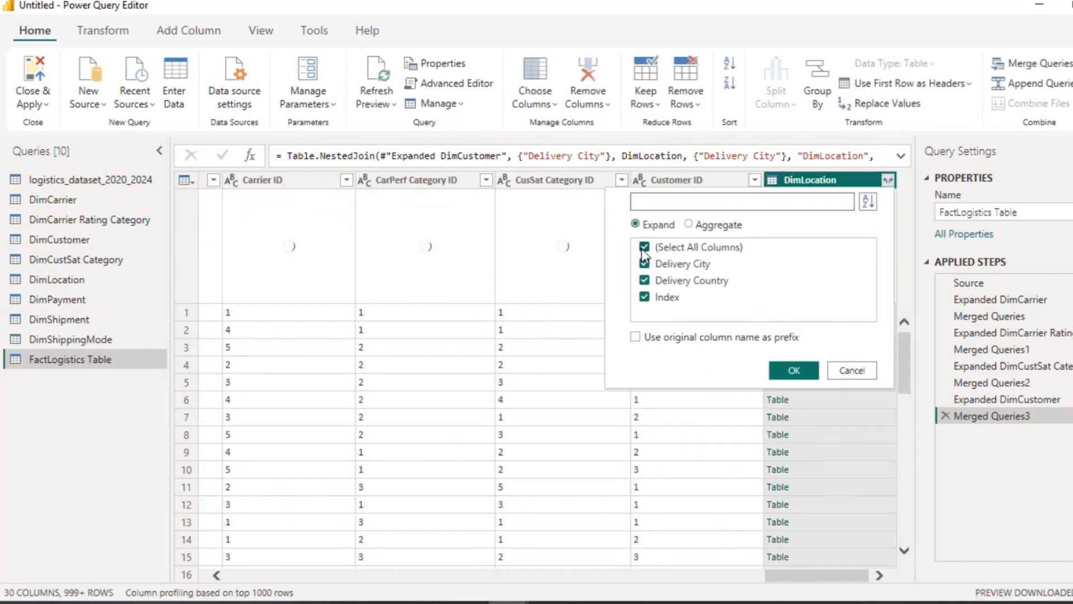
{"action": "left_click", "coordinate": [644, 248]}
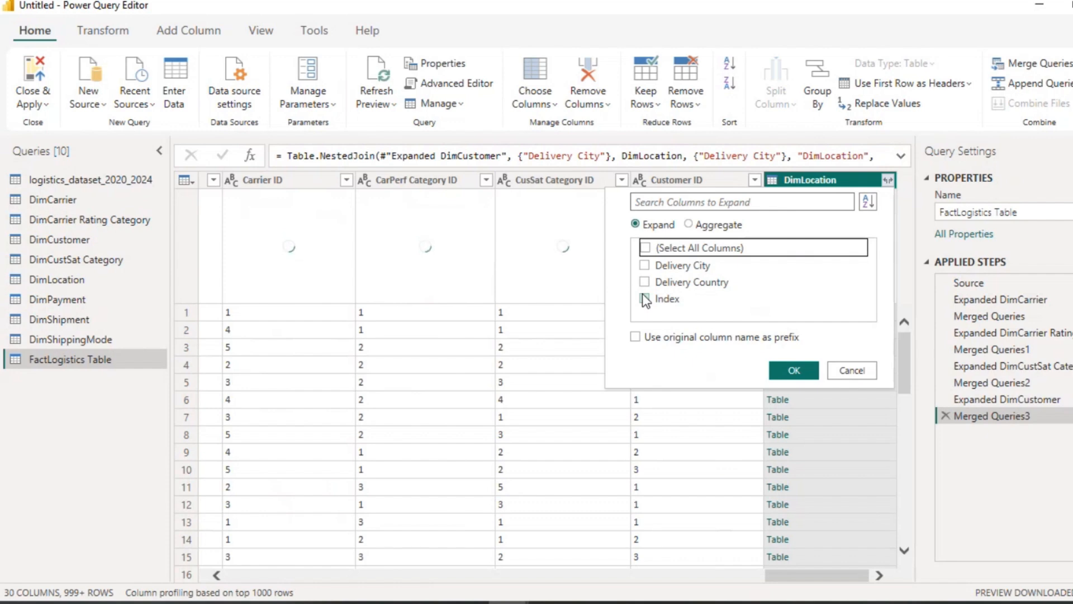
{"action": "left_click", "coordinate": [862, 374]}
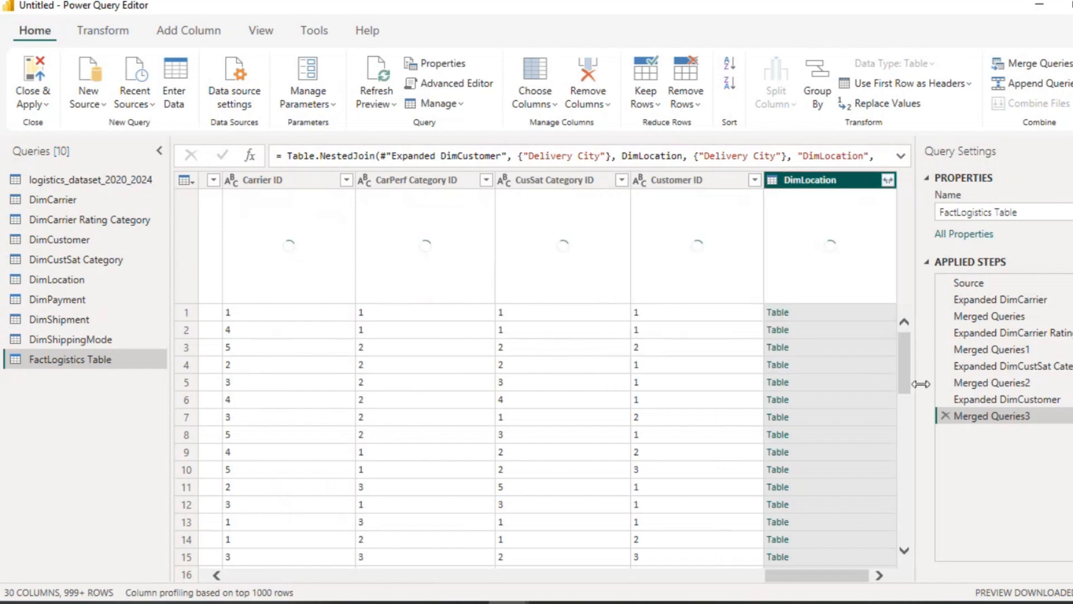
{"action": "left_click", "coordinate": [946, 416]}
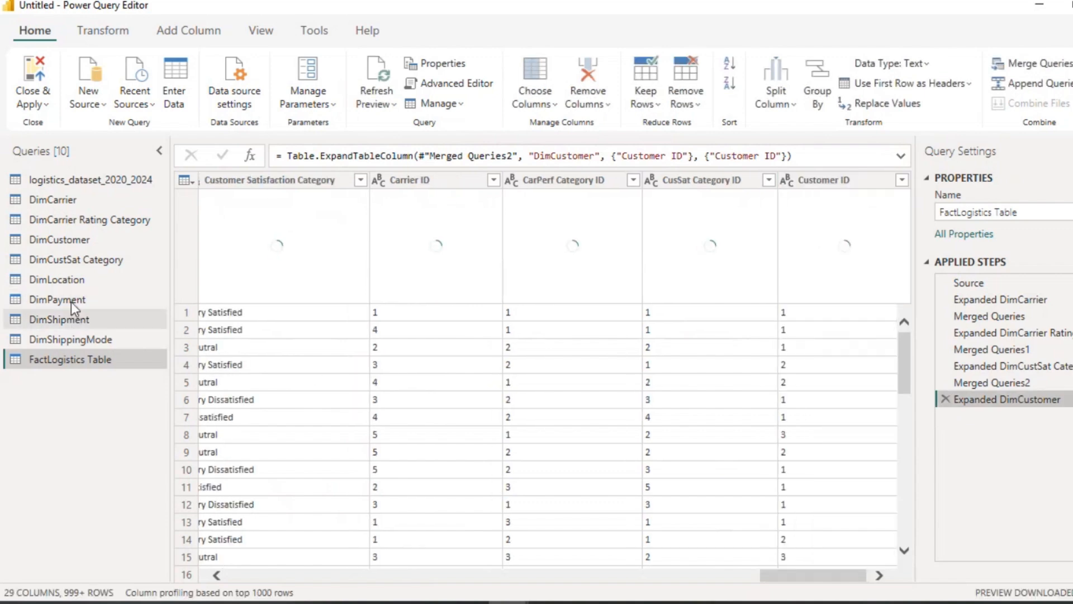
Step: In DimLocation, rename the Index column to Location ID
{"action": "left_click", "coordinate": [71, 279]}
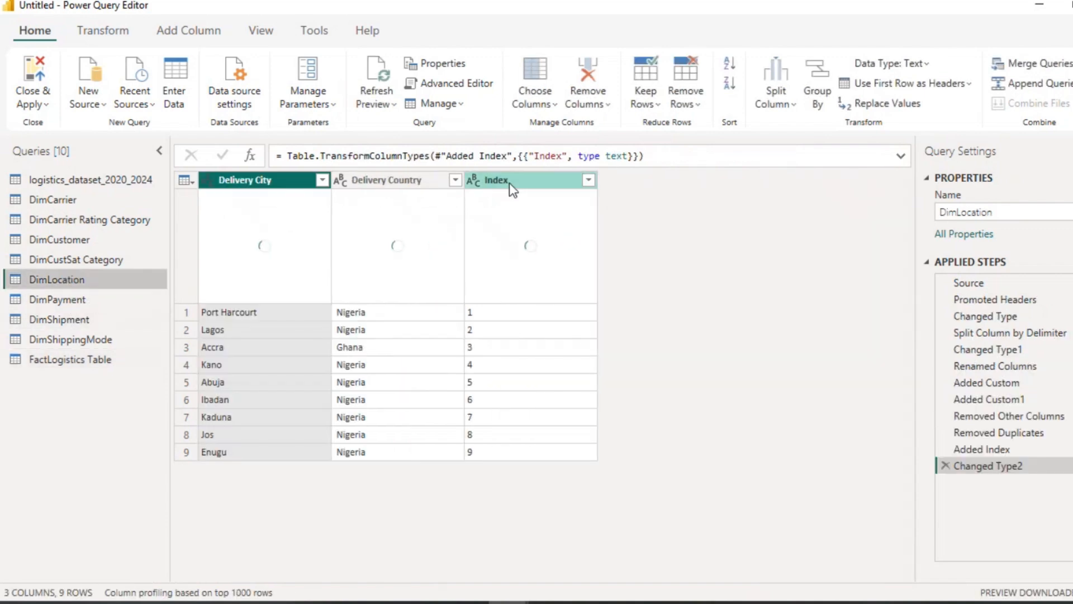
{"action": "left_click", "coordinate": [509, 183]}
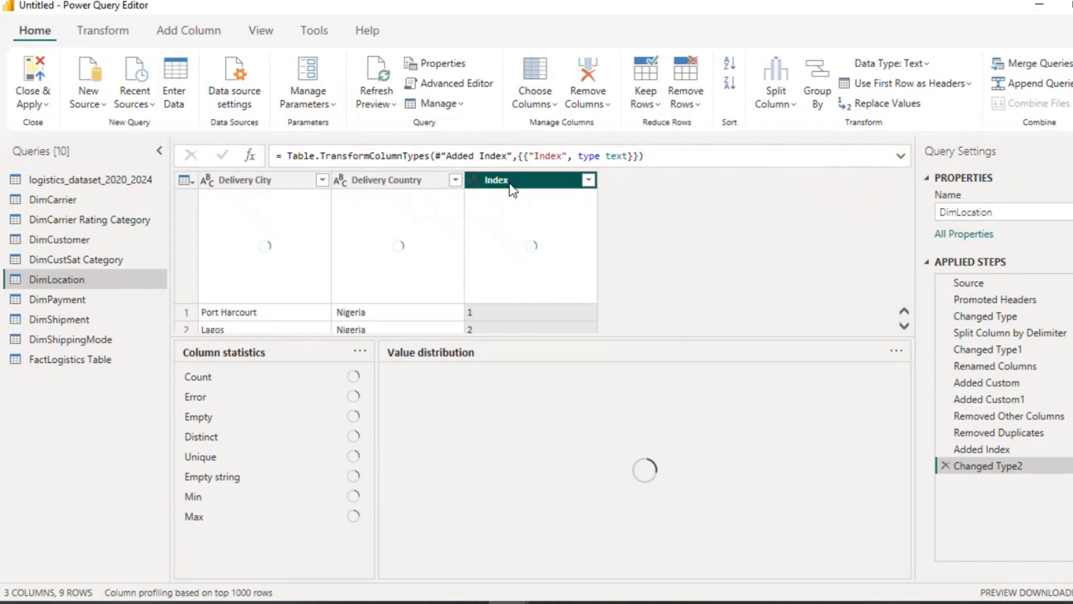
{"action": "double_click", "coordinate": [510, 183]}
{"action": "type", "text": "L"}
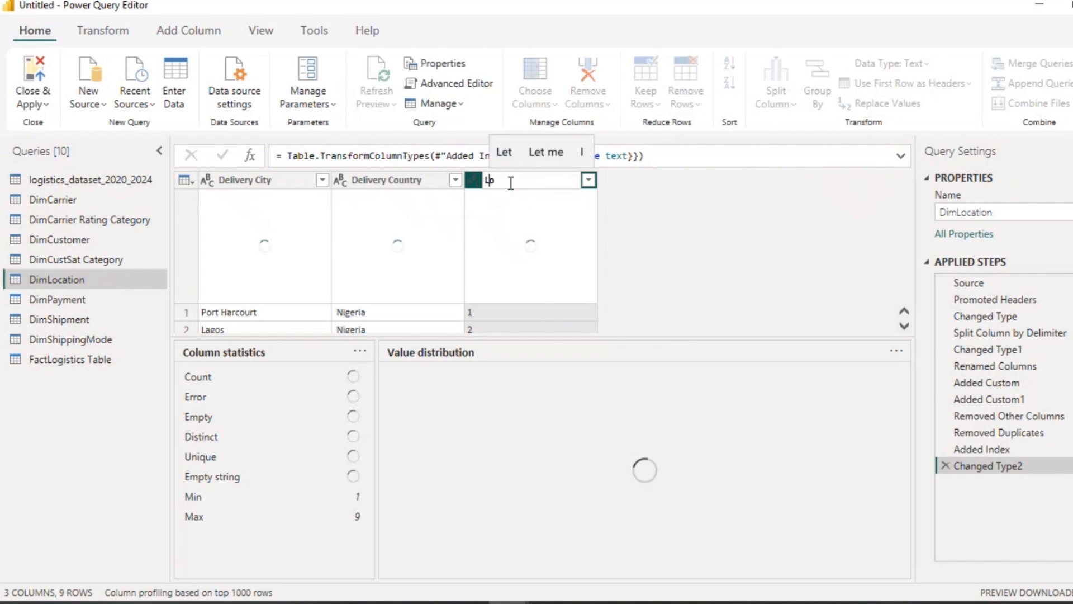
{"action": "type", "text": "ocatio"}
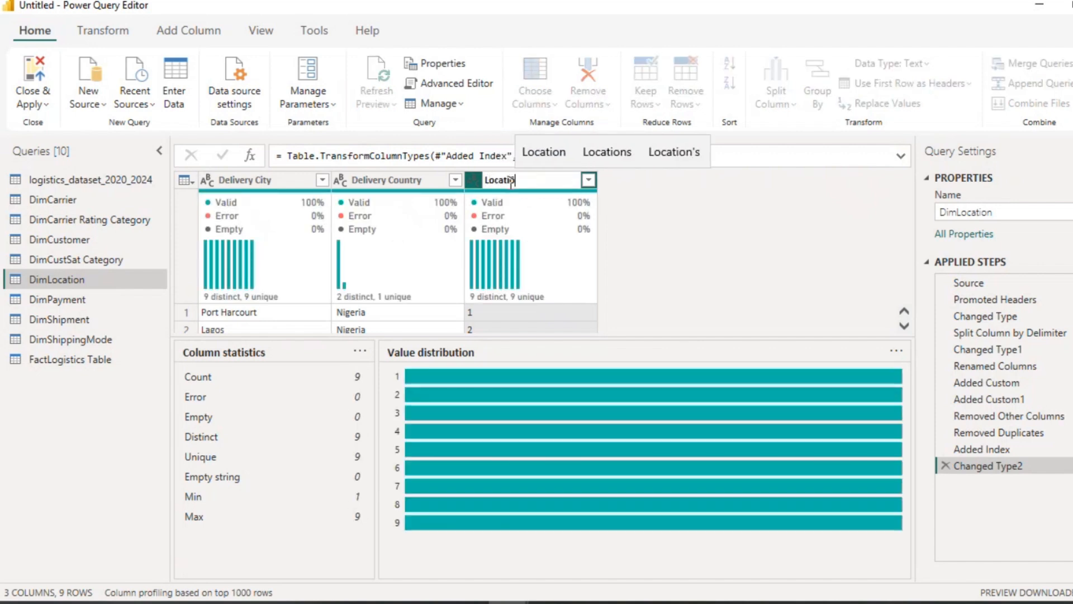
{"action": "type", "text": "n ID"}
{"action": "key", "text": "Return"}
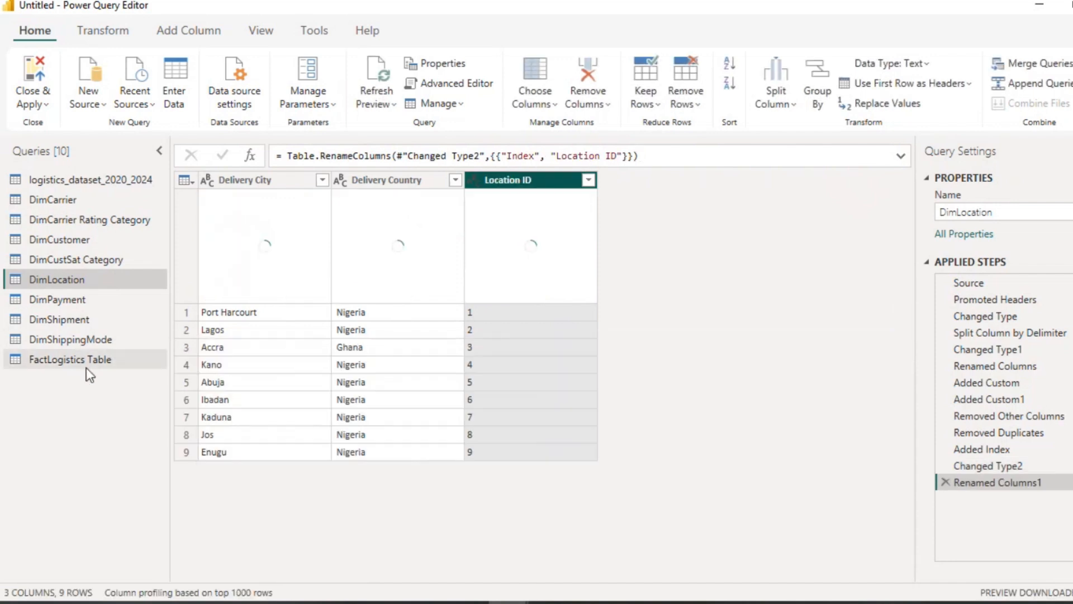
Step: Merge FactLogistics Table with DimLocation, matching on Delivery City with an inner join
{"action": "left_click", "coordinate": [86, 361]}
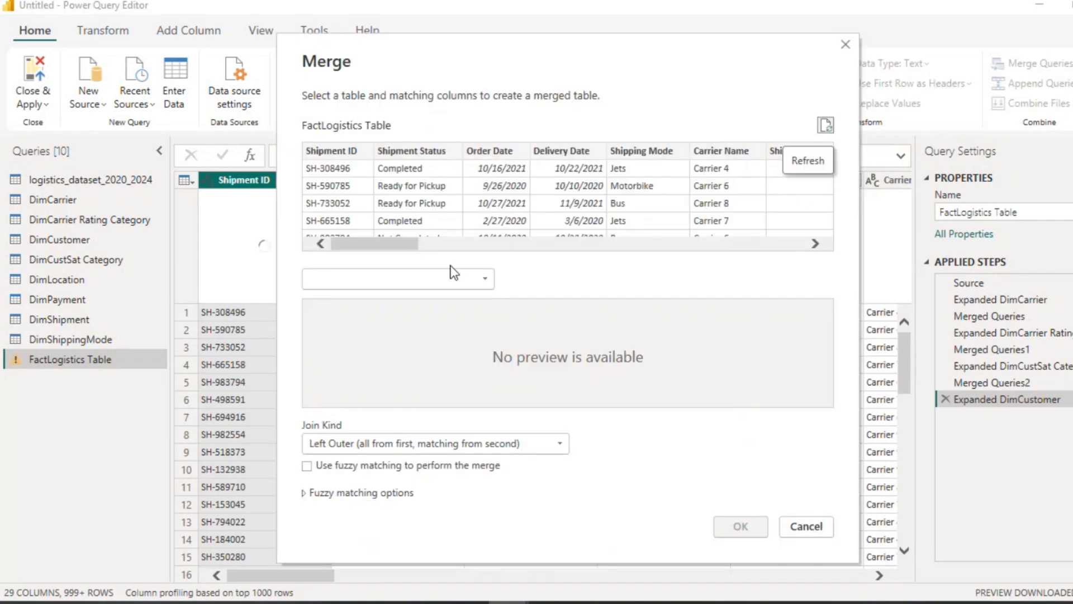
{"action": "left_click", "coordinate": [484, 279]}
{"action": "left_click", "coordinate": [344, 367]}
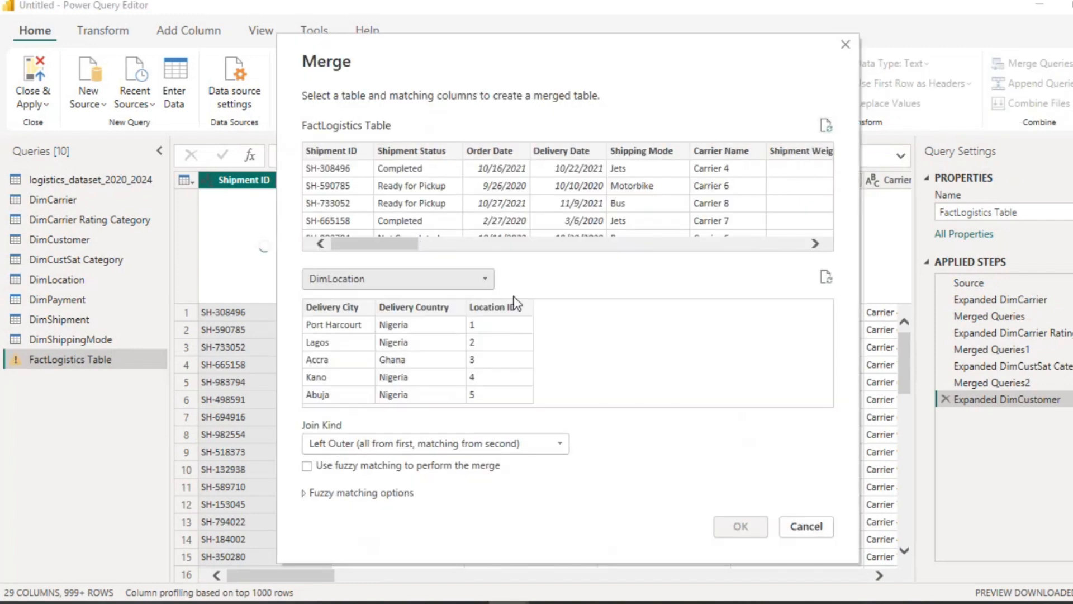
{"action": "left_click_drag", "start_coordinate": [383, 246], "coordinate": [498, 246]}
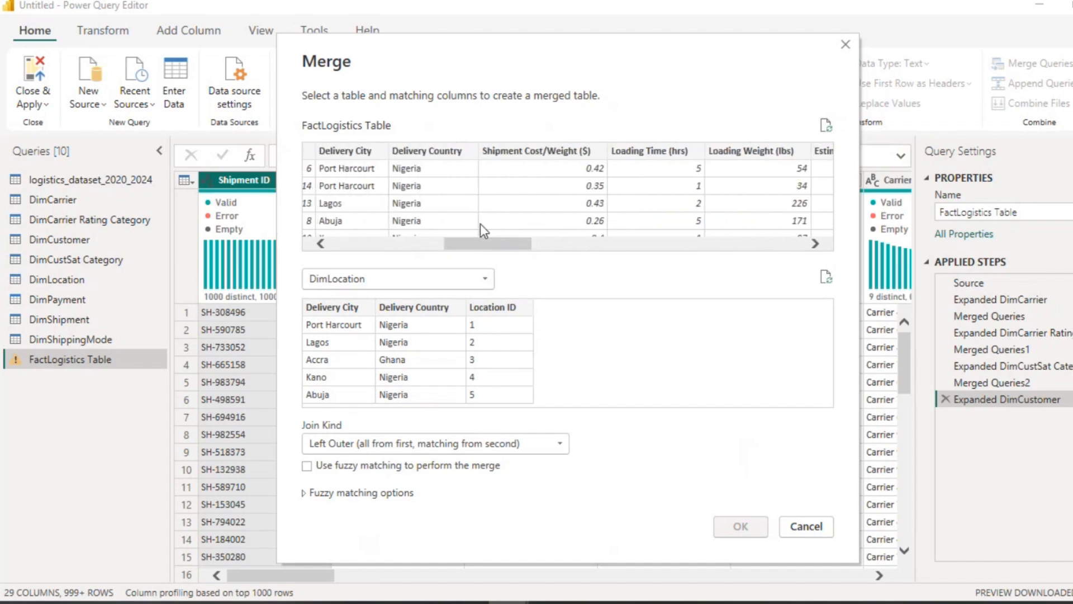
{"action": "left_click", "coordinate": [373, 163]}
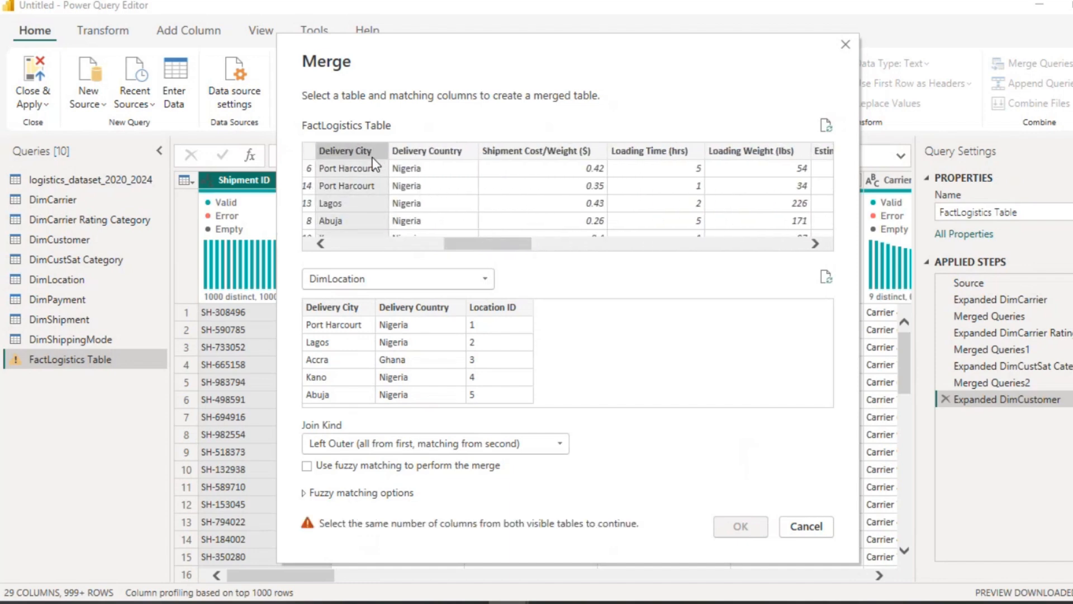
{"action": "left_click", "coordinate": [342, 305]}
{"action": "left_click", "coordinate": [560, 446]}
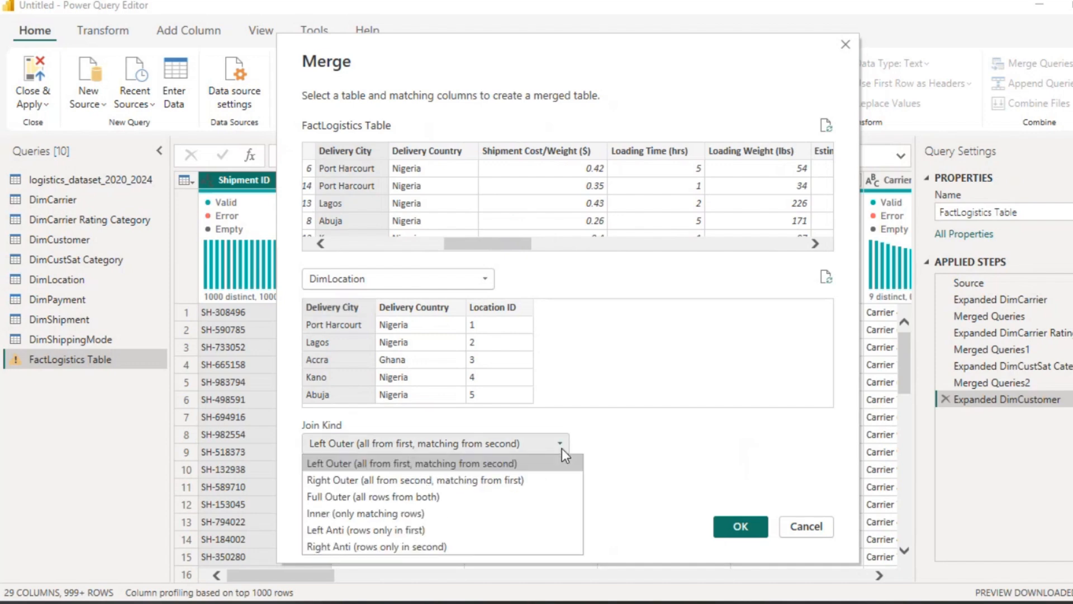
{"action": "left_click", "coordinate": [408, 513]}
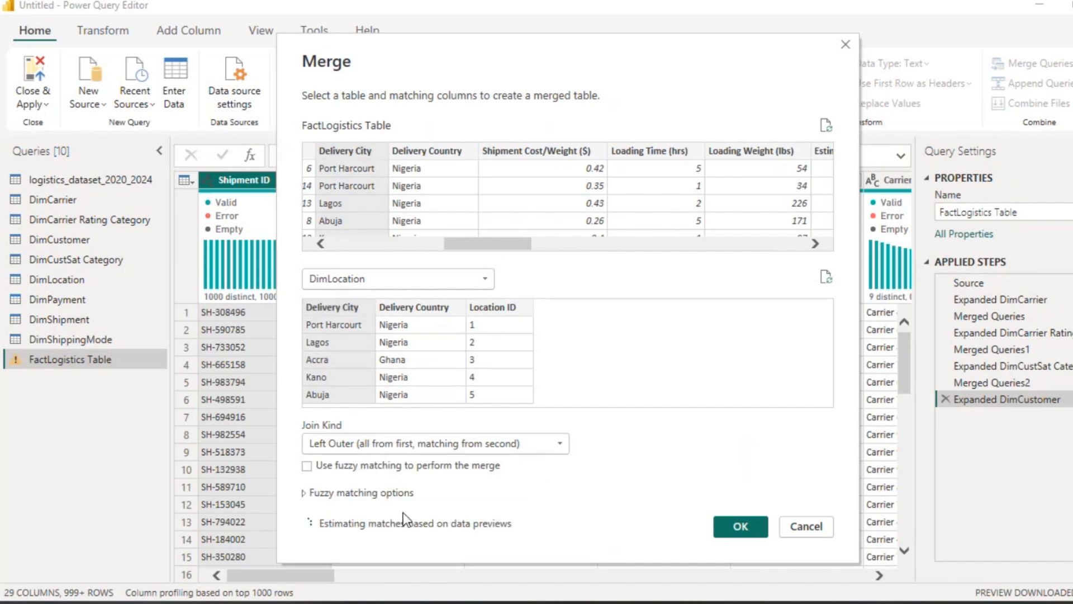
{"action": "left_click", "coordinate": [741, 527]}
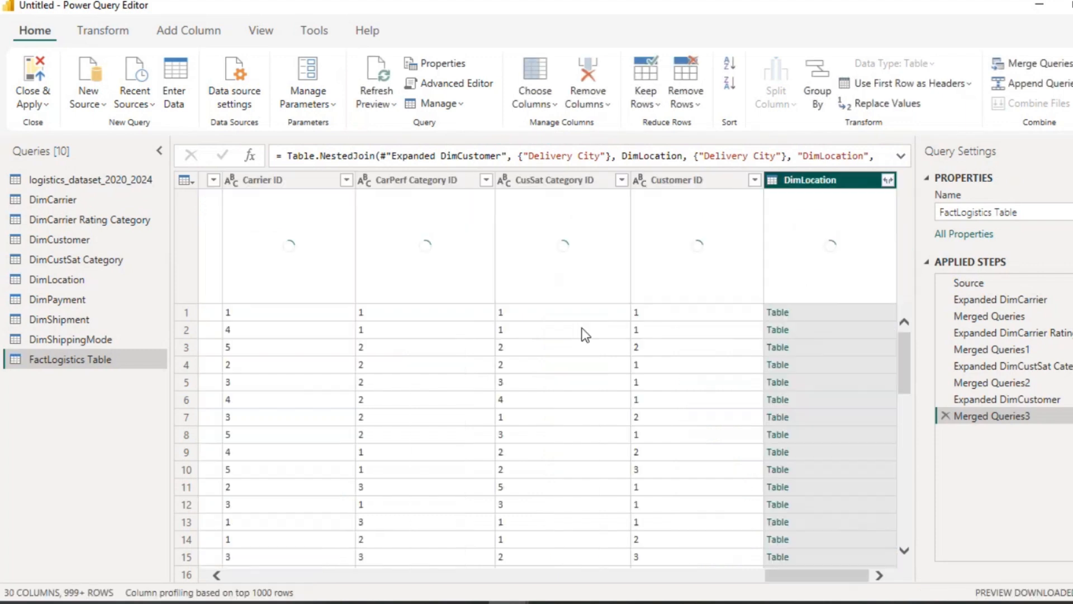
Step: Expand the DimLocation column to only Location ID, without the original column name as prefix
{"action": "left_click", "coordinate": [887, 179]}
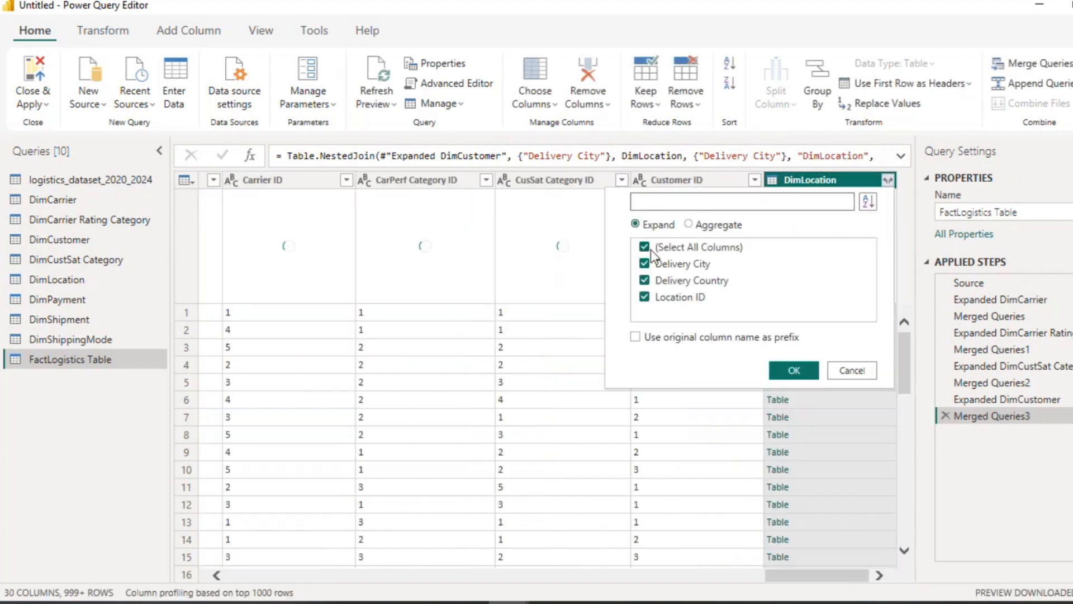
{"action": "left_click", "coordinate": [646, 247]}
{"action": "left_click", "coordinate": [646, 298]}
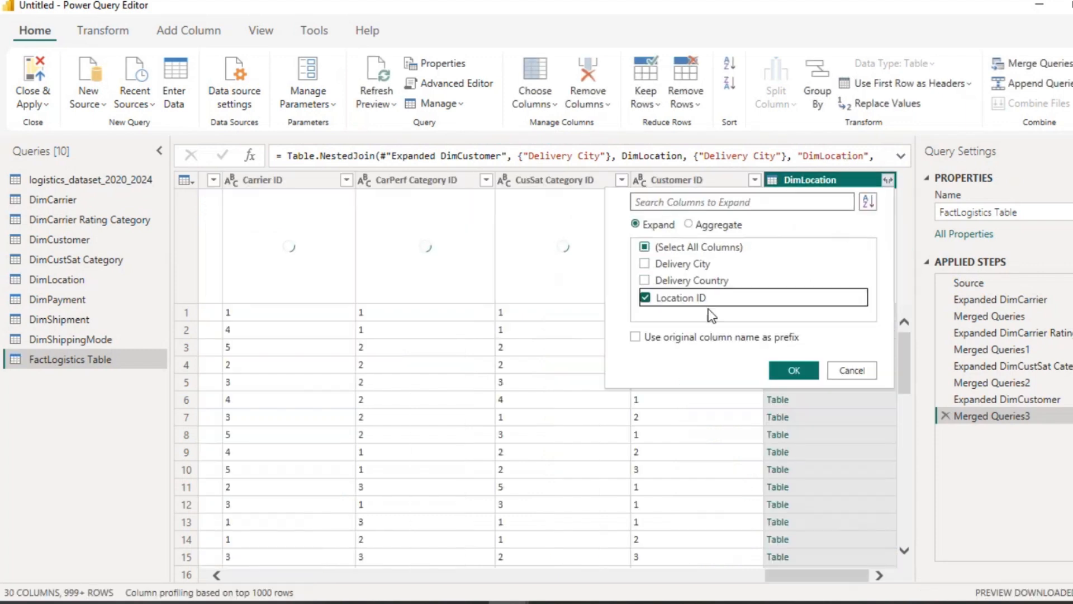
{"action": "left_click", "coordinate": [793, 370]}
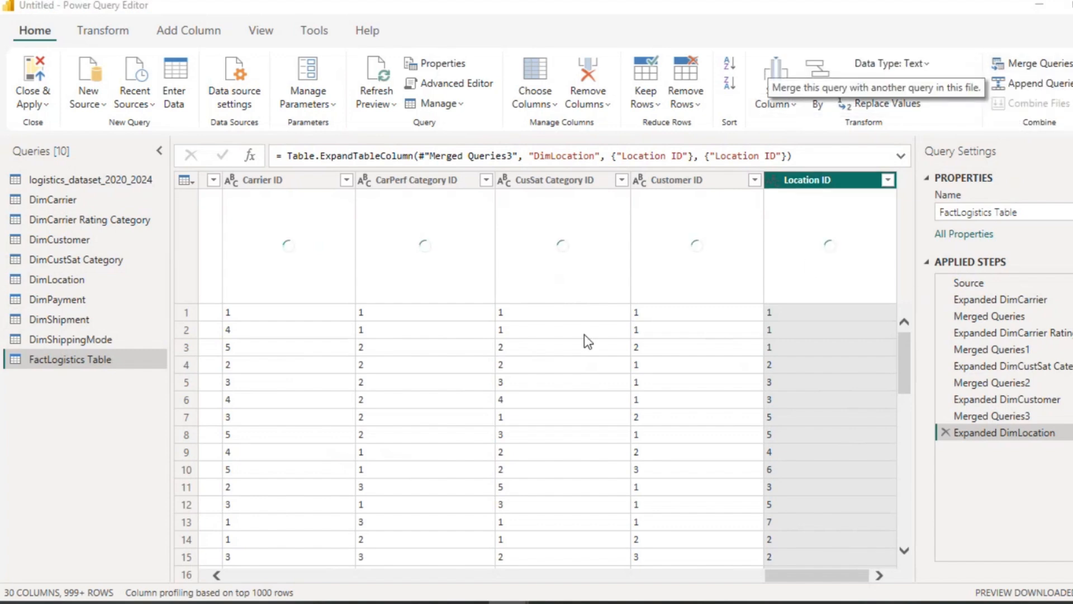
Step: Merge FactLogistics Table with DimPayment, matching on Payment Status with an inner join
{"action": "left_click", "coordinate": [490, 281]}
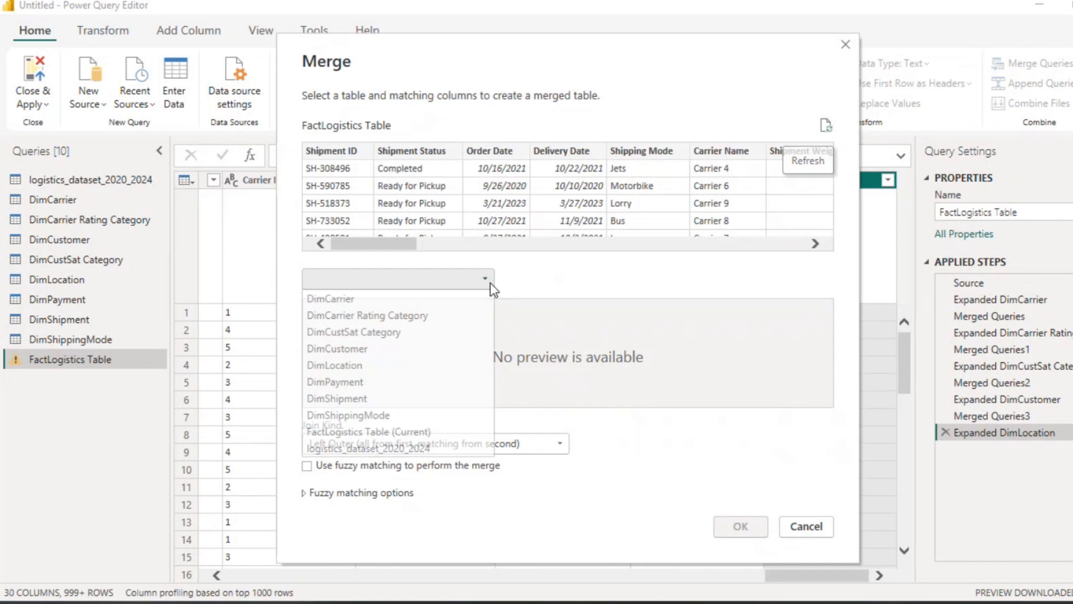
{"action": "left_click", "coordinate": [362, 384]}
{"action": "left_click_drag", "start_coordinate": [378, 244], "coordinate": [571, 247]}
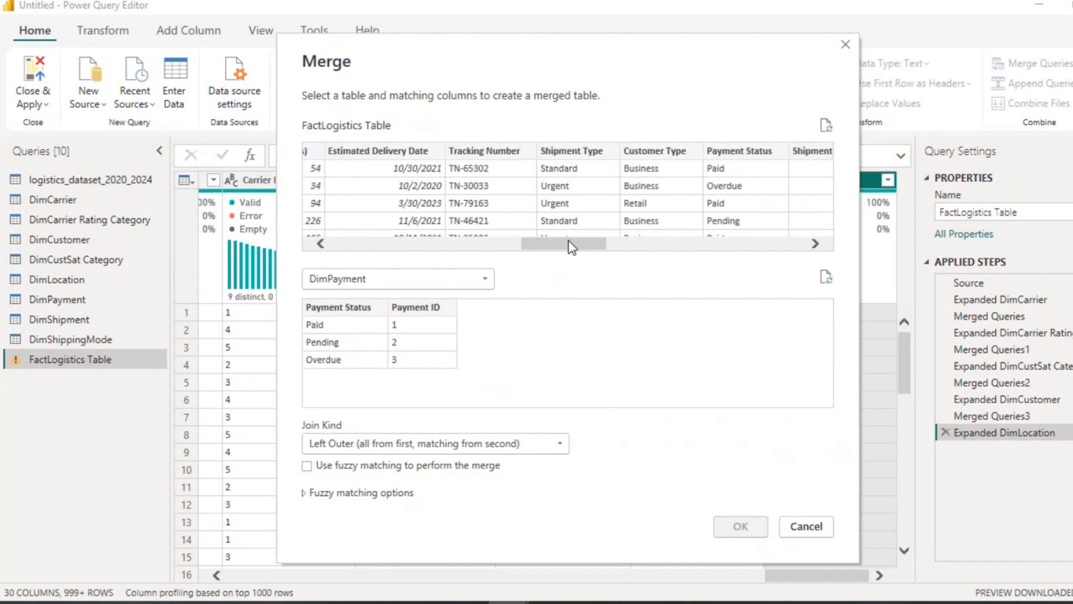
{"action": "left_click", "coordinate": [724, 158]}
{"action": "left_click", "coordinate": [358, 308]}
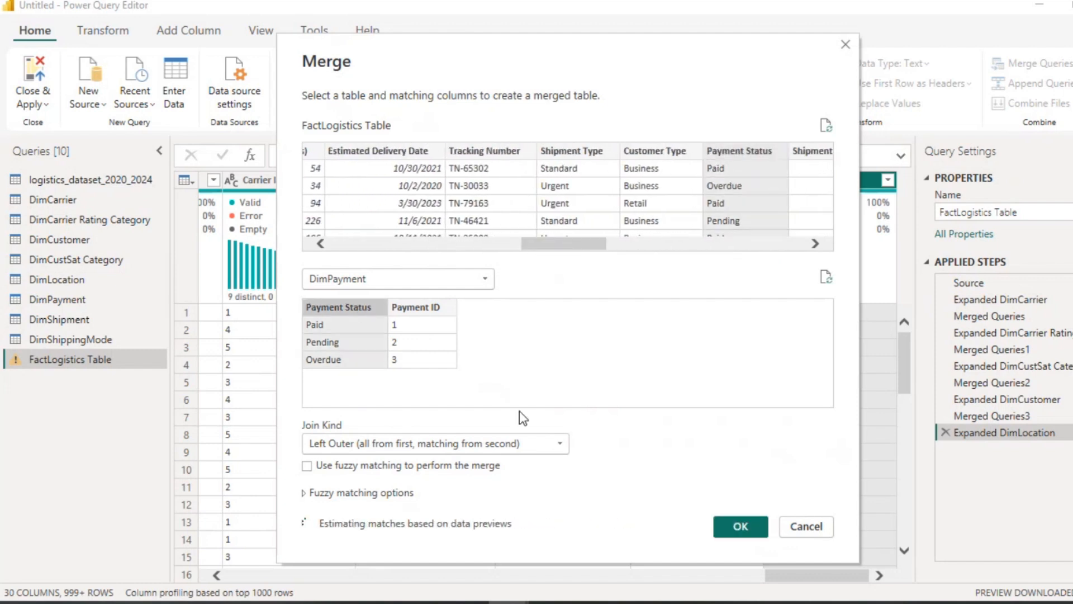
{"action": "left_click", "coordinate": [562, 443]}
{"action": "left_click", "coordinate": [436, 515]}
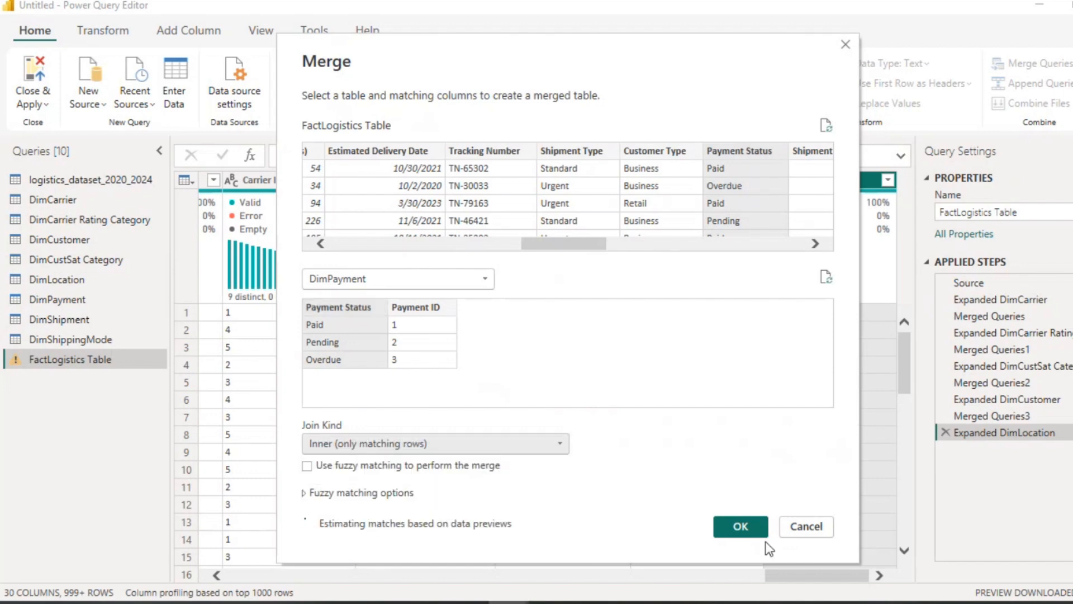
{"action": "left_click", "coordinate": [749, 529]}
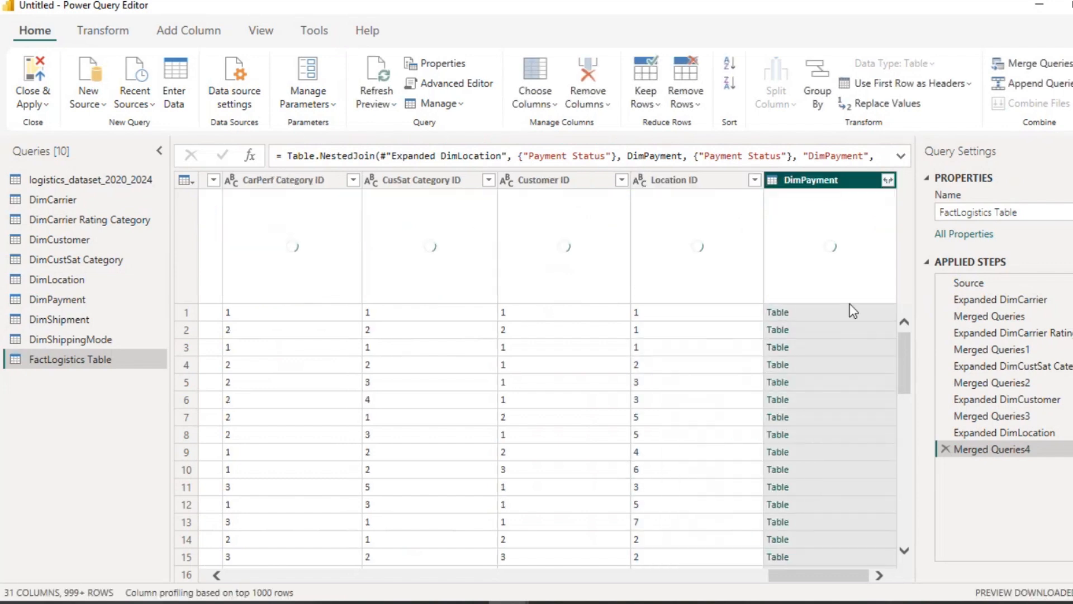
Step: Expand the DimPayment column to only Payment ID, without the original column name as prefix
{"action": "left_click", "coordinate": [888, 180]}
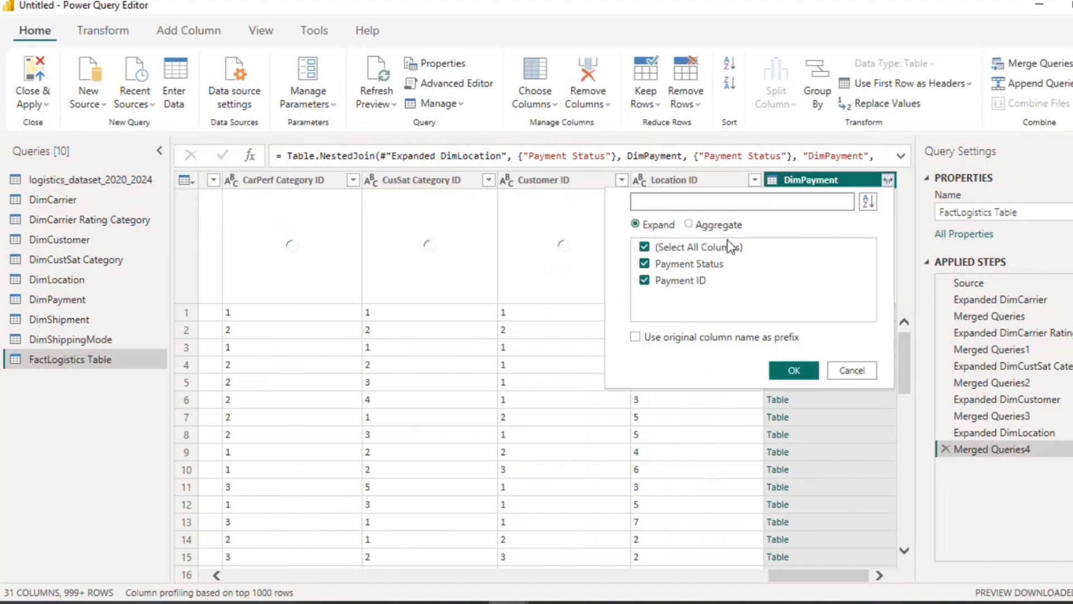
{"action": "left_click", "coordinate": [644, 246]}
{"action": "left_click", "coordinate": [644, 281]}
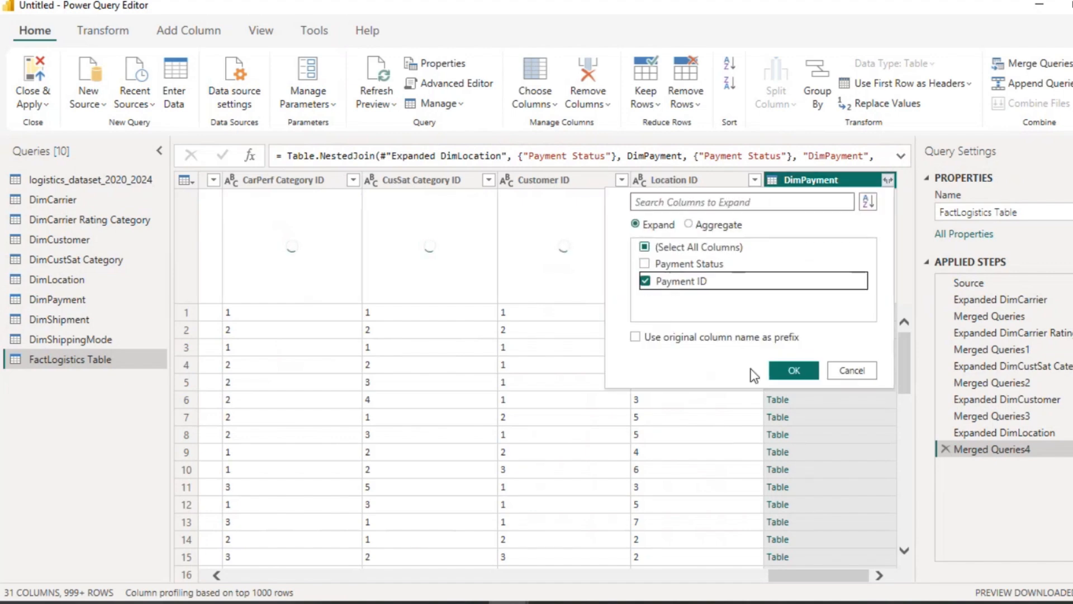
{"action": "left_click", "coordinate": [793, 370]}
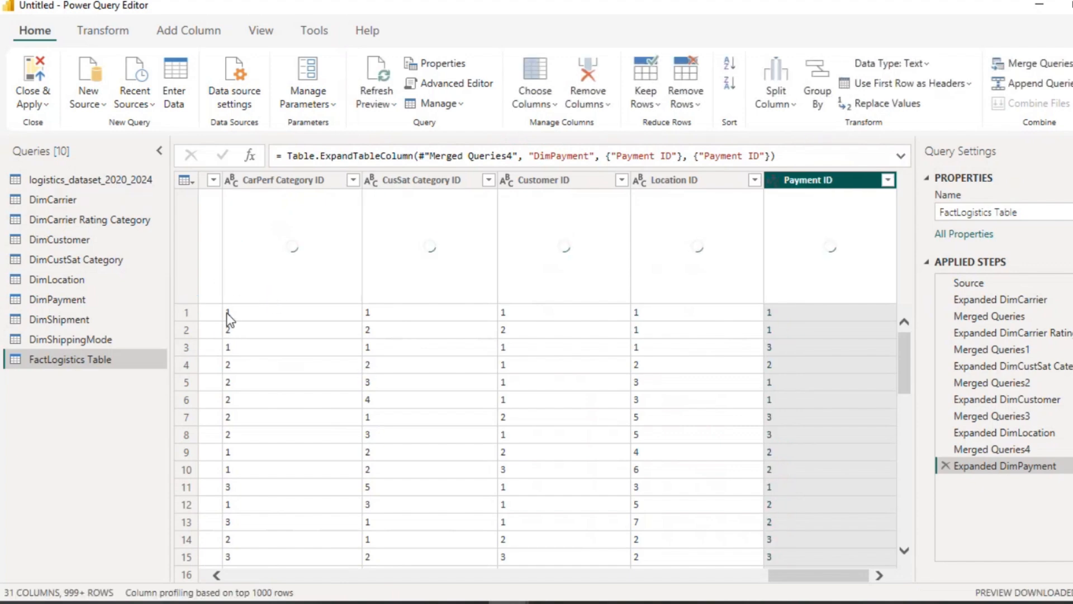
Step: Merge FactLogistics Table with DimShippingMode, matching on Shipping Mode with an inner join
{"action": "left_click", "coordinate": [1056, 64]}
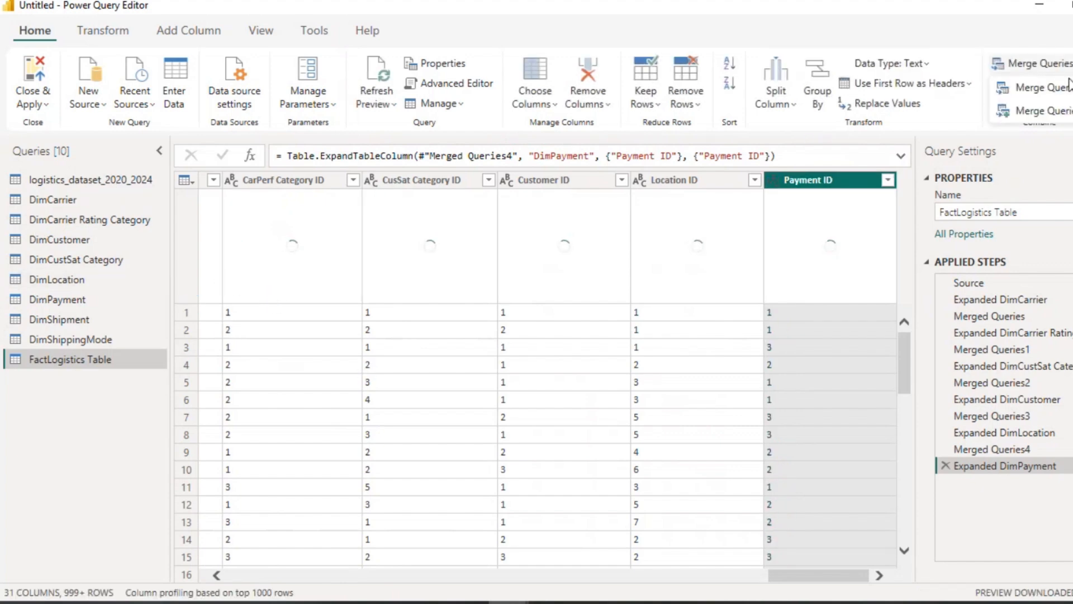
{"action": "left_click", "coordinate": [1061, 91]}
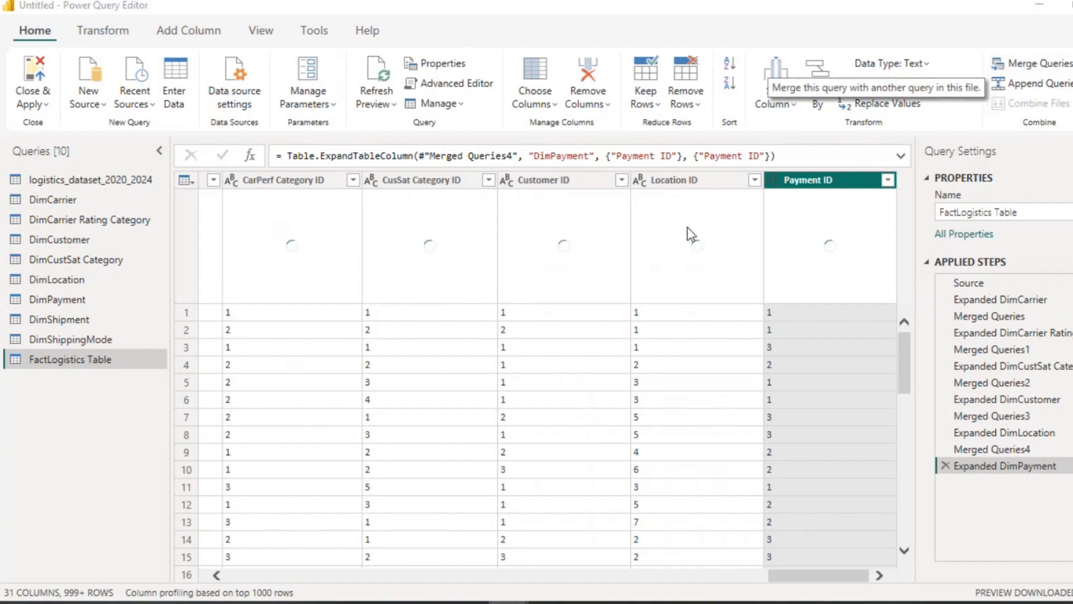
{"action": "left_click", "coordinate": [490, 286]}
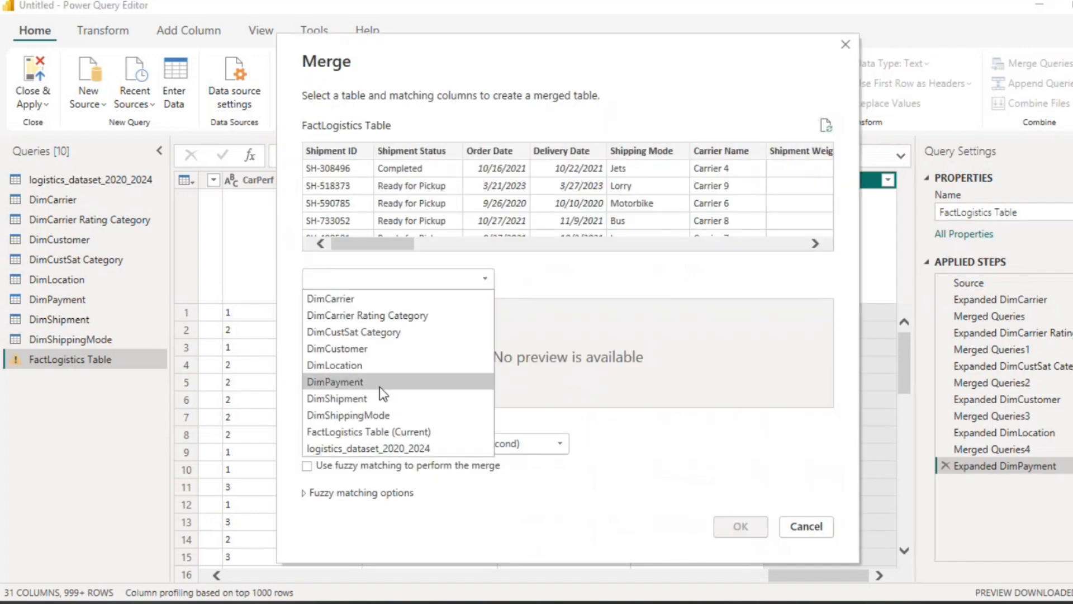
{"action": "left_click", "coordinate": [355, 414]}
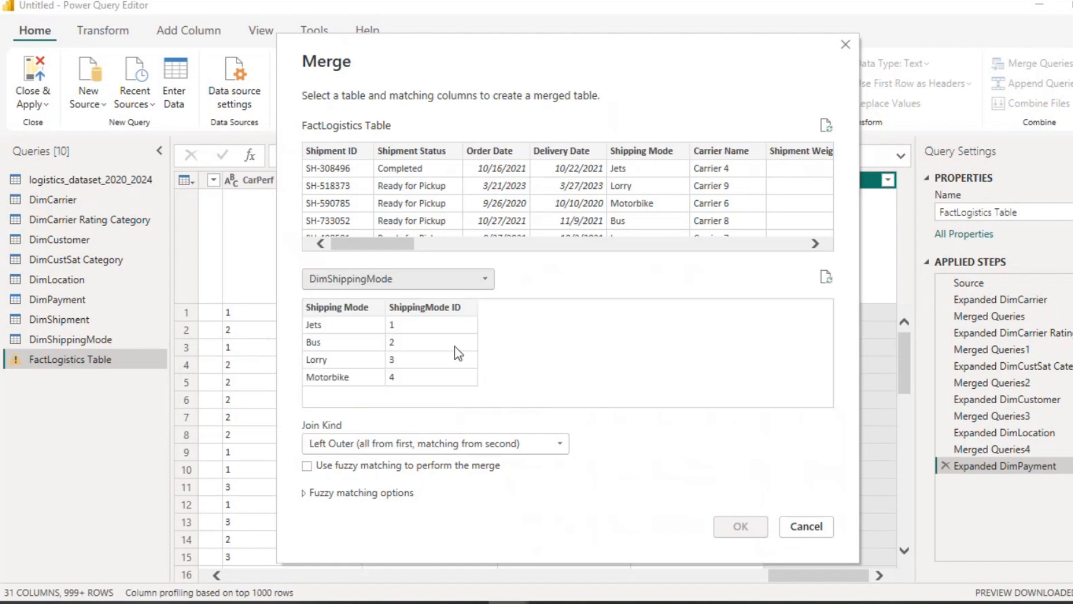
{"action": "left_click", "coordinate": [360, 305]}
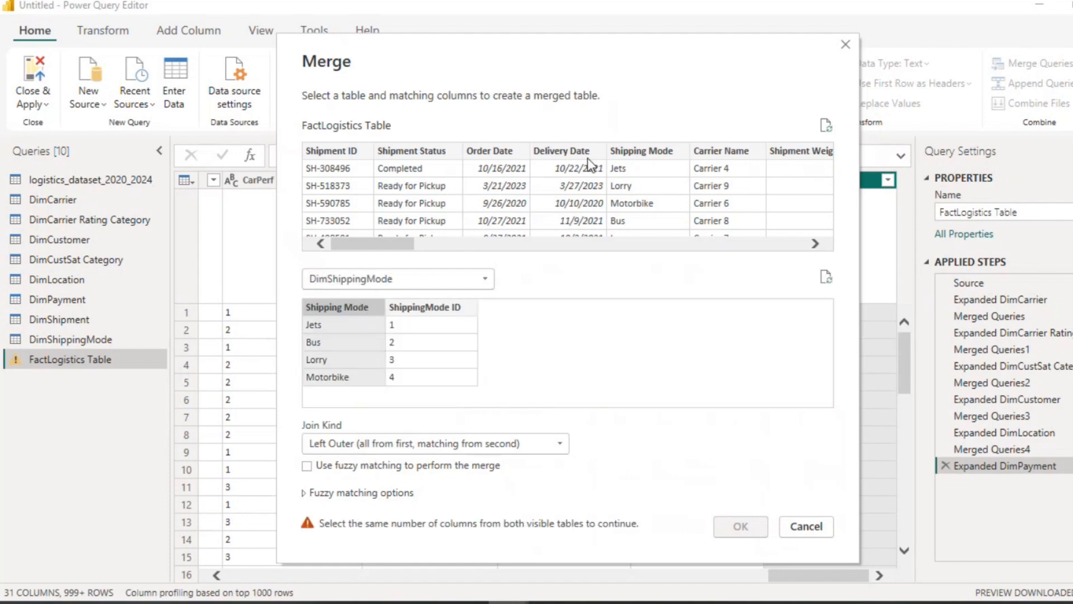
{"action": "left_click", "coordinate": [620, 151]}
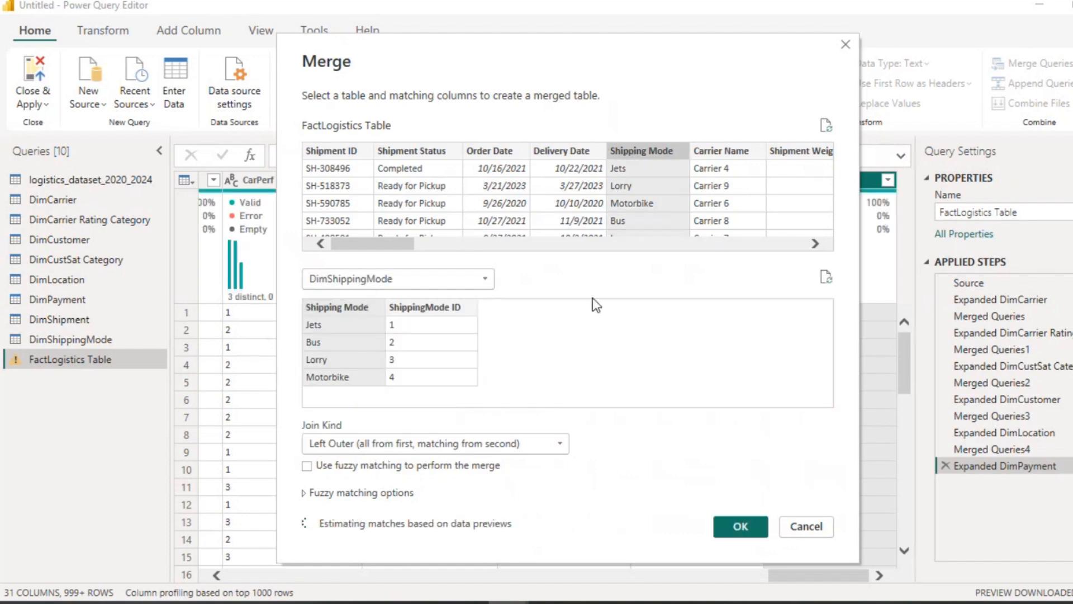
{"action": "left_click", "coordinate": [564, 447]}
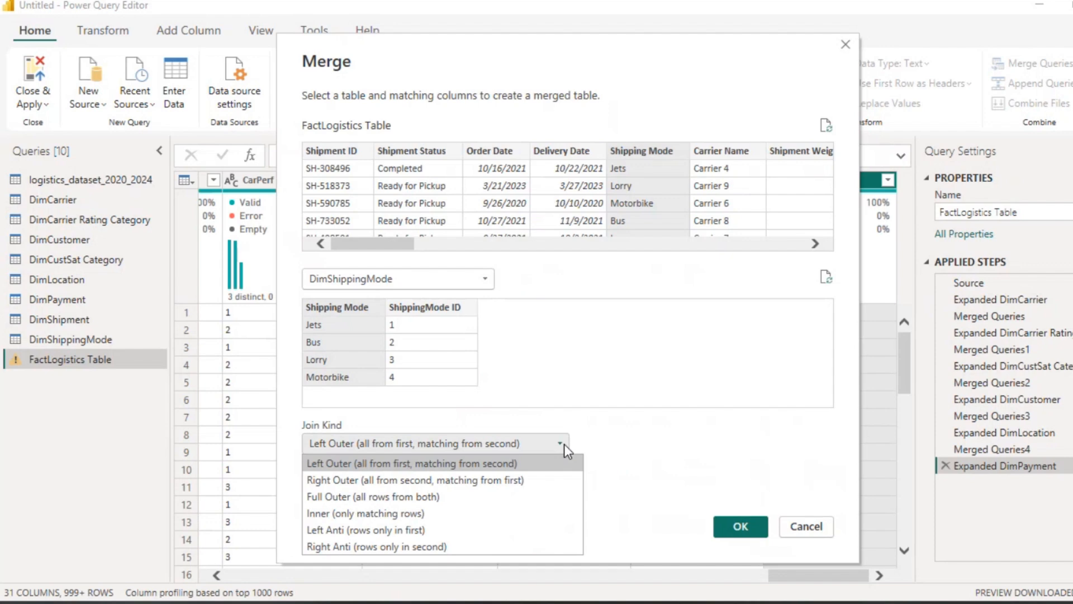
{"action": "left_click", "coordinate": [441, 515]}
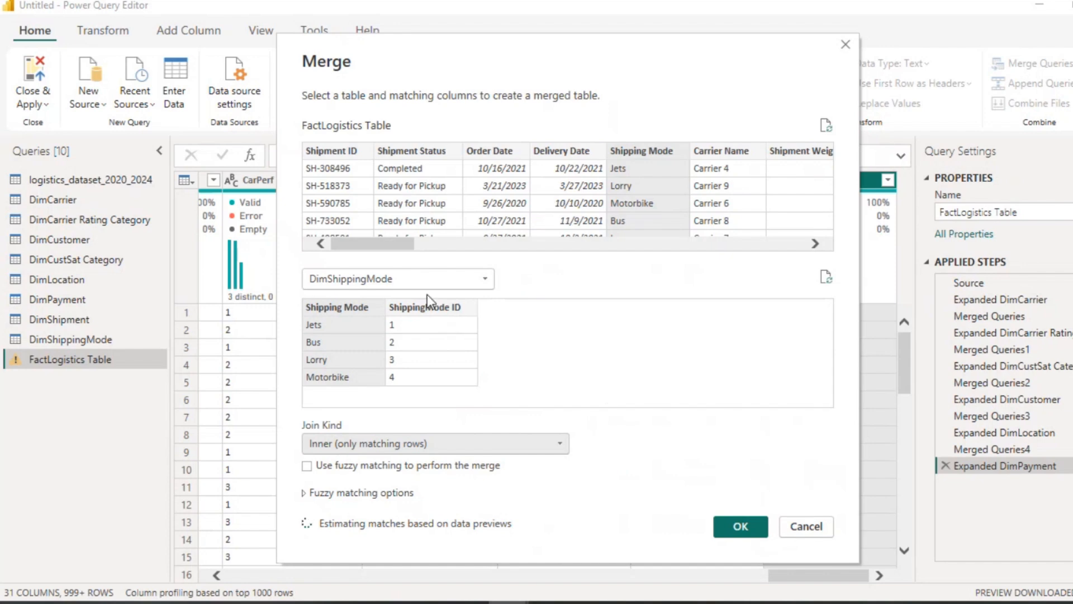
{"action": "left_click", "coordinate": [741, 527]}
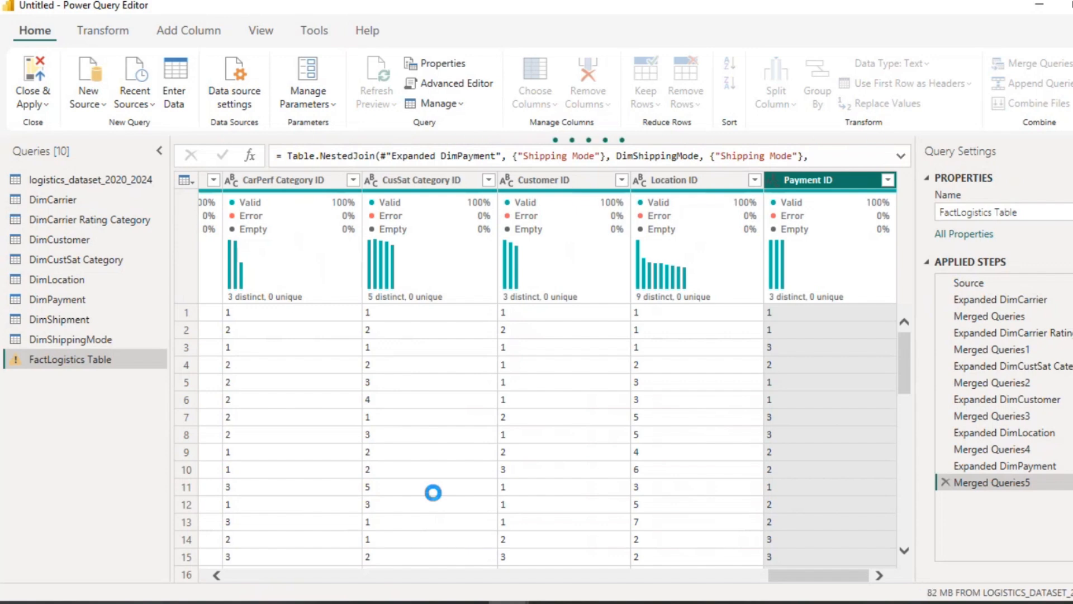
Step: Expand the DimShippingMode column to only ShippingMode ID, without the original column name as prefix
{"action": "left_click", "coordinate": [890, 179]}
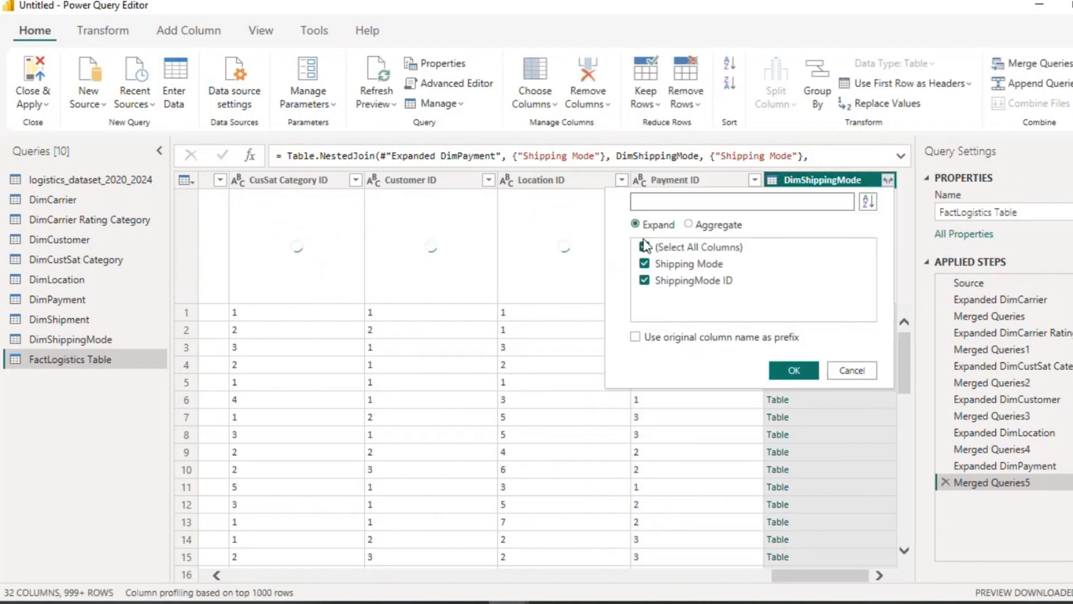
{"action": "left_click", "coordinate": [644, 248]}
{"action": "left_click", "coordinate": [648, 281]}
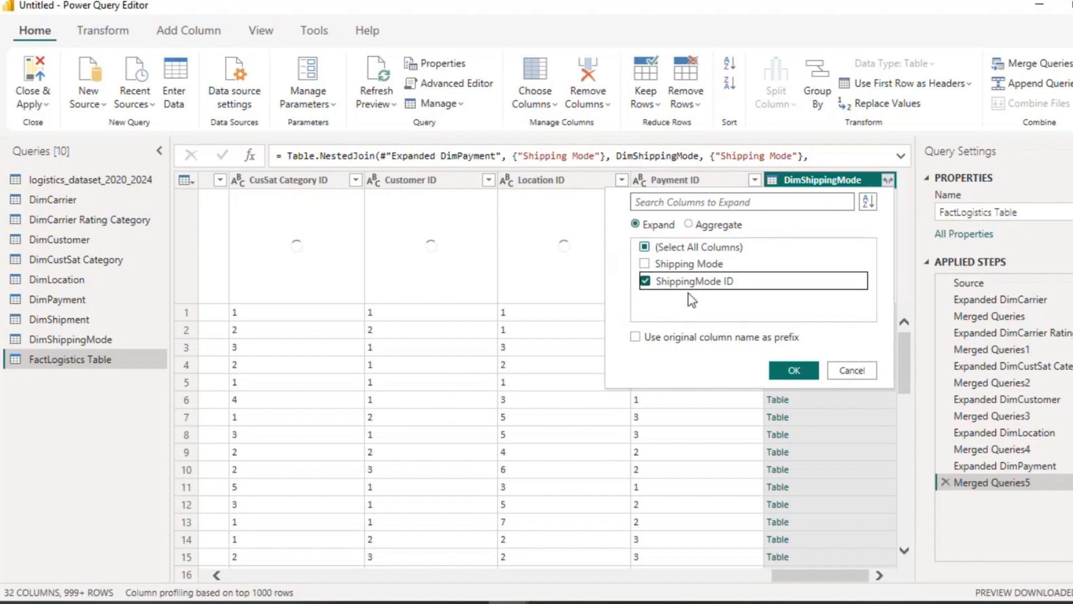
{"action": "left_click", "coordinate": [795, 371]}
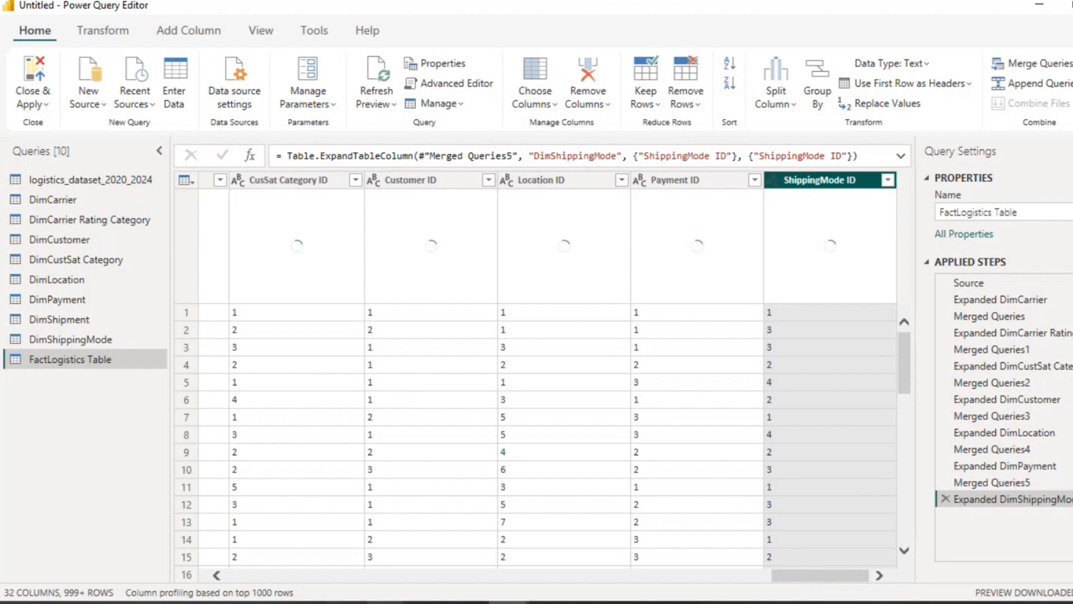
Step: Choose columns in FactLogistics Table, dropping Shipping Mode, Carrier Name, Delivery City, Delivery Country, Shipment Type, Customer Type, Payment Status, Shipment Priority and both category columns
{"action": "left_click", "coordinate": [216, 575]}
{"action": "left_click", "coordinate": [216, 575]}
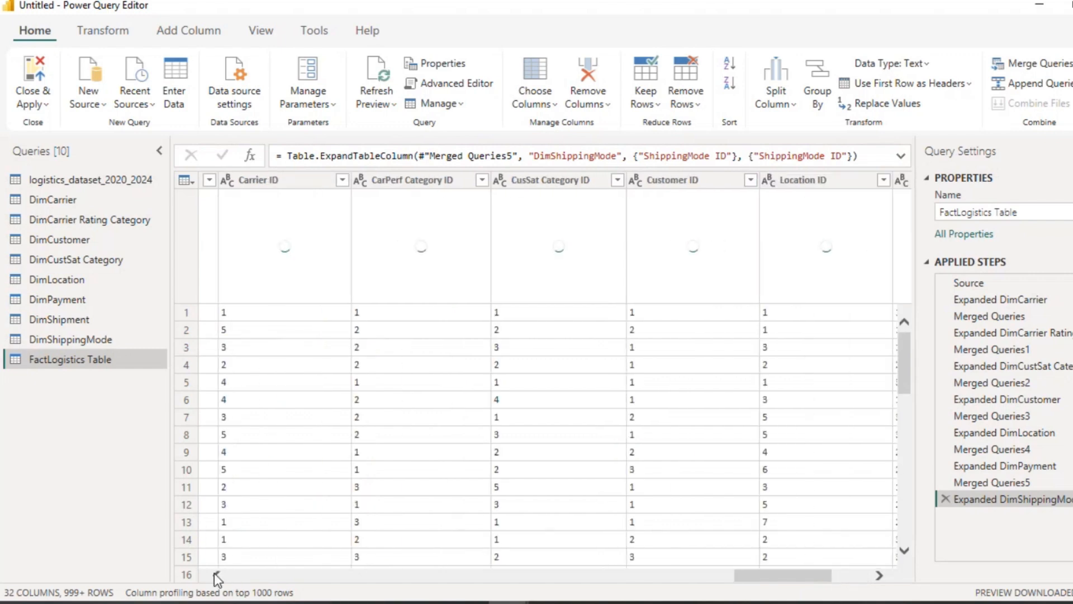
{"action": "left_click", "coordinate": [216, 575]}
{"action": "left_click", "coordinate": [216, 575]}
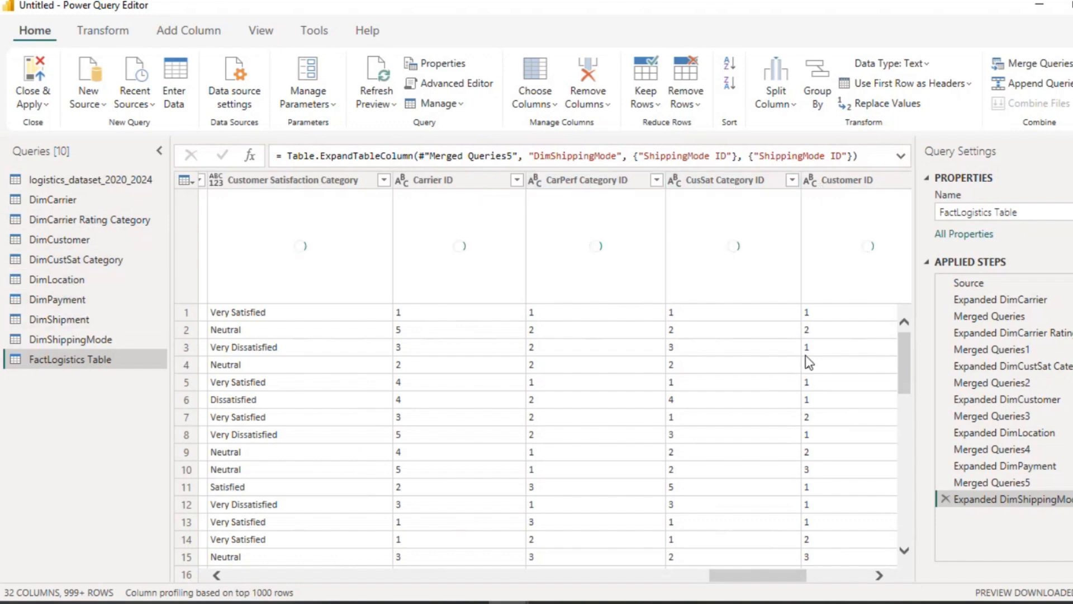
{"action": "left_click", "coordinate": [880, 576]}
{"action": "left_click", "coordinate": [879, 576]}
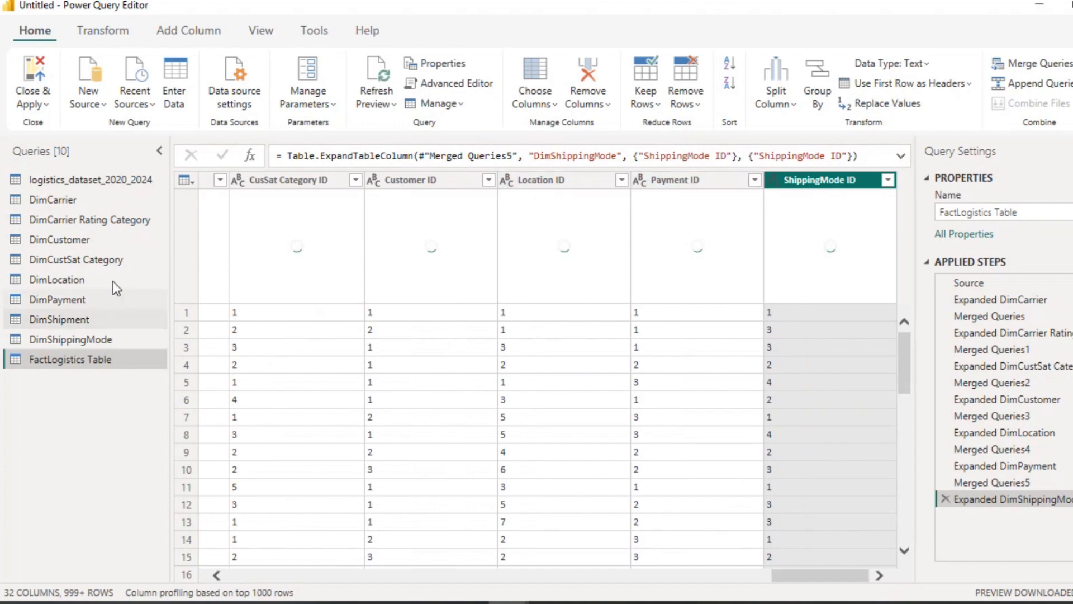
{"action": "left_click_drag", "start_coordinate": [797, 569], "coordinate": [194, 572]}
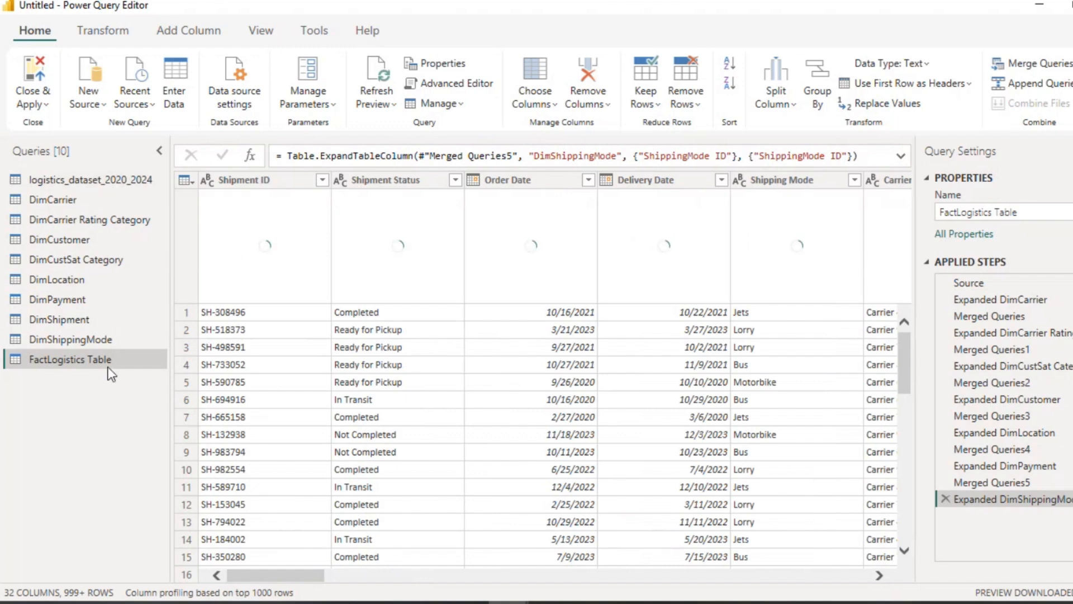
{"action": "left_click", "coordinate": [553, 103]}
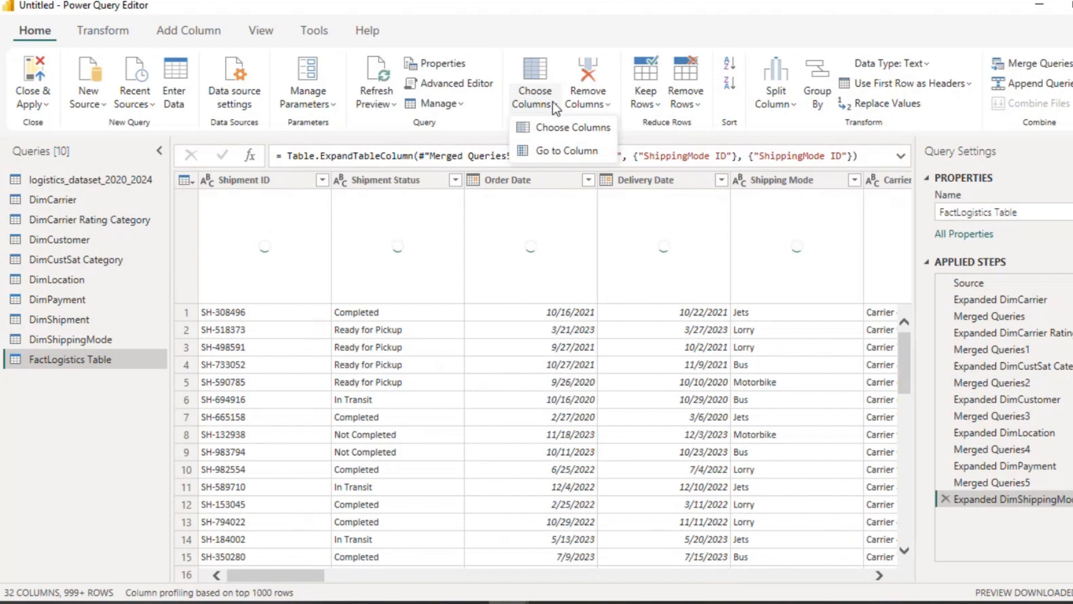
{"action": "left_click", "coordinate": [566, 130]}
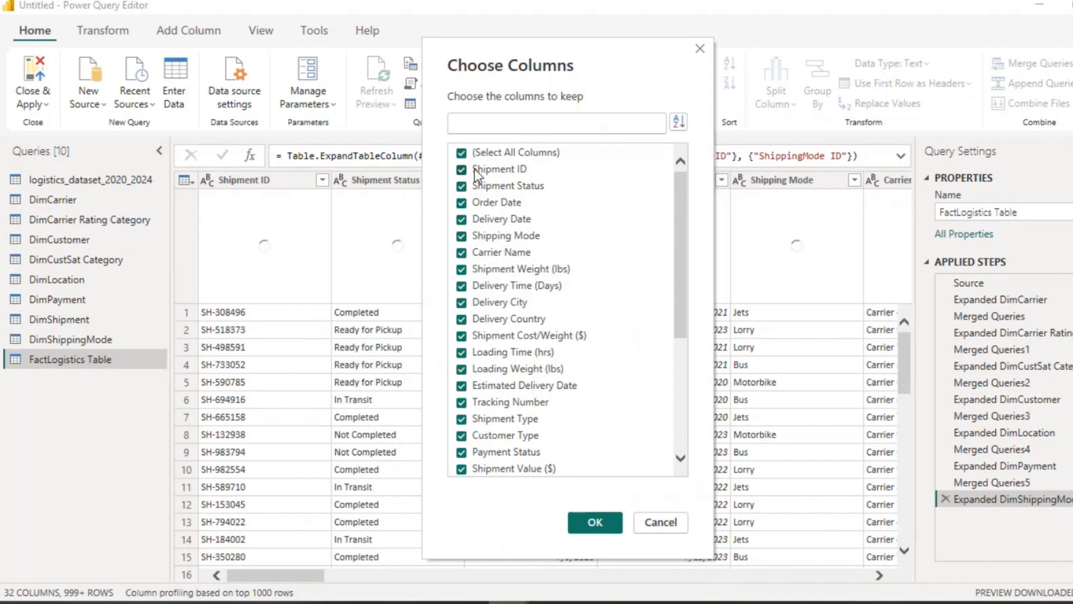
{"action": "left_click", "coordinate": [462, 237]}
{"action": "left_click", "coordinate": [461, 253]}
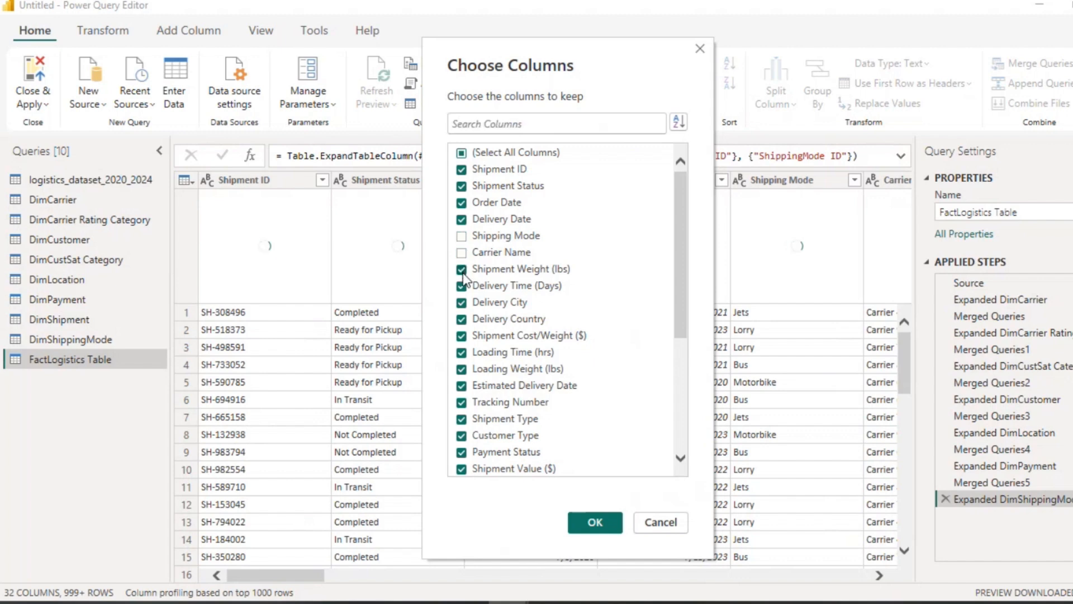
{"action": "left_click", "coordinate": [461, 303]}
{"action": "left_click", "coordinate": [461, 320]}
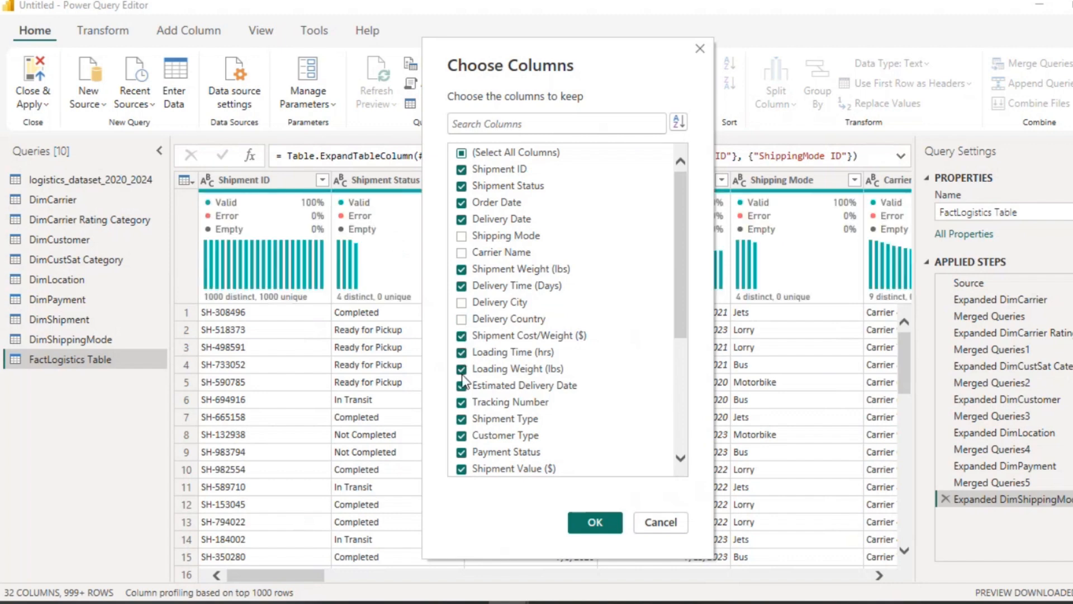
{"action": "left_click", "coordinate": [461, 421]}
{"action": "left_click", "coordinate": [461, 437]}
{"action": "left_click", "coordinate": [462, 452]}
{"action": "scroll", "coordinate": [497, 439], "scroll_direction": "down", "scroll_amount": 5}
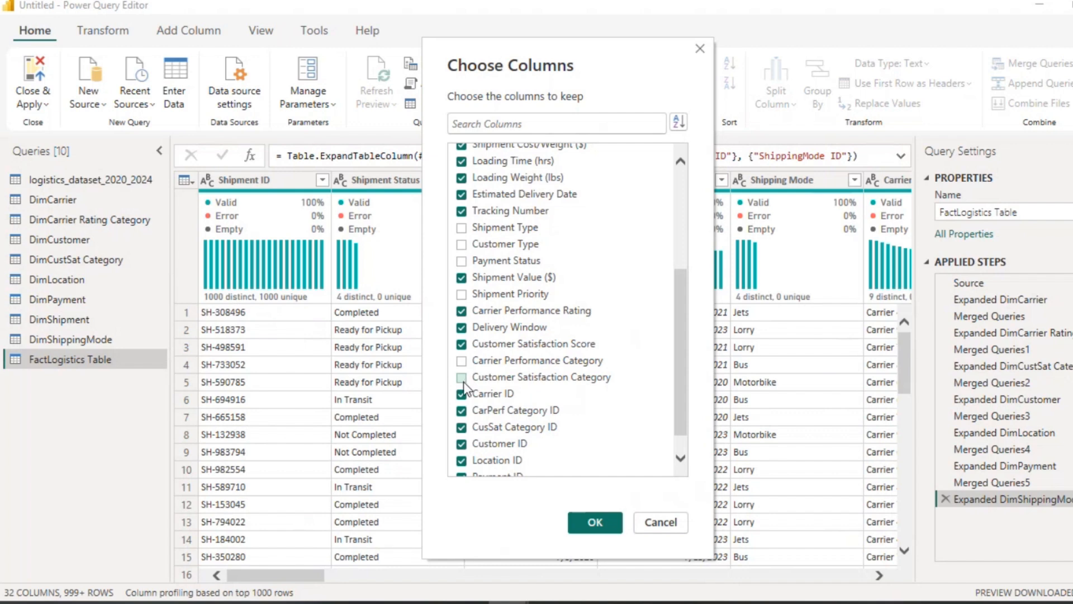
{"action": "scroll", "coordinate": [474, 401], "scroll_direction": "down", "scroll_amount": 1}
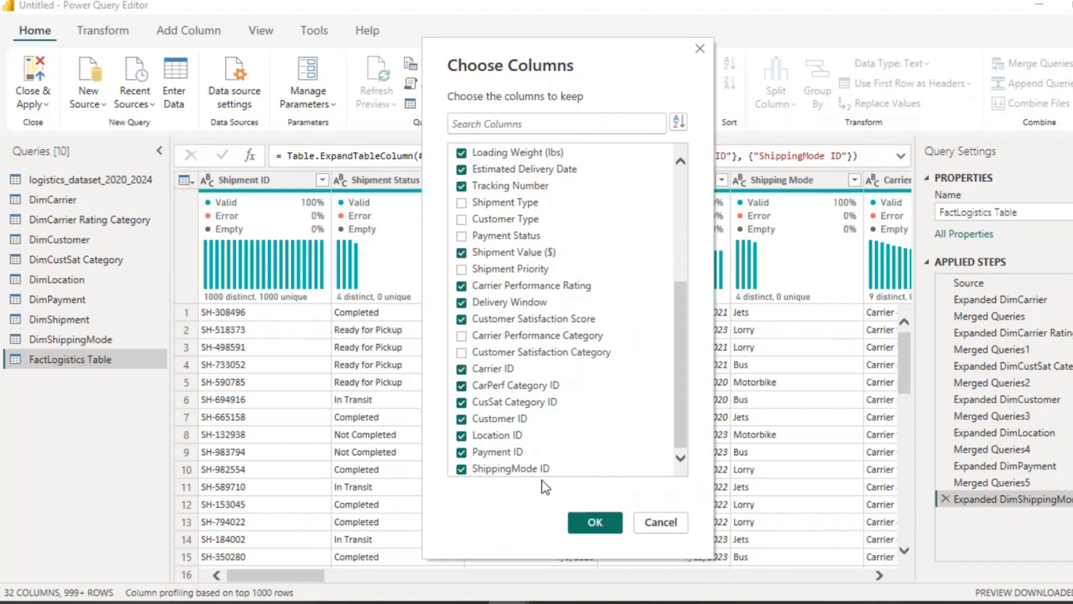
{"action": "left_click", "coordinate": [596, 522]}
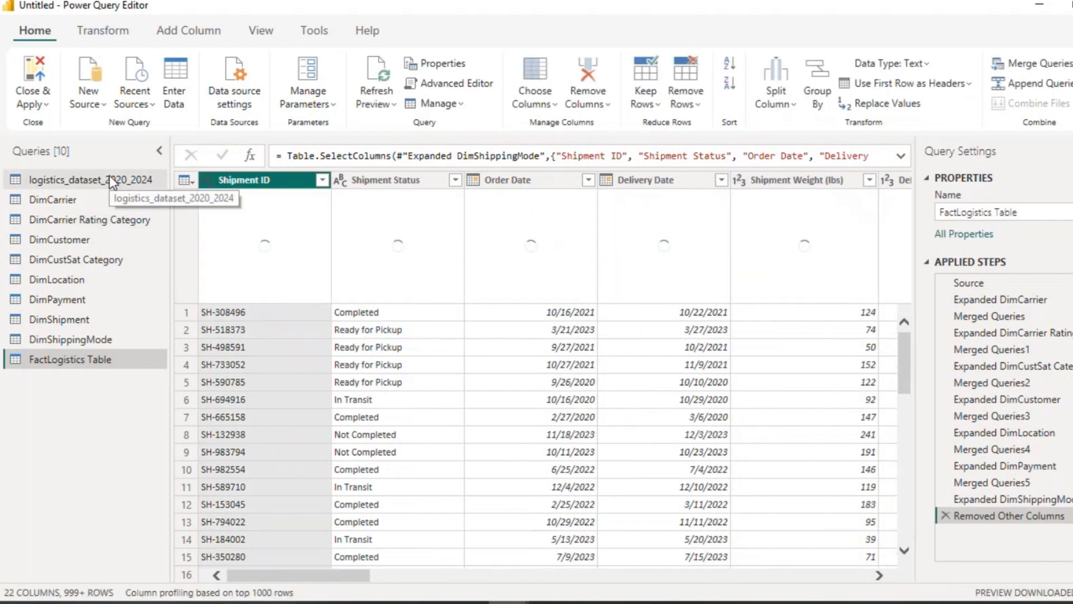
Step: Disable load for the logistics_dataset_2020_2024 query, then close the editor and apply the query changes
{"action": "left_click", "coordinate": [113, 183]}
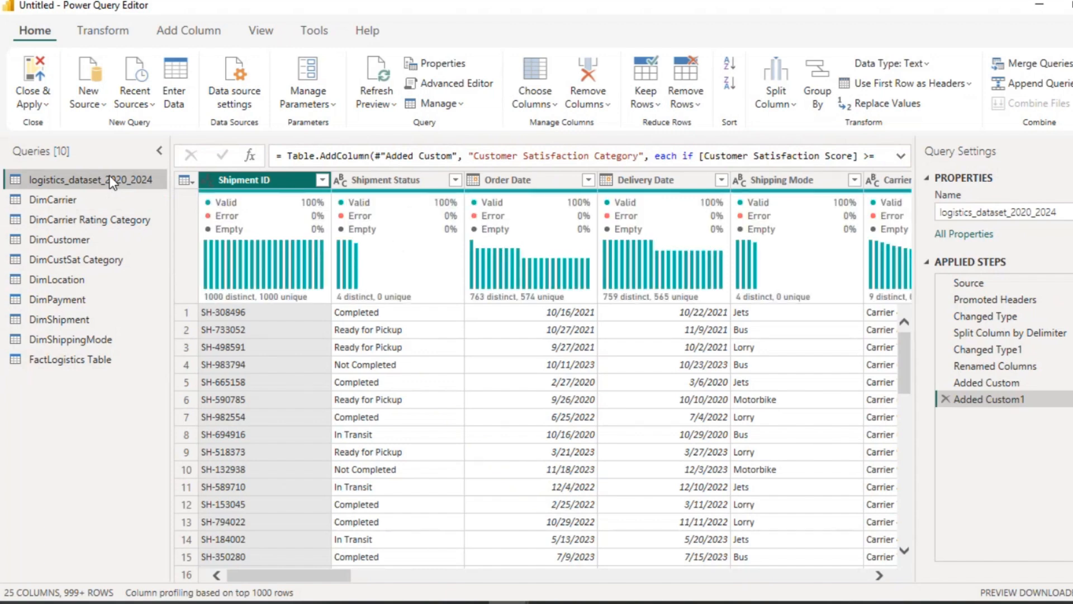
{"action": "right_click", "coordinate": [110, 177]}
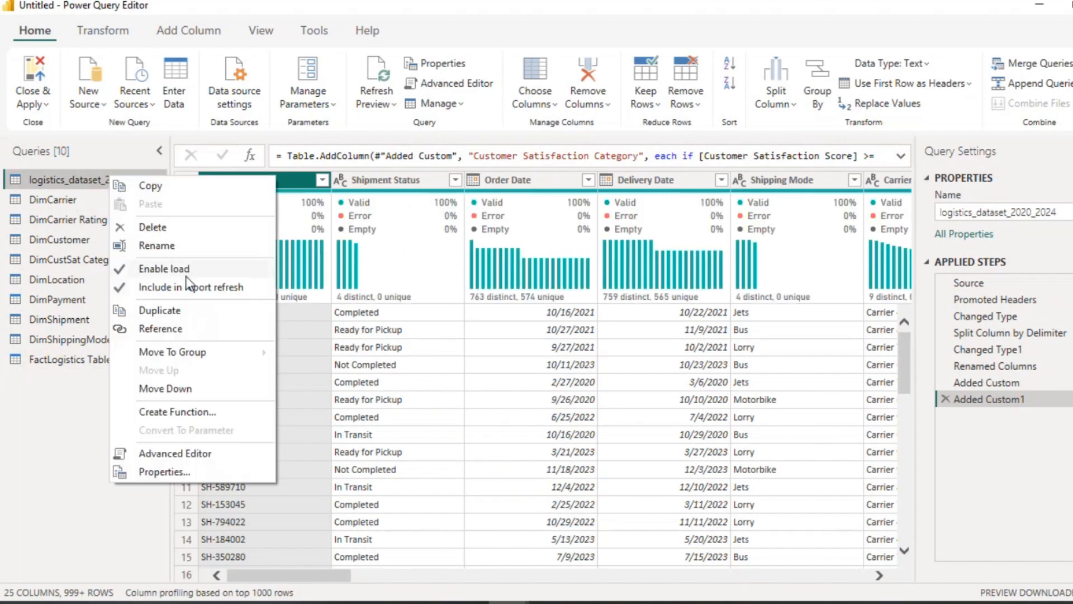
{"action": "left_click", "coordinate": [190, 270]}
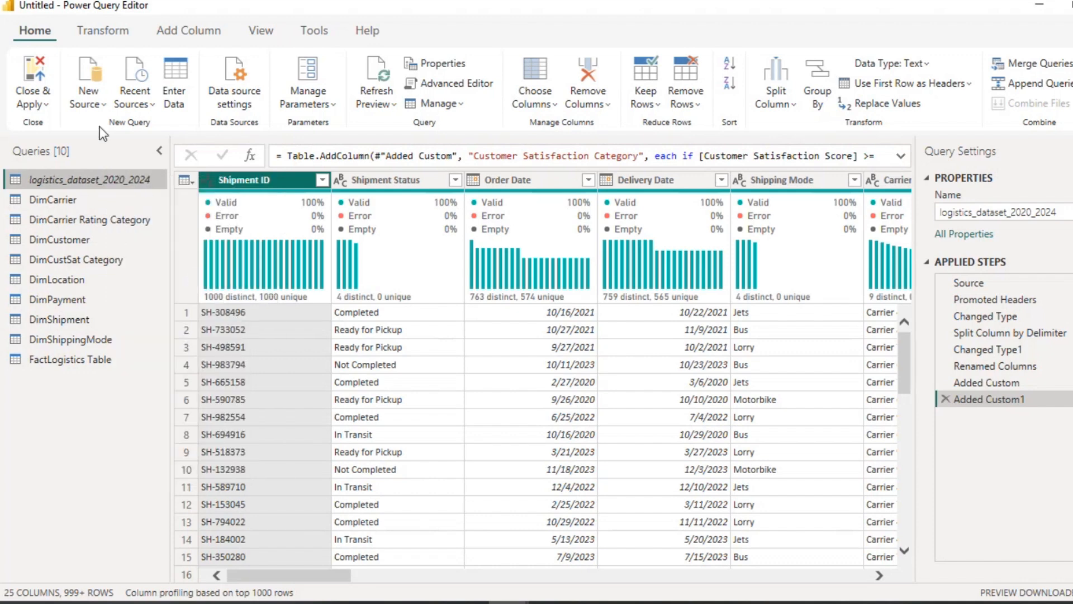
{"action": "left_click", "coordinate": [46, 106]}
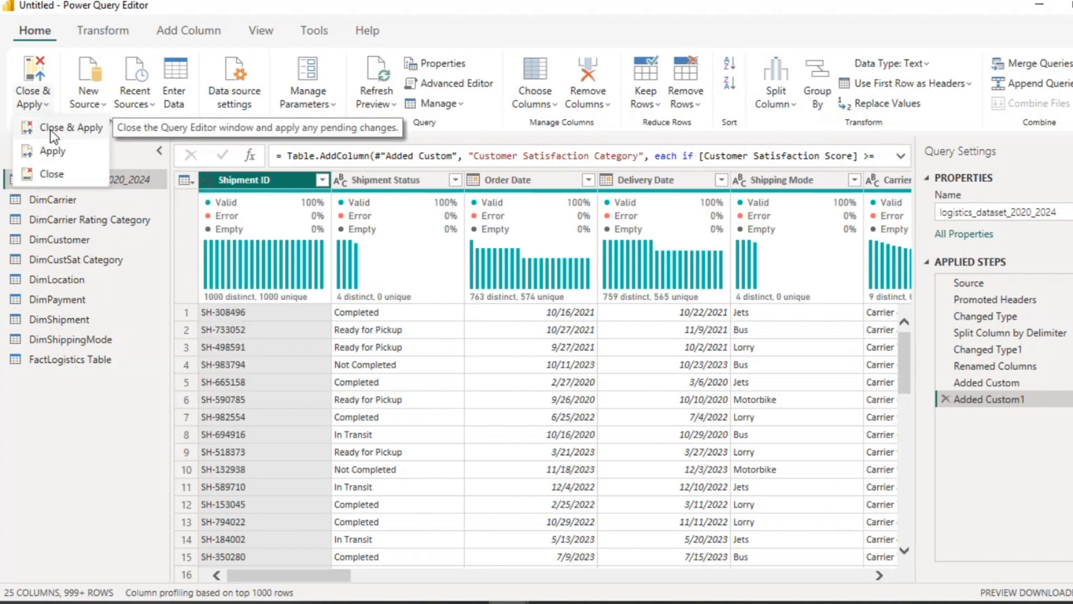
{"action": "left_click", "coordinate": [50, 129]}
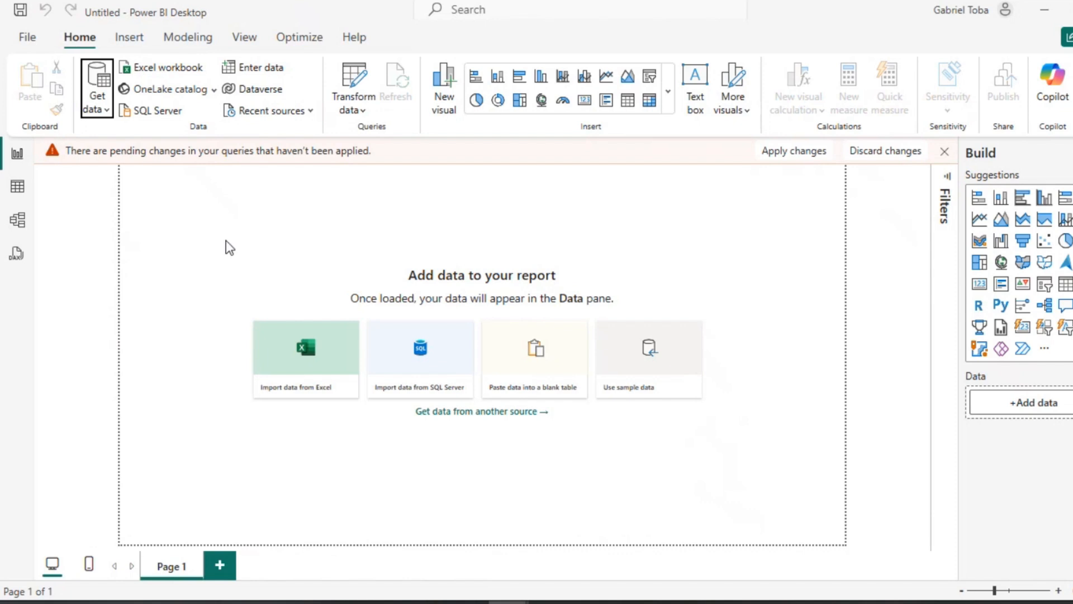
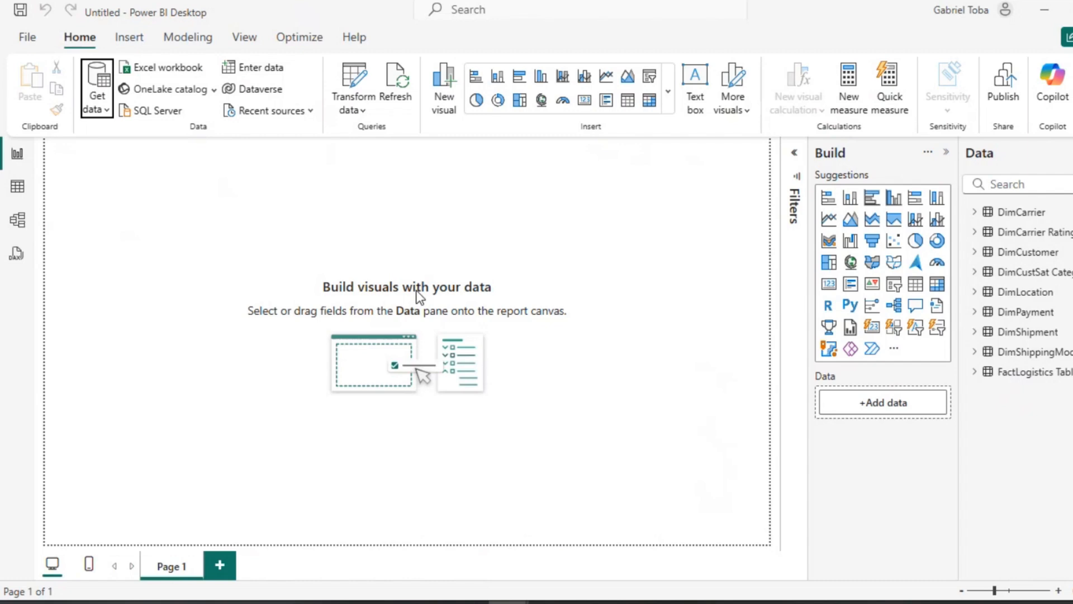
Step: Open the model view and examine the relationships between the dimension tables and FactLogistics Table
{"action": "left_click", "coordinate": [20, 219]}
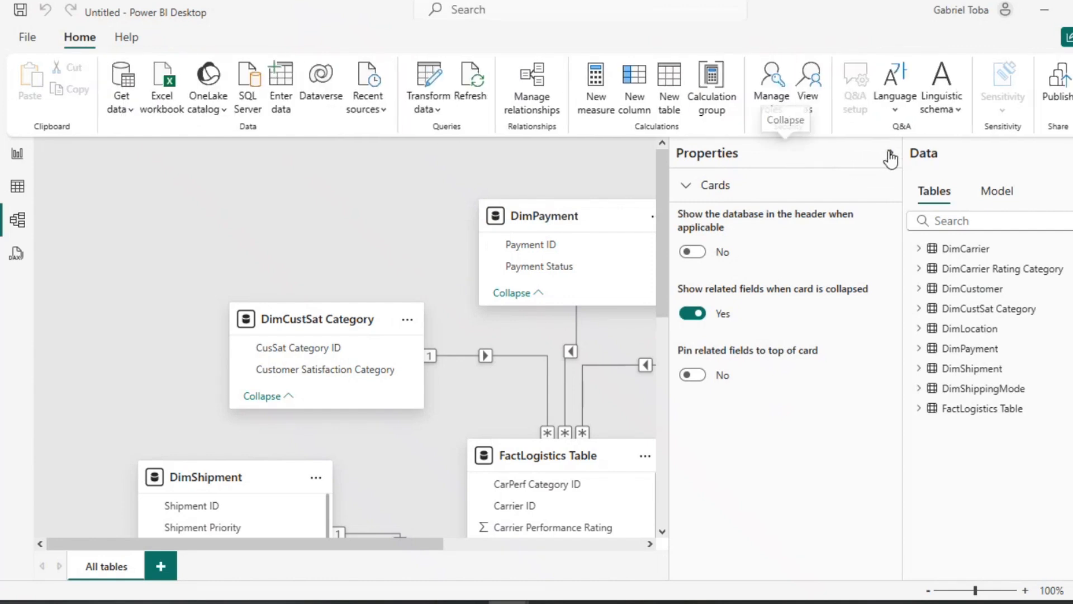
{"action": "left_click", "coordinate": [891, 159]}
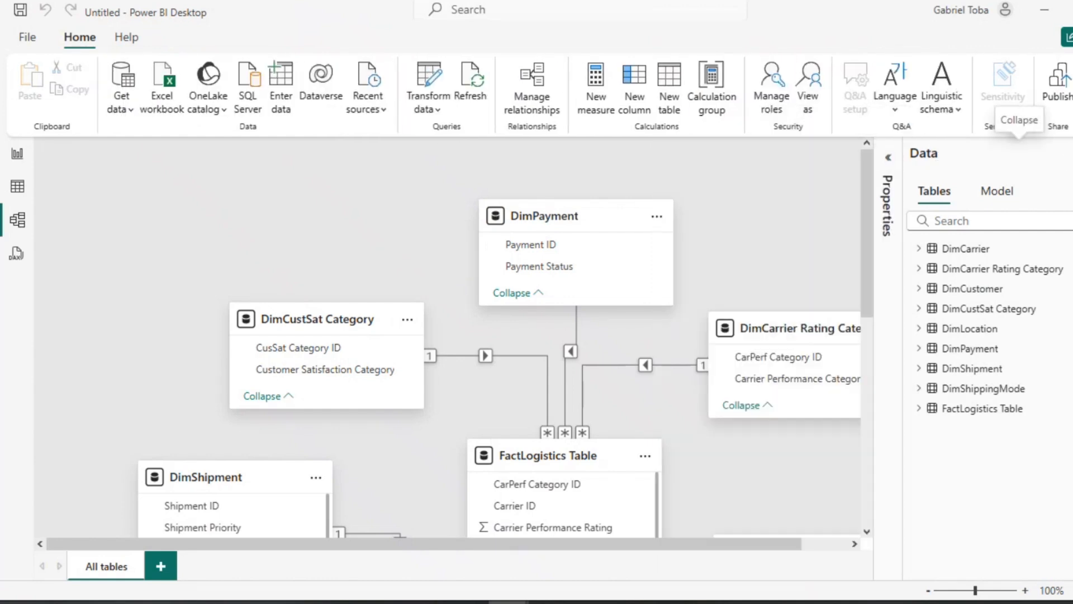
{"action": "left_click", "coordinate": [1019, 149]}
{"action": "scroll", "coordinate": [558, 444], "scroll_direction": "down", "scroll_amount": 7}
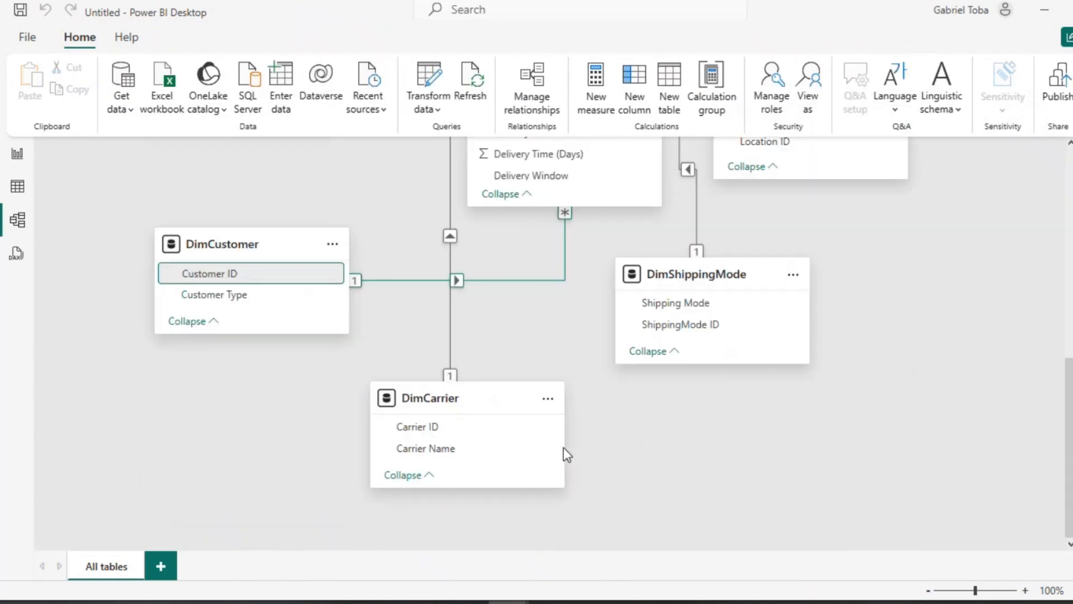
{"action": "scroll", "coordinate": [563, 447], "scroll_direction": "up", "scroll_amount": 1}
{"action": "scroll", "coordinate": [563, 448], "scroll_direction": "up", "scroll_amount": 7}
{"action": "scroll", "coordinate": [563, 447], "scroll_direction": "down", "scroll_amount": 5}
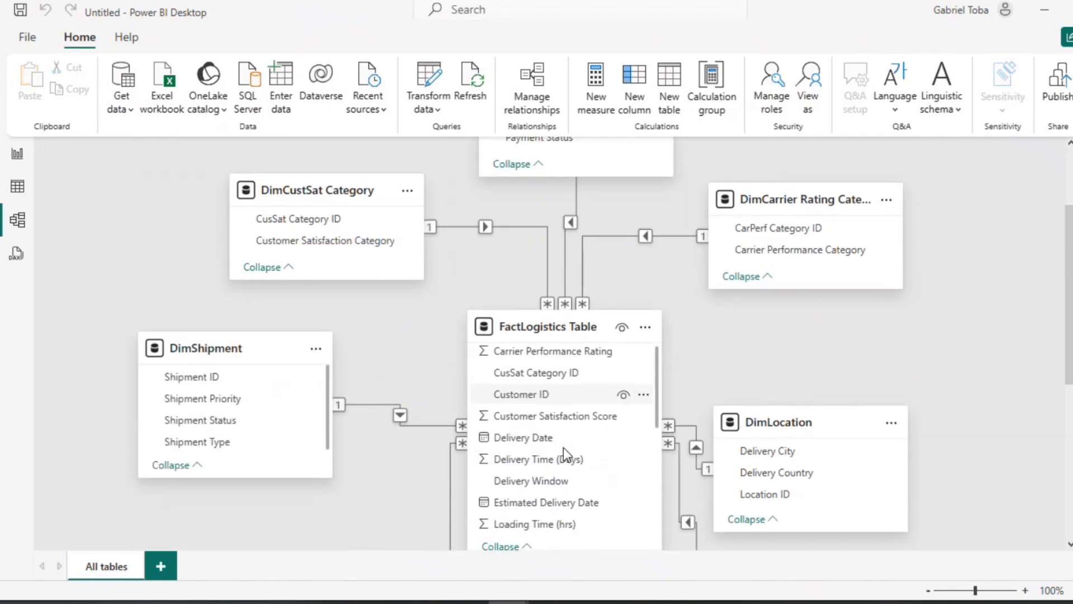
{"action": "scroll", "coordinate": [564, 447], "scroll_direction": "up", "scroll_amount": 3}
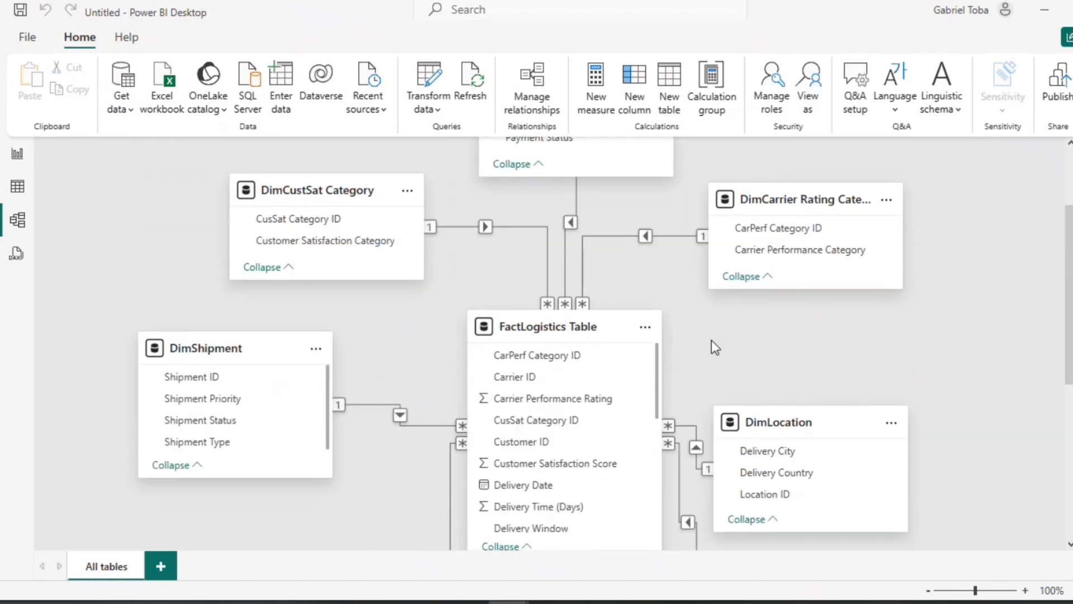
{"action": "scroll", "coordinate": [713, 342], "scroll_direction": "up", "scroll_amount": 3}
{"action": "scroll", "coordinate": [713, 342], "scroll_direction": "down", "scroll_amount": 8}
{"action": "scroll", "coordinate": [712, 342], "scroll_direction": "up", "scroll_amount": 4}
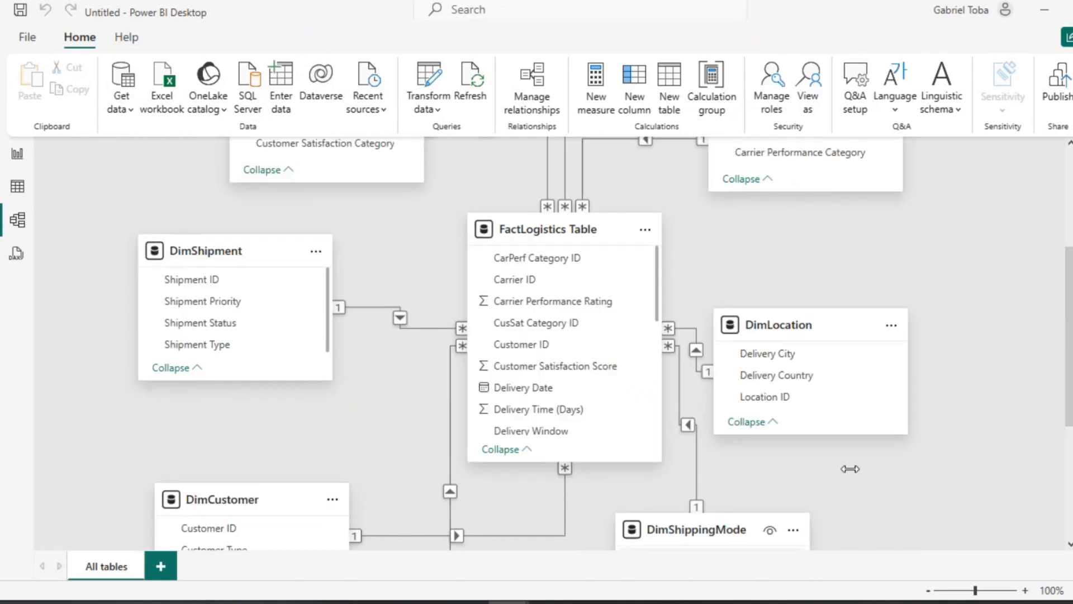
{"action": "left_click", "coordinate": [928, 591]}
{"action": "left_click", "coordinate": [929, 590]}
{"action": "left_click", "coordinate": [929, 591]}
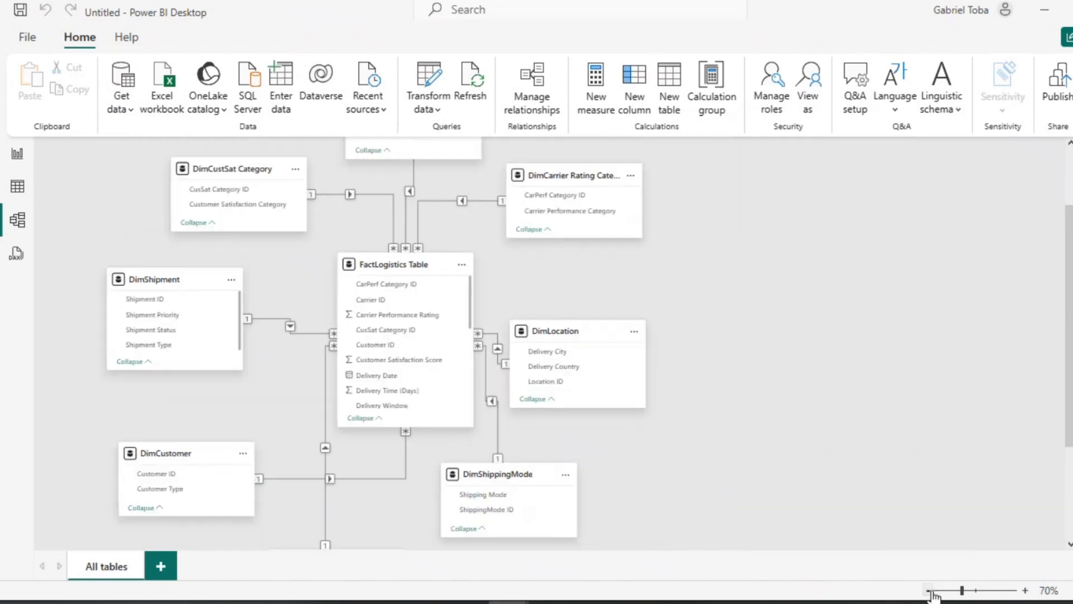
{"action": "left_click", "coordinate": [929, 591]}
{"action": "scroll", "coordinate": [542, 452], "scroll_direction": "down", "scroll_amount": 3}
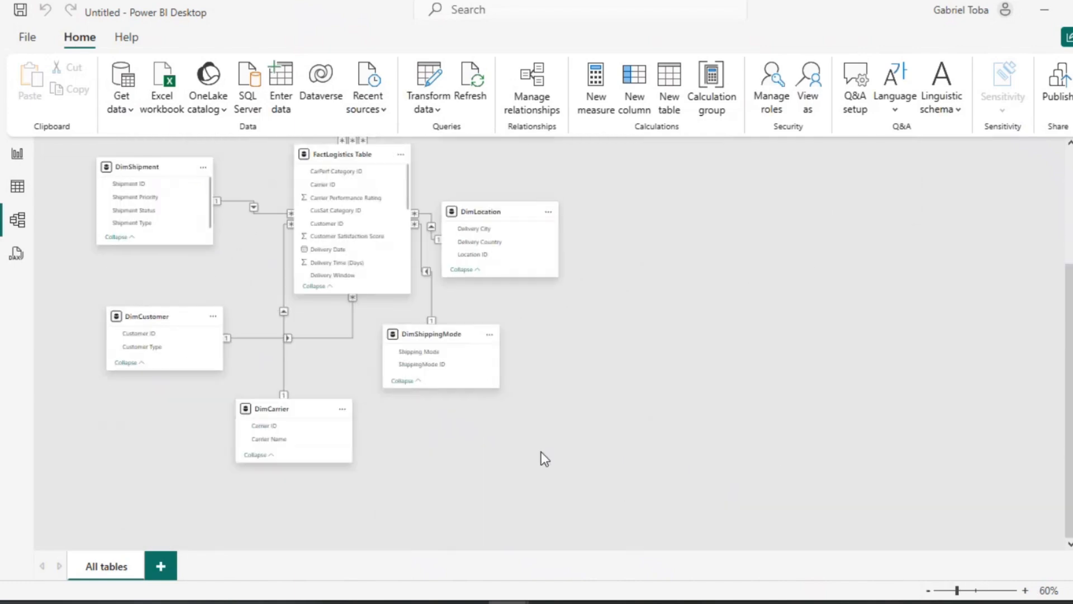
{"action": "scroll", "coordinate": [542, 451], "scroll_direction": "up", "scroll_amount": 4}
{"action": "scroll", "coordinate": [542, 451], "scroll_direction": "down", "scroll_amount": 4}
{"action": "scroll", "coordinate": [541, 452], "scroll_direction": "up", "scroll_amount": 1}
{"action": "scroll", "coordinate": [541, 452], "scroll_direction": "up", "scroll_amount": 1}
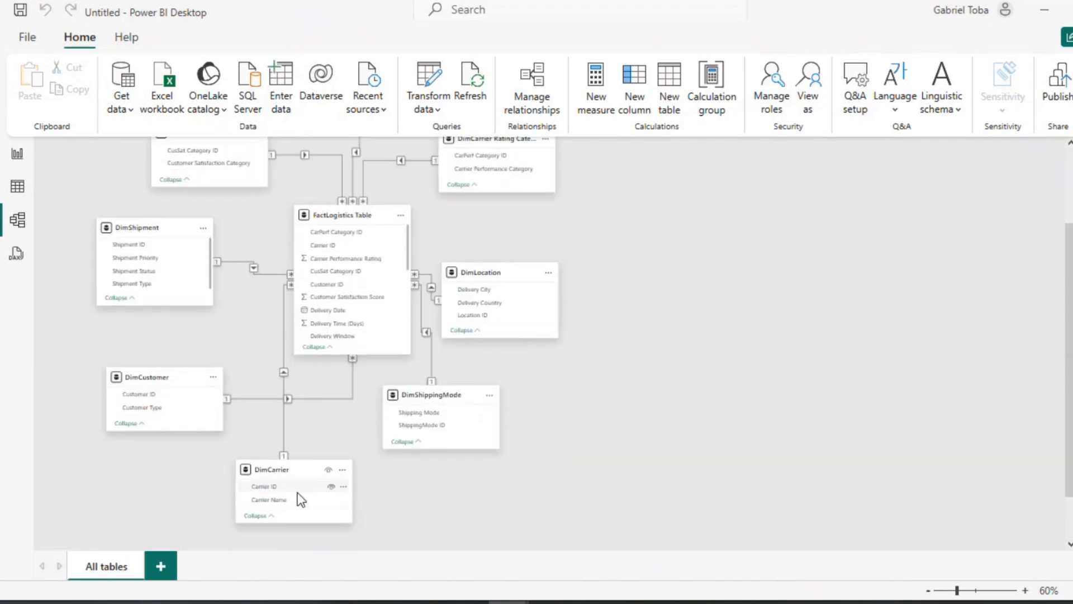
Step: Arrange the dimension tables in a row across the top of the model diagram with FactLogistics Table centred beneath them
{"action": "left_click_drag", "start_coordinate": [287, 471], "coordinate": [119, 147]}
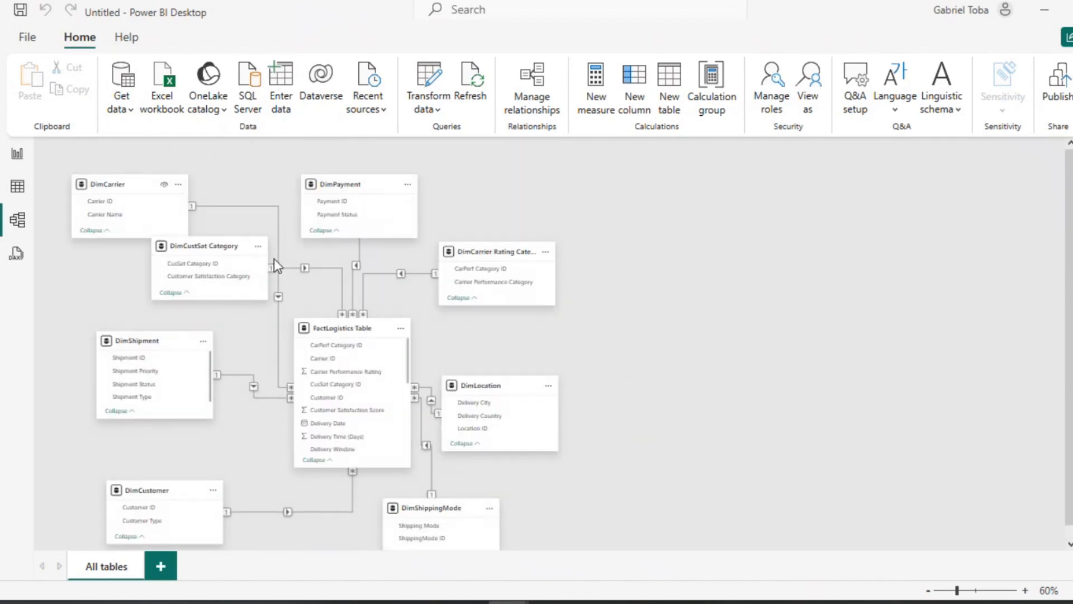
{"action": "left_click_drag", "start_coordinate": [130, 182], "coordinate": [128, 158]}
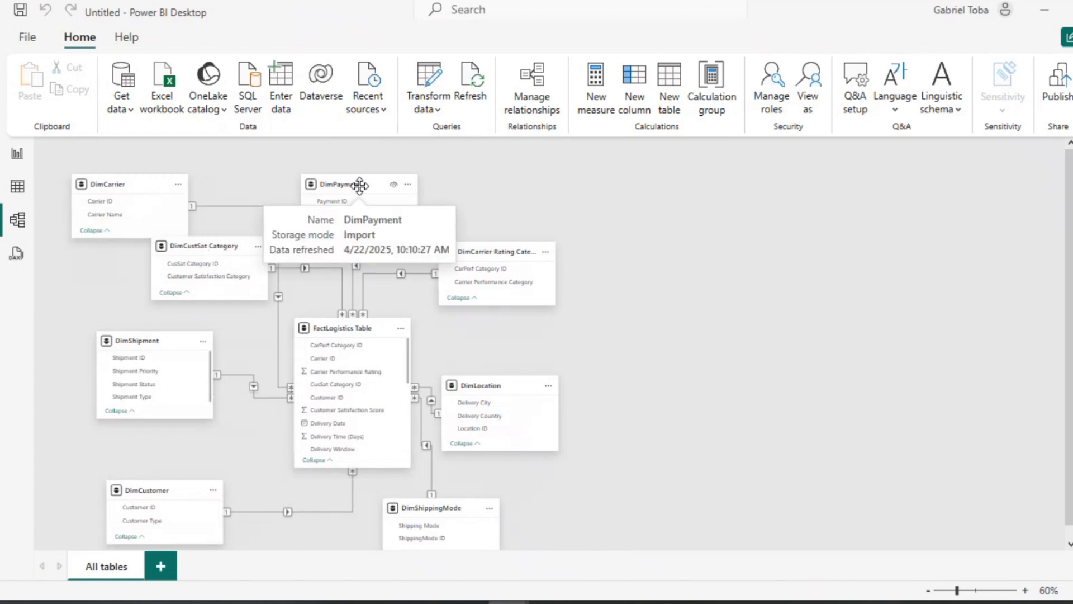
{"action": "left_click_drag", "start_coordinate": [359, 185], "coordinate": [496, 187]}
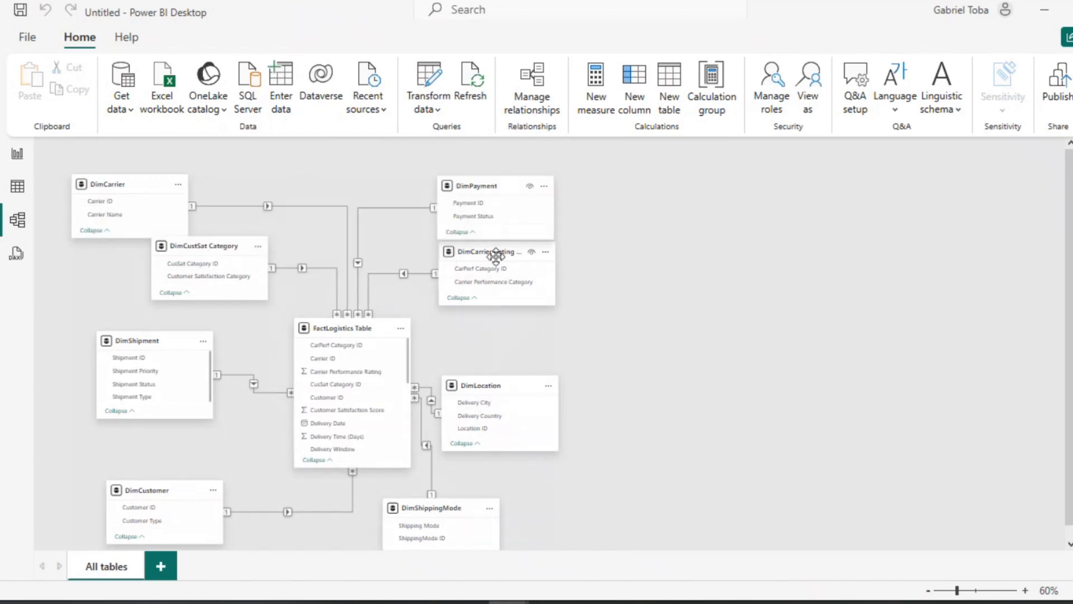
{"action": "left_click_drag", "start_coordinate": [496, 252], "coordinate": [257, 178]}
{"action": "left_click_drag", "start_coordinate": [479, 185], "coordinate": [731, 185]}
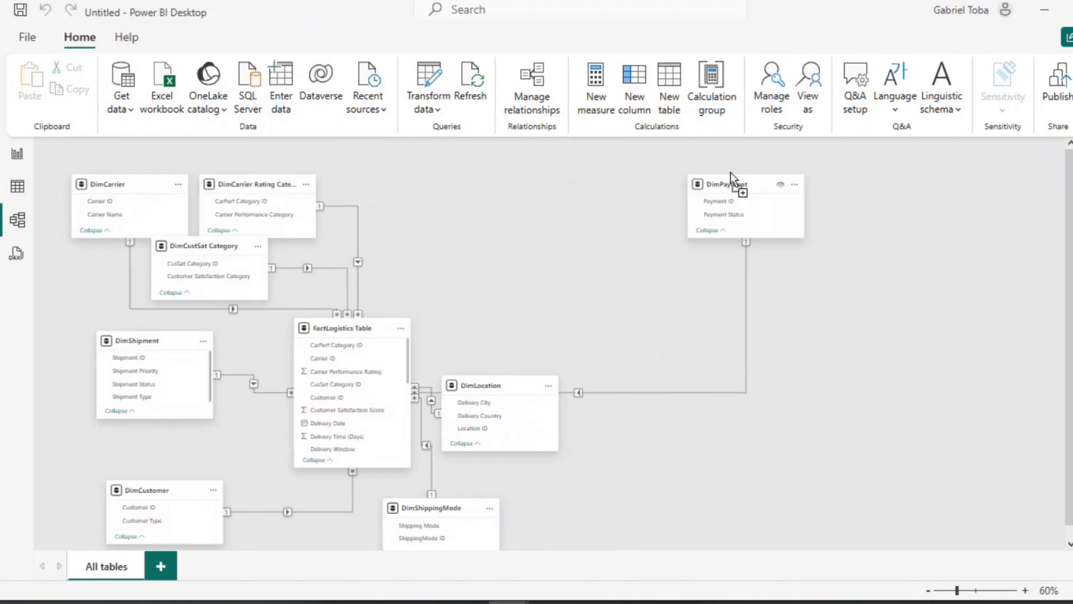
{"action": "left_click", "coordinate": [183, 253]}
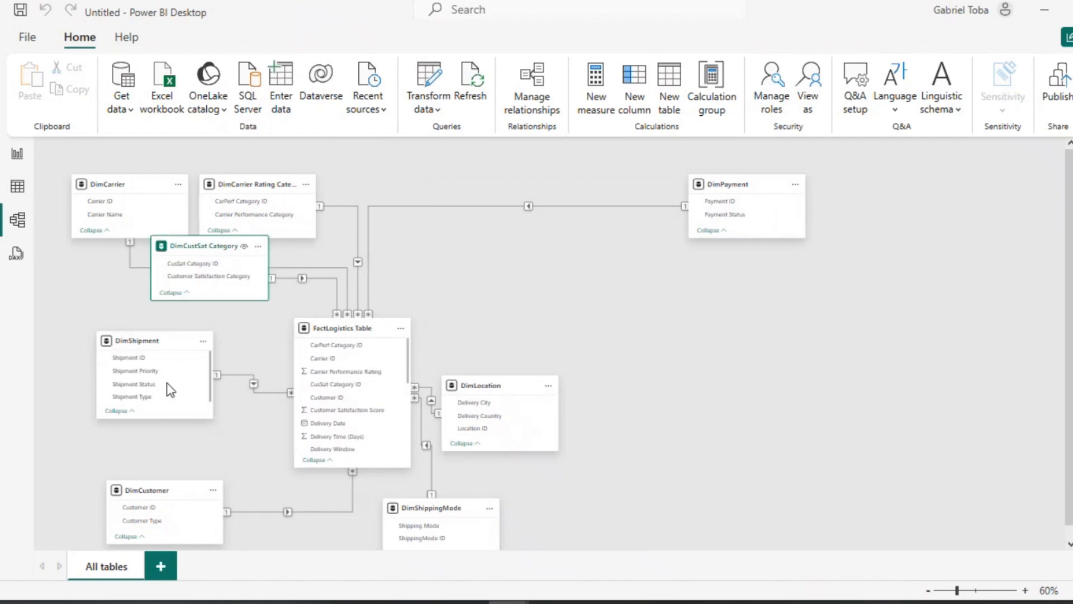
{"action": "left_click_drag", "start_coordinate": [157, 494], "coordinate": [379, 178]}
{"action": "left_click_drag", "start_coordinate": [211, 246], "coordinate": [515, 183]}
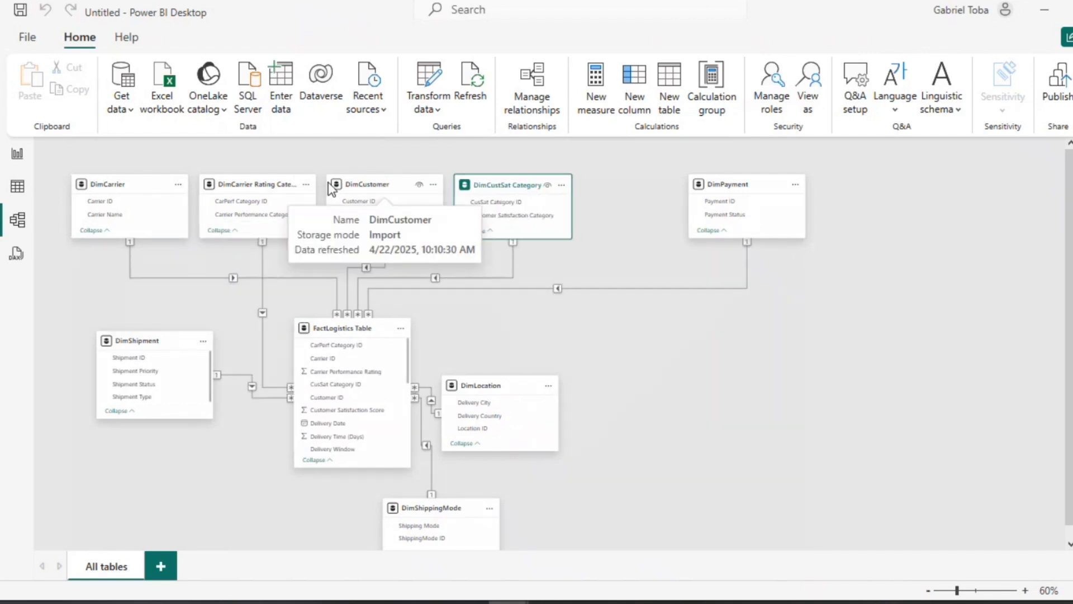
{"action": "left_click_drag", "start_coordinate": [280, 183], "coordinate": [273, 182]}
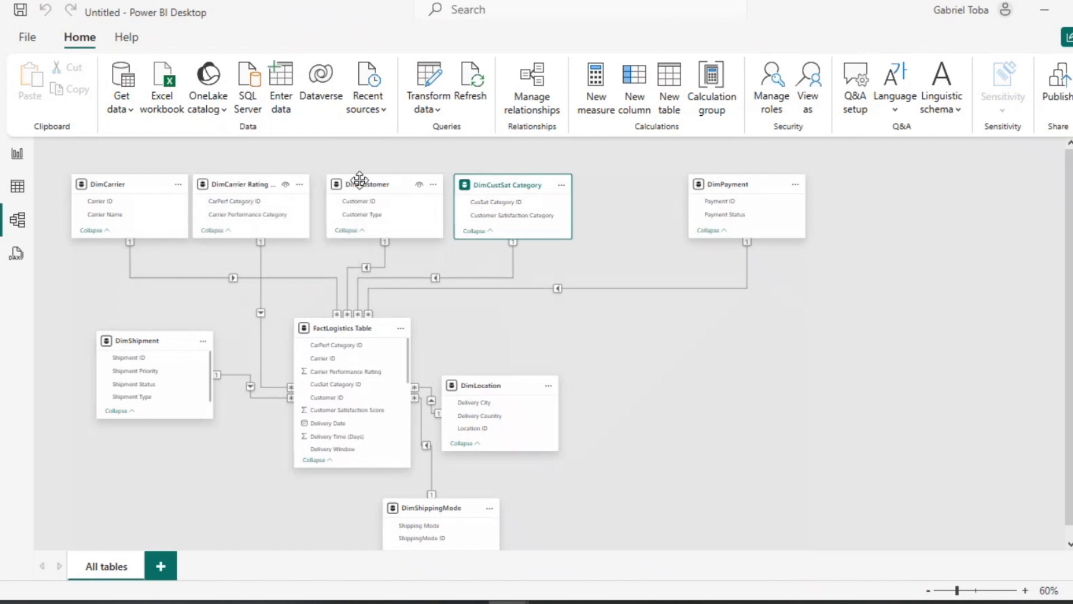
{"action": "left_click_drag", "start_coordinate": [368, 180], "coordinate": [354, 180]}
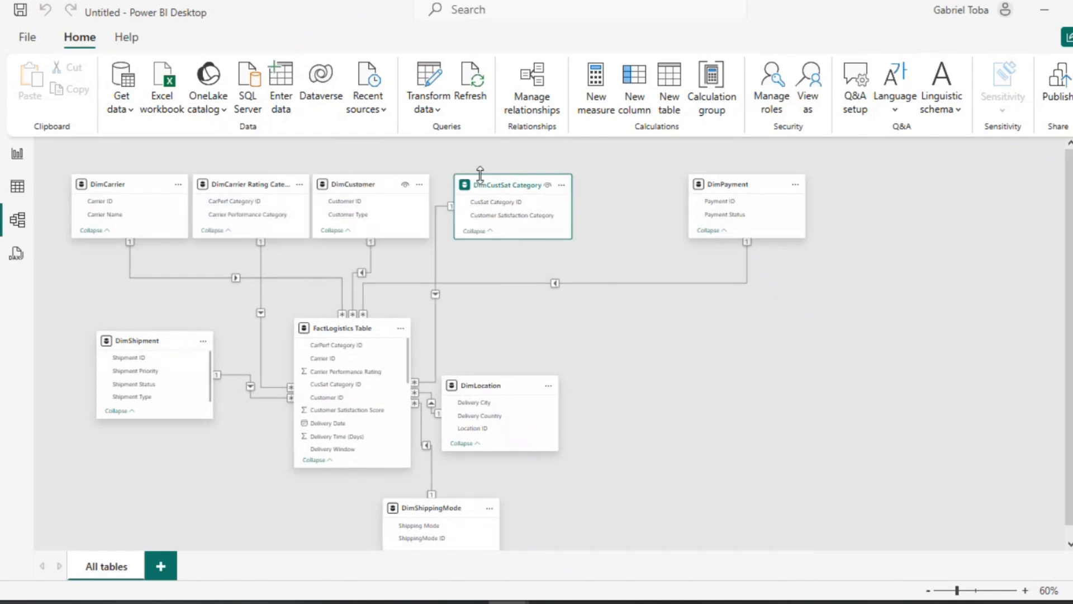
{"action": "left_click_drag", "start_coordinate": [493, 185], "coordinate": [475, 183]}
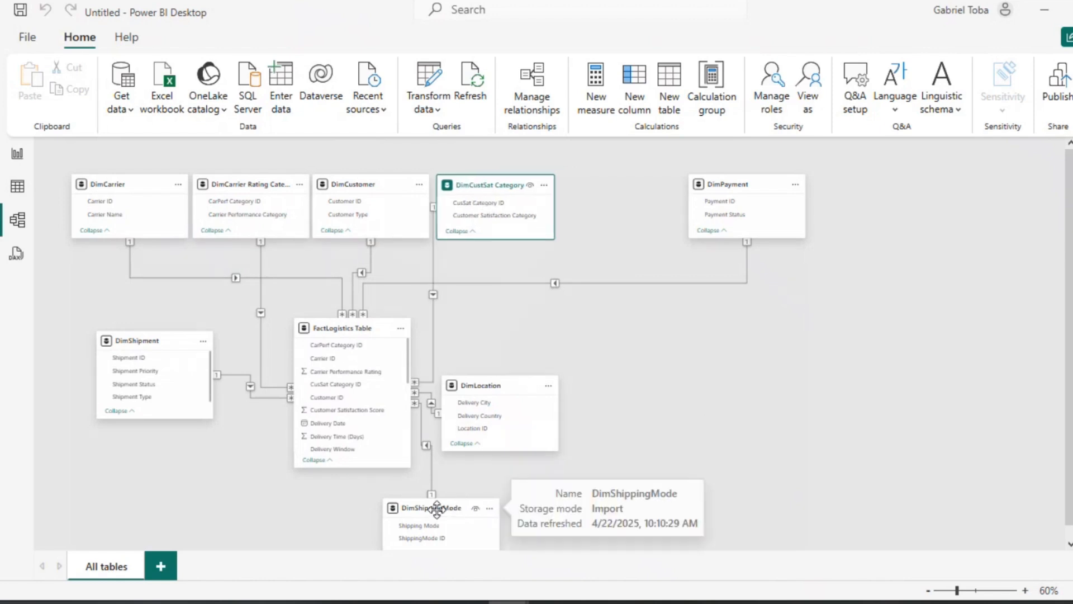
{"action": "left_click_drag", "start_coordinate": [485, 386], "coordinate": [603, 179]}
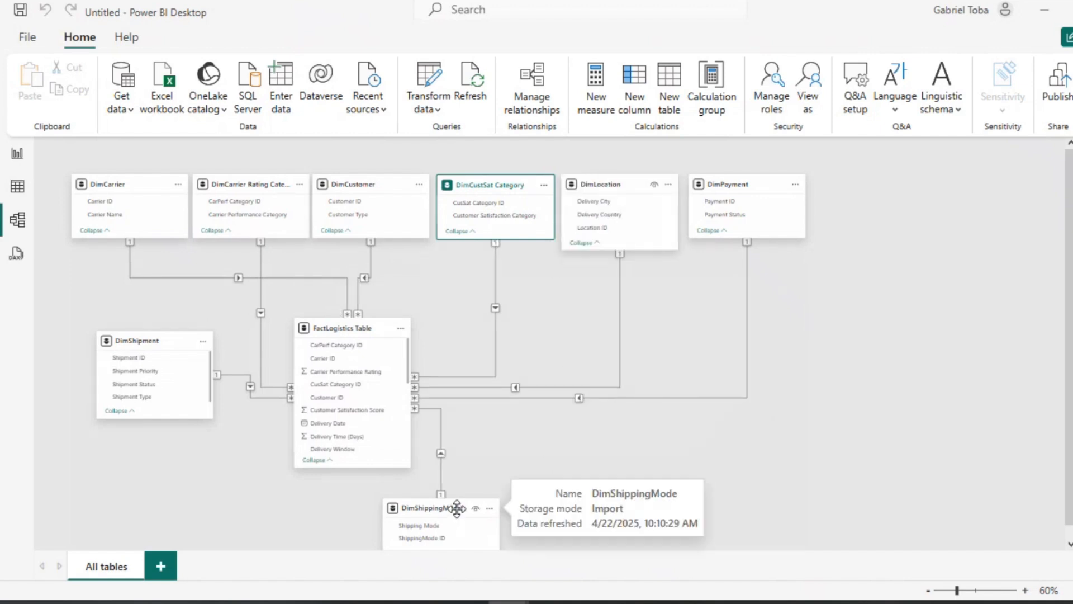
{"action": "left_click_drag", "start_coordinate": [458, 508], "coordinate": [879, 250]}
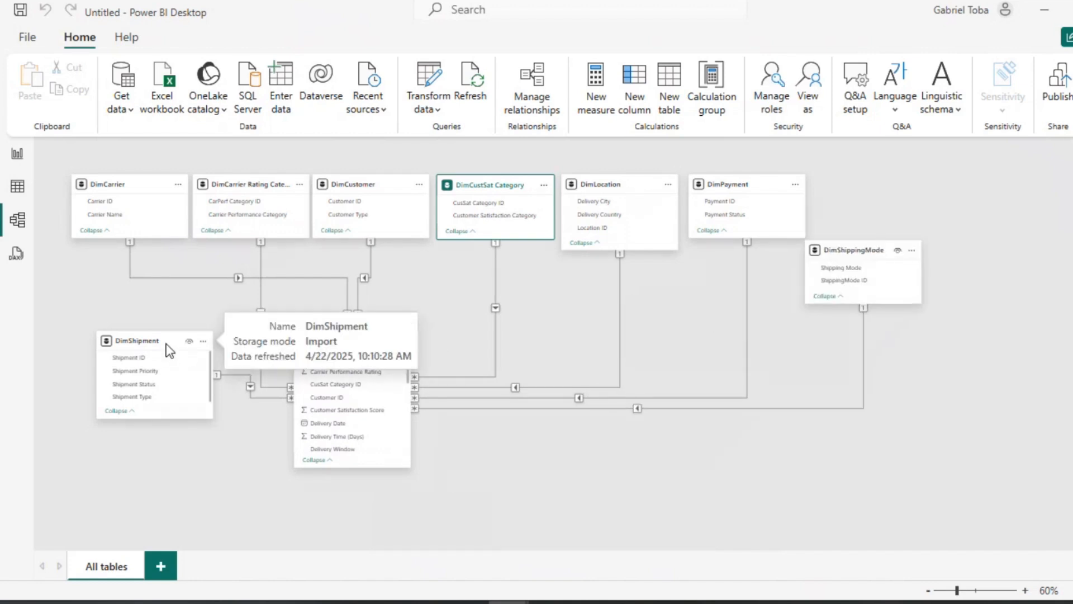
{"action": "left_click_drag", "start_coordinate": [166, 347], "coordinate": [881, 174]}
{"action": "left_click_drag", "start_coordinate": [855, 250], "coordinate": [968, 181]}
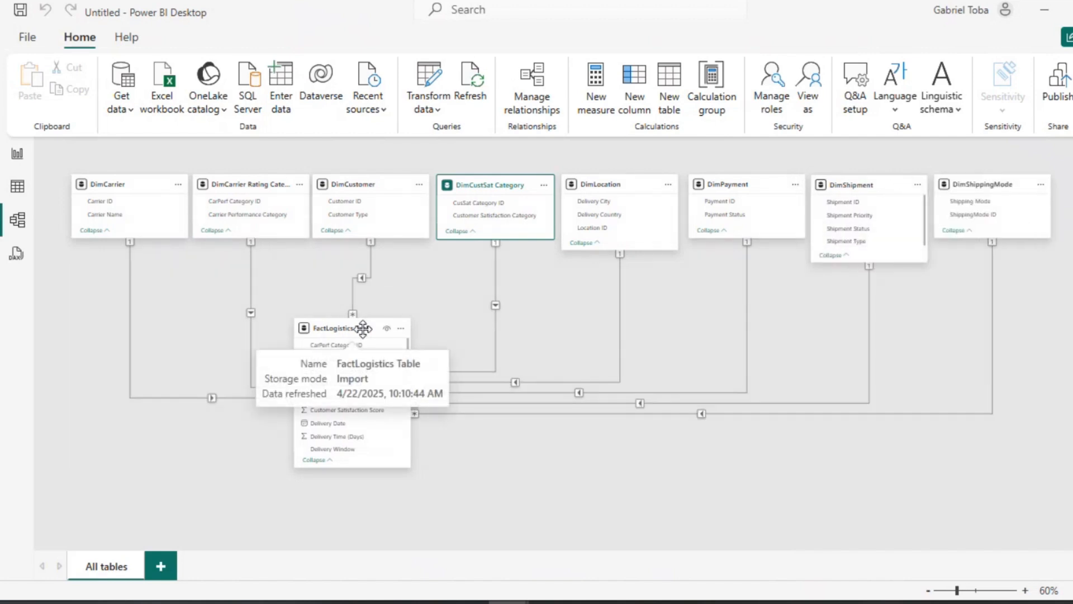
{"action": "left_click_drag", "start_coordinate": [363, 332], "coordinate": [613, 376]}
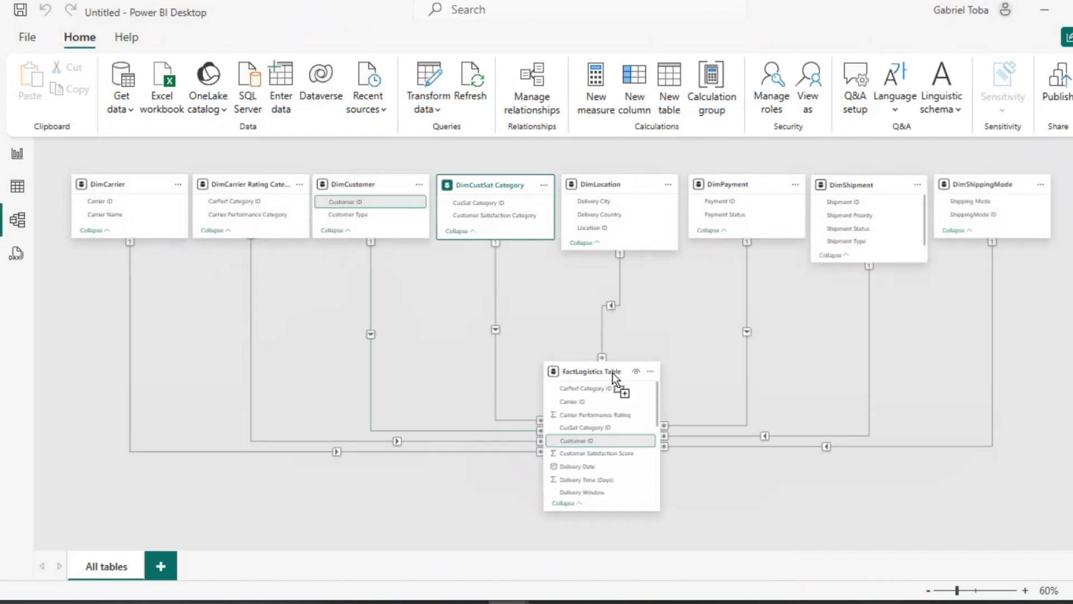
Step: Review the list of relationships between FactLogistics Table and the dimension tables in Manage relationships
{"action": "left_click", "coordinate": [519, 110]}
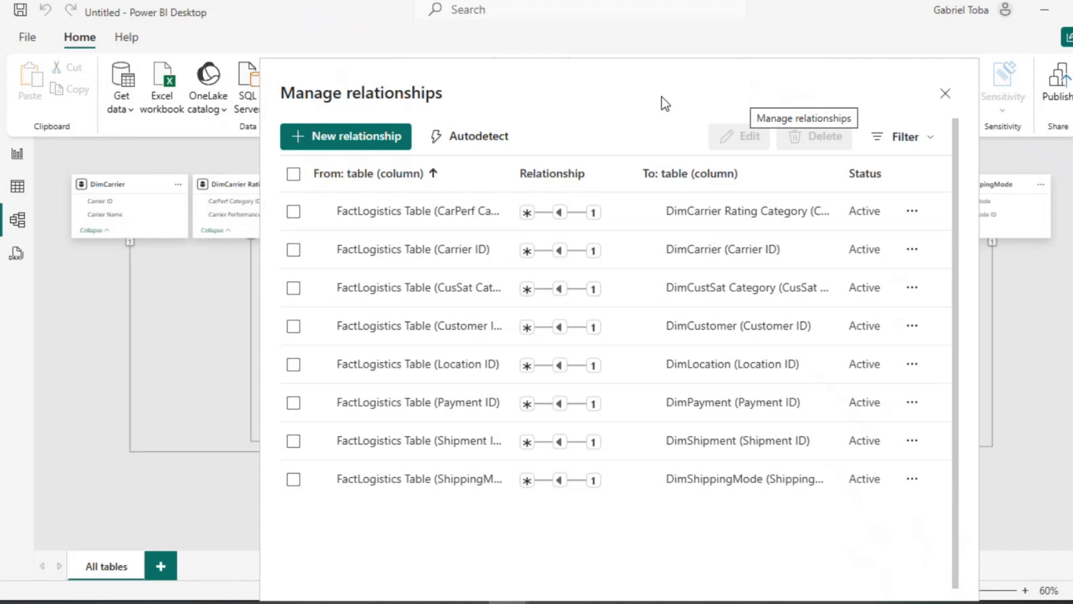
{"action": "left_click", "coordinate": [945, 94]}
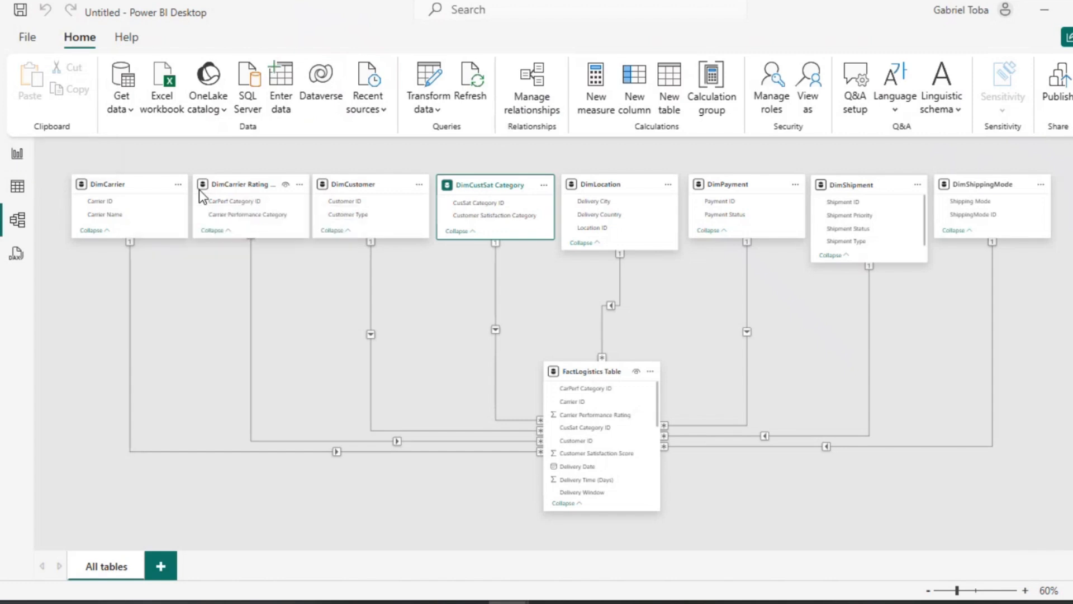
Step: Try to save the report to the recent Logistics location through the save dialog's more options
{"action": "key", "text": "ctrl+s"}
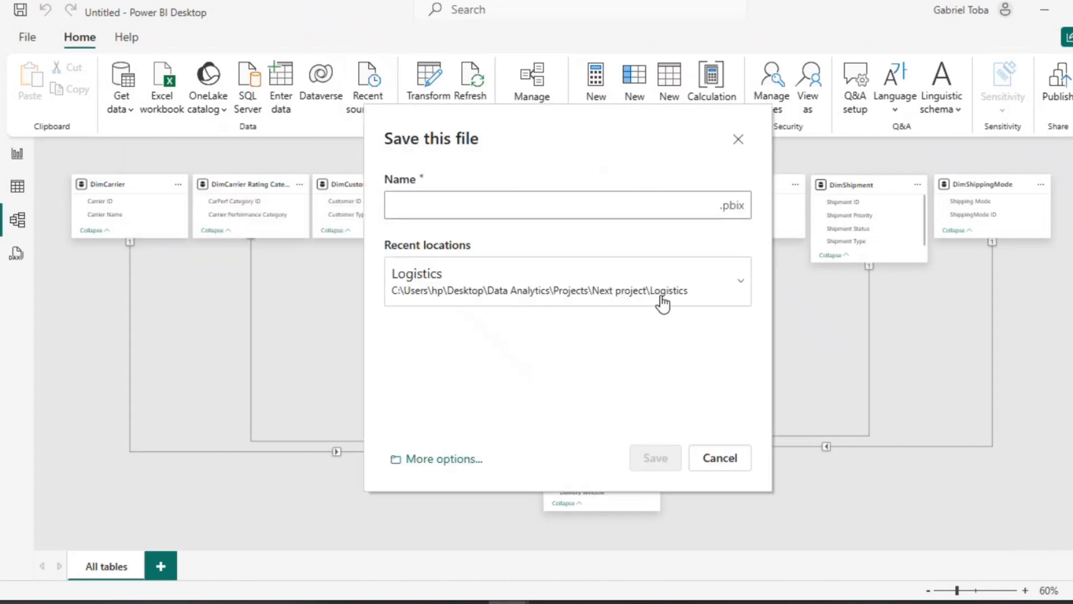
{"action": "left_click", "coordinate": [740, 283]}
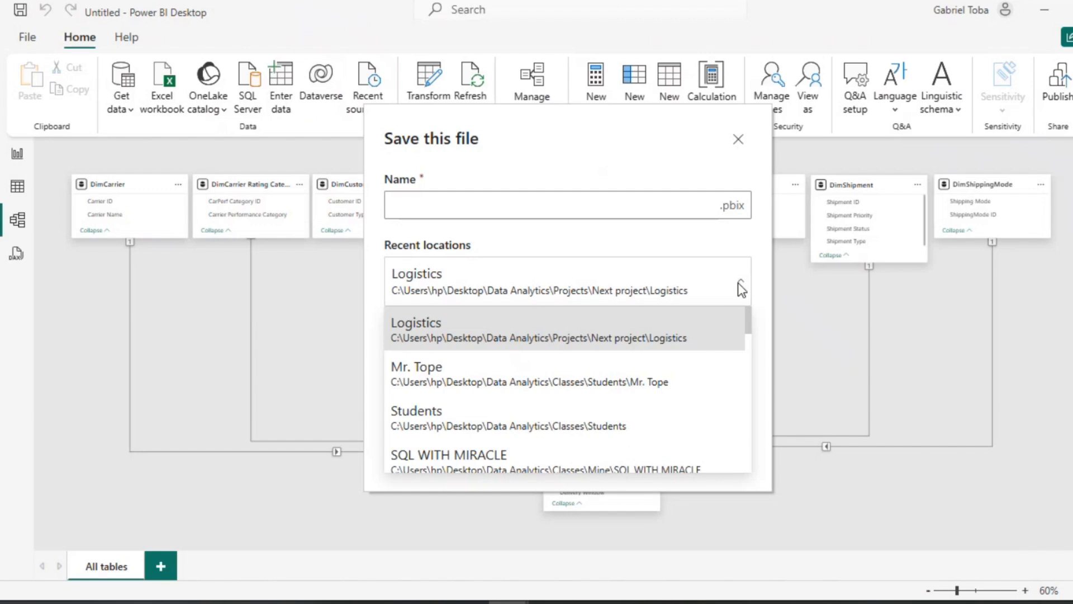
{"action": "left_click", "coordinate": [551, 301]}
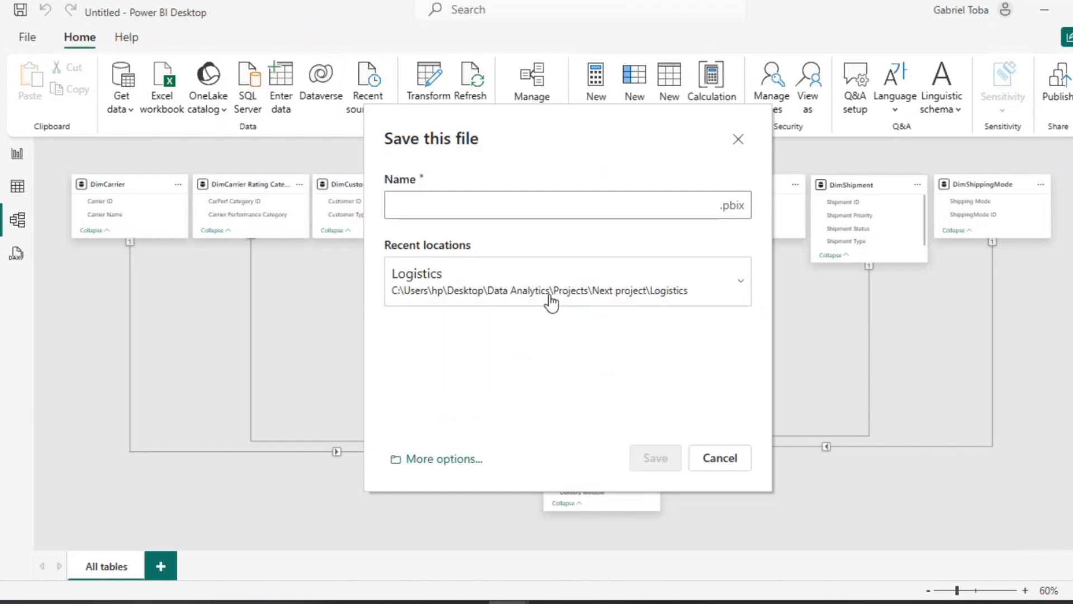
{"action": "left_click", "coordinate": [447, 460]}
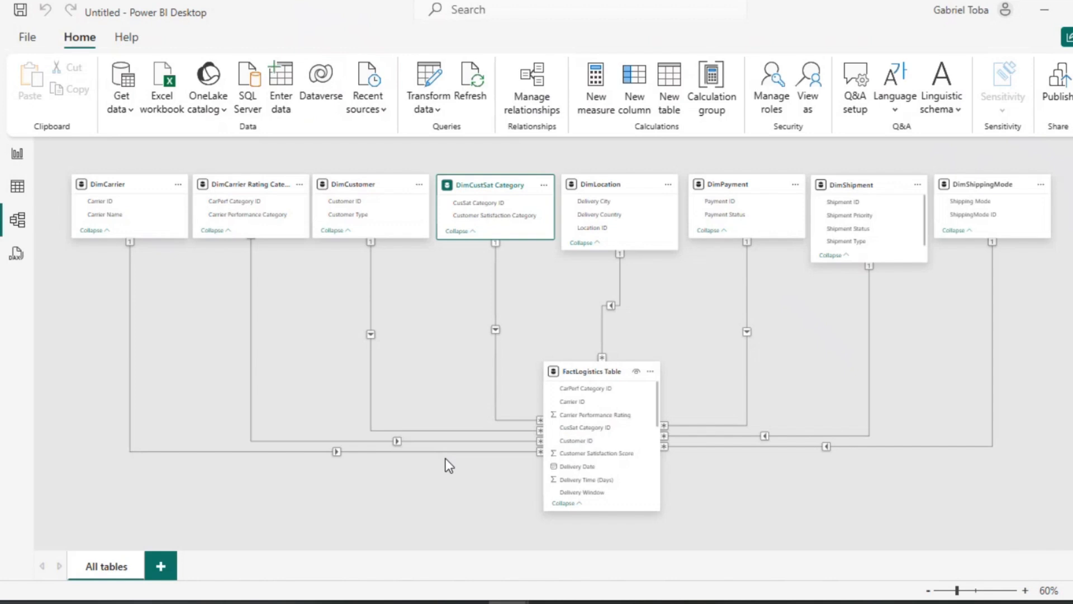
{"action": "left_click", "coordinate": [367, 153]}
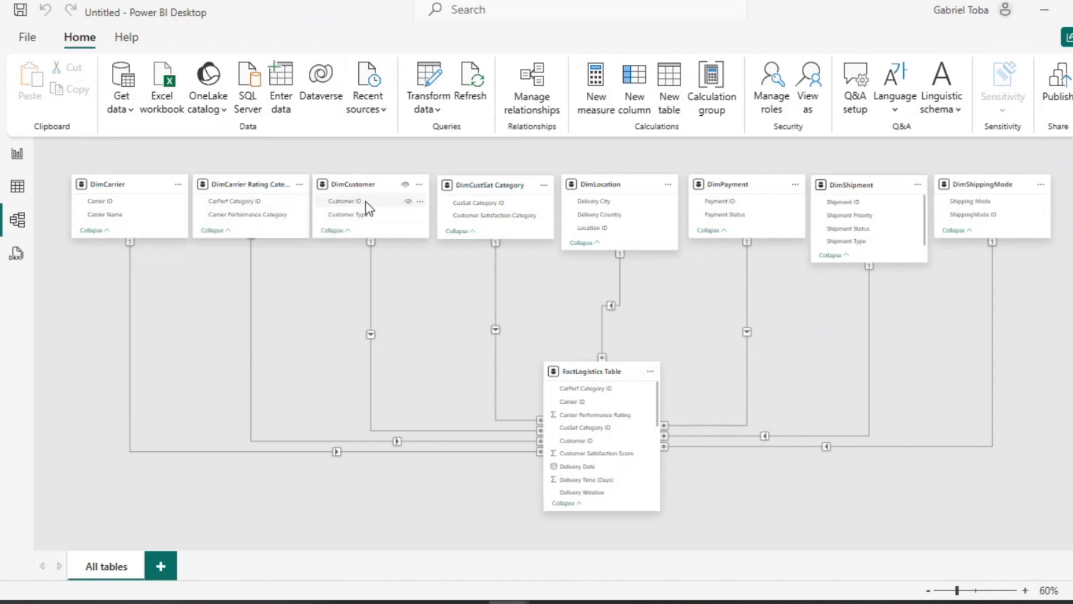
{"action": "key", "text": "ctrl+s"}
{"action": "left_click", "coordinate": [451, 460]}
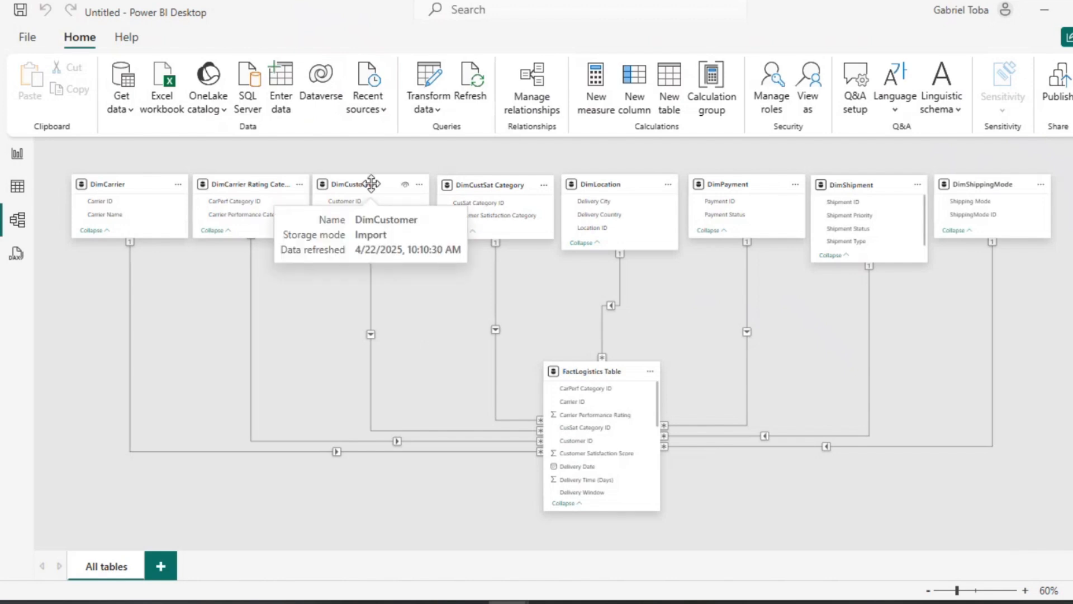
{"action": "left_click_drag", "start_coordinate": [366, 183], "coordinate": [369, 183]}
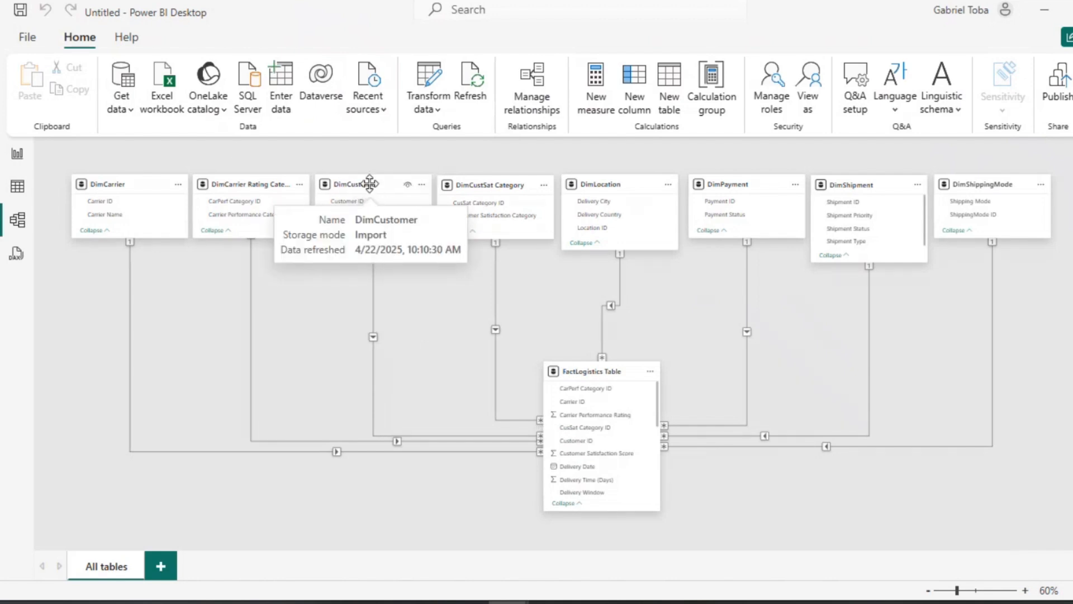
Step: Save the report as "Logistic Project_Splendor Analytics" in the Logistics > Project folder on this device
{"action": "left_click", "coordinate": [28, 39]}
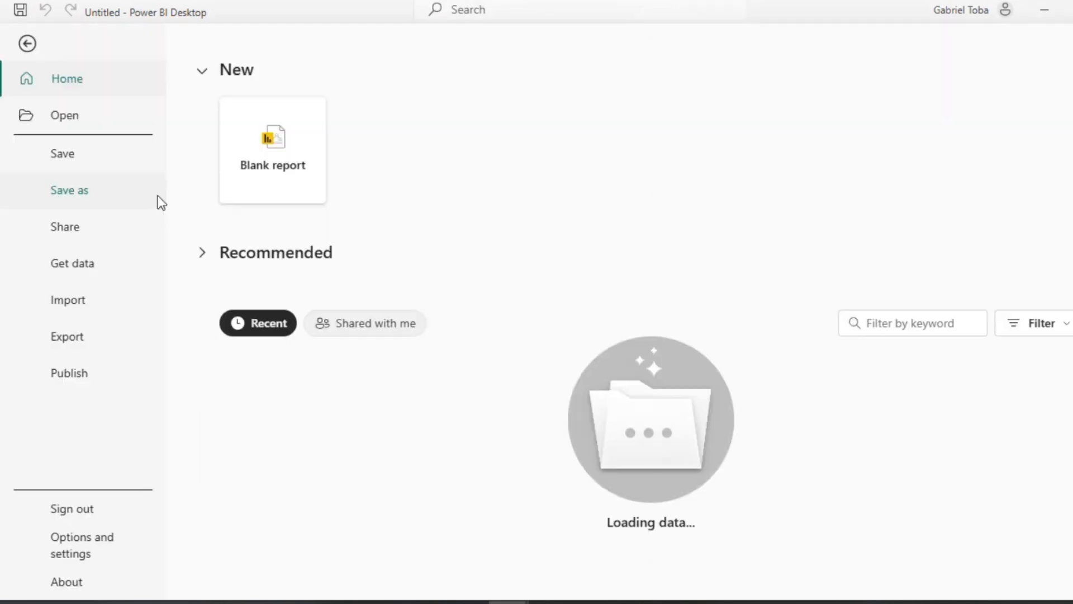
{"action": "left_click", "coordinate": [63, 201]}
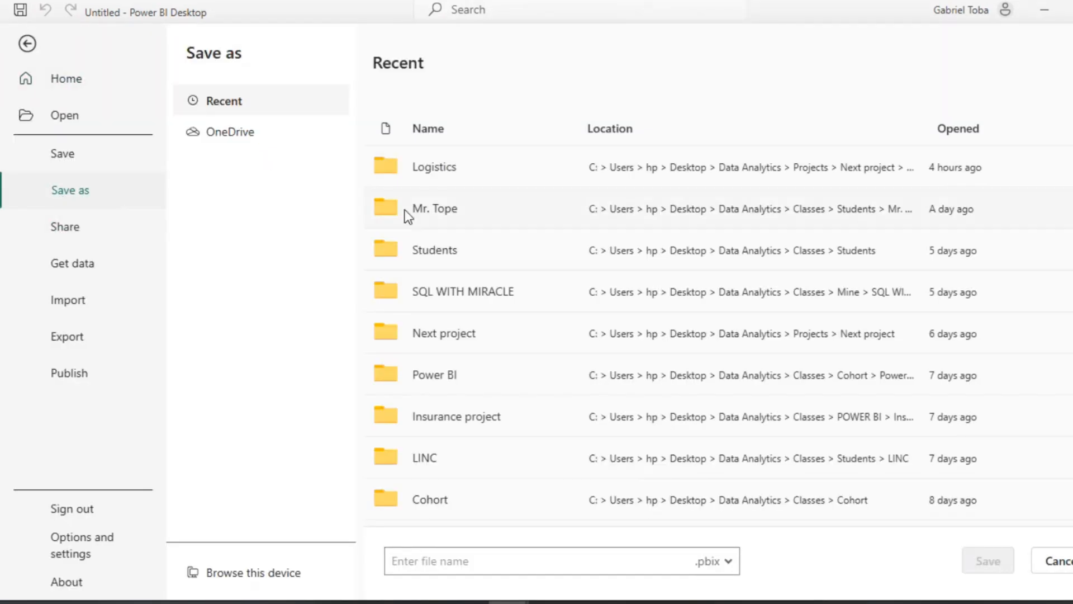
{"action": "double_click", "coordinate": [414, 163]}
{"action": "left_click", "coordinate": [255, 573]}
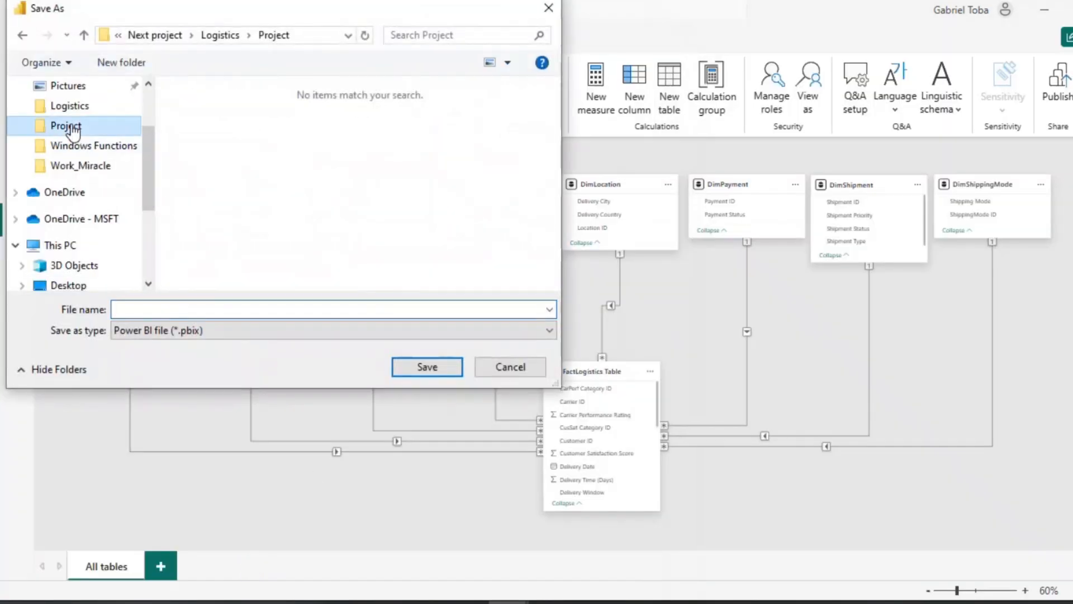
{"action": "left_click", "coordinate": [182, 307]}
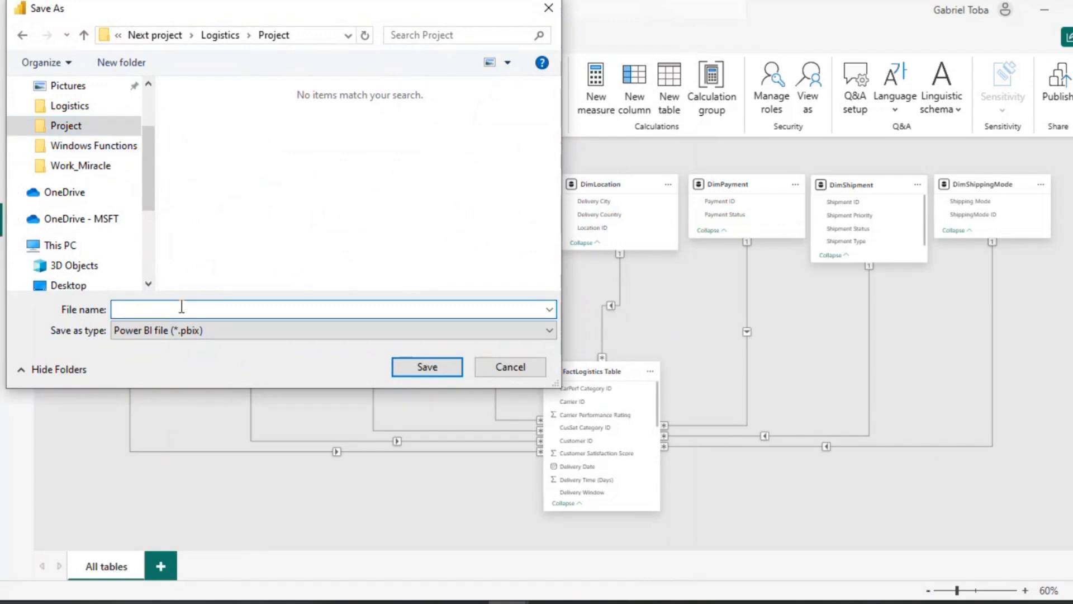
{"action": "type", "text": "Logist"}
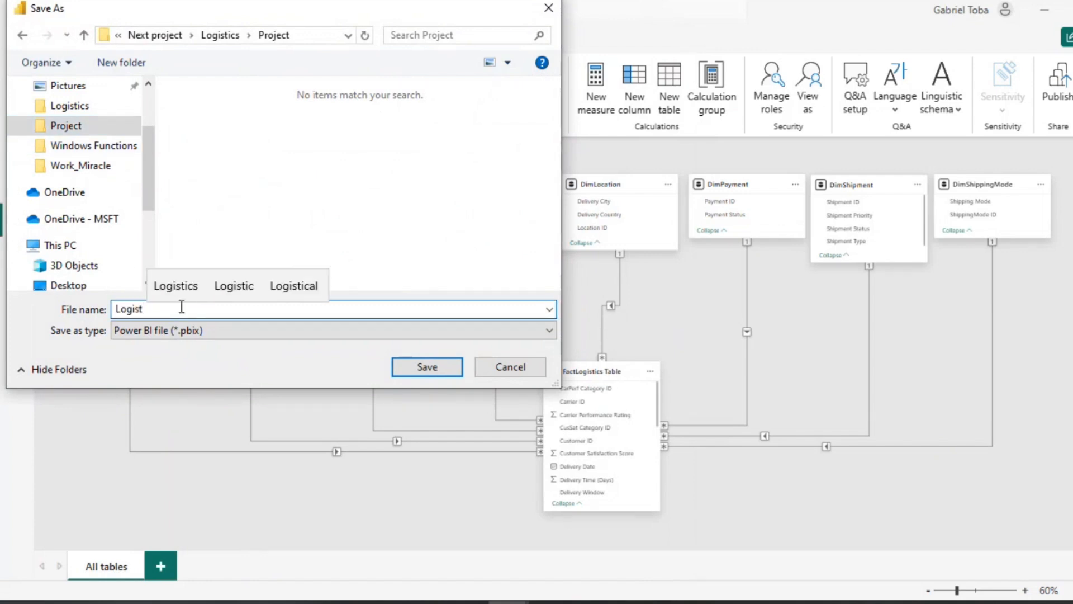
{"action": "type", "text": "ic Project"}
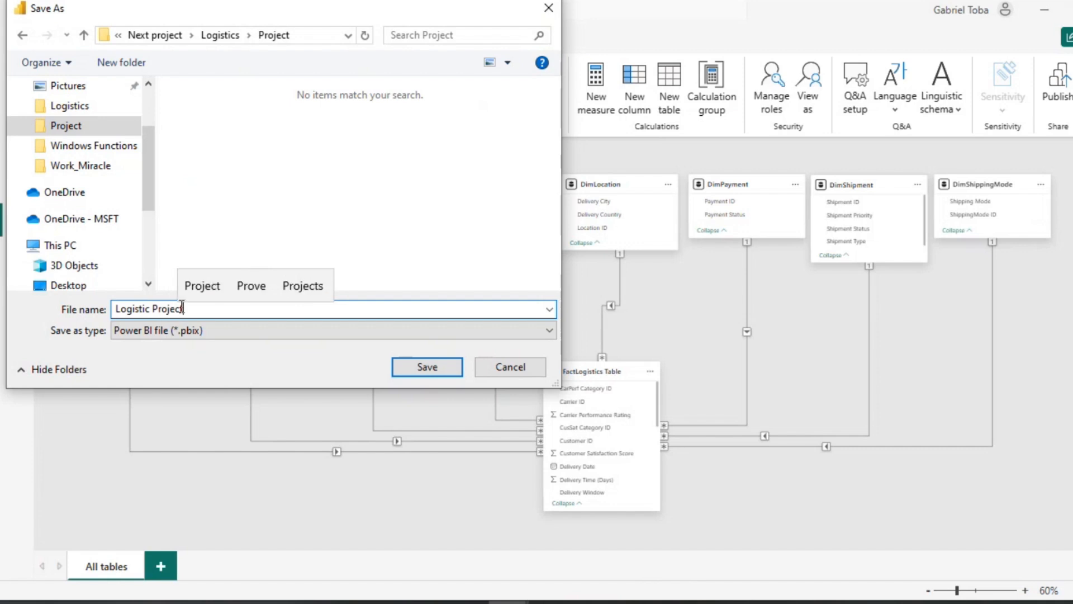
{"action": "type", "text": "_"}
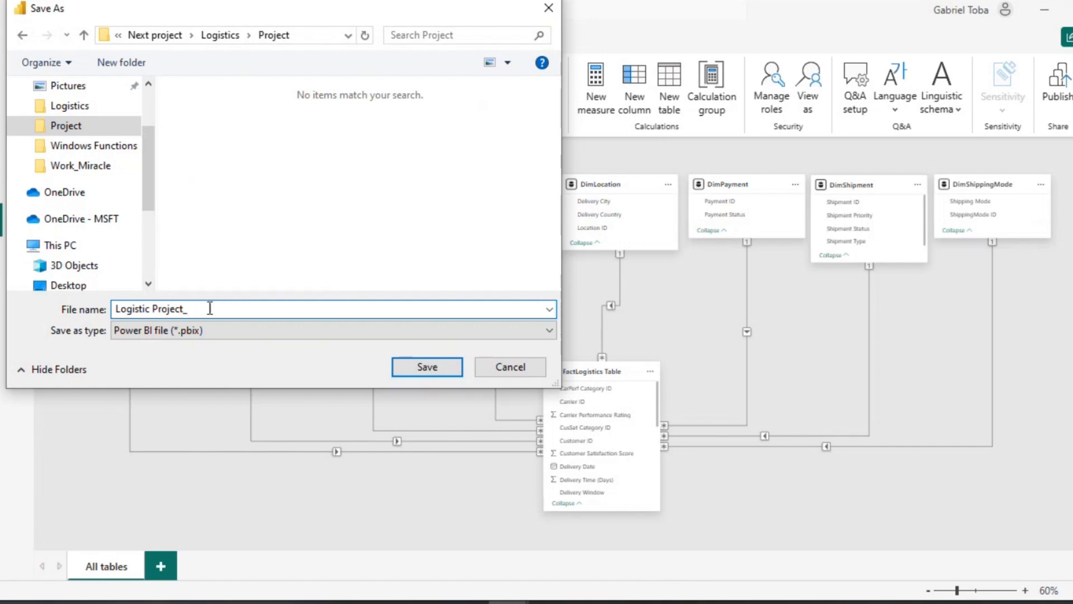
{"action": "type", "text": "Splendor Analyt"}
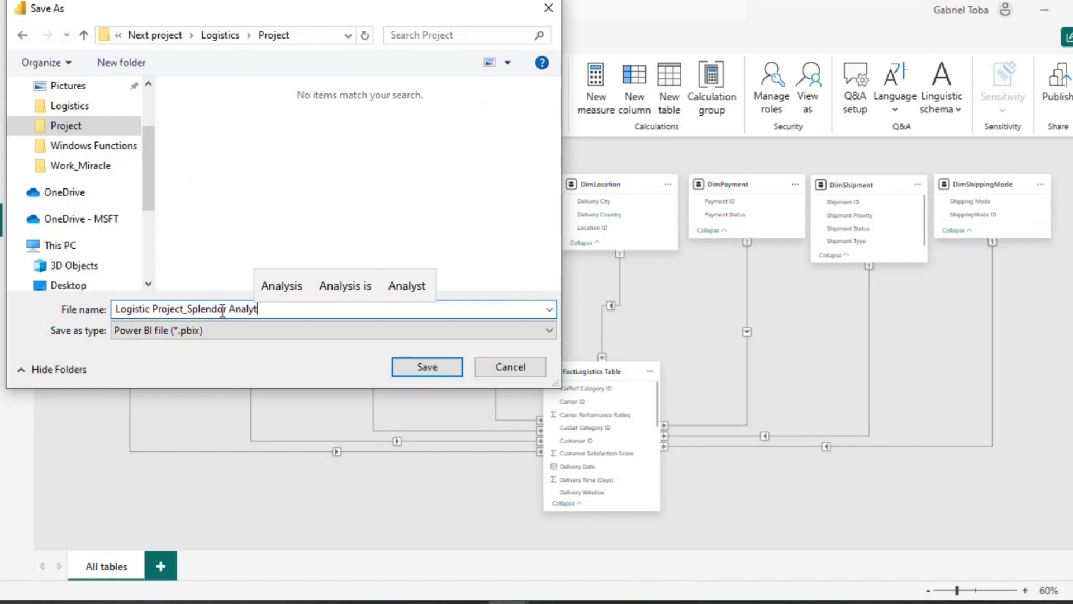
{"action": "type", "text": "ics"}
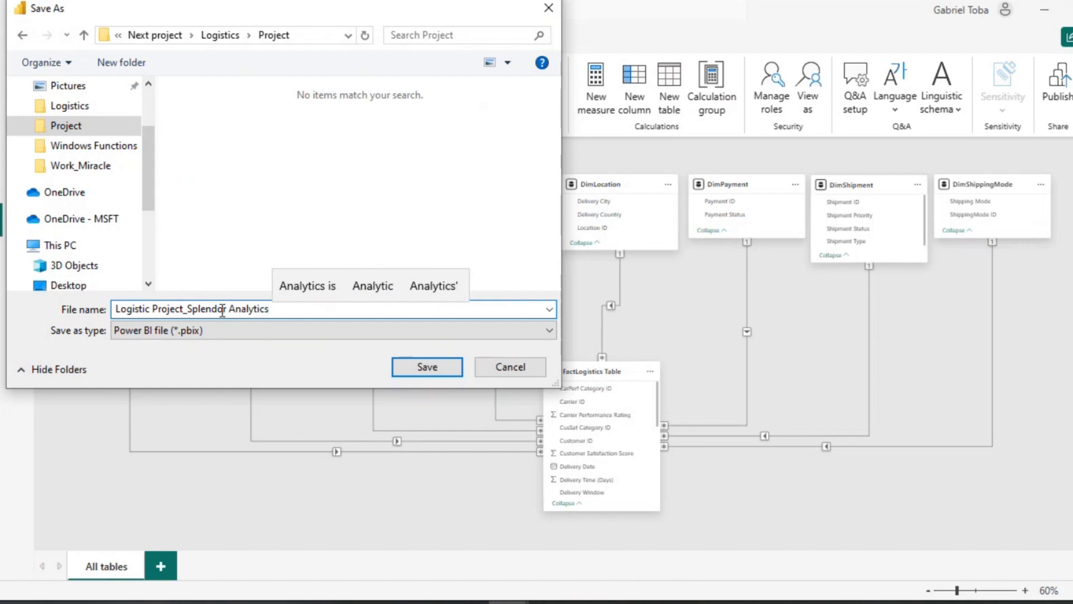
{"action": "left_click", "coordinate": [430, 368]}
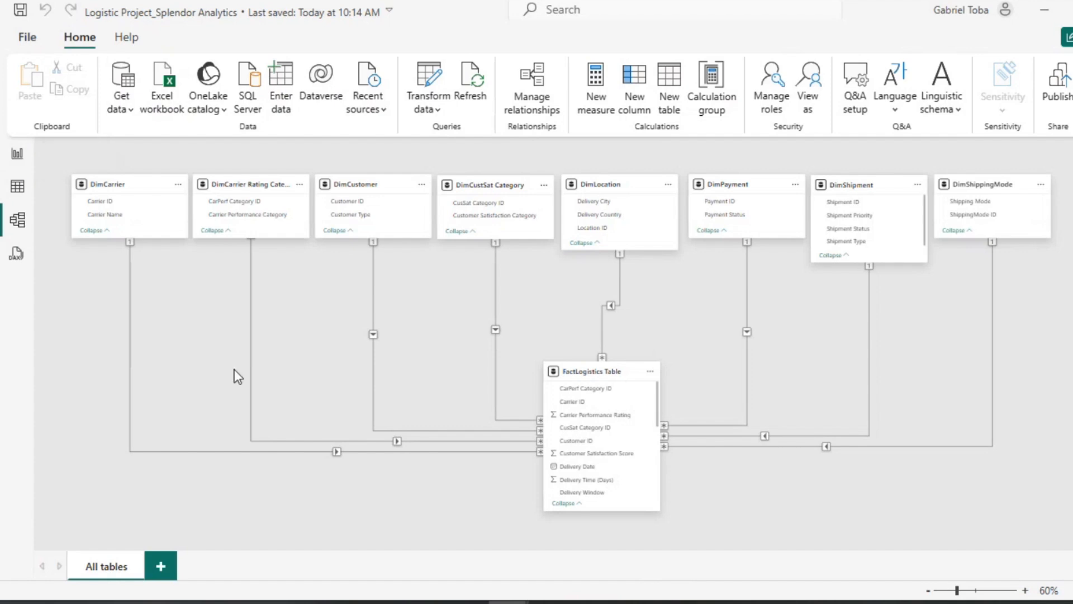
Step: Create a new calculated table named Date whose formula starts with ADDCOLUMNS
{"action": "left_click", "coordinate": [16, 167]}
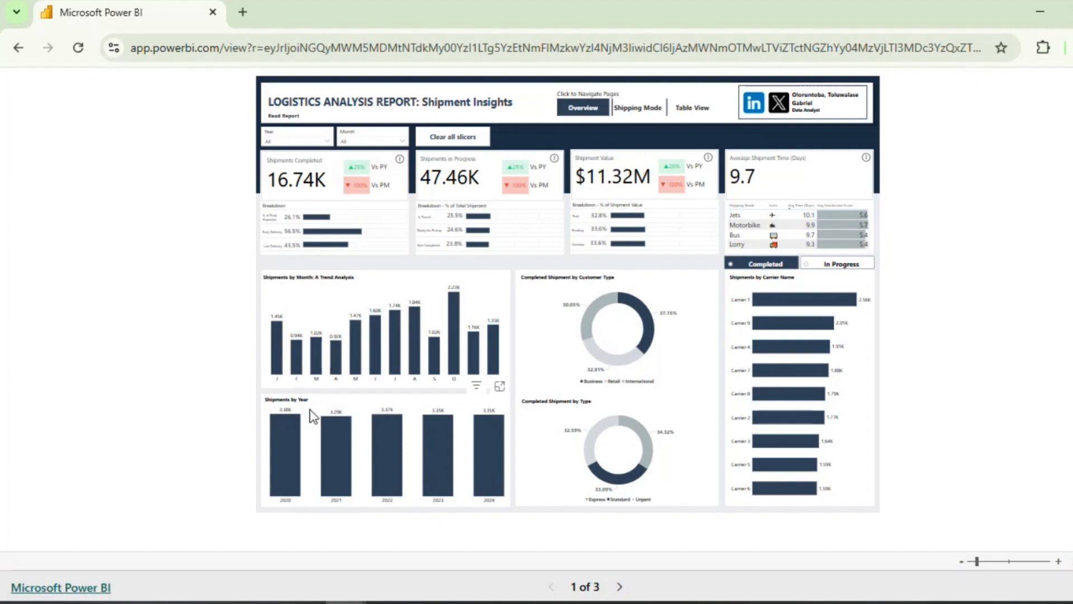
{"action": "left_click", "coordinate": [1046, 12]}
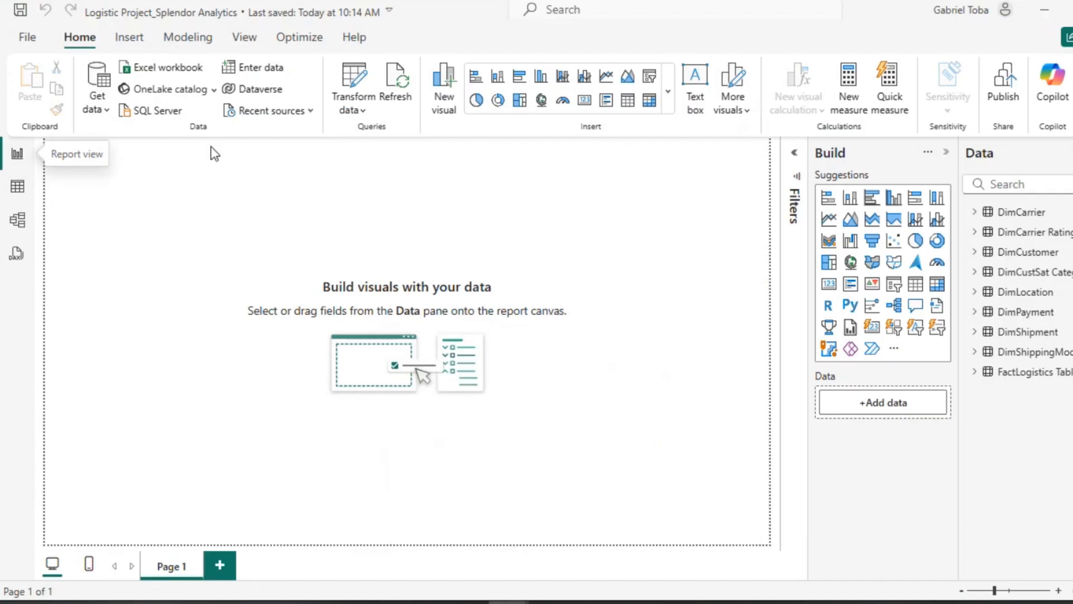
{"action": "left_click", "coordinate": [12, 189]}
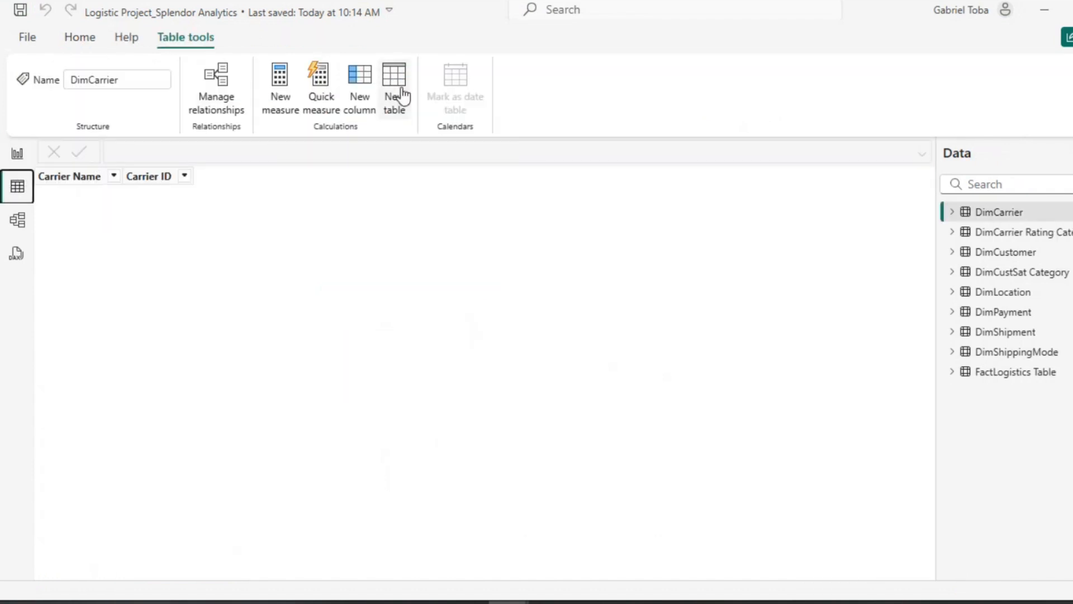
{"action": "left_click", "coordinate": [394, 84]}
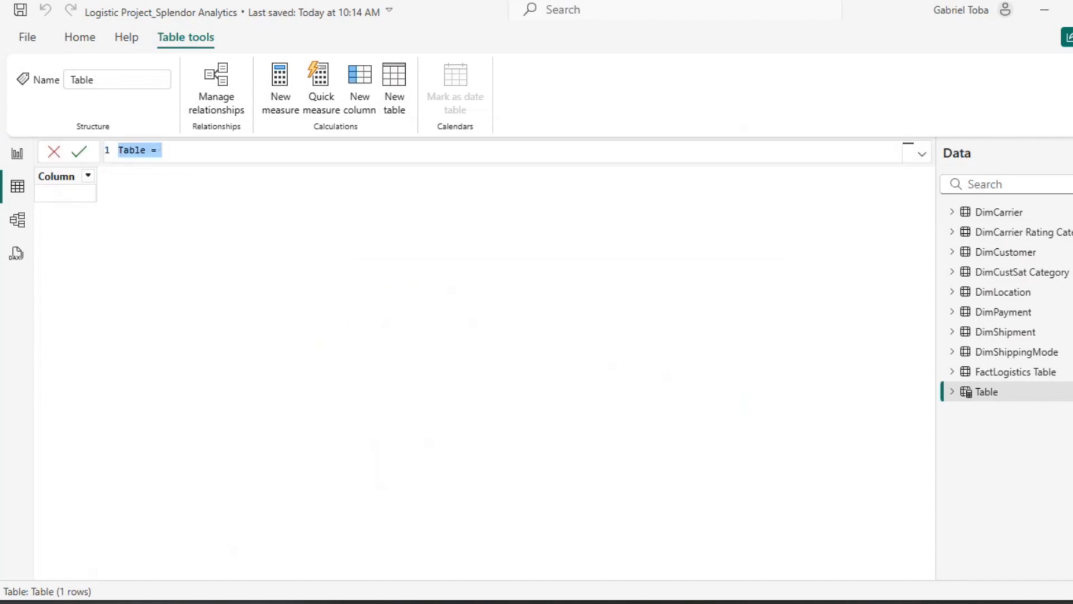
{"action": "left_click", "coordinate": [215, 152]}
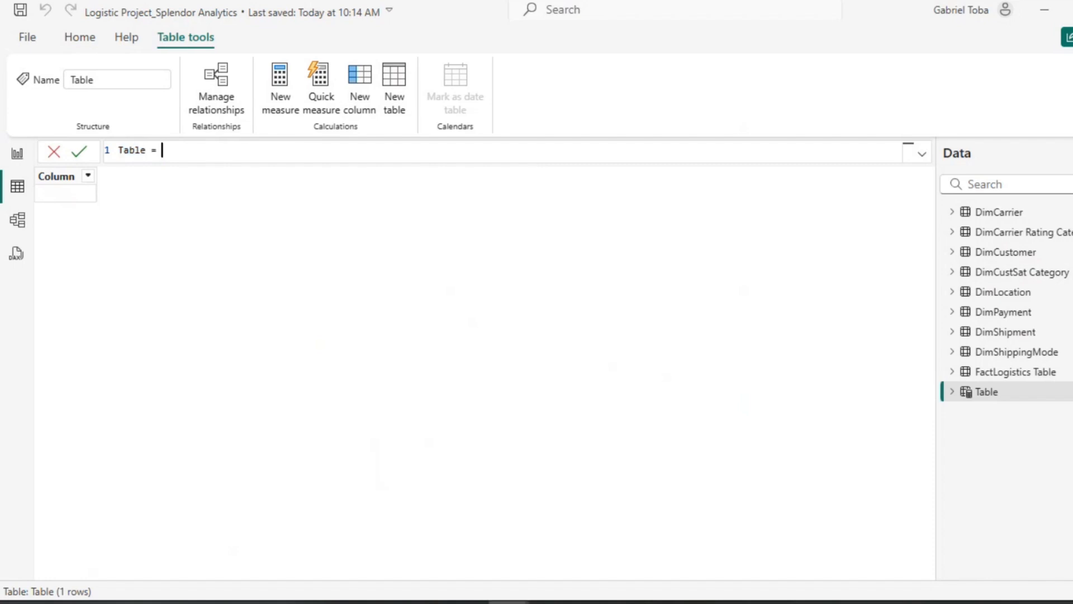
{"action": "key", "text": "ctrl+a"}
{"action": "key", "text": "BackSpace"}
{"action": "type", "text": "Date ="}
{"action": "key", "text": "Tab"}
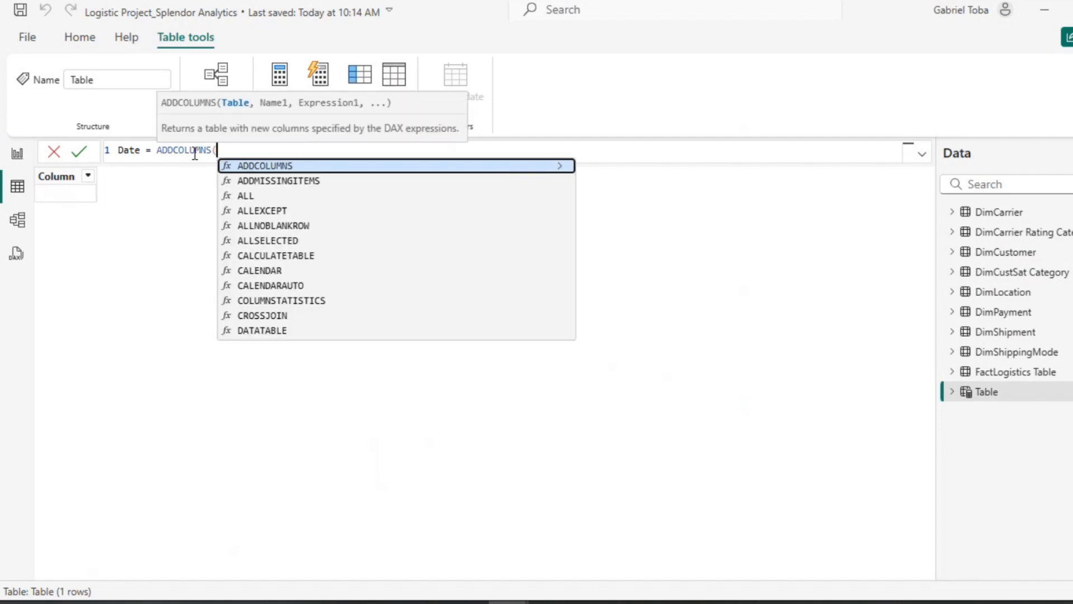
Step: Pass CALENDARAUTO() as the table argument of ADDCOLUMNS on its own indented line, followed by a comma and new line
{"action": "type", "text": "C"}
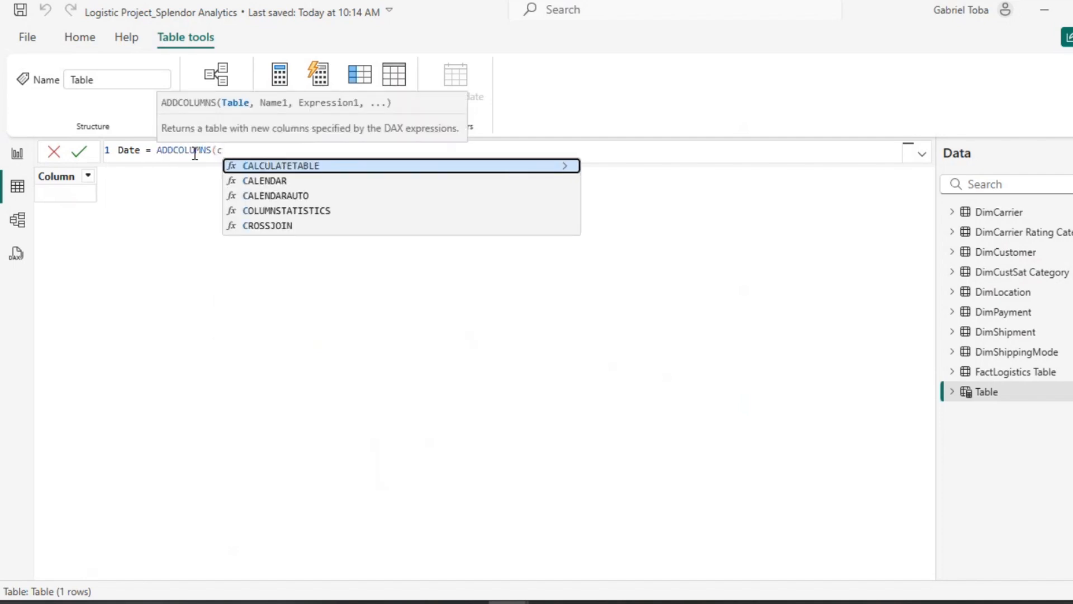
{"action": "key", "text": "BackSpace"}
{"action": "type", "text": "cal"}
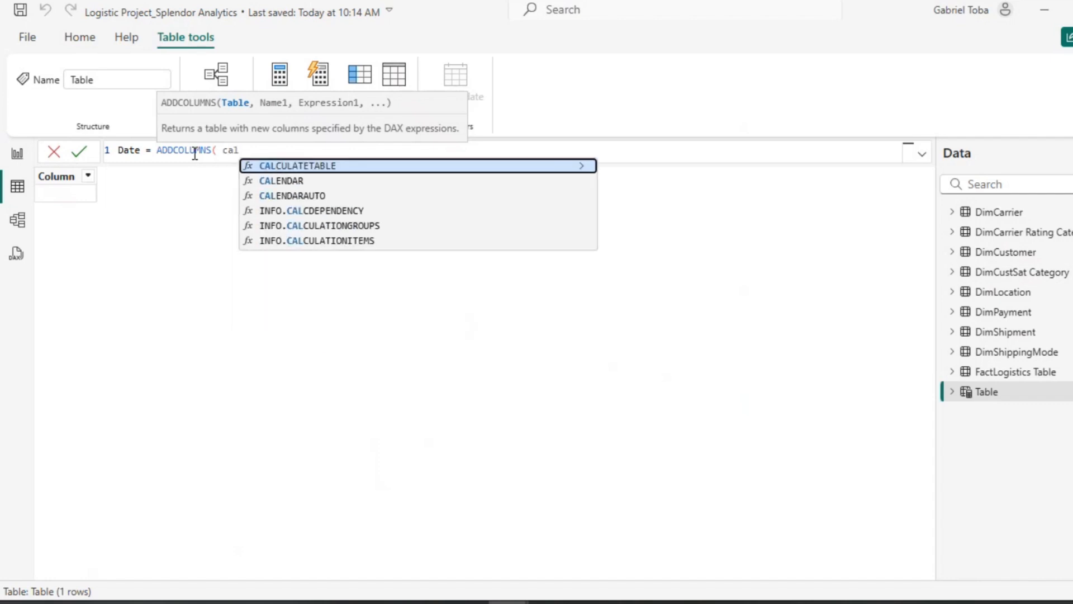
{"action": "key", "text": "BackSpace"}
{"action": "key", "text": "BackSpace"}
{"action": "key", "text": "BackSpace"}
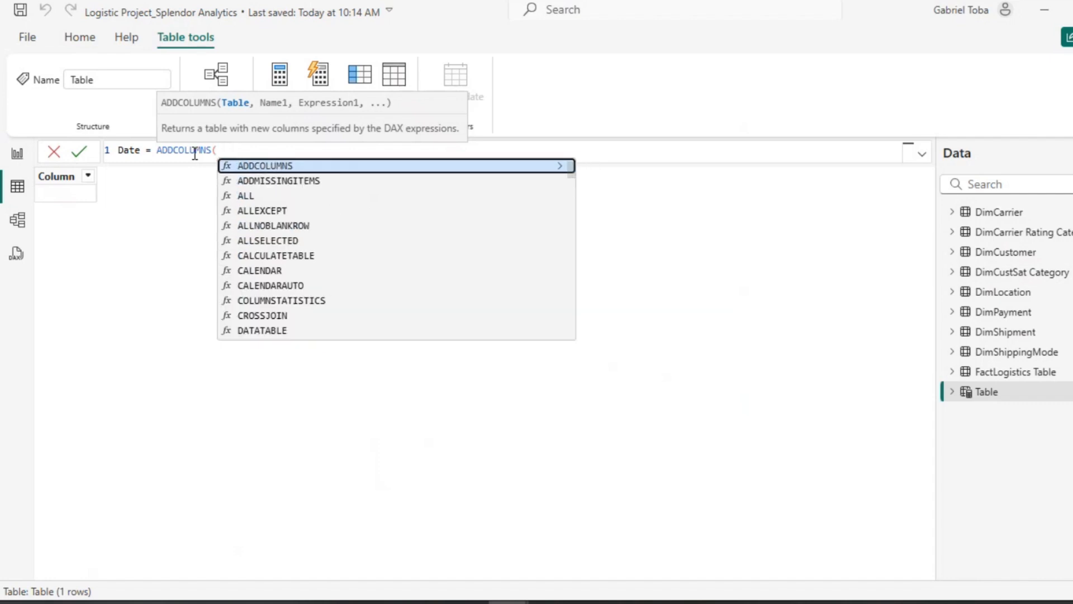
{"action": "type", "text": "cal"}
{"action": "key", "text": "Down"}
{"action": "key", "text": "Down"}
{"action": "key", "text": "Tab"}
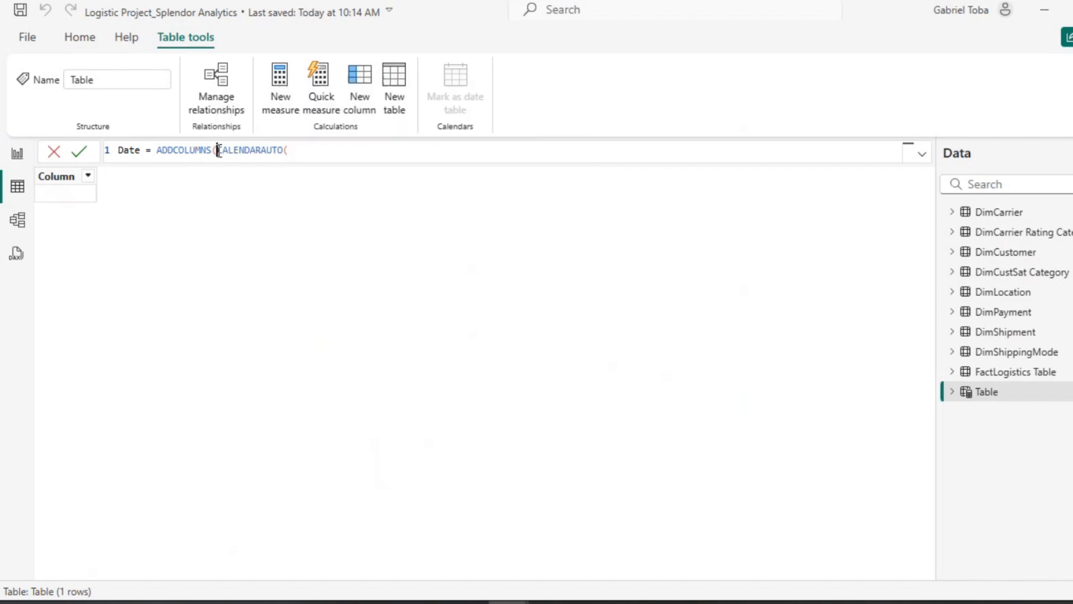
{"action": "double_click", "coordinate": [219, 151]}
{"action": "key", "text": "shift+Return"}
{"action": "key", "text": "Tab"}
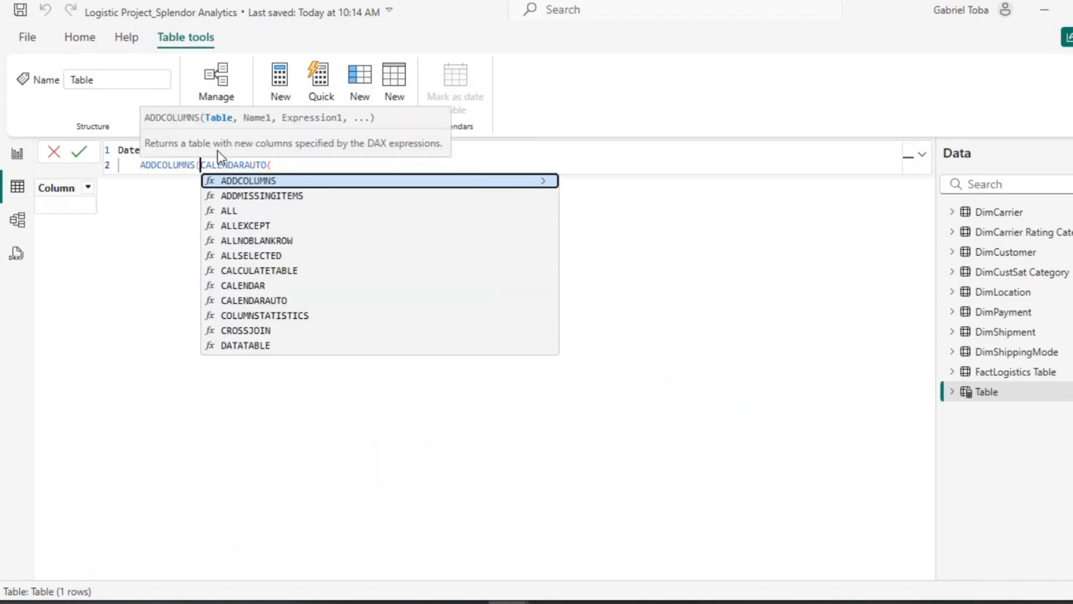
{"action": "key", "text": "BackSpace"}
{"action": "key", "text": "ctrl+BackSpace"}
{"action": "key", "text": "Tab"}
{"action": "key", "text": "Tab"}
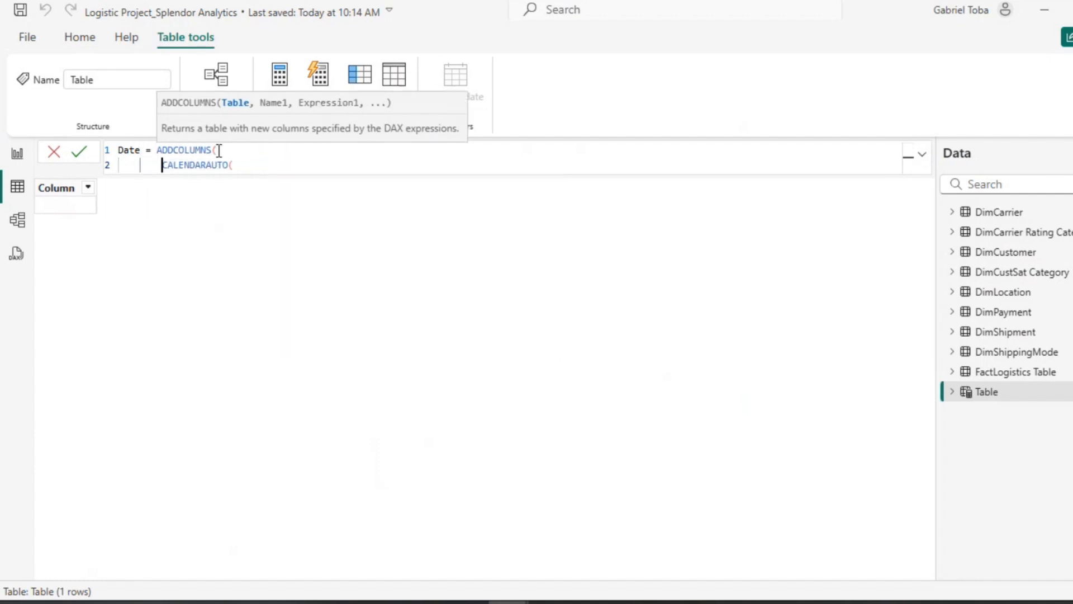
{"action": "key", "text": "Tab"}
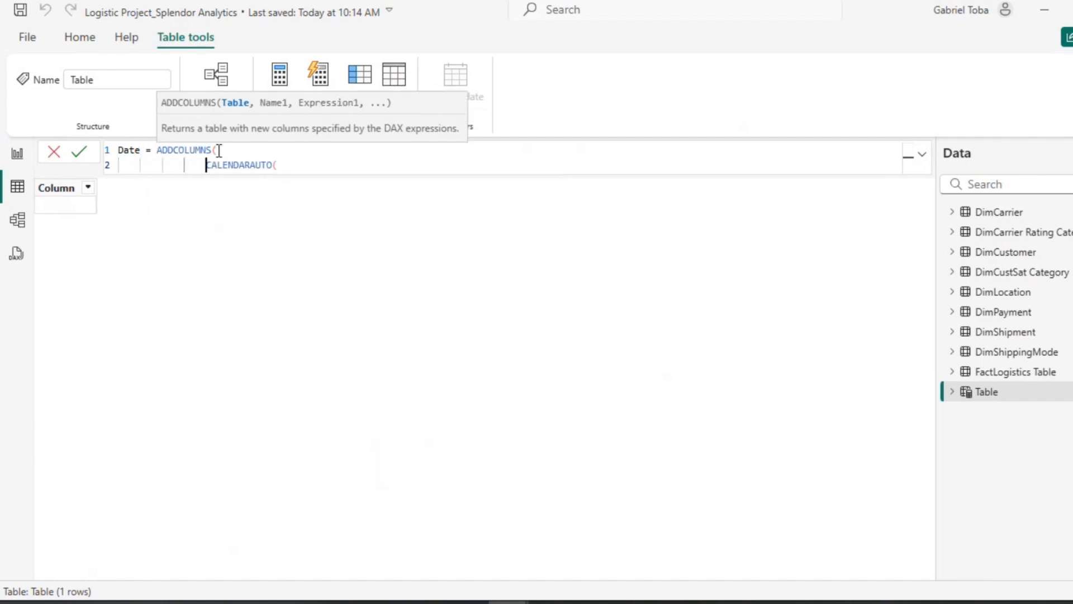
{"action": "left_click", "coordinate": [279, 162]}
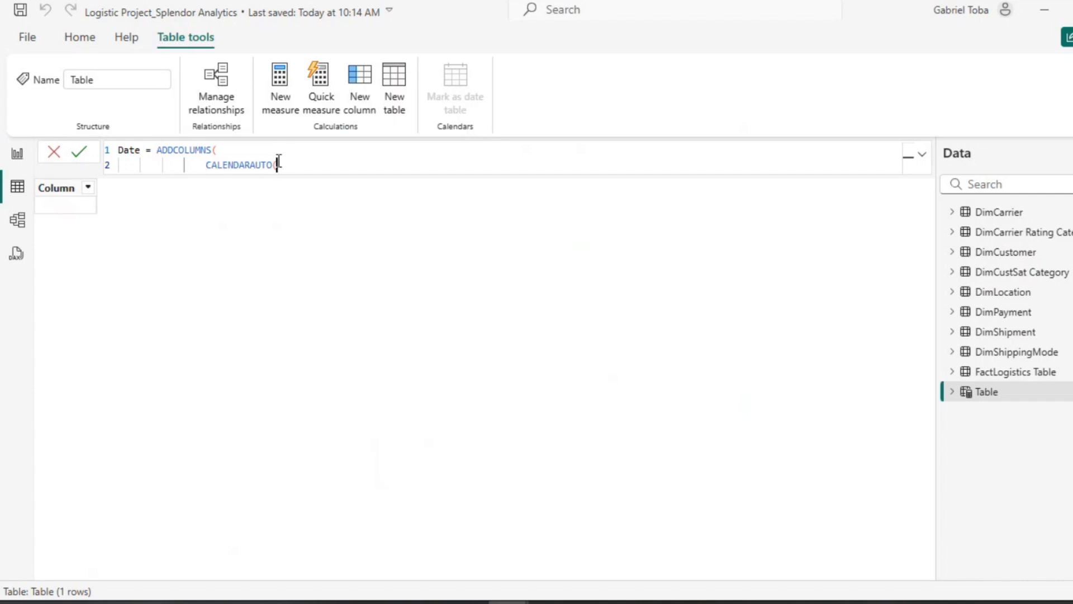
{"action": "type", "text": "),"}
{"action": "key", "text": "Return"}
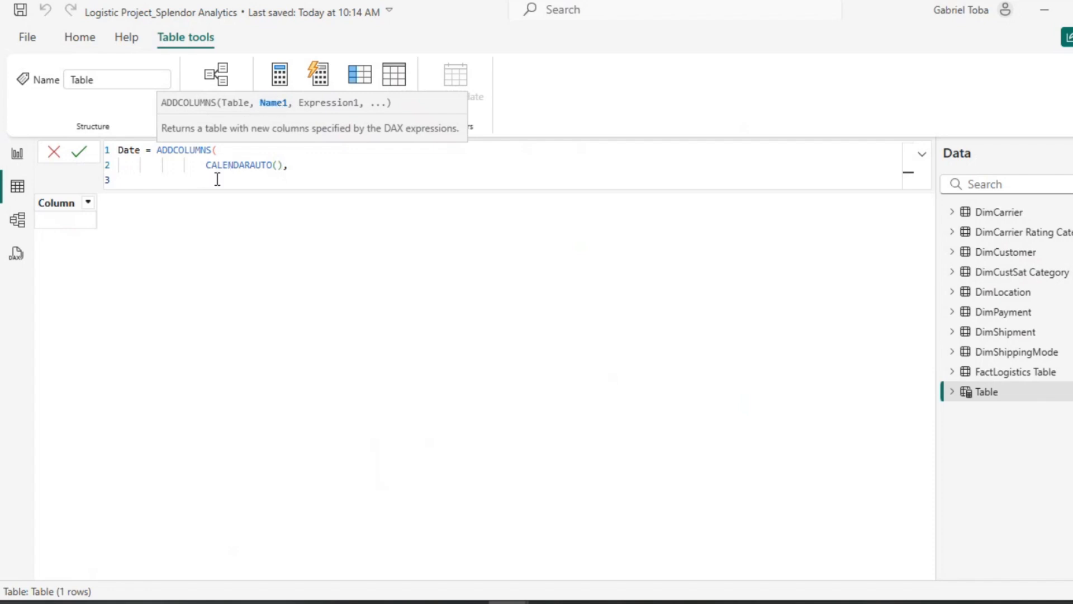
Step: Add a "Year" column to the Date table formula computed with YEAR([Date])
{"action": "type", "text": "\"Year\", = YEAR("}
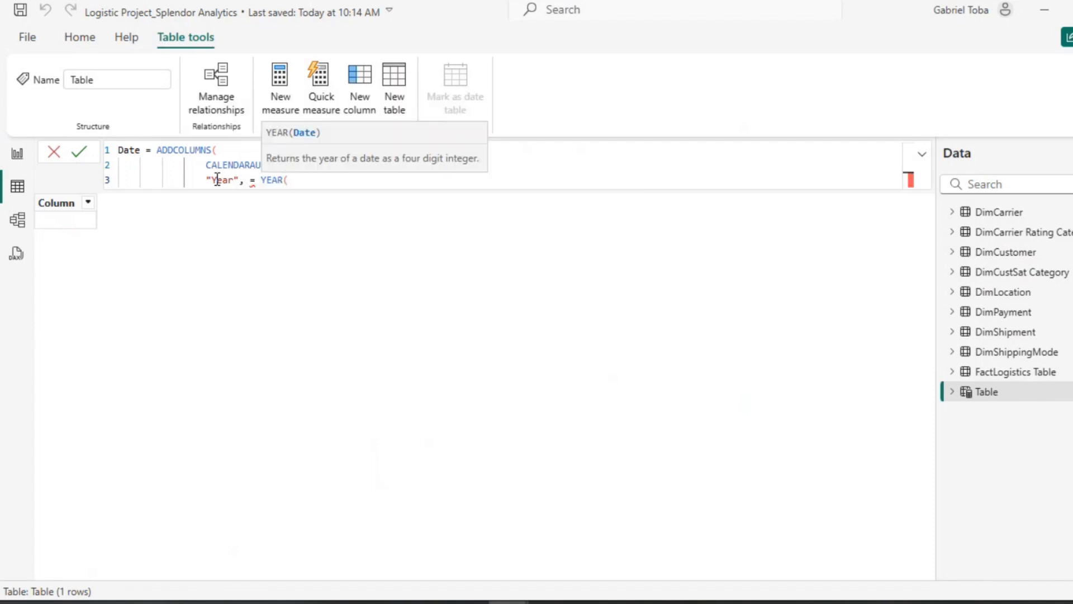
{"action": "type", "text": "["}
{"action": "key", "text": "Tab"}
{"action": "type", "text": "),"}
{"action": "key", "text": "Return"}
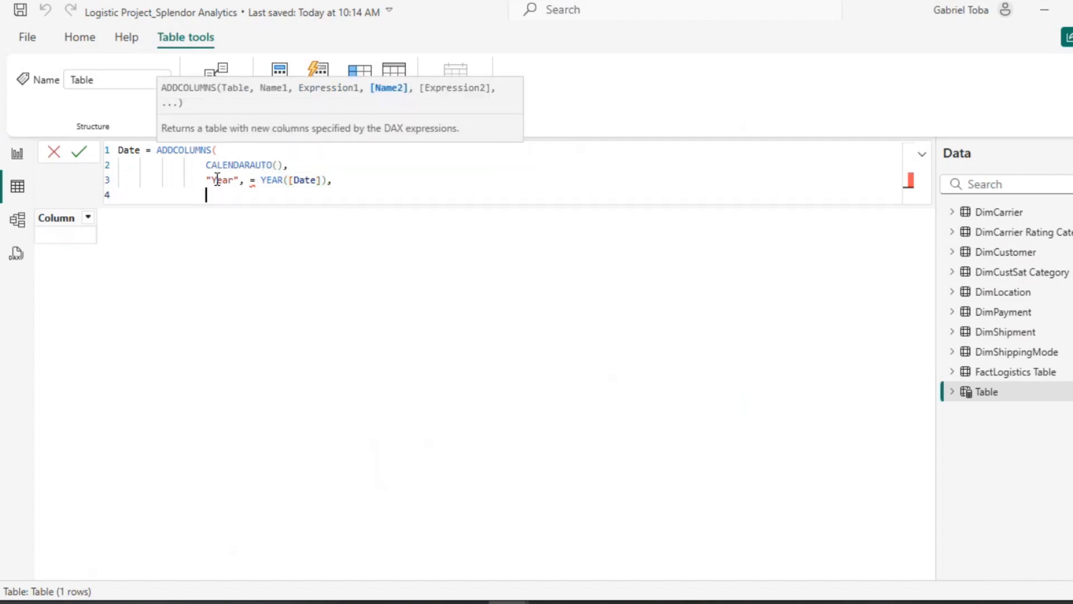
Step: Add a "Quarter" column computed with QUARTER([Date]), removing the stray equals sign before YEAR
{"action": "type", "text": "\"Quarter\""}
{"action": "double_click", "coordinate": [261, 180]}
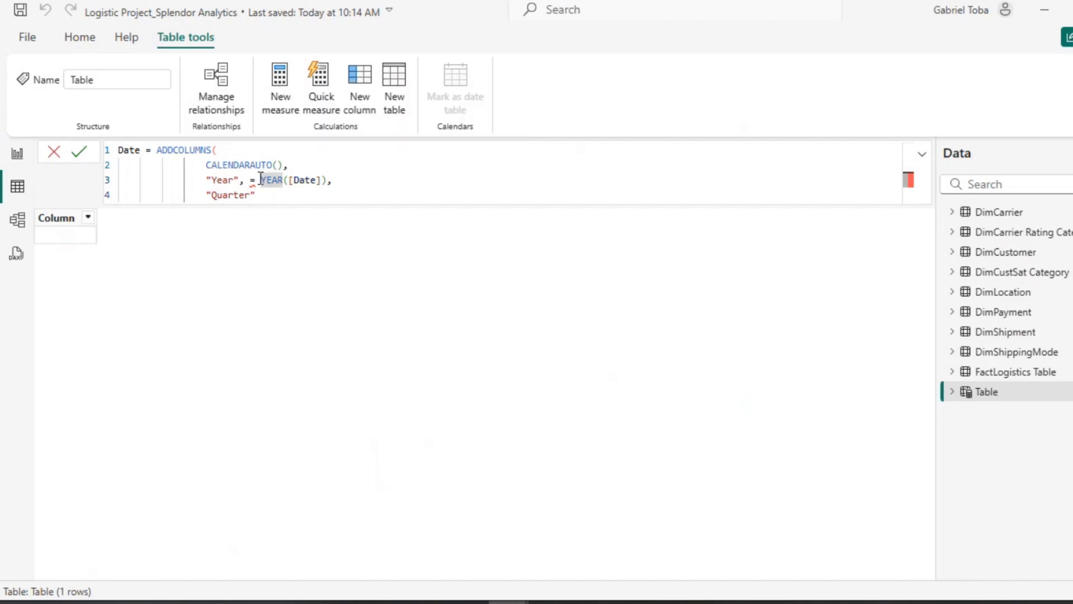
{"action": "left_click", "coordinate": [261, 180]}
{"action": "key", "text": "BackSpace"}
{"action": "key", "text": "BackSpace"}
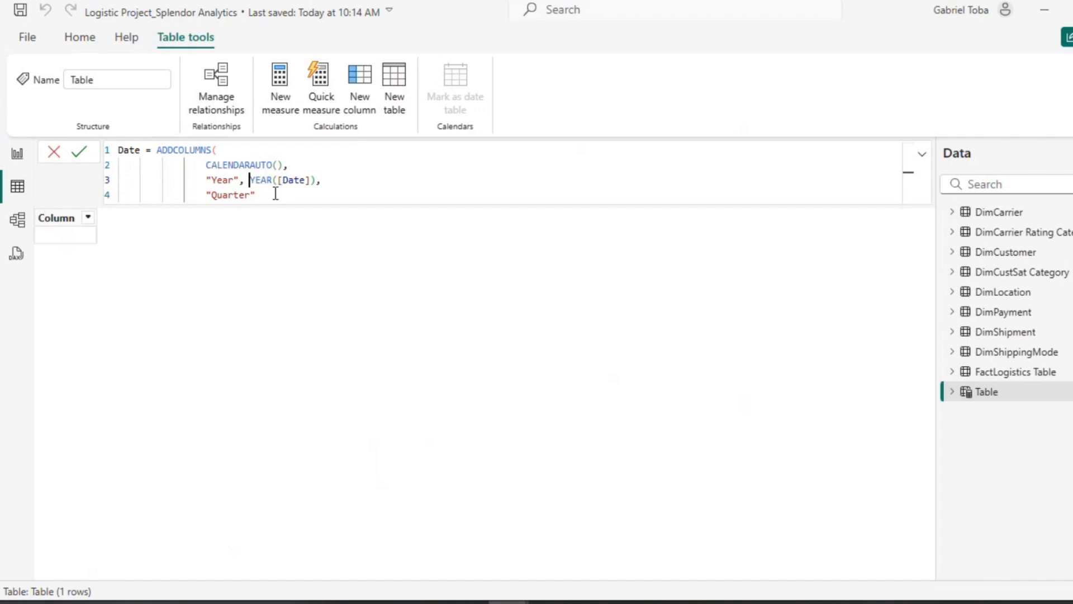
{"action": "left_click", "coordinate": [275, 195]}
{"action": "type", "text": ","}
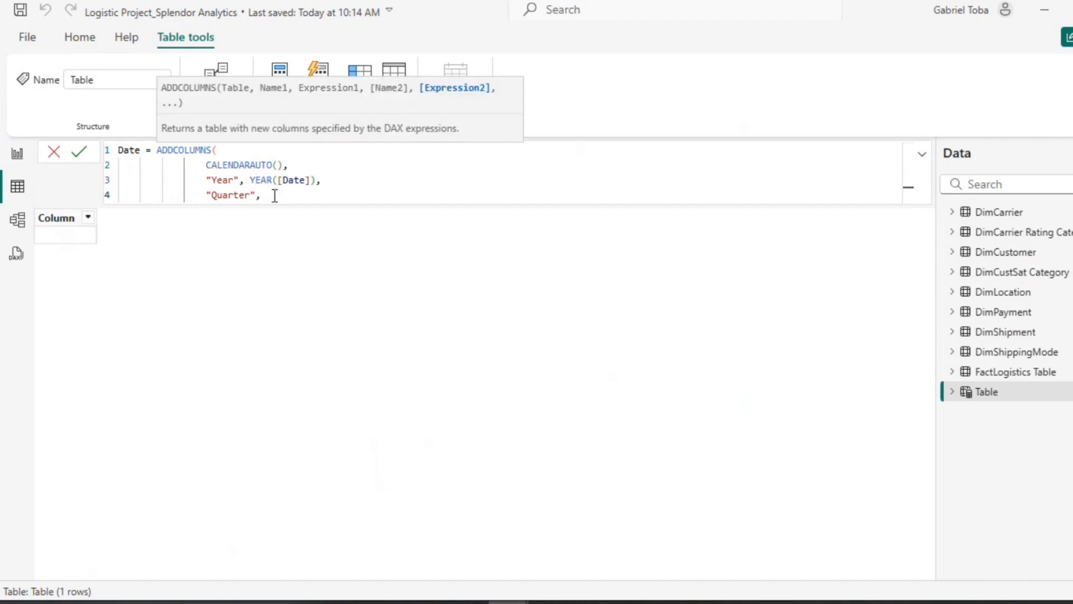
{"action": "type", "text": " QU"}
{"action": "key", "text": "Tab"}
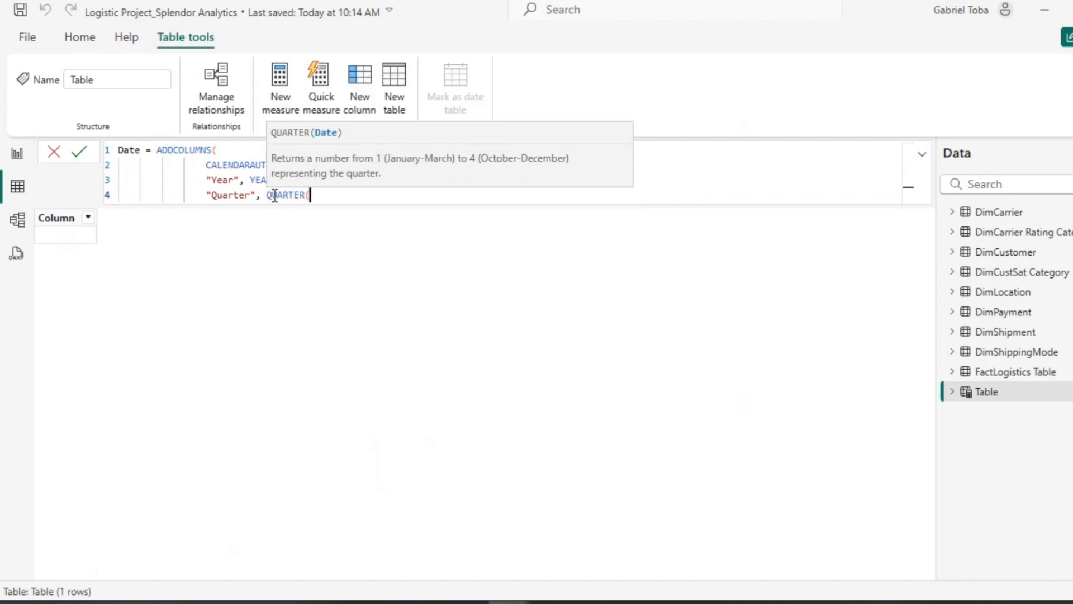
{"action": "type", "text": "["}
{"action": "key", "text": "Tab"}
{"action": "type", "text": "),"}
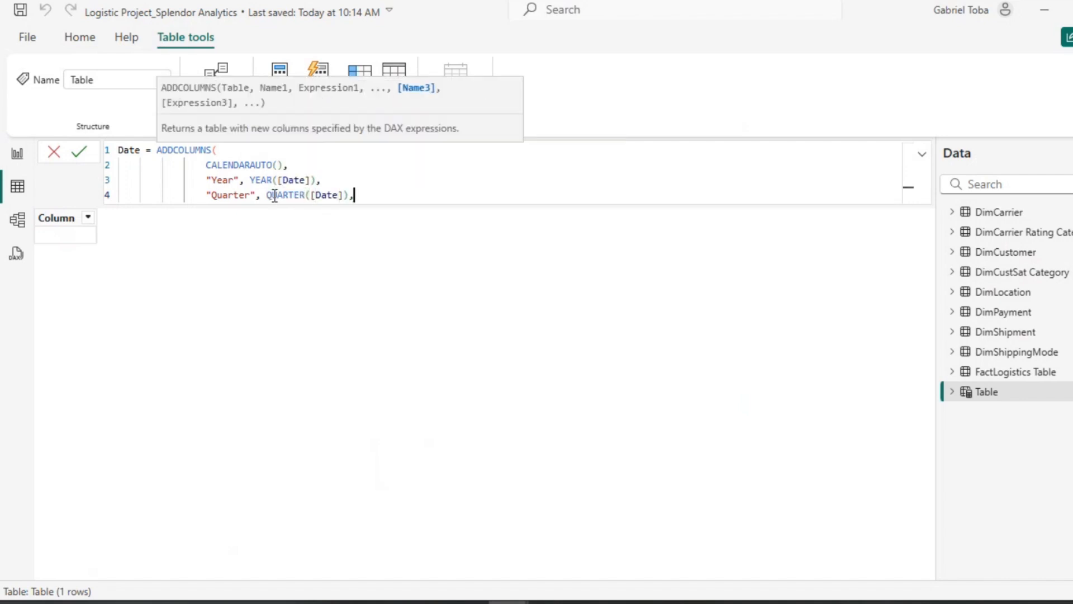
Step: Add a "Quarter Name" column to the Date formula computed with FORMAT([Date], "\QQ")
{"action": "key", "text": "Return"}
{"action": "type", "text": "\""}
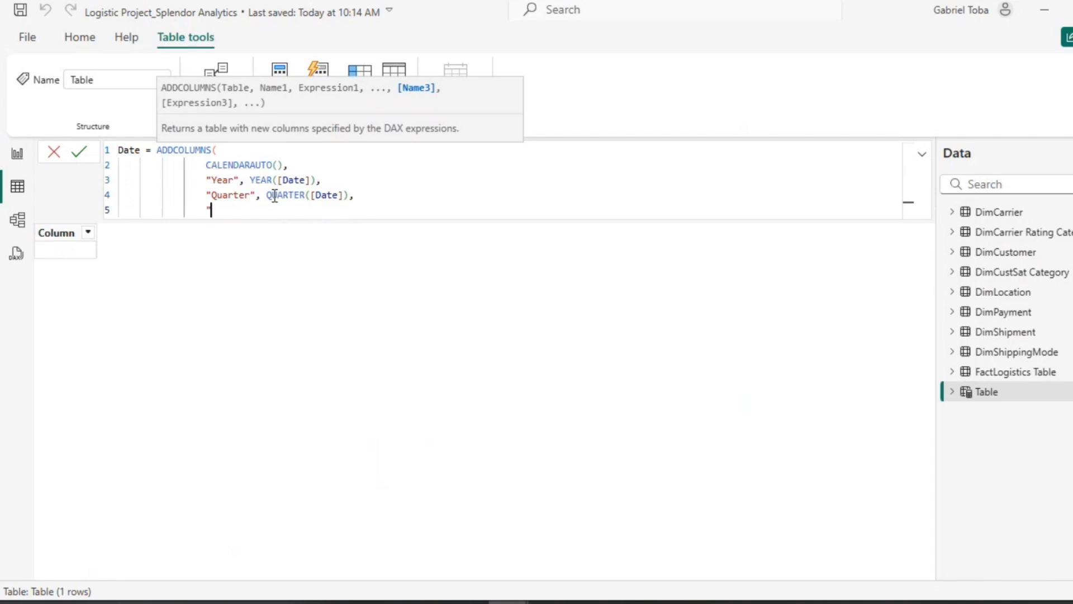
{"action": "type", "text": "Quarter Name\", "}
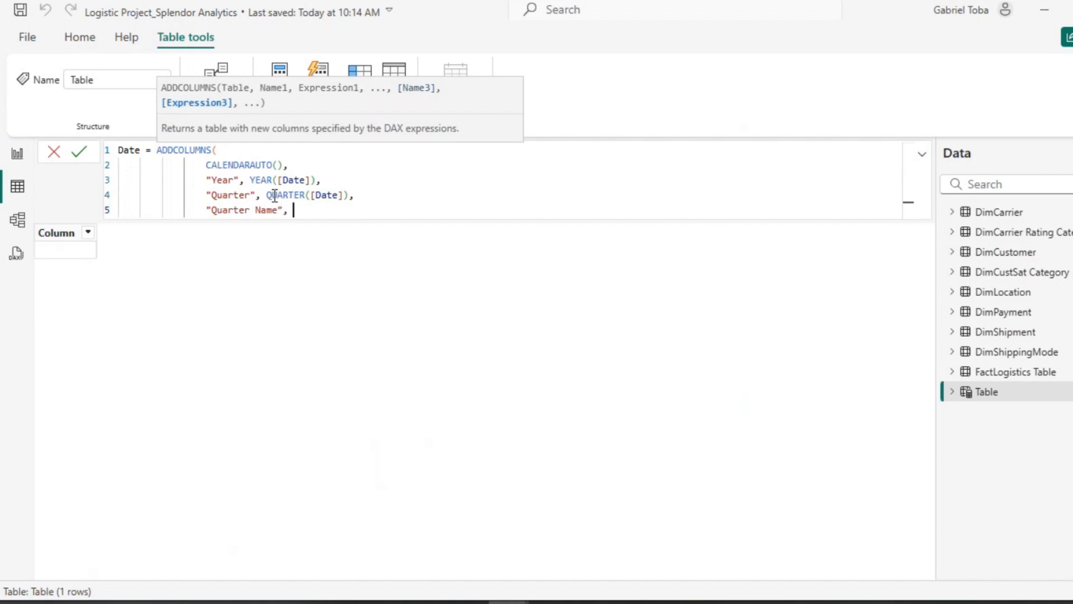
{"action": "type", "text": "FORMAT("}
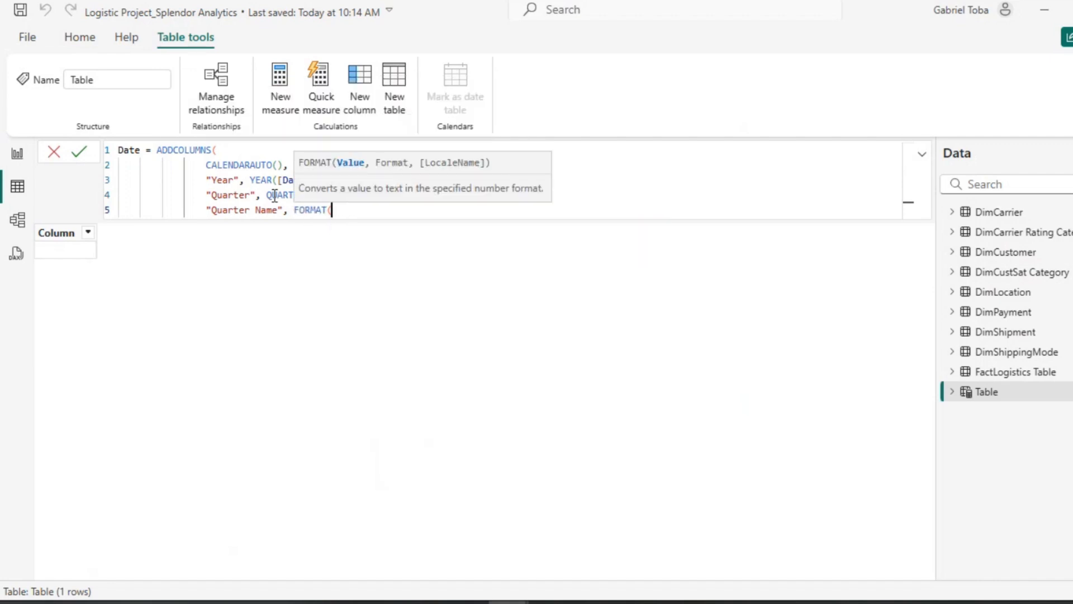
{"action": "type", "text": "[Date], \"\\"}
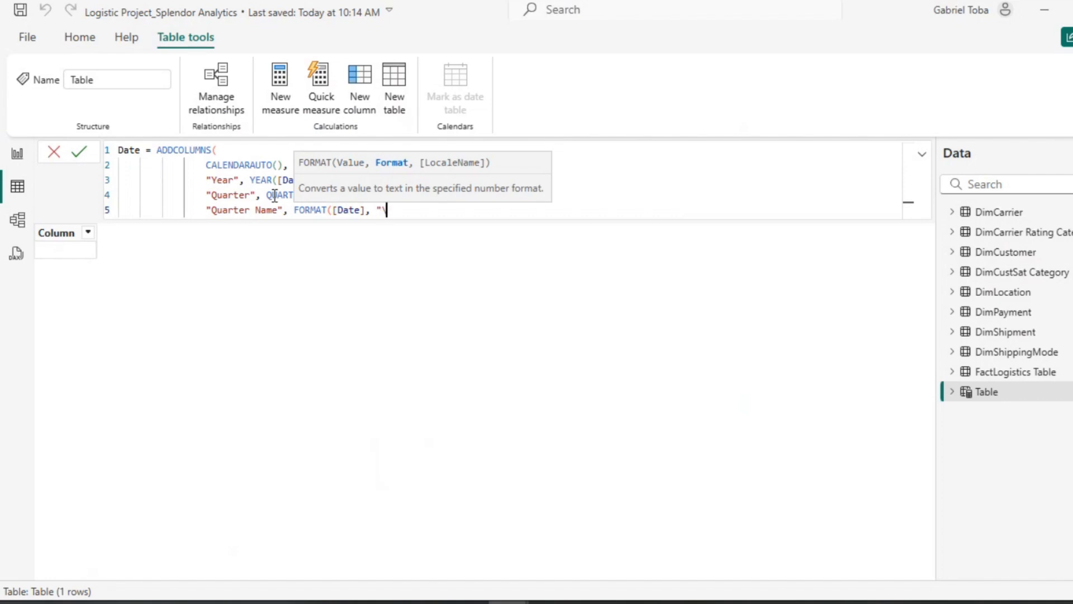
{"action": "type", "text": "QQ\")"}
{"action": "type", "text": ","}
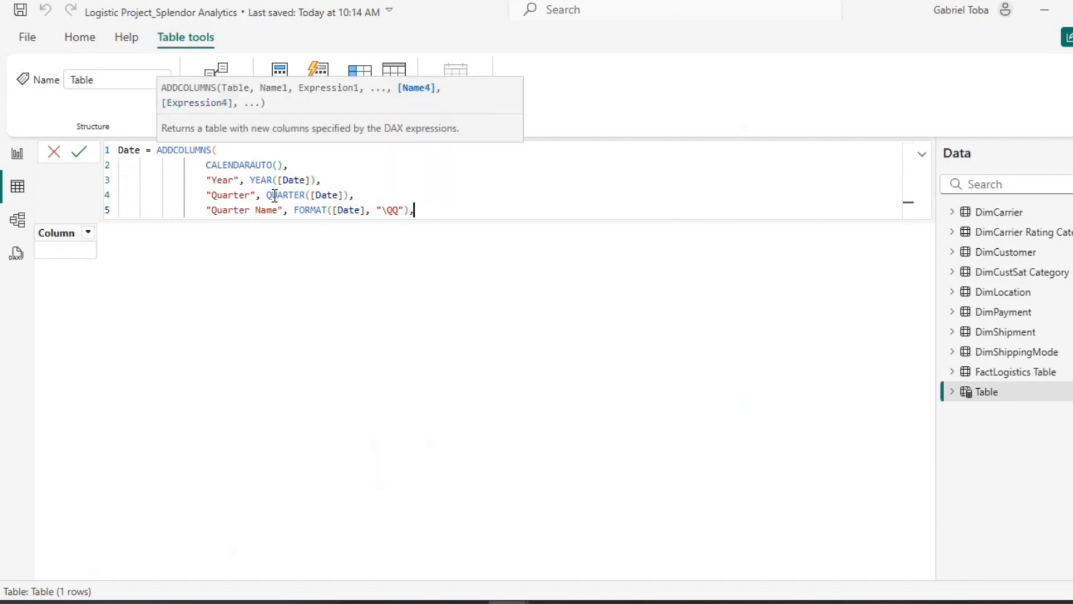
Step: Add a "Month" column computed with MONTH([Date]) on a new line of the formula
{"action": "key", "text": "Return"}
{"action": "type", "text": "Month"}
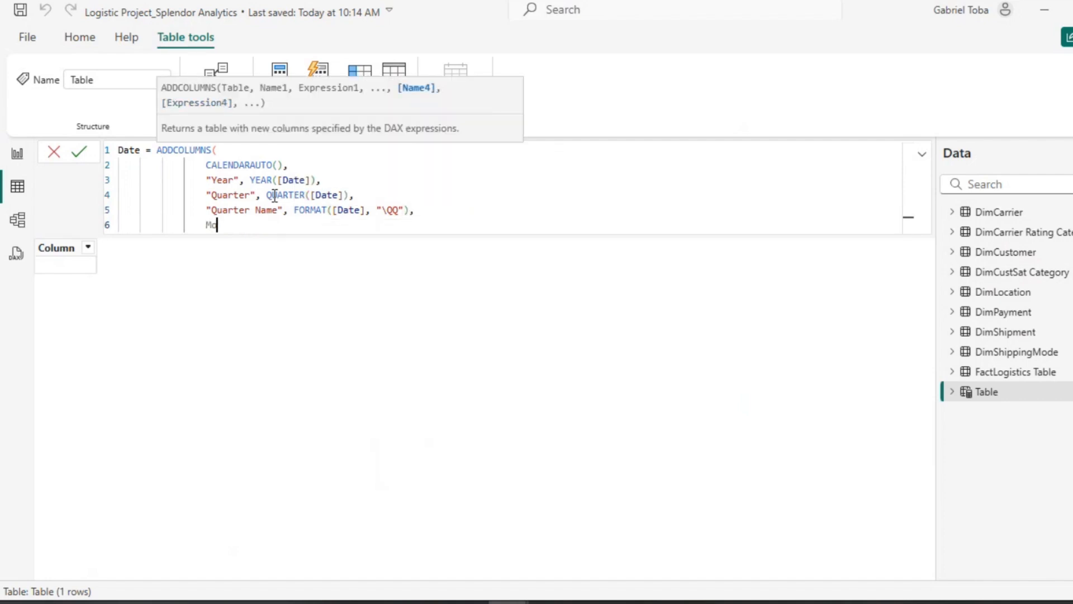
{"action": "key", "text": "BackSpace"}
{"action": "key", "text": "BackSpace"}
{"action": "key", "text": "BackSpace"}
{"action": "key", "text": "BackSpace"}
{"action": "key", "text": "BackSpace"}
{"action": "type", "text": "\"Month\", "}
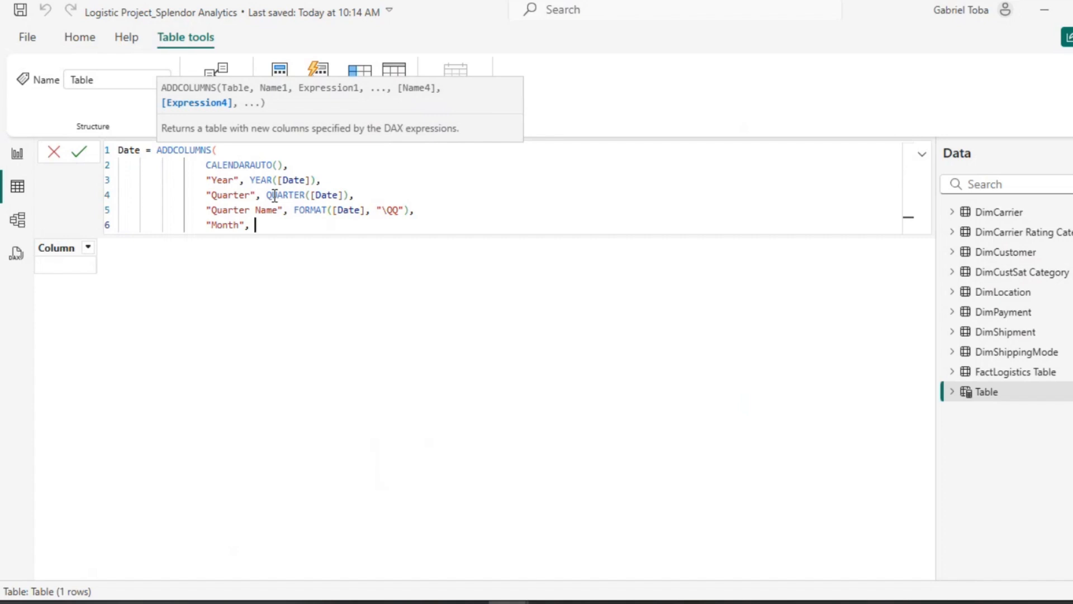
{"action": "type", "text": "mont"}
{"action": "key", "text": "Tab"}
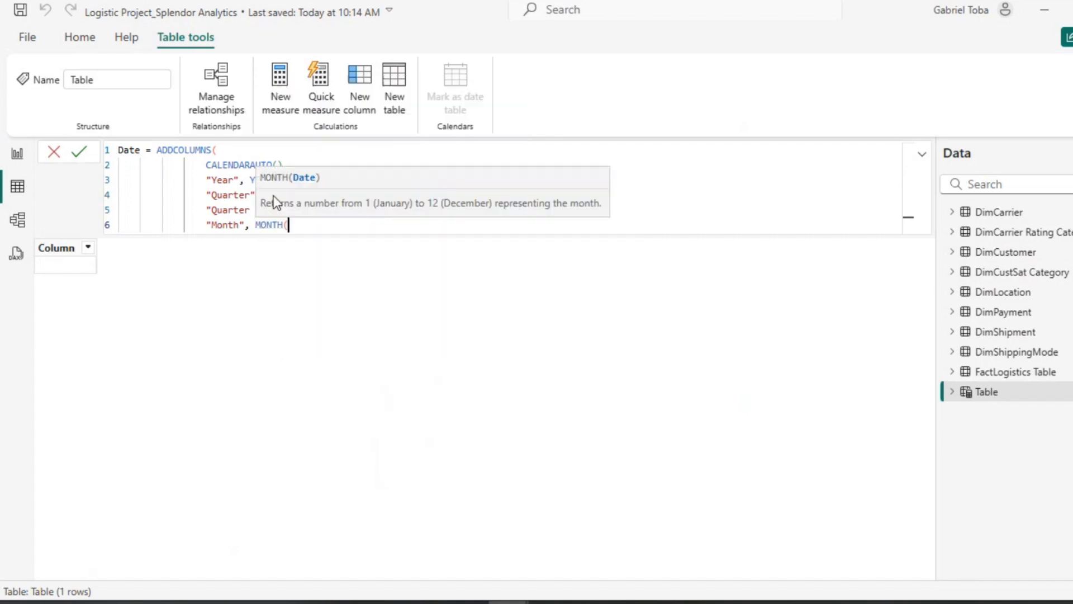
{"action": "type", "text": "[Date]),"}
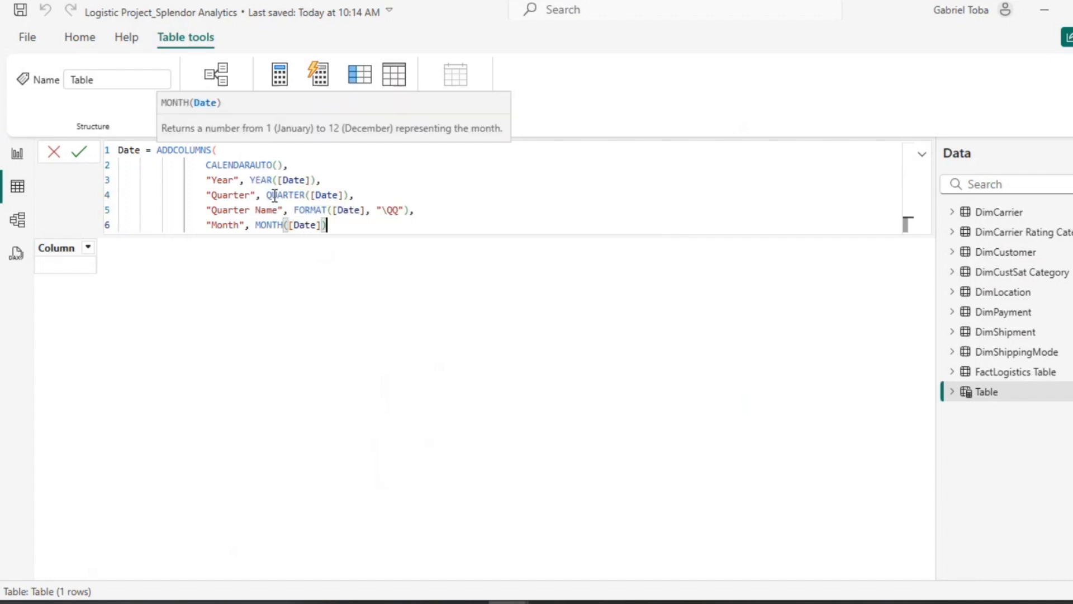
{"action": "key", "text": "shift+Return"}
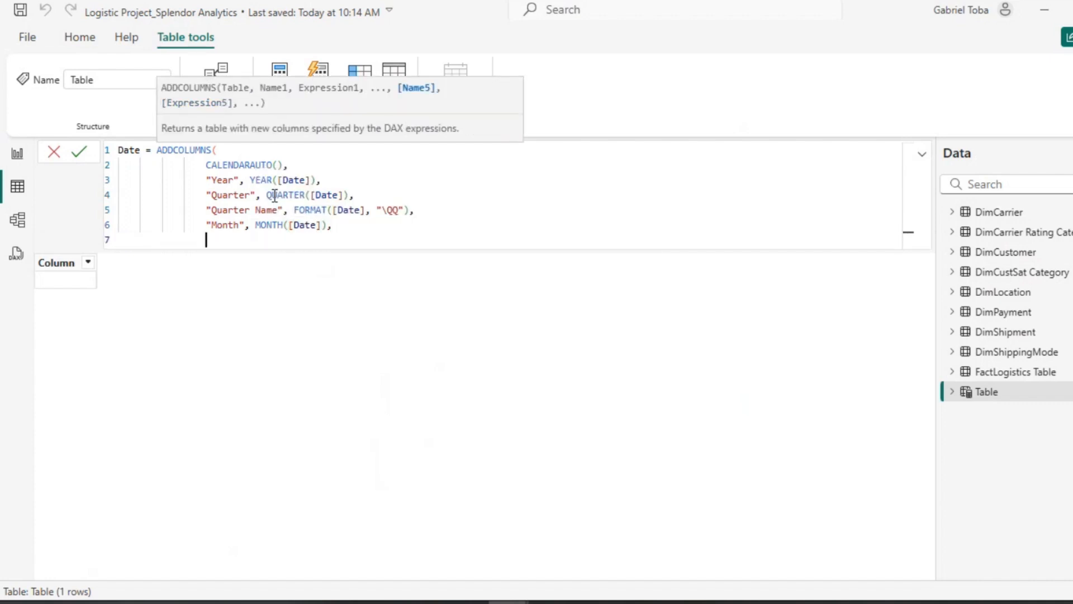
Step: Add a "Month Name" column computed with FORMAT([Date], "mmmm")
{"action": "type", "text": "\"Month Name\", form"}
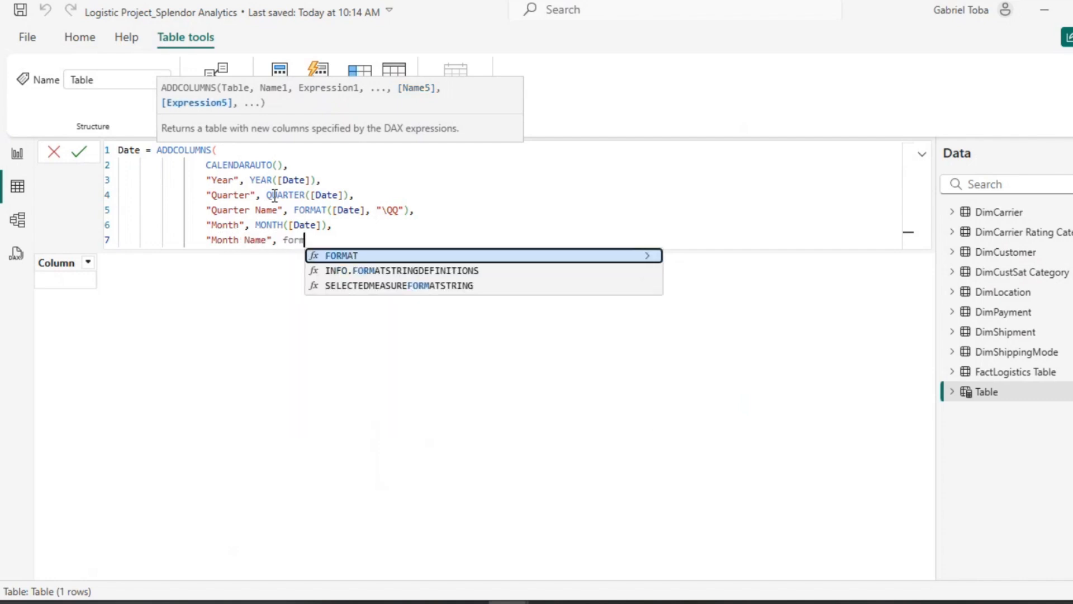
{"action": "key", "text": "Tab"}
{"action": "type", "text": "["}
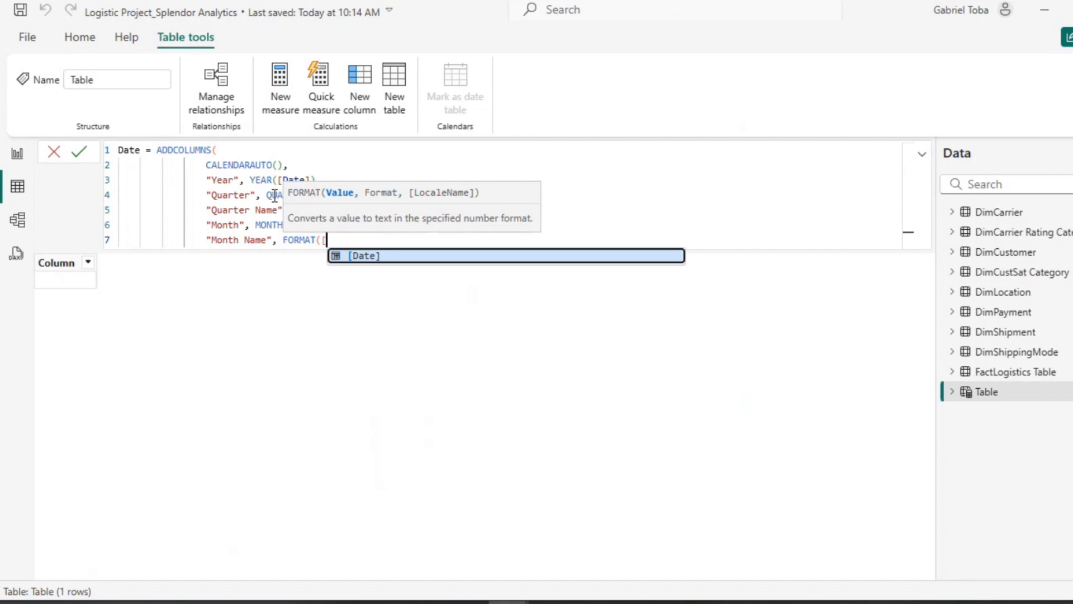
{"action": "key", "text": "Tab"}
{"action": "type", "text": ", \"mmm"}
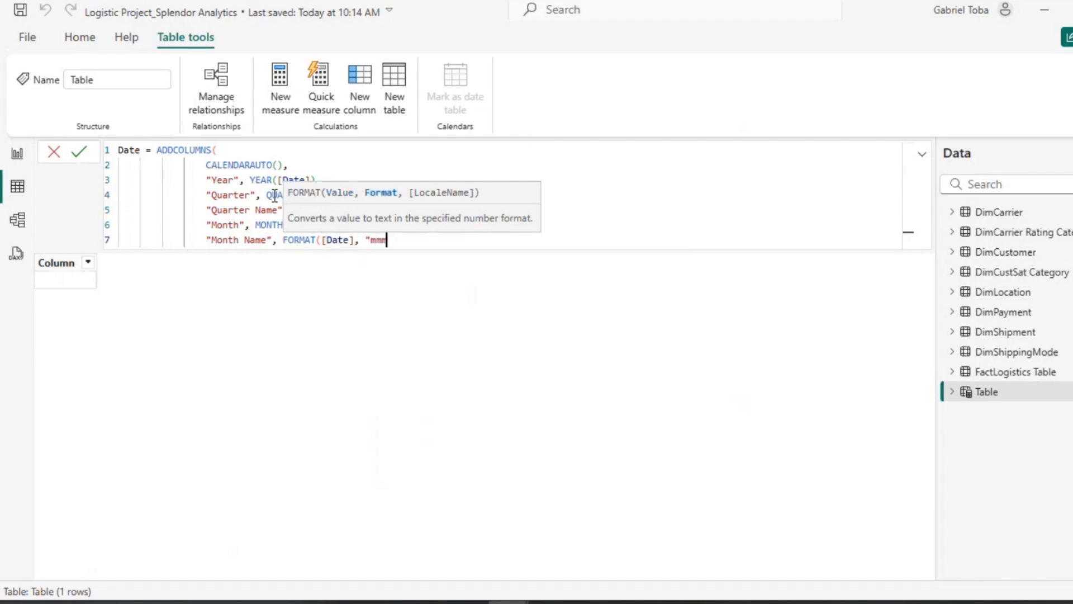
{"action": "type", "text": "m\")"}
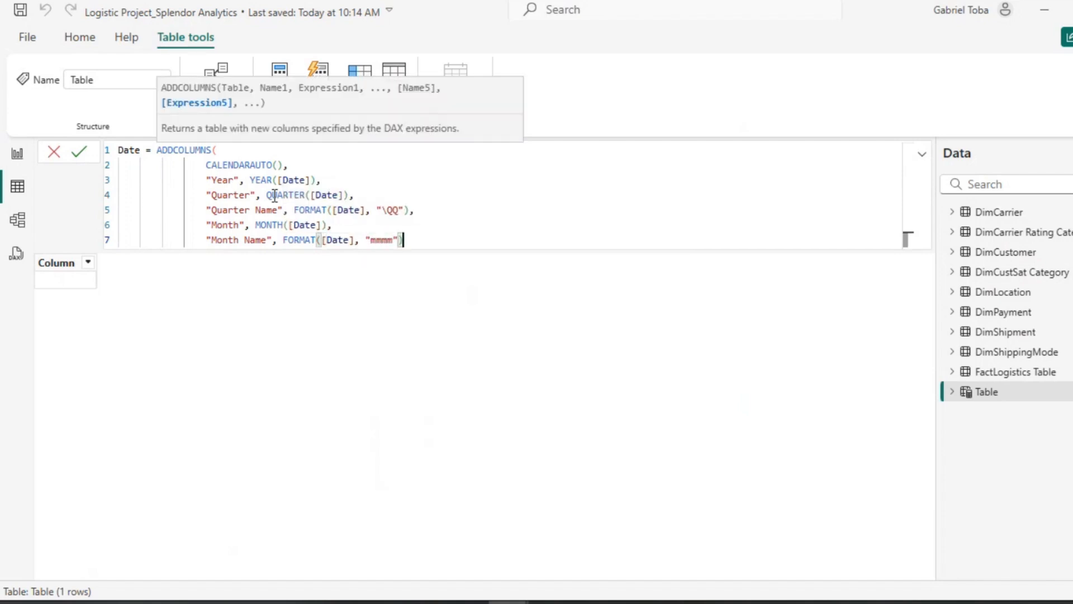
{"action": "type", "text": ","}
{"action": "key", "text": "Return"}
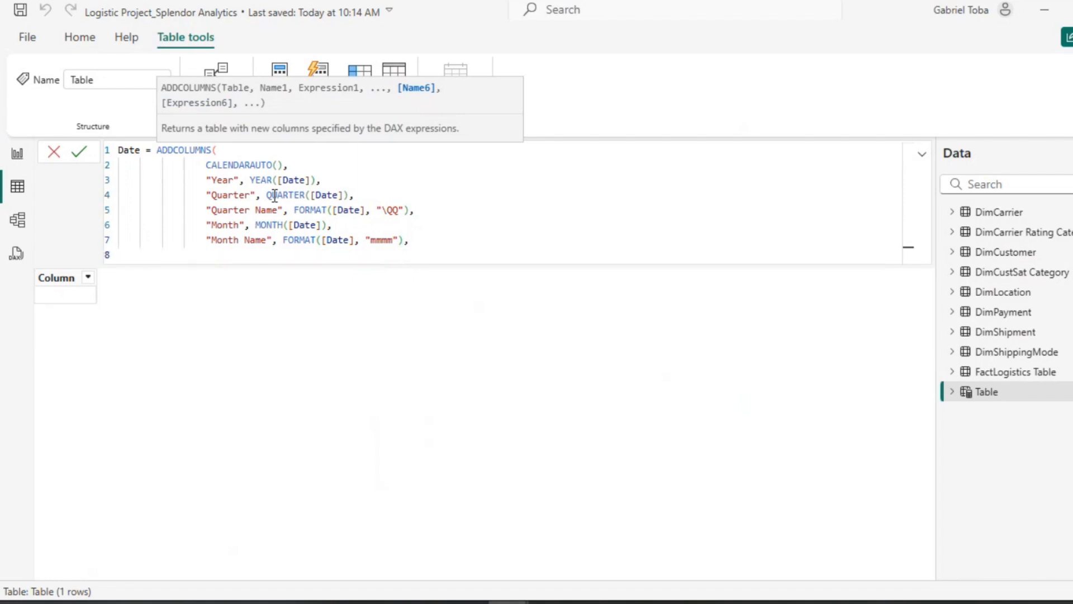
Step: Duplicate the Month Name line as a "Month Name Short" column using the format string "mmm"
{"action": "type", "text": "\""}
{"action": "key", "text": "BackSpace"}
{"action": "left_click_drag", "start_coordinate": [414, 244], "coordinate": [207, 241]}
{"action": "key", "text": "ctrl+c"}
{"action": "key", "text": "Down"}
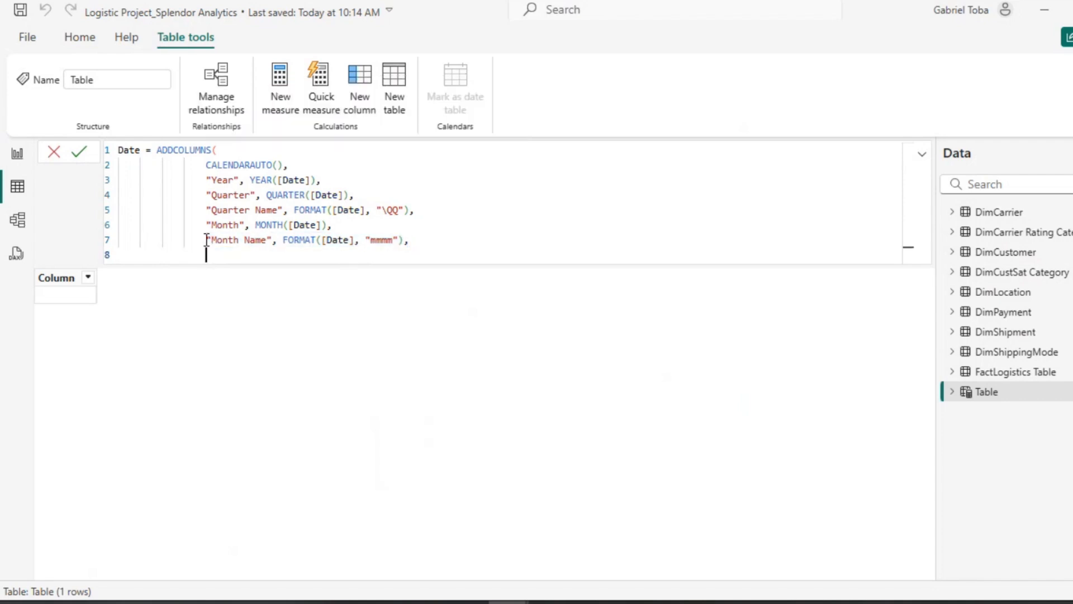
{"action": "key", "text": "ctrl+v"}
{"action": "left_click", "coordinate": [267, 255]}
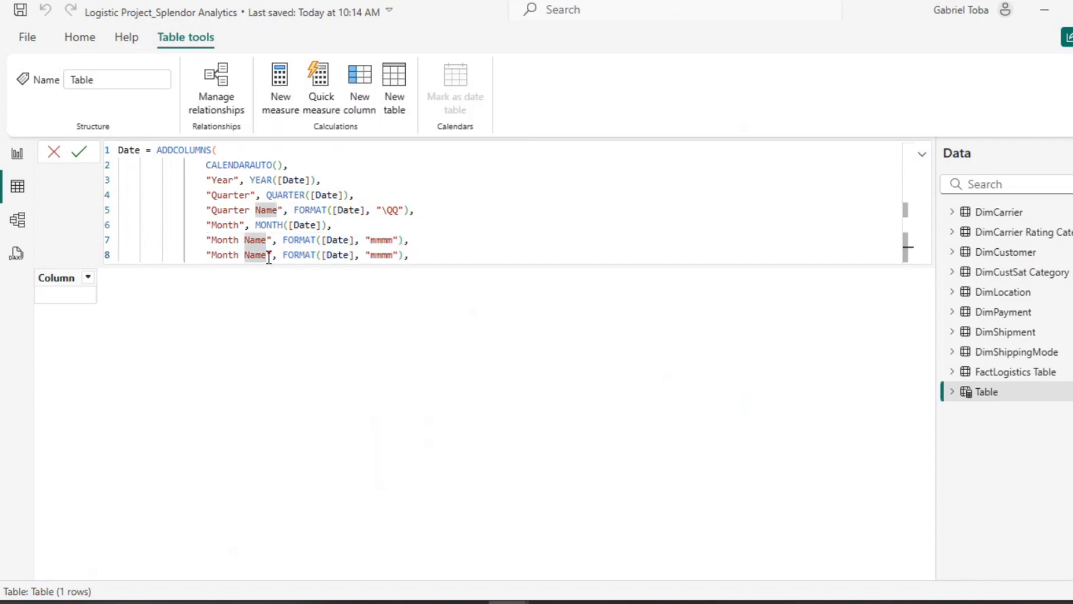
{"action": "type", "text": "Short"}
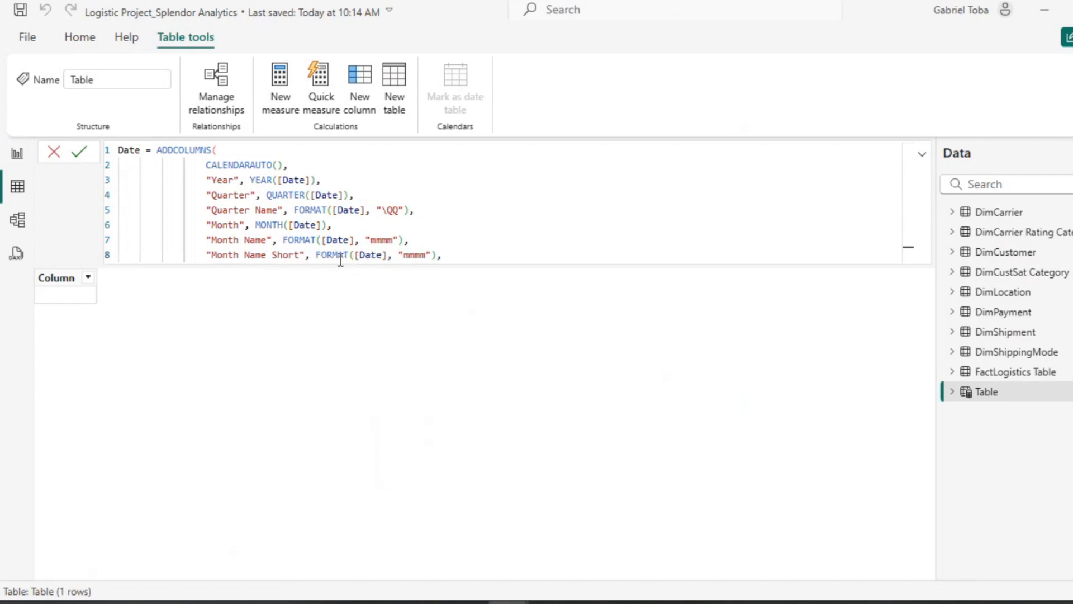
{"action": "left_click", "coordinate": [410, 255]}
{"action": "double_click", "coordinate": [410, 255]}
{"action": "key", "text": "Left"}
{"action": "key", "text": "Delete"}
{"action": "left_click", "coordinate": [443, 255]}
{"action": "key", "text": "Return"}
Step: Add a "Day" column computed with DAY([Date])
{"action": "type", "text": "\""}
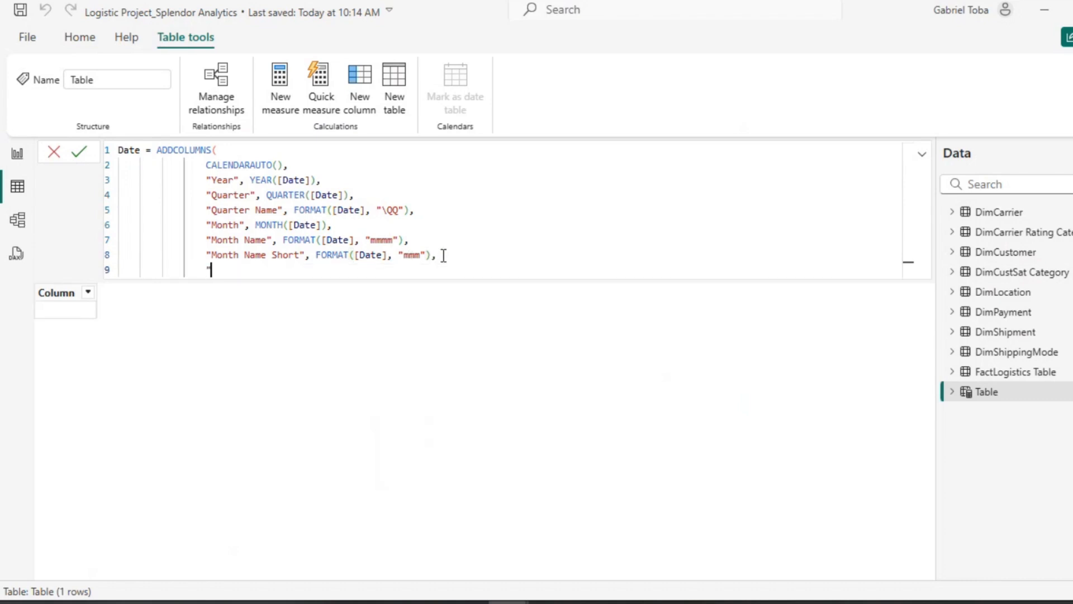
{"action": "type", "text": "Day\", D"}
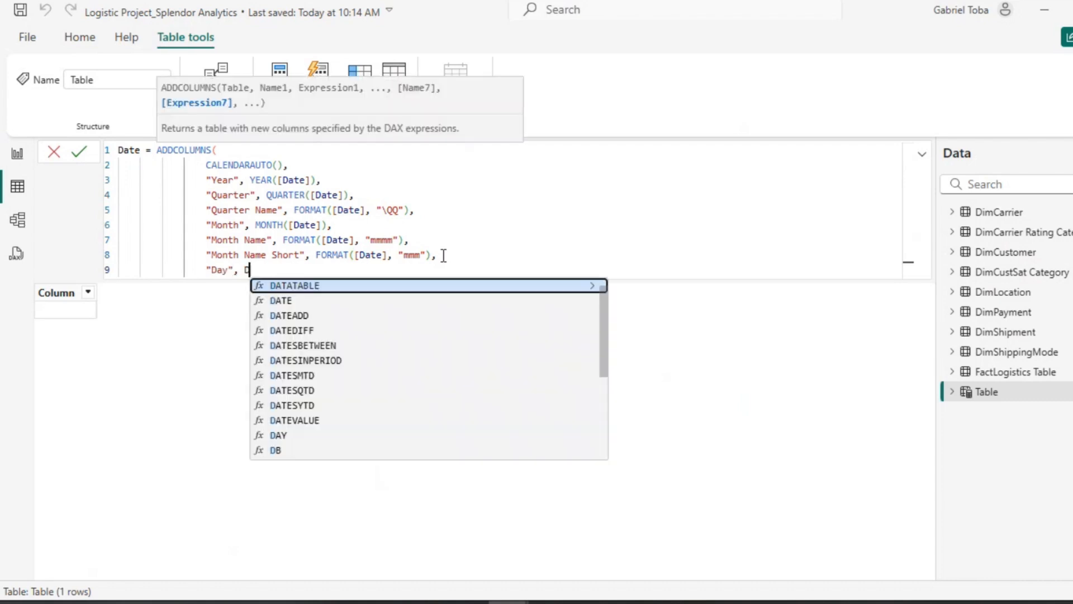
{"action": "type", "text": "AY([Date])"}
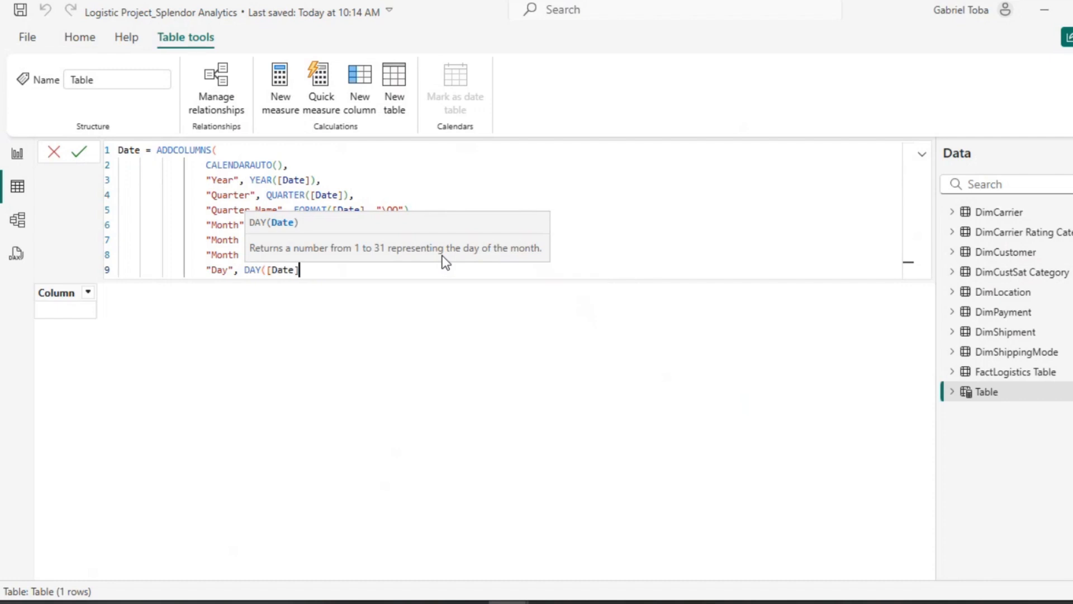
{"action": "type", "text": ","}
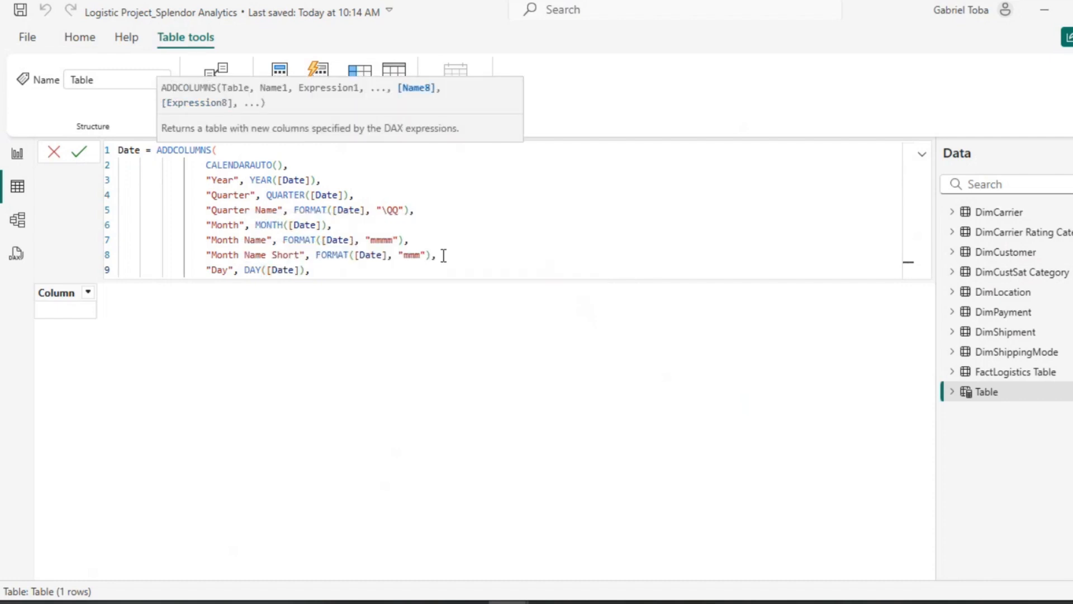
{"action": "key", "text": "shift+Return"}
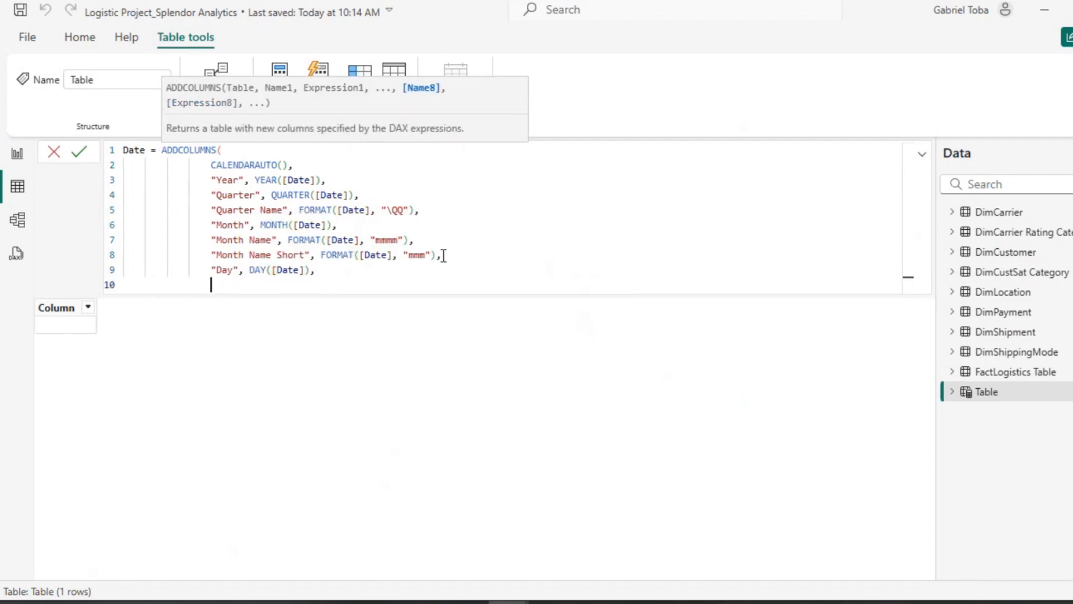
Step: Add a "Day of the Week" column computed with WEEKDAY([Date])
{"action": "type", "text": "\"Day of the wek"}
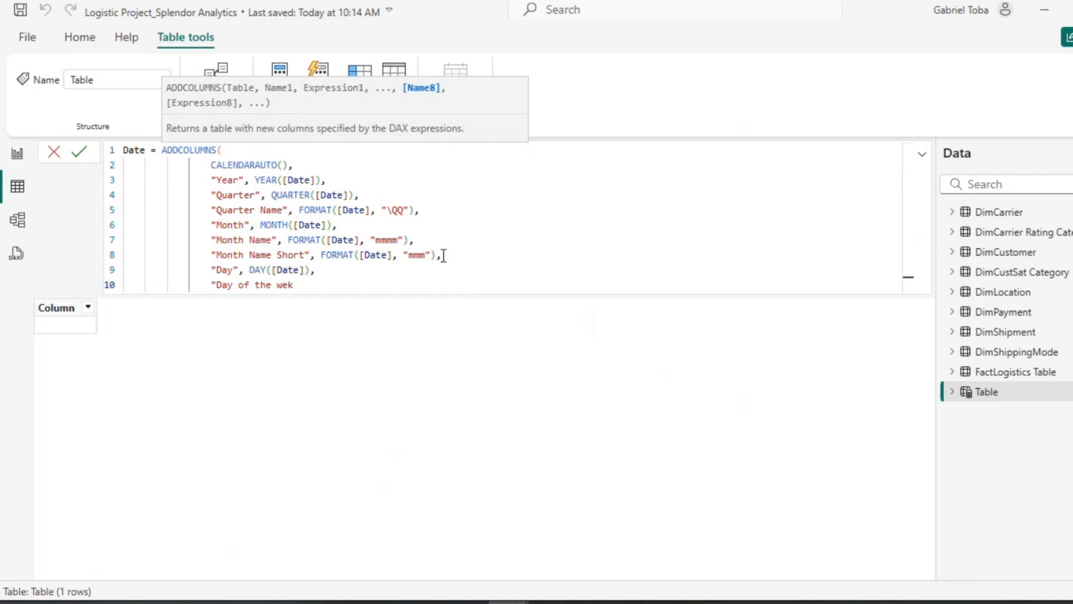
{"action": "key", "text": "BackSpace"}
{"action": "key", "text": "BackSpace"}
{"action": "key", "text": "BackSpace"}
{"action": "type", "text": "Week\", wee"}
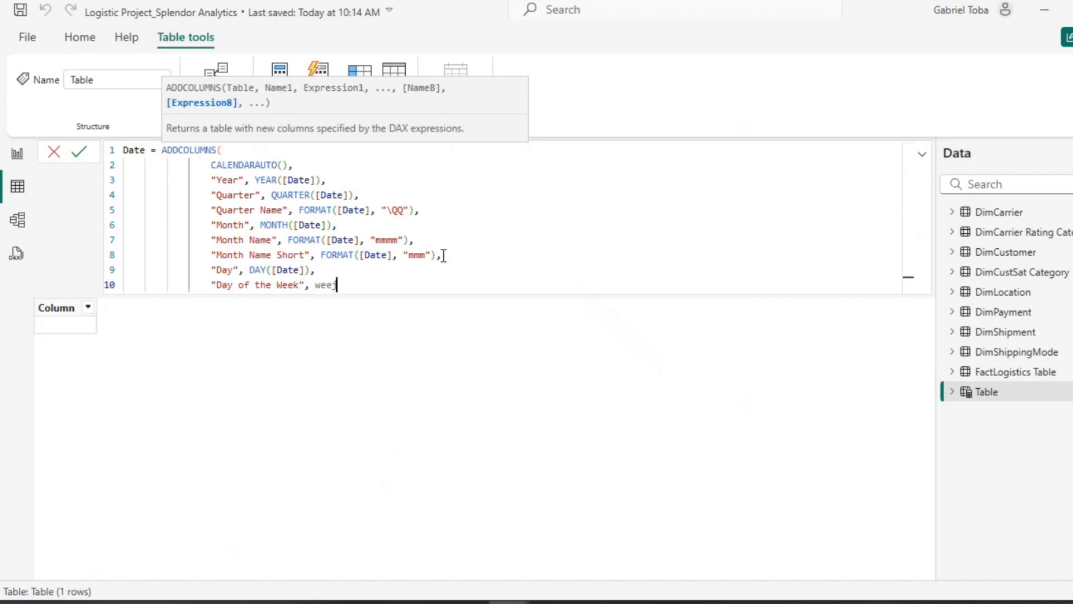
{"action": "key", "text": "Tab"}
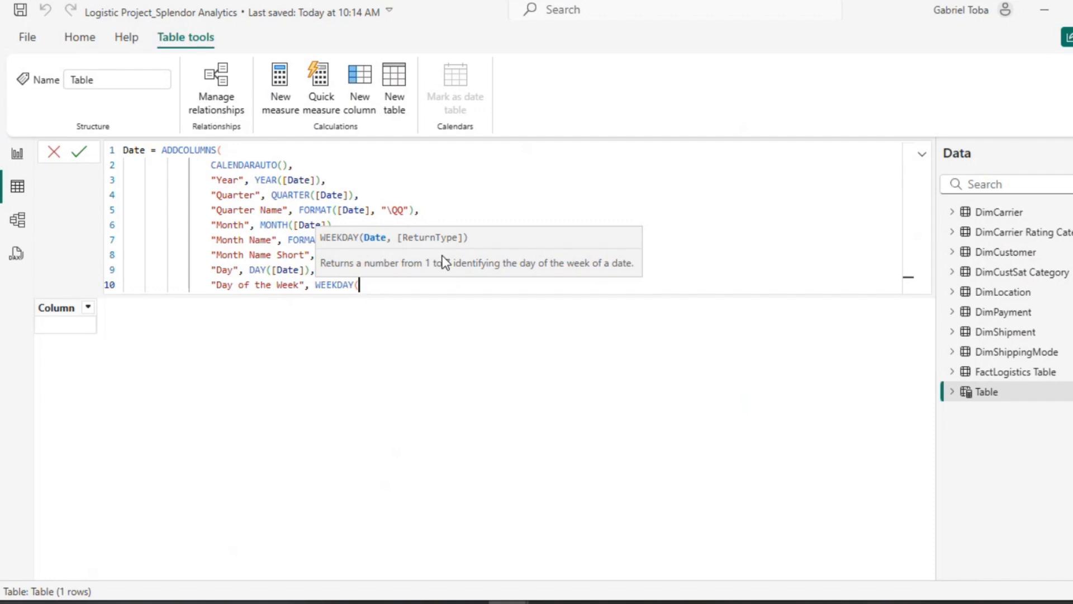
{"action": "type", "text": "["}
{"action": "key", "text": "Tab"}
{"action": "type", "text": ")"}
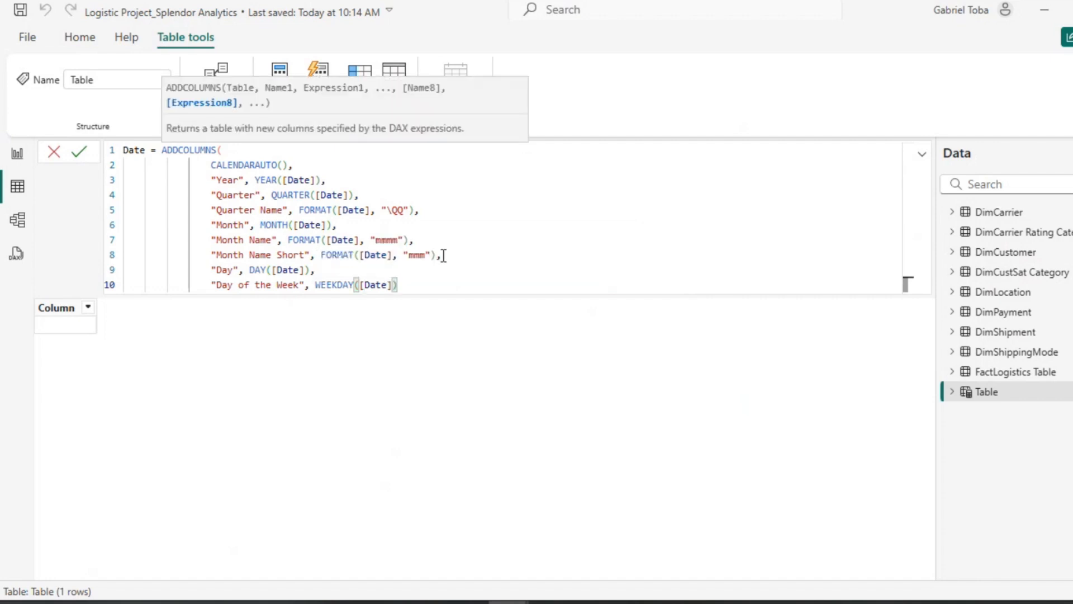
{"action": "type", "text": ","}
{"action": "key", "text": "Return"}
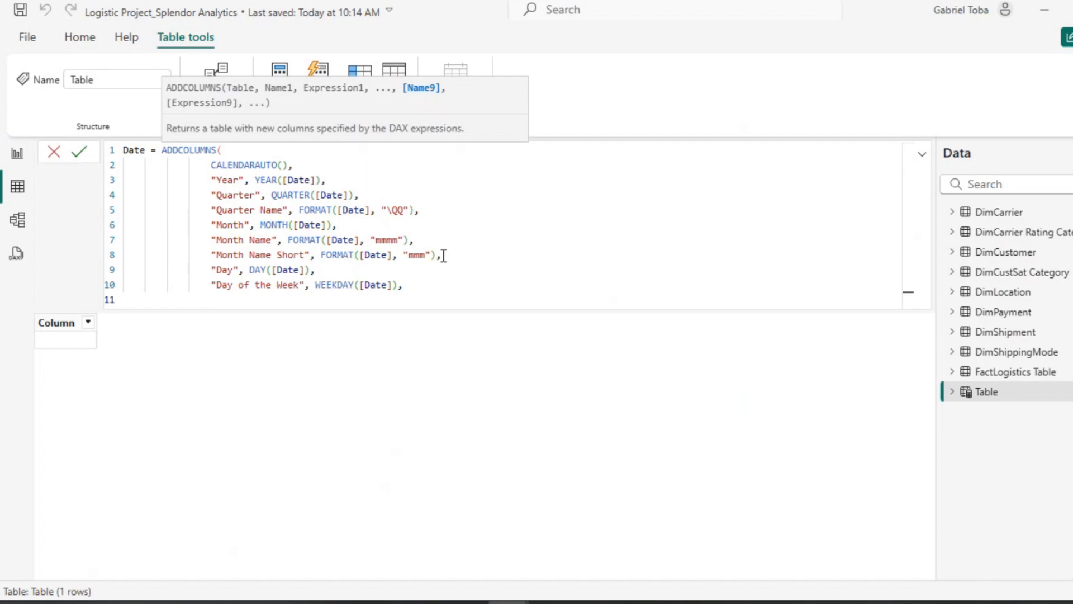
Step: Add a "Day of the Week Name" column computed with FORMAT([Date])
{"action": "type", "text": "\"Day of the week"}
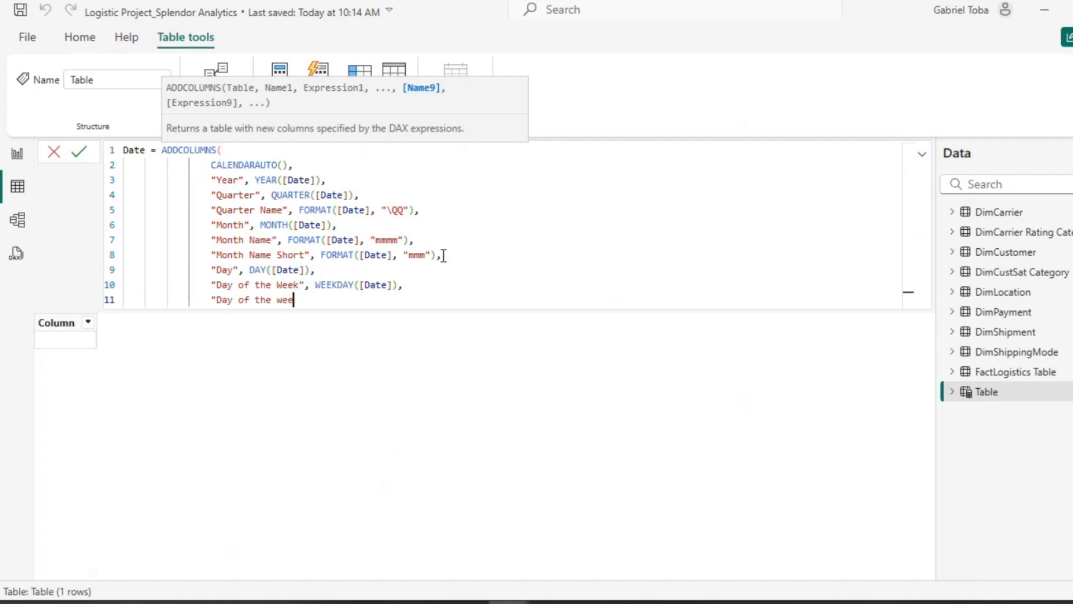
{"action": "key", "text": "BackSpace"}
{"action": "key", "text": "BackSpace"}
{"action": "key", "text": "BackSpace"}
{"action": "key", "text": "BackSpace"}
{"action": "type", "text": "Week Name\", FORMAT("}
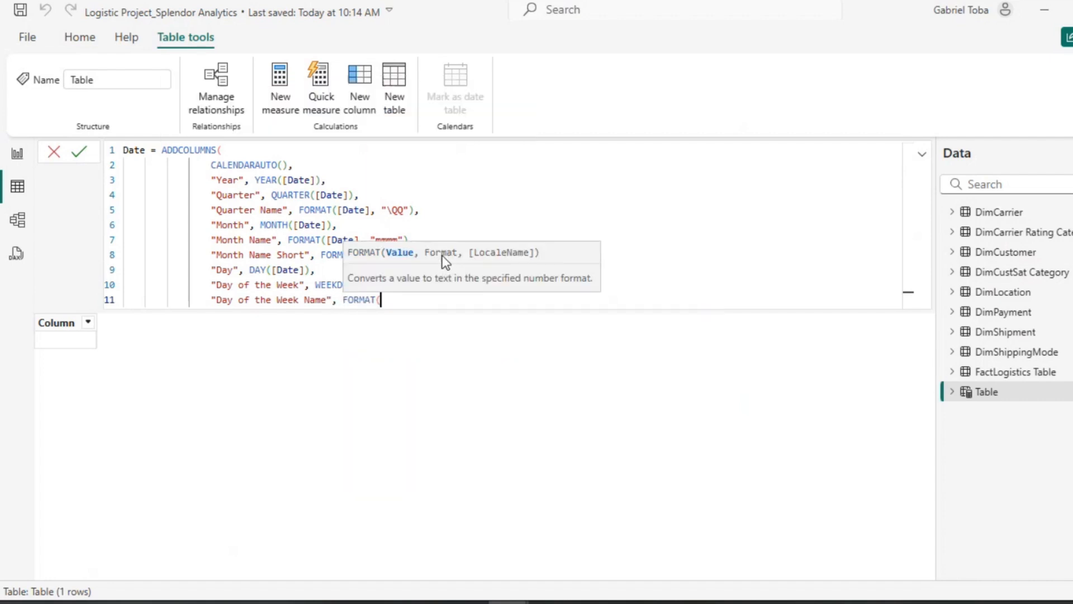
{"action": "type", "text": "["}
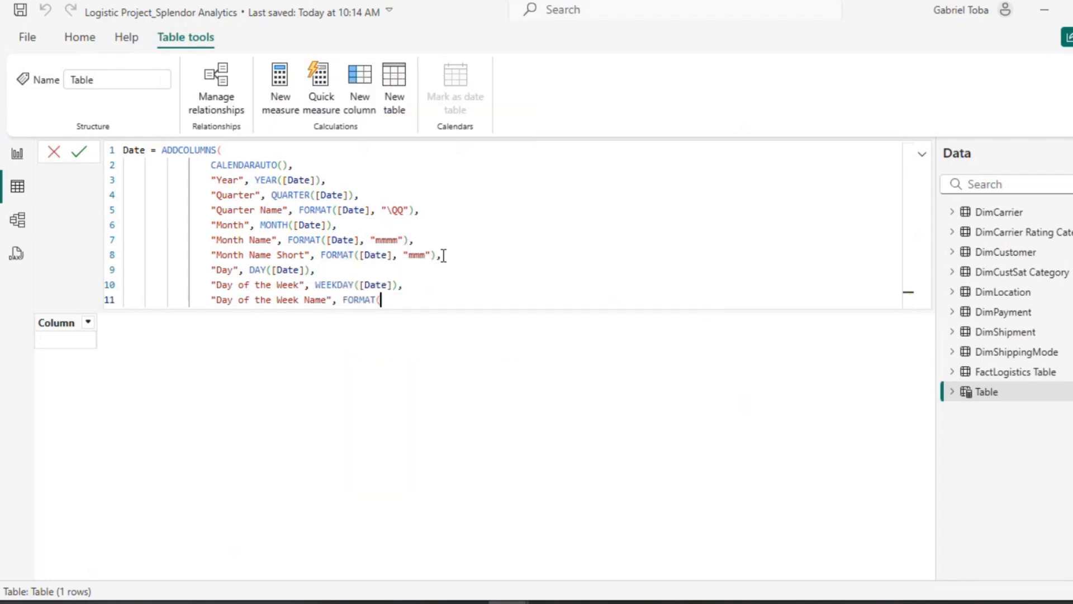
{"action": "key", "text": "Tab"}
{"action": "type", "text": "),"}
Step: Complete the Day of the Week Name column with the format string "dddd"
{"action": "key", "text": "ctrl+shift+Left"}
{"action": "key", "text": "ctrl+shift+Left"}
{"action": "key", "text": "ctrl+shift+Left"}
{"action": "key", "text": "ctrl+shift+Left"}
{"action": "key", "text": "ctrl+shift+Left"}
{"action": "key", "text": "ctrl+shift+Left"}
{"action": "key", "text": "ctrl+shift+Left"}
{"action": "key", "text": "ctrl+shift+Left"}
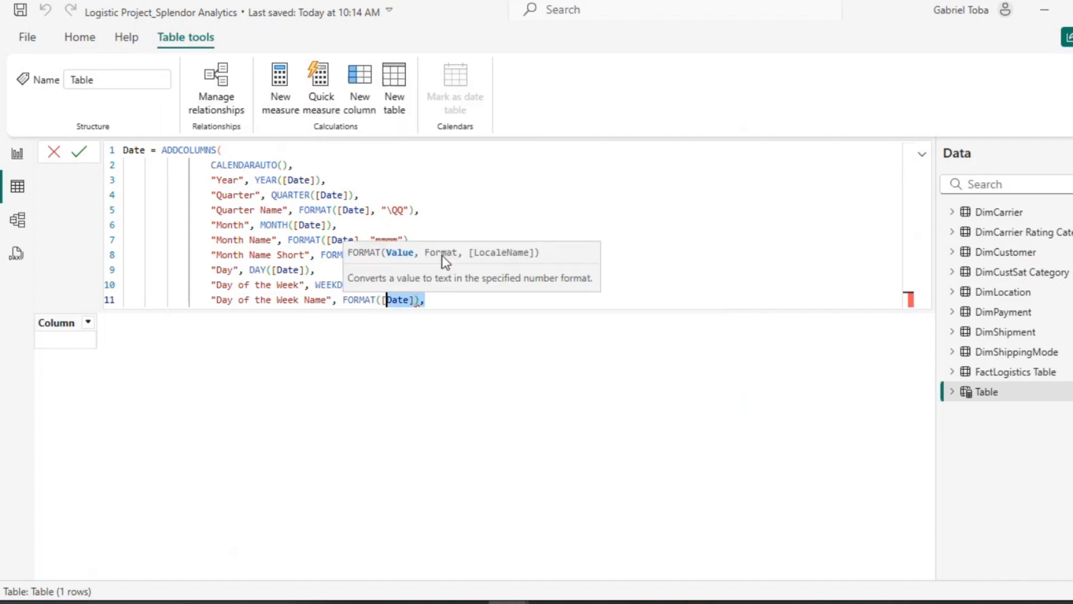
{"action": "key", "text": "ctrl+shift+Left"}
{"action": "key", "text": "ctrl+shift+Left"}
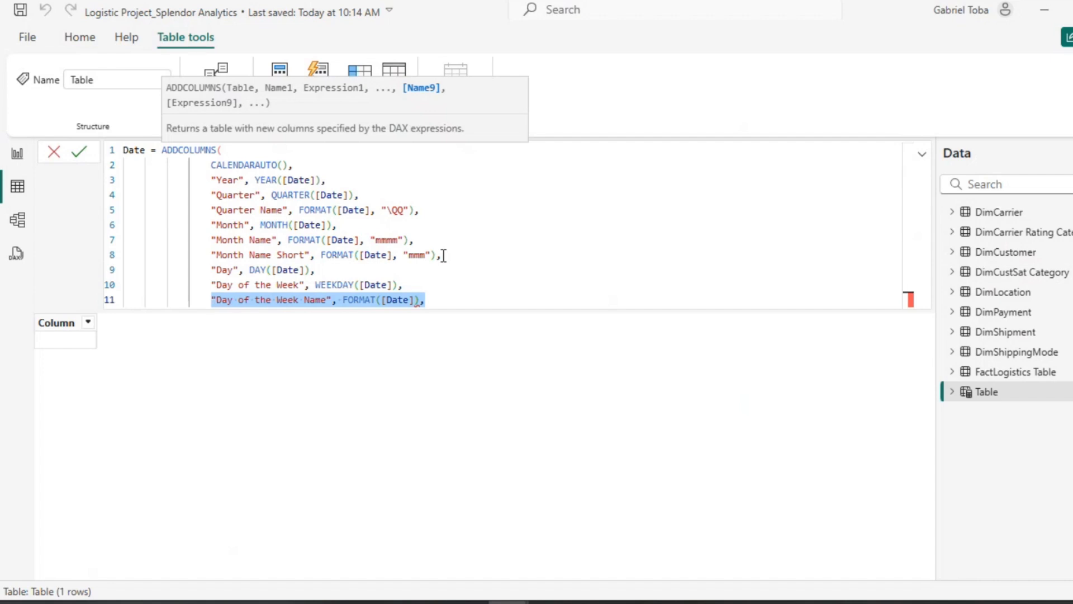
{"action": "key", "text": "End"}
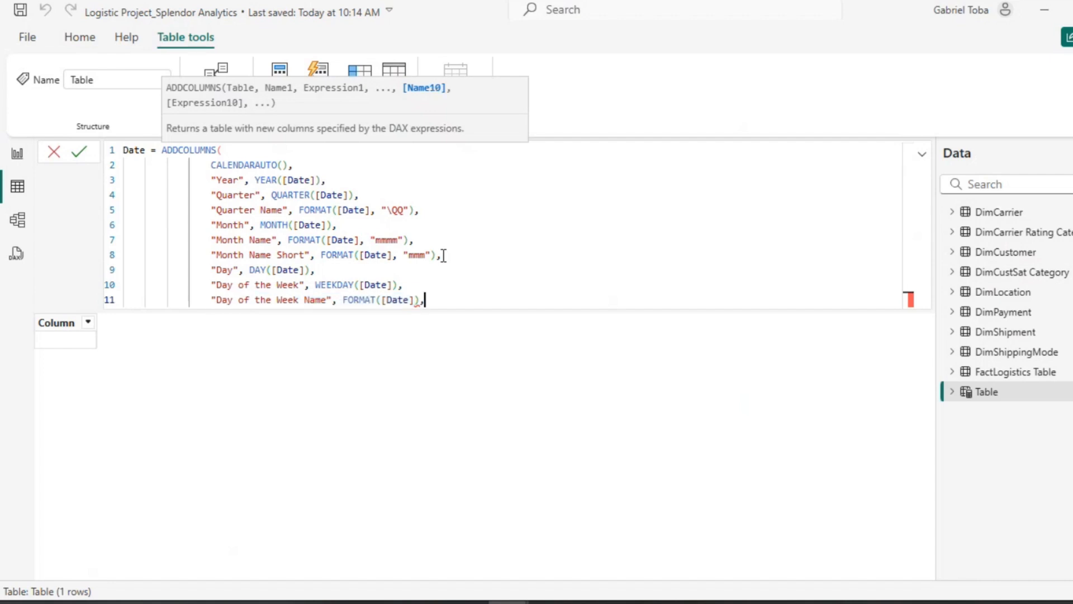
{"action": "key", "text": "Left"}
{"action": "key", "text": "Left"}
{"action": "type", "text": ","}
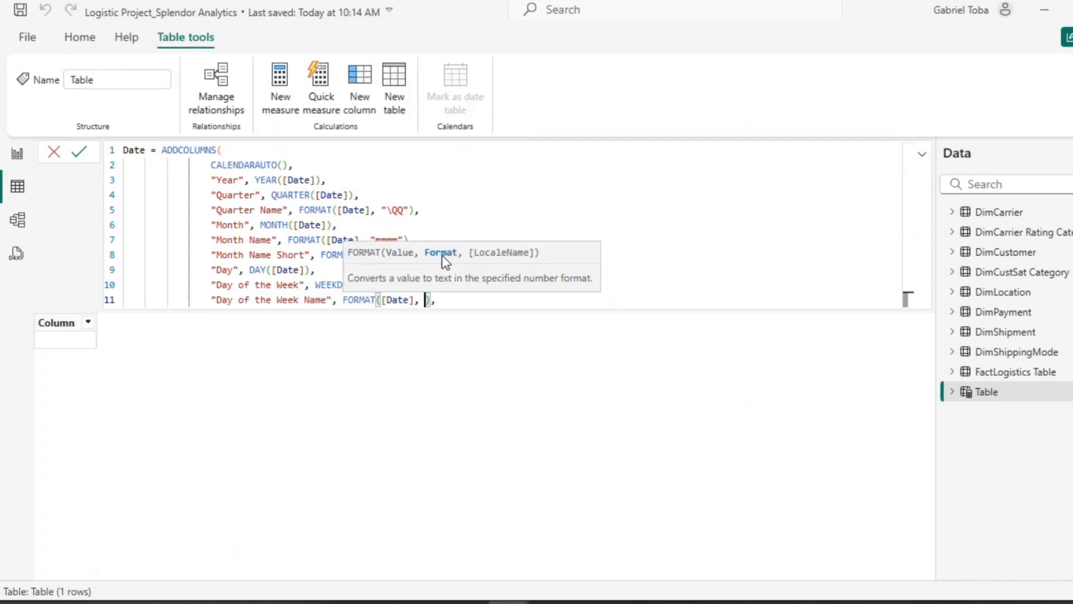
{"action": "type", "text": " \"dddd\""}
Step: Duplicate the Day of the Week Name line as a "Day of the Week Name Short" column using the format string "ddd"
{"action": "left_click", "coordinate": [478, 301]}
{"action": "key", "text": "Return"}
{"action": "type", "text": "\"Day of the Week Name\", FORMAT([Date]),"}
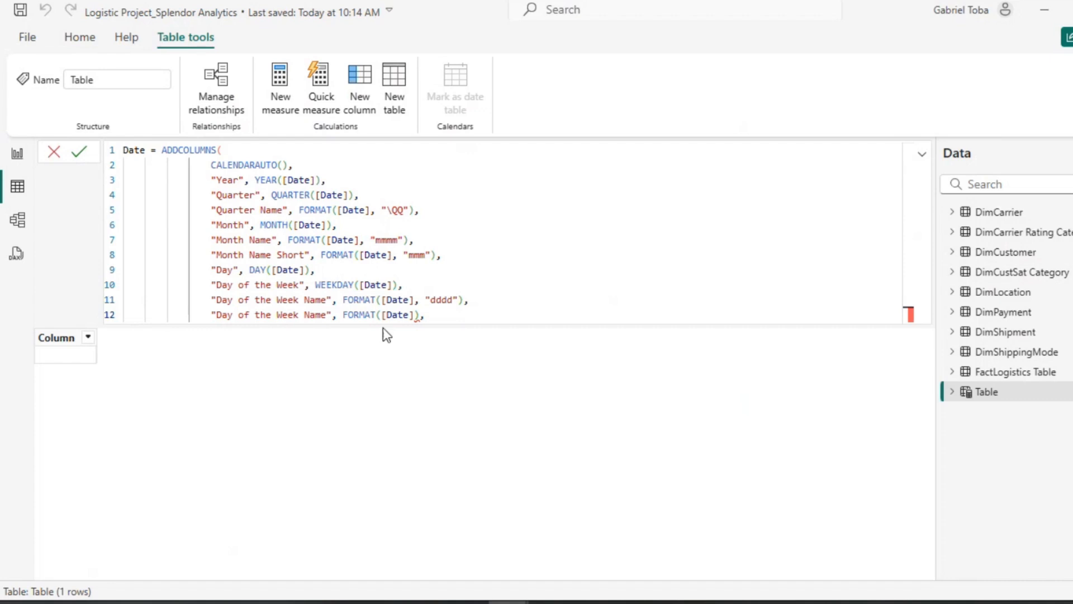
{"action": "left_click", "coordinate": [329, 315]}
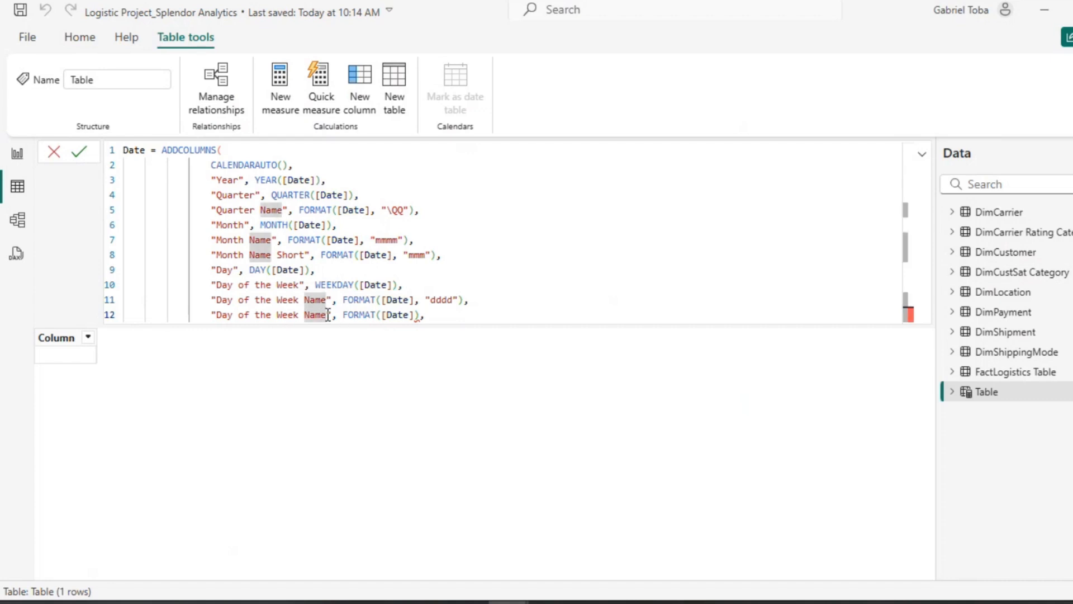
{"action": "type", "text": "Short"}
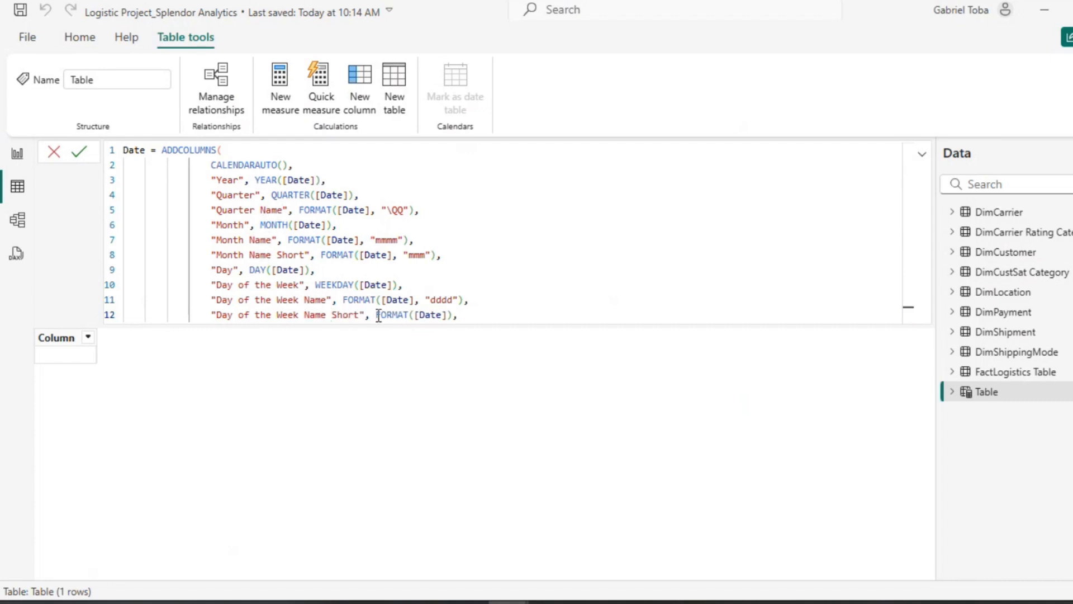
{"action": "left_click", "coordinate": [448, 314]}
{"action": "type", "text": ", \""}
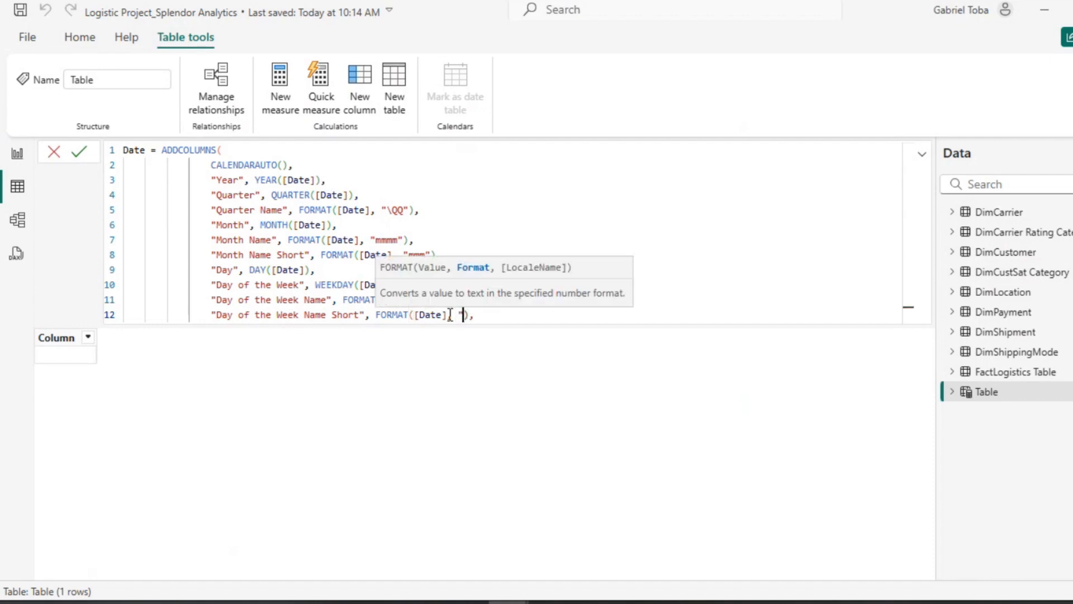
{"action": "type", "text": "ddd\""}
Step: Add a "Week of Year" column computed with WEEKNUM([Date])
{"action": "left_click", "coordinate": [509, 317]}
{"action": "key", "text": "Return"}
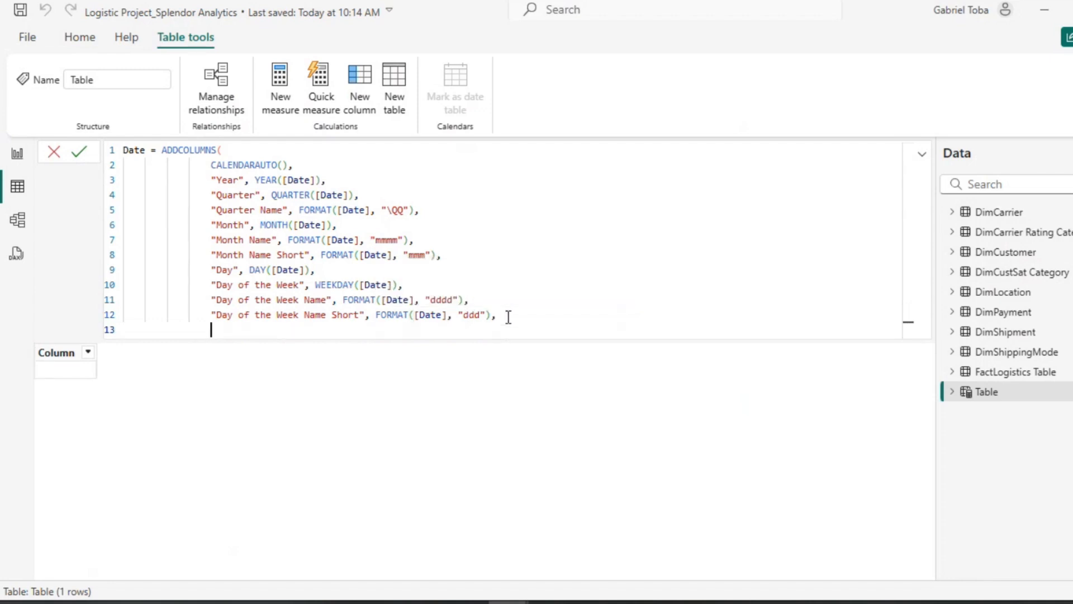
{"action": "type", "text": "\"Wee"}
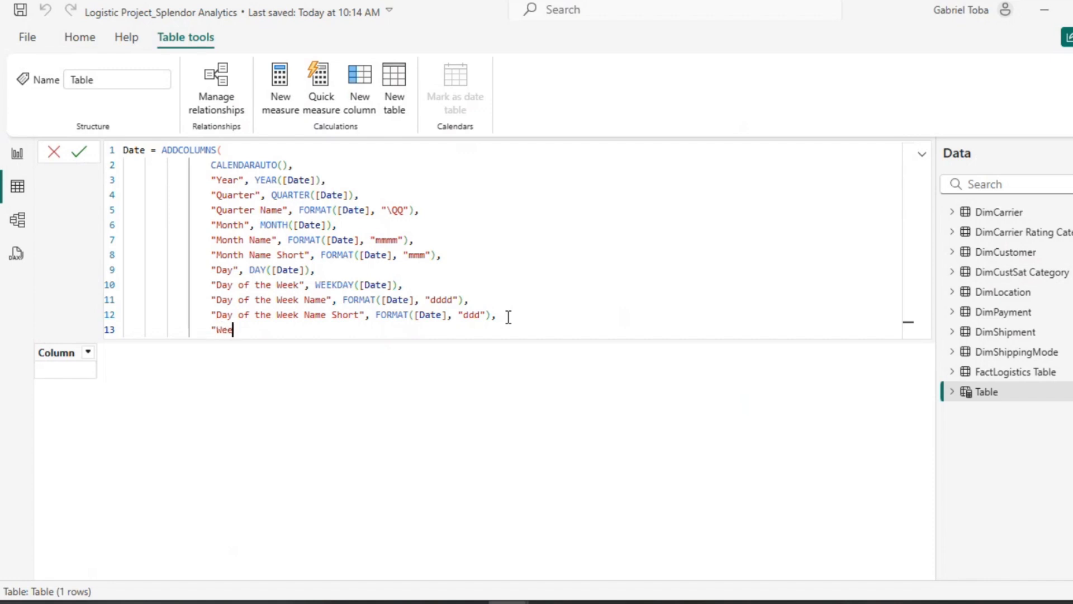
{"action": "type", "text": "k of Year\", WEEKNUM(["}
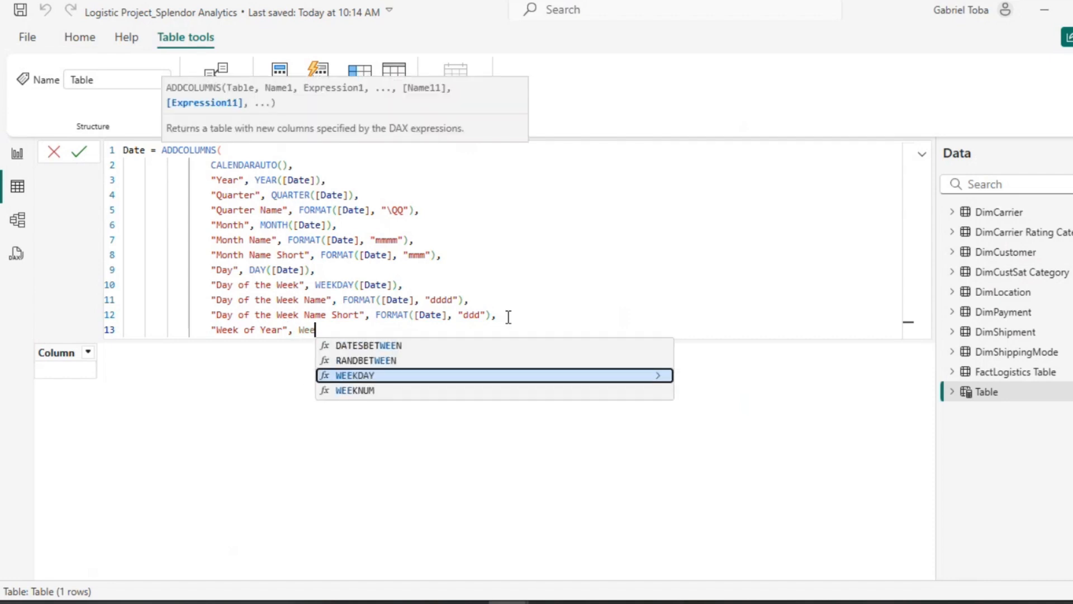
{"action": "key", "text": "Tab"}
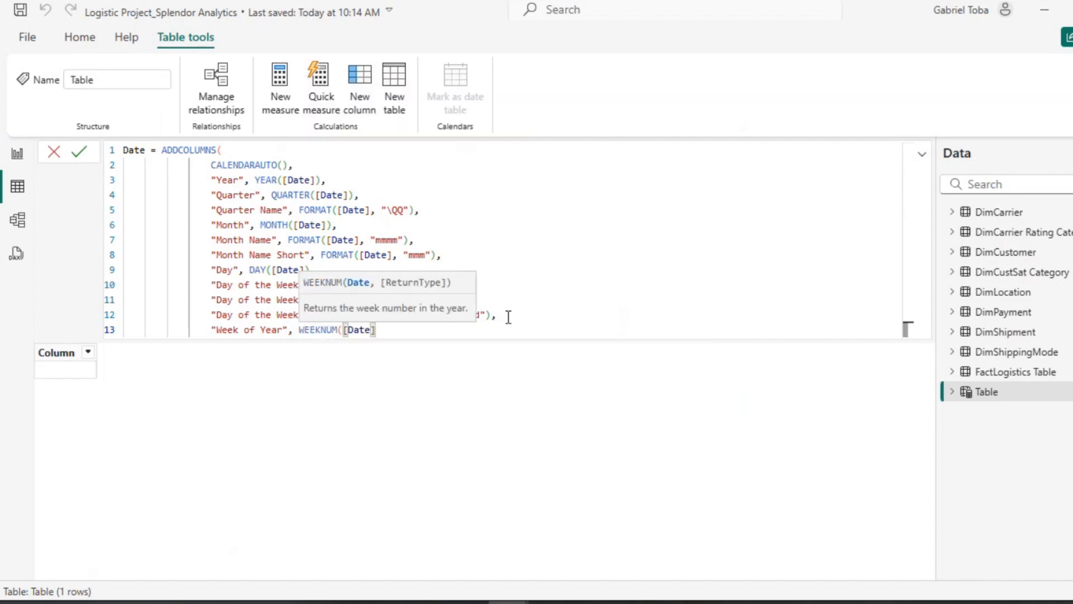
{"action": "type", "text": "),"}
{"action": "key", "text": "shift+Return"}
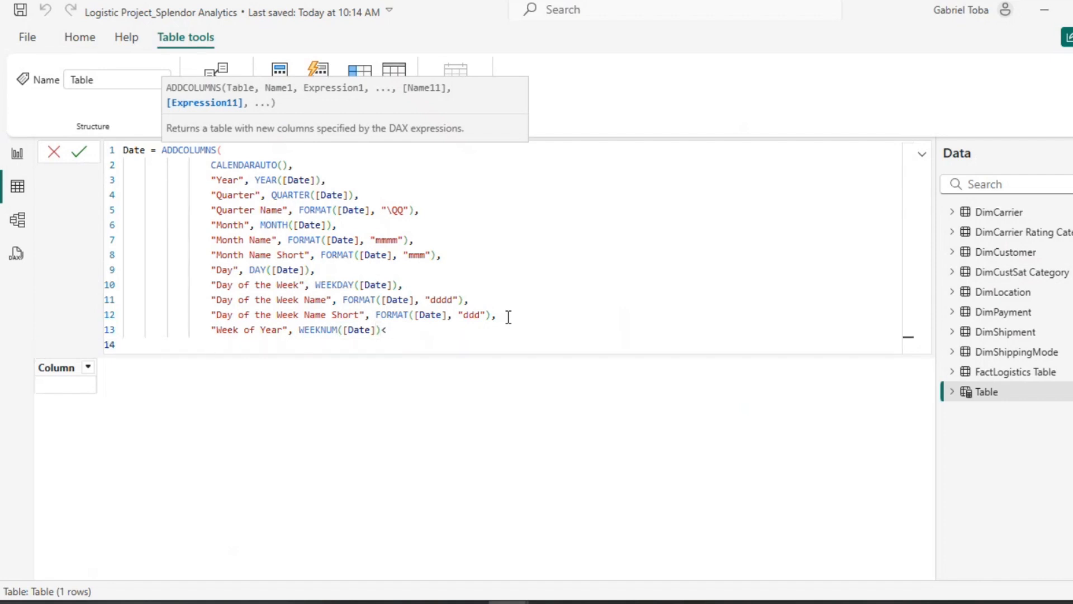
Step: Start a new column named "Weekend ?" and correct the comma ending the Week of Year line
{"action": "type", "text": "\"Wee"}
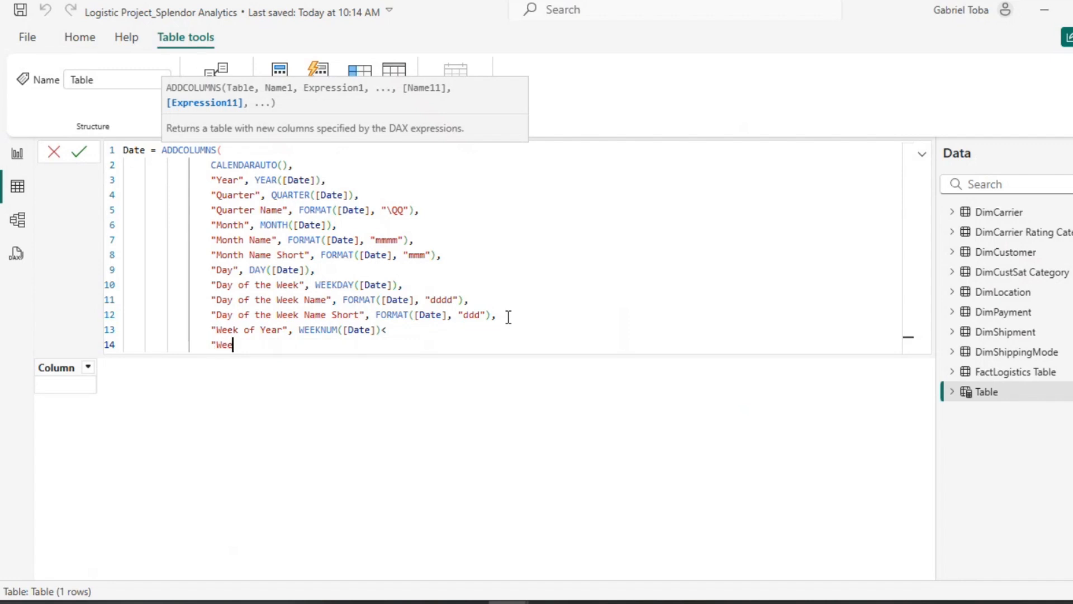
{"action": "type", "text": "kend ?\", i"}
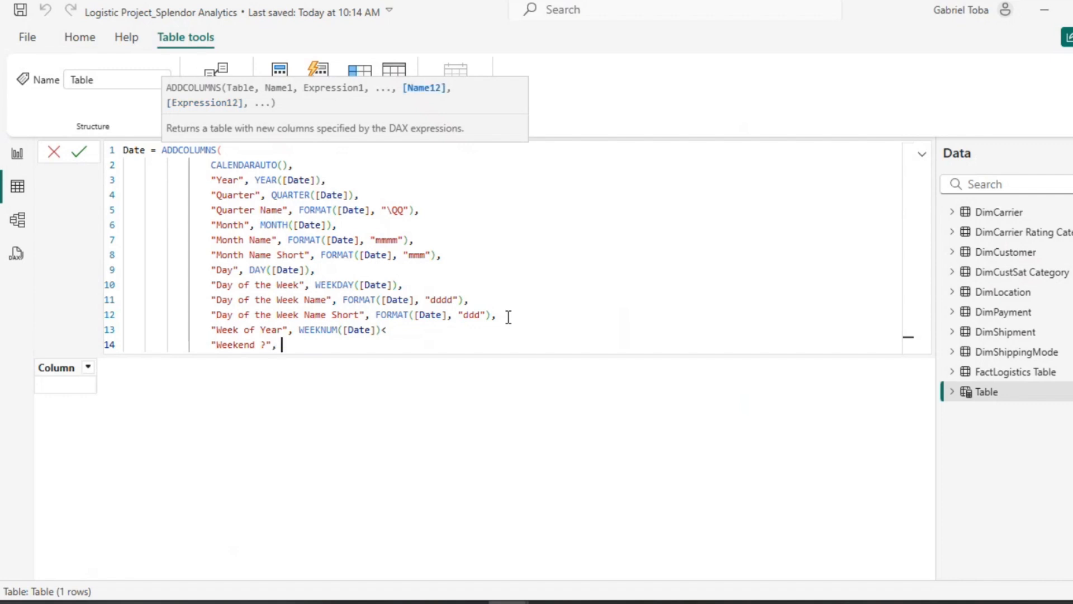
{"action": "key", "text": "BackSpace"}
{"action": "left_click", "coordinate": [391, 329]}
{"action": "key", "text": "BackSpace"}
{"action": "type", "text": ","}
Step: Define Weekend ? as IF(WEEKDAY([Date]) IN {1, 7}, TRUE, FALSE) and commit the Date table formula
{"action": "left_click", "coordinate": [338, 348]}
{"action": "type", "text": "IF("}
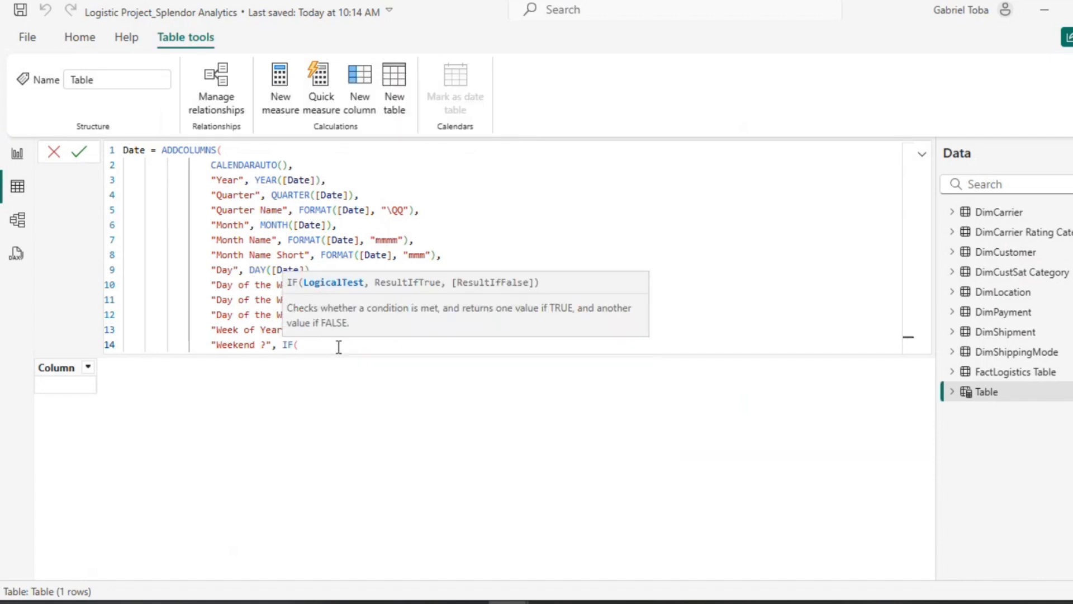
{"action": "type", "text": "WEEKDAY("}
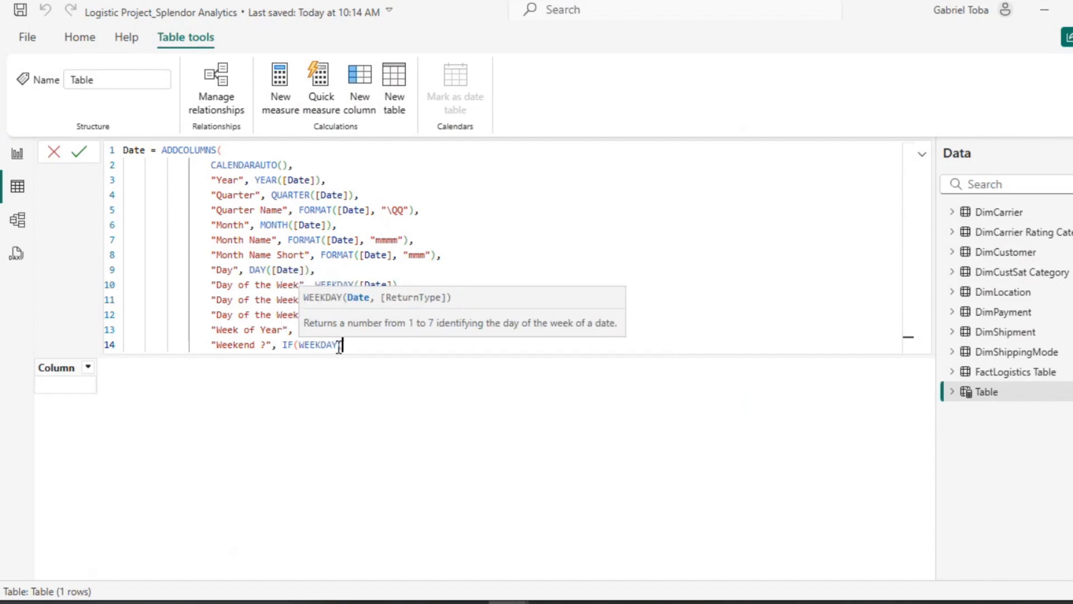
{"action": "type", "text": "[Date])"}
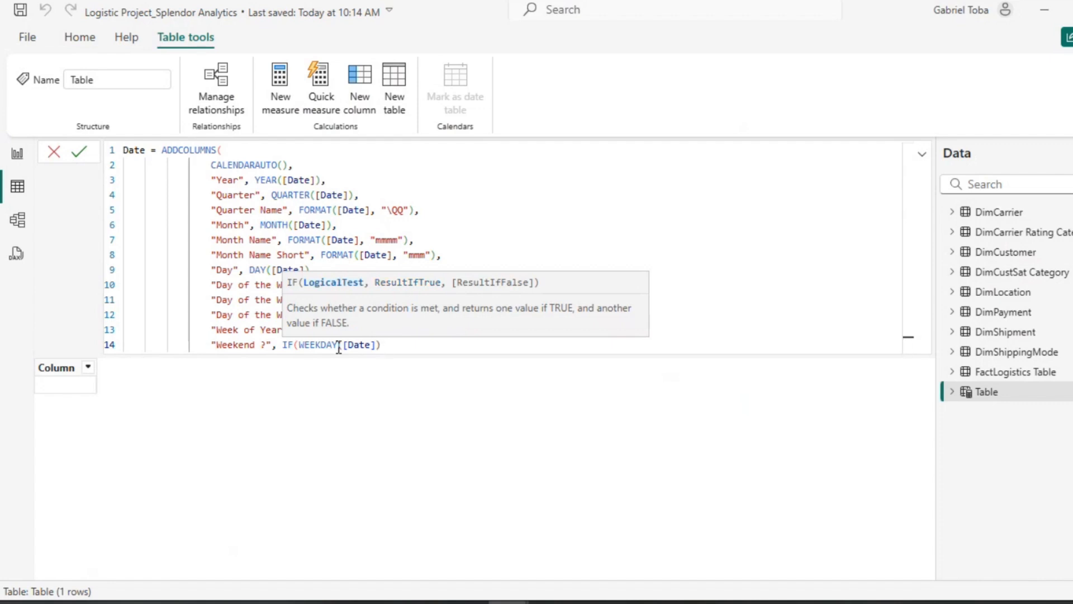
{"action": "type", "text": " IN {1, 7}, "}
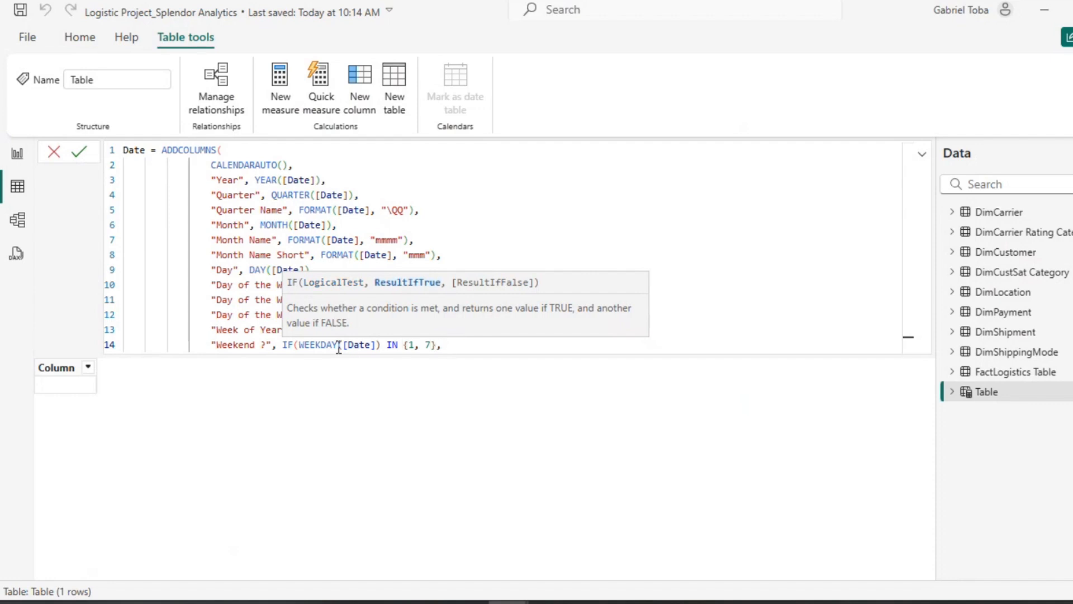
{"action": "type", "text": "True"}
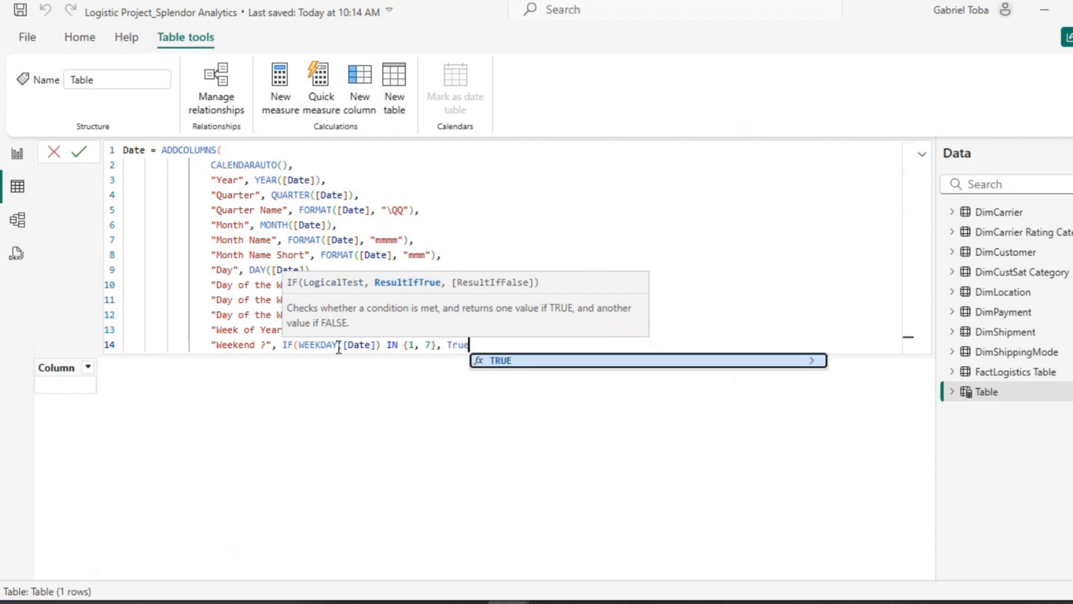
{"action": "key", "text": "BackSpace"}
{"action": "key", "text": "BackSpace"}
{"action": "key", "text": "BackSpace"}
{"action": "type", "text": "rue"}
{"action": "key", "text": "Tab"}
{"action": "type", "text": ", FALSE)"}
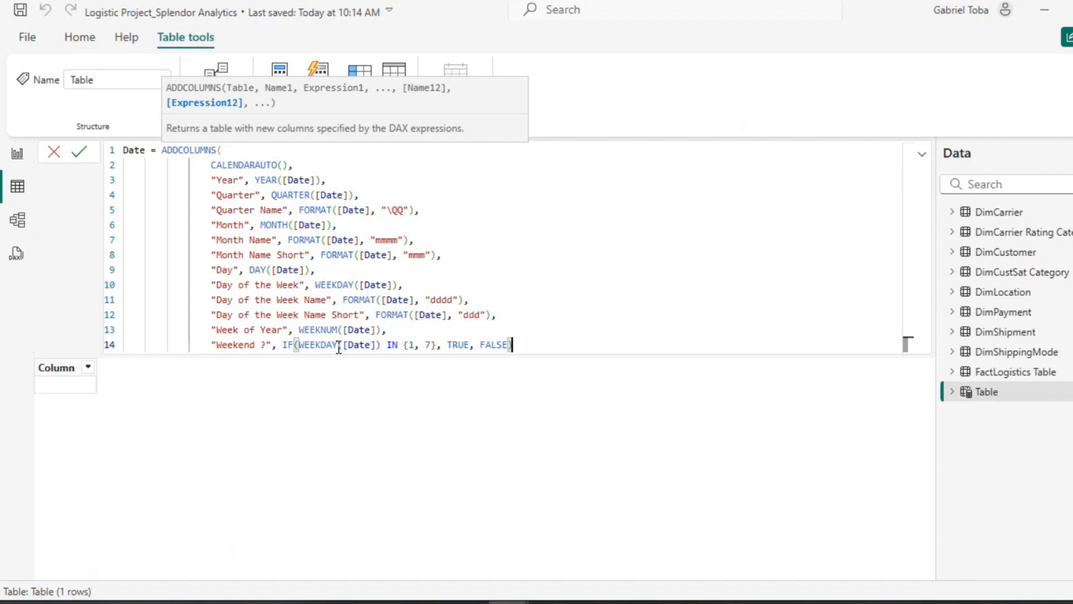
{"action": "key", "text": "Return"}
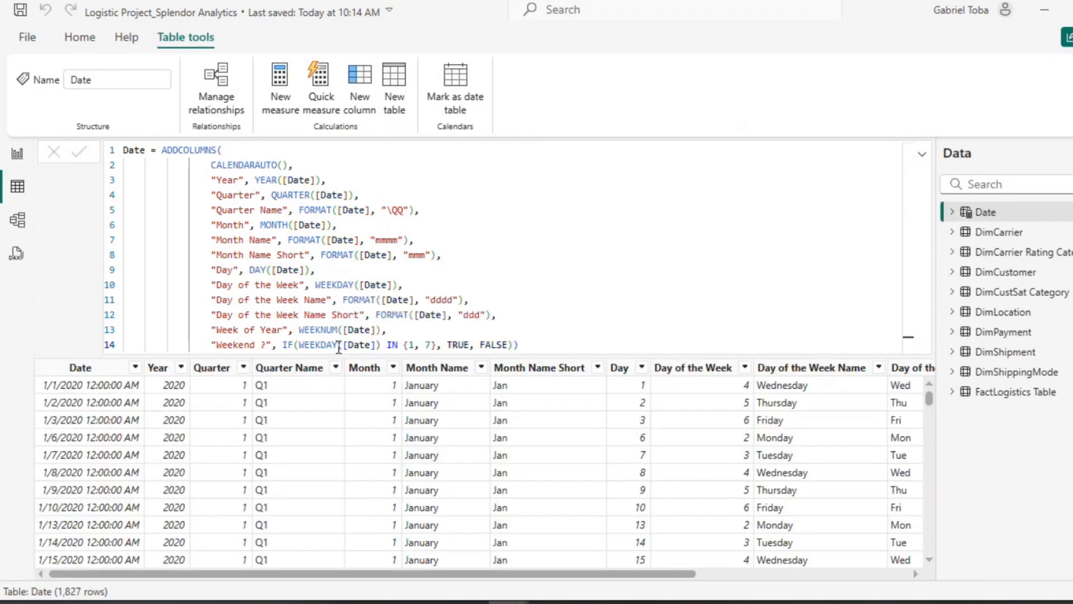
Step: Mark the Date table as a date table using its Date column
{"action": "left_click", "coordinate": [451, 84]}
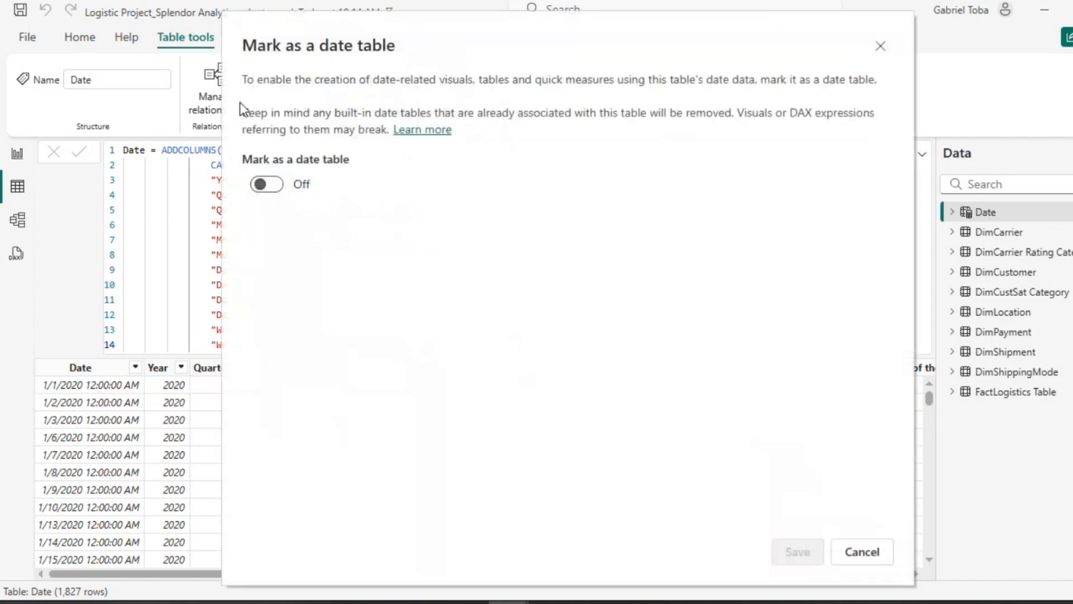
{"action": "left_click", "coordinate": [275, 186]}
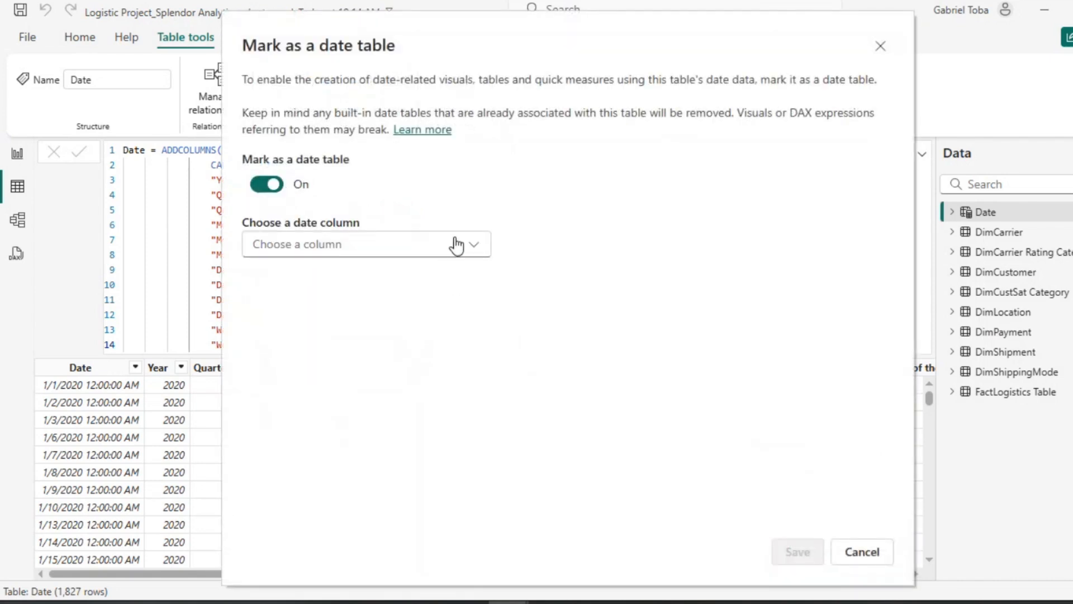
{"action": "left_click", "coordinate": [476, 250]}
{"action": "left_click", "coordinate": [296, 275]}
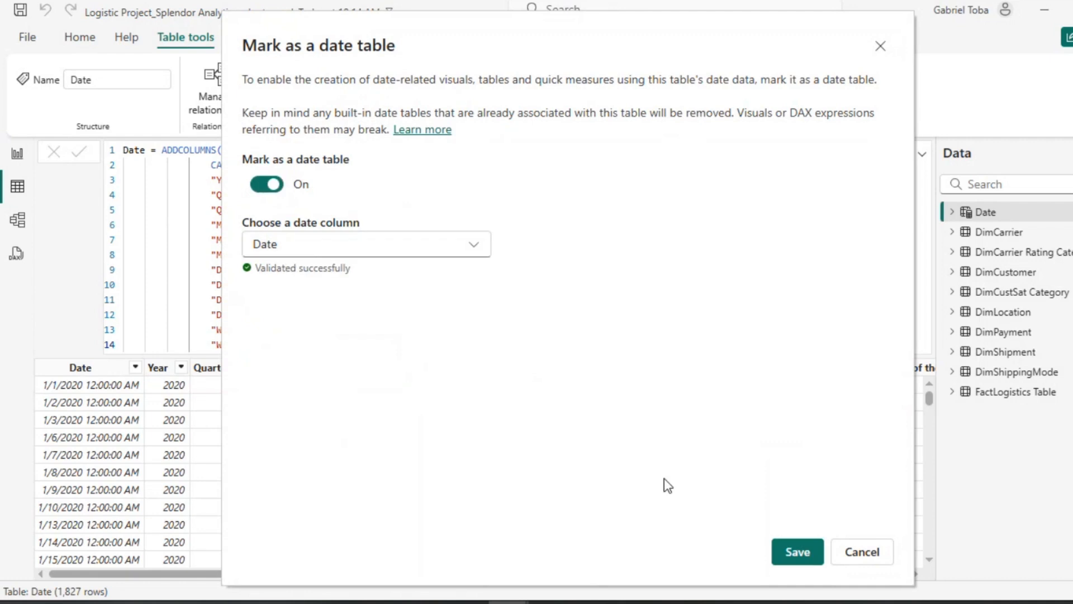
{"action": "left_click", "coordinate": [793, 562]}
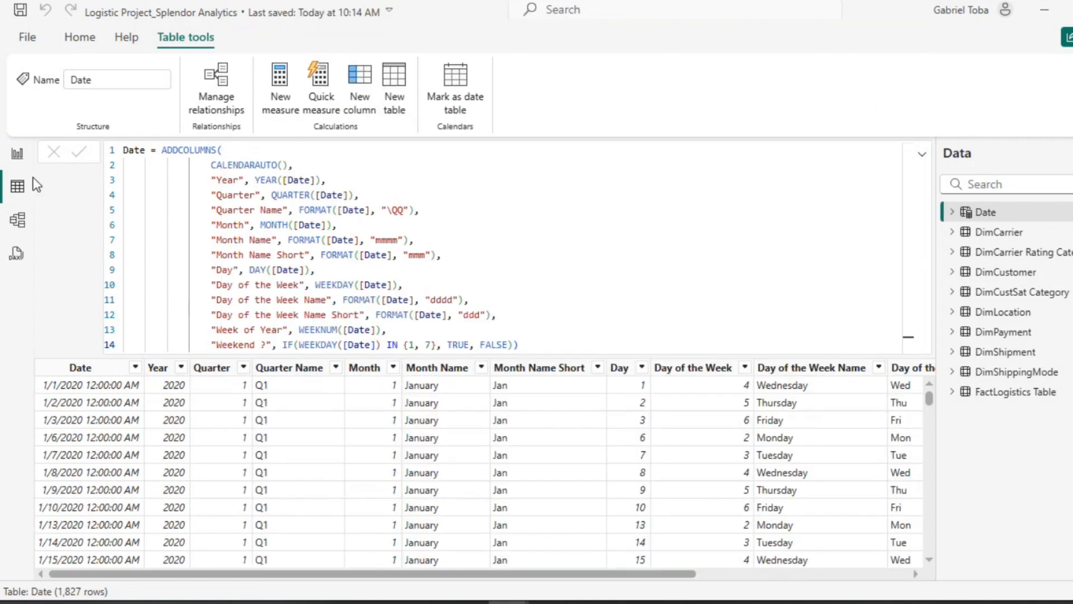
Step: Open the model view and reposition the Date table and FactLogistics Table in the diagram
{"action": "left_click", "coordinate": [17, 223]}
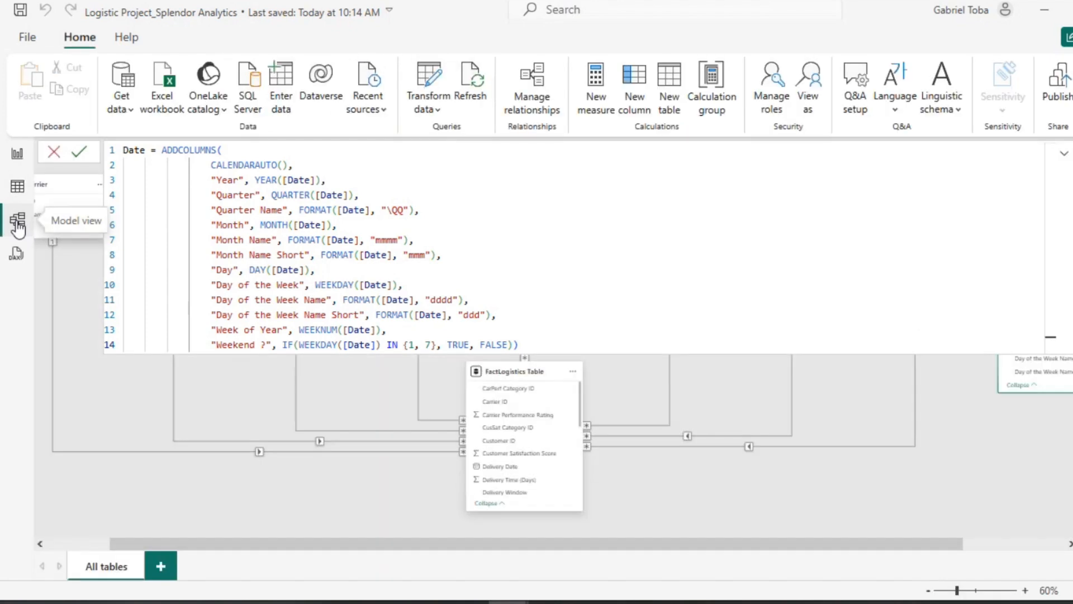
{"action": "left_click", "coordinate": [54, 152]}
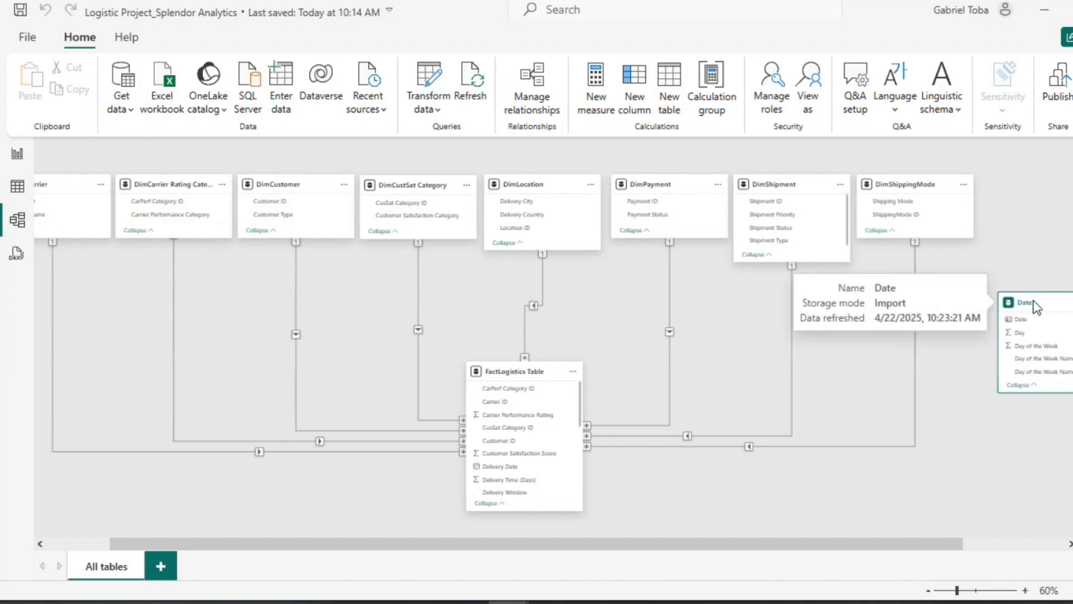
{"action": "left_click_drag", "start_coordinate": [1033, 301], "coordinate": [1015, 179]}
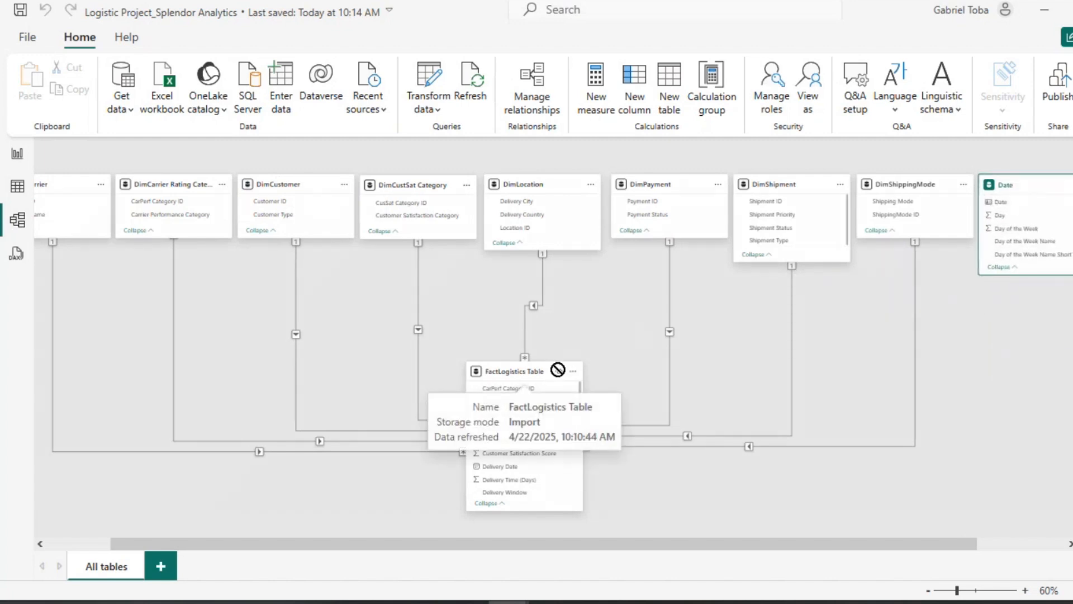
{"action": "left_click_drag", "start_coordinate": [556, 367], "coordinate": [634, 367]}
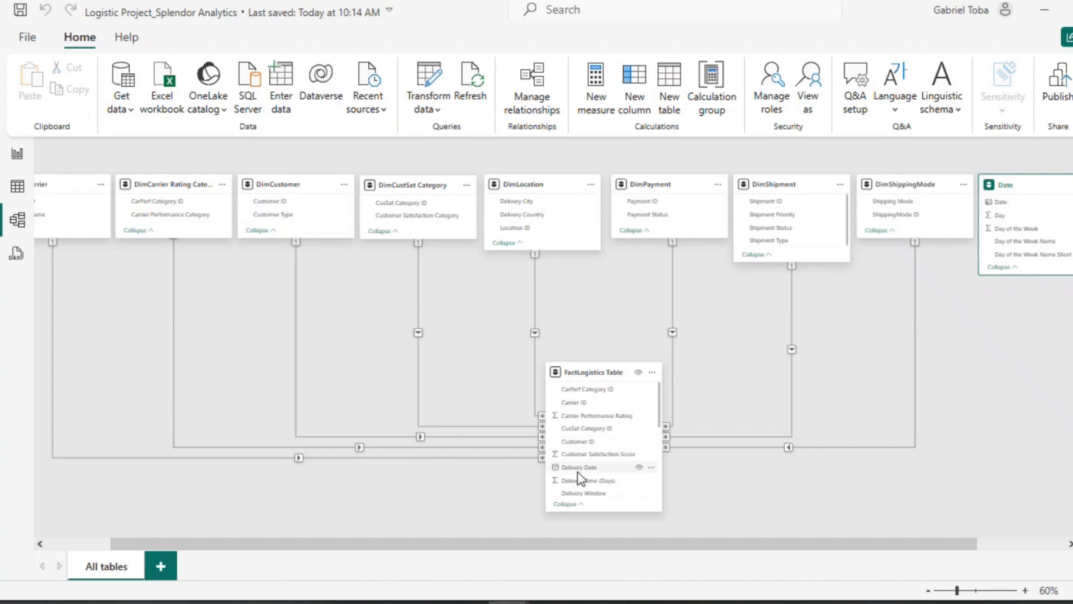
Step: Create a one-to-many relationship from the Date table's Date column to FactLogistics Table's Delivery Date
{"action": "scroll", "coordinate": [578, 471], "scroll_direction": "down", "scroll_amount": 1}
{"action": "scroll", "coordinate": [578, 471], "scroll_direction": "down", "scroll_amount": 2}
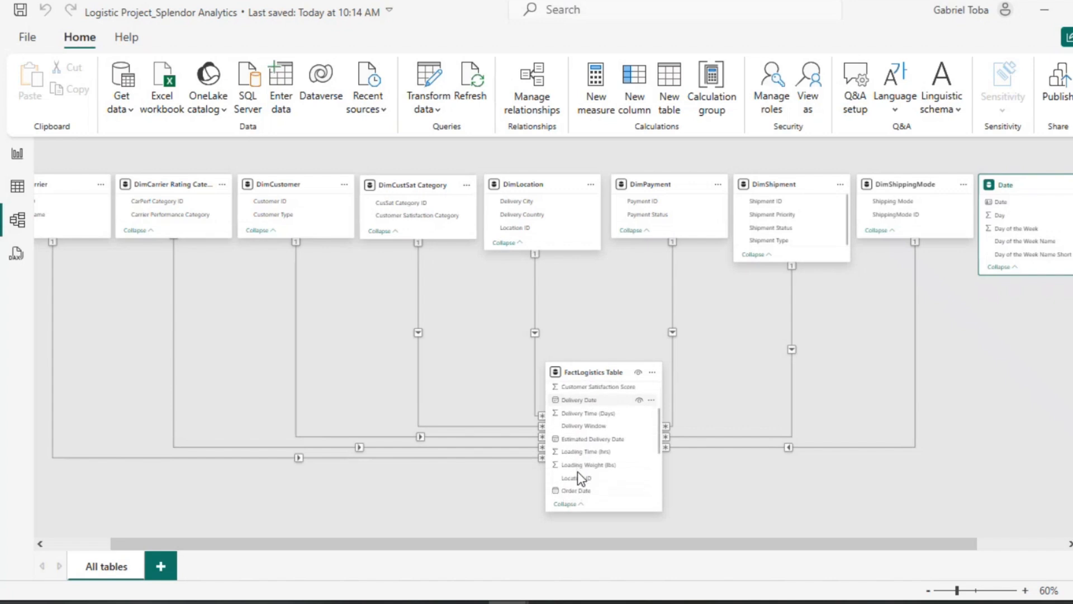
{"action": "scroll", "coordinate": [578, 472], "scroll_direction": "up", "scroll_amount": 2}
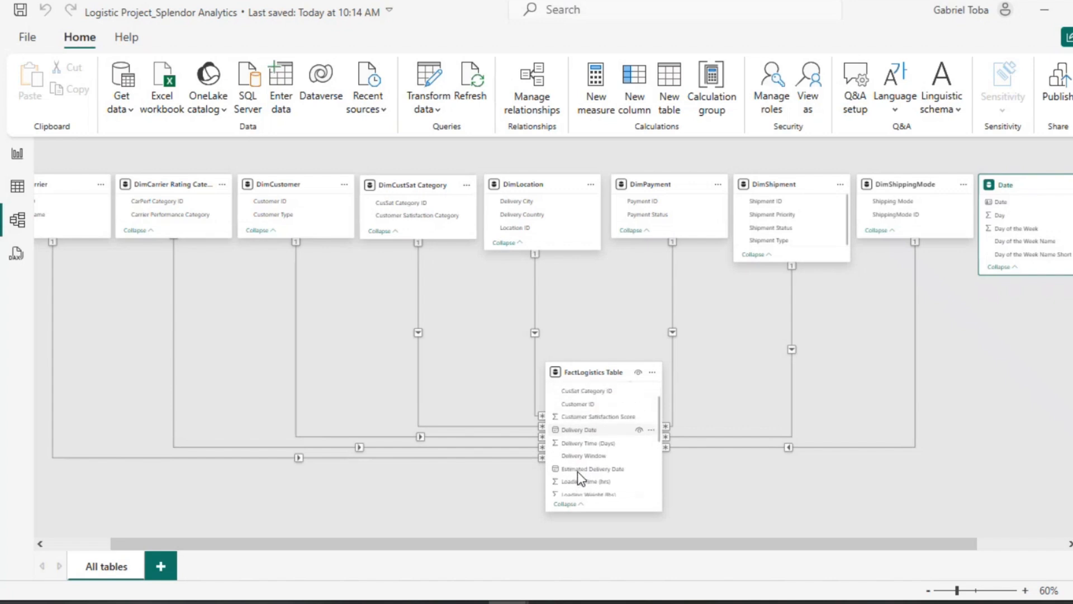
{"action": "scroll", "coordinate": [578, 471], "scroll_direction": "down", "scroll_amount": 3}
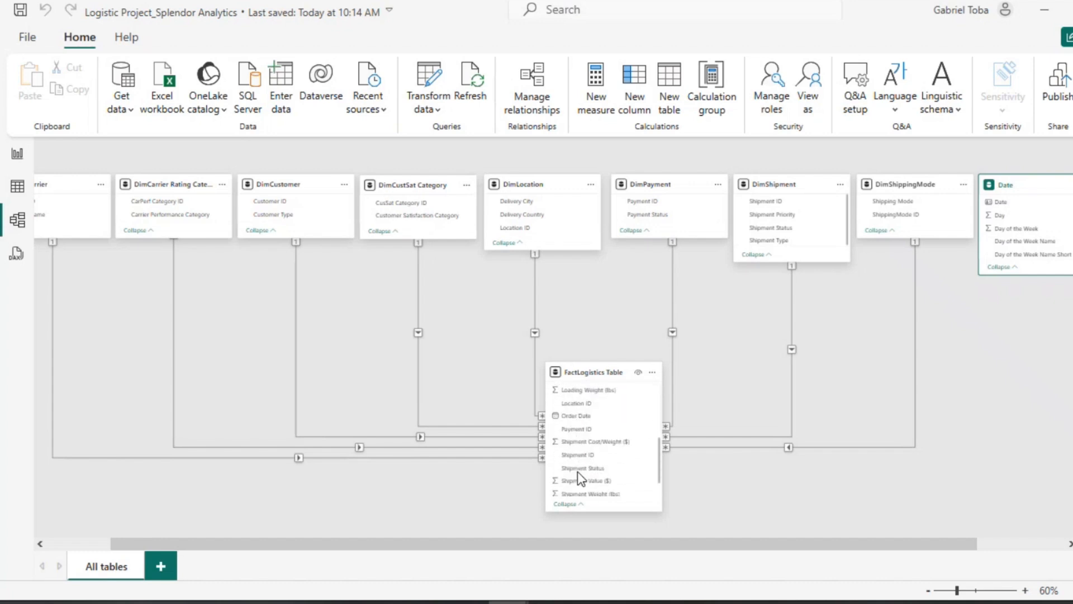
{"action": "scroll", "coordinate": [578, 471], "scroll_direction": "down", "scroll_amount": 1}
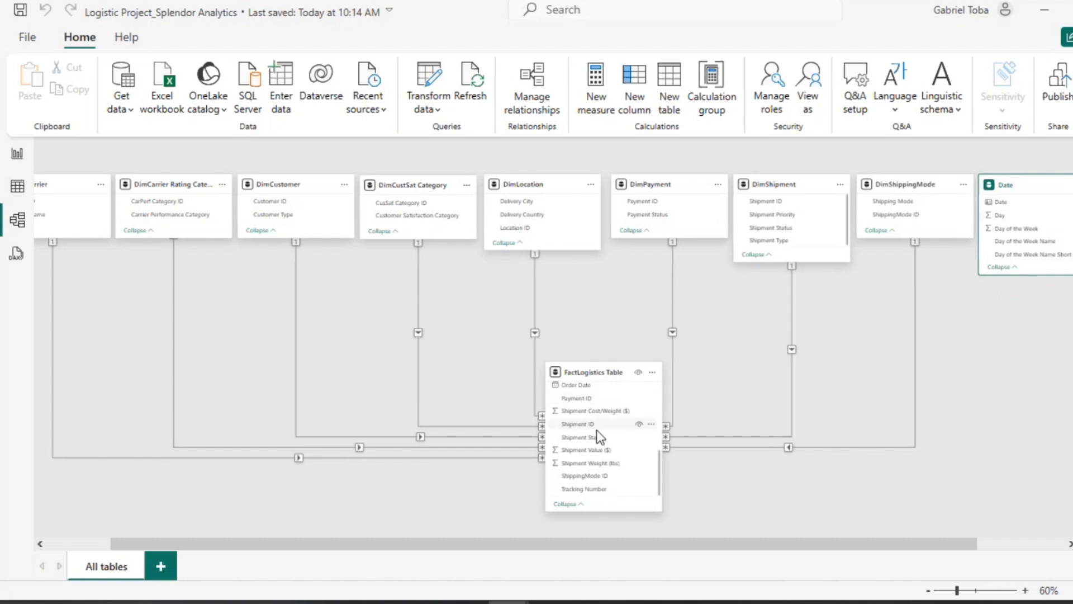
{"action": "scroll", "coordinate": [597, 433], "scroll_direction": "up", "scroll_amount": 5}
{"action": "scroll", "coordinate": [596, 431], "scroll_direction": "down", "scroll_amount": 1}
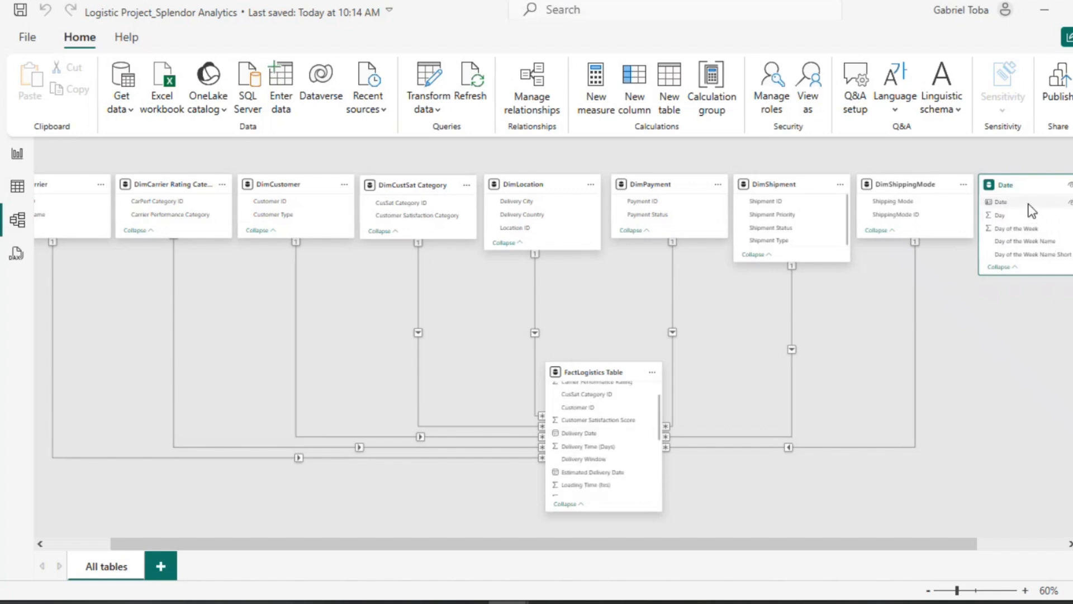
{"action": "left_click_drag", "start_coordinate": [1029, 202], "coordinate": [616, 432]}
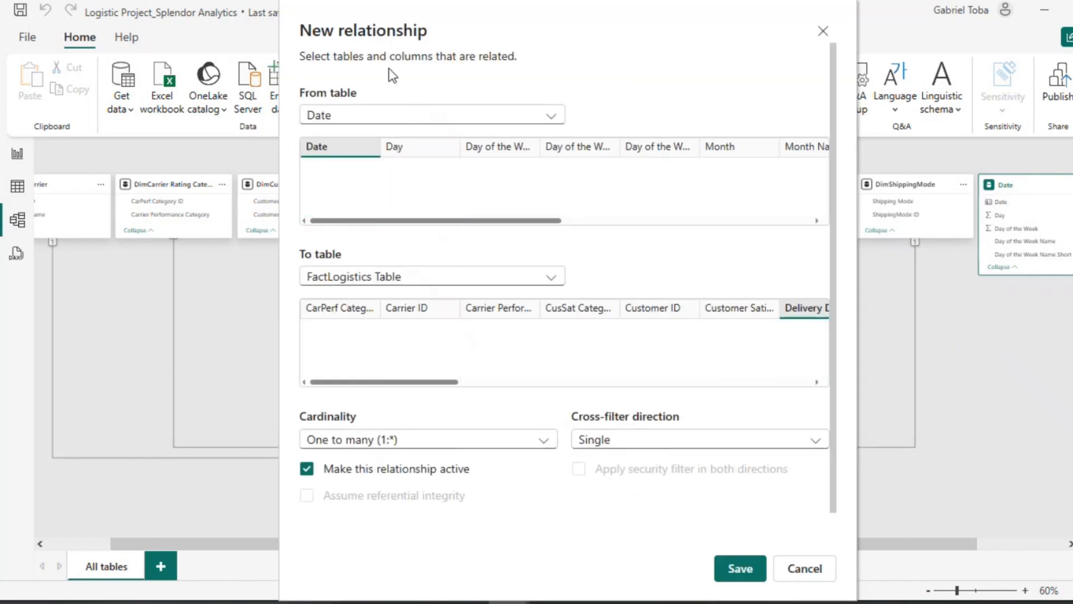
{"action": "scroll", "coordinate": [506, 279], "scroll_direction": "up", "scroll_amount": 1}
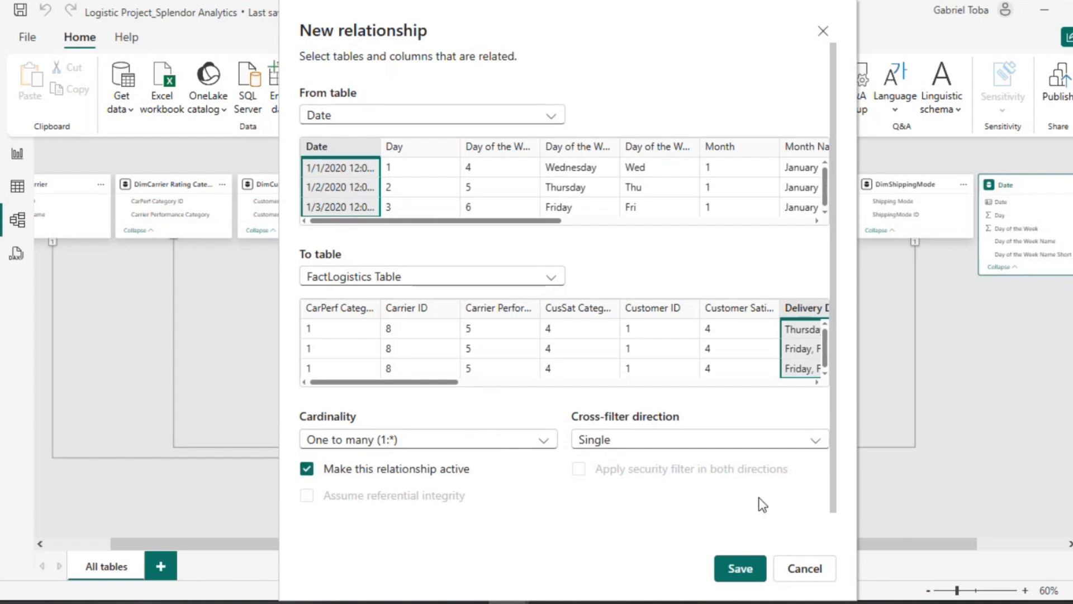
{"action": "left_click", "coordinate": [741, 577]}
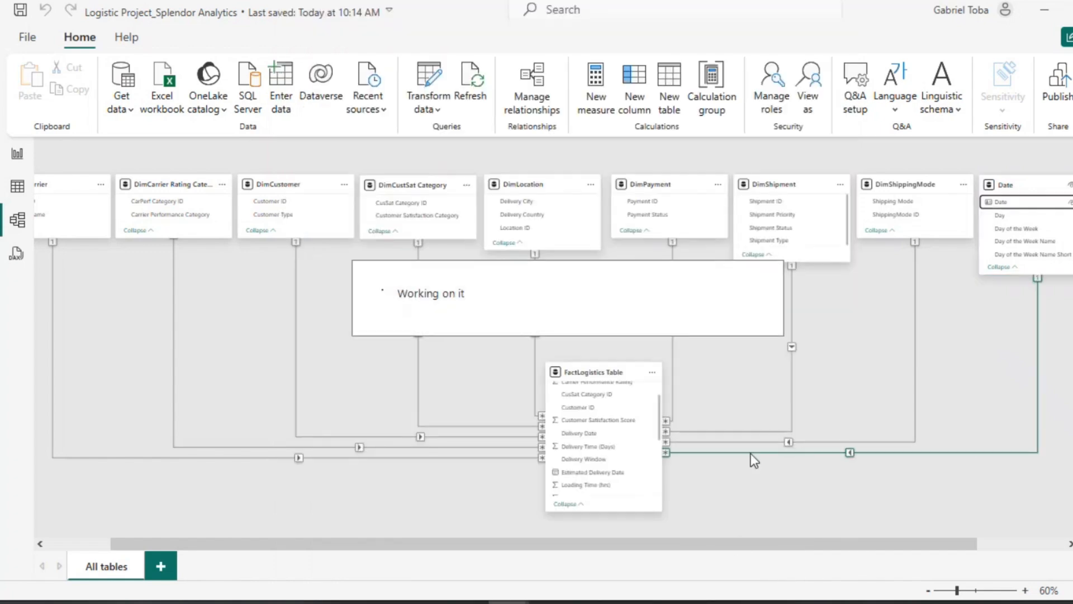
Step: Save the report
{"action": "scroll", "coordinate": [342, 212], "scroll_direction": "left", "scroll_amount": 3}
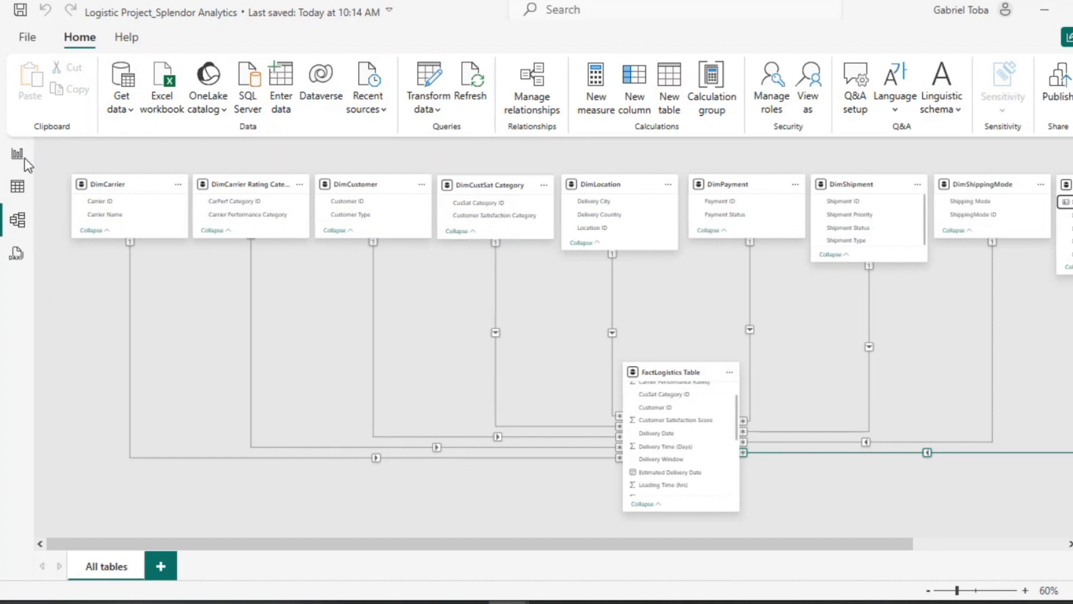
{"action": "key", "text": "ctrl+s"}
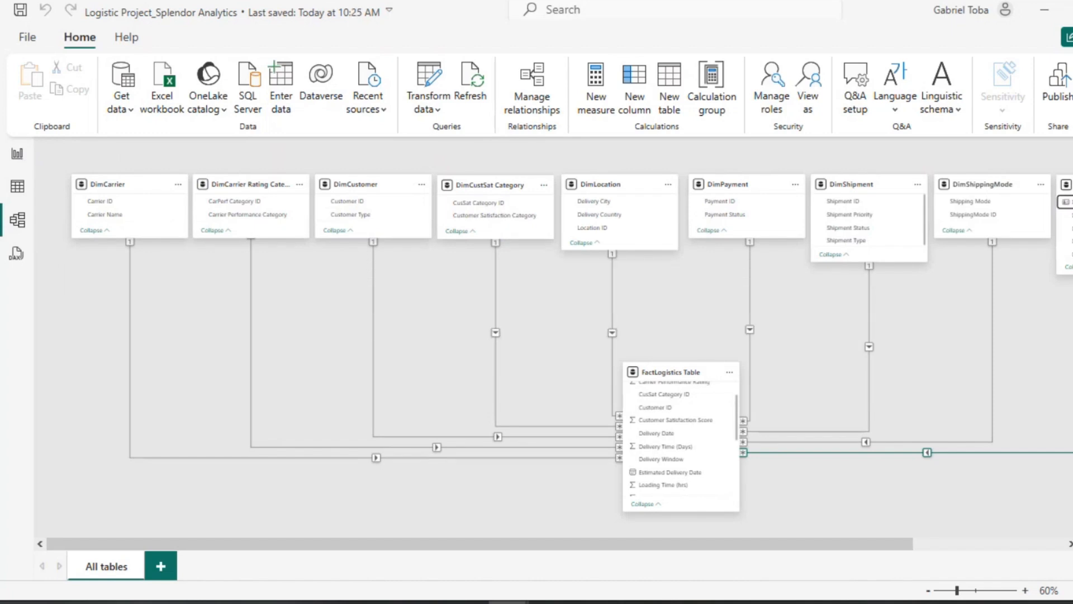